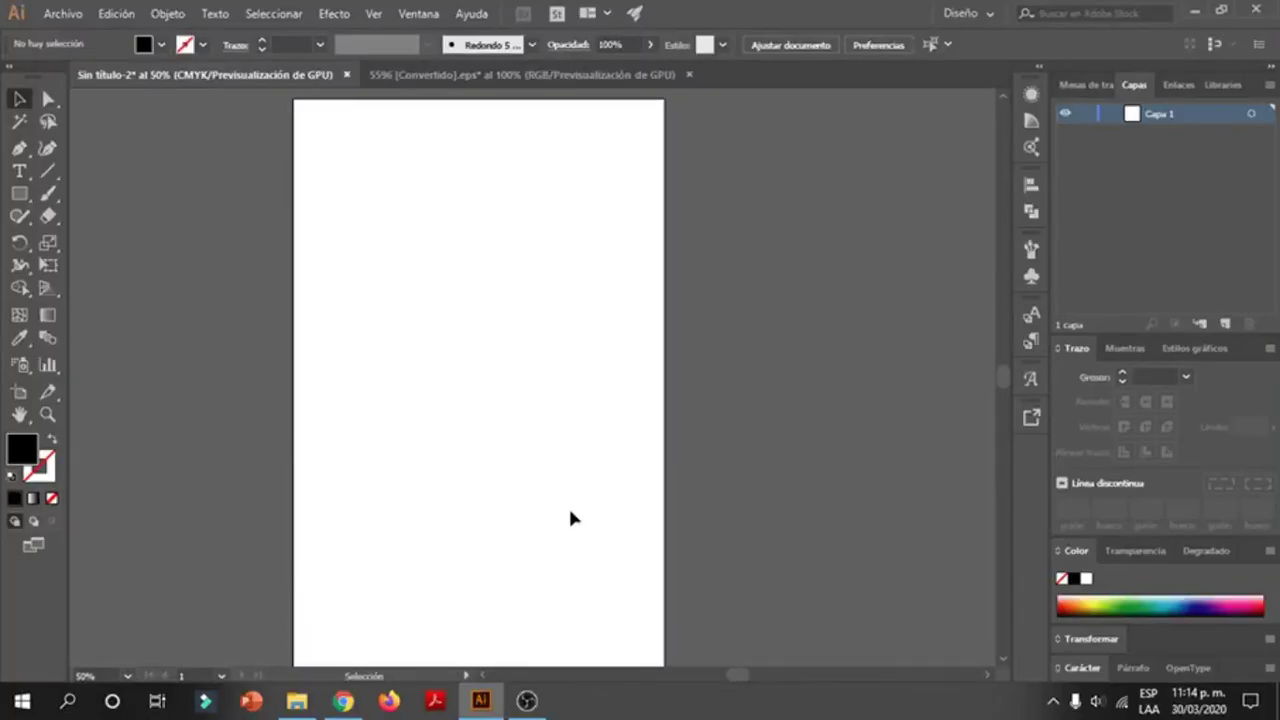
- Drag ing.jpg from the reference images folder onto the blank Illustrator artboard
scroll(552, 470, "down", 1)
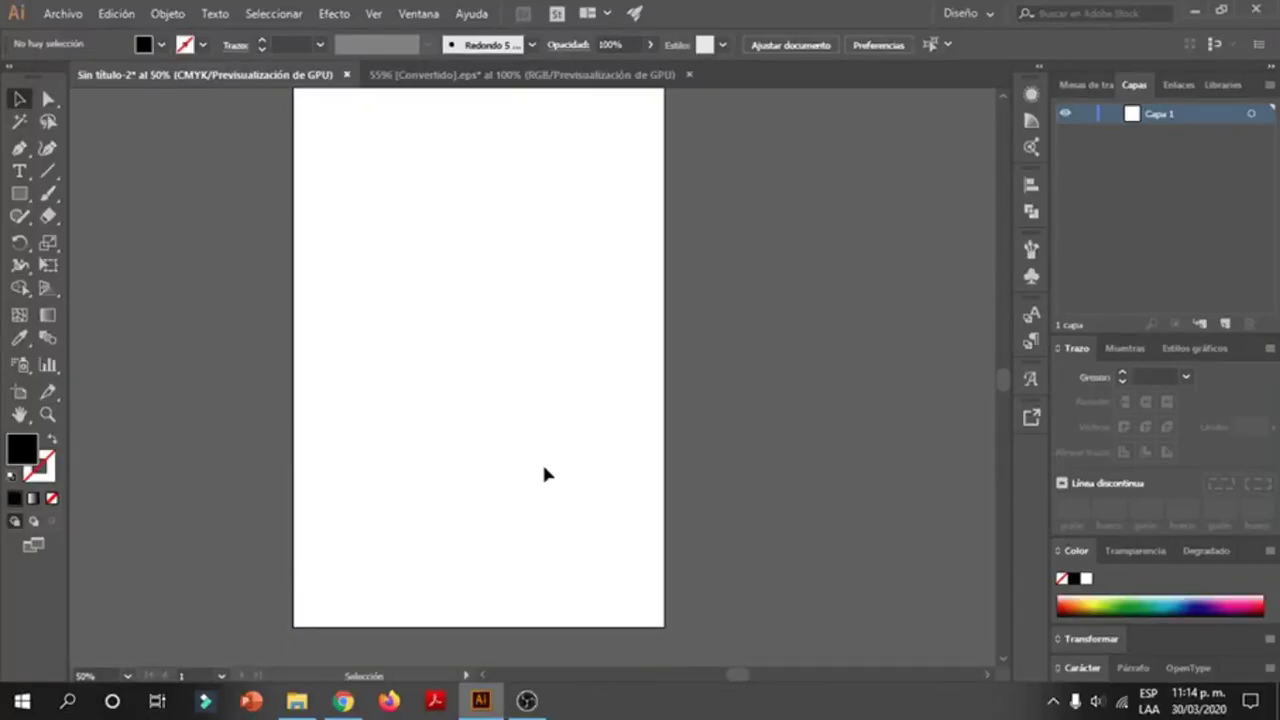
scroll(535, 472, "up", 1)
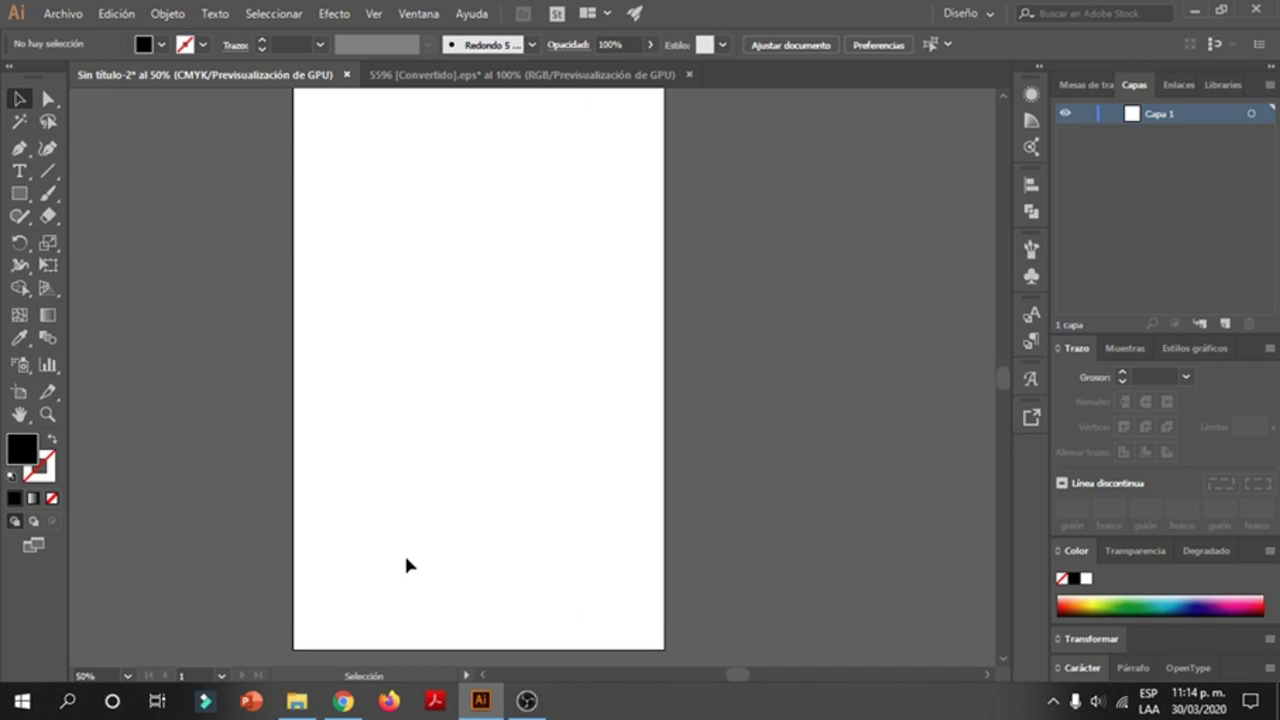
scroll(430, 455, "up", 1)
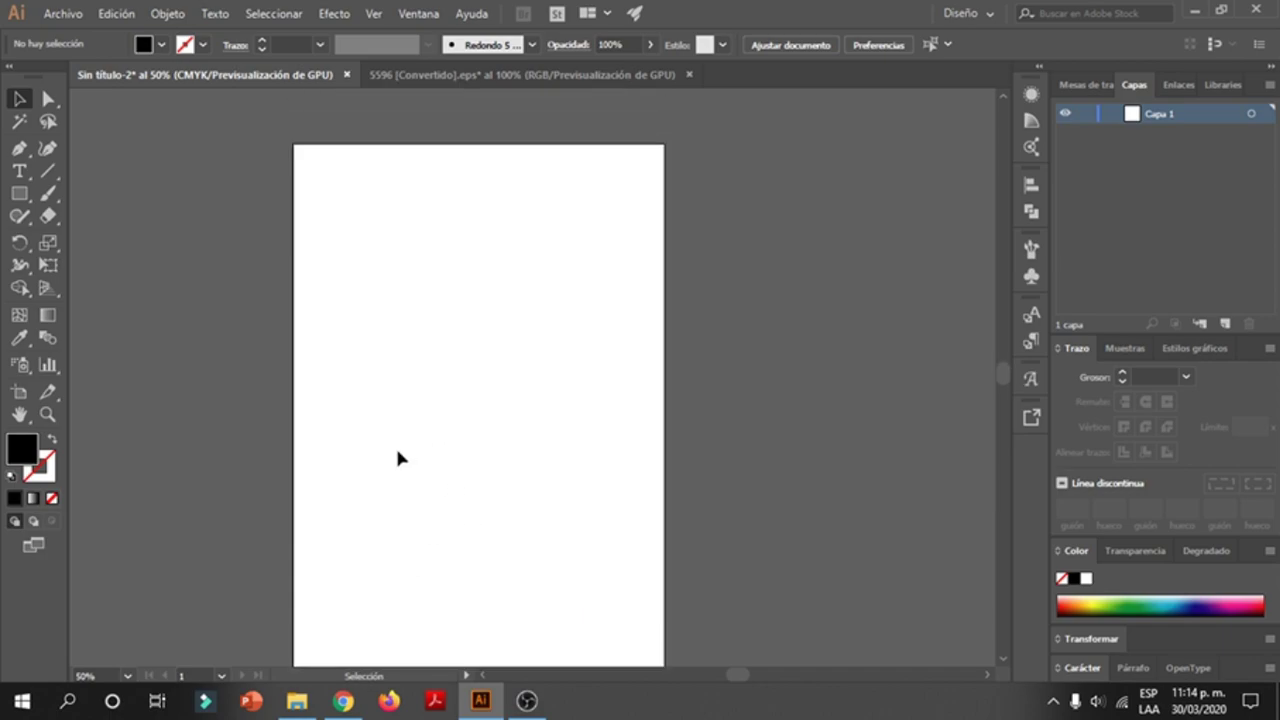
left_click(297, 701)
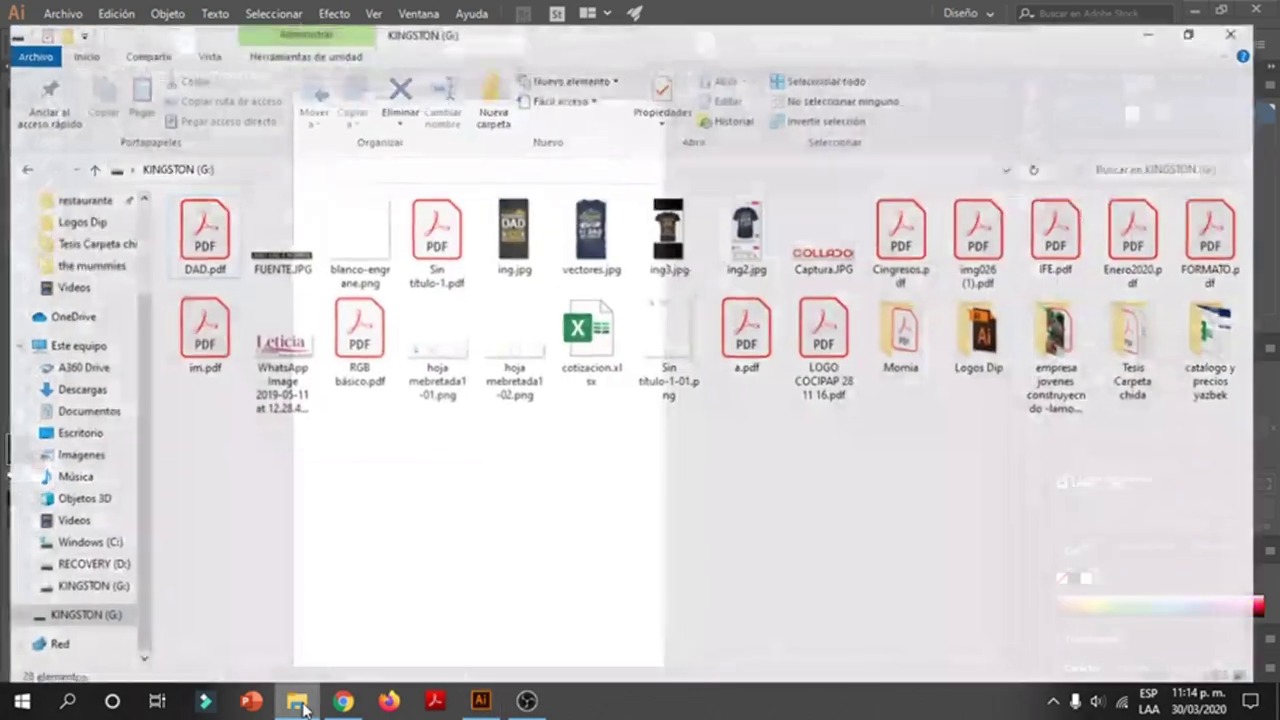
mouse_move(519, 228)
left_mouse_down()
mouse_move(478, 638)
mouse_move(486, 451)
left_mouse_up()
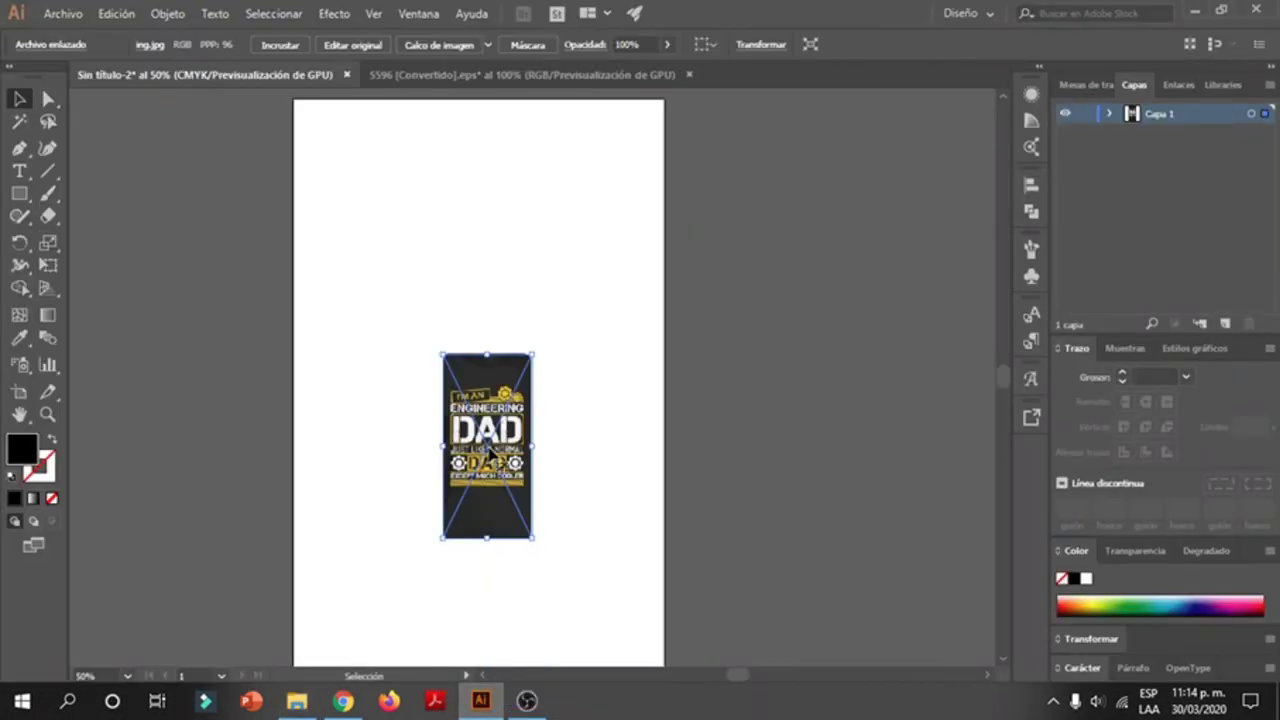
- Reposition the placed shirt image on the artboard
left_click_drag(533, 538, 524, 444)
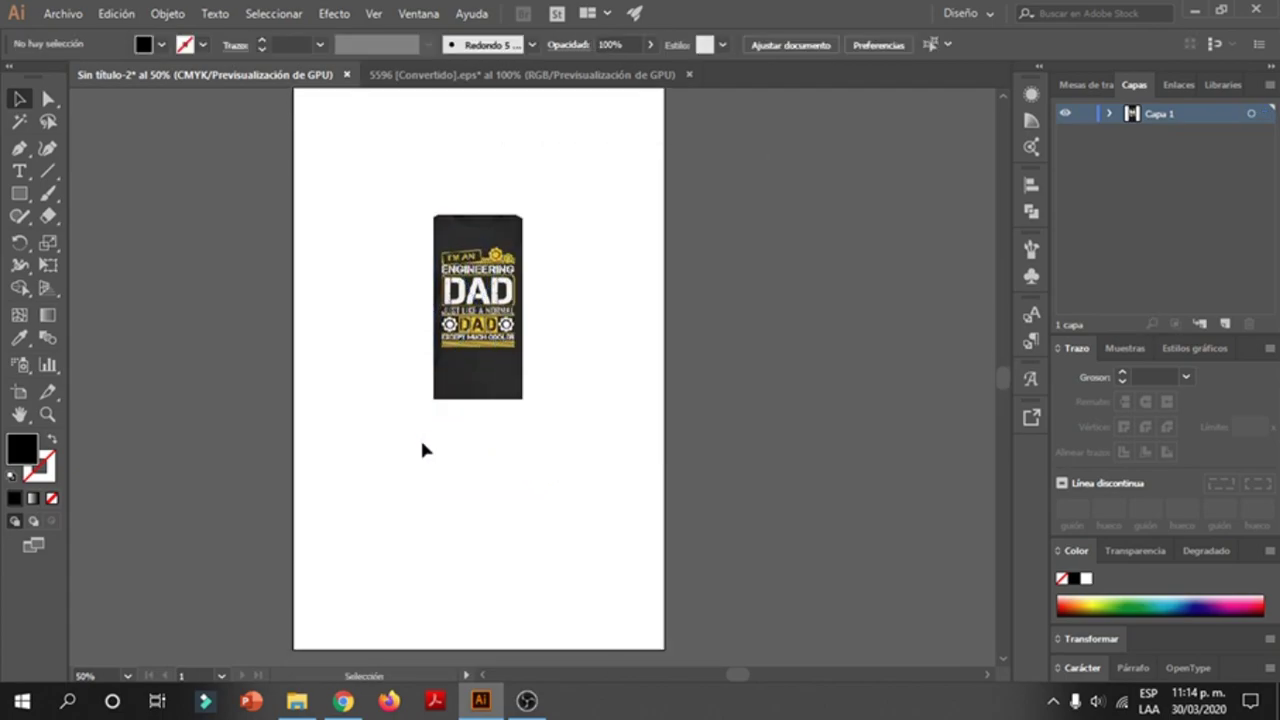
mouse_move(500, 335)
left_mouse_down()
mouse_move(497, 372)
mouse_move(497, 354)
mouse_move(507, 369)
left_mouse_up()
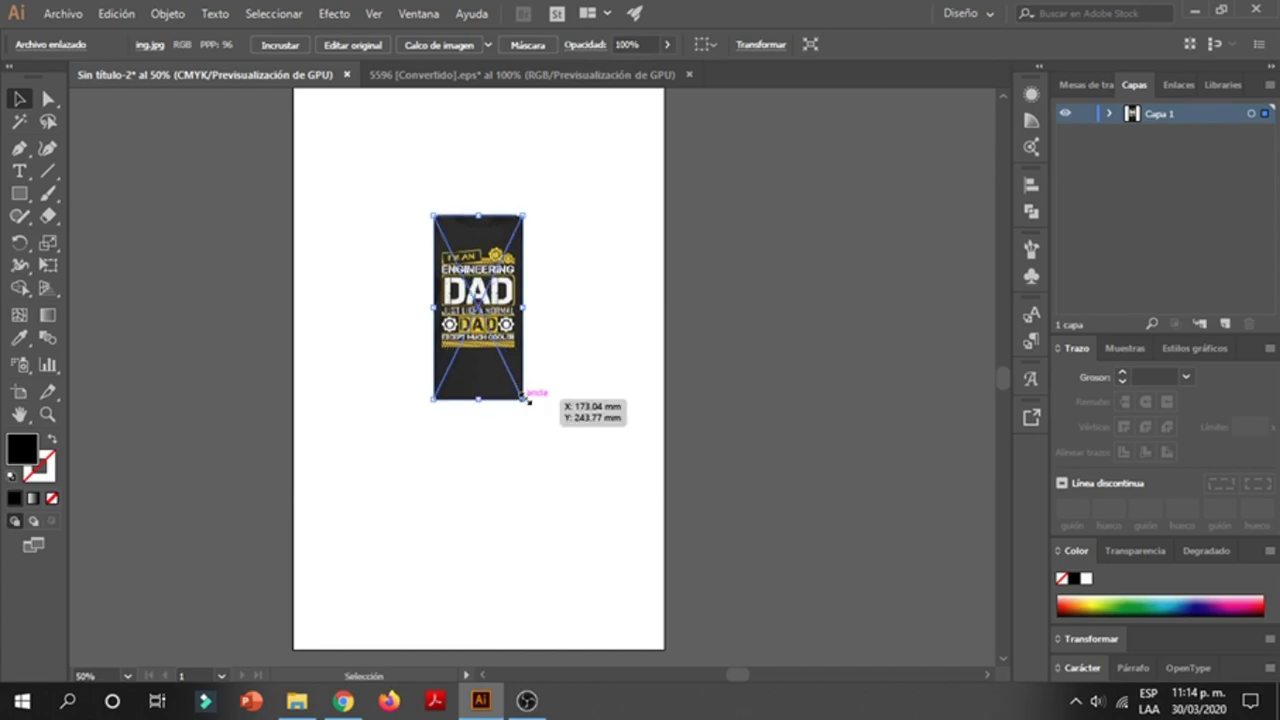
left_click_drag(505, 357, 500, 392)
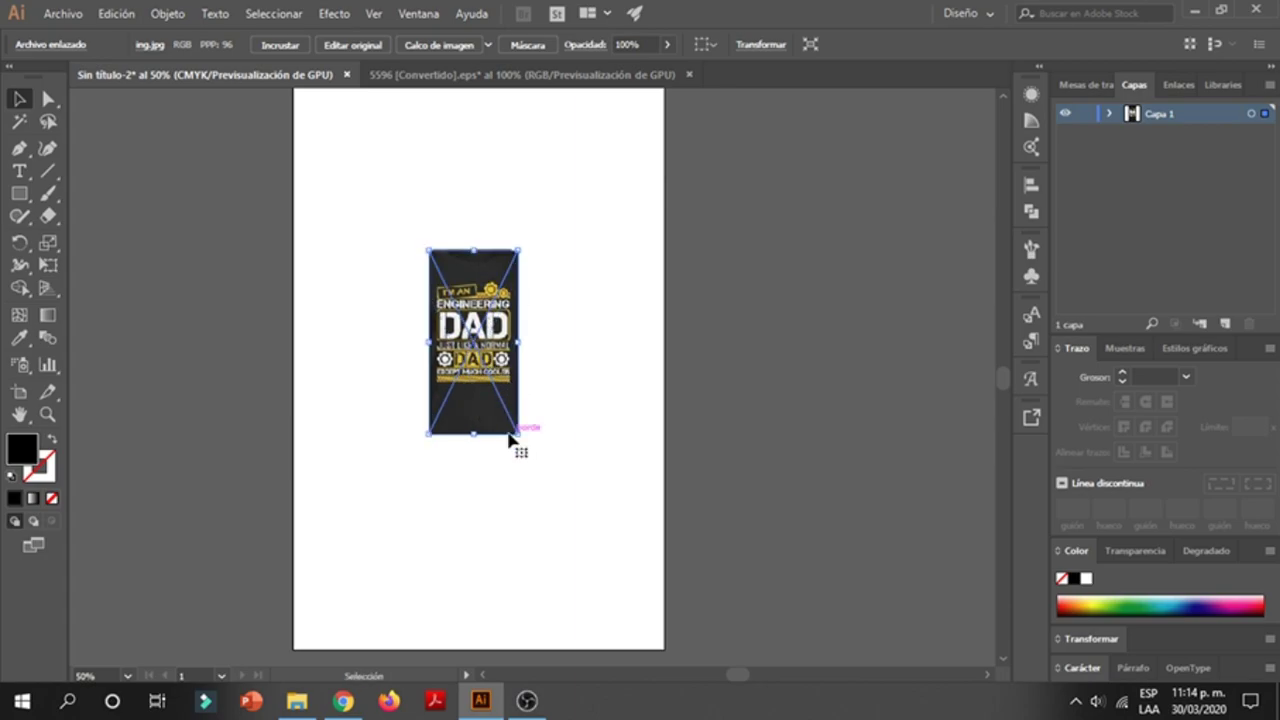
mouse_move(520, 423)
left_mouse_down()
mouse_move(505, 405)
mouse_move(507, 425)
left_mouse_up()
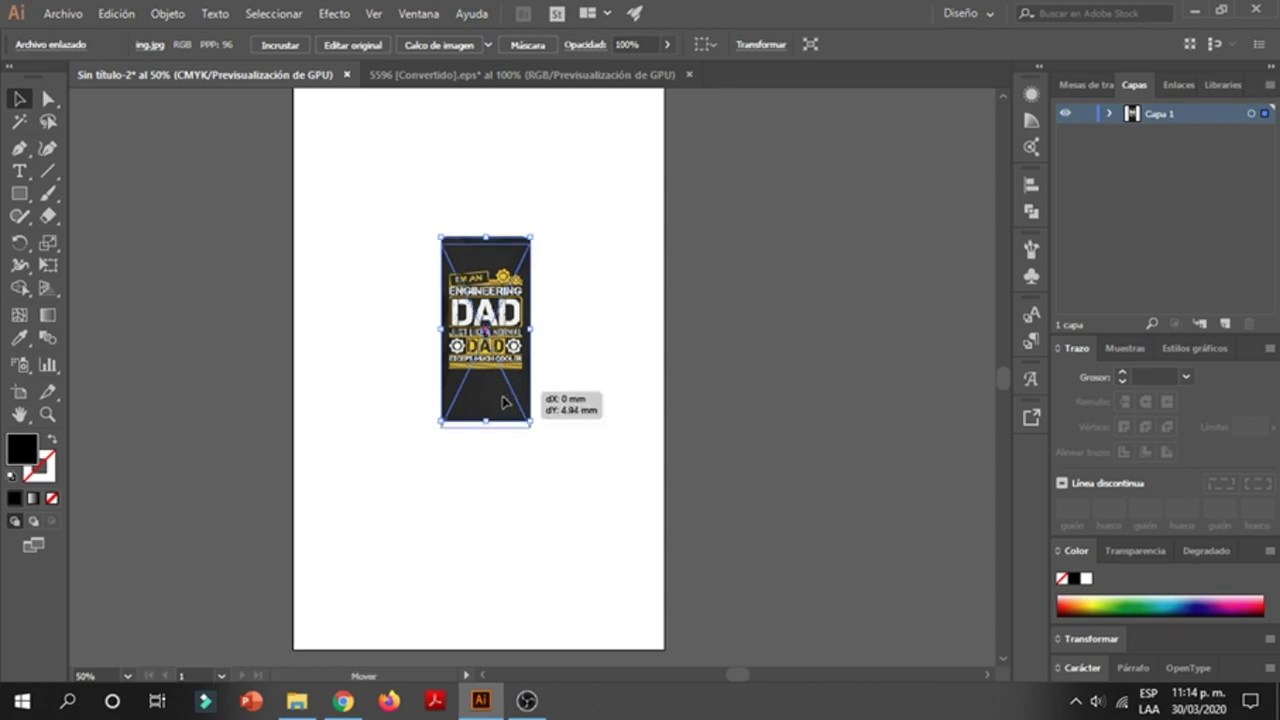
- Scale the shirt image up from its corner to fill most of the artboard
left_click(521, 443)
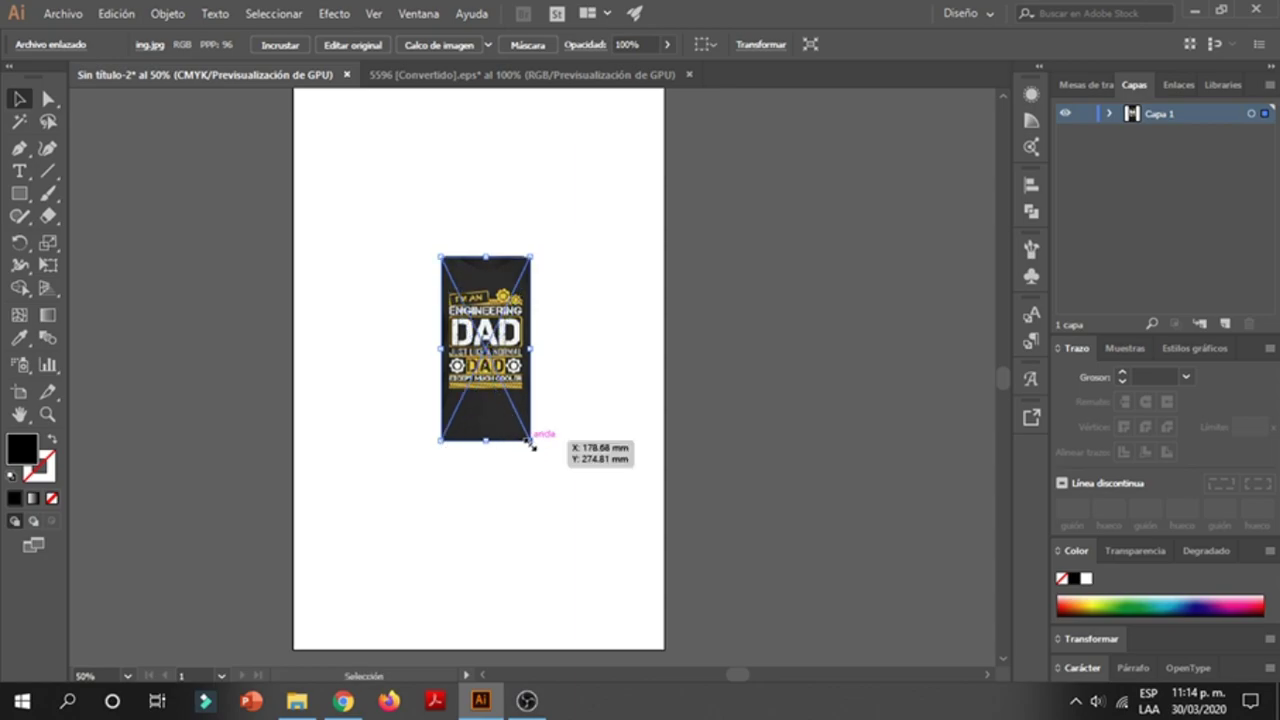
left_click_drag(530, 449, 641, 599)
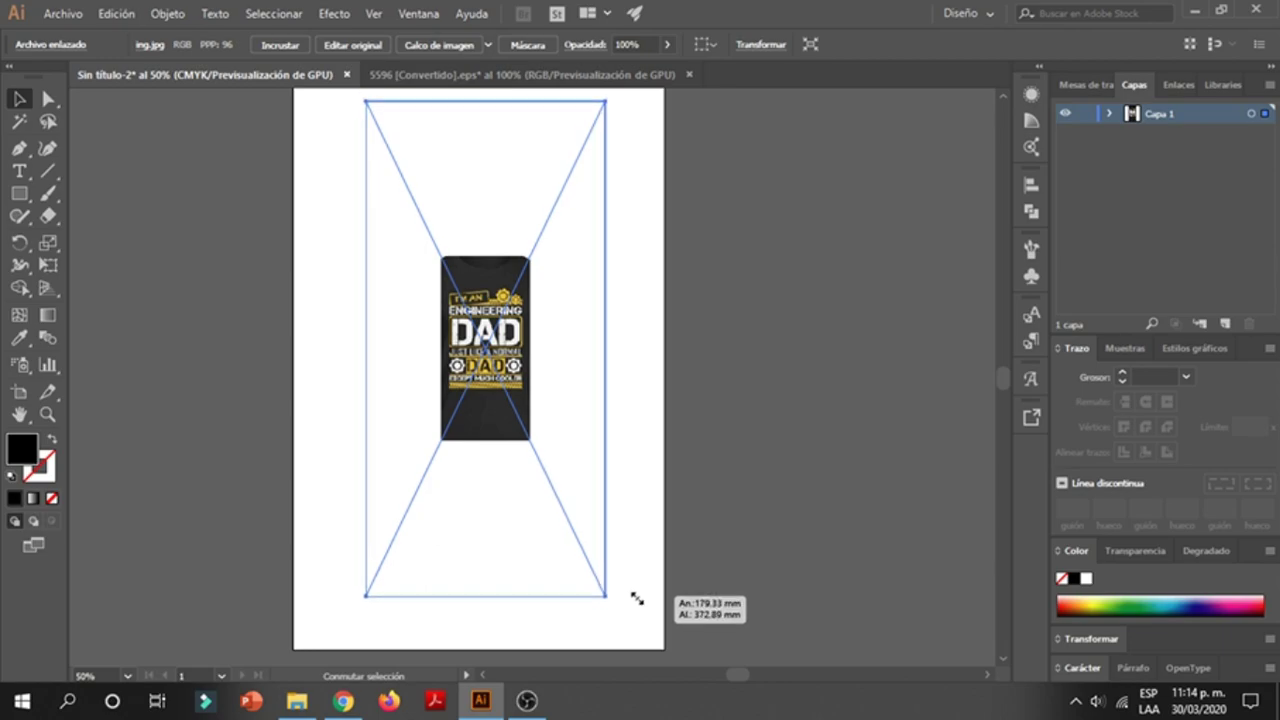
left_click_drag(641, 599, 644, 611)
left_click(620, 380)
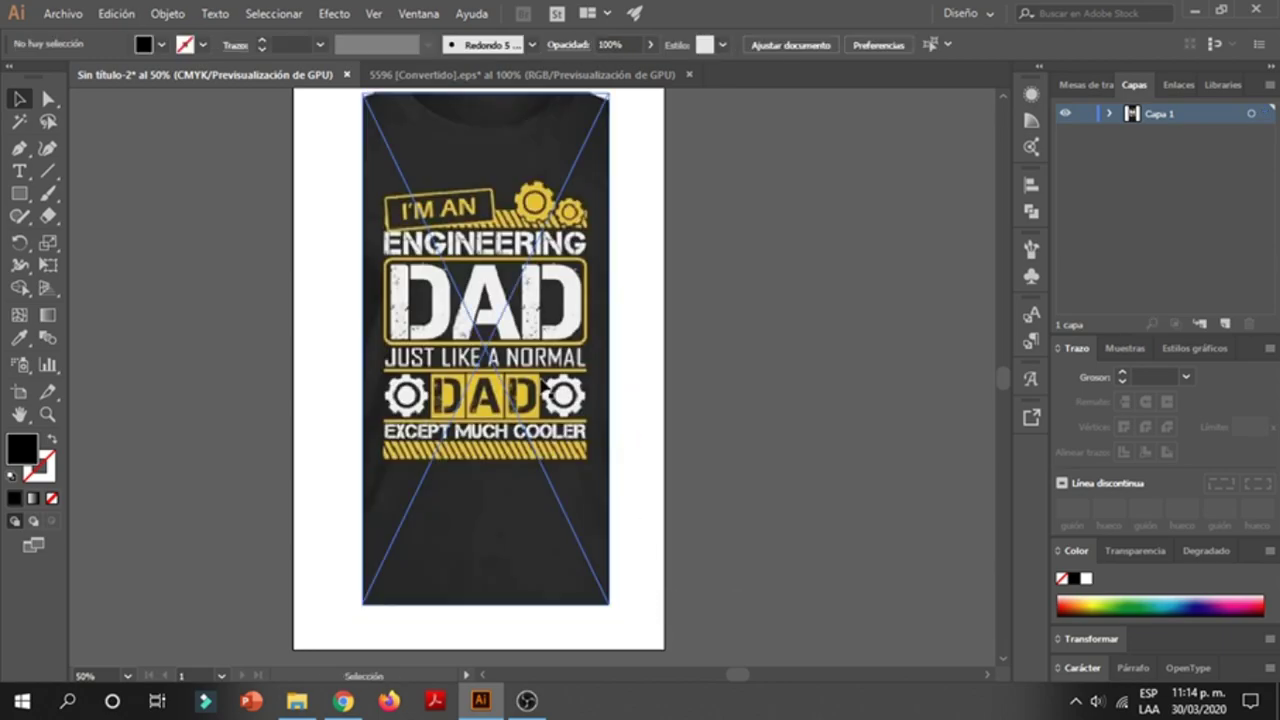
scroll(610, 360, "up", 1)
left_click_drag(602, 337, 609, 335)
right_click(607, 335)
- Nudge the shirt image slightly down and to the left on the artboard
left_click(645, 282)
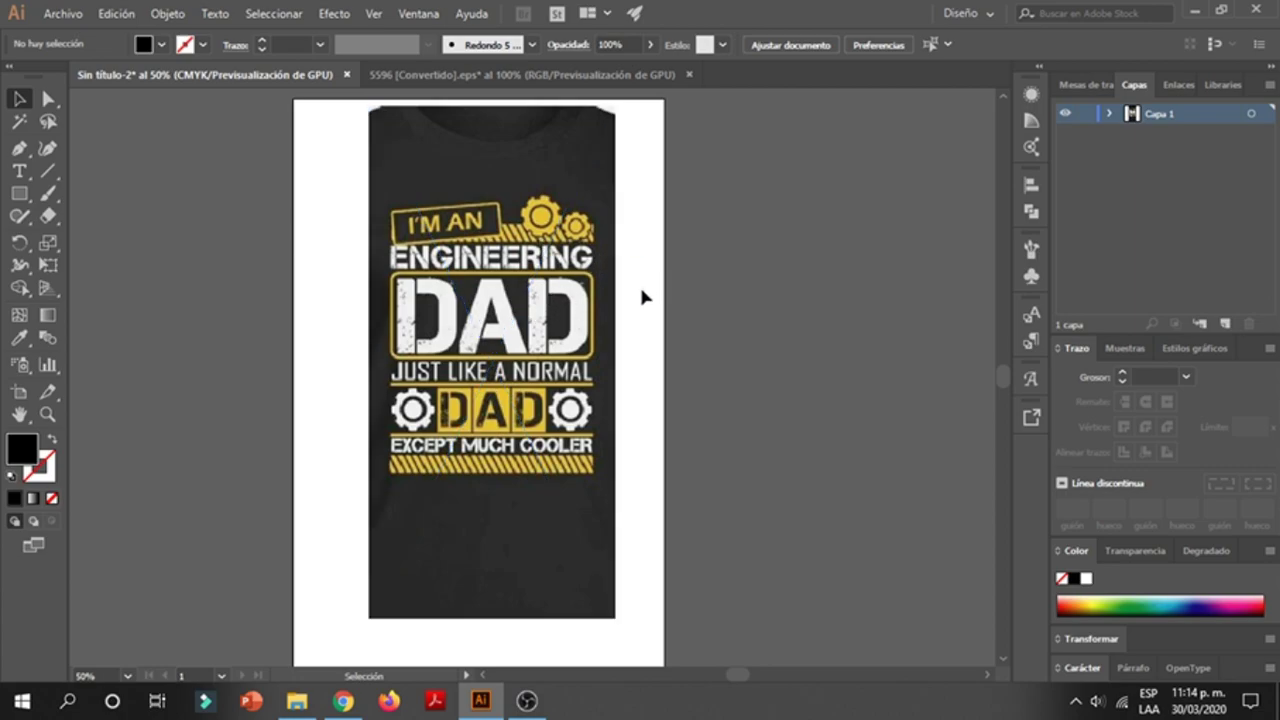
left_click_drag(577, 339, 578, 345)
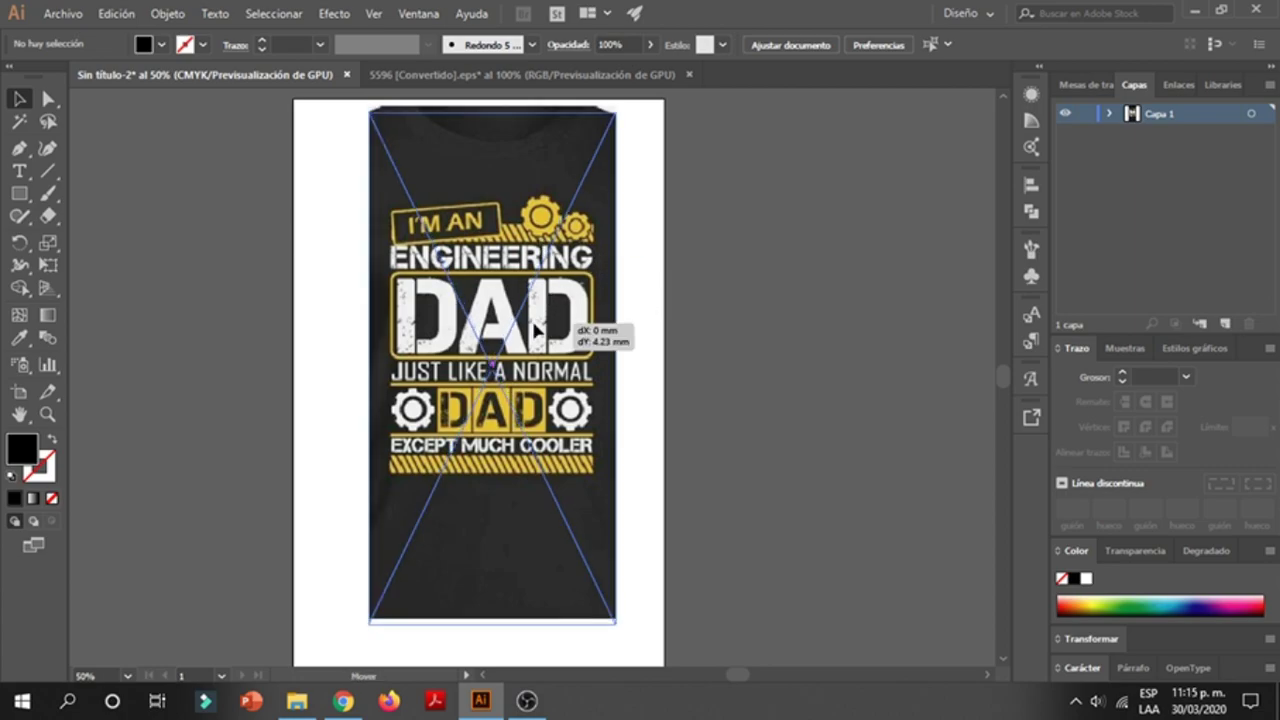
right_click(644, 314)
left_click(640, 240)
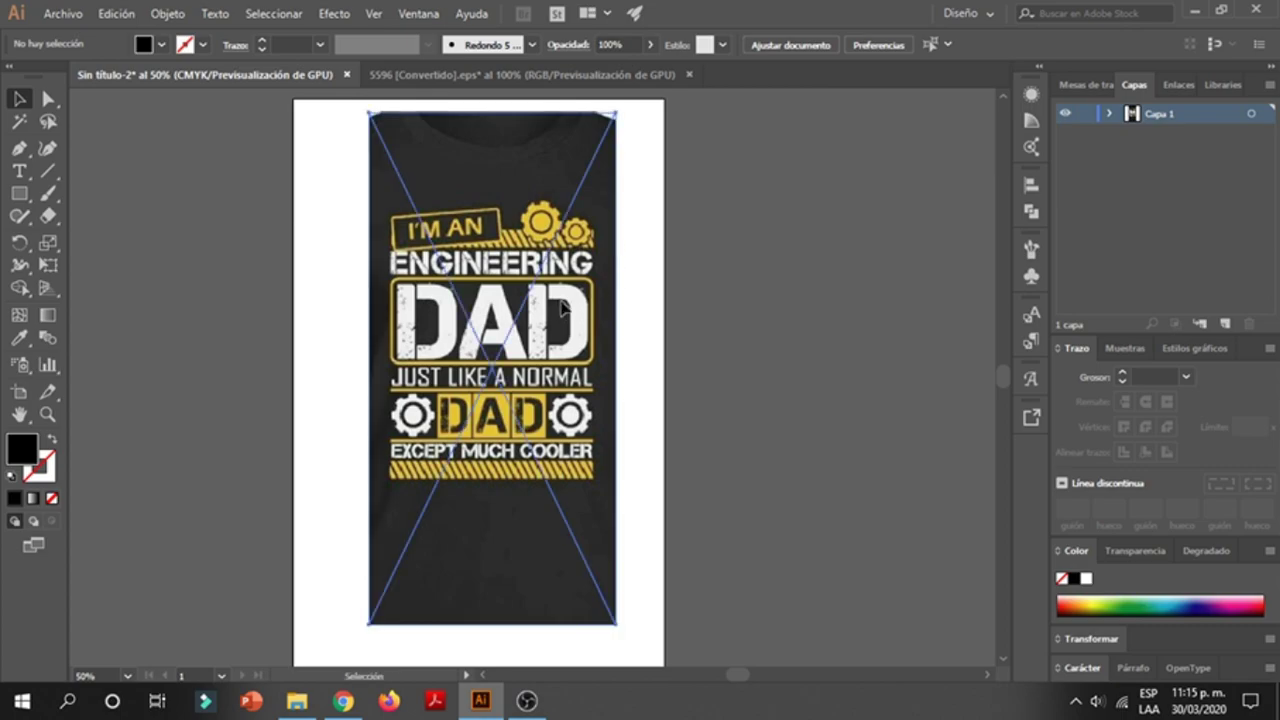
left_click(562, 308)
left_click(645, 264)
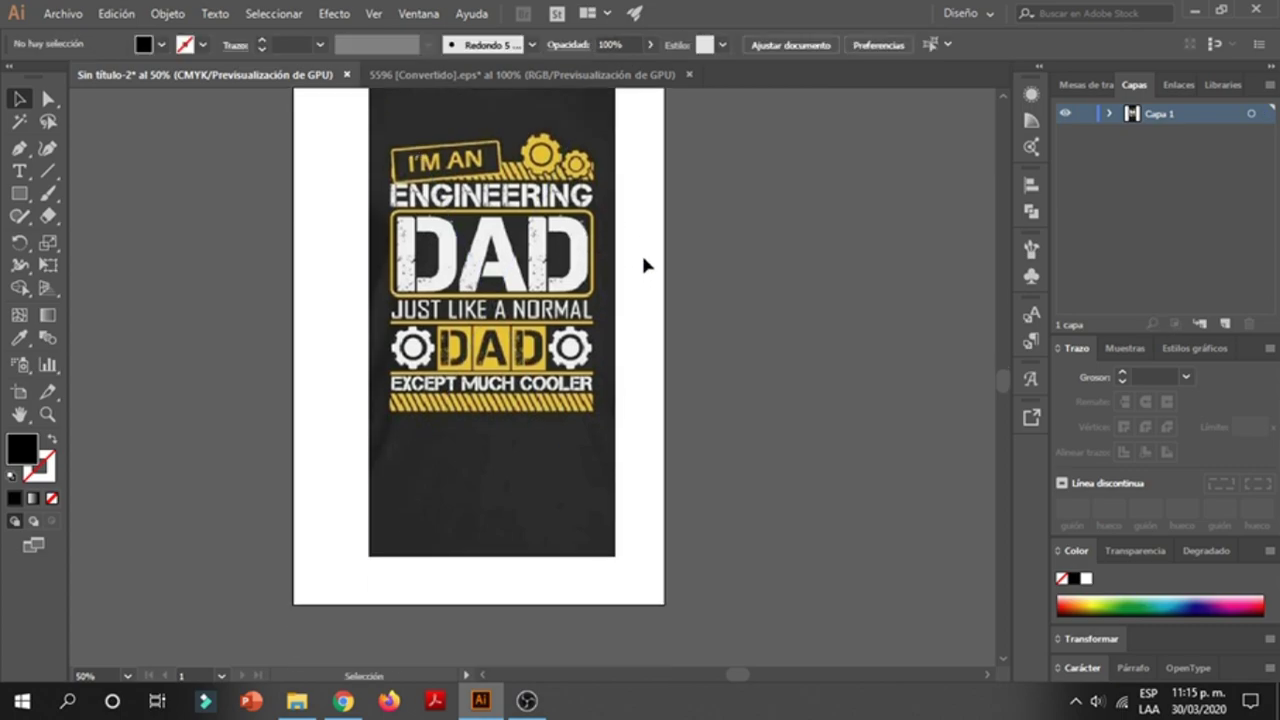
left_click_drag(612, 270, 603, 286)
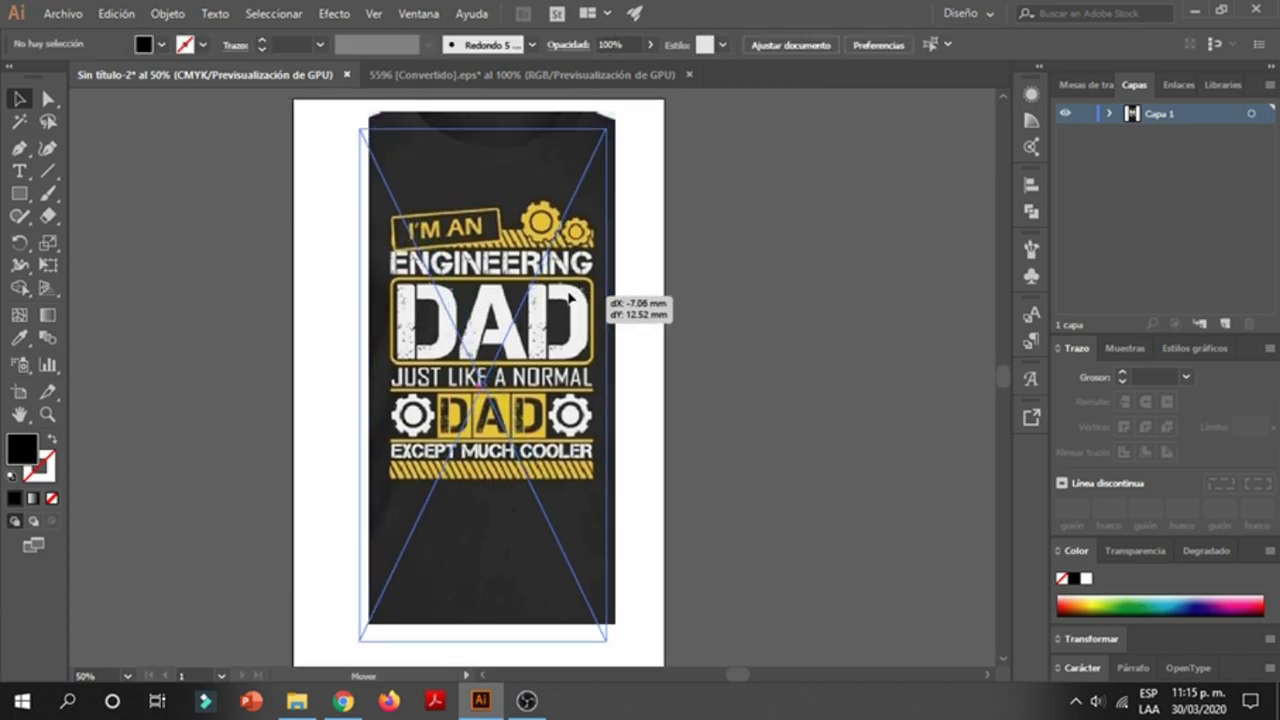
scroll(626, 261, "down", 1)
right_click(623, 248)
left_click(623, 248)
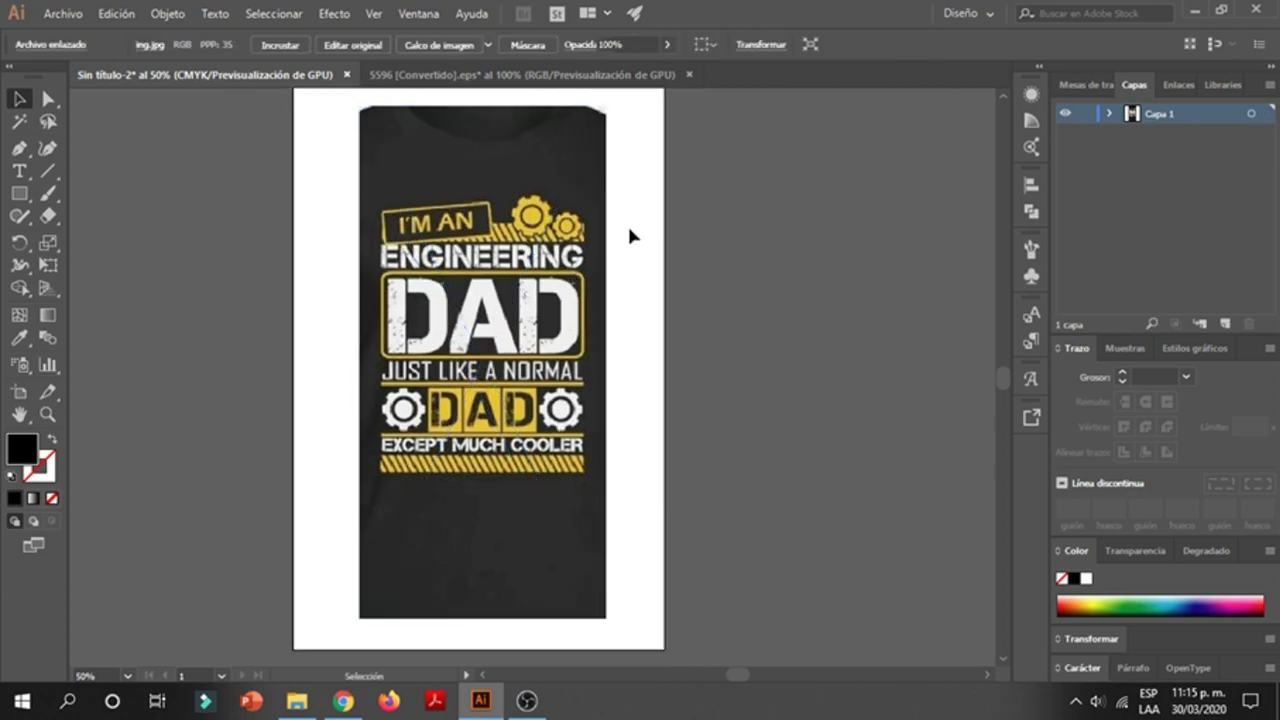
right_click(627, 223)
left_click(628, 216)
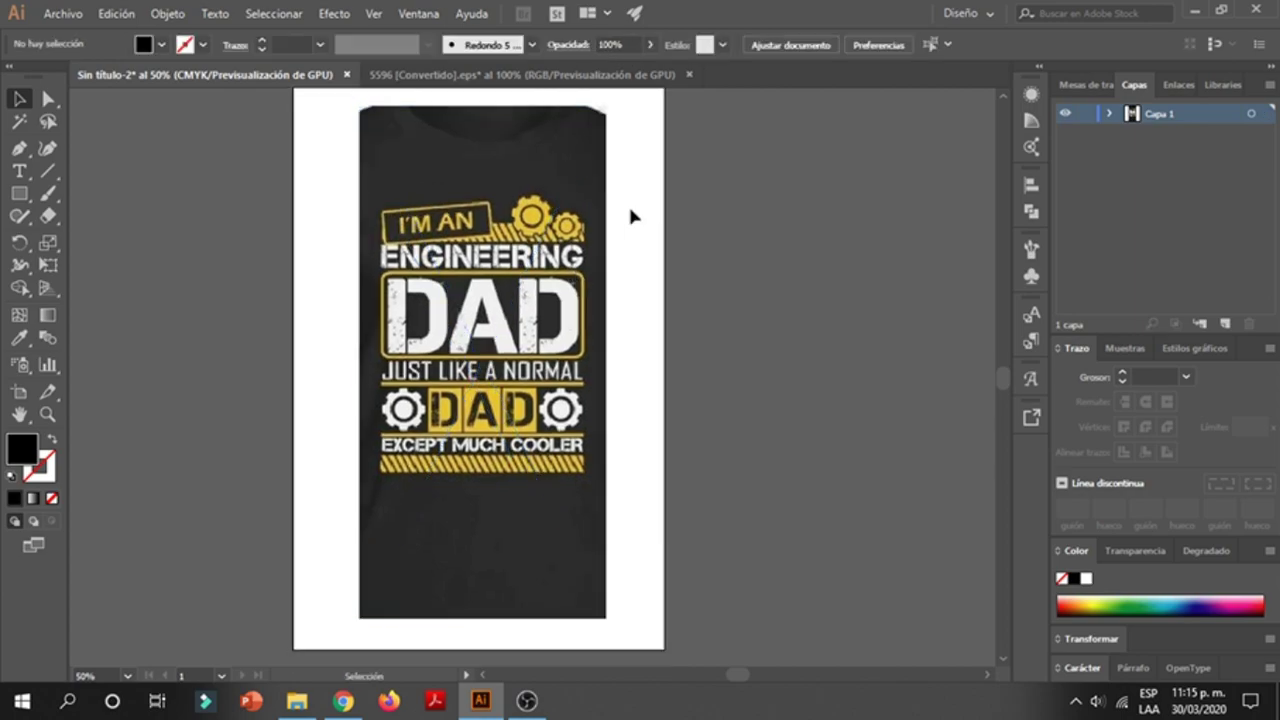
- Fine-tune the shirt image's position with small up-right, left-down and right nudges
left_click_drag(607, 236, 613, 230)
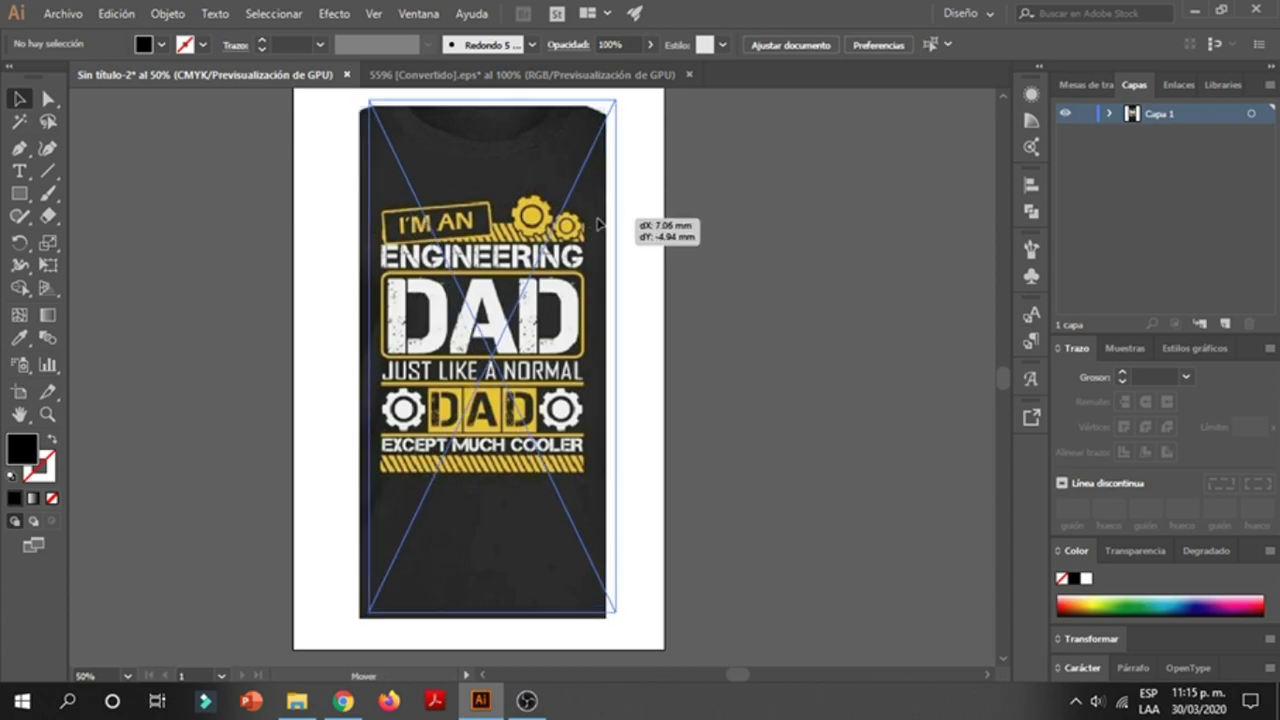
scroll(613, 228, "up", 1)
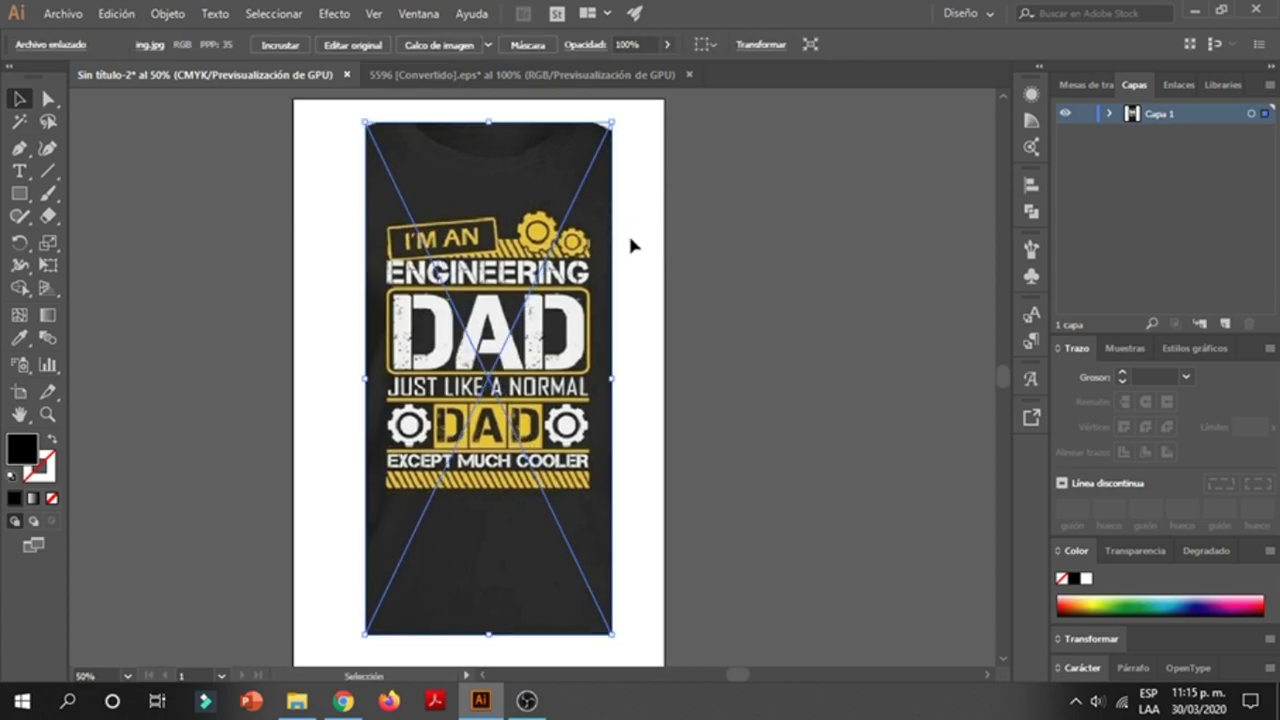
right_click(633, 243)
left_click(633, 228)
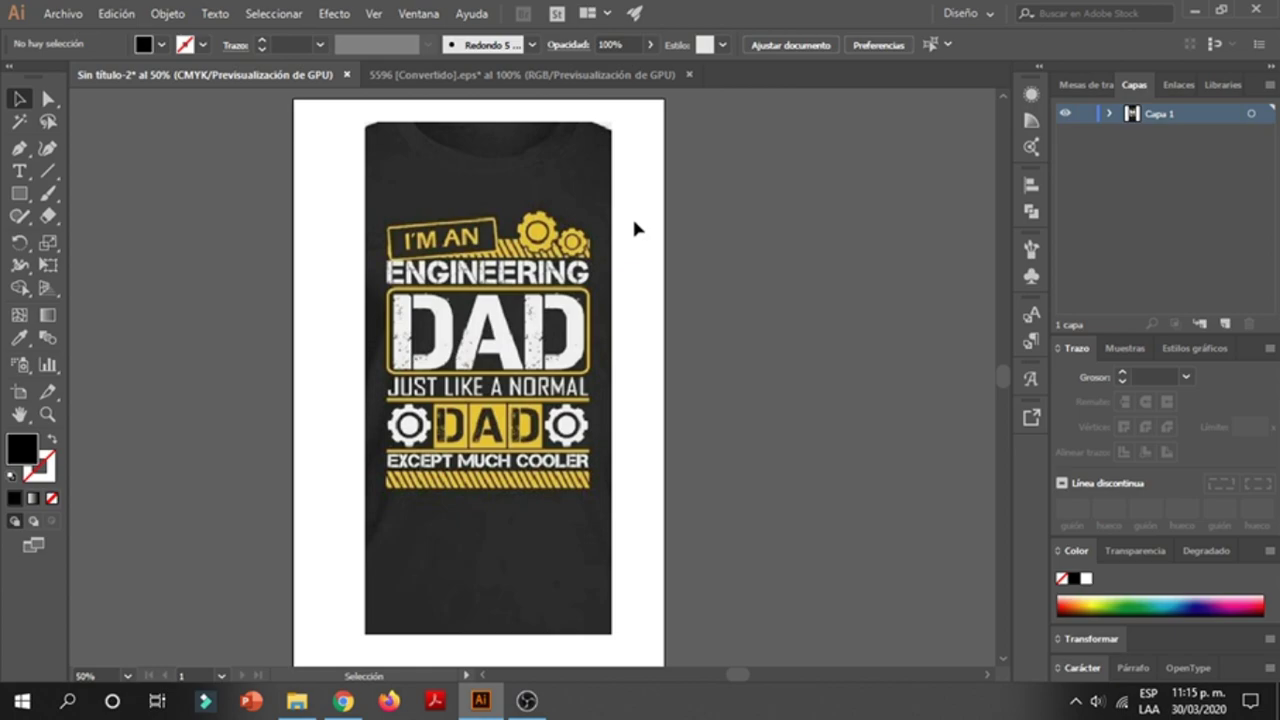
left_click(608, 258)
left_click(619, 270)
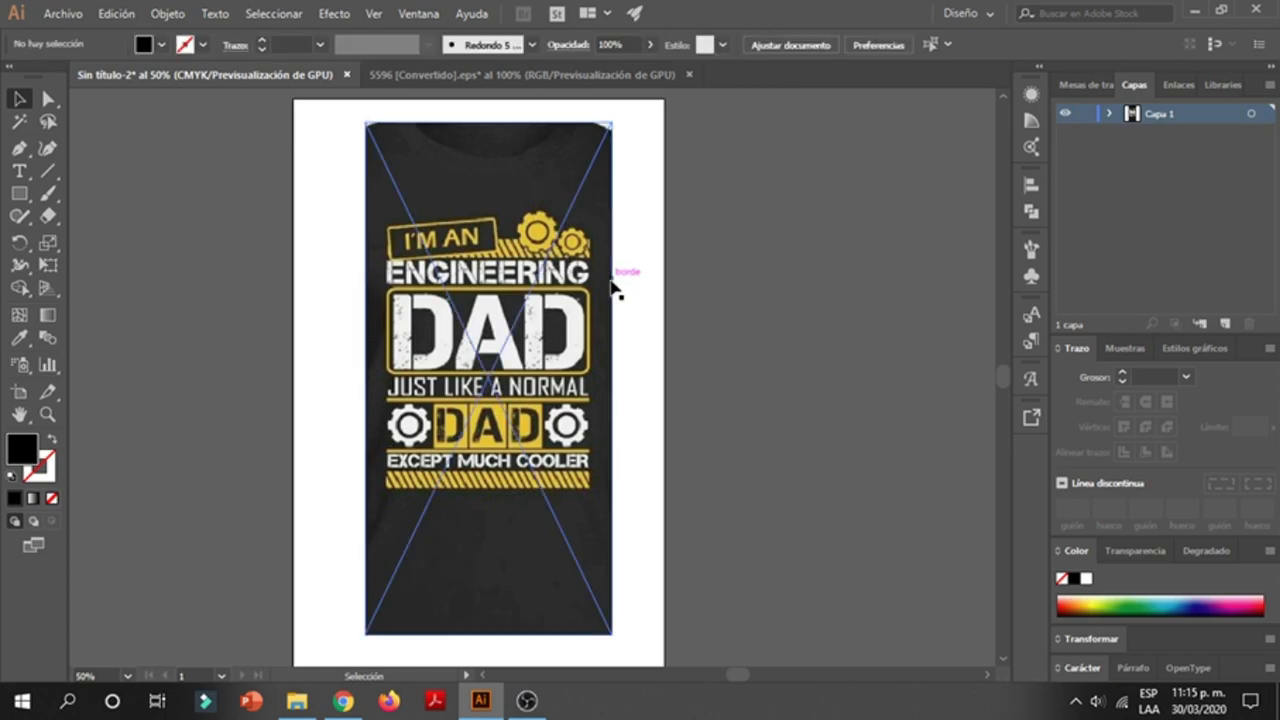
left_click_drag(612, 284, 606, 291)
left_click(640, 314)
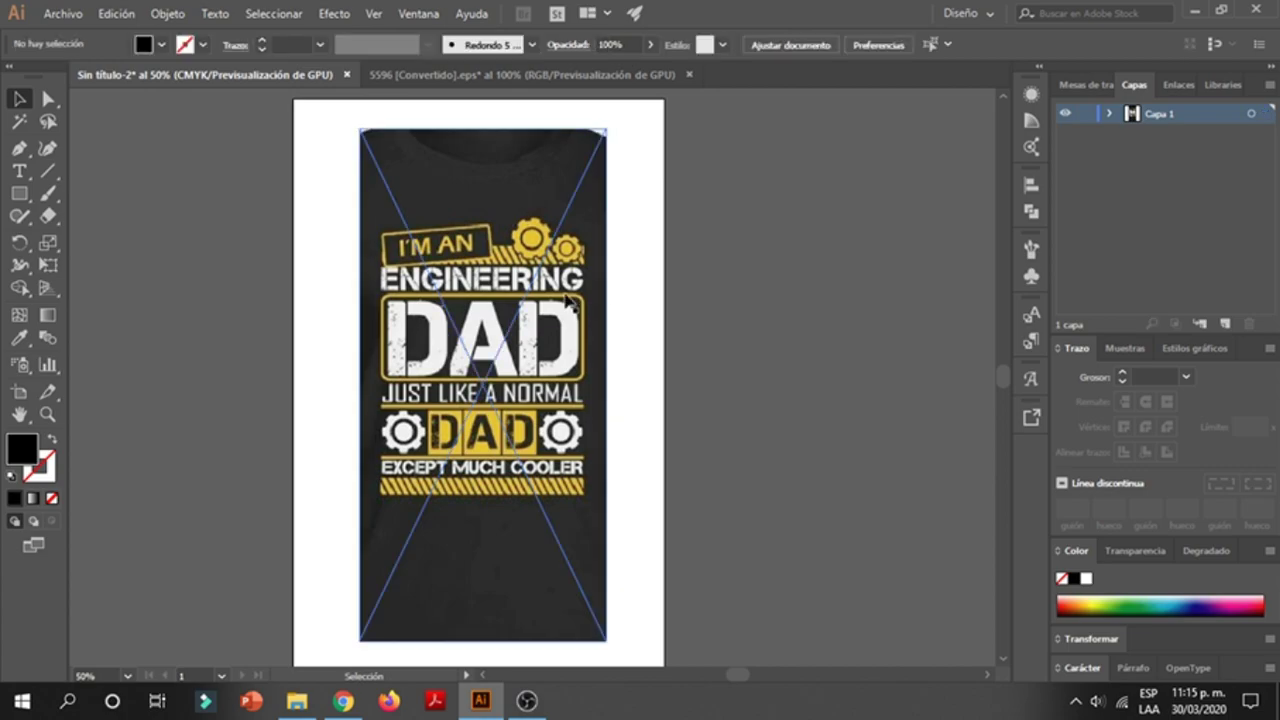
left_click(606, 320)
left_click(627, 288)
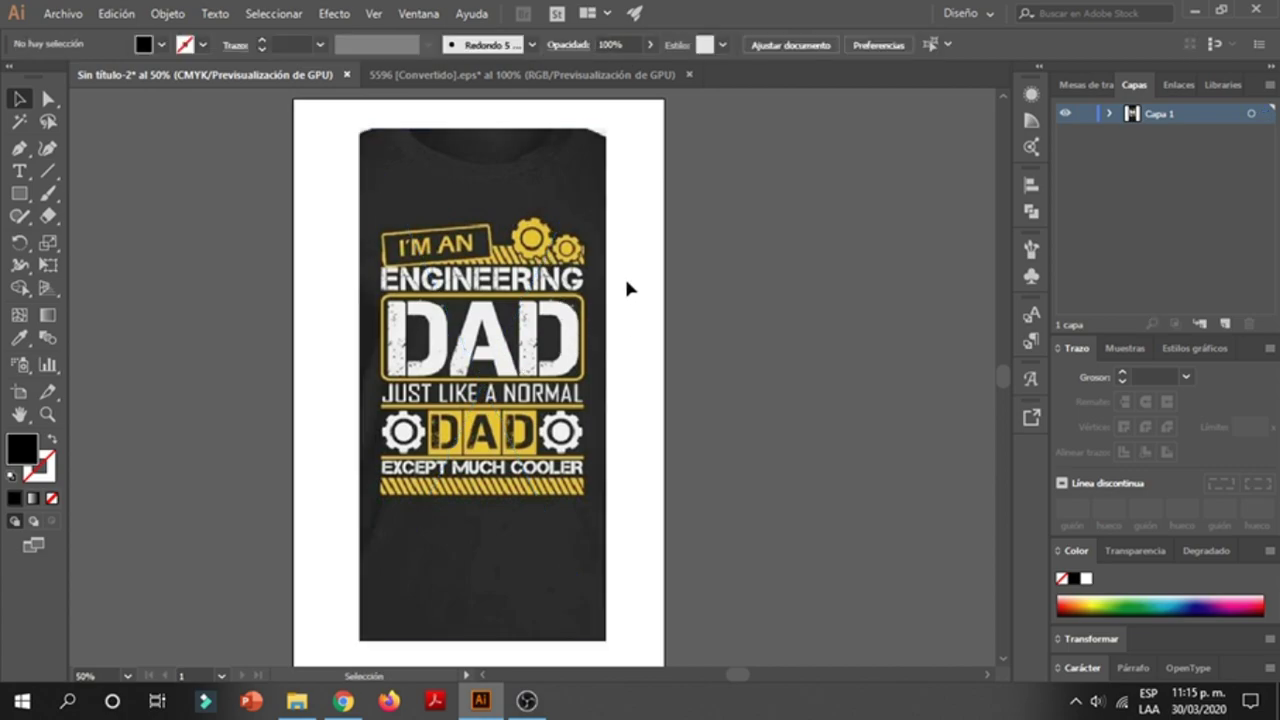
left_click_drag(600, 288, 609, 288)
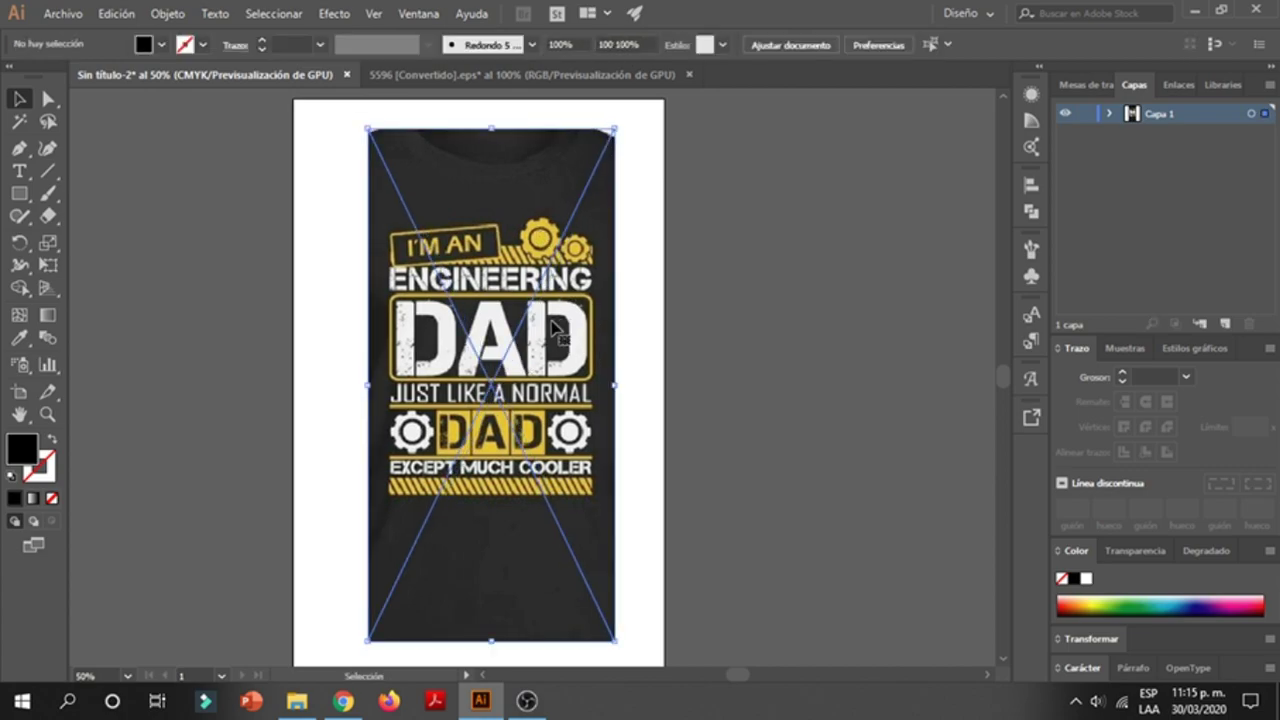
- Raise the shirt image slightly and leave it selected
left_click(630, 283)
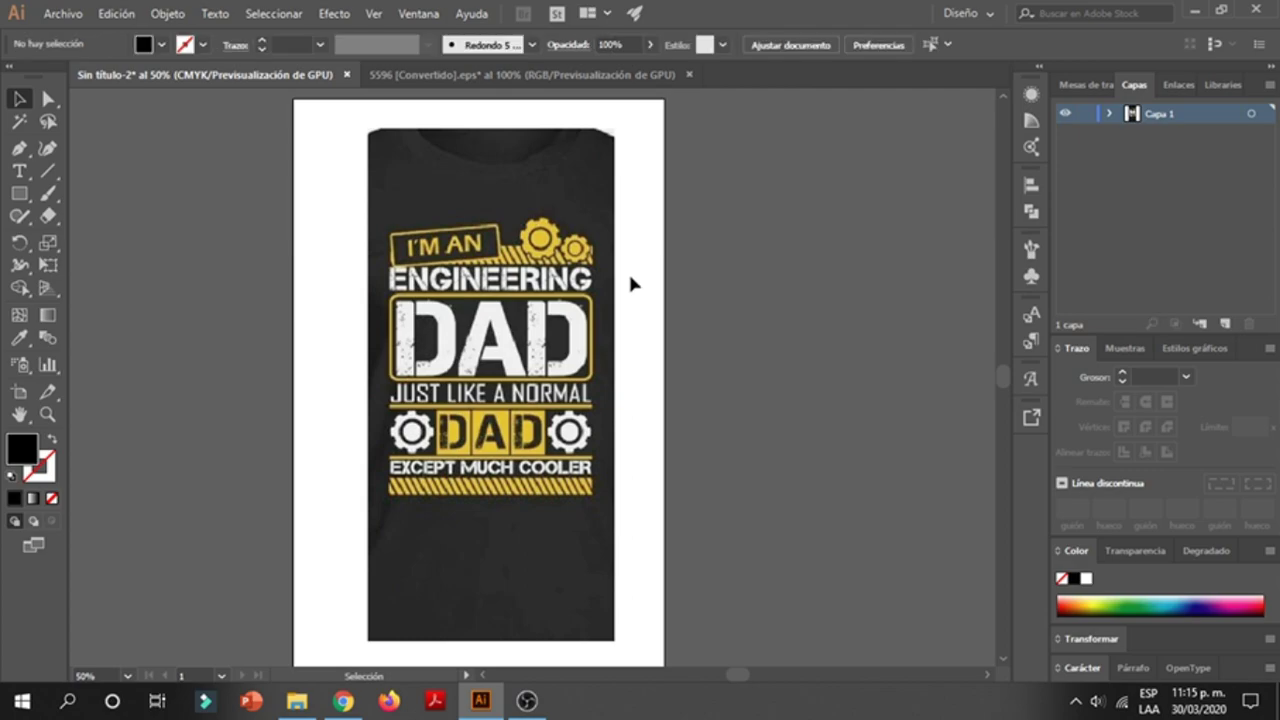
left_click(570, 292)
left_click(644, 297)
left_click(607, 272)
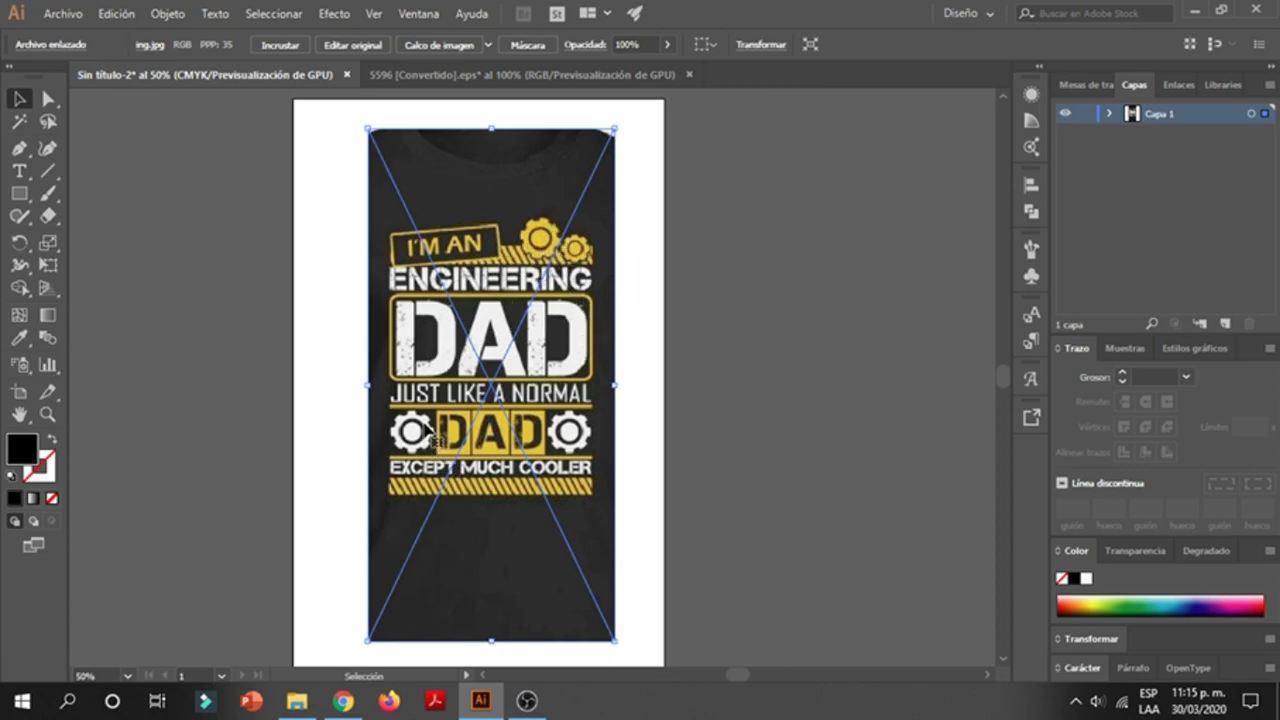
left_click(622, 328)
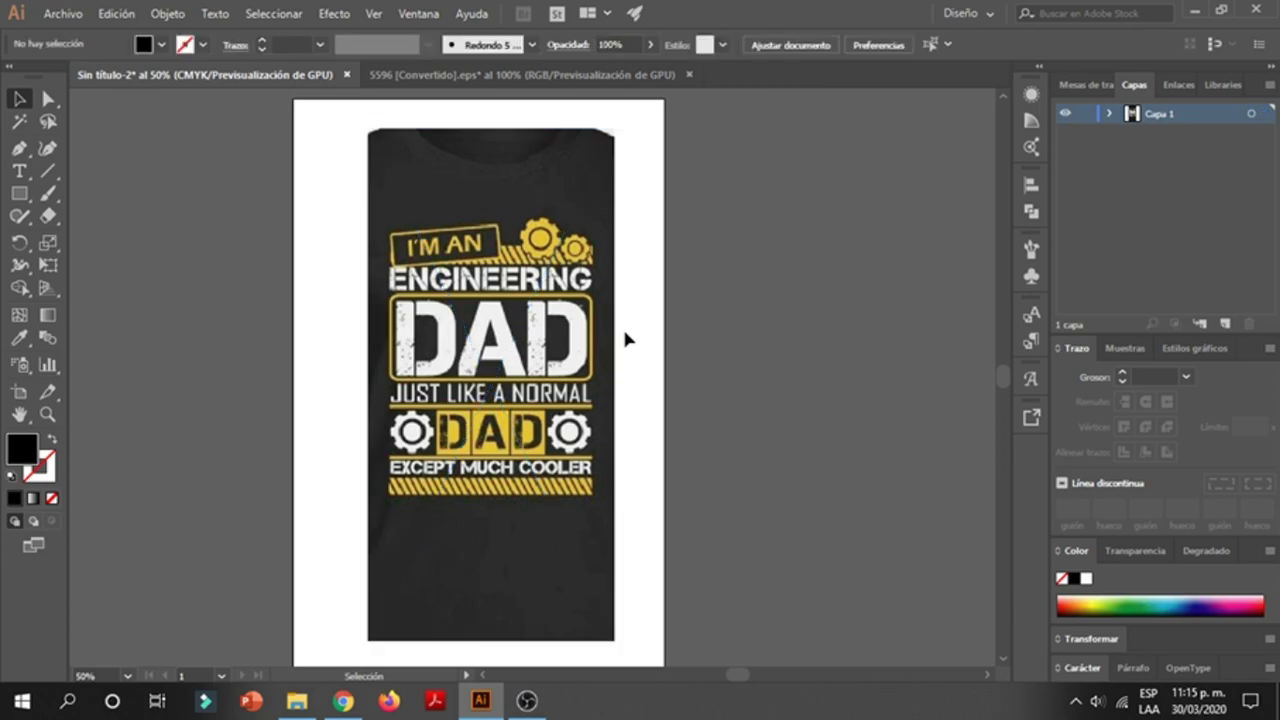
left_click_drag(565, 365, 565, 359)
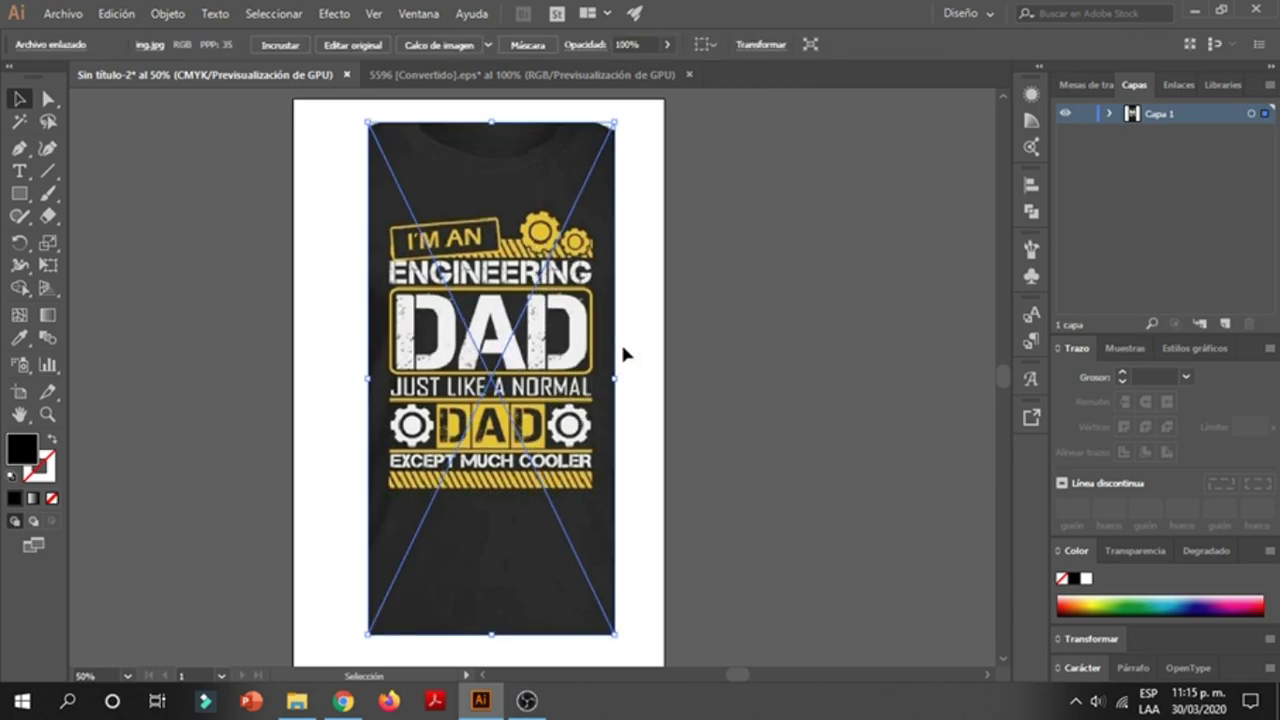
left_click(622, 353)
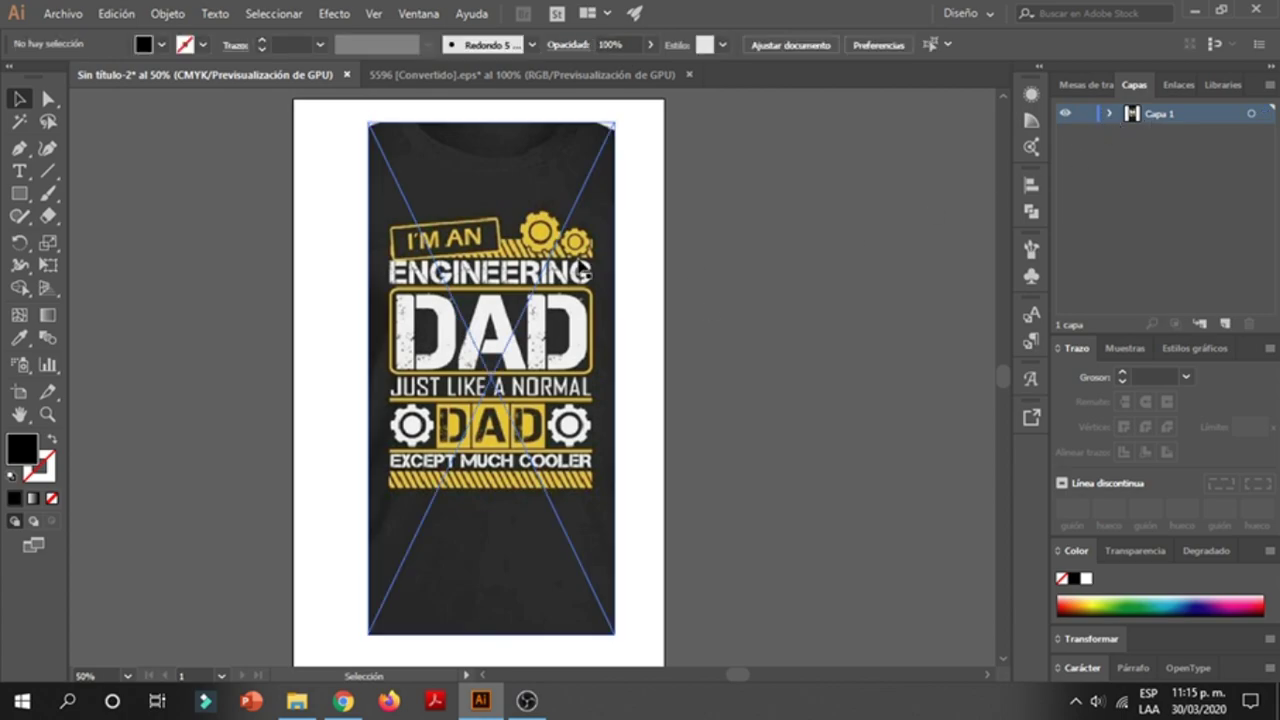
left_click(570, 292)
- Lower the shirt image's opacity to about 76%
left_click(667, 44)
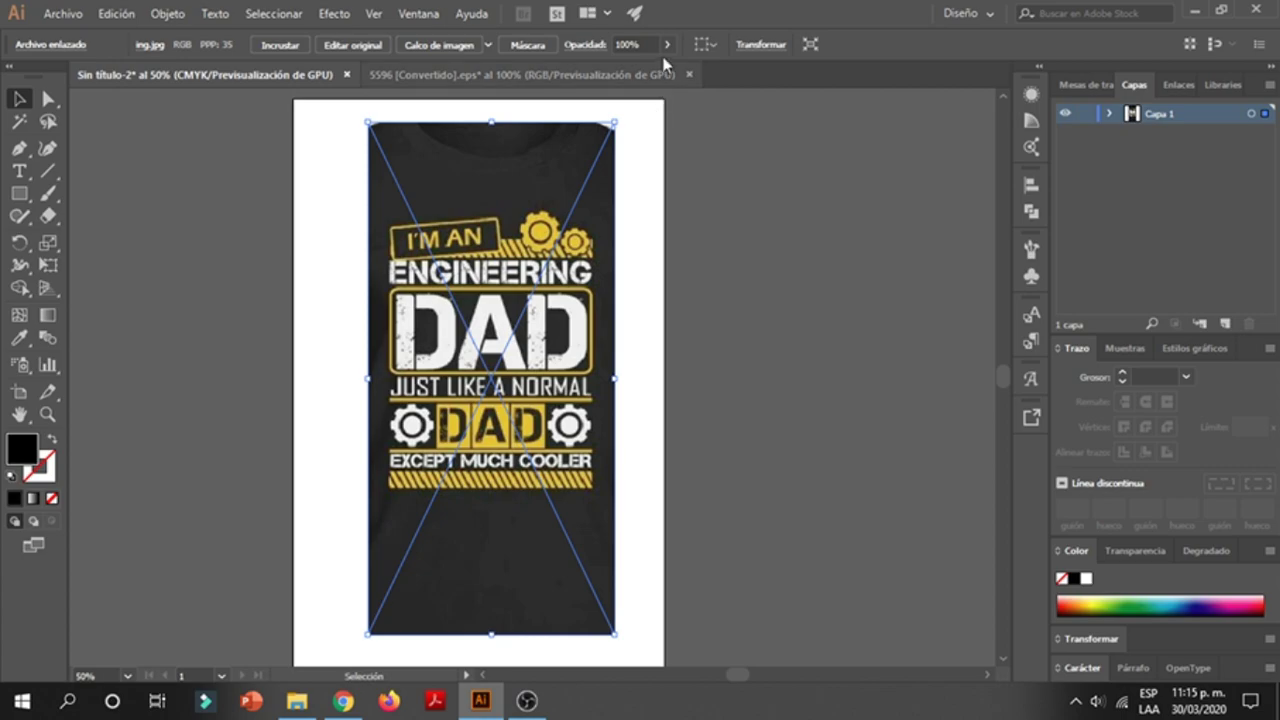
left_click_drag(678, 67, 646, 68)
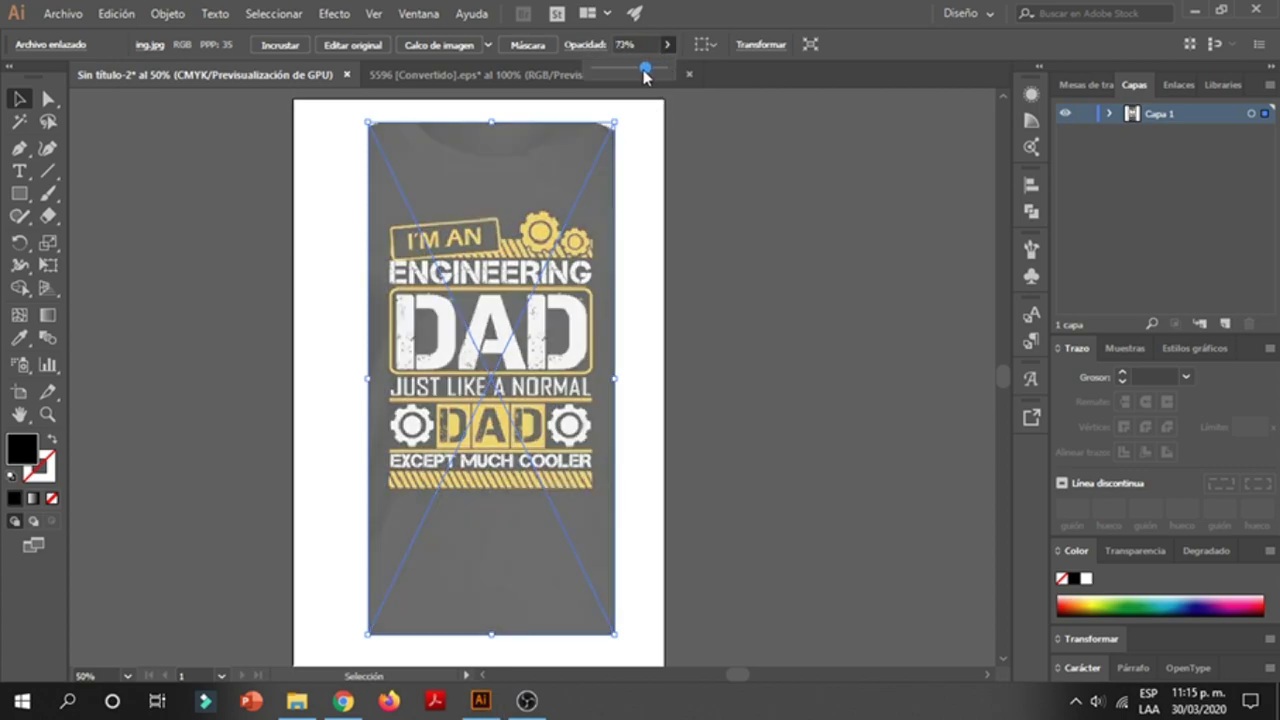
left_click(651, 186)
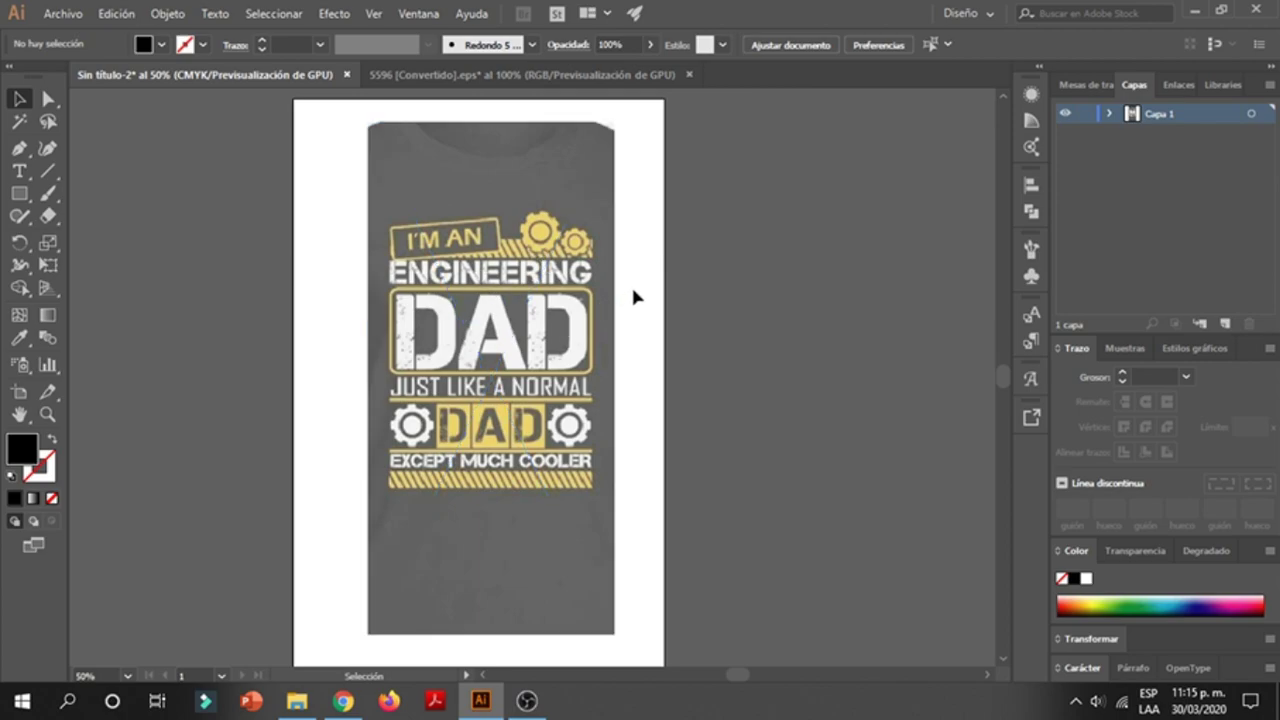
- Add a new layer named 'vectores' and lock the image's layer Capa 1
left_click(1268, 88)
left_click(1075, 91)
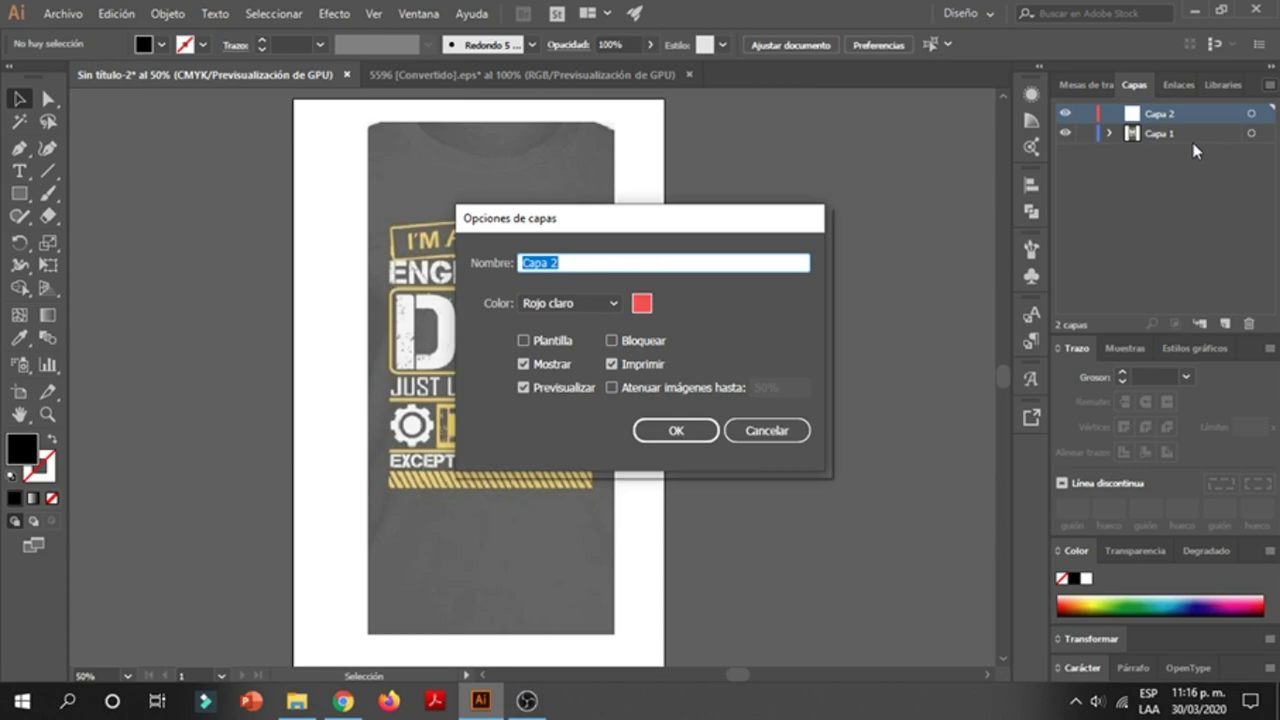
type("vectores")
left_click(680, 432)
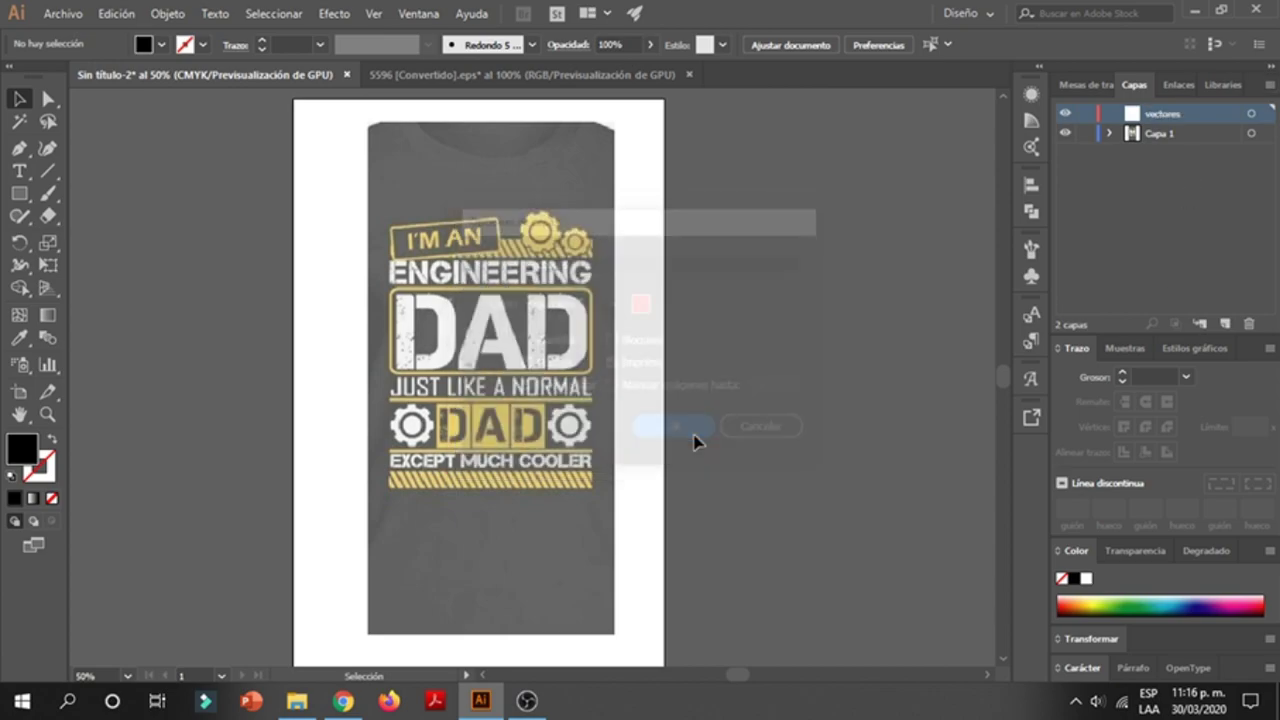
left_click(1085, 134)
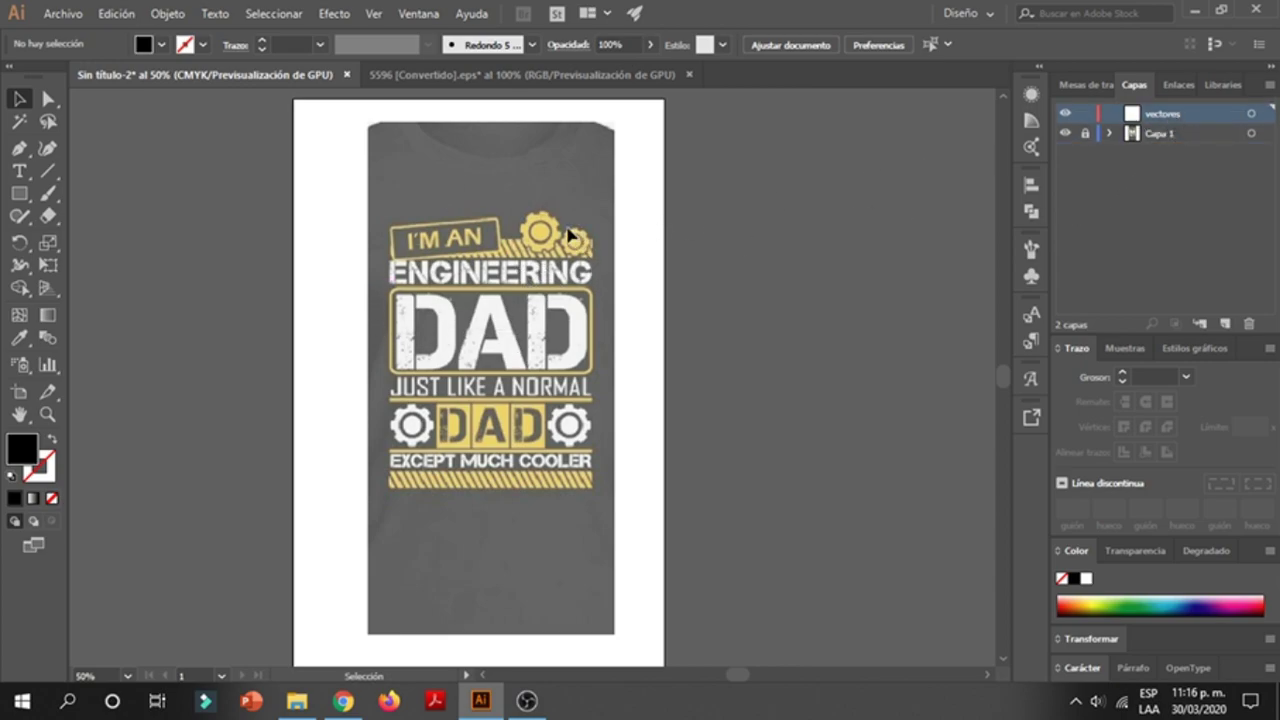
scroll(566, 235, "up", 2, "alt")
scroll(640, 306, "up", 1)
scroll(640, 306, "up", 2)
right_click(633, 305)
left_click(632, 305)
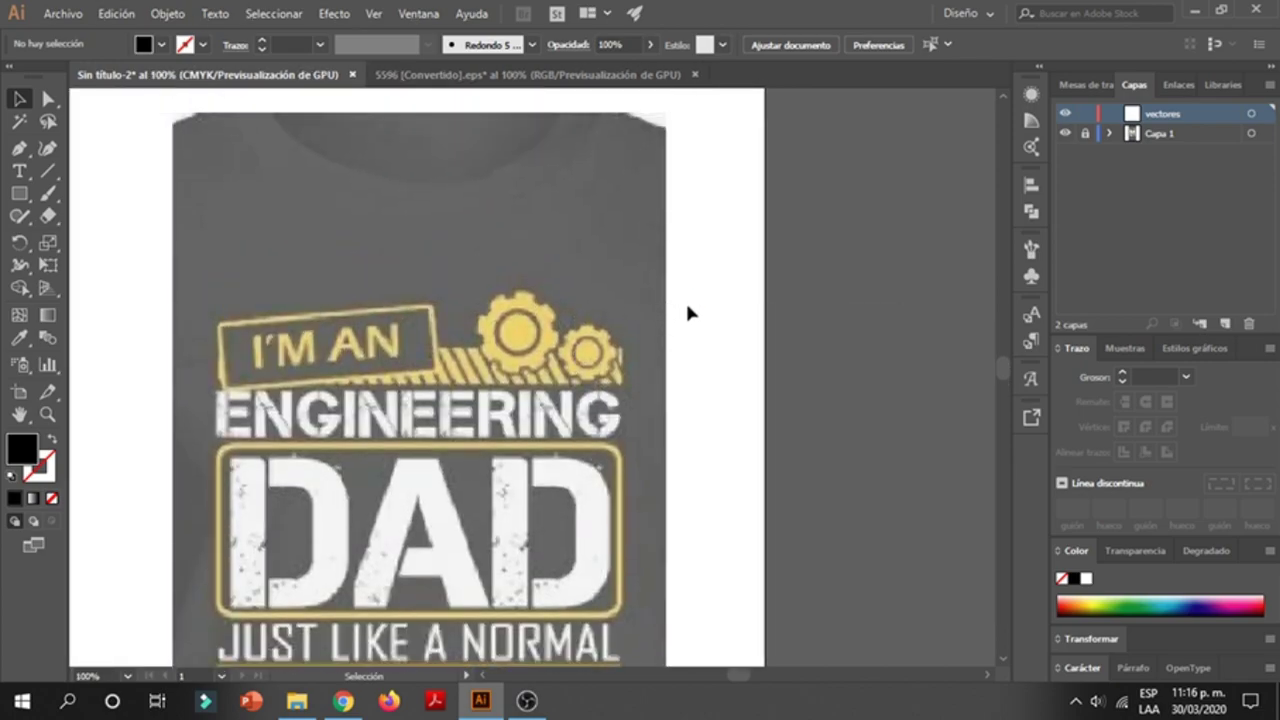
scroll(600, 333, "down", 2)
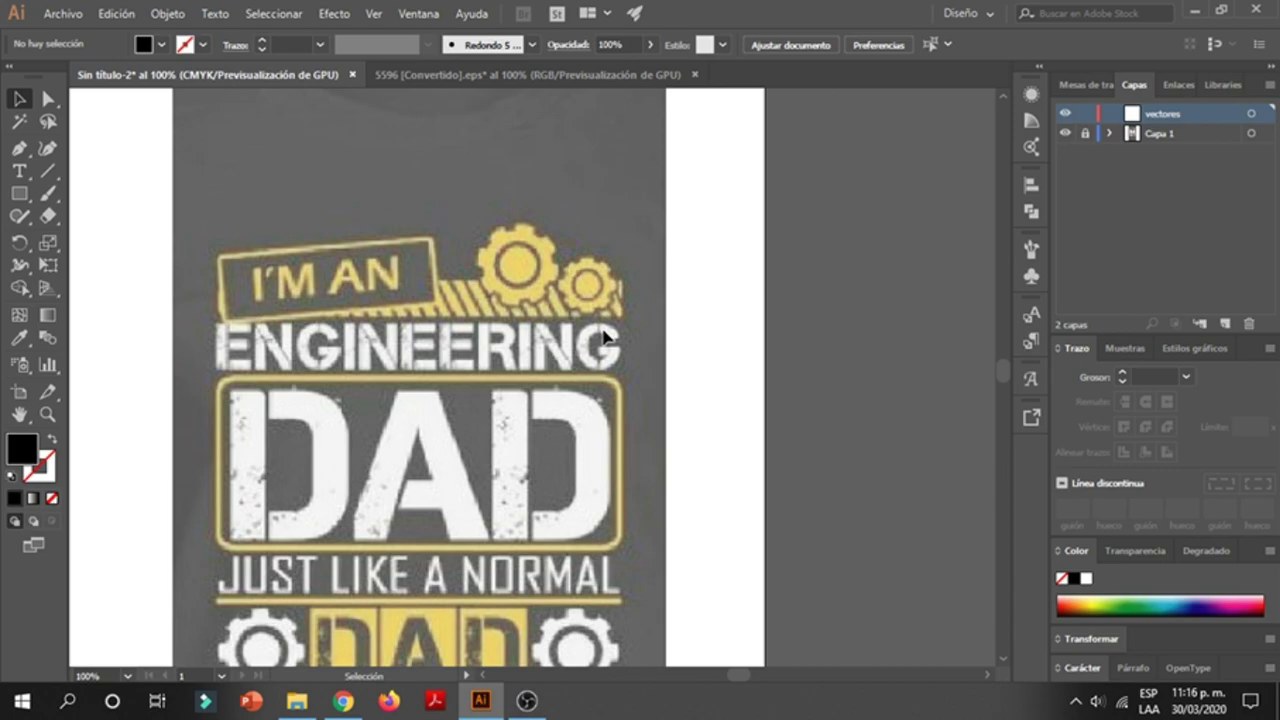
scroll(604, 336, "down", 1, "alt")
scroll(590, 345, "down", 1, "alt")
right_click(590, 345)
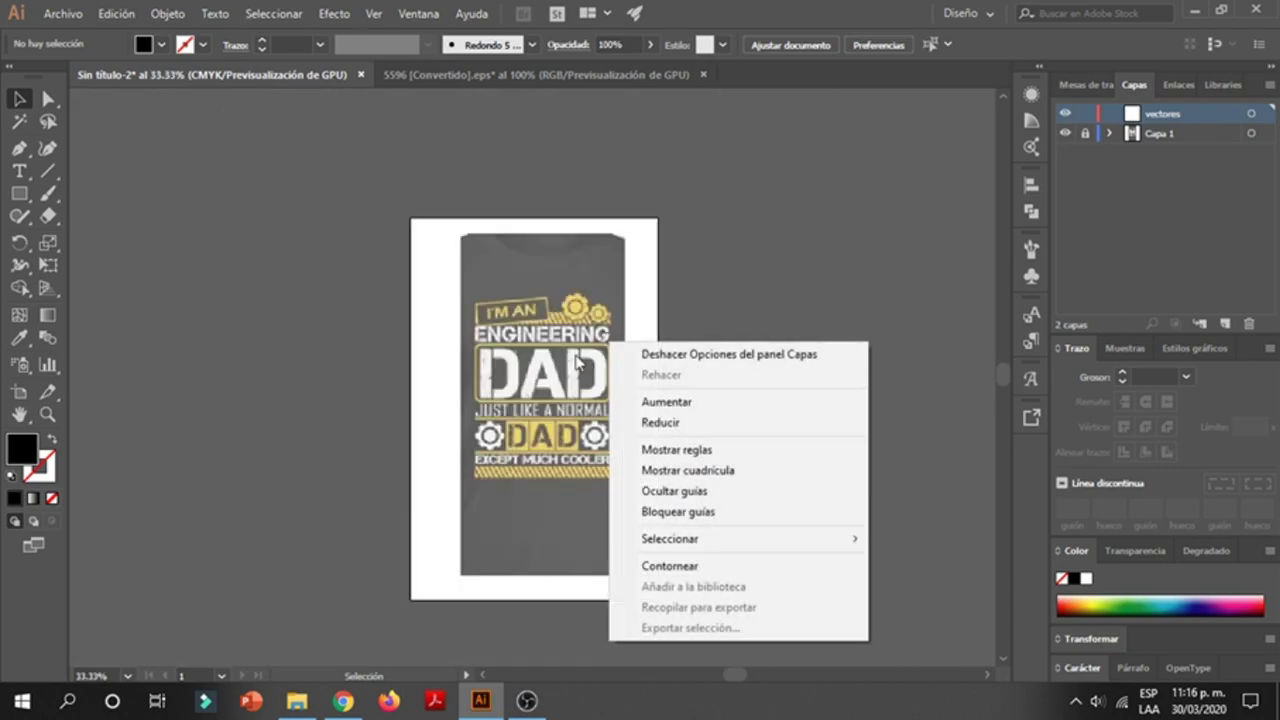
key("Escape")
scroll(580, 352, "up", 1, "alt")
scroll(580, 352, "up", 1)
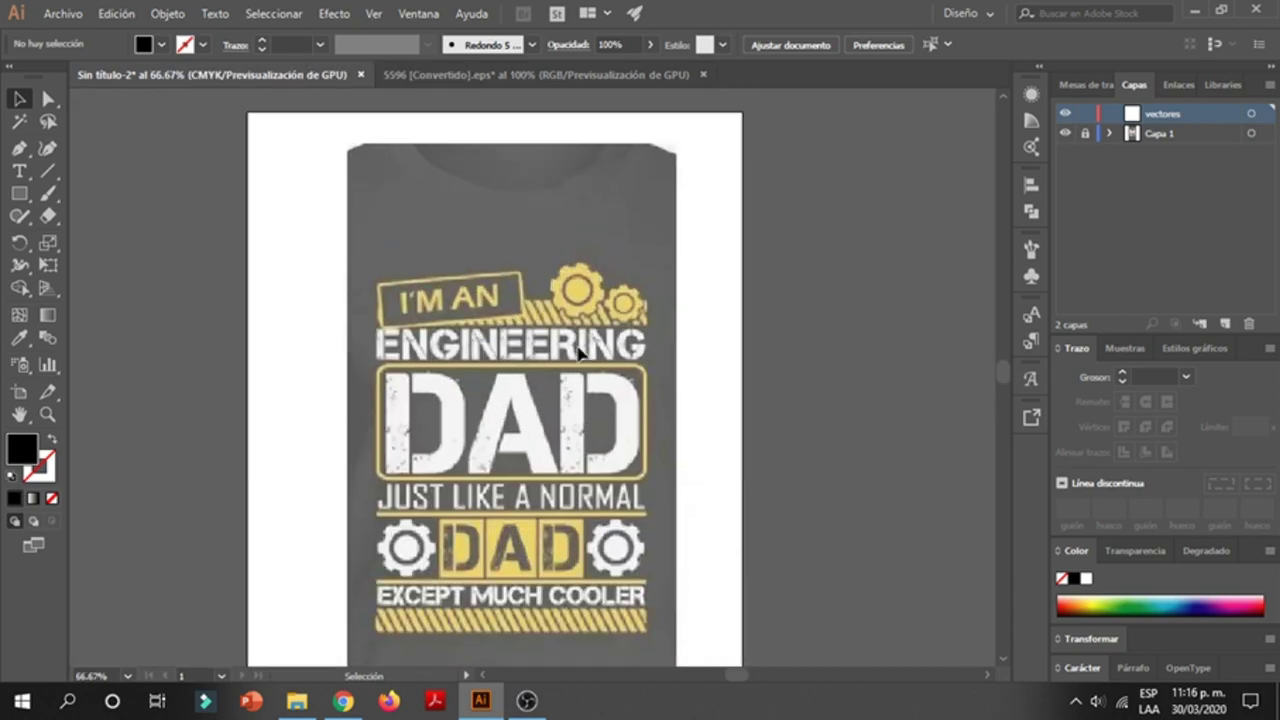
scroll(580, 352, "down", 1)
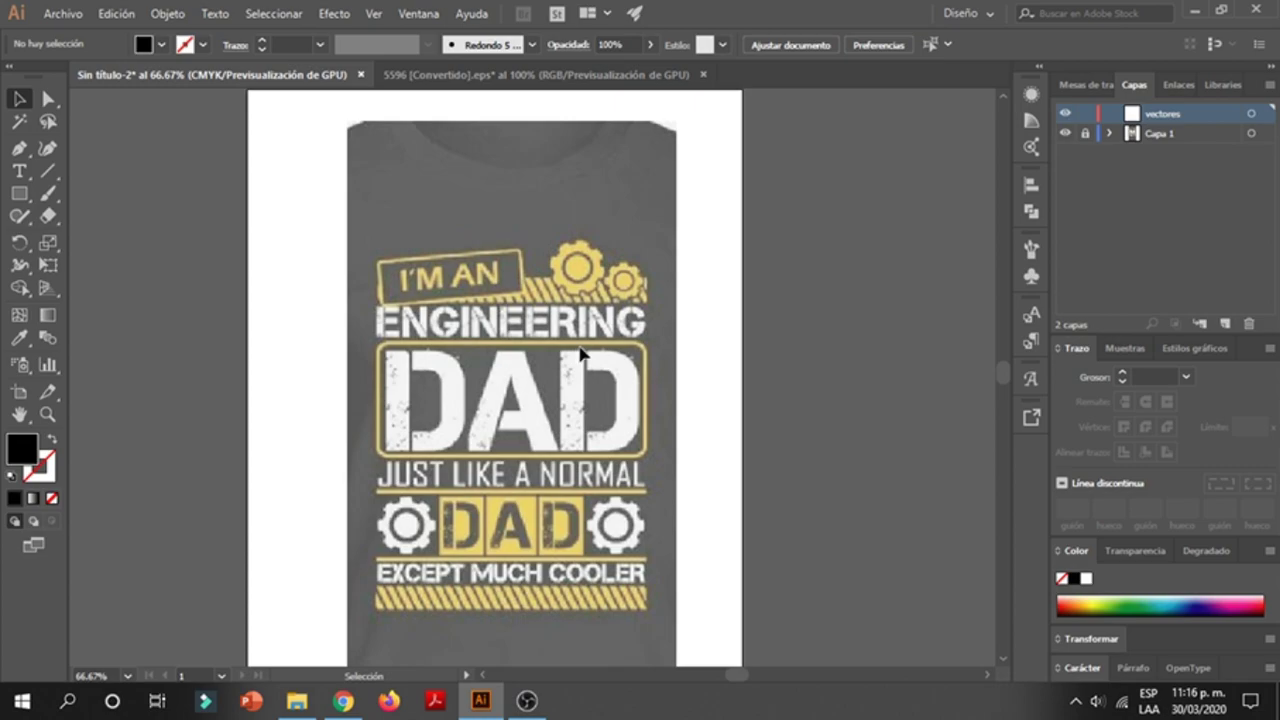
scroll(580, 352, "down", 1)
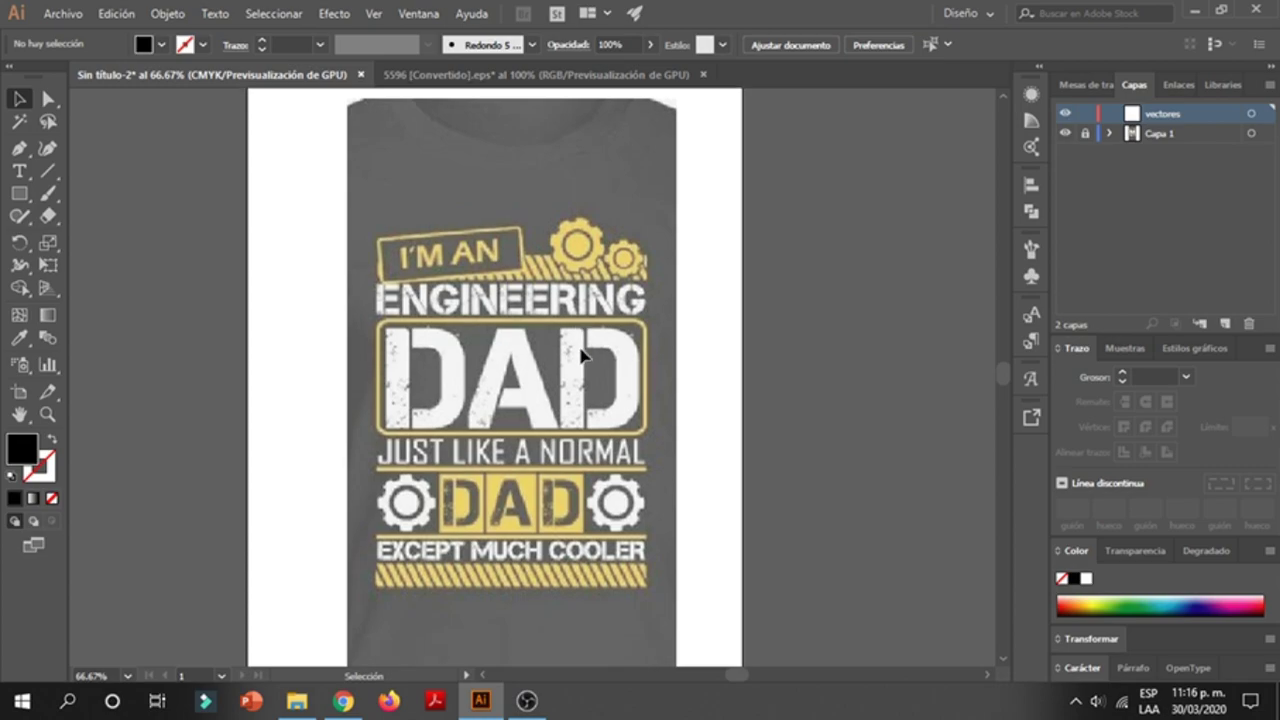
scroll(582, 330, "down", 1)
scroll(578, 320, "up", 1)
- Google 'freepik' in Chrome and open the Freepik website
left_click(352, 702)
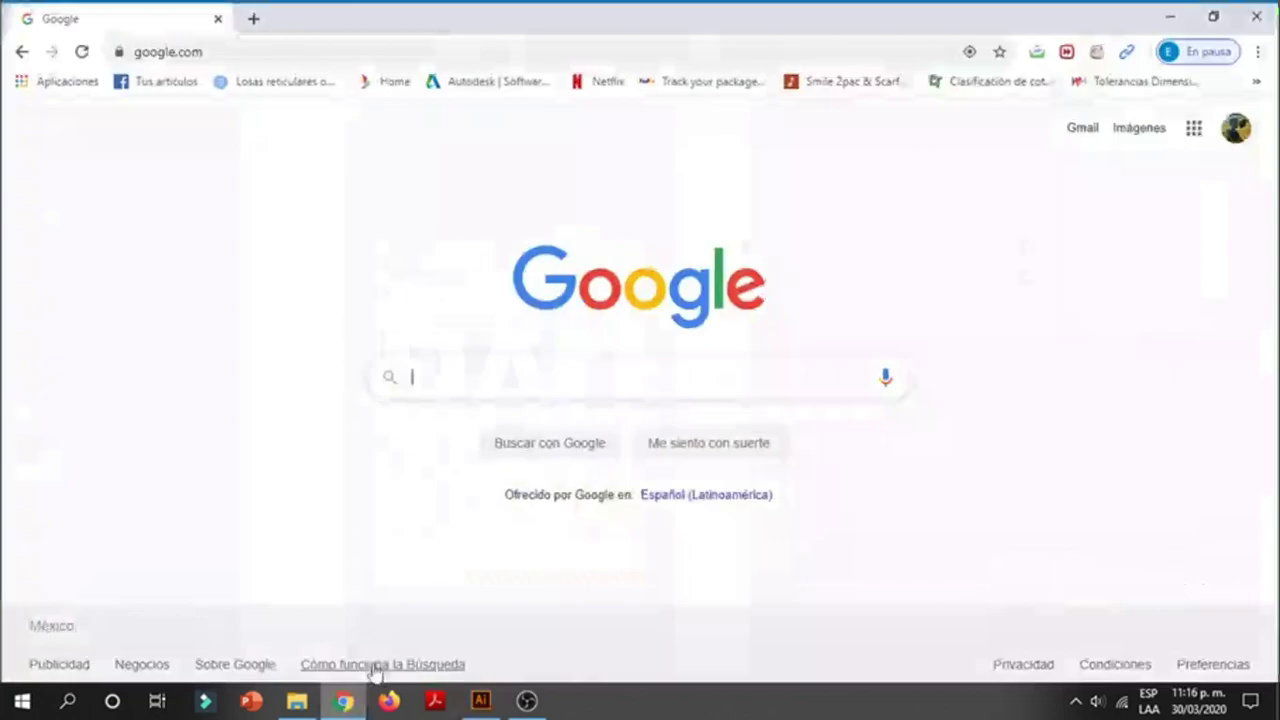
left_click(494, 371)
type("fre")
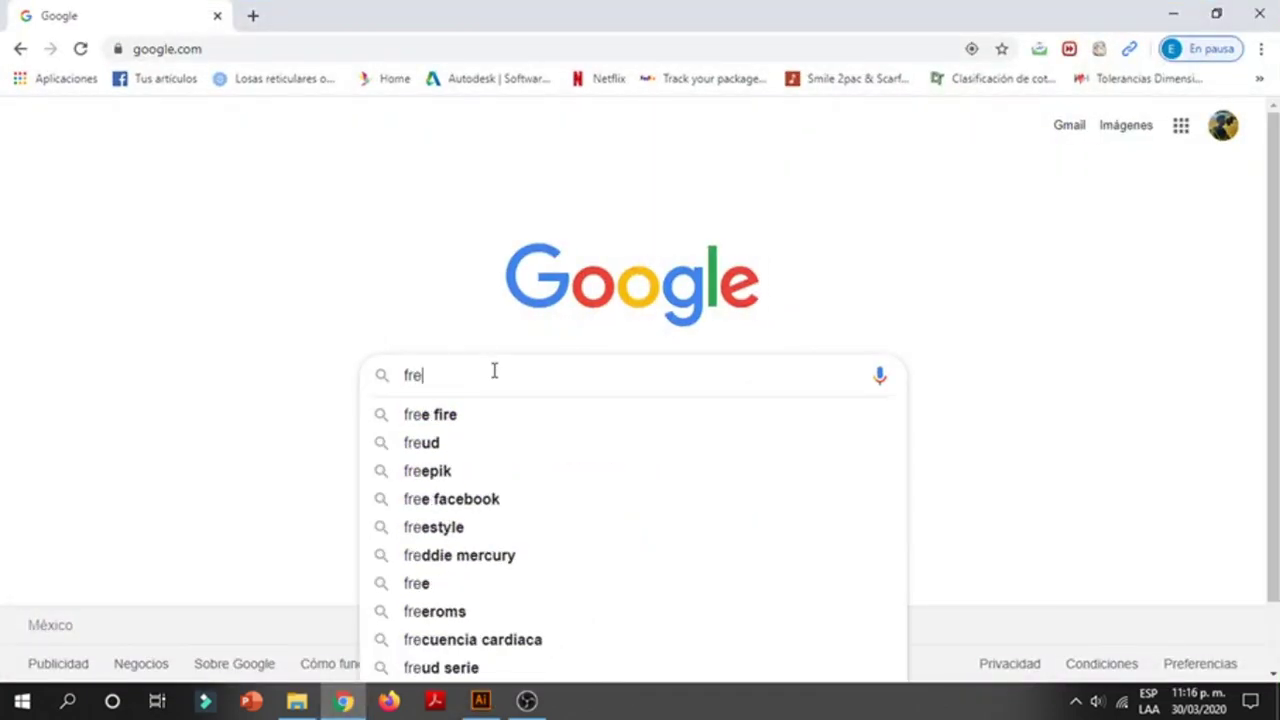
type("e")
key("Down")
key("Down")
key("Return")
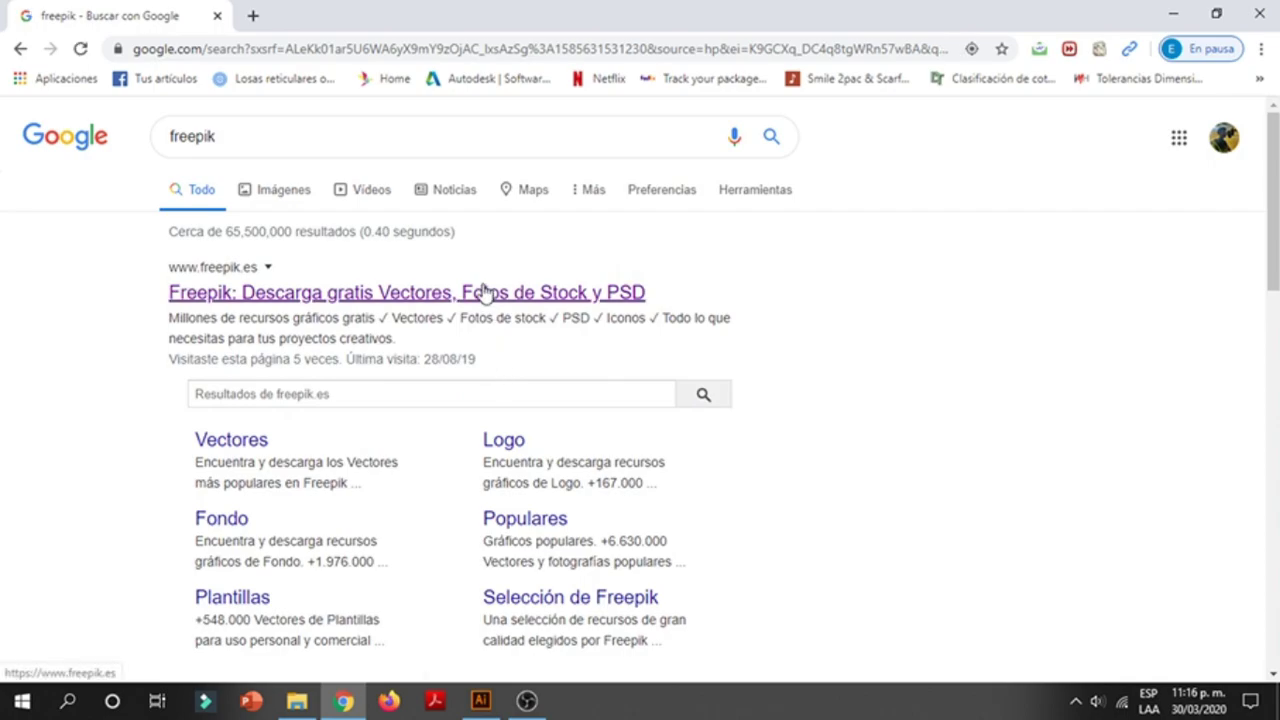
left_click(486, 292)
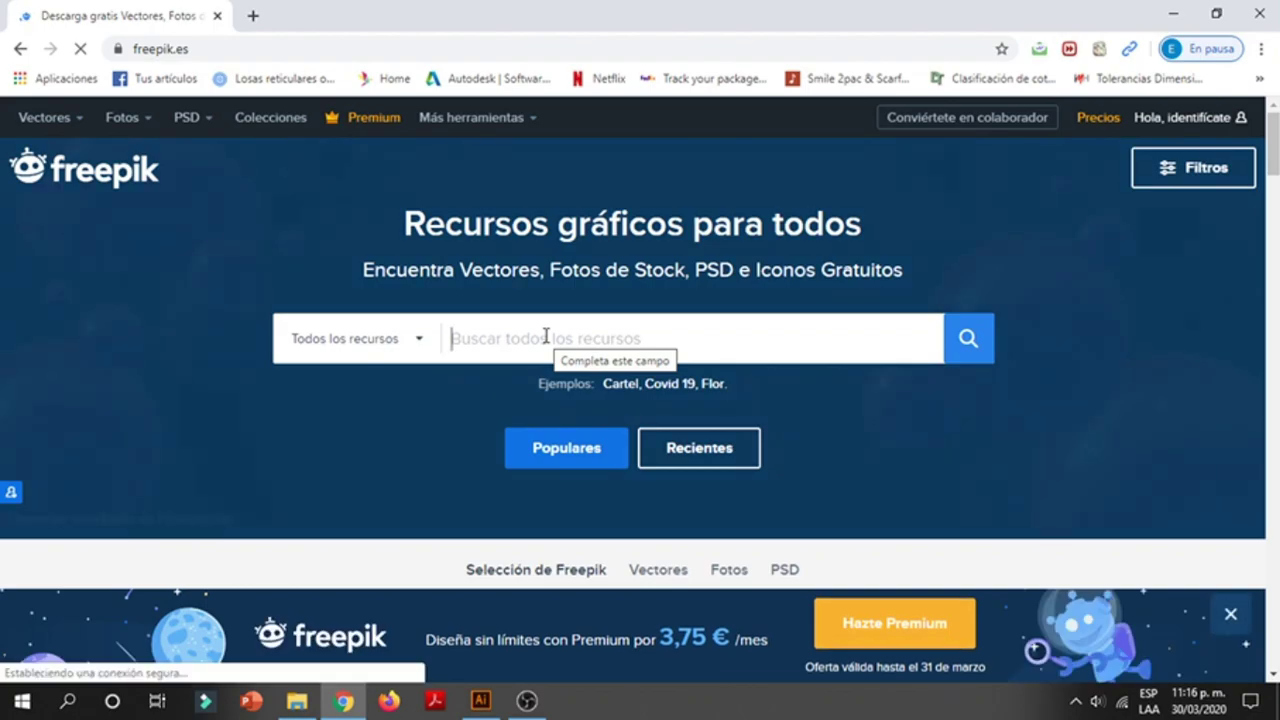
- Search Freepik for 'engranes' and browse the gear results
scroll(546, 336, "down", 1)
scroll(509, 403, "down", 1)
scroll(509, 403, "down", 3)
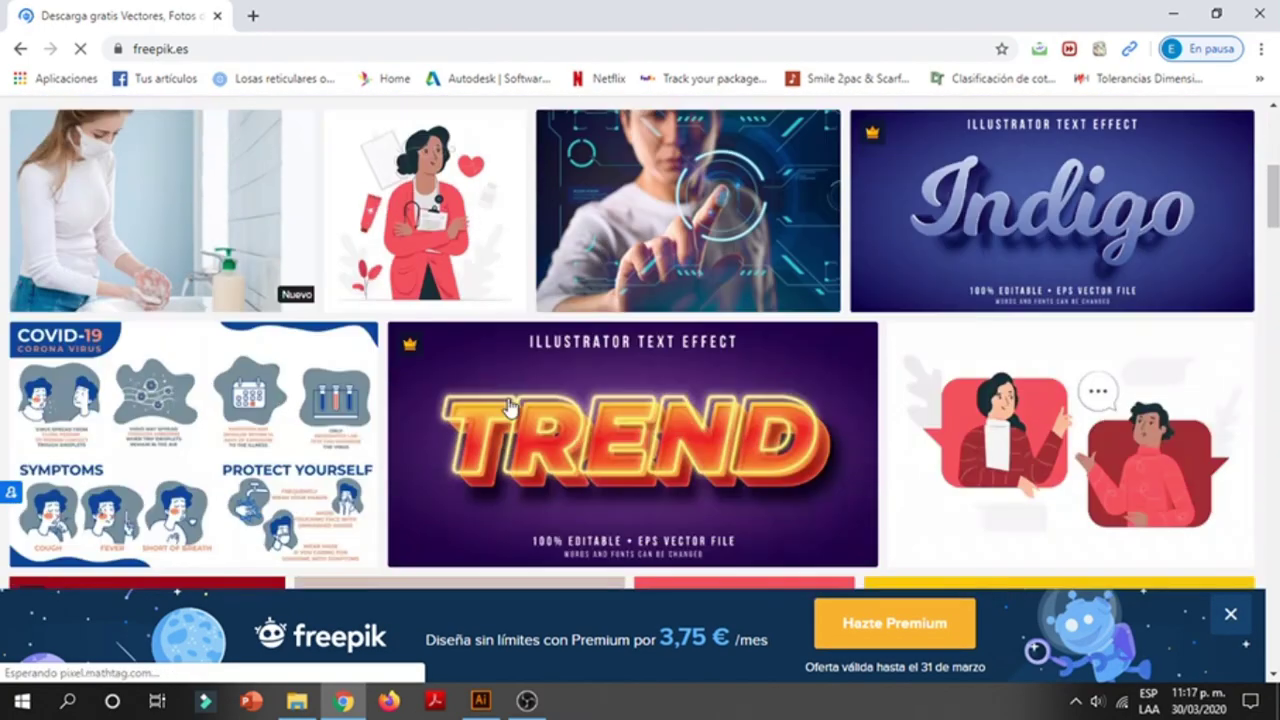
scroll(509, 403, "down", 2)
scroll(510, 407, "down", 1)
scroll(509, 407, "up", 2)
scroll(509, 407, "up", 3)
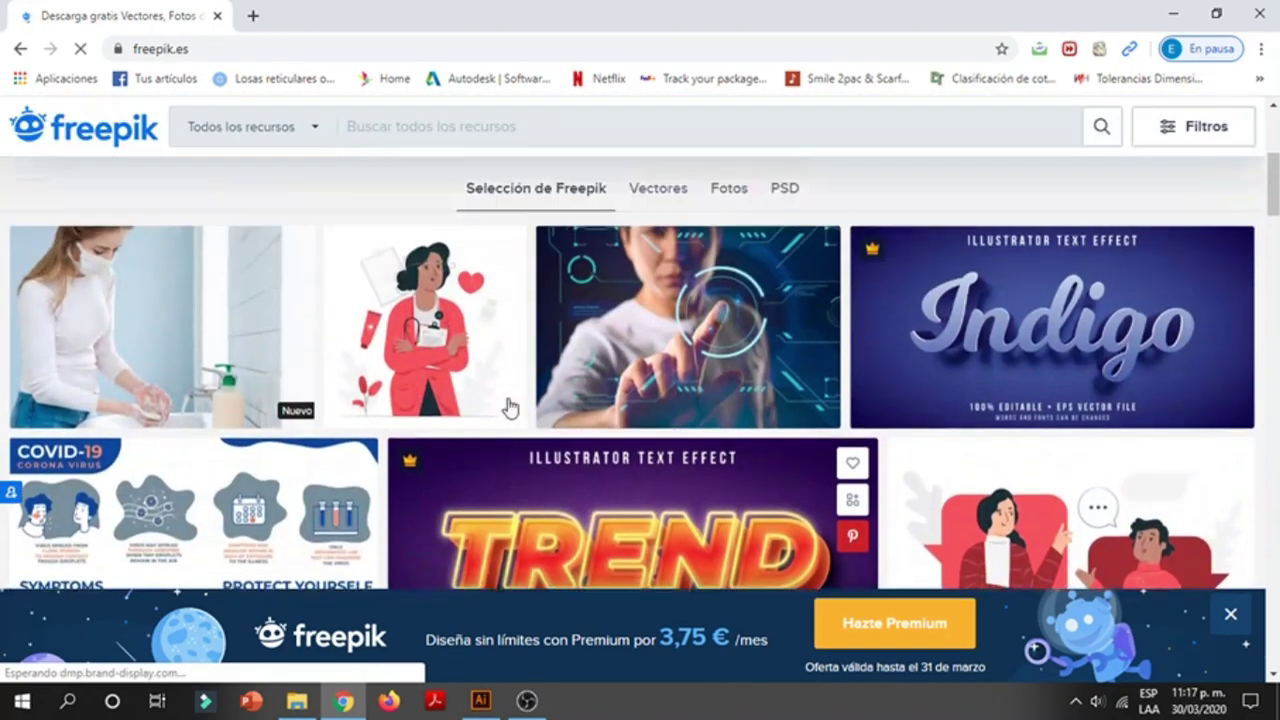
scroll(509, 407, "up", 3)
scroll(520, 390, "up", 1)
left_click(543, 351)
type("en")
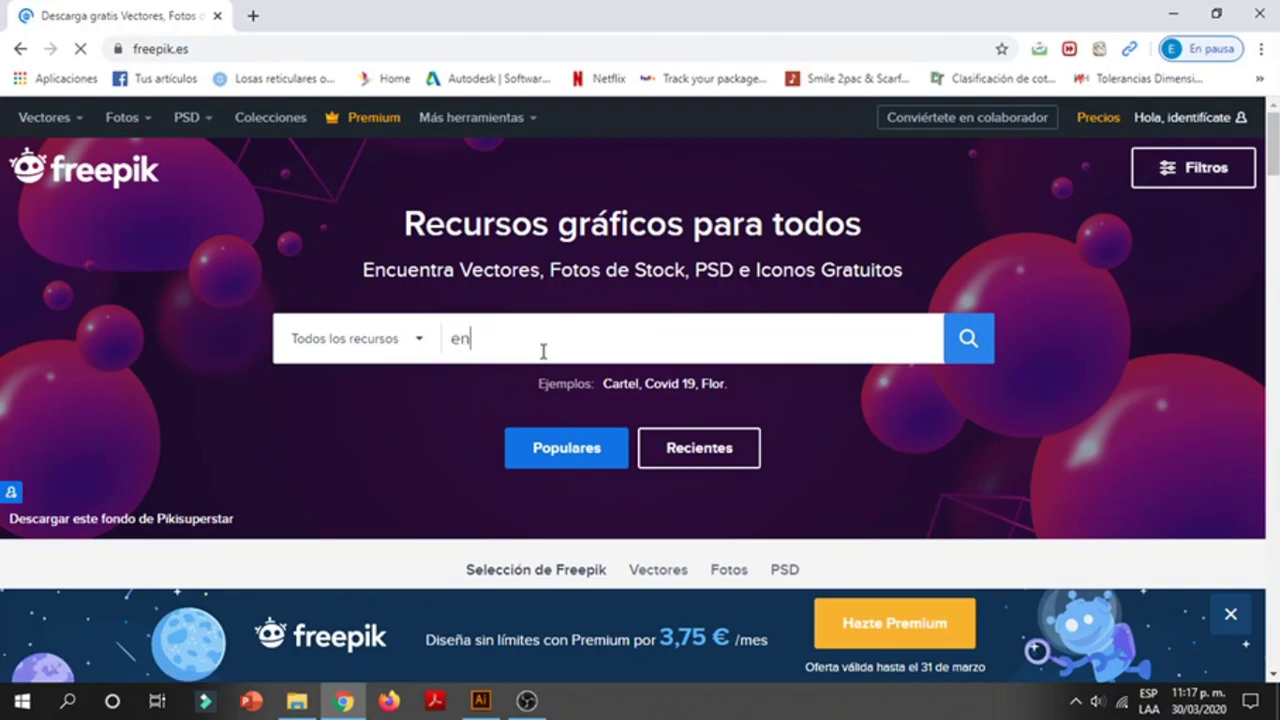
type("granes")
key("Return")
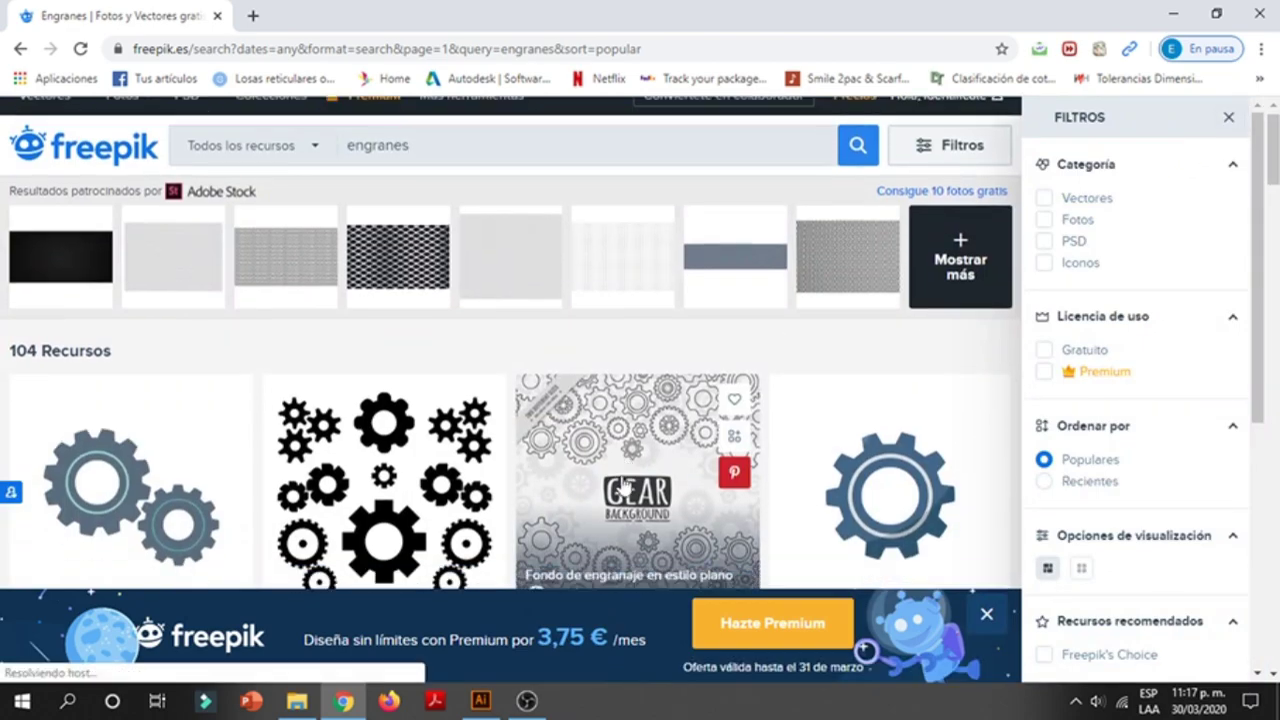
scroll(600, 420, "down", 3)
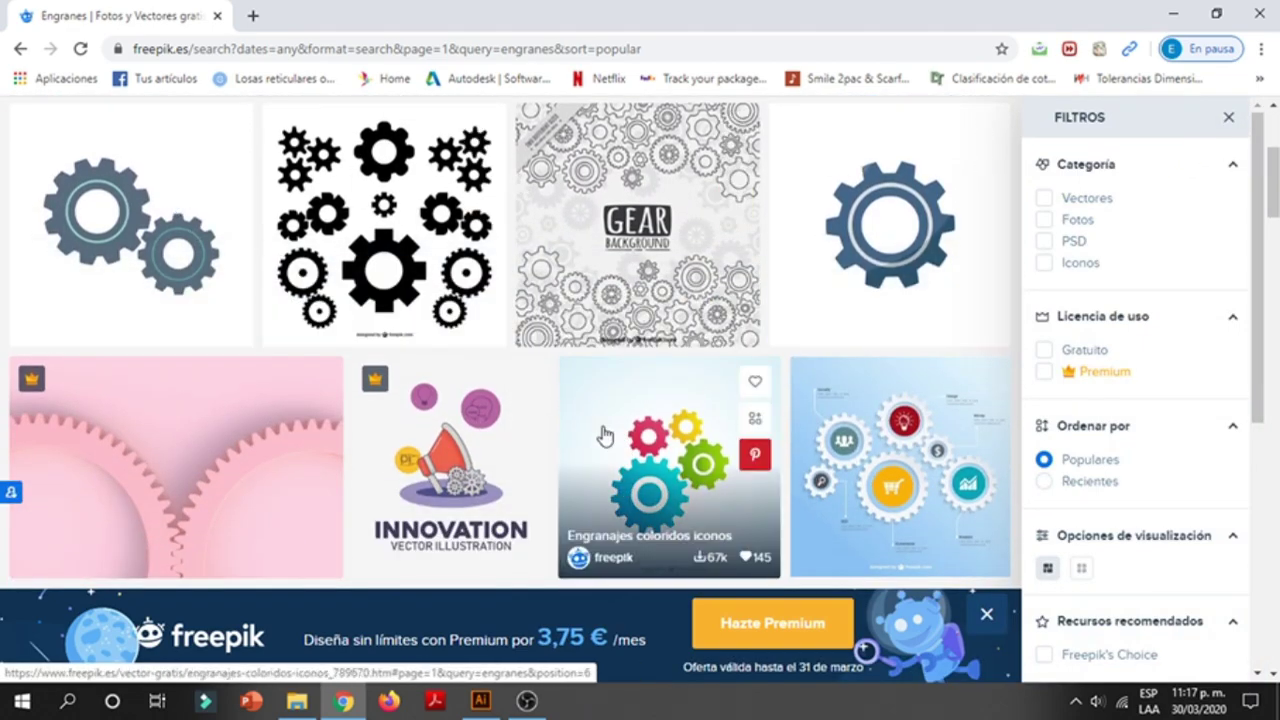
scroll(378, 482, "down", 4)
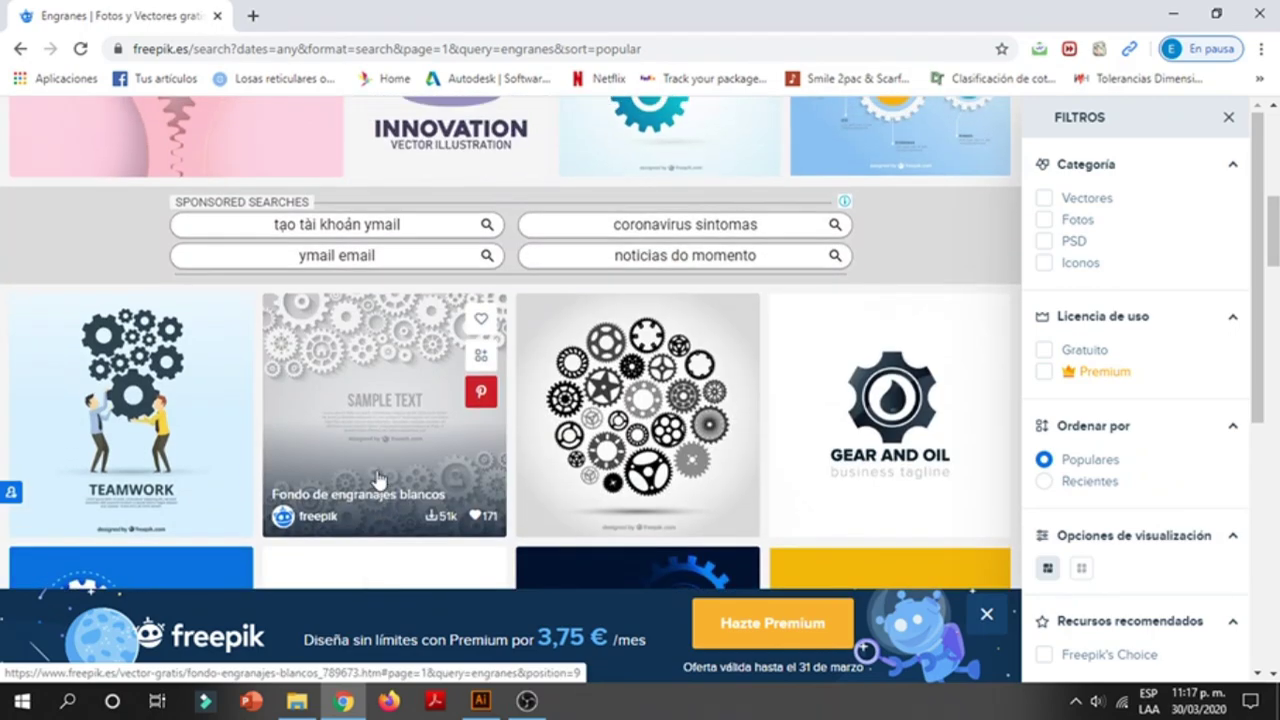
scroll(378, 482, "up", 3)
scroll(376, 480, "up", 4)
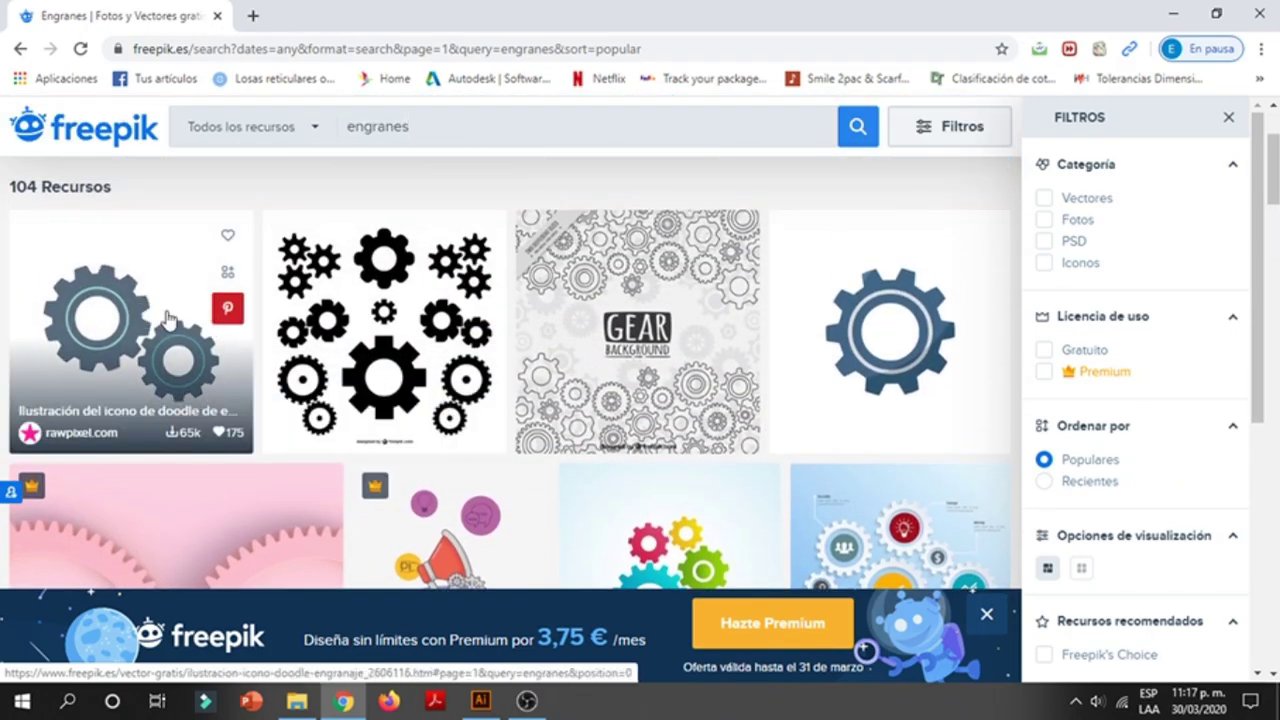
- Download the free gear doodle illustration from Freepik
left_click(104, 285)
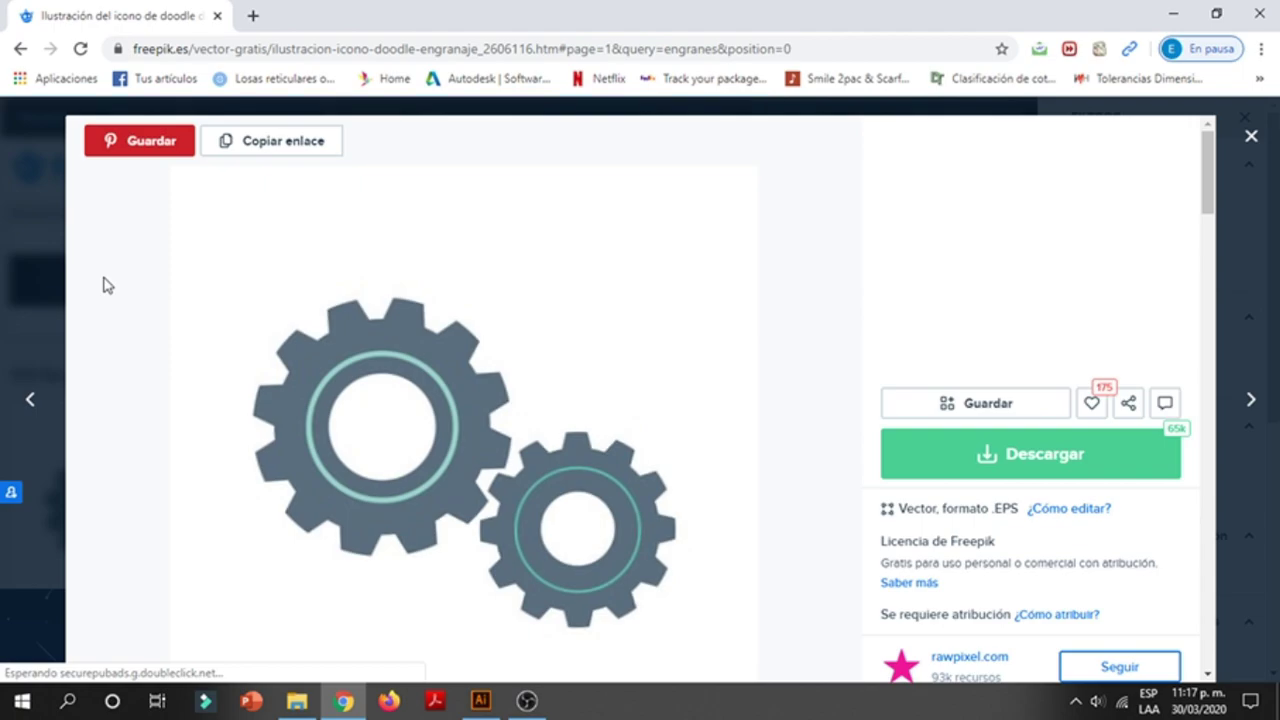
scroll(792, 355, "down", 1)
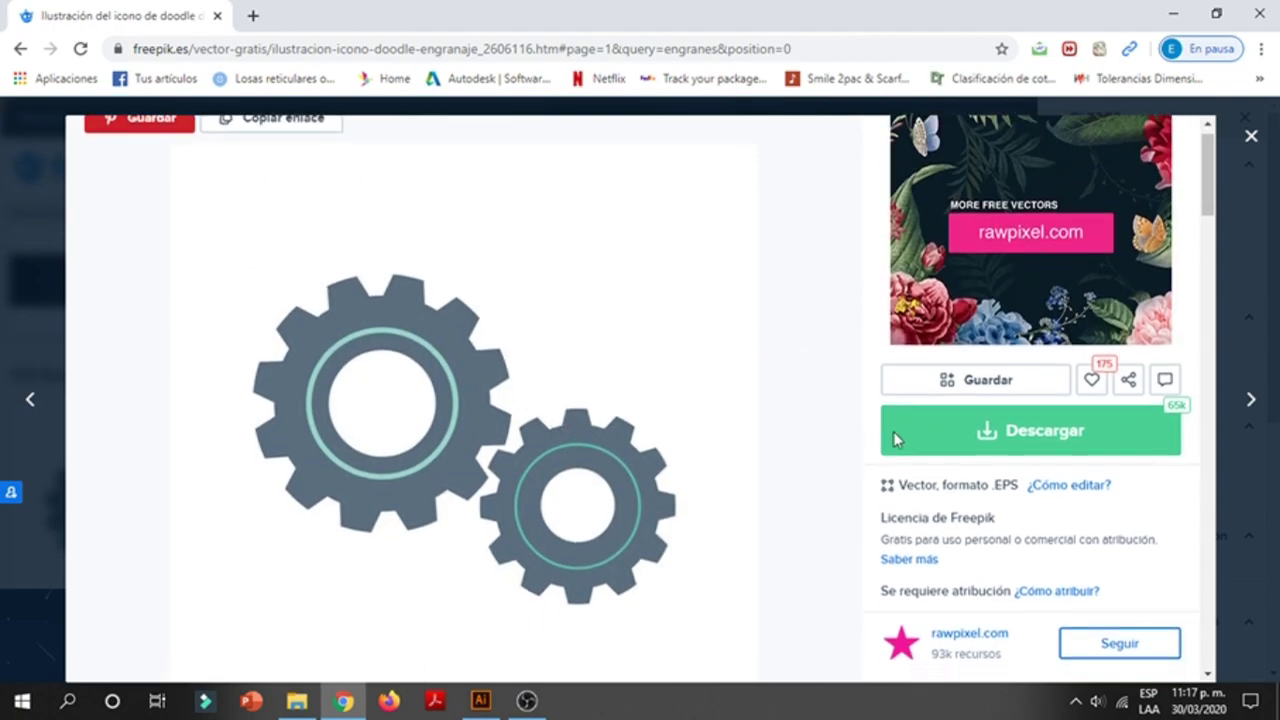
left_click(970, 430)
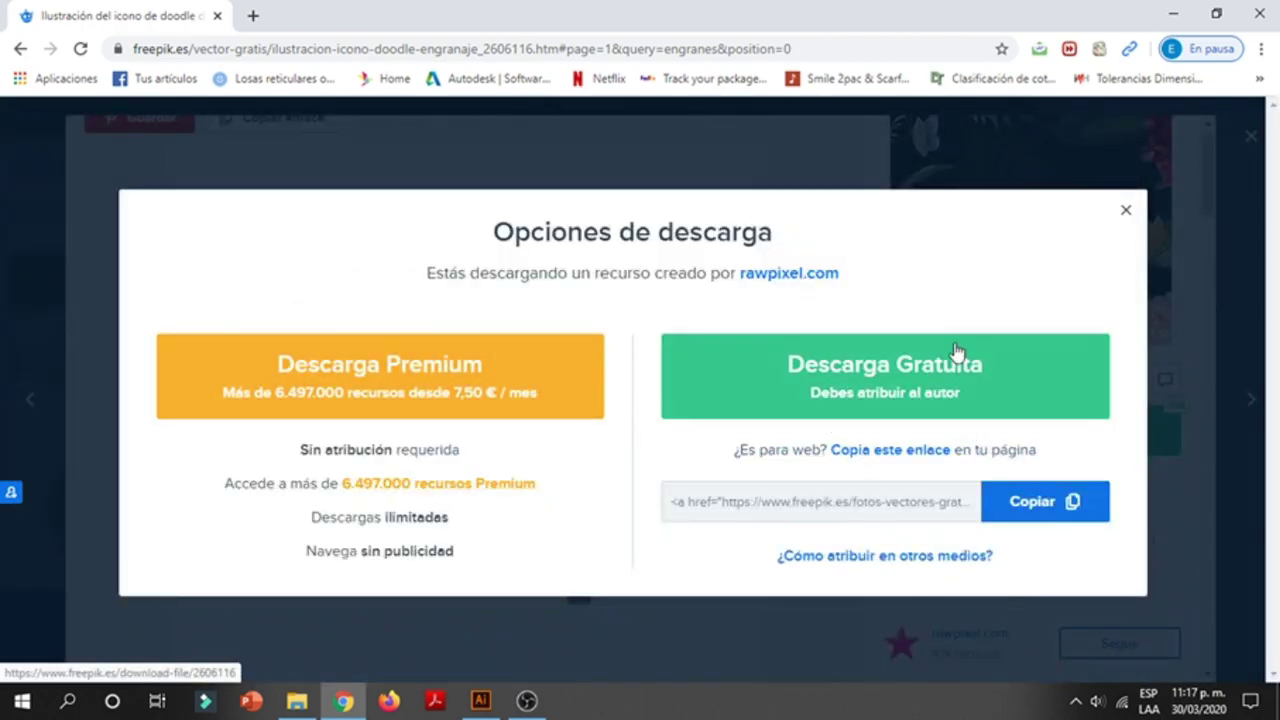
left_click(838, 394)
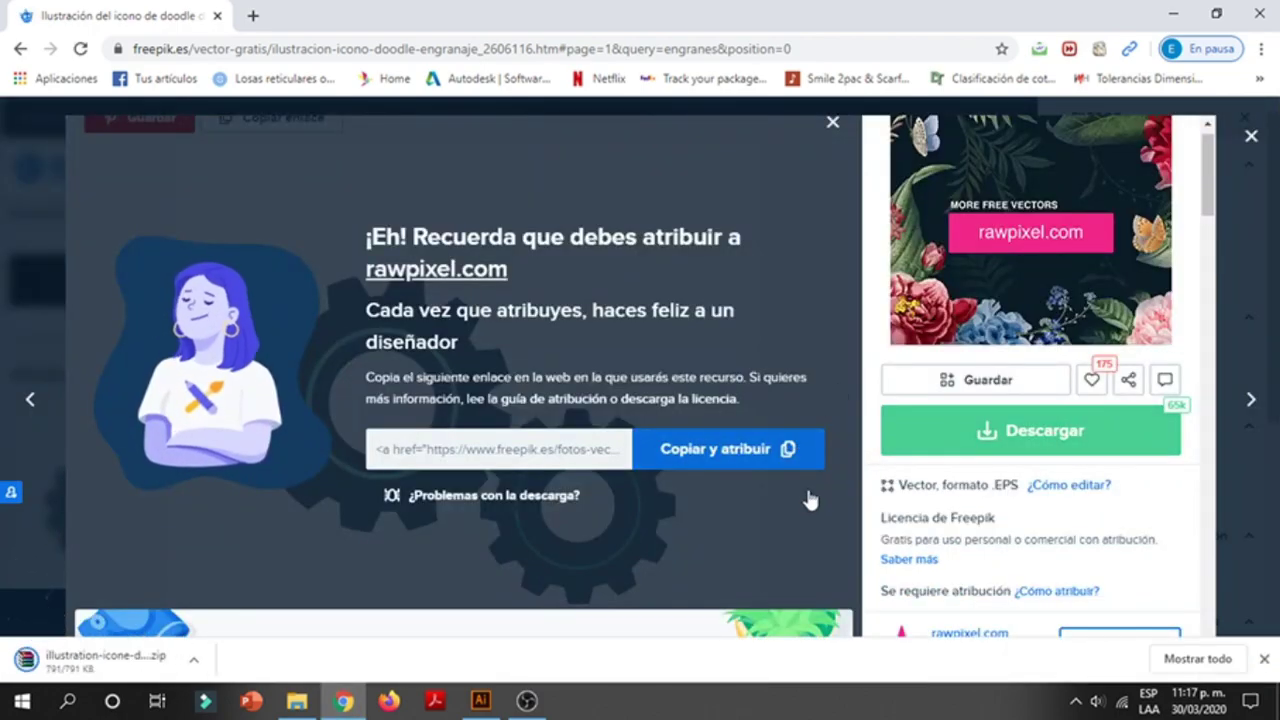
scroll(846, 429, "down", 2)
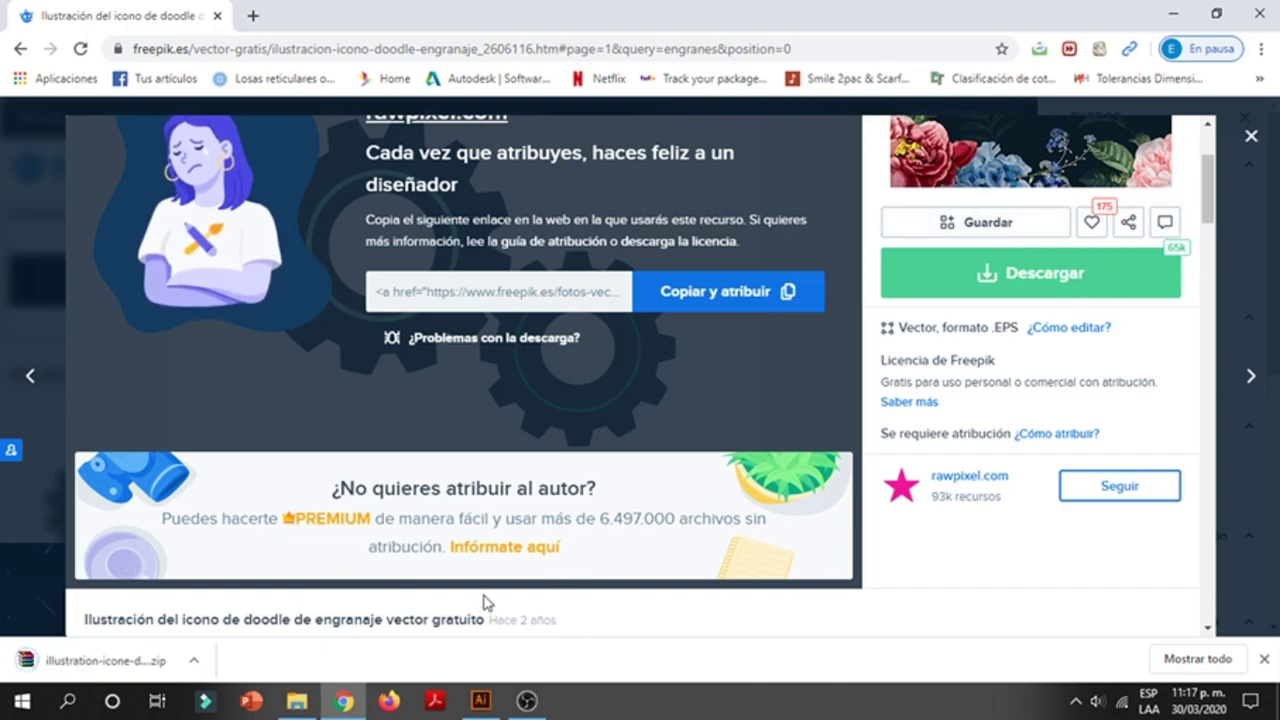
- Open 5596.eps from the downloaded zip archive in WinRAR
left_click(128, 662)
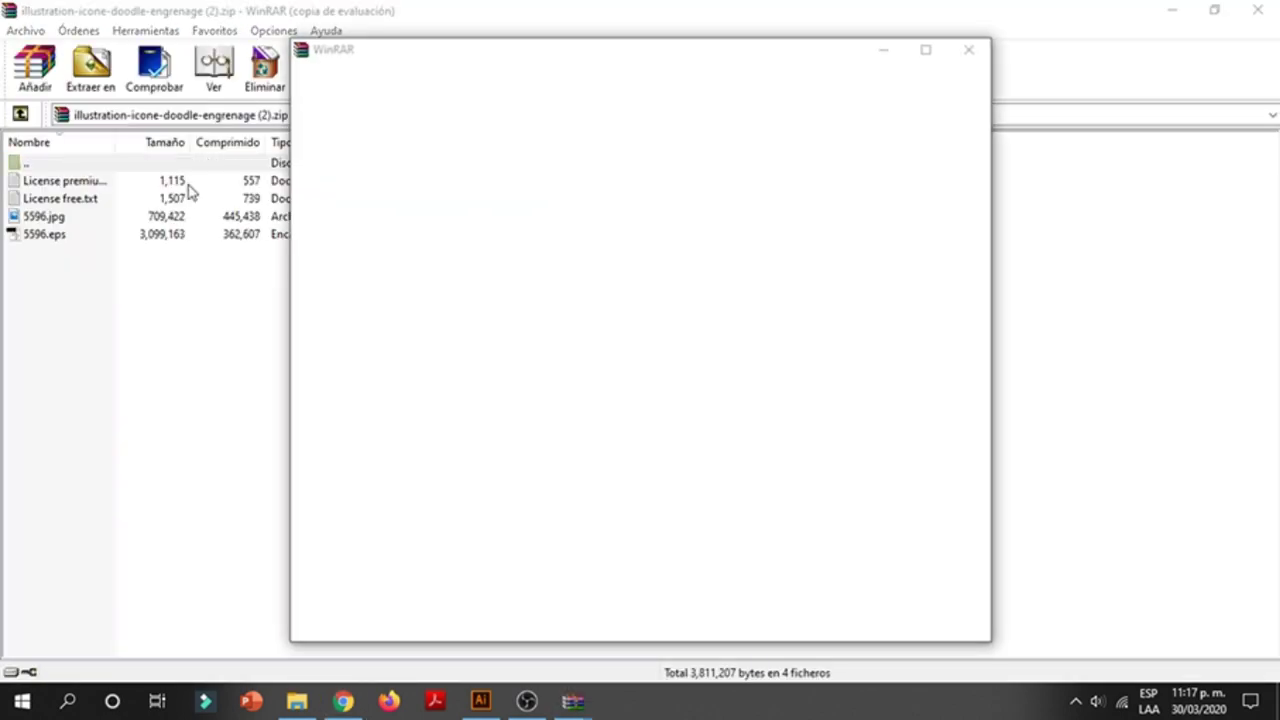
left_click(968, 50)
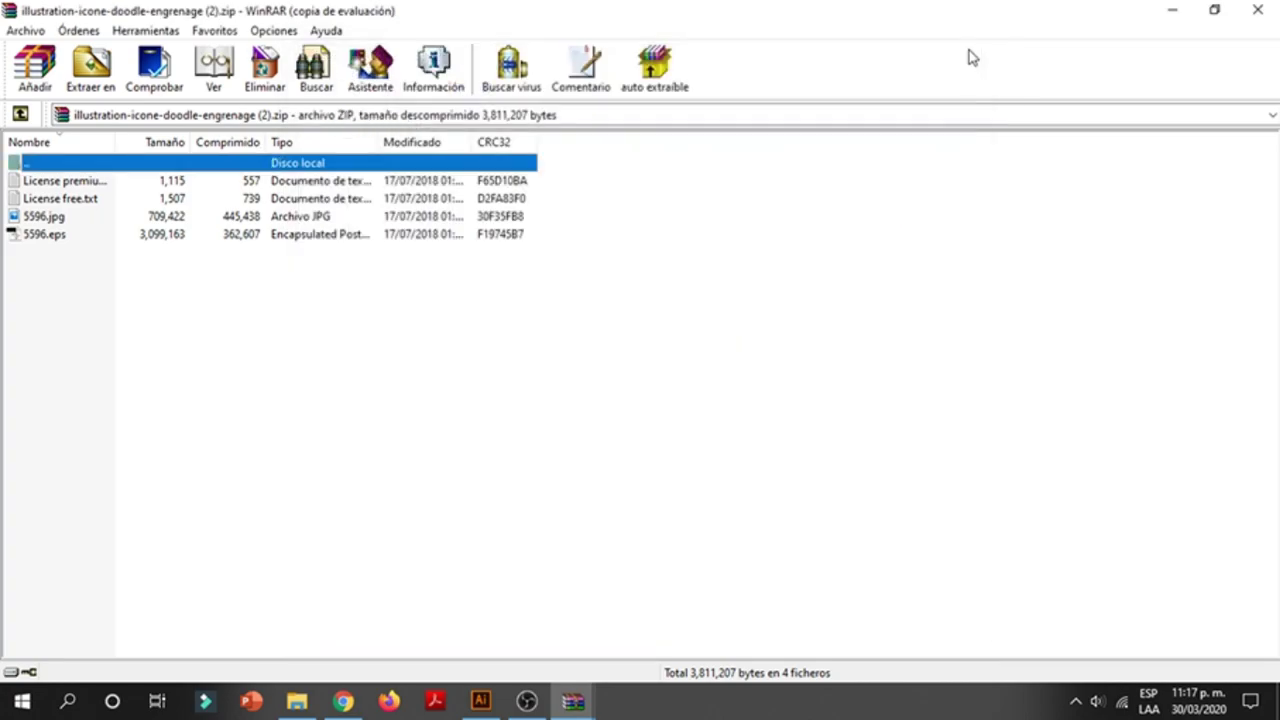
left_click(137, 234)
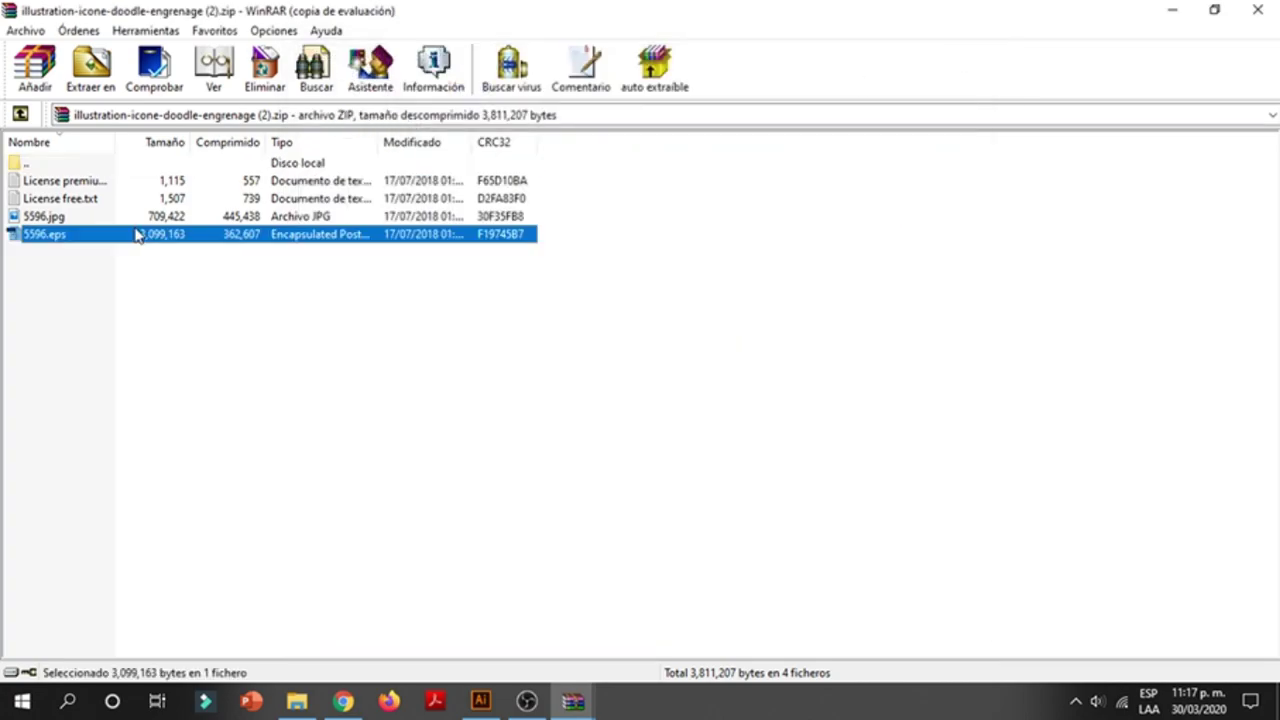
double_click(120, 236)
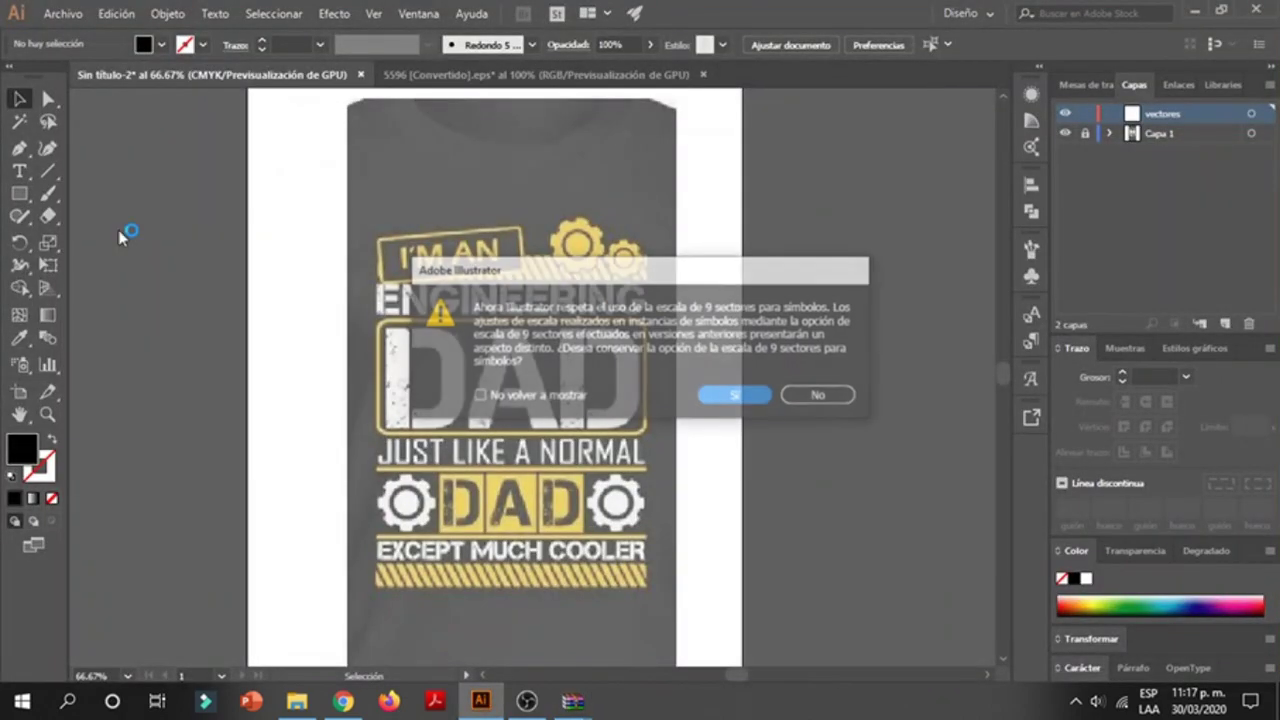
- Finish opening 5596.eps and delete its white background rectangle
left_click(749, 401)
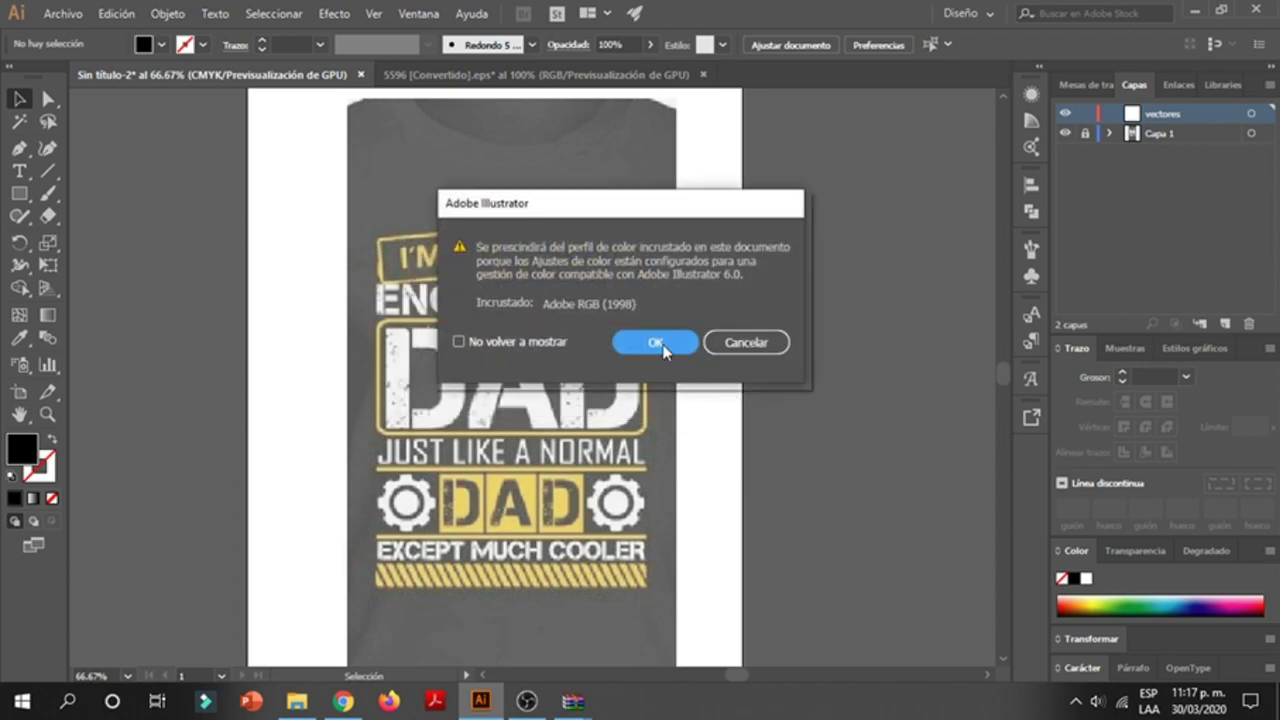
left_click(663, 346)
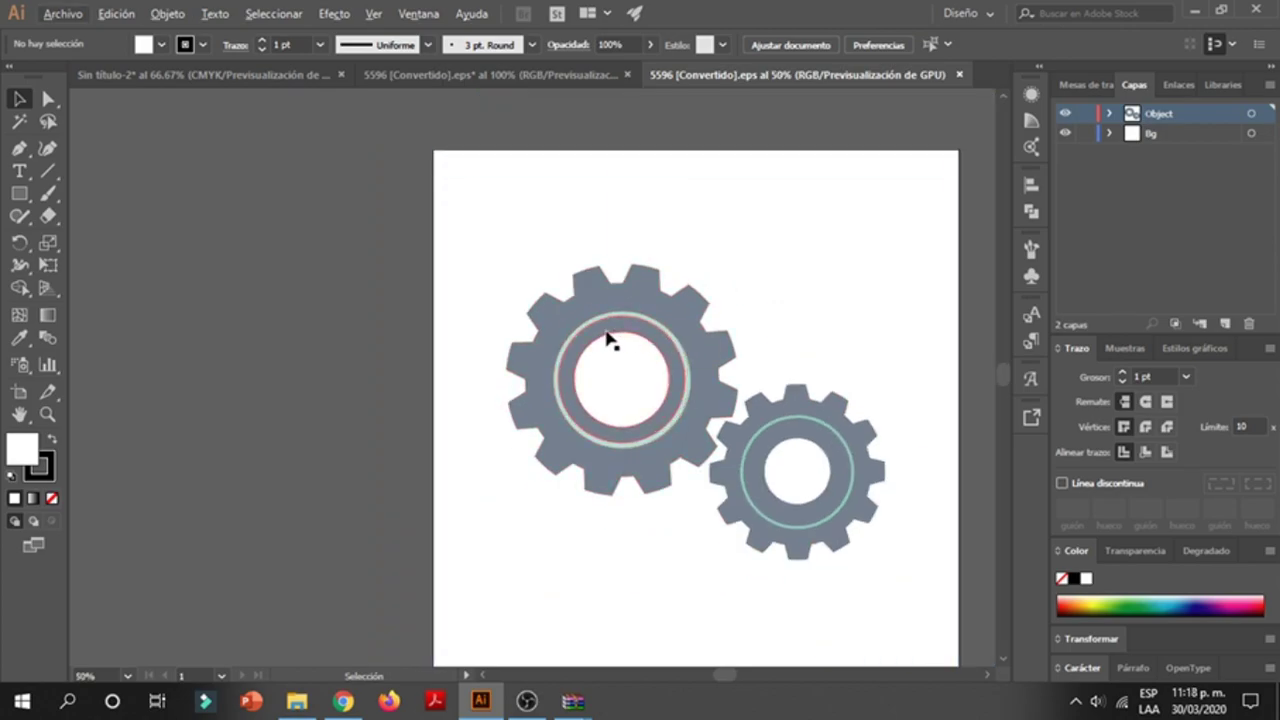
key("ctrl+minus")
left_click_drag(771, 480, 676, 360)
key("Delete")
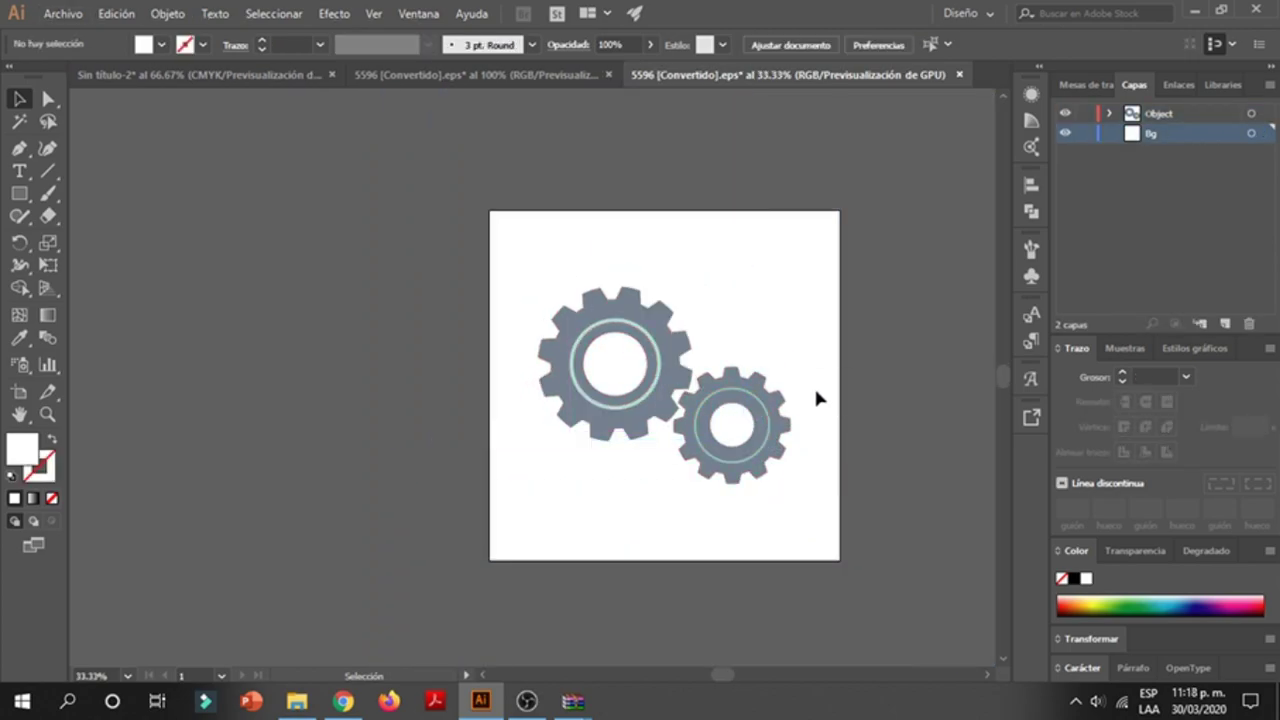
- Ungroup the two gears, select the small gear, and return to the shirt document
left_click(757, 420)
right_click(757, 420)
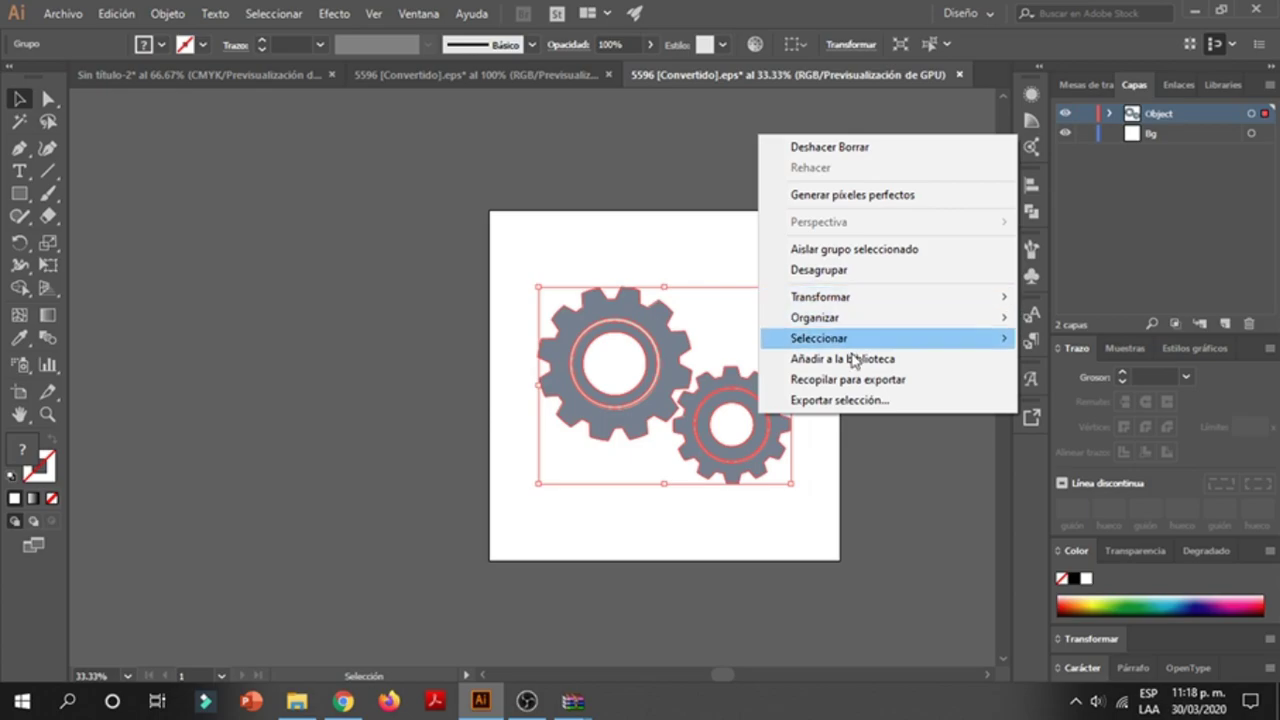
left_click(824, 475)
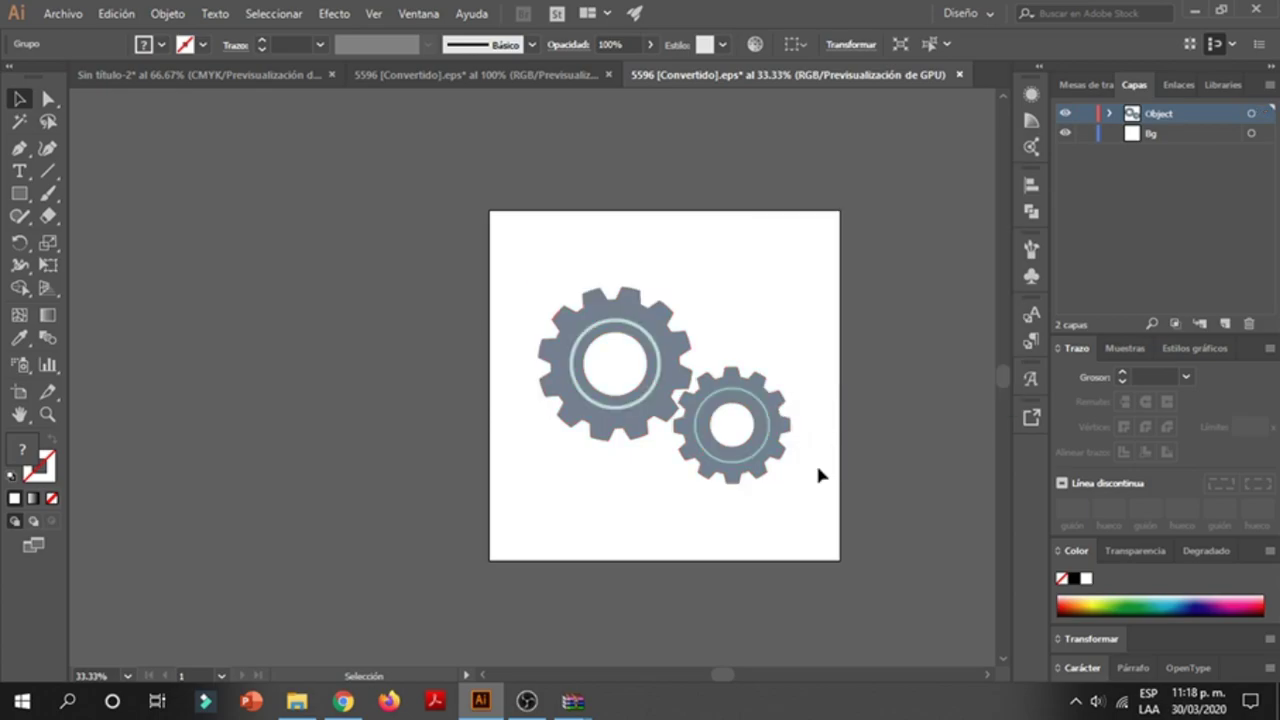
left_click(757, 380)
key("ctrl+plus")
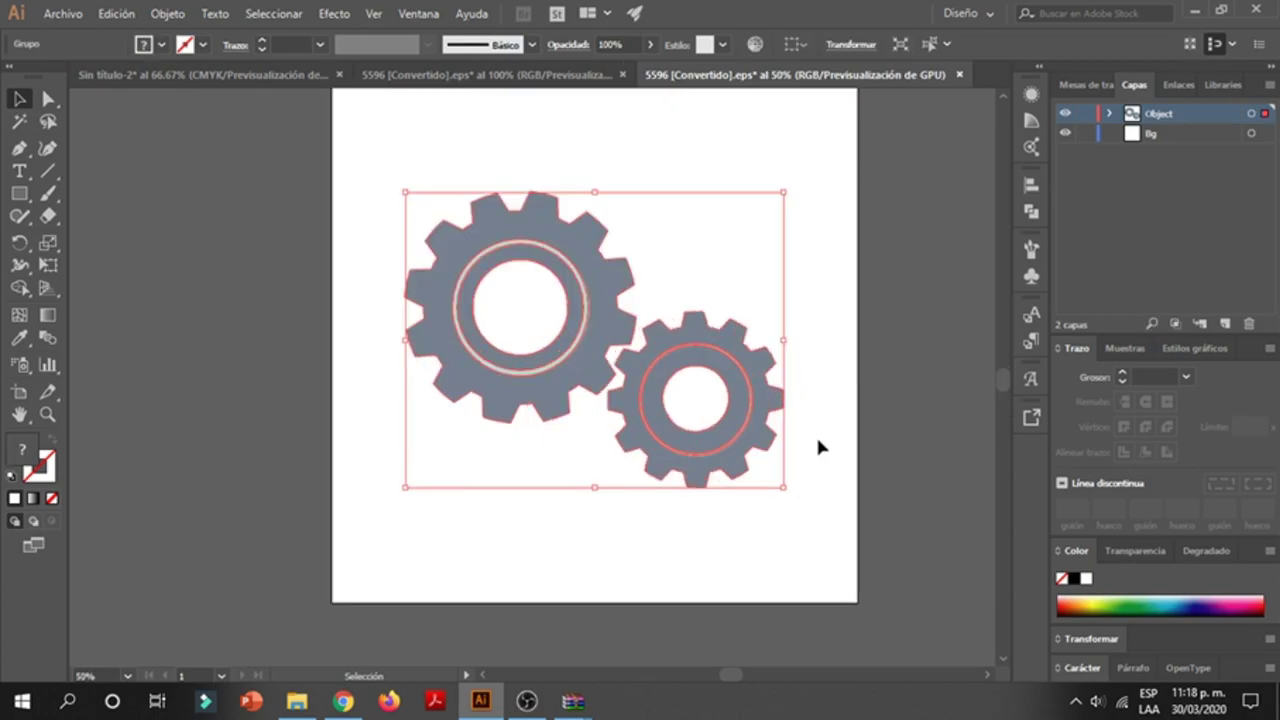
left_click(816, 445)
left_click(722, 352)
left_click(827, 474)
right_click(728, 373)
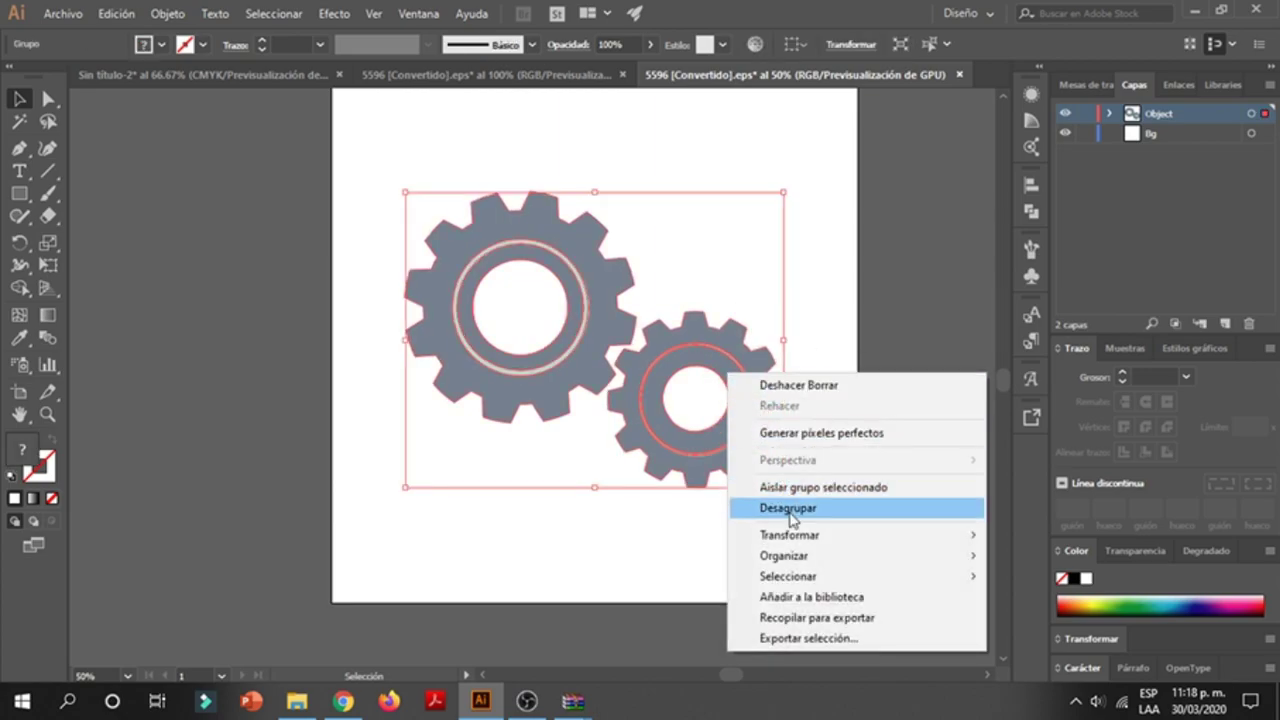
right_click(708, 424)
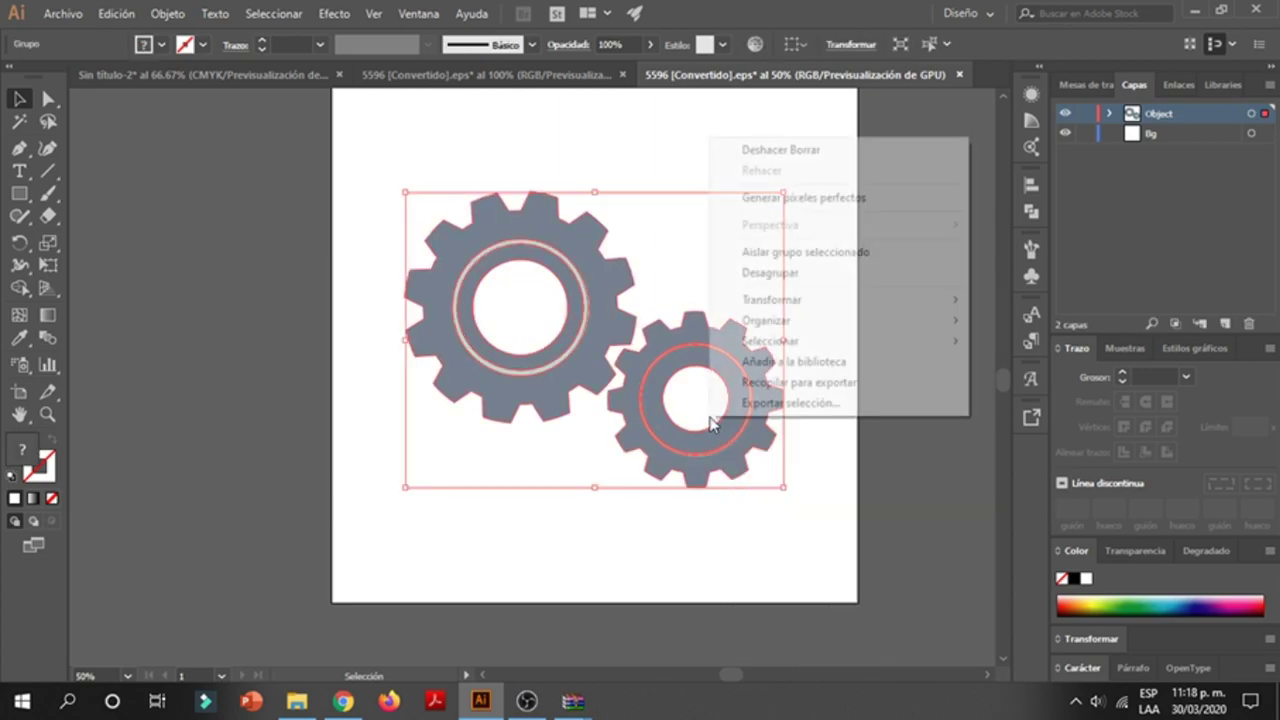
left_click(803, 285)
left_click(815, 468)
left_click(752, 410)
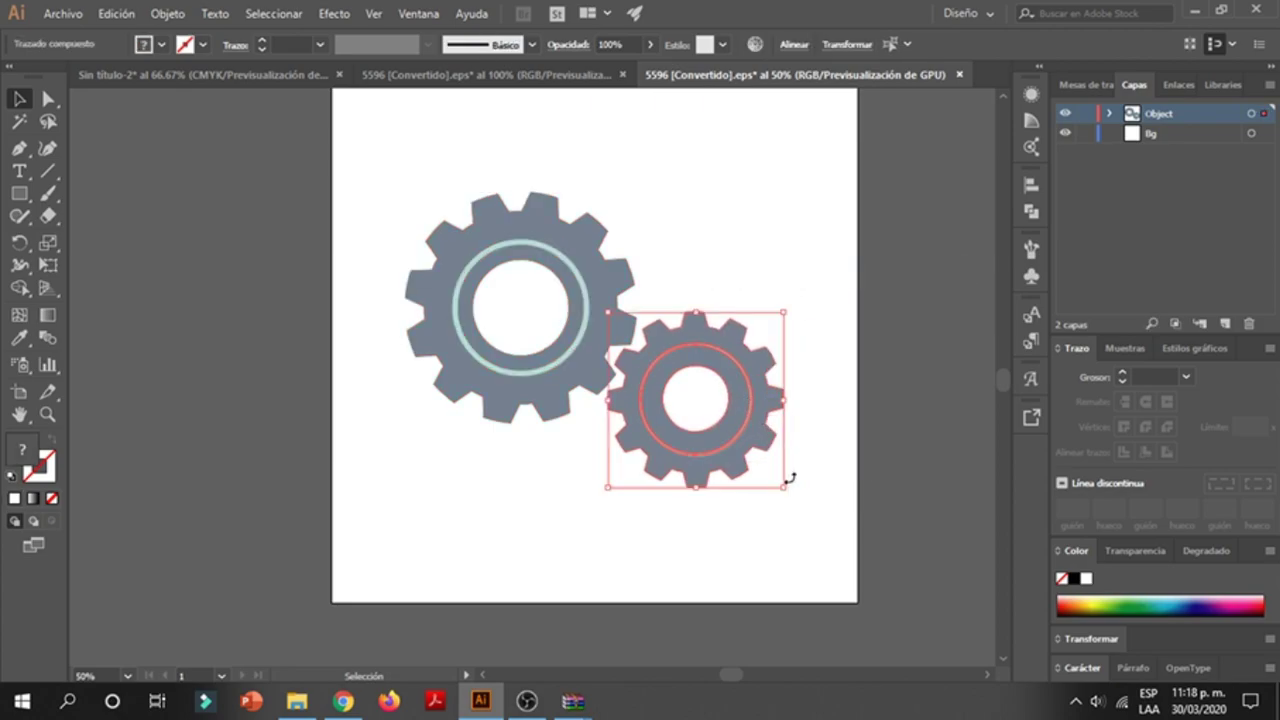
left_click(370, 80)
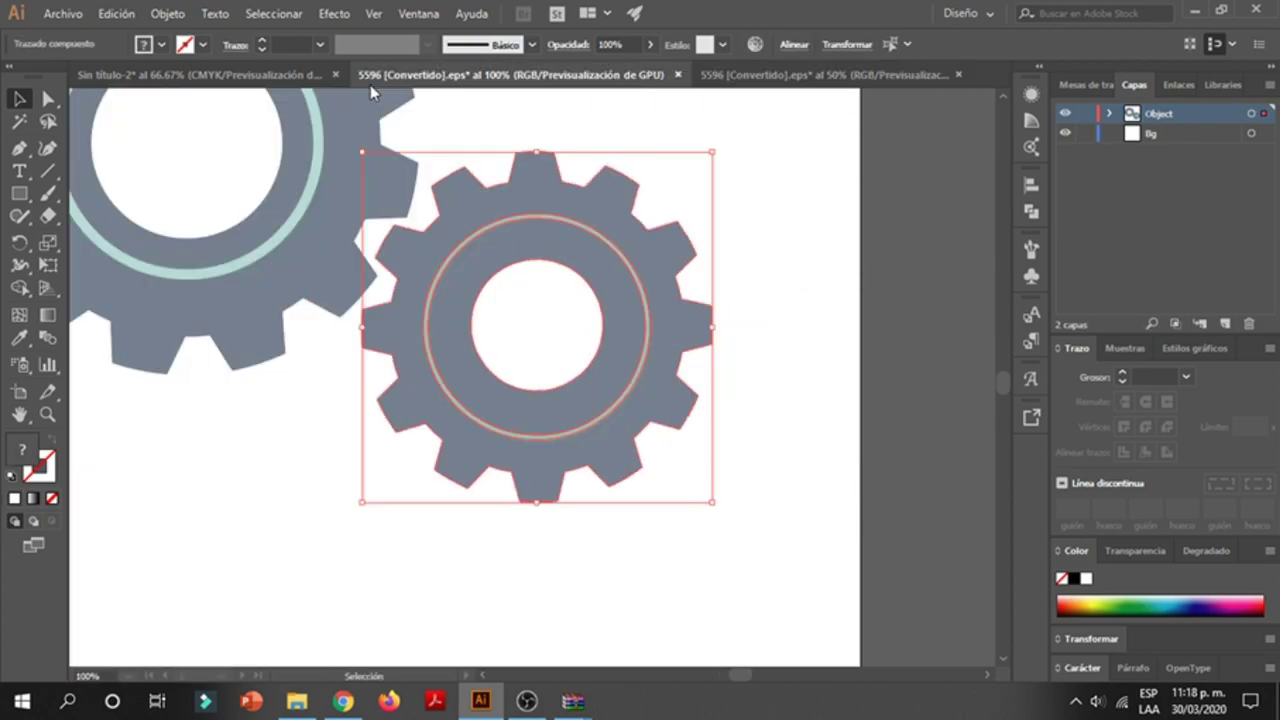
left_click(305, 80)
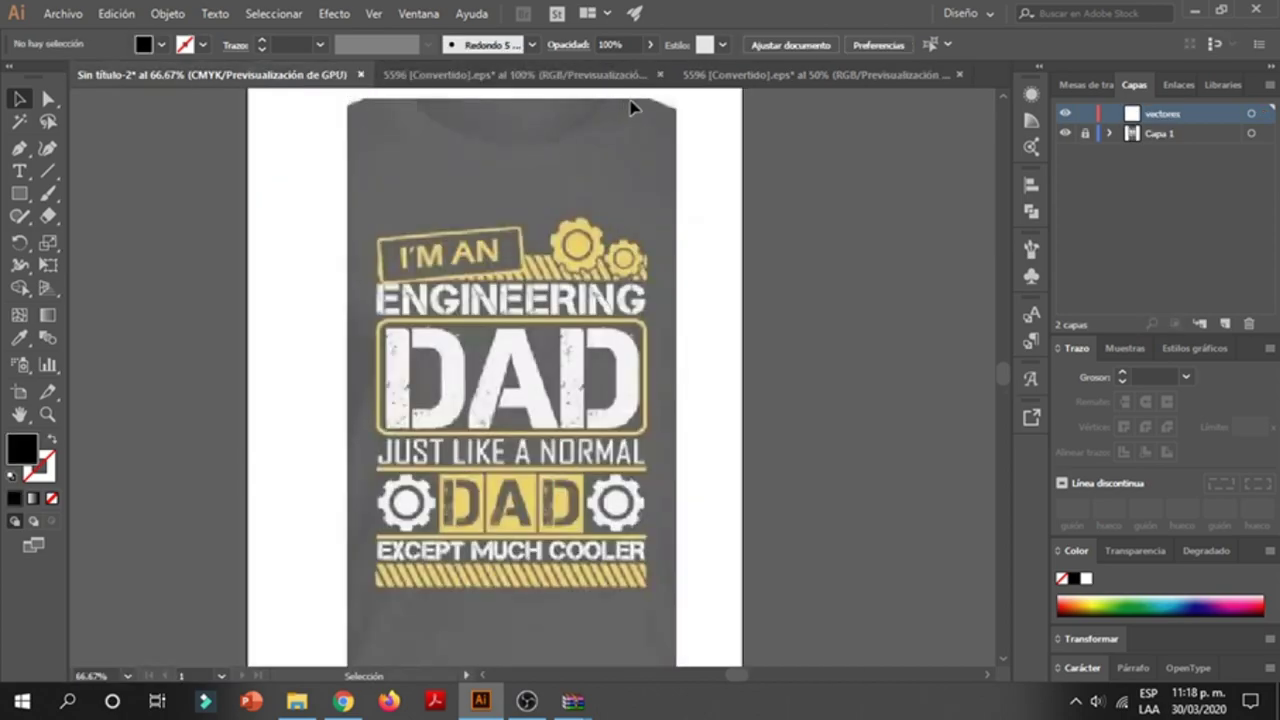
- Close the extra 5596 copy without saving and paste the gear into the shirt document
left_click(959, 75)
left_click(736, 376)
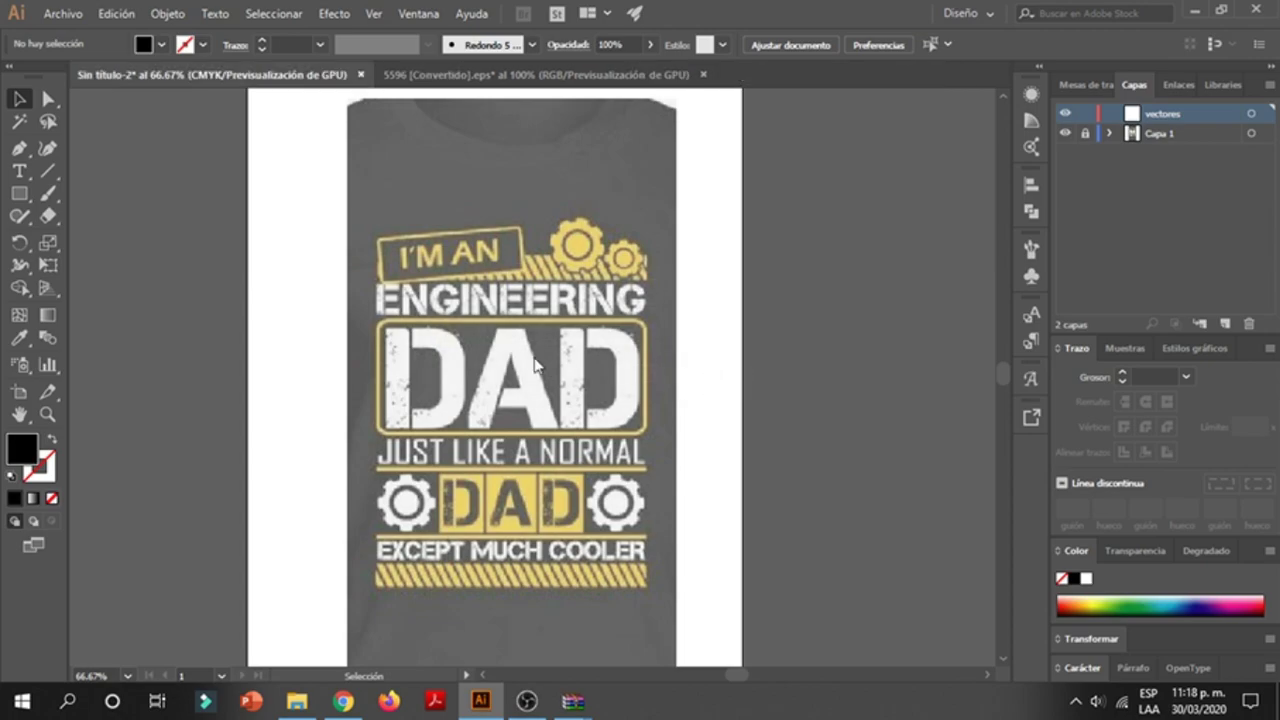
key("ctrl+v")
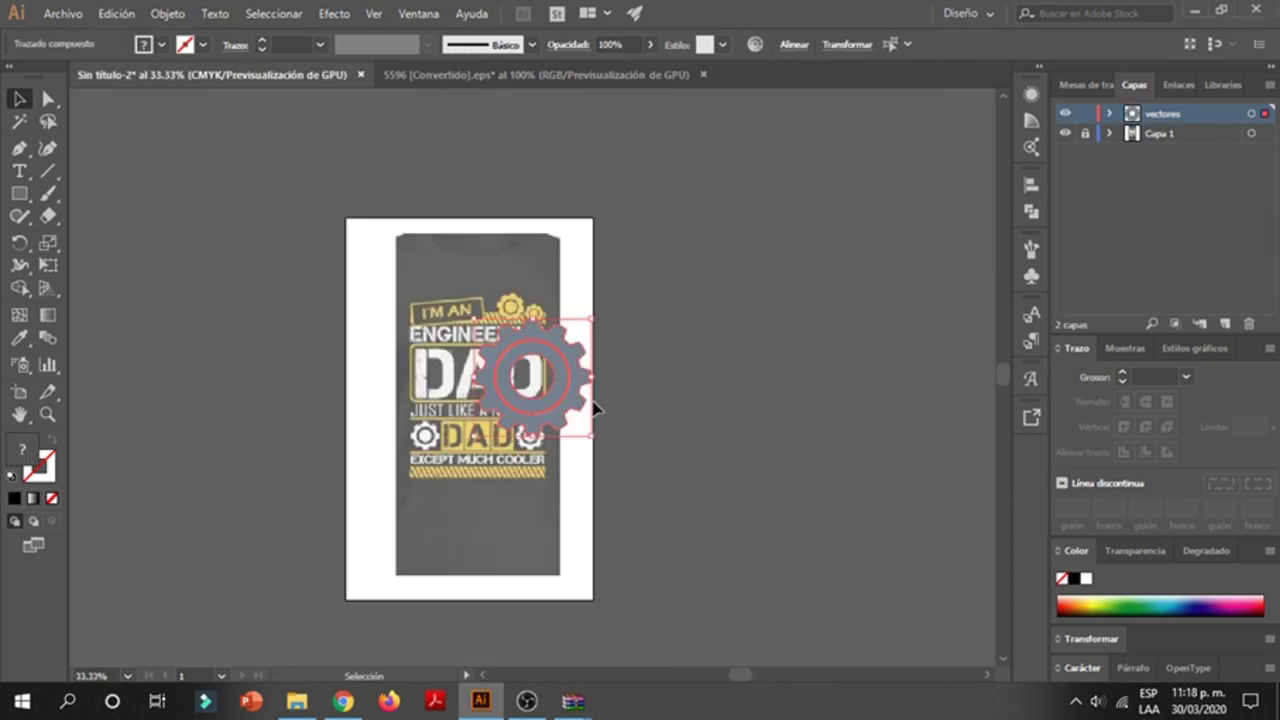
mouse_move(570, 400)
left_mouse_down()
mouse_move(684, 412)
mouse_move(614, 243)
left_mouse_up()
scroll(606, 400, "up", 2)
key("ctrl+shift+a")
key("ctrl+z")
- Position the pasted gear off the artboard to the right of the shirt
left_click(882, 443)
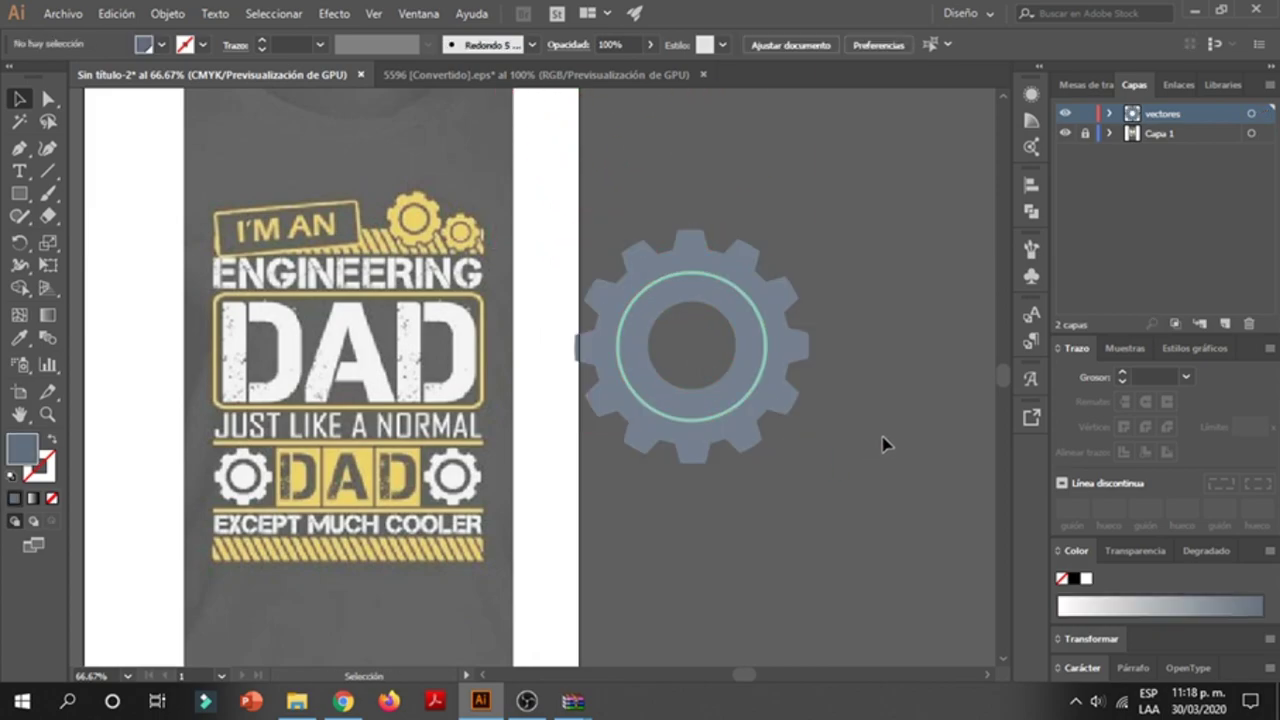
left_click(630, 288)
key("a")
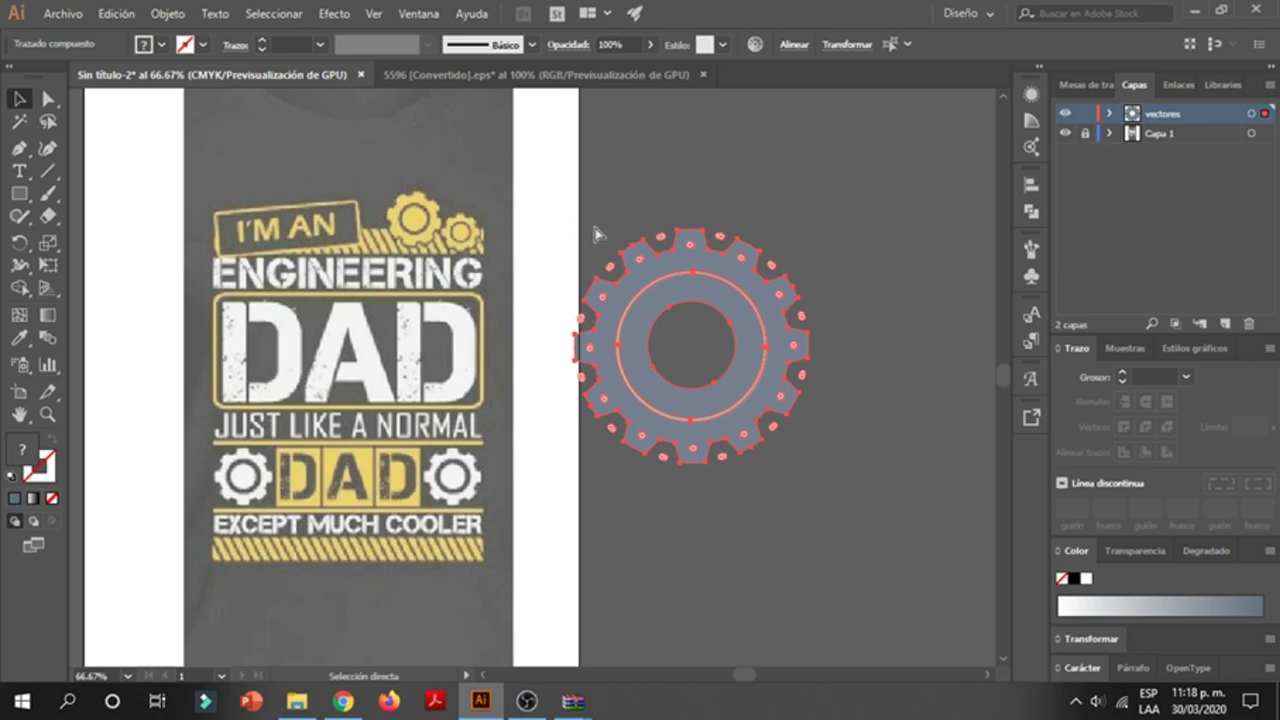
key("v")
left_click_drag(729, 306, 823, 226)
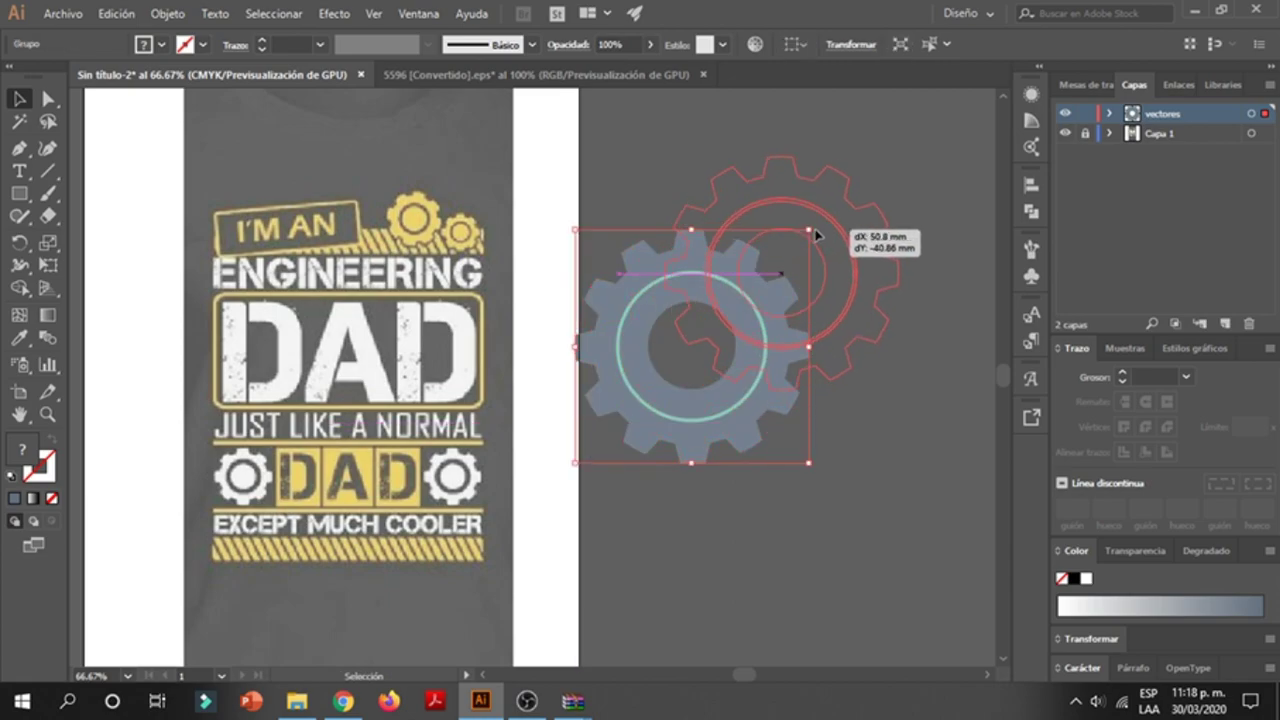
left_click_drag(723, 249, 713, 193)
left_click(519, 292)
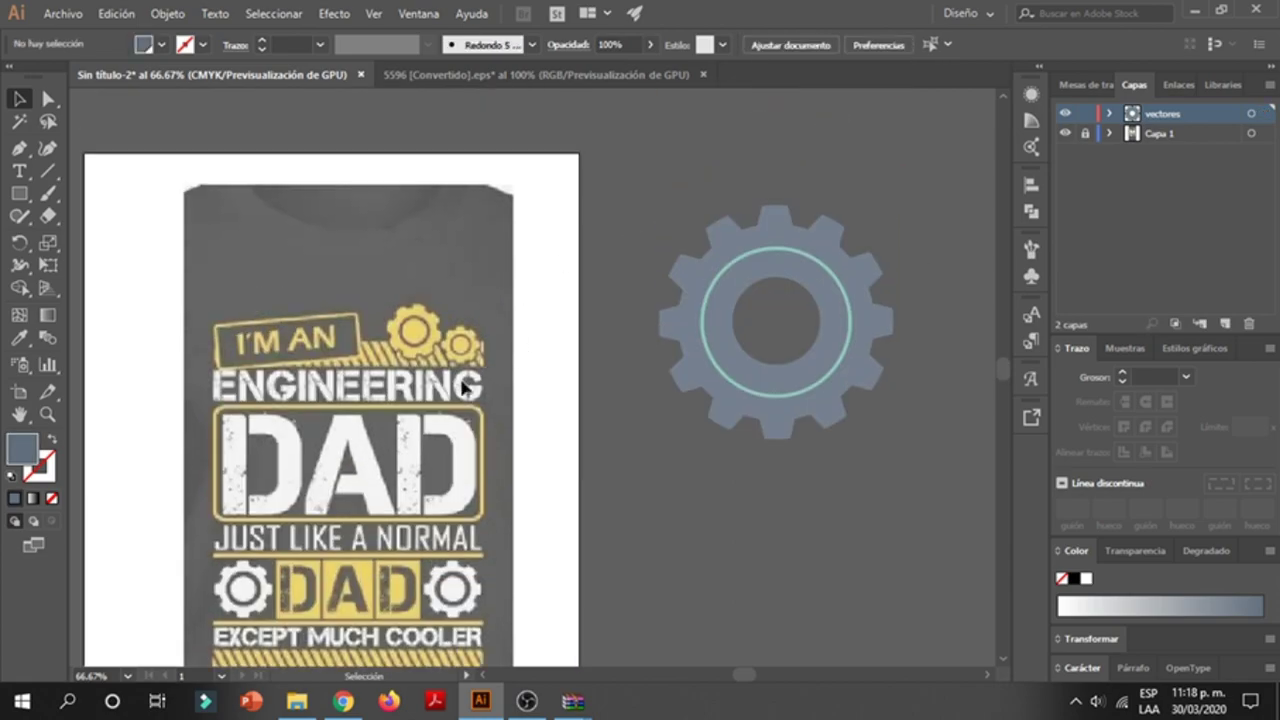
scroll(341, 460, "up", 1, "alt")
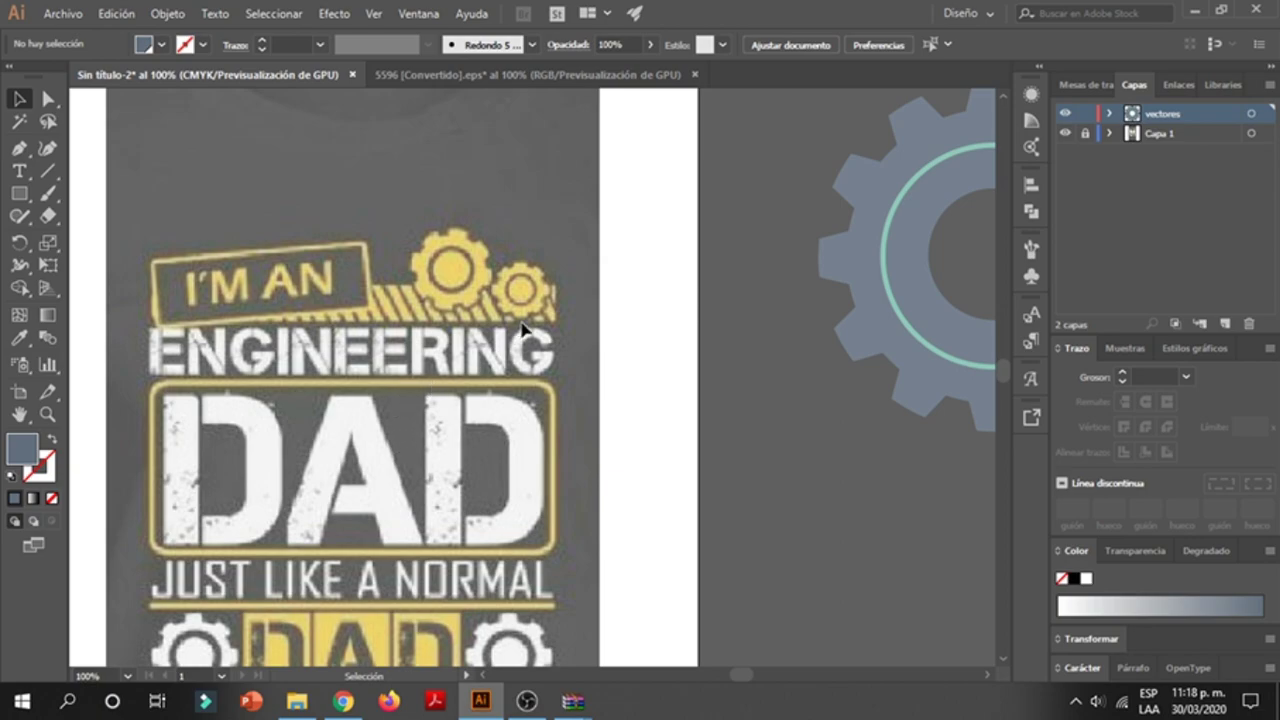
scroll(522, 330, "down", 1)
scroll(492, 368, "up", 1)
scroll(490, 365, "up", 1)
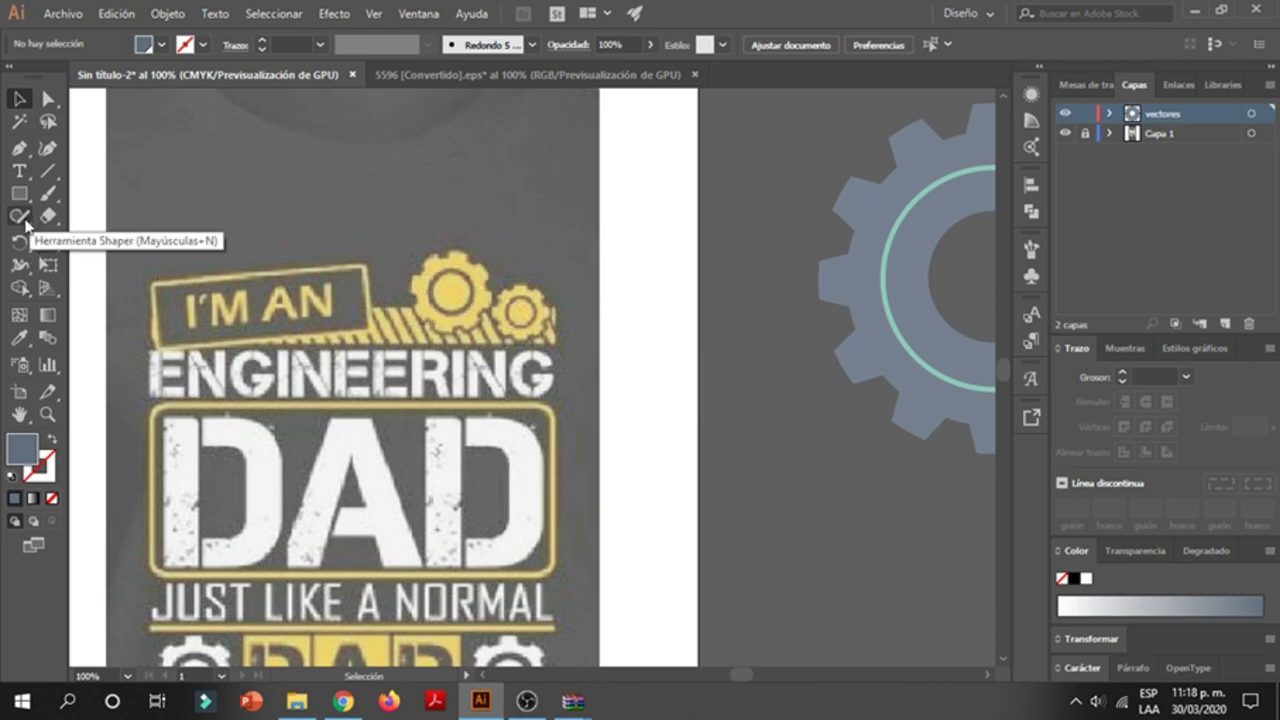
- Pen-draw a four-point, no-fill path along the large gear's lower-left teeth
left_click(20, 150)
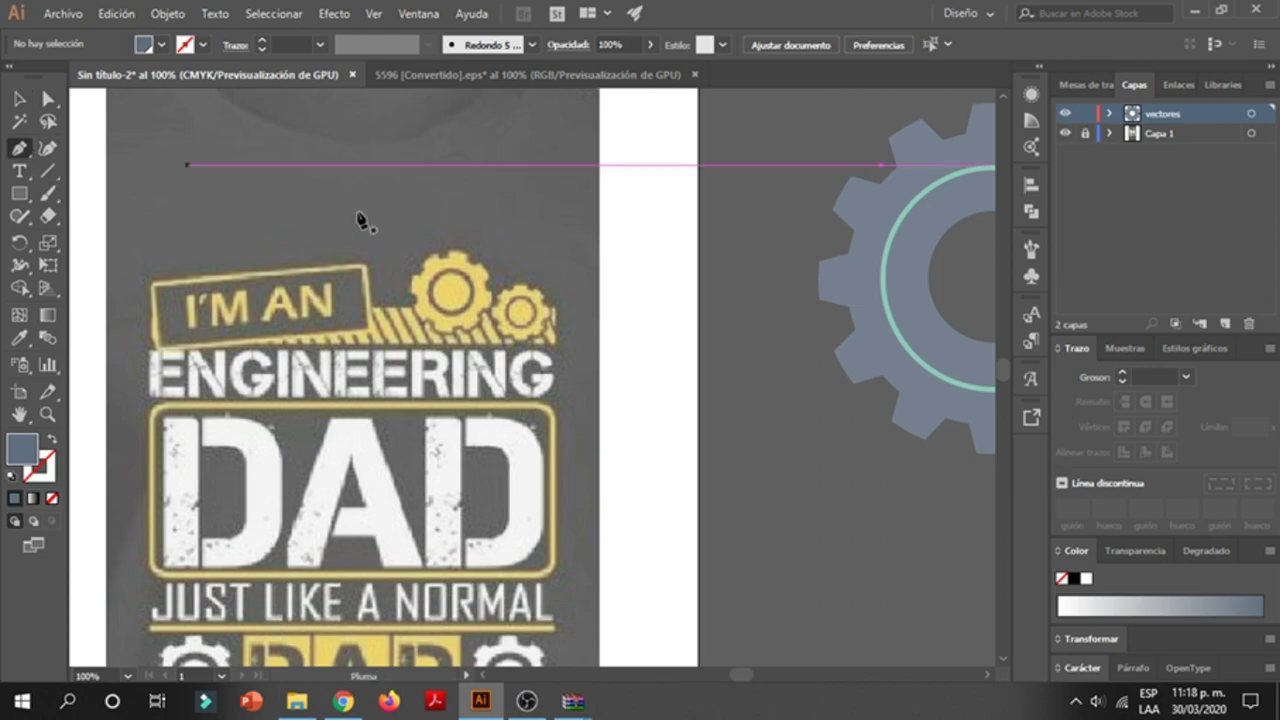
scroll(408, 268, "up", 1)
scroll(408, 268, "left", 2)
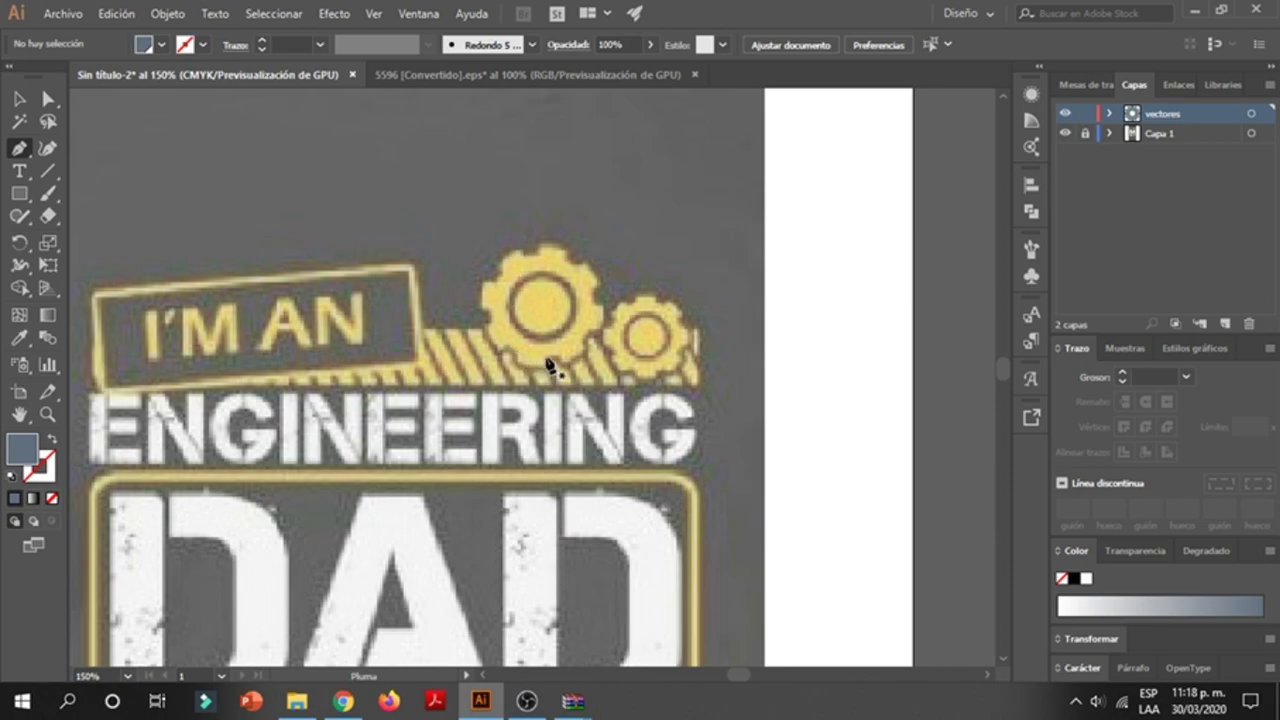
scroll(550, 365, "up", 1)
left_click(548, 360)
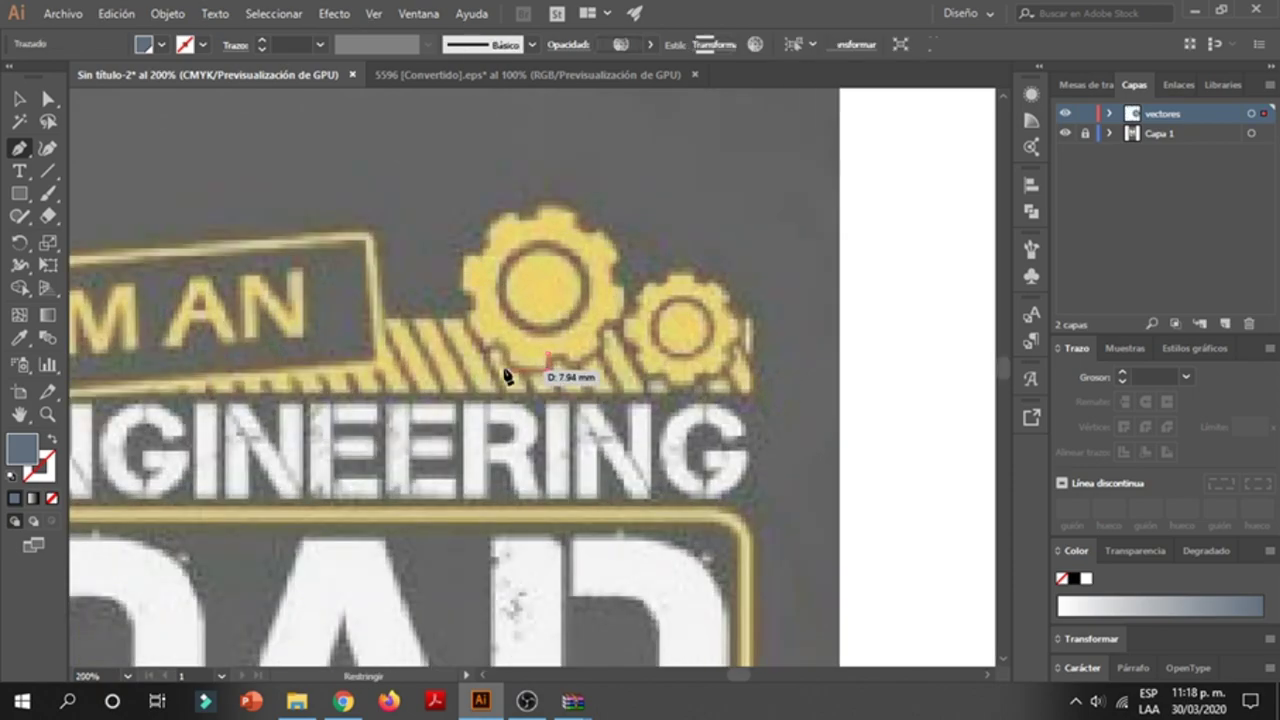
left_click(509, 360)
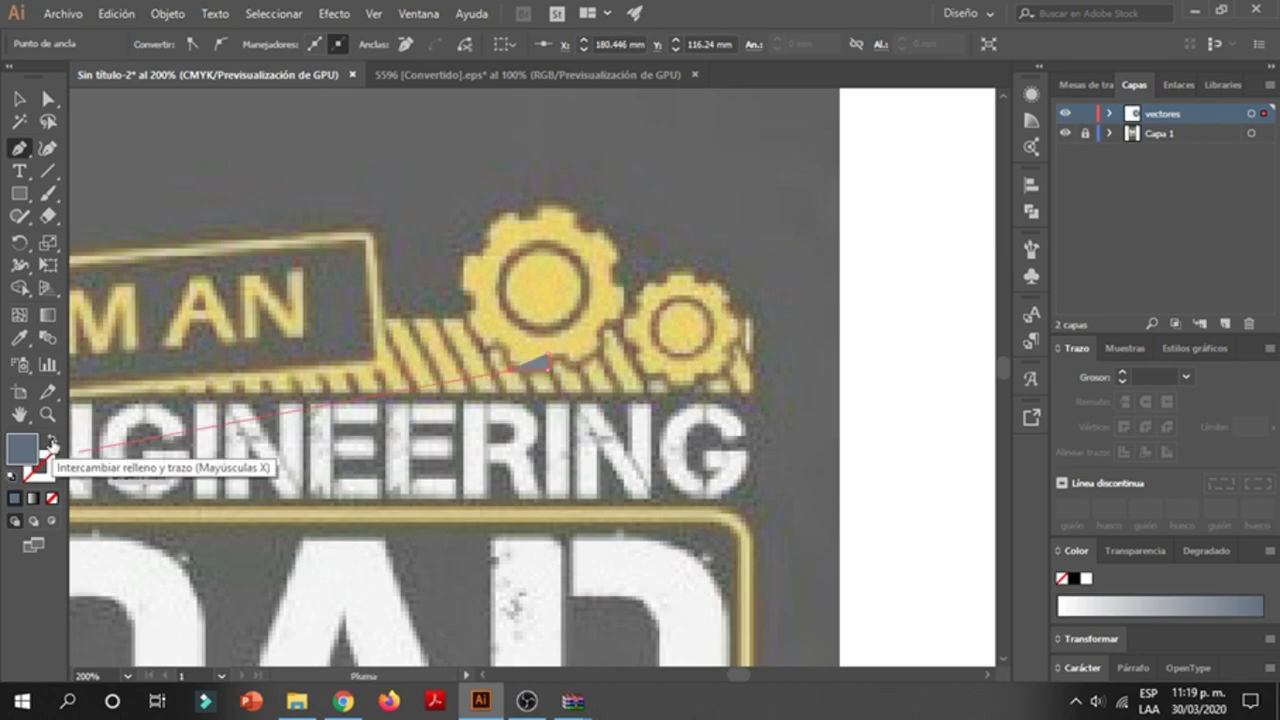
left_click(50, 441)
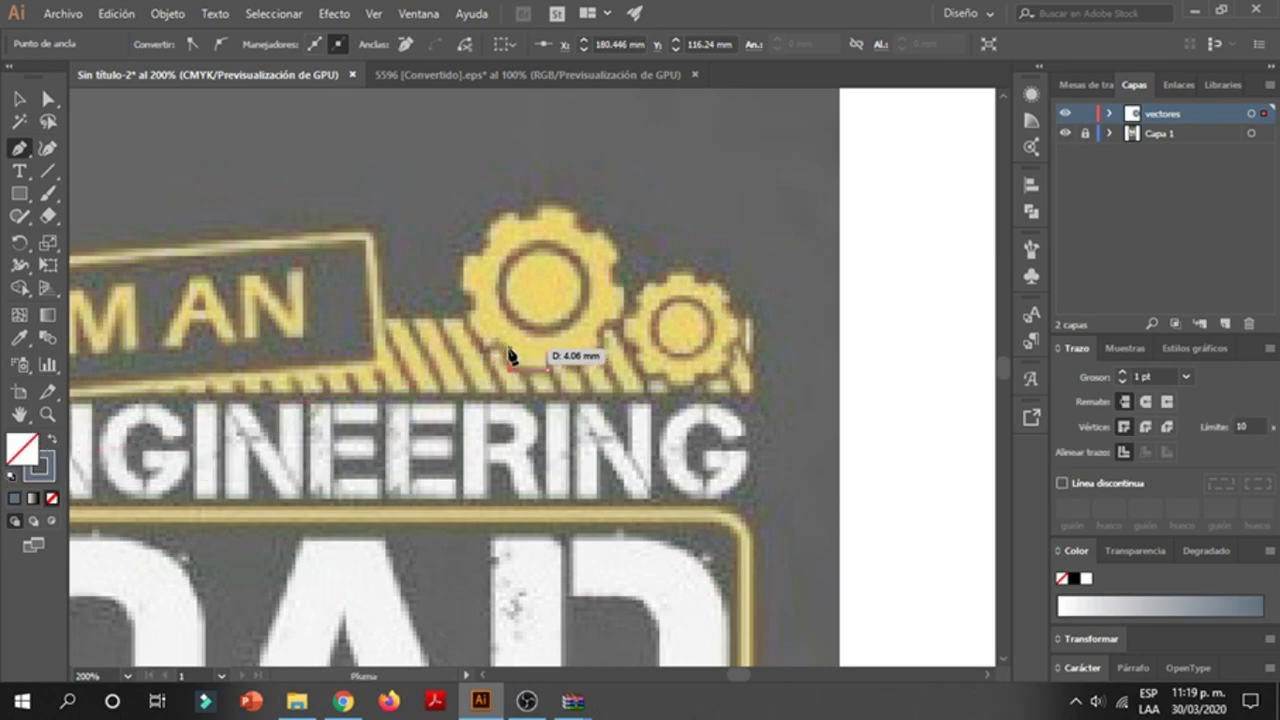
left_click(500, 352)
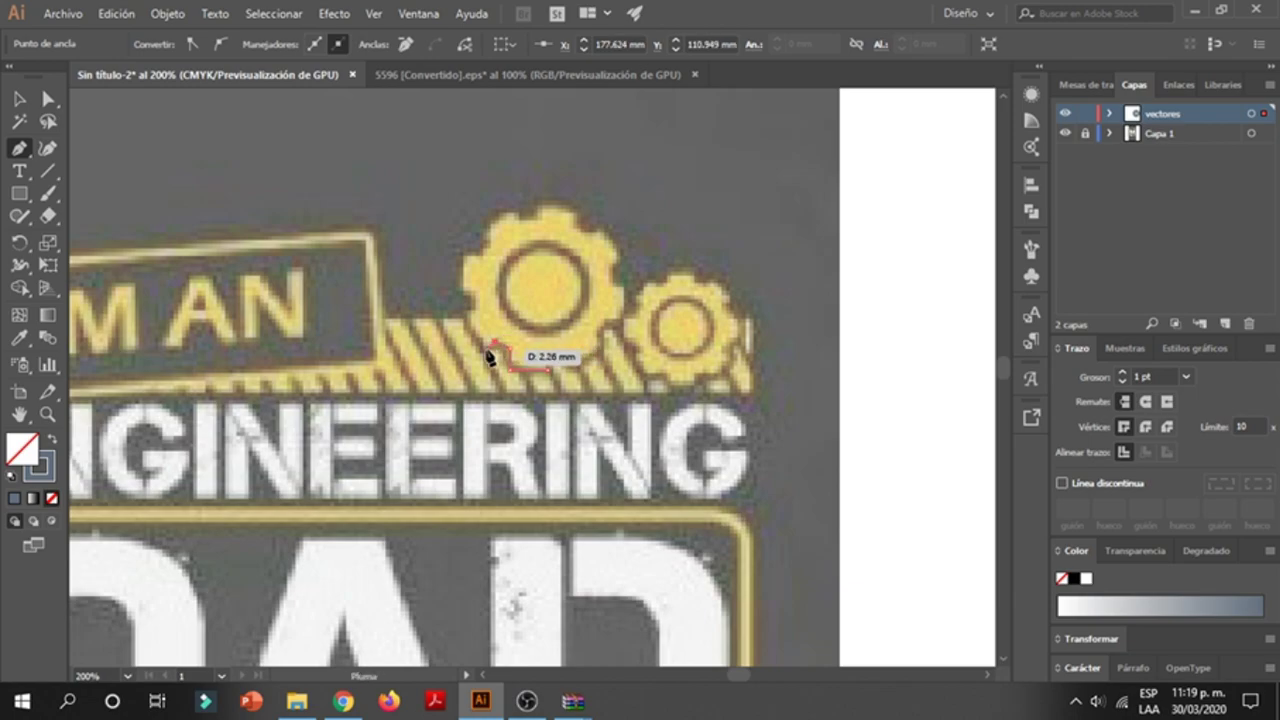
left_click(466, 315)
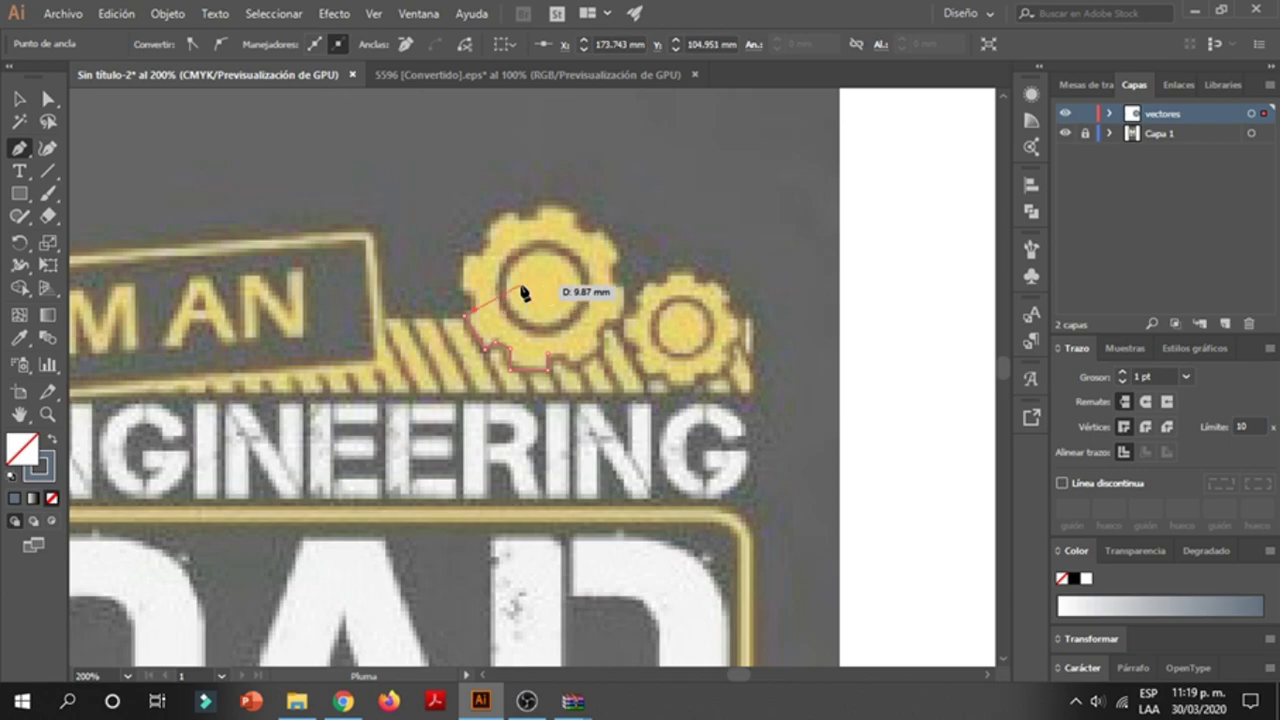
key("v")
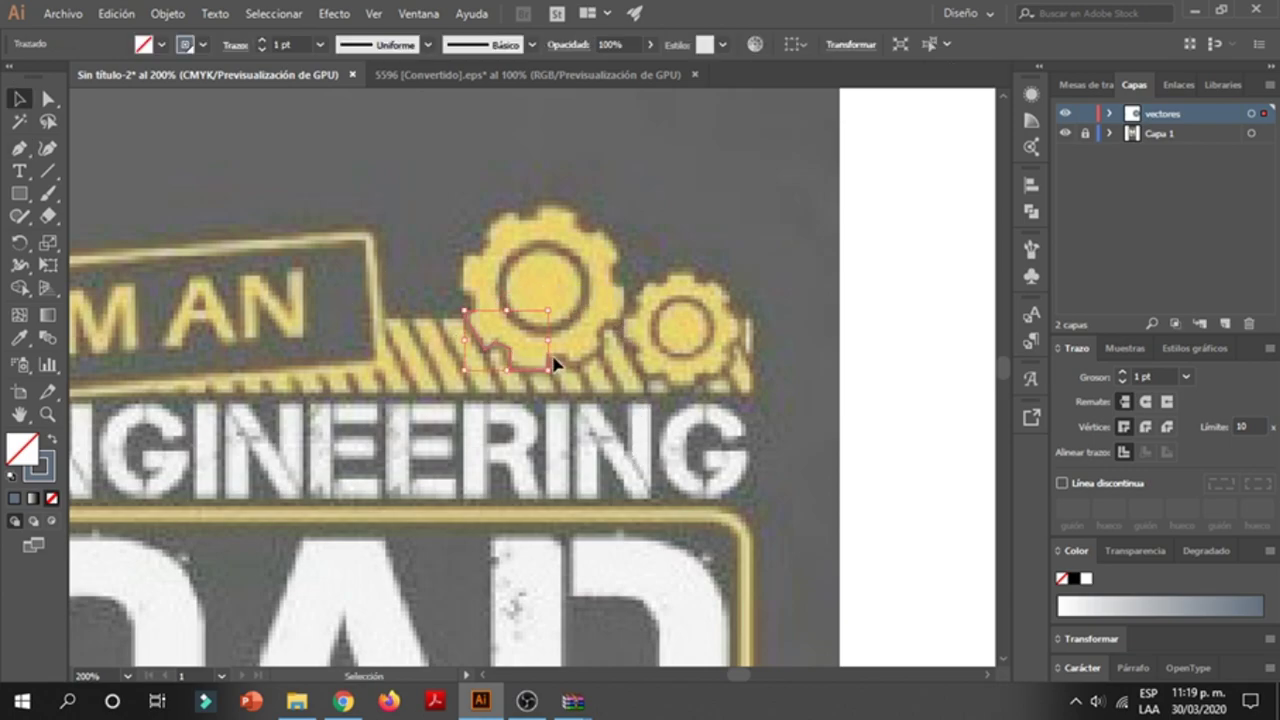
scroll(551, 363, "down", 1)
left_click(536, 385)
- Drag the grey vector gear left against the artboard's right edge and deselect it
scroll(305, 370, "down", 2)
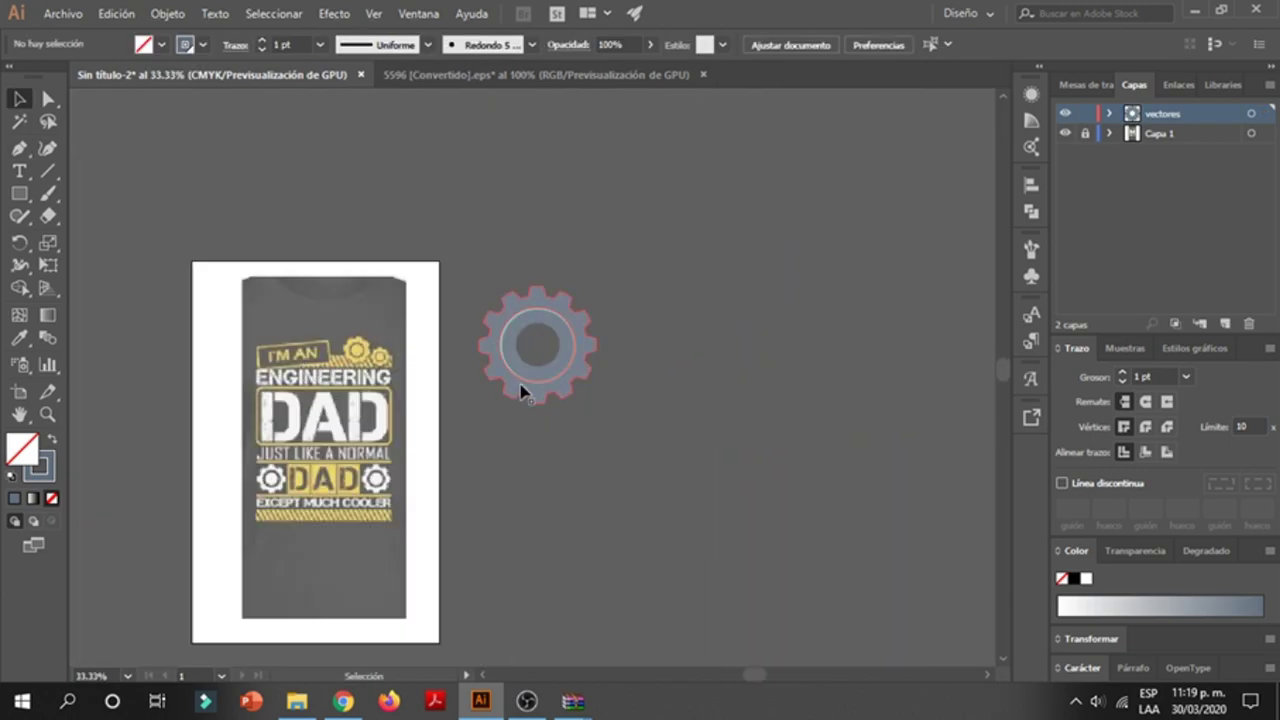
scroll(520, 391, "up", 1)
left_click(606, 286)
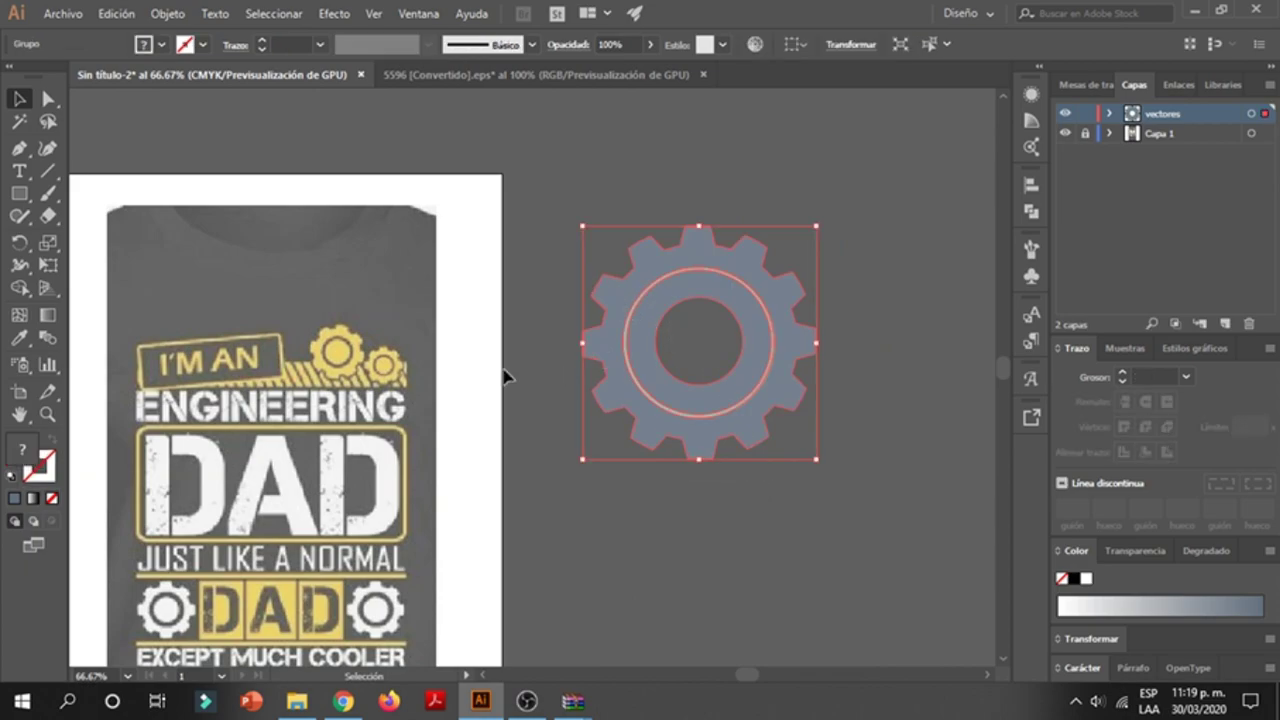
left_click_drag(650, 345, 545, 383)
left_click(380, 366)
- Zoom to 150% on the top yellow gears and pick the Pen tool
scroll(345, 392, "up", 2)
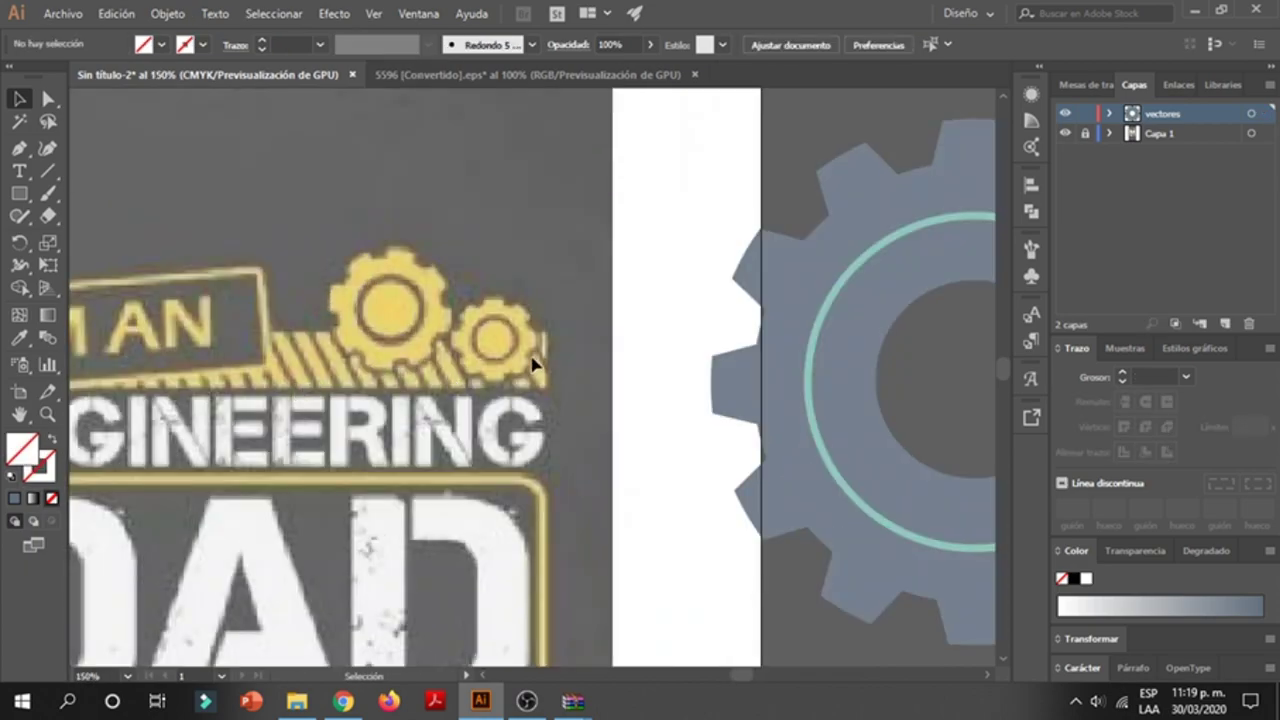
scroll(380, 320, "up", 2)
scroll(330, 345, "down", 1)
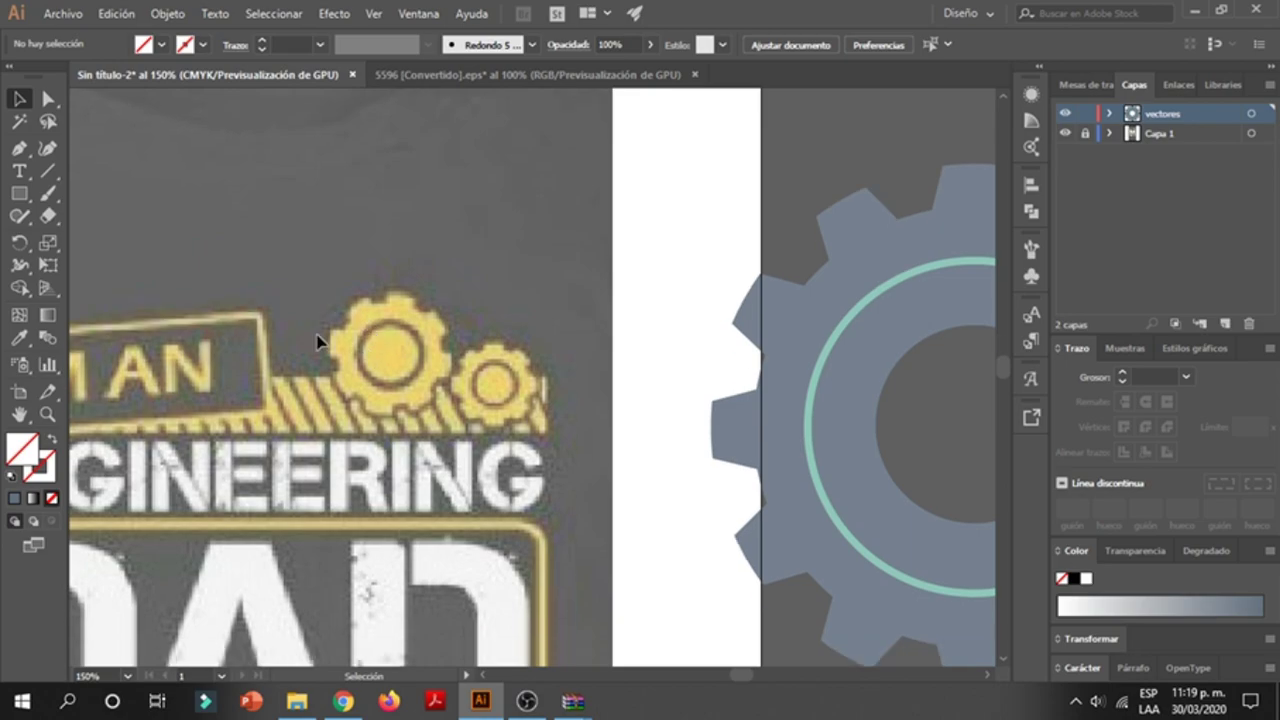
left_click(19, 147)
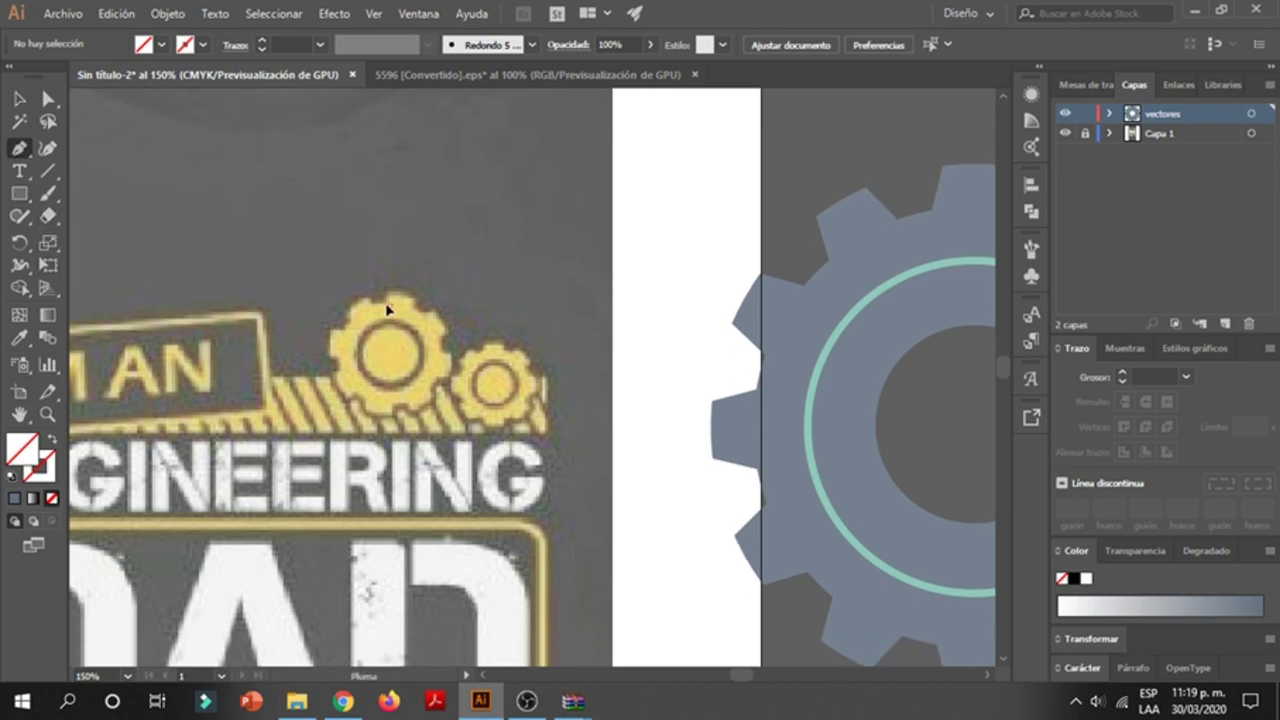
- Draw a short trial curved path on the top yellow gear's edge, then deselect it
mouse_move(390, 304)
left_mouse_down()
mouse_move(337, 340)
mouse_move(341, 369)
left_mouse_up()
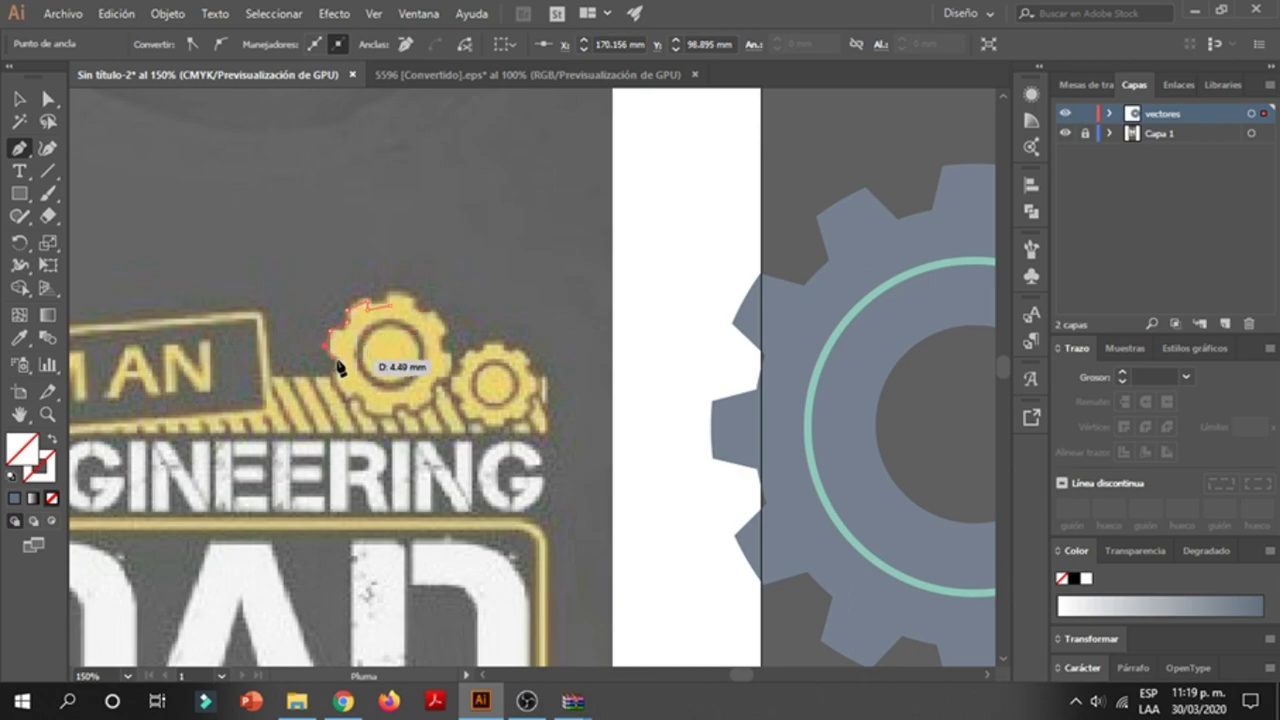
key("v")
left_click(334, 289)
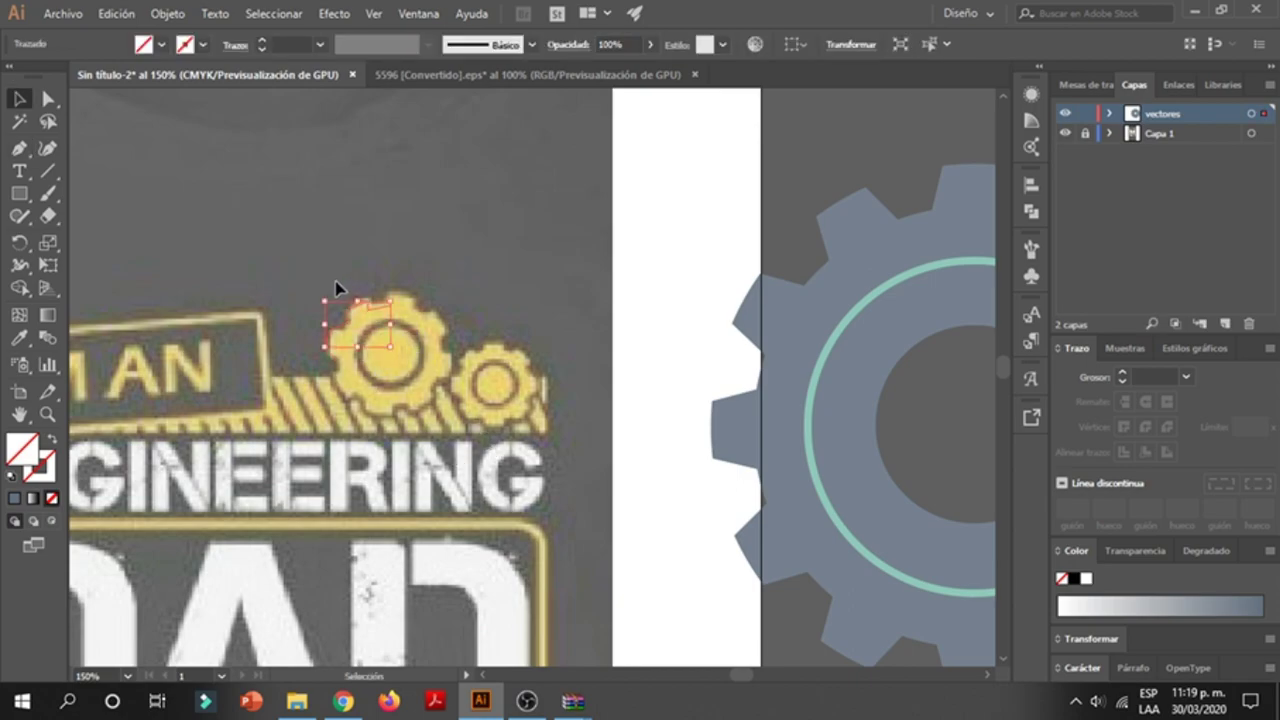
- Drag the grey reference gear right, beyond the artboard and clear of the shirt
scroll(531, 297, "down", 3)
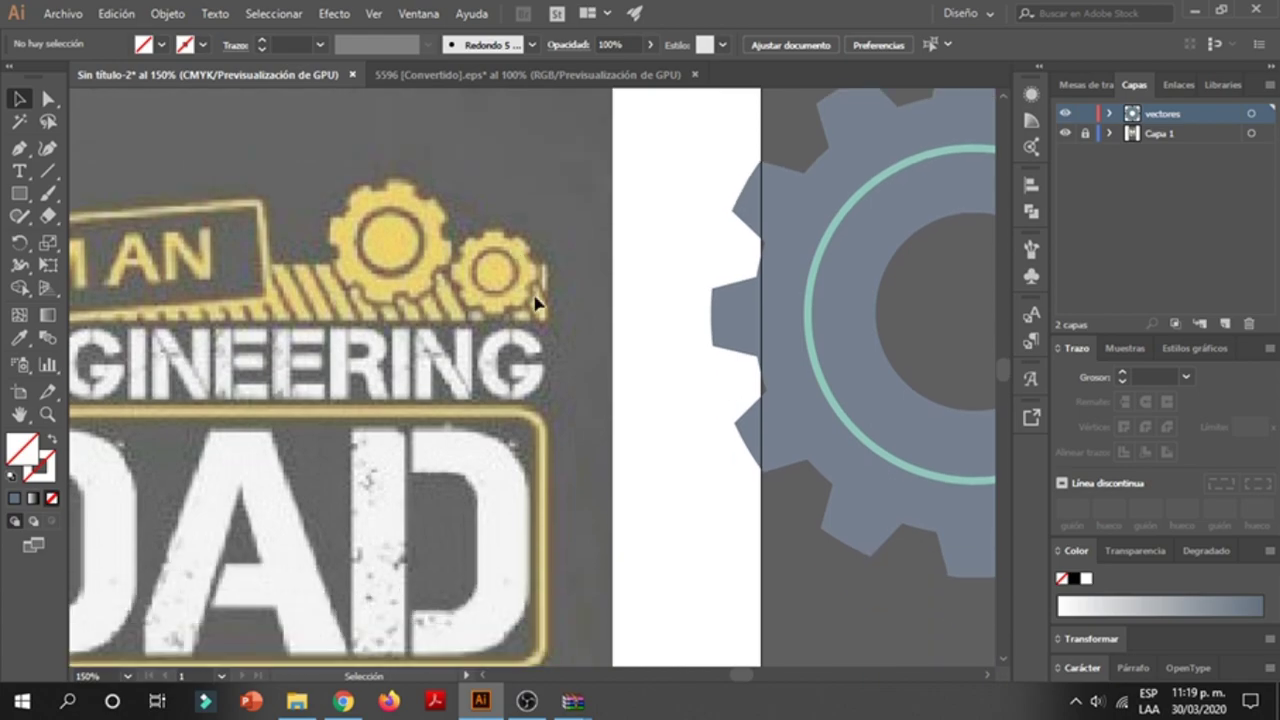
scroll(531, 297, "down", 3, "alt")
scroll(411, 569, "up", 1, "alt")
scroll(492, 528, "up", 1, "alt")
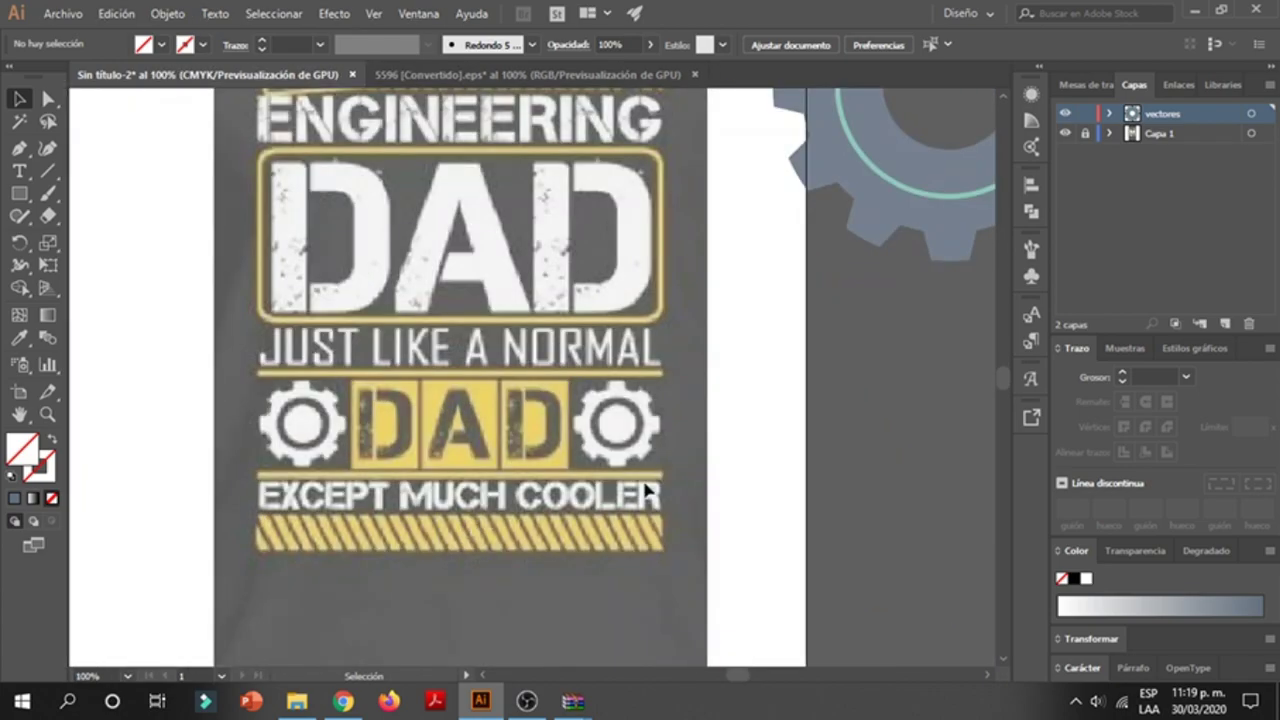
scroll(710, 475, "up", 2)
scroll(710, 475, "up", 2)
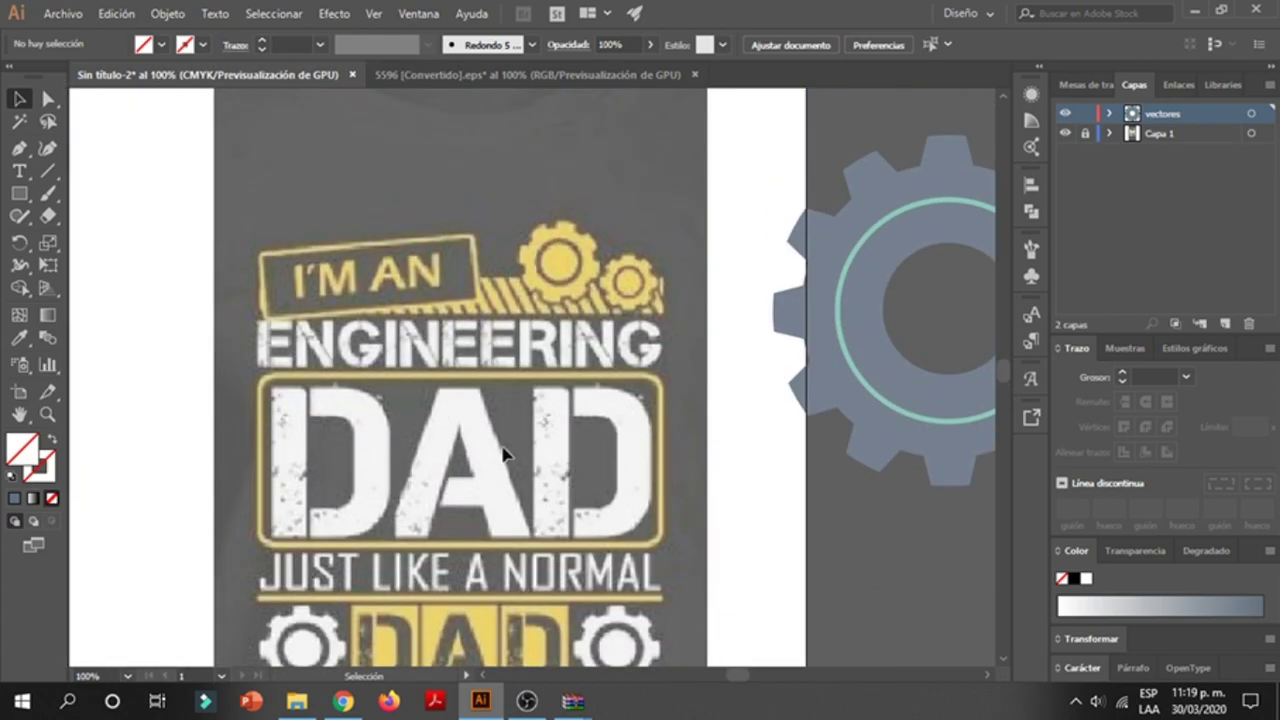
scroll(450, 453, "down", 1, "alt")
mouse_move(729, 343)
left_mouse_down()
mouse_move(757, 286)
mouse_move(762, 299)
left_mouse_up()
left_click(628, 308)
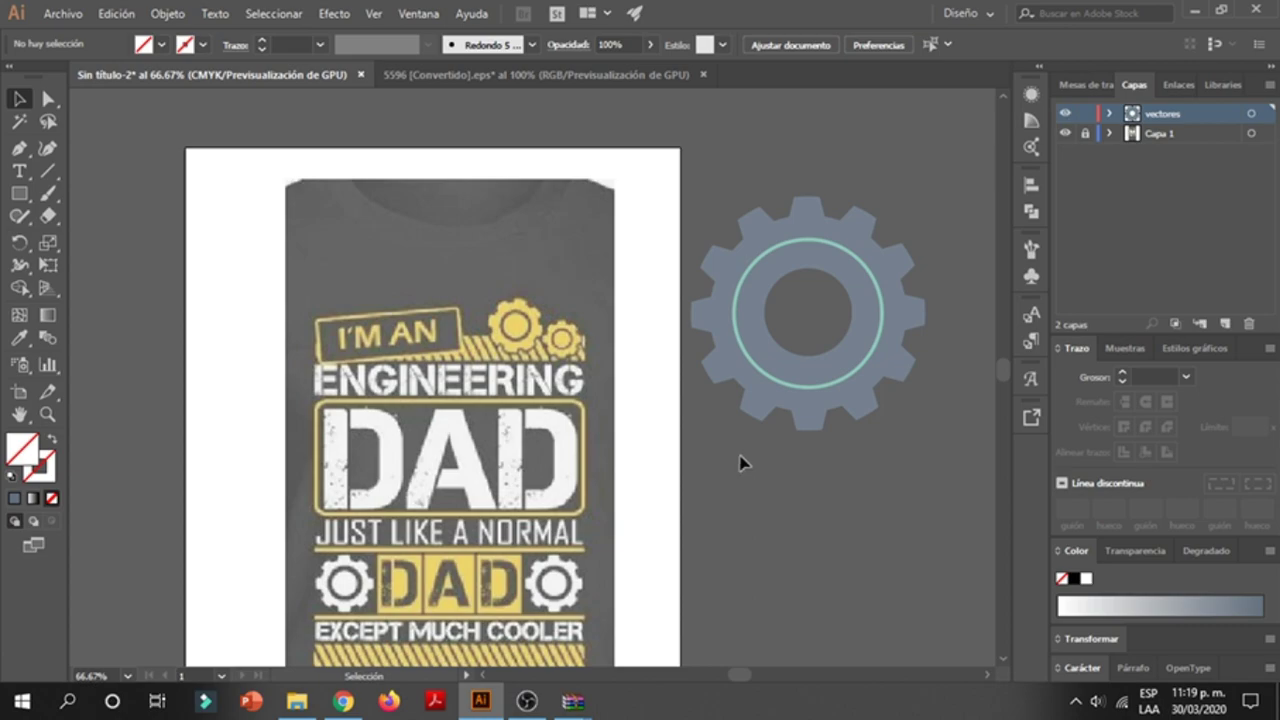
scroll(360, 316, "down", 2, "alt")
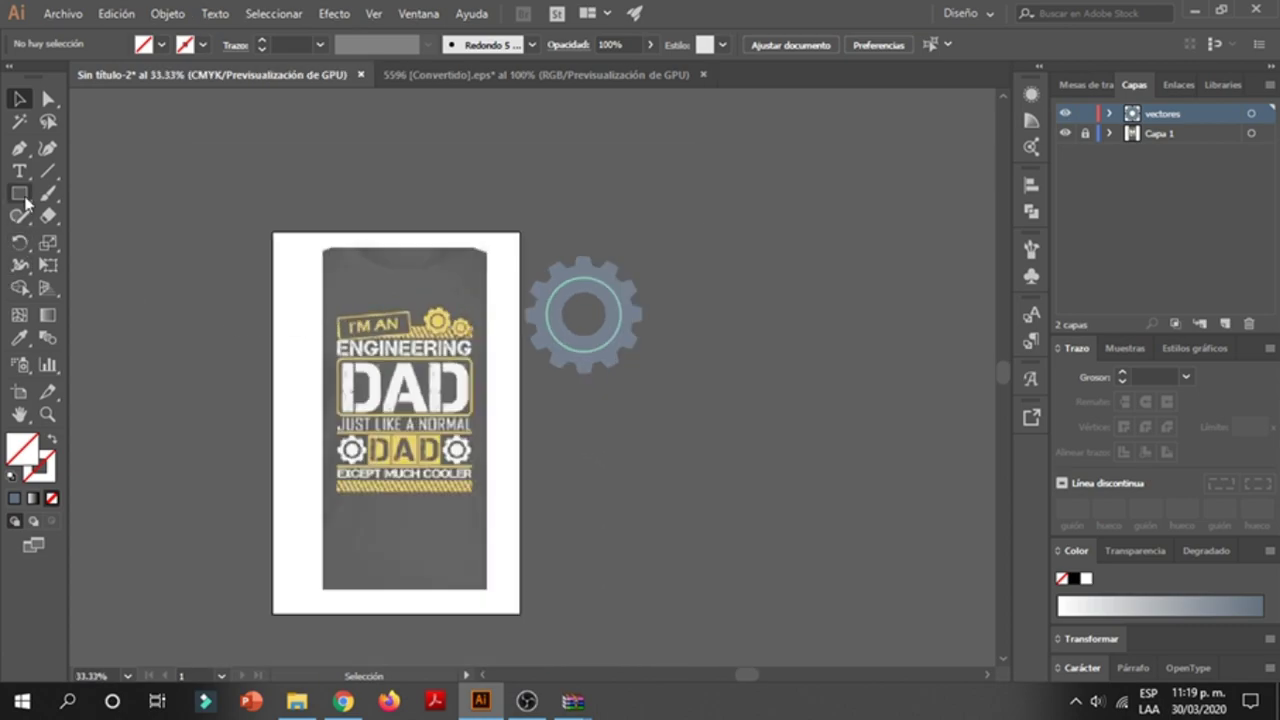
scroll(551, 307, "up", 1, "alt")
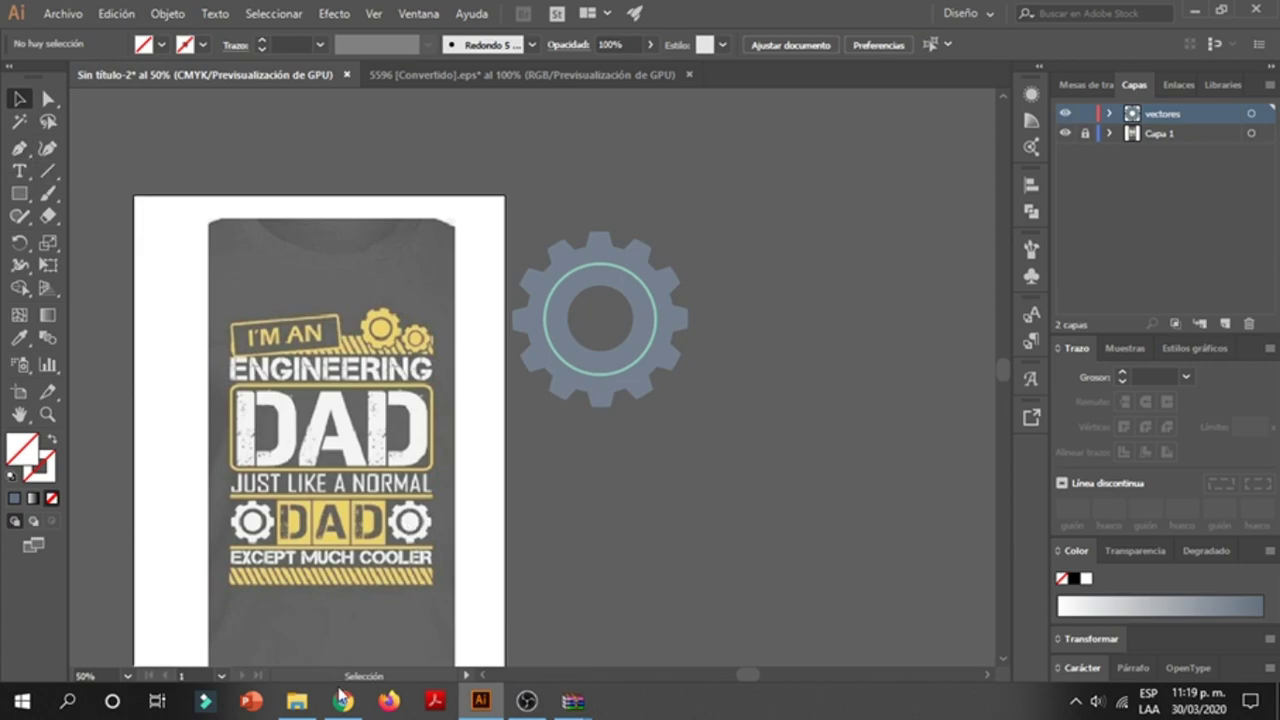
- In a new Chrome tab, search Google for 'engrane' and show the Imágenes results
left_click(340, 698)
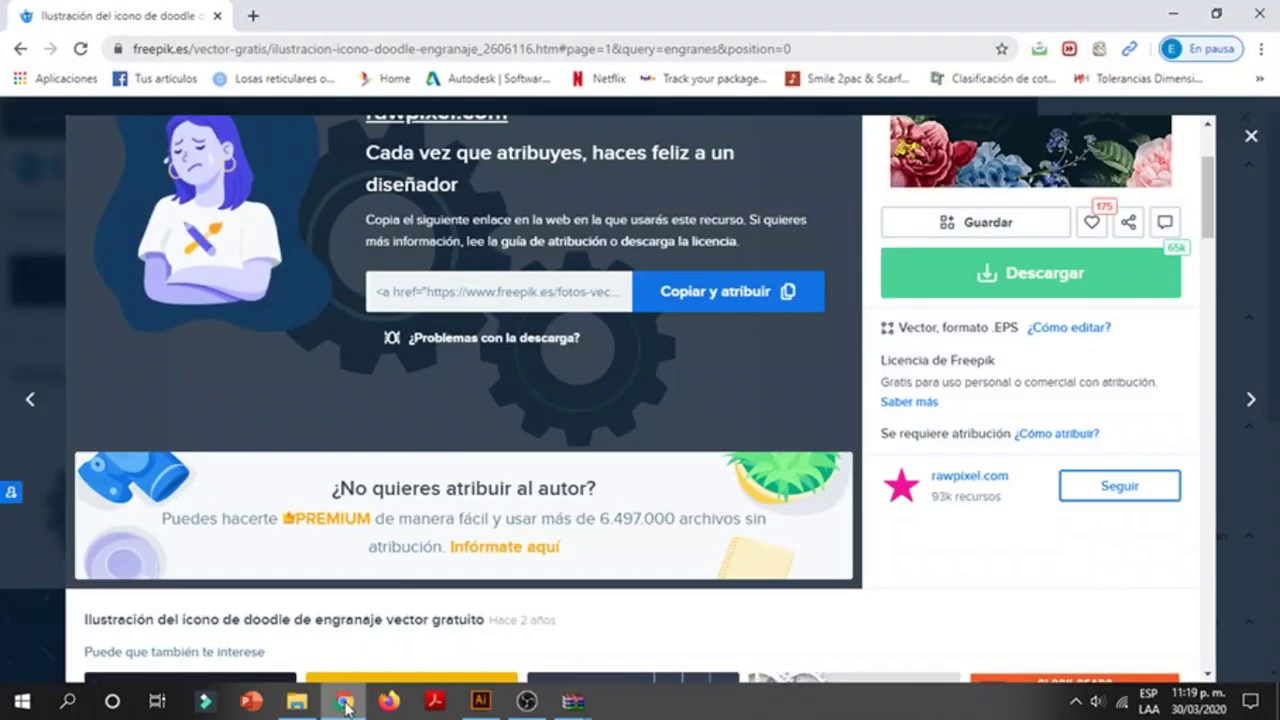
left_click(251, 18)
type("g")
key("Return")
type("en")
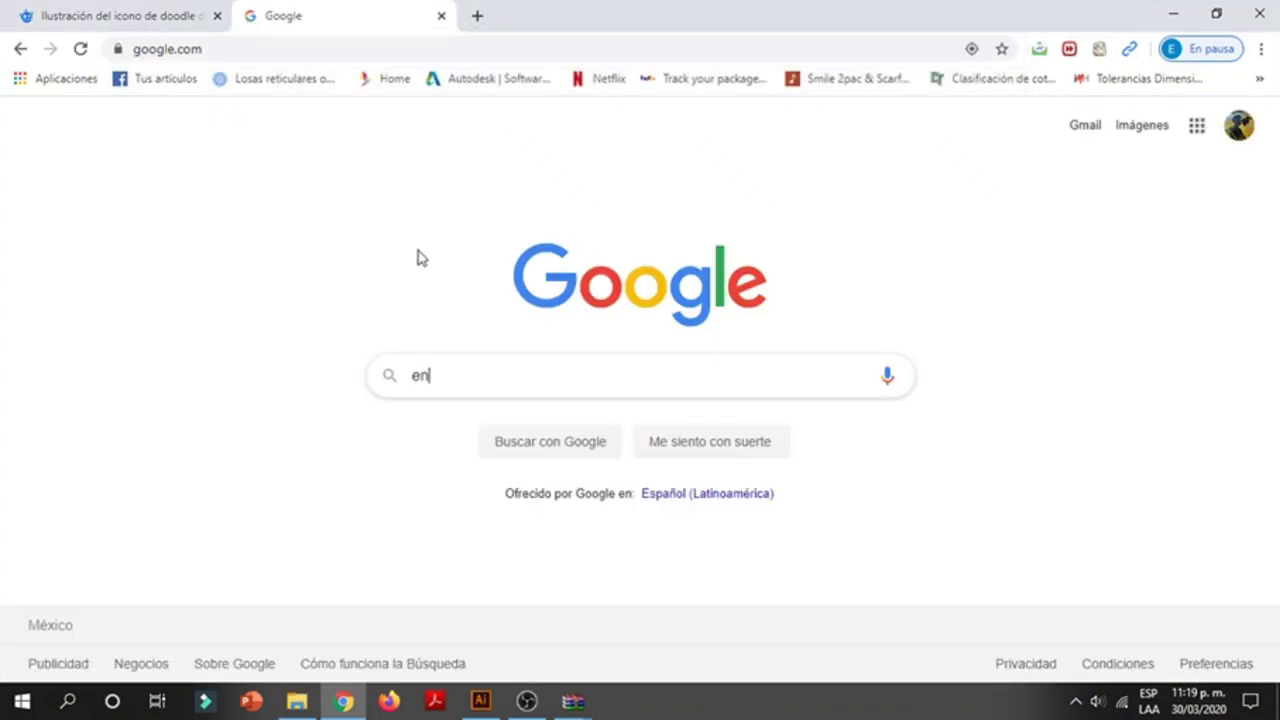
type("grane")
key("Return")
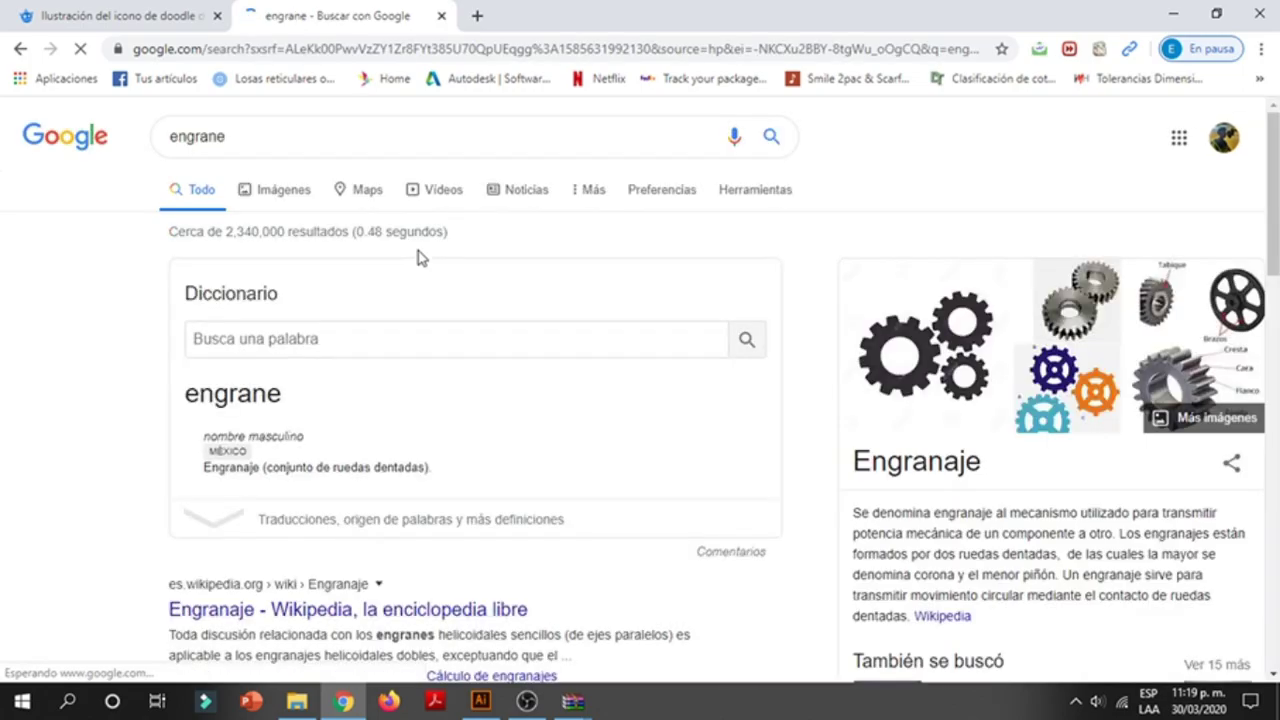
left_click(305, 199)
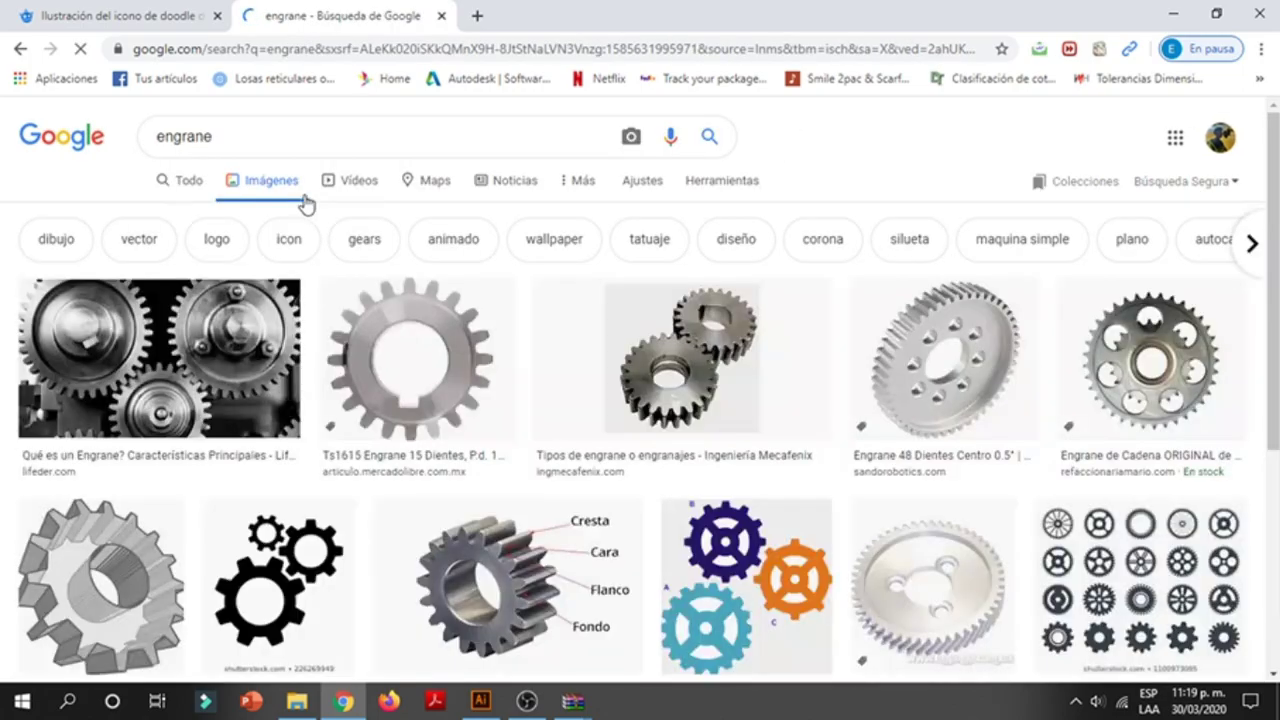
- Filter the image results with Herramientas > Color > Transparente
scroll(490, 350, "down", 5)
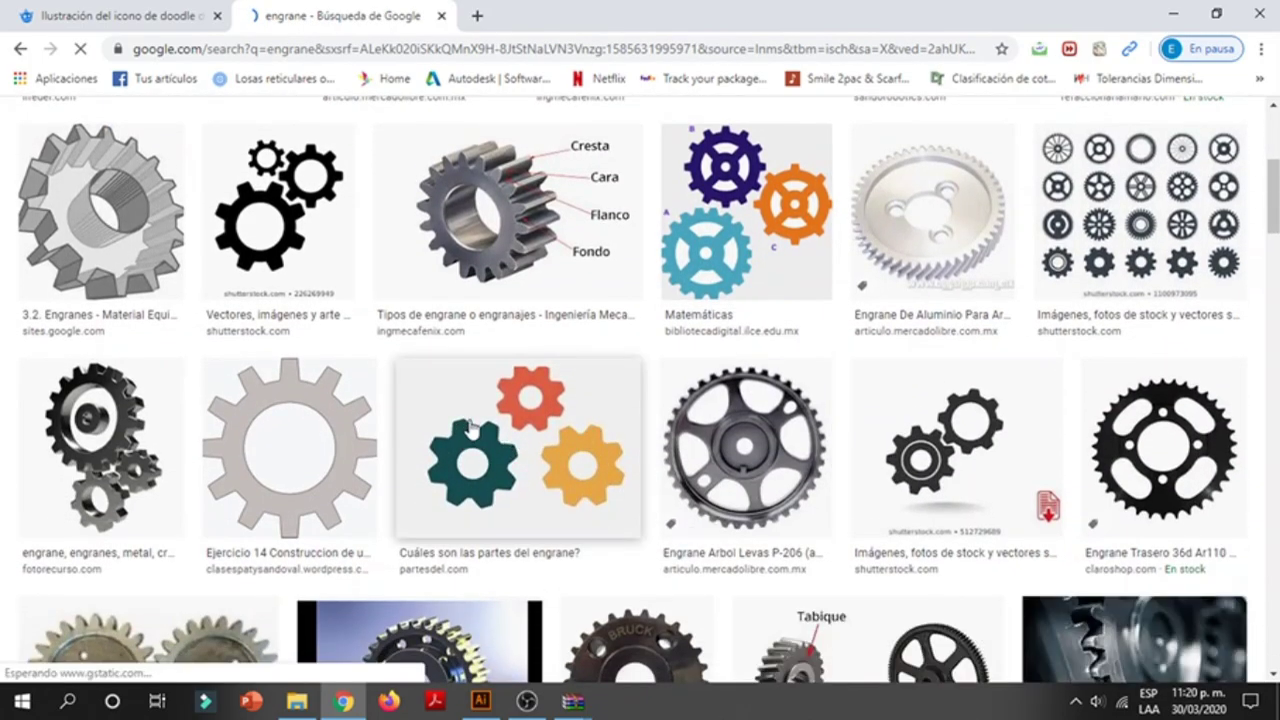
scroll(420, 350, "down", 3)
scroll(380, 350, "up", 8)
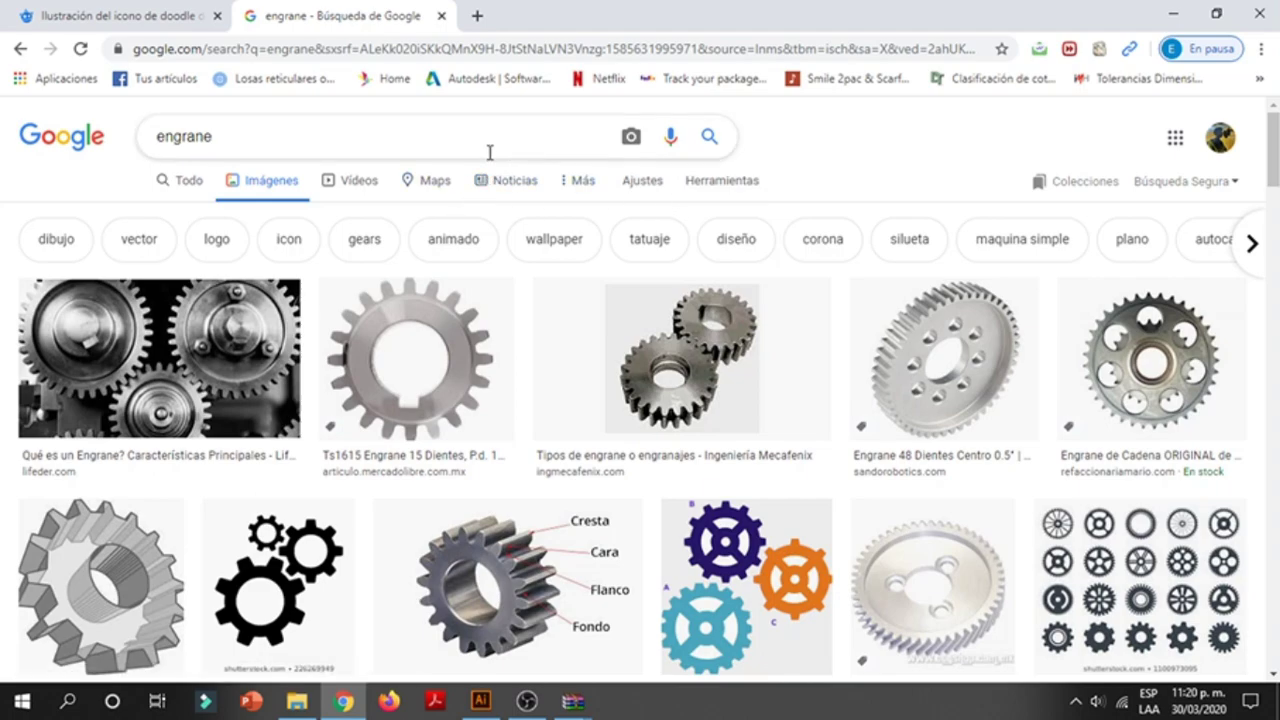
left_click(722, 181)
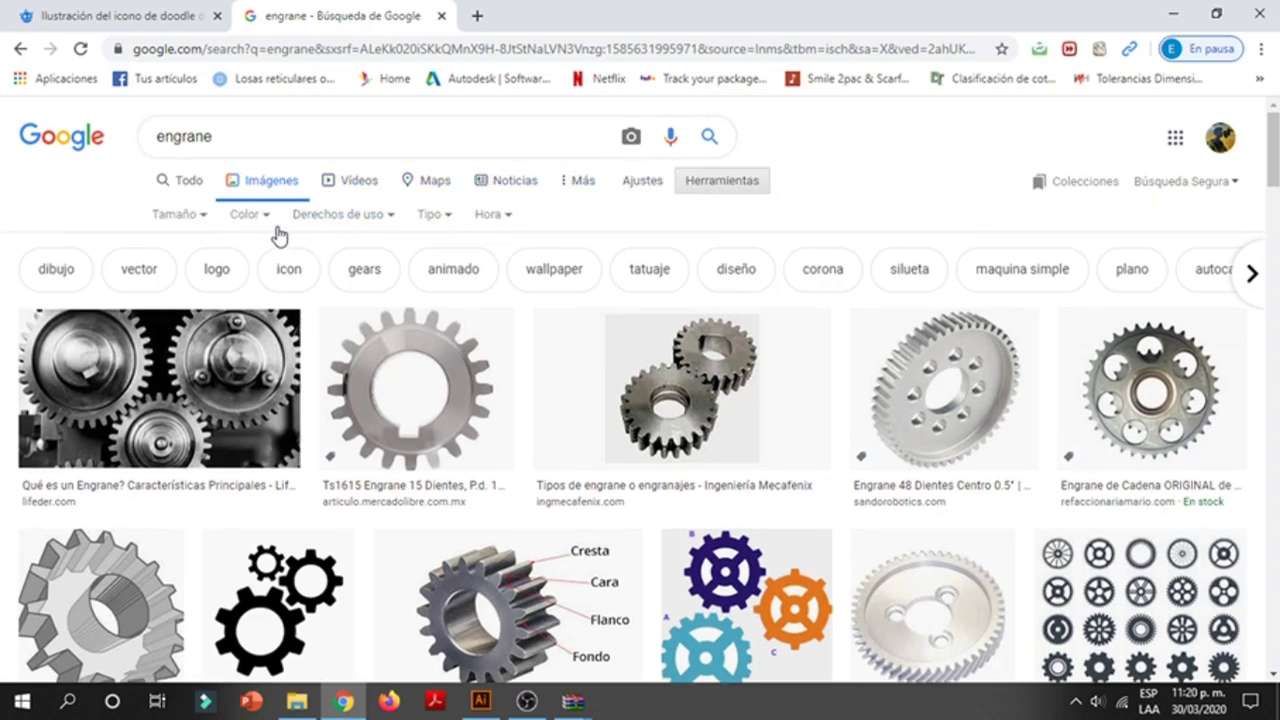
left_click(266, 218)
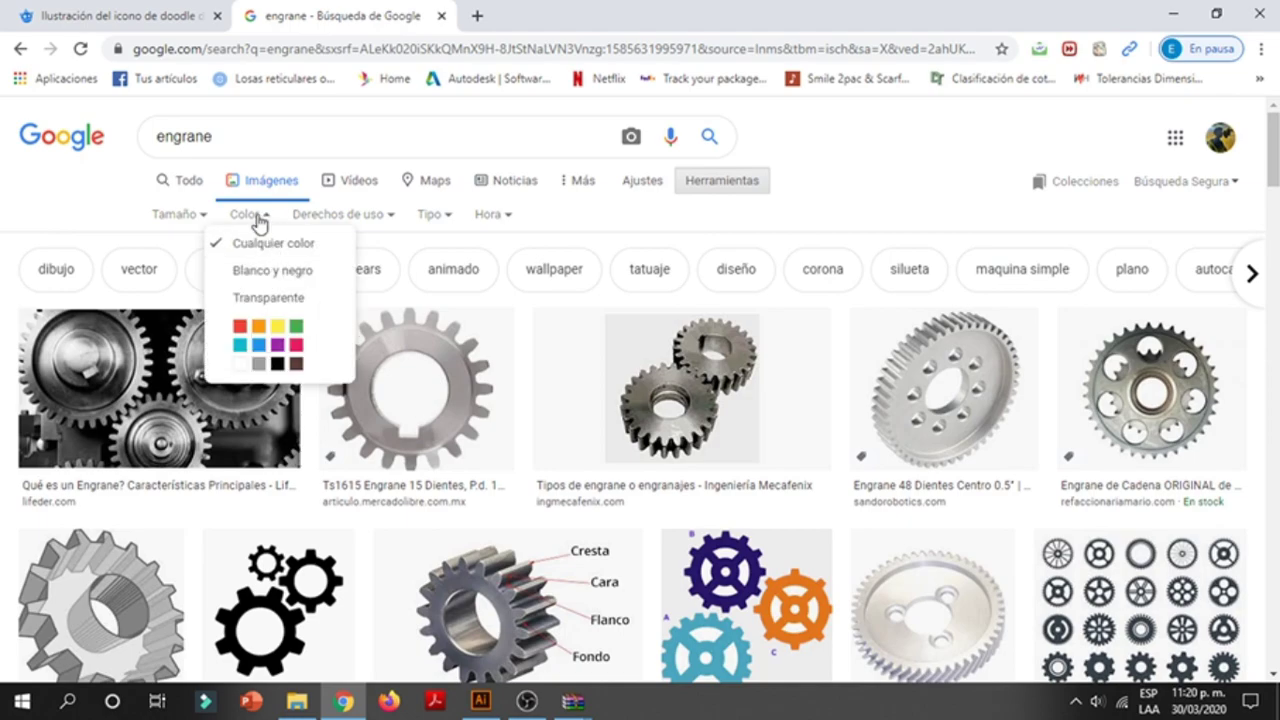
left_click(266, 298)
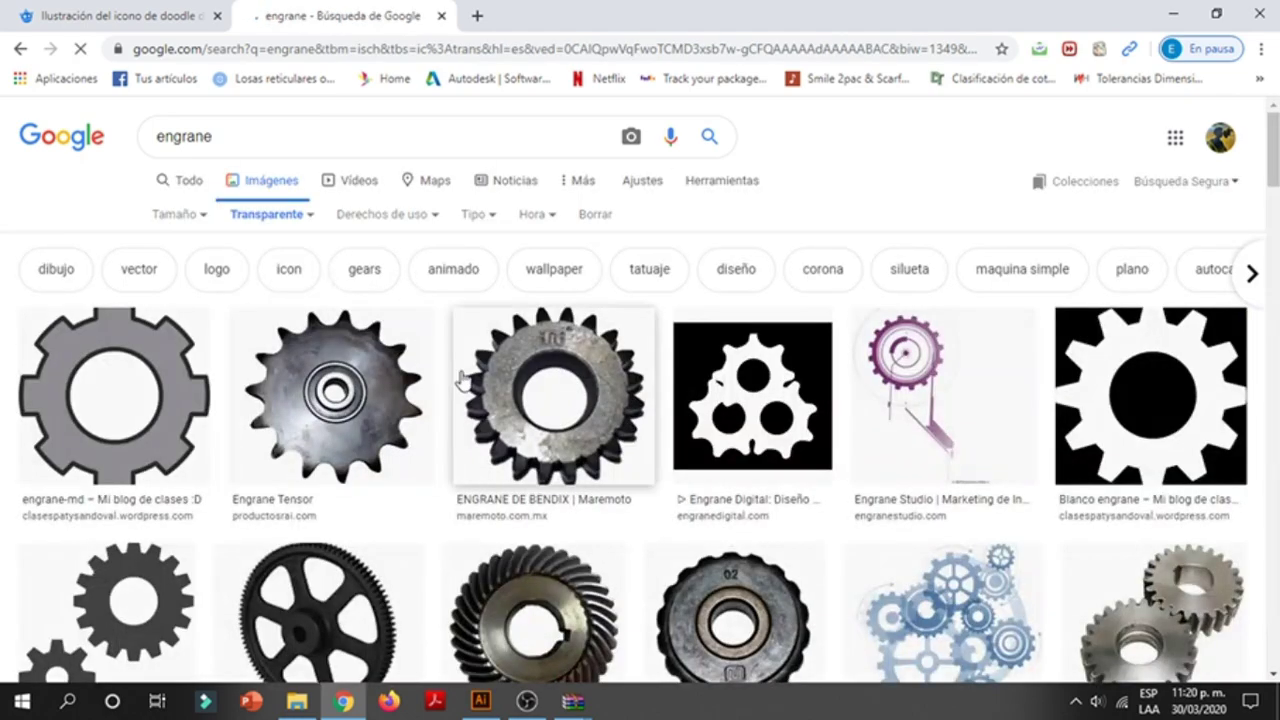
scroll(451, 376, "down", 1)
left_click(451, 376)
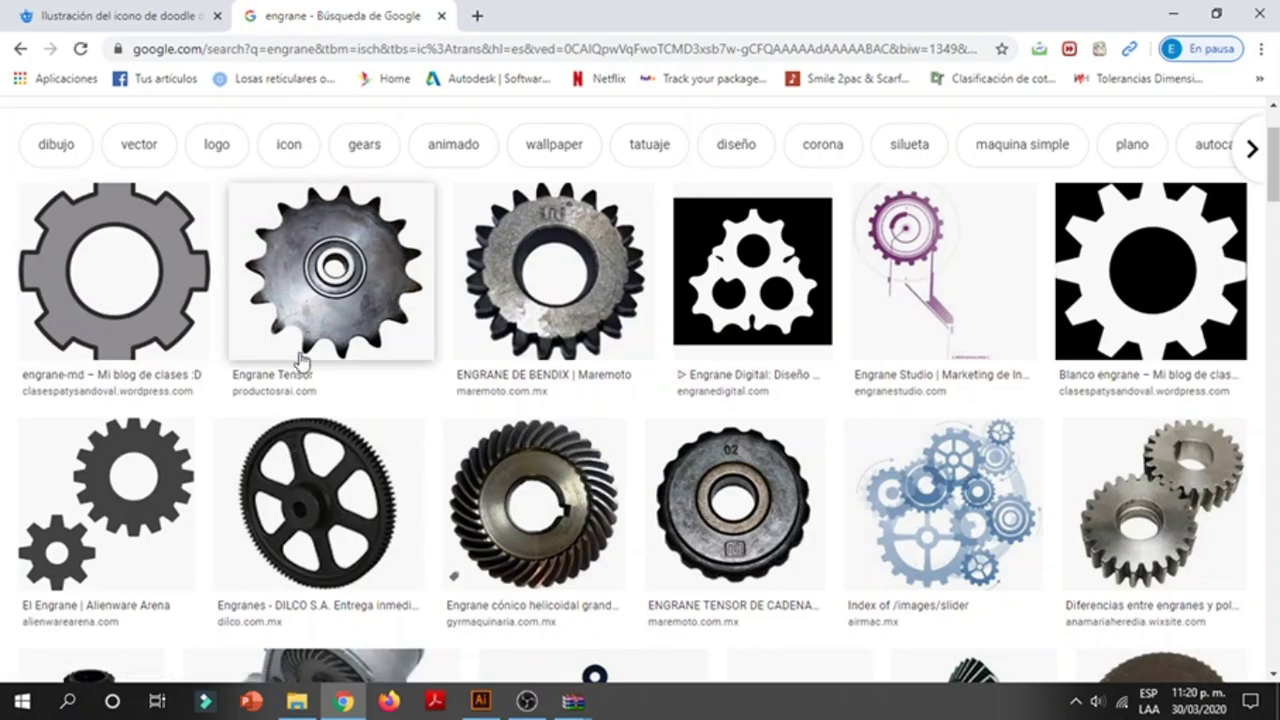
- Preview the grey engrane-md gear result and copy the image with Copiar imagen
scroll(451, 376, "down", 2)
scroll(600, 450, "down", 2)
scroll(614, 440, "up", 2)
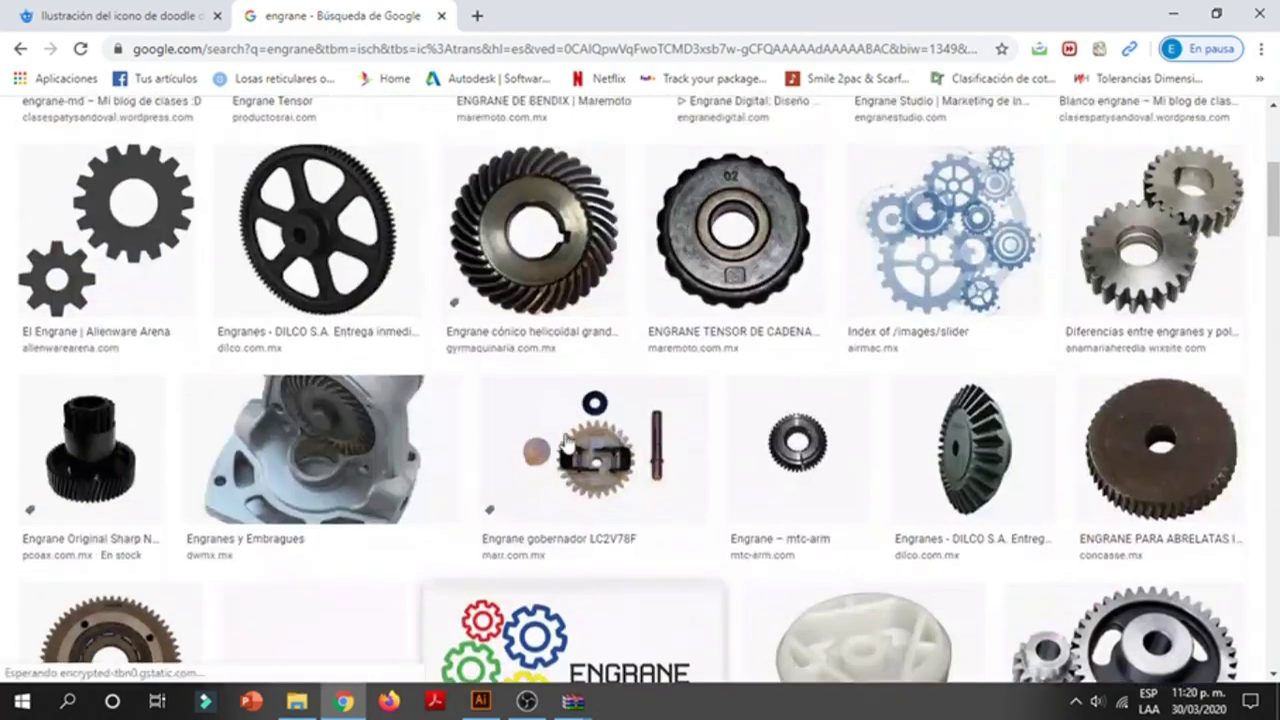
scroll(614, 440, "up", 3)
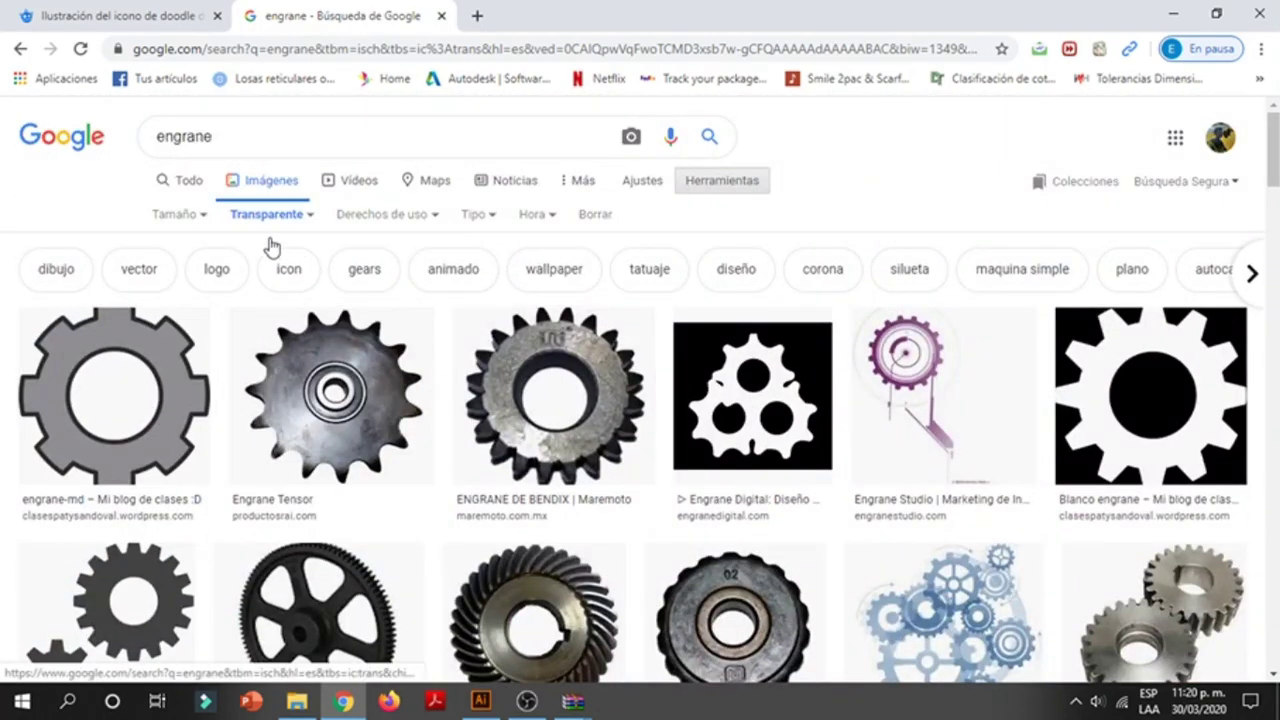
left_click(155, 382)
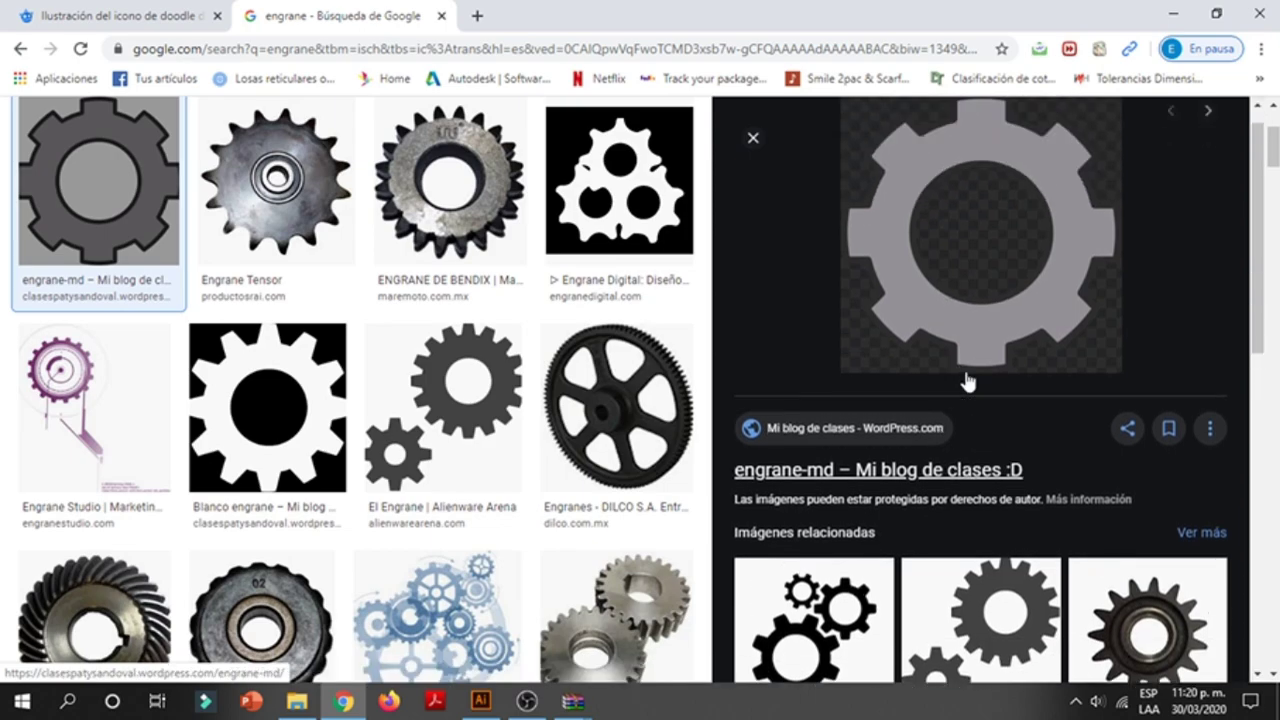
right_click(976, 272)
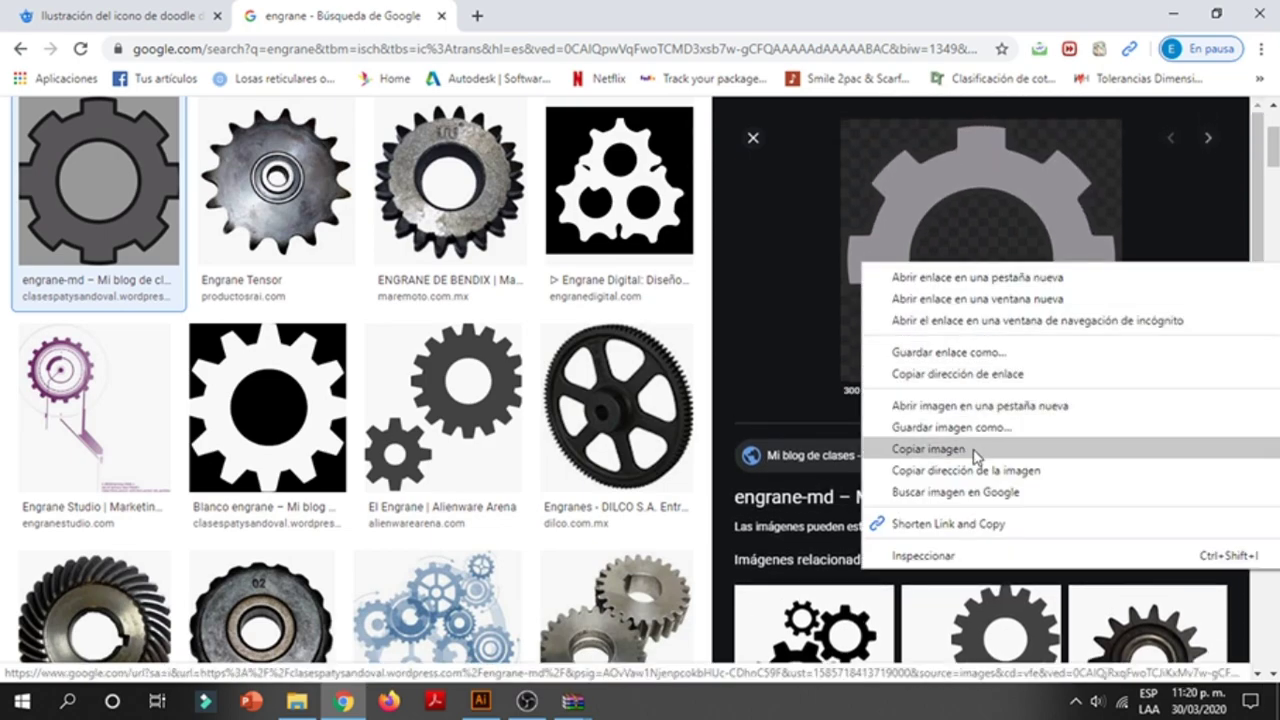
left_click(975, 456)
mouse_move(343, 702)
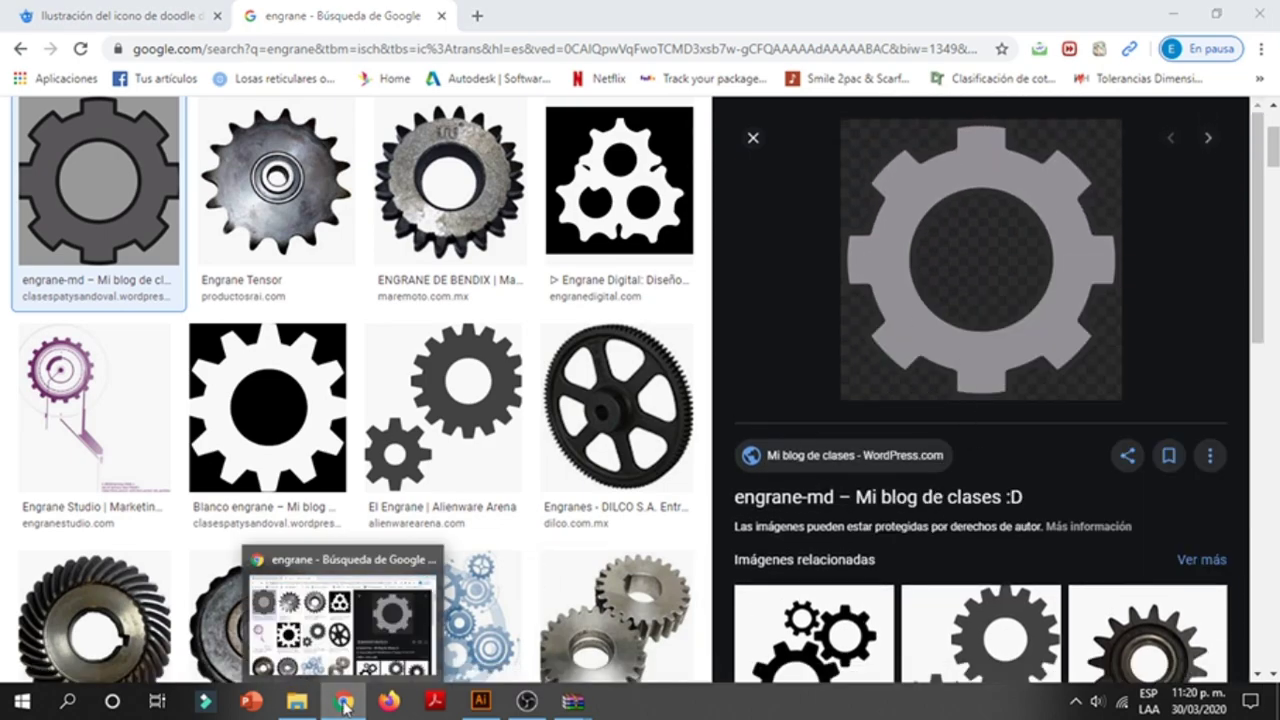
left_click(480, 700)
- Paste the copied gear image into Illustrator, keeping only the copy on the right
key("ctrl+v")
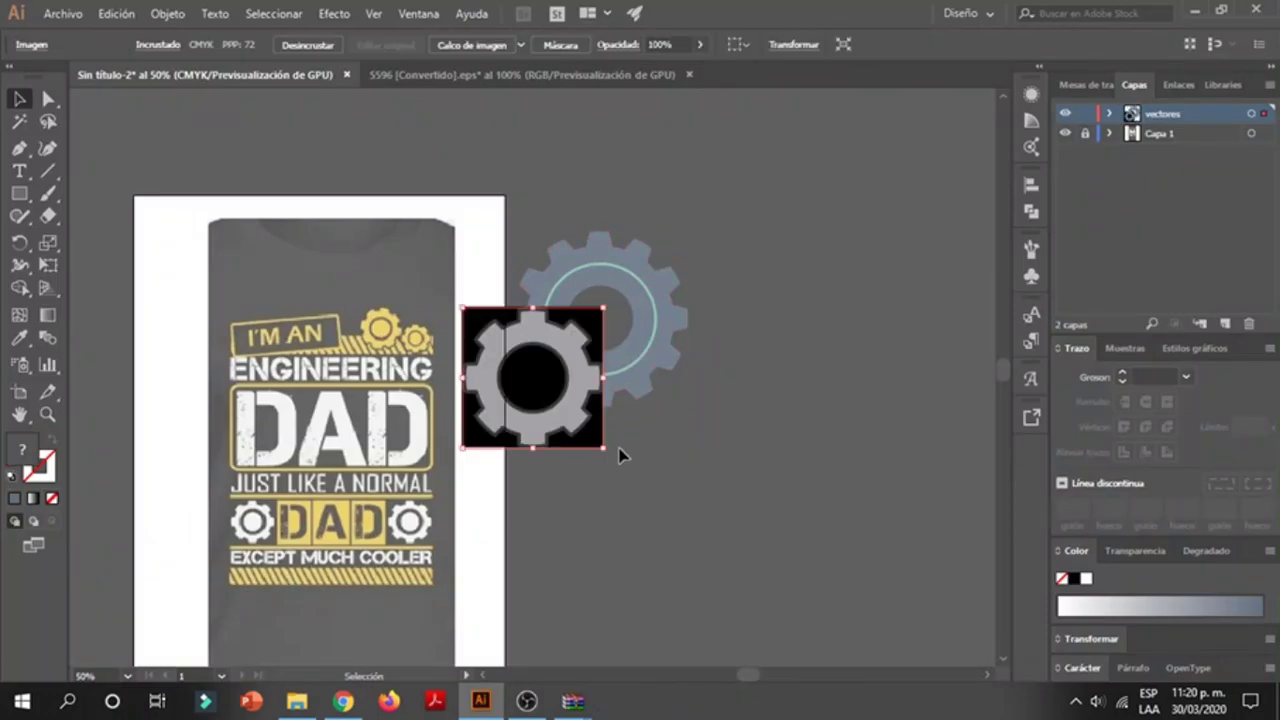
left_click_drag(554, 404, 803, 434)
left_click(560, 420)
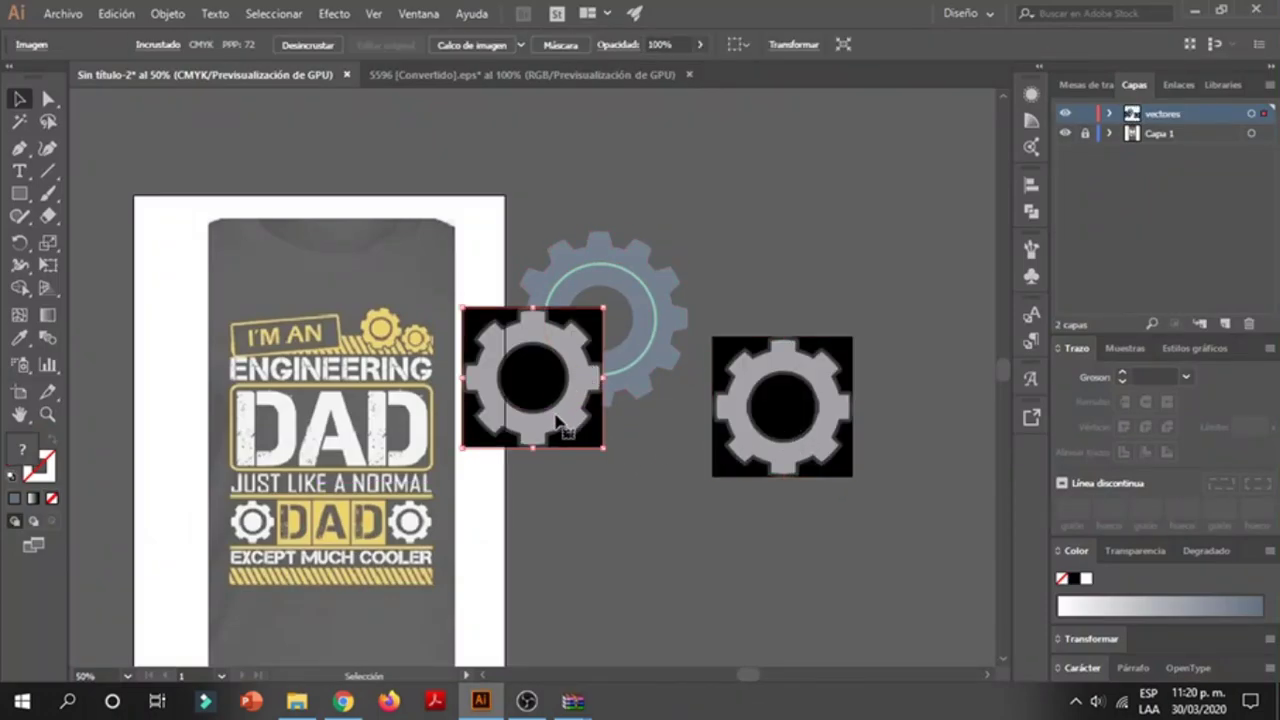
key("Delete")
- Move the black-backed gear image up, then select and delete it
left_click_drag(790, 412, 785, 337)
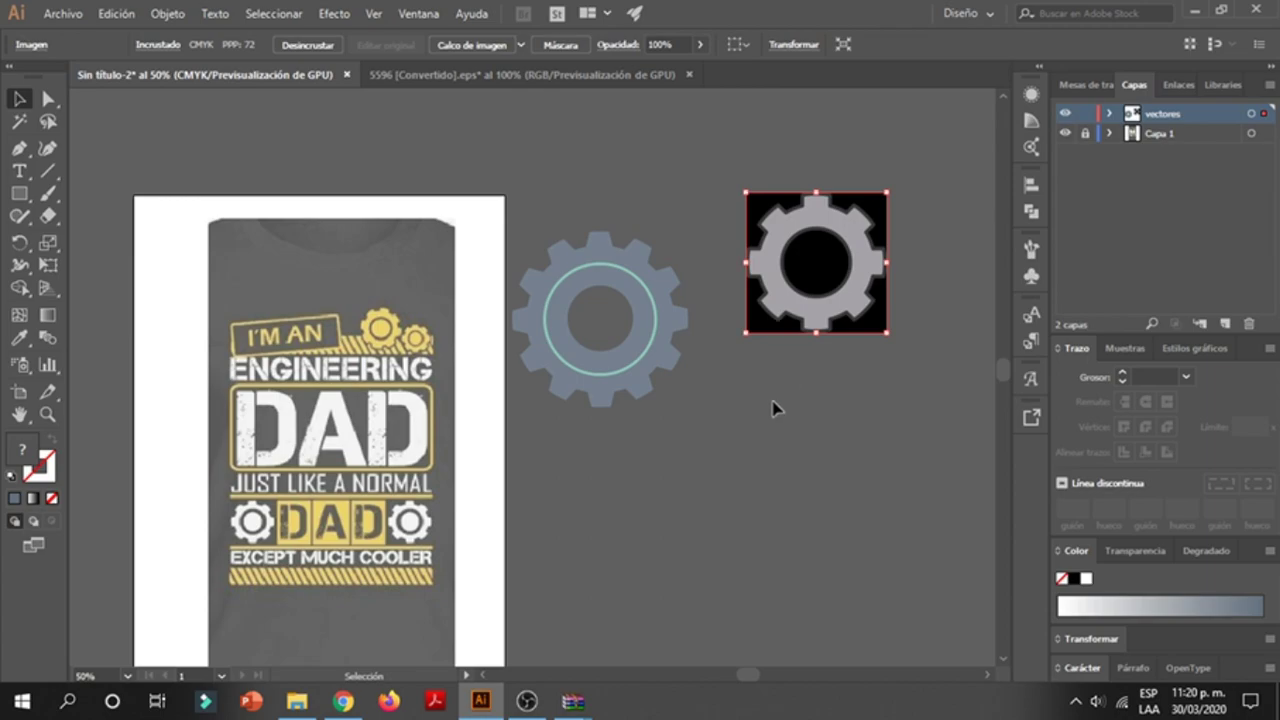
scroll(697, 426, "right", 2)
left_click(771, 351)
scroll(811, 251, "up", 2)
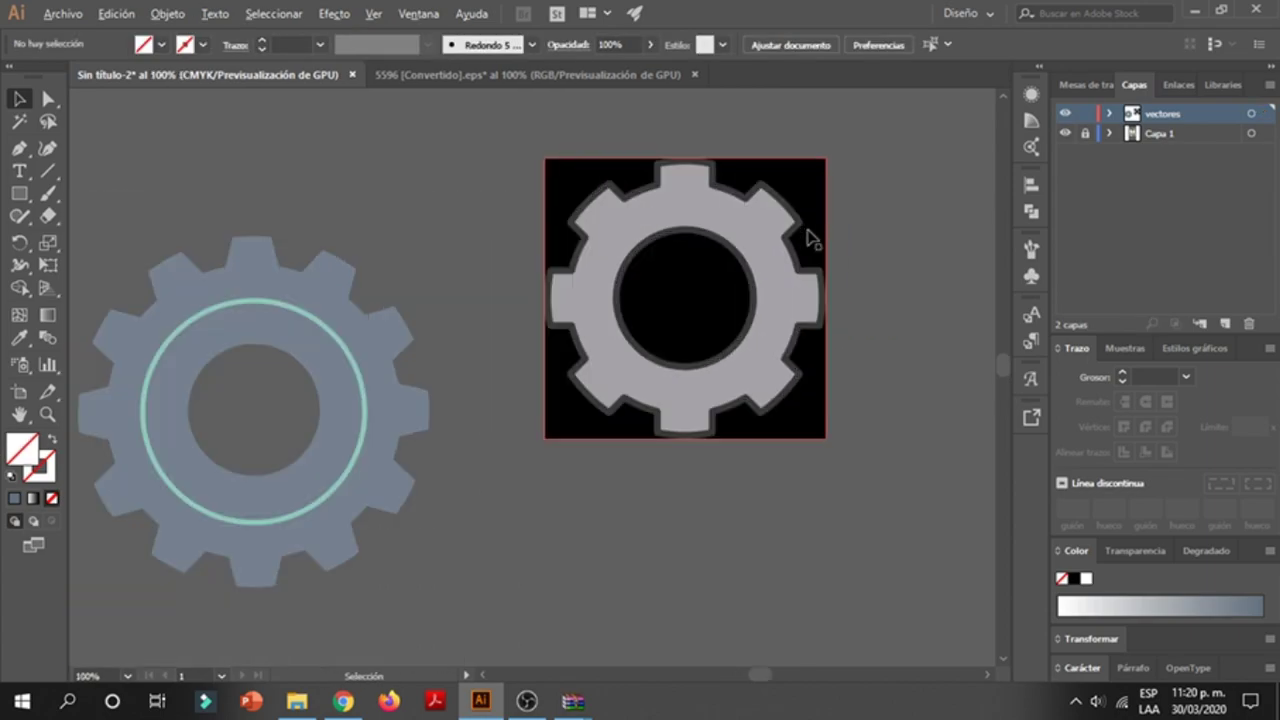
left_click(757, 394)
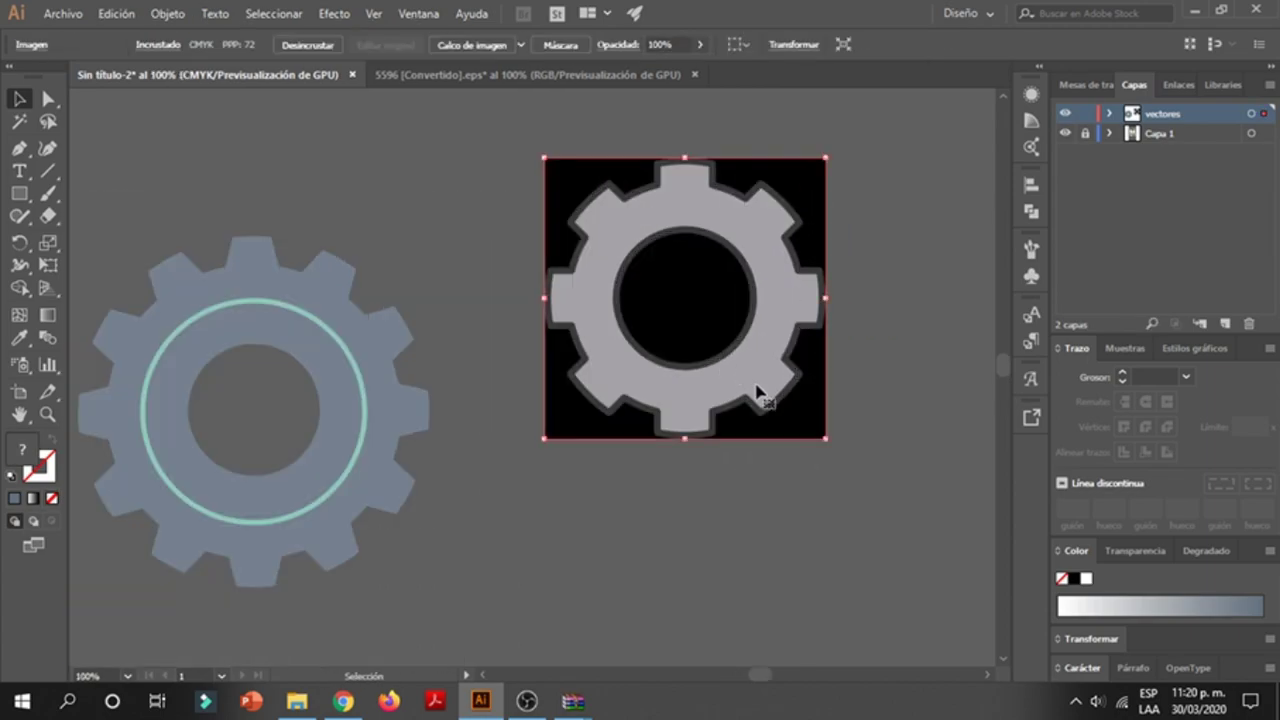
scroll(771, 414, "down", 1)
key("Delete")
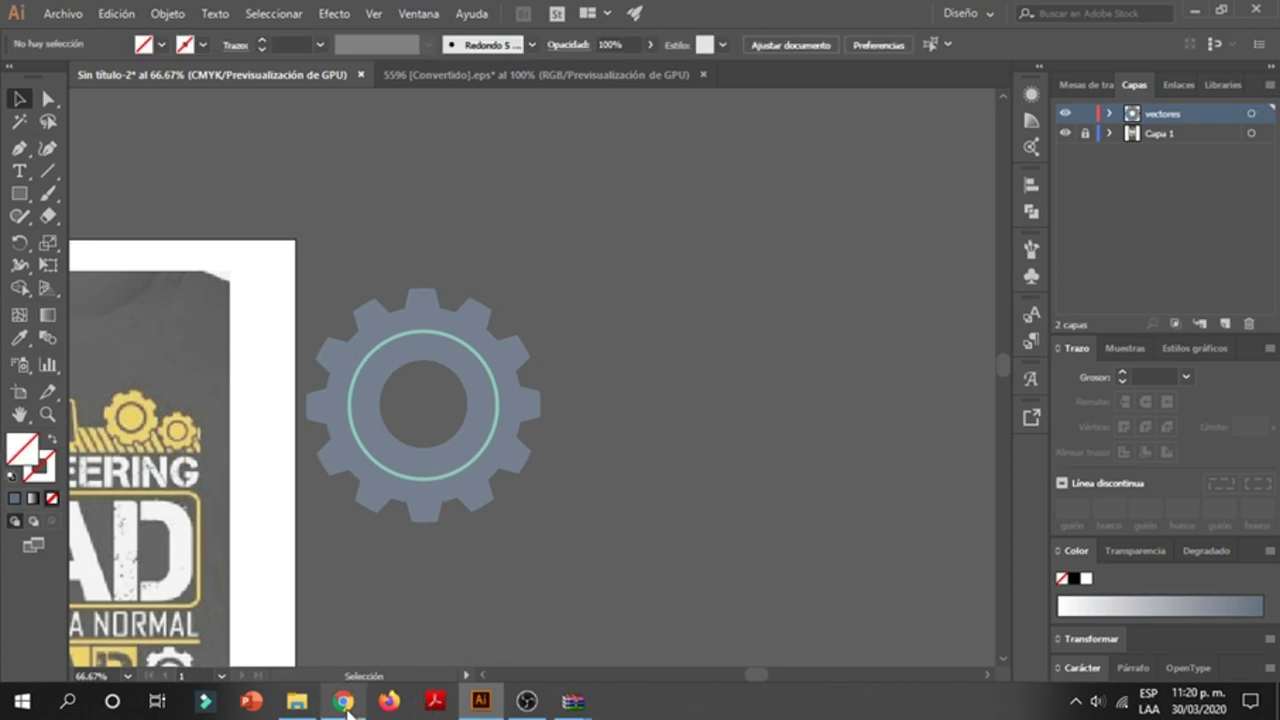
left_click(343, 701)
- Use Guardar imagen como... to save the gear preview as 'engrane' on KINGSTON (G:)
right_click(970, 262)
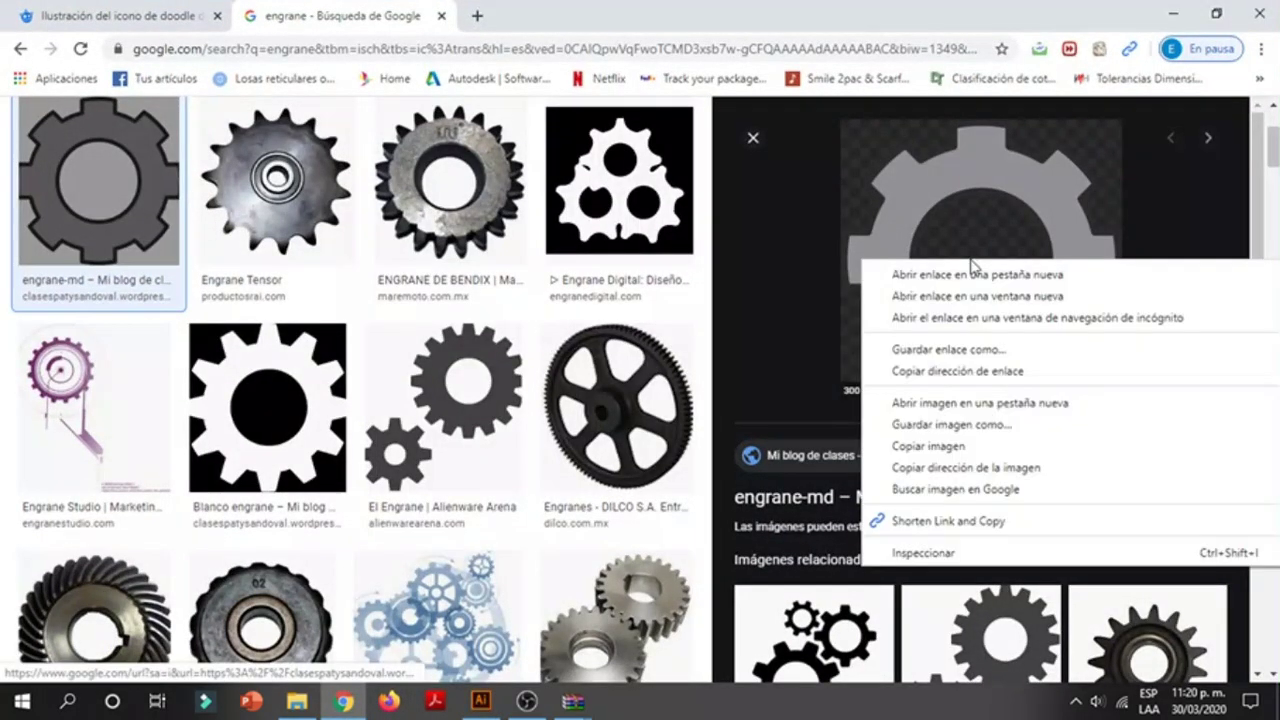
left_click(992, 430)
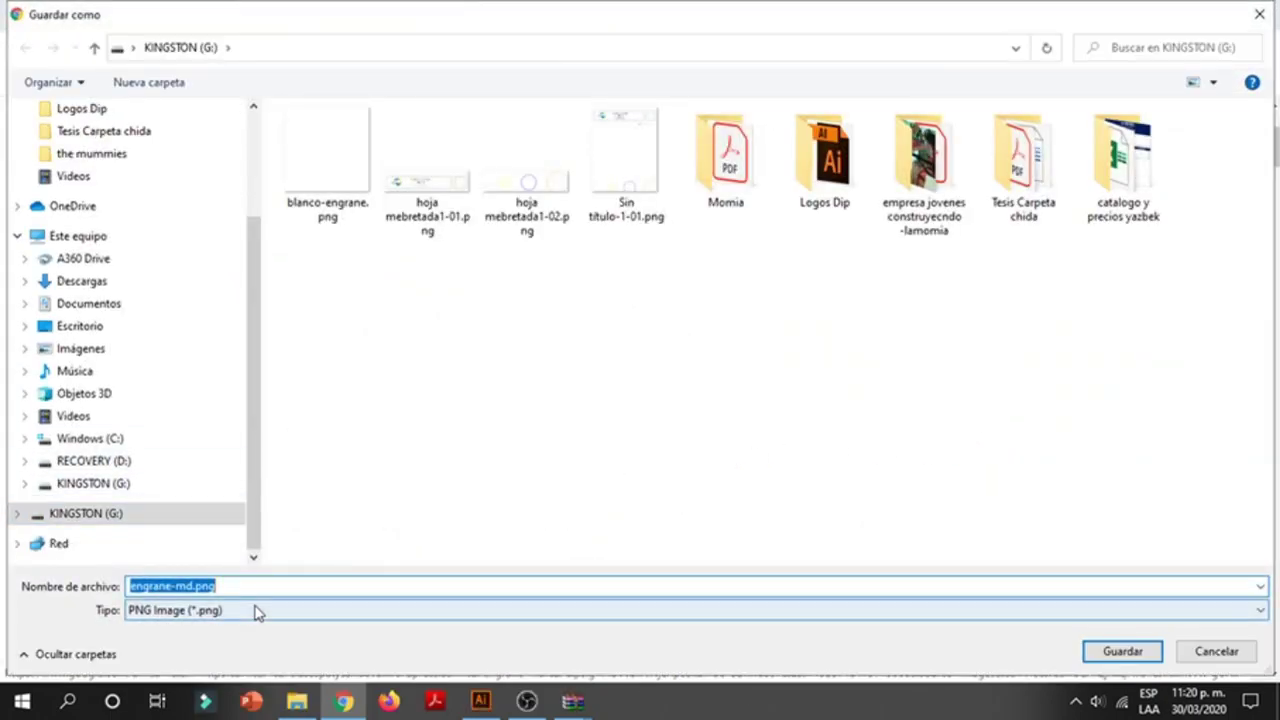
type("eng")
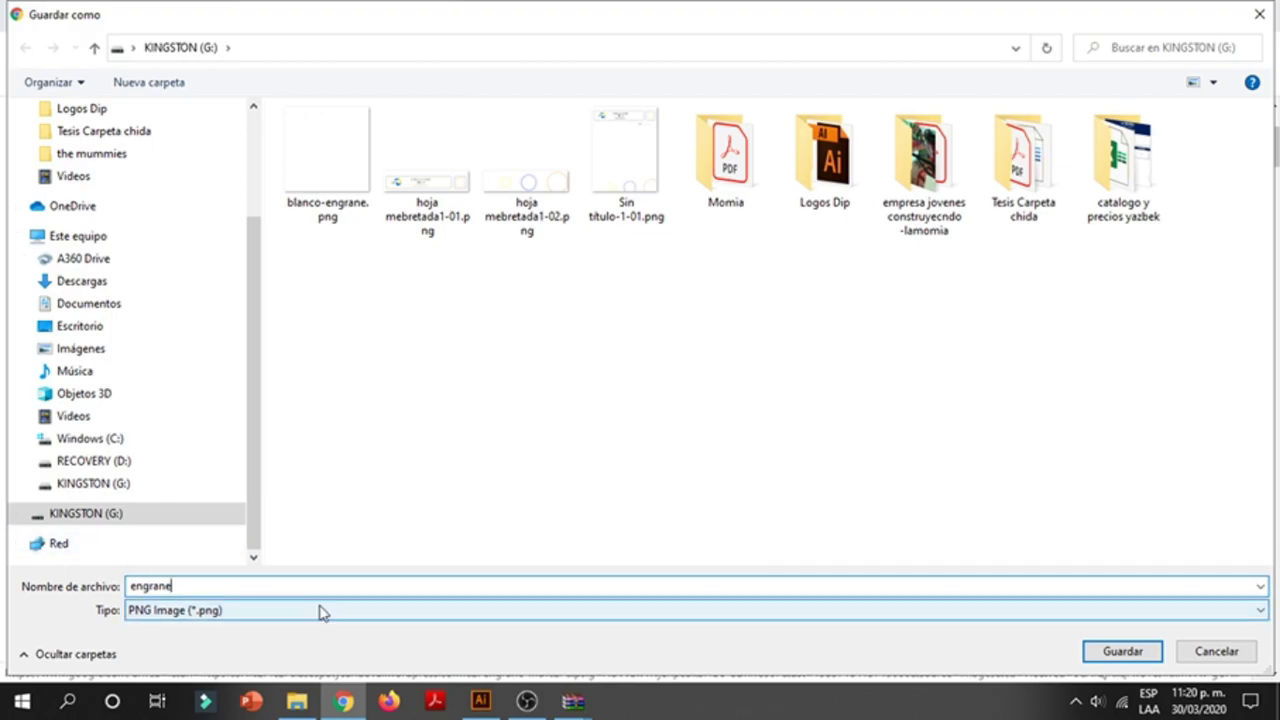
key("Return")
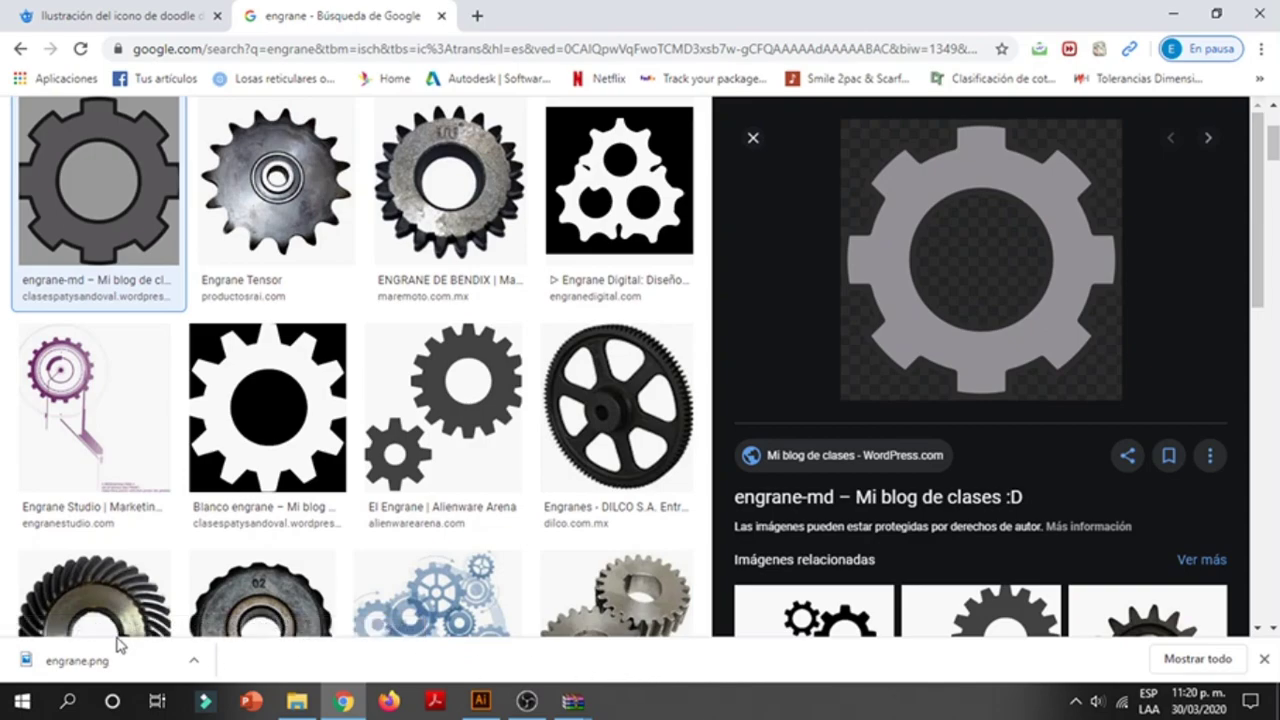
- Drag engrane.png from Chrome's download bar into the Illustrator document and rearrange the gears
mouse_move(94, 660)
left_mouse_down()
mouse_move(362, 673)
mouse_move(634, 537)
mouse_move(776, 336)
left_mouse_up()
left_click(683, 306)
scroll(670, 300, "down", 2)
mouse_move(517, 363)
left_mouse_down()
mouse_move(532, 370)
mouse_move(442, 263)
left_mouse_up()
scroll(648, 439, "up", 1)
mouse_move(709, 443)
left_mouse_down()
mouse_move(487, 431)
mouse_move(375, 445)
mouse_move(526, 453)
left_mouse_up()
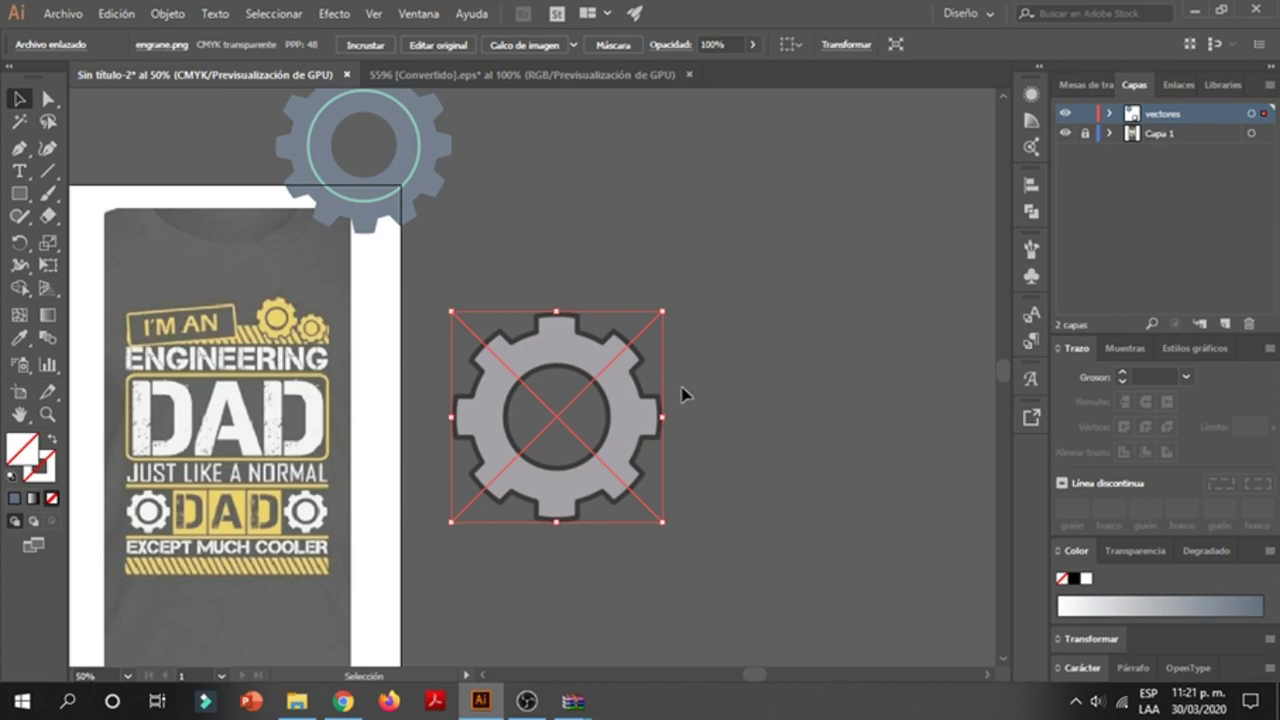
- Fine-tune the engrane.png gear's position to the right of the shirt design
left_click_drag(636, 375, 658, 375)
left_click(729, 514)
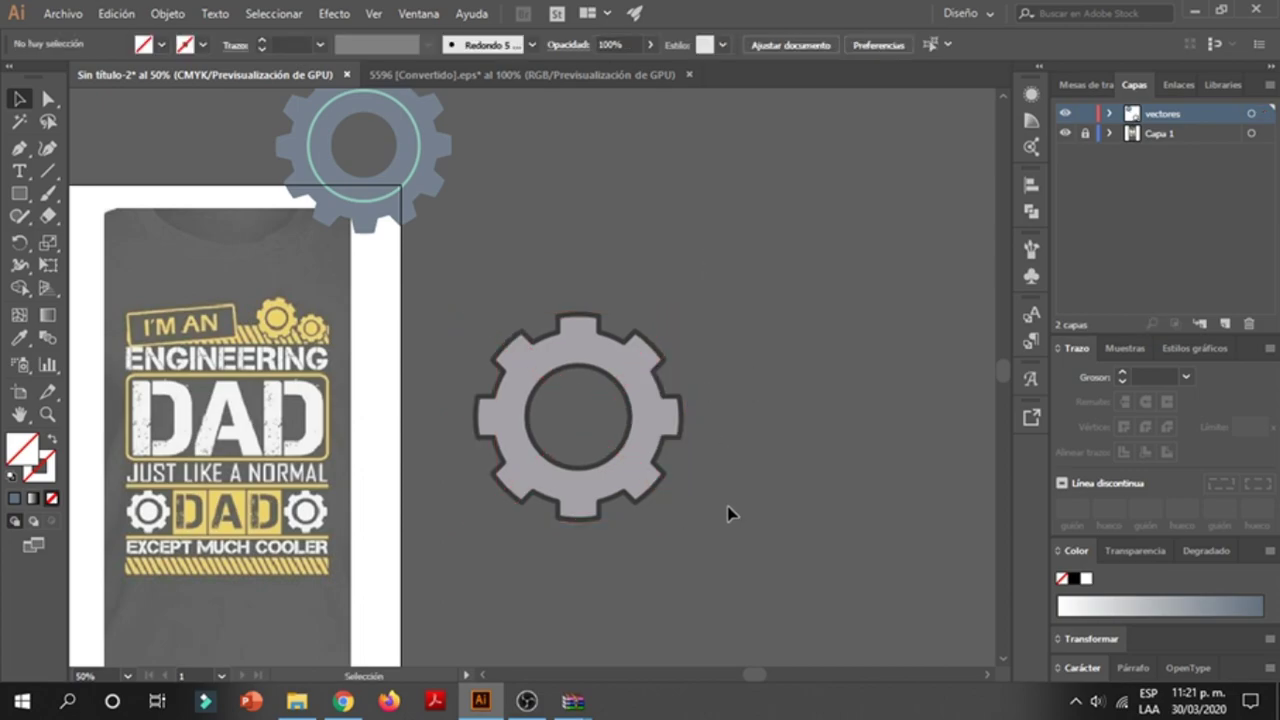
left_click(565, 415)
scroll(625, 465, "up", 1)
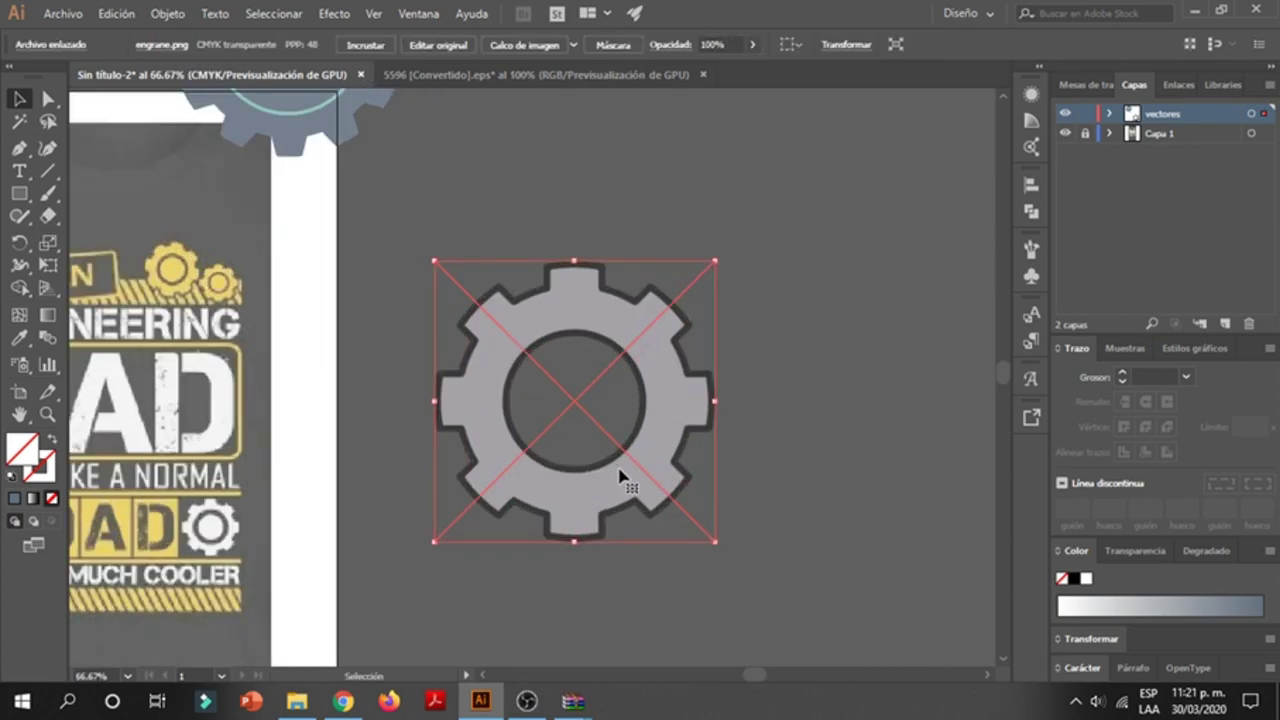
left_click_drag(698, 418, 623, 397)
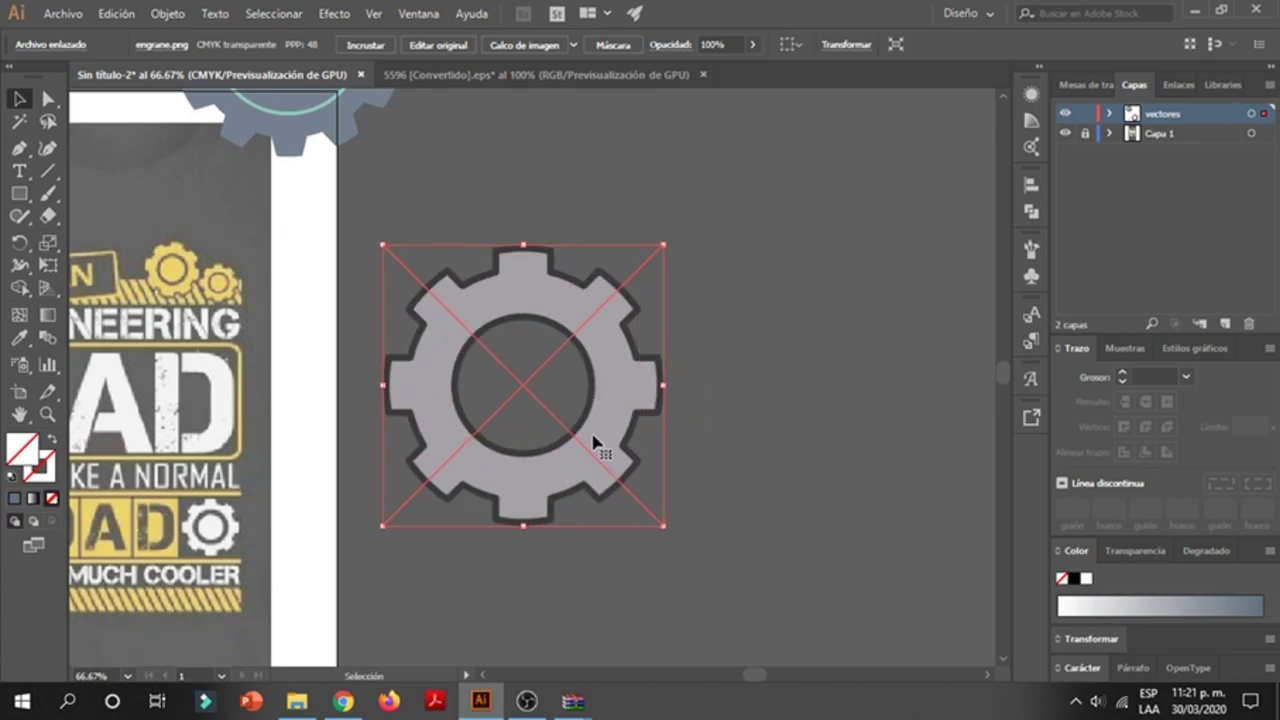
key("ctrl+shift+a")
scroll(527, 385, "left", 3)
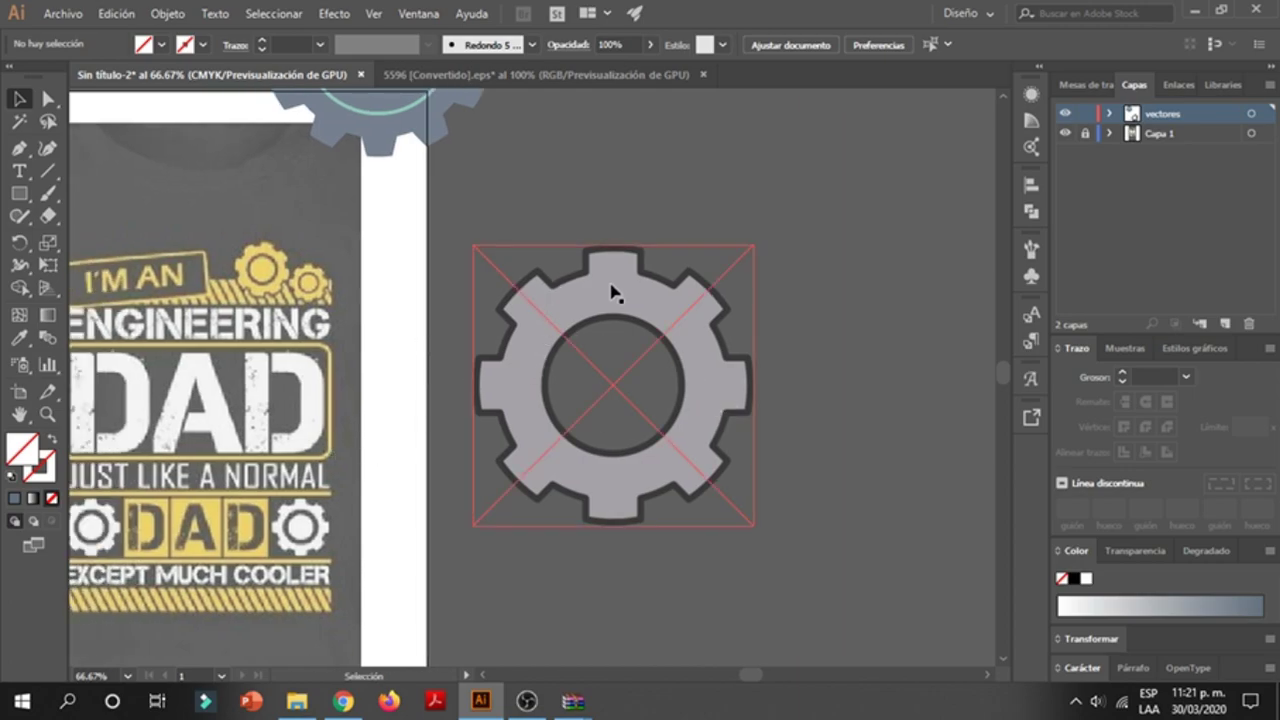
scroll(632, 326, "up", 2)
scroll(545, 218, "down", 1)
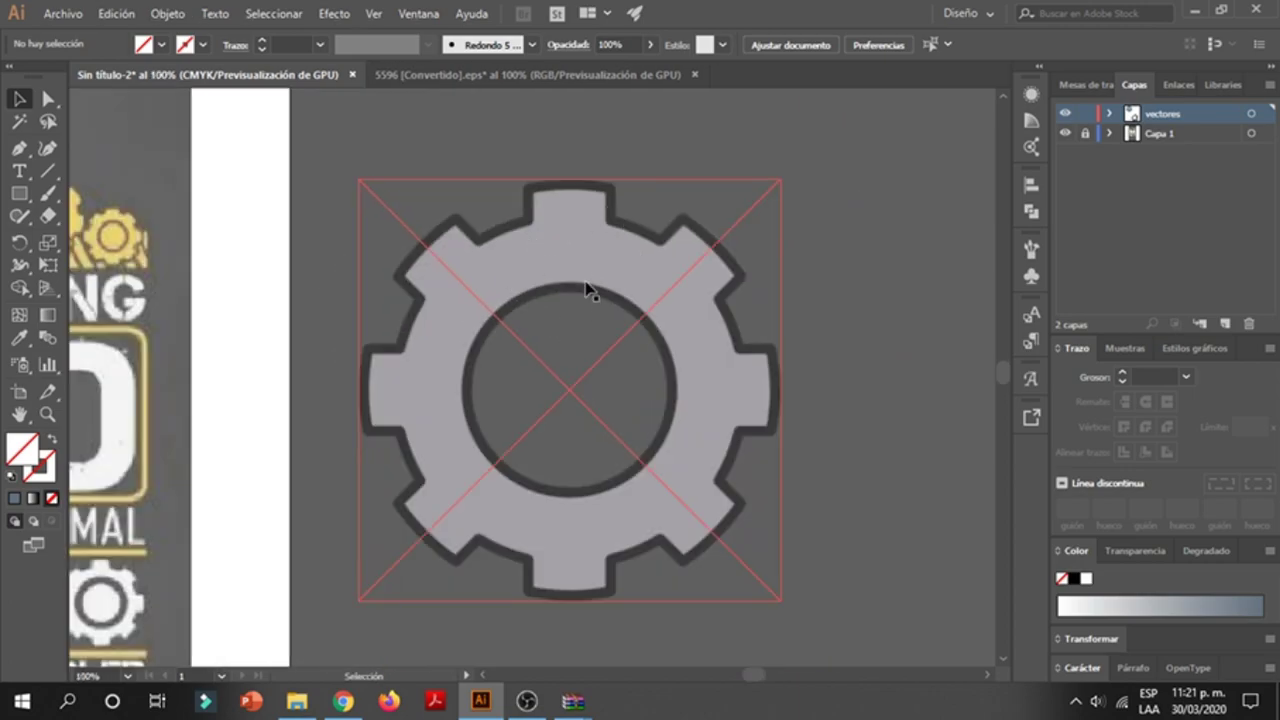
left_click_drag(558, 205, 592, 235)
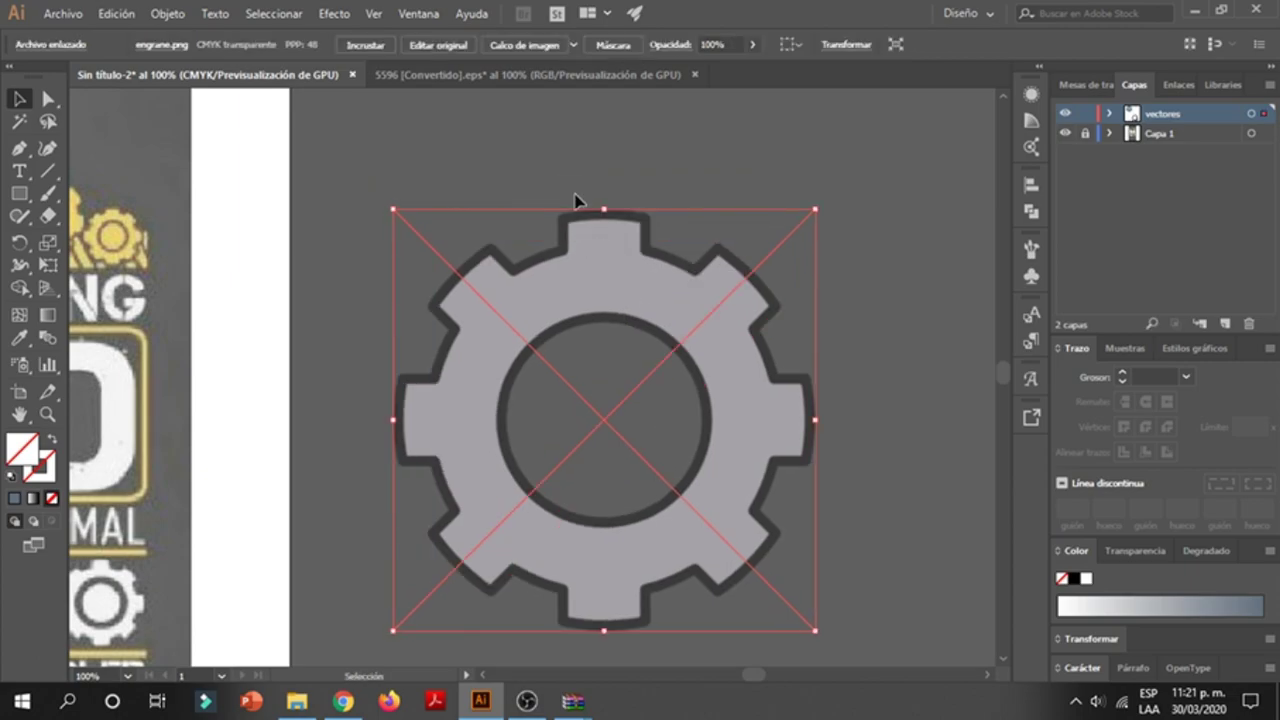
- Trace the placed gear into black-and-white vectors with Calco de imagen
left_click(532, 45)
left_click(600, 145)
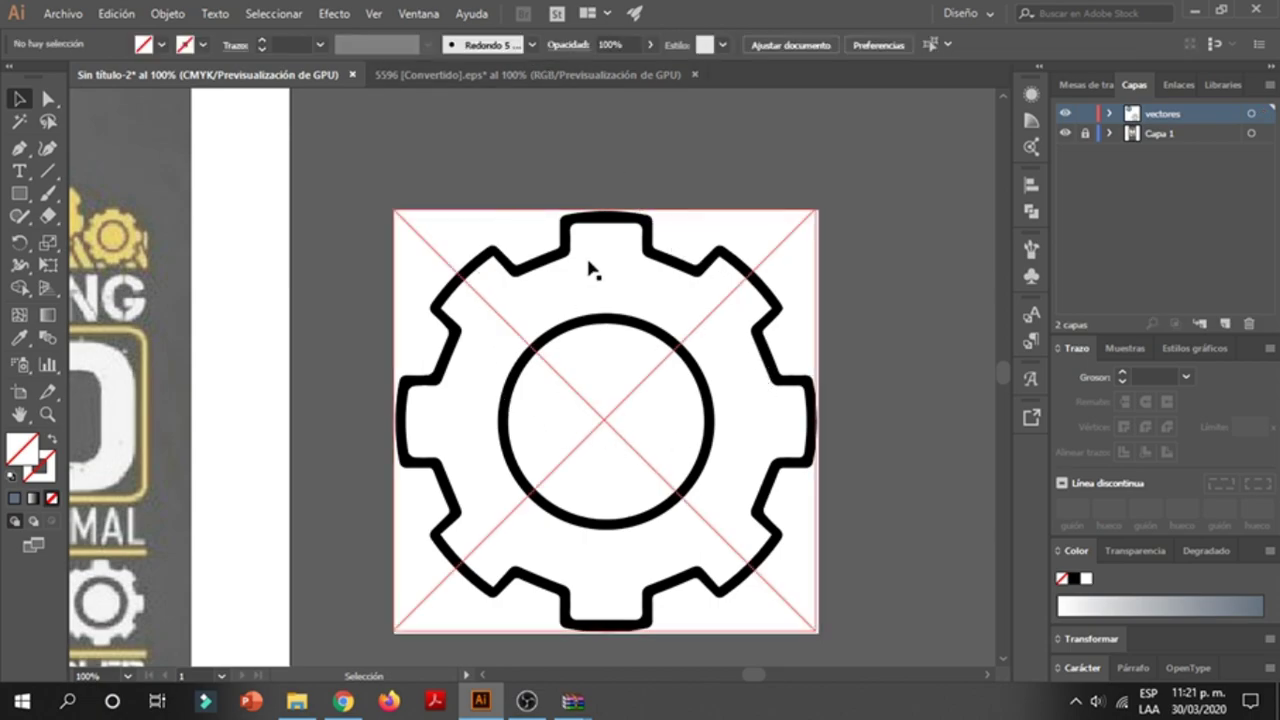
scroll(571, 262, "up", 1)
scroll(563, 277, "up", 1)
scroll(560, 290, "up", 1)
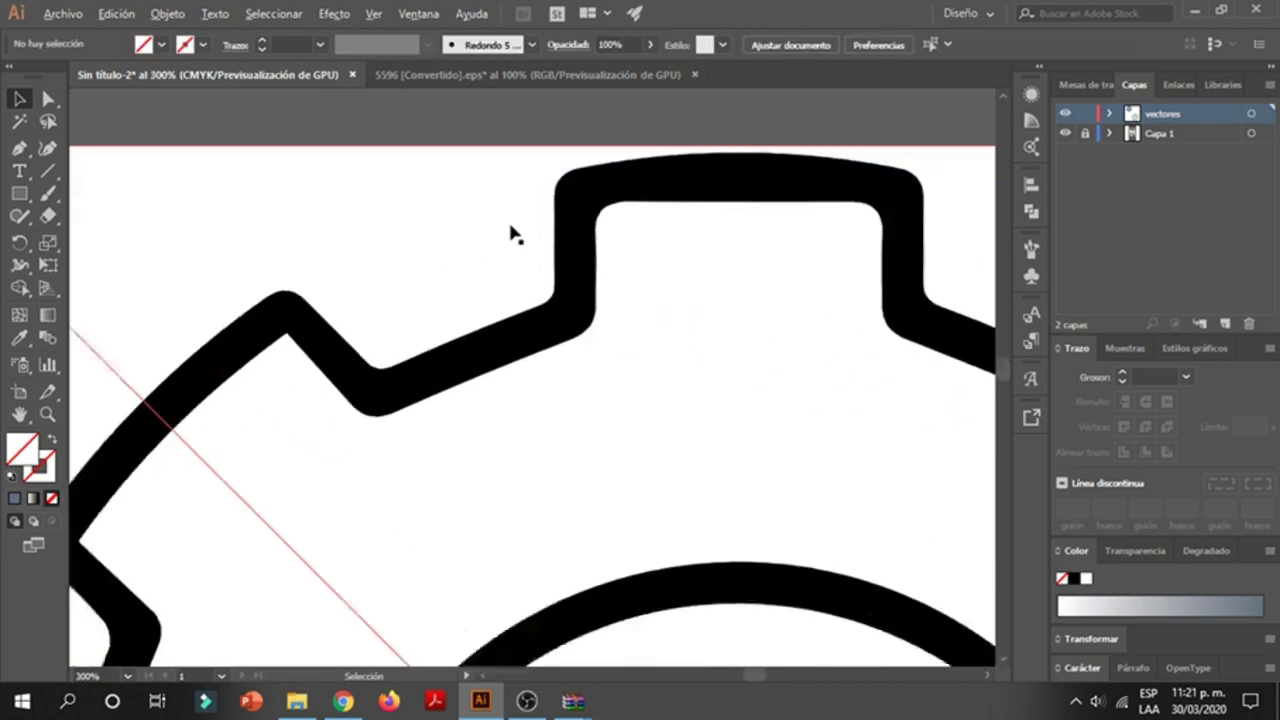
scroll(512, 234, "down", 4)
right_click(655, 297)
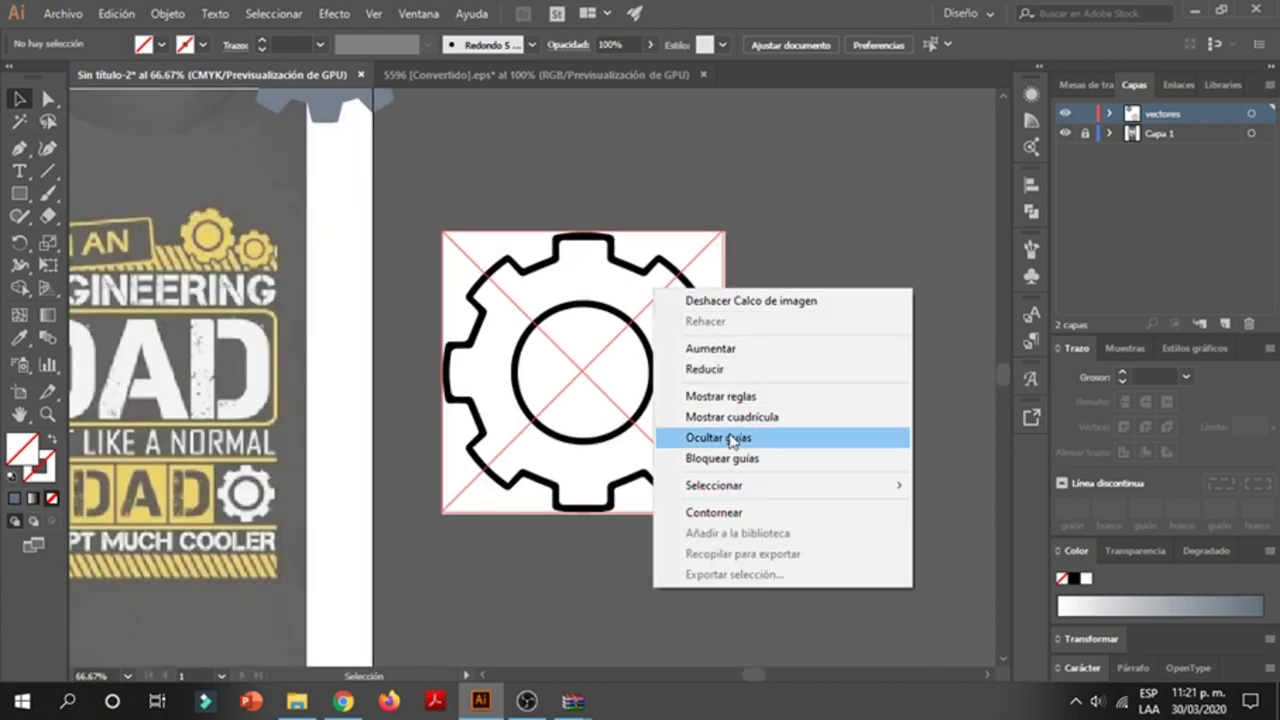
left_click(745, 195)
- Expand the traced gear with Expandir and split it via Desagrupar
left_click(714, 263)
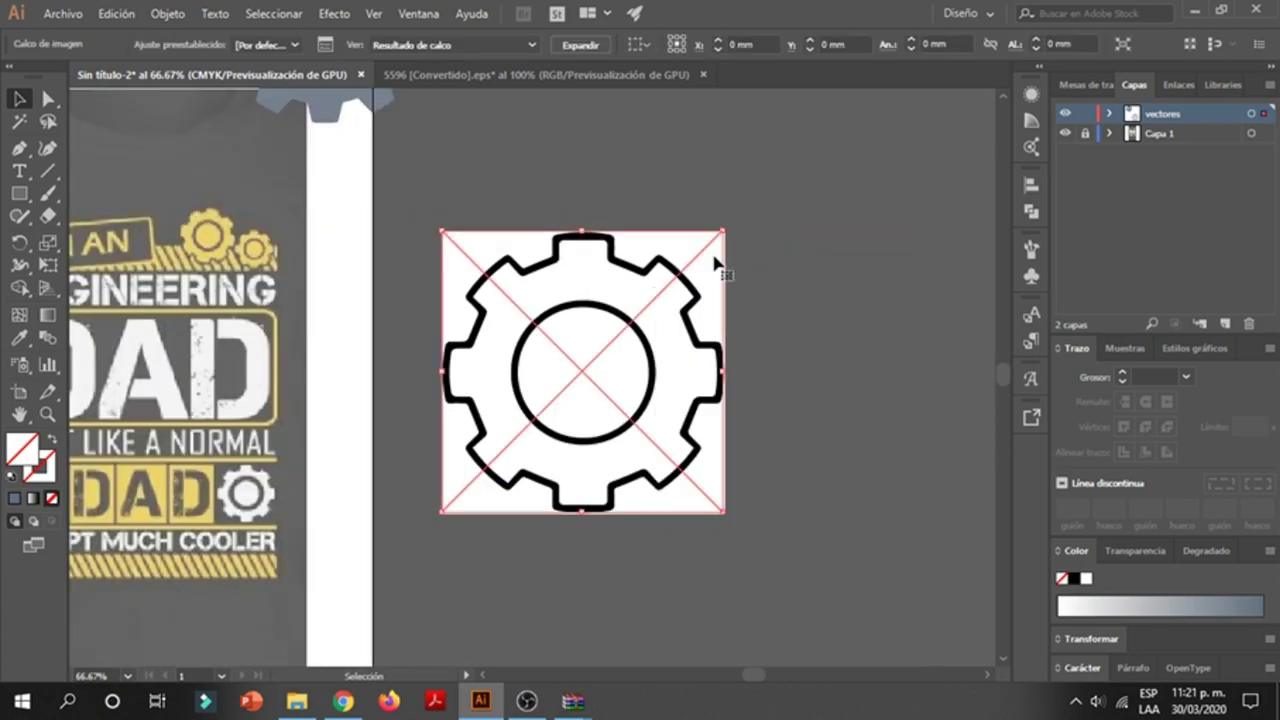
left_click(580, 45)
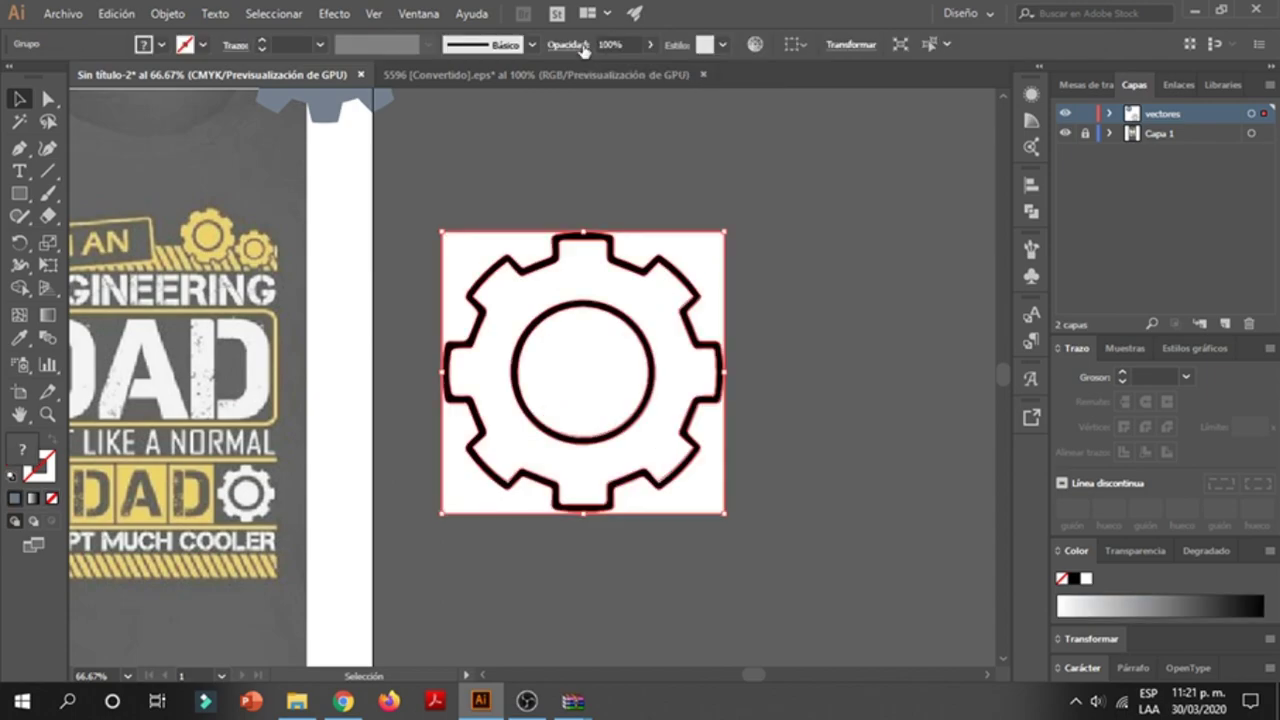
right_click(709, 263)
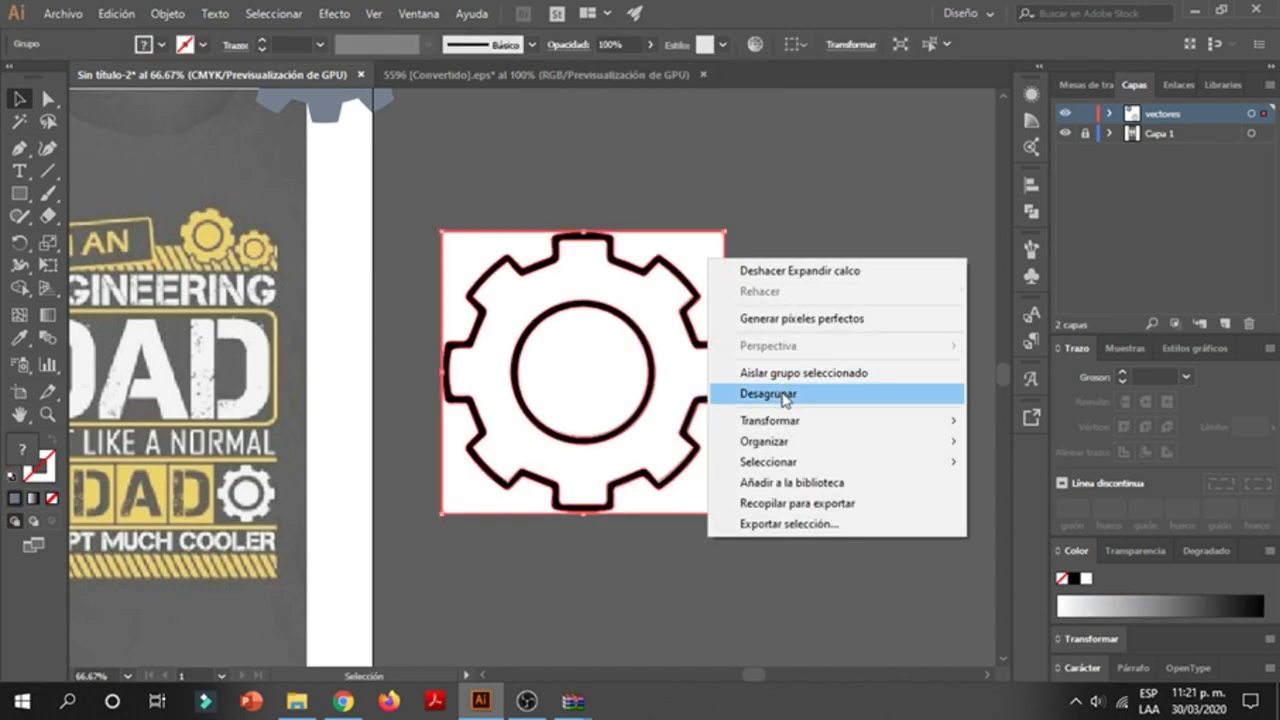
left_click(784, 396)
- Delete the gear's white fill as a test, then undo the deletion
left_click(723, 271)
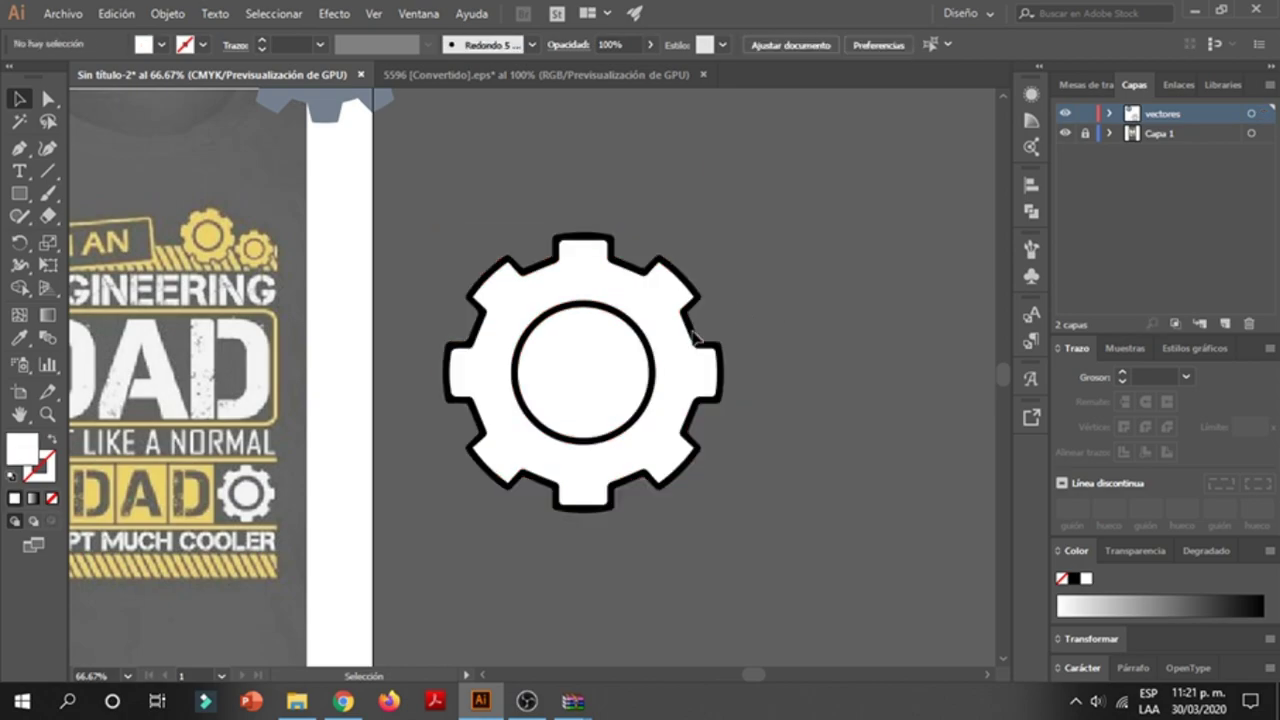
left_click(680, 358)
key("Delete")
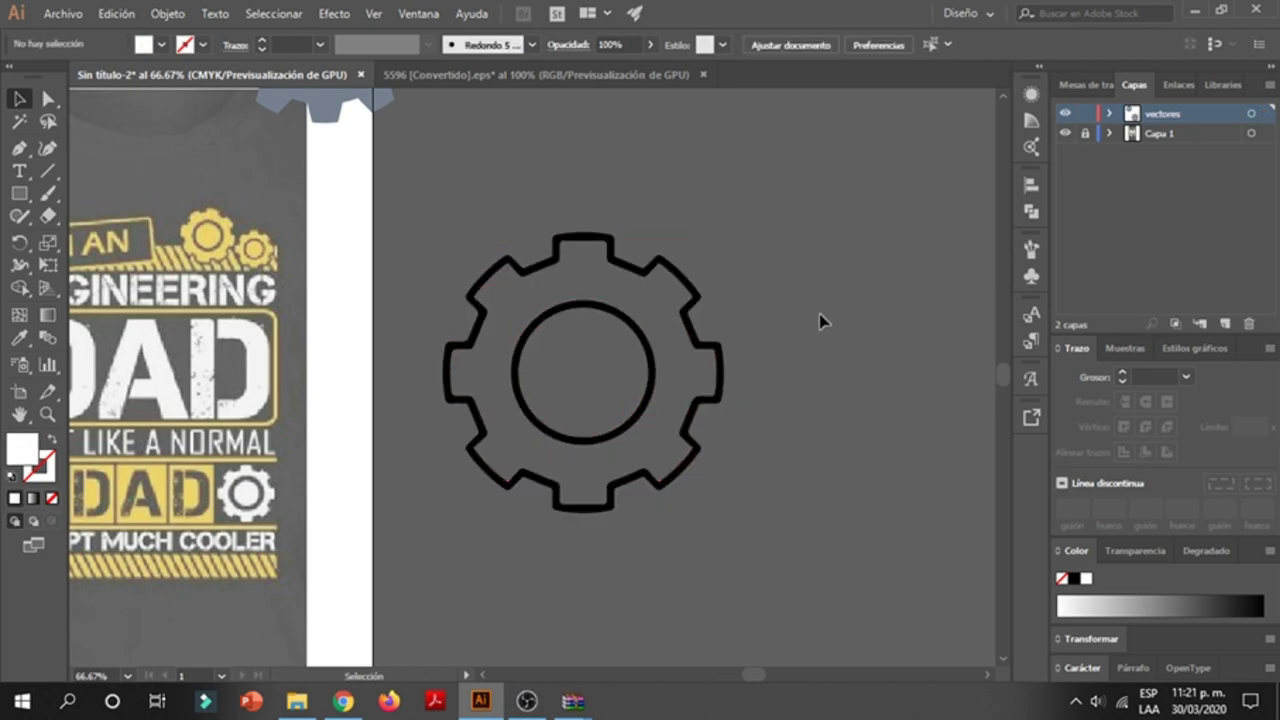
key("ctrl+z")
left_click(786, 388)
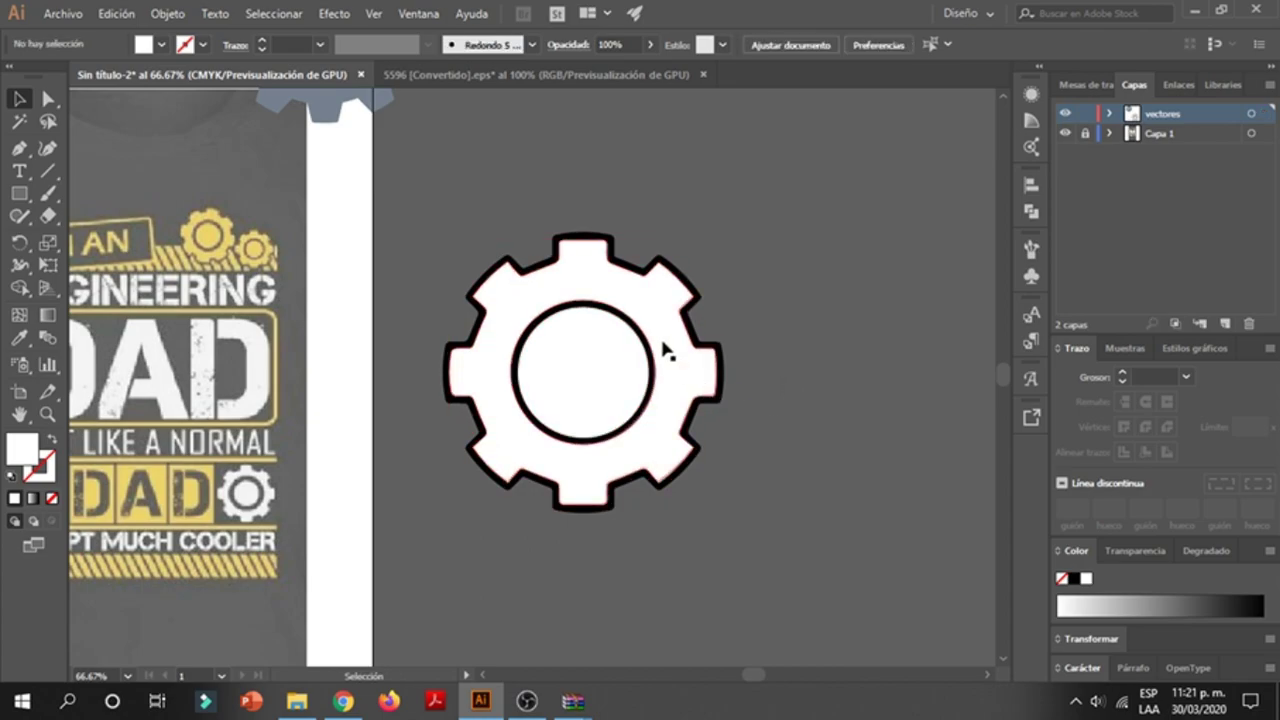
- Zoom in on the gear and delete the white fill shape inside it
scroll(637, 290, "up", 3)
scroll(605, 262, "up", 1)
scroll(514, 217, "up", 2)
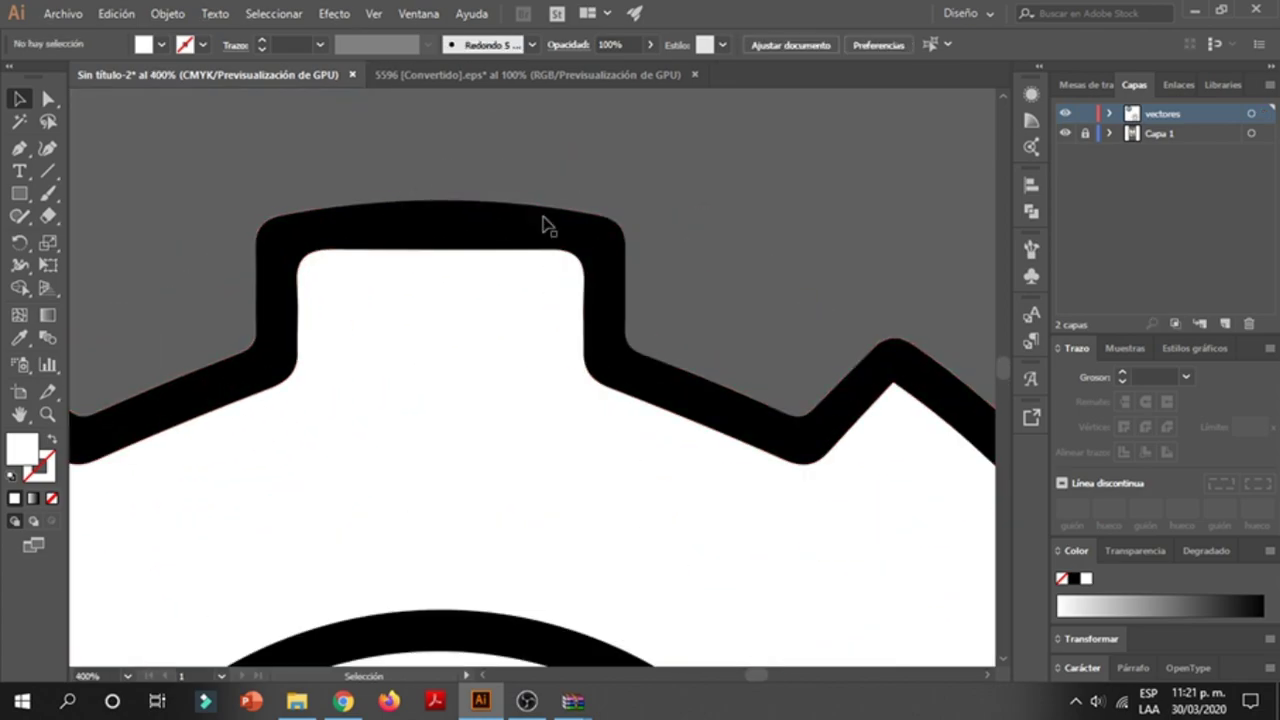
scroll(546, 223, "down", 3)
scroll(590, 230, "down", 1)
scroll(636, 220, "down", 3)
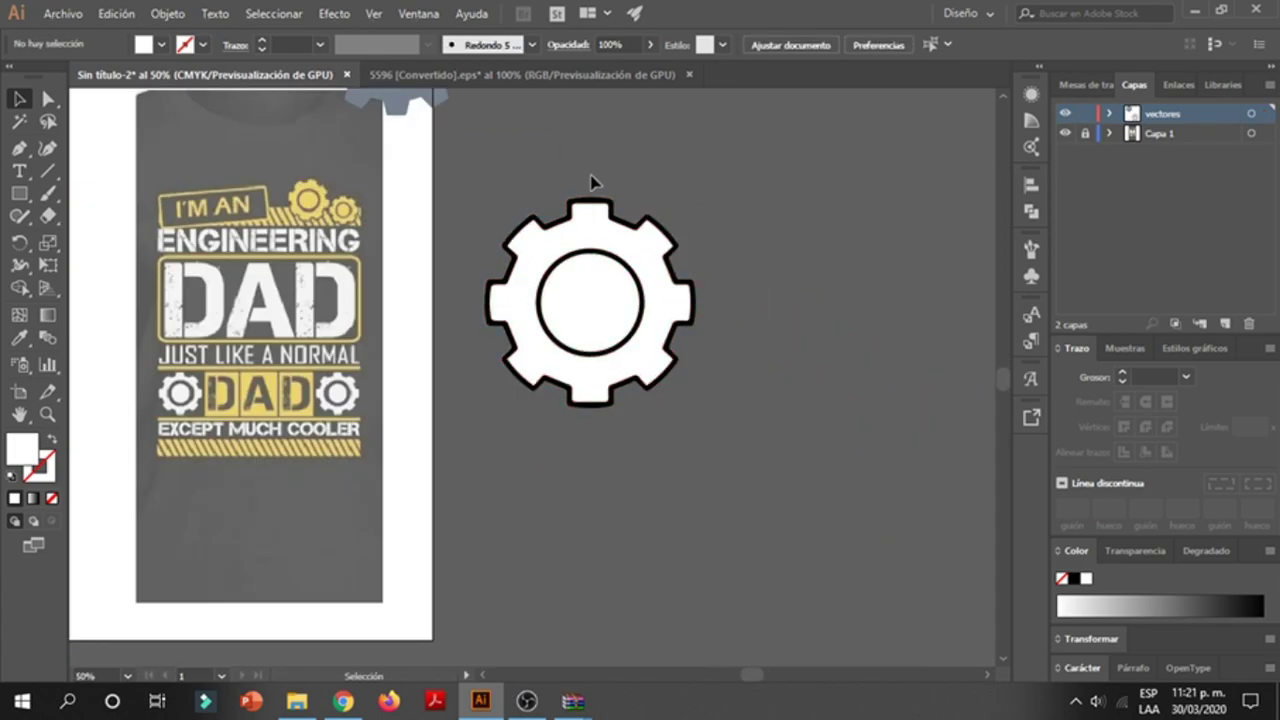
scroll(595, 190, "up", 1)
scroll(617, 271, "up", 2)
scroll(585, 306, "up", 1)
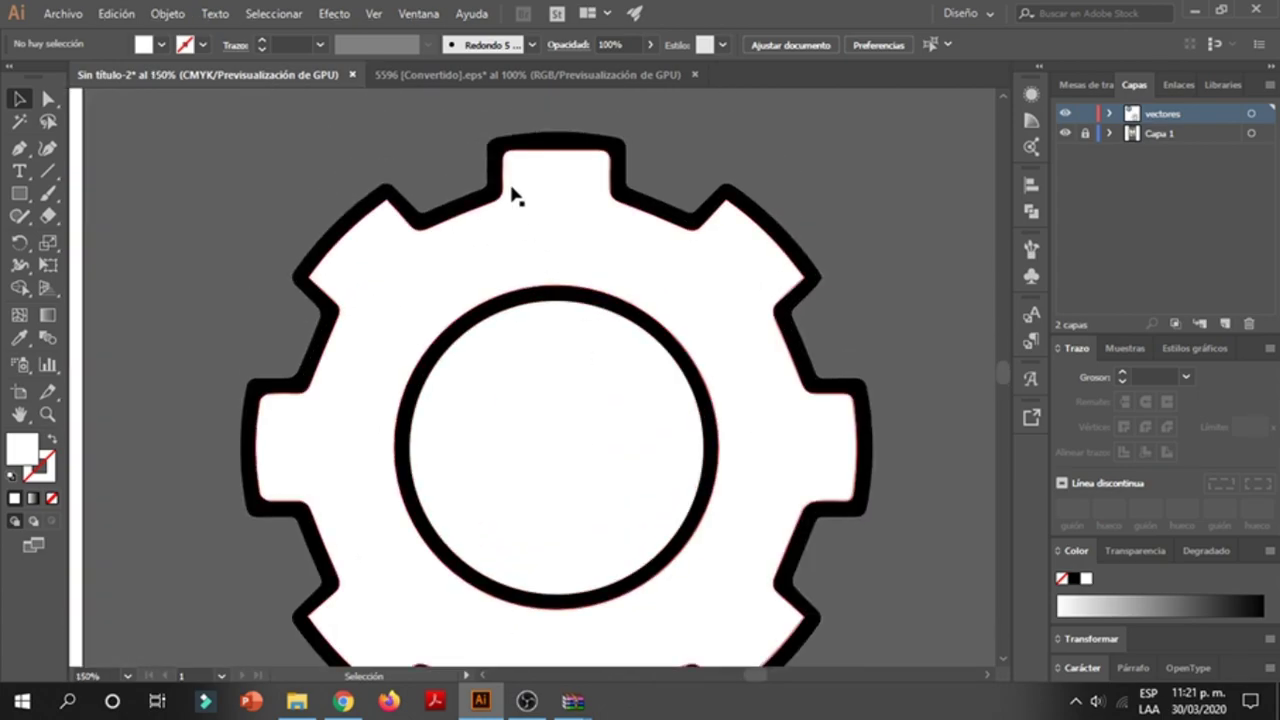
scroll(511, 194, "up", 1)
scroll(526, 157, "up", 1)
scroll(480, 189, "up", 2)
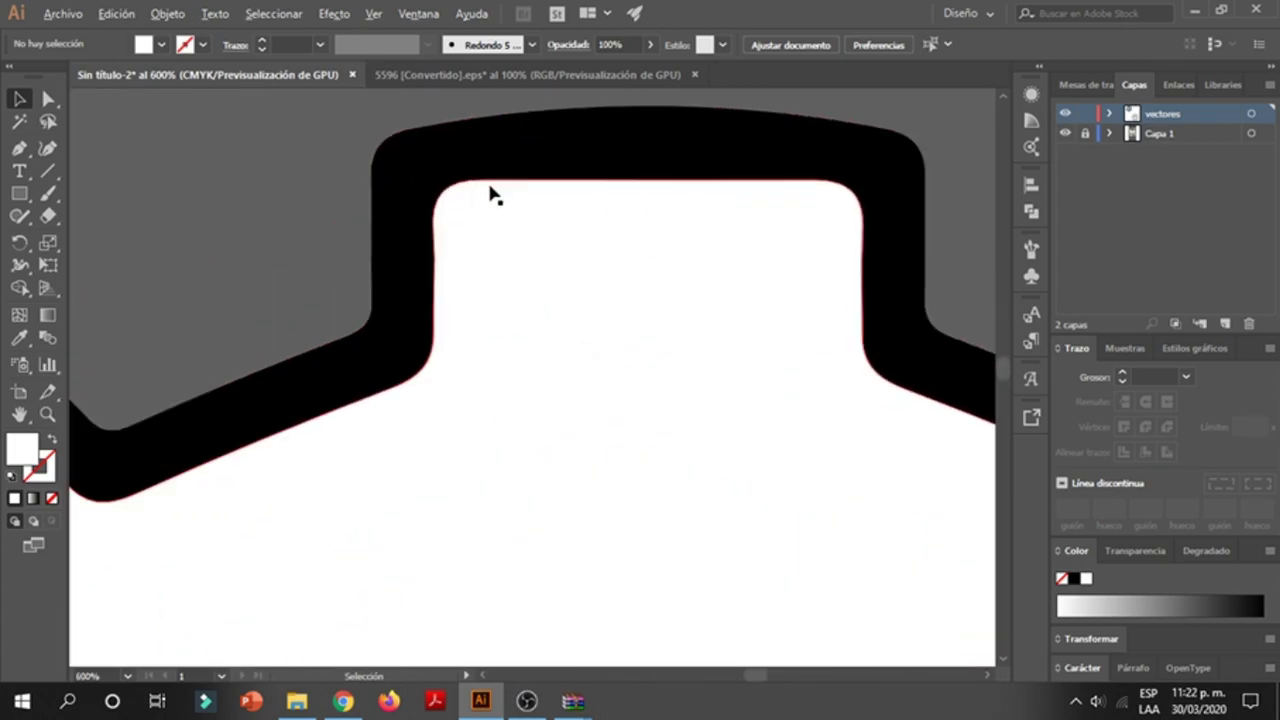
scroll(485, 240, "down", 1)
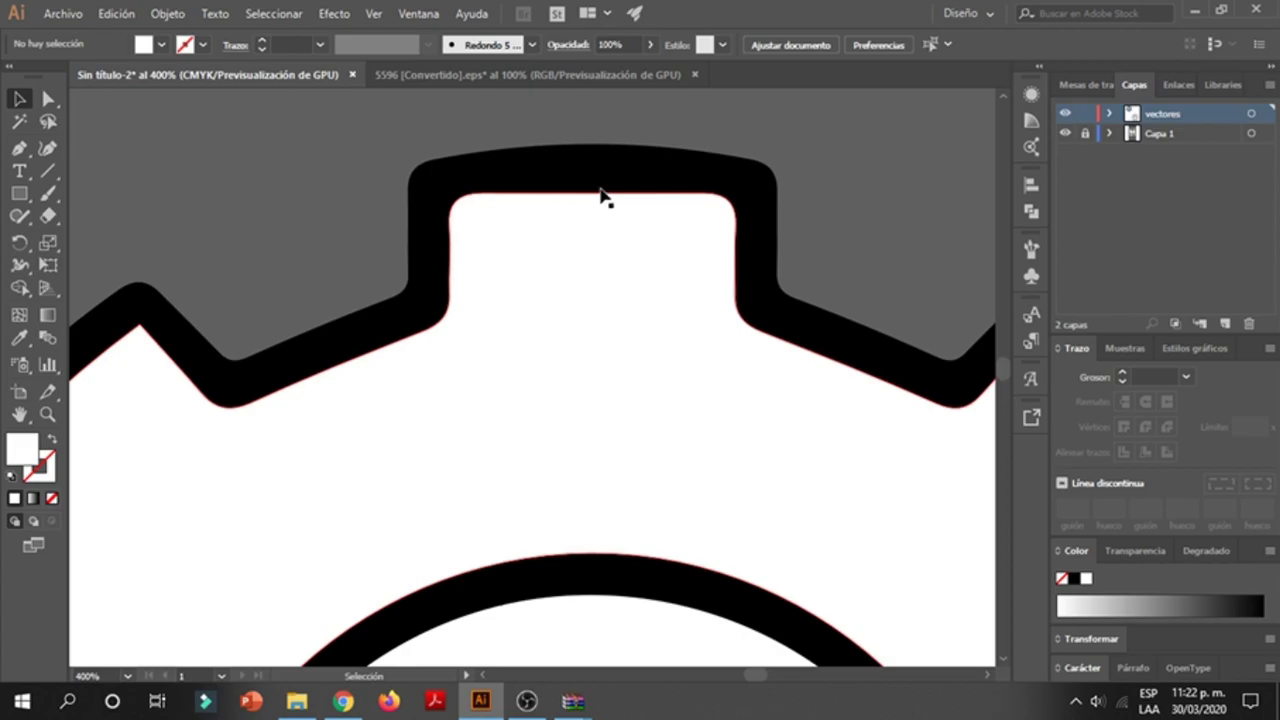
scroll(514, 220, "down", 1)
scroll(470, 195, "down", 1)
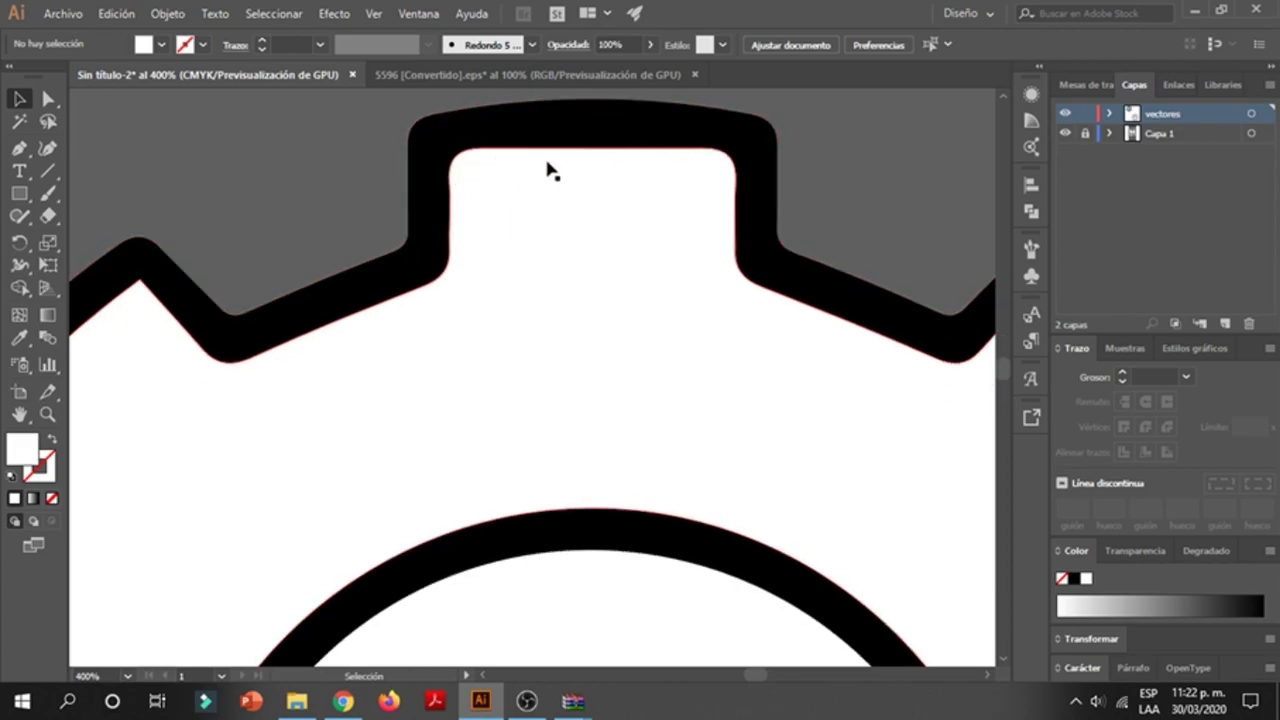
left_click(555, 201)
key("Delete")
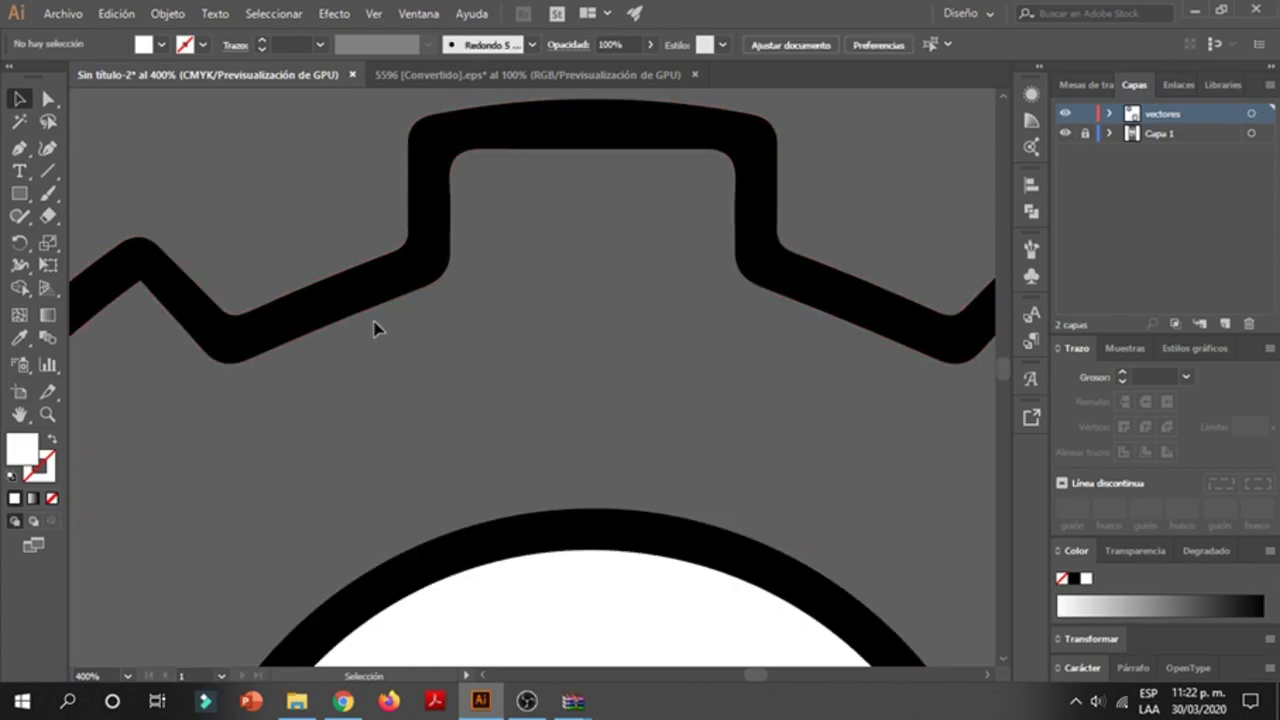
- Delete the gear's white inner circle fill
scroll(286, 360, "up", 1)
scroll(246, 286, "up", 1)
scroll(243, 278, "up", 1)
scroll(243, 278, "down", 1)
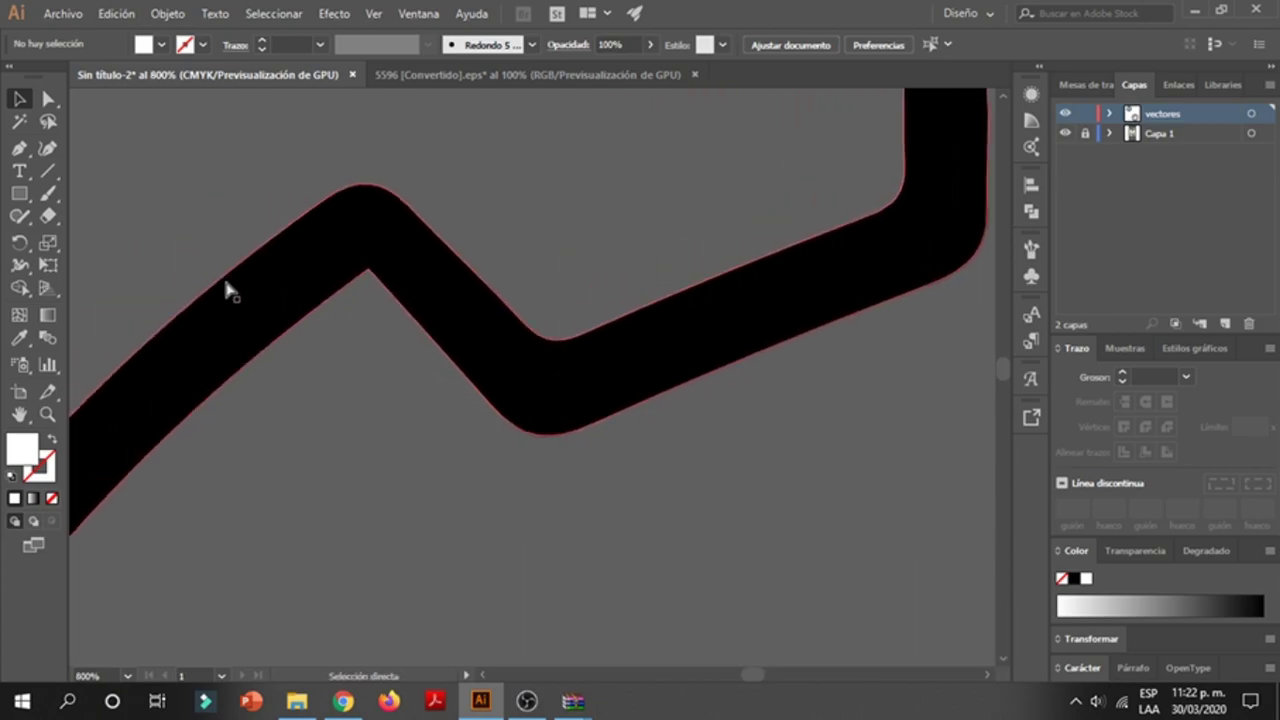
scroll(420, 250, "down", 1)
scroll(452, 274, "down", 1)
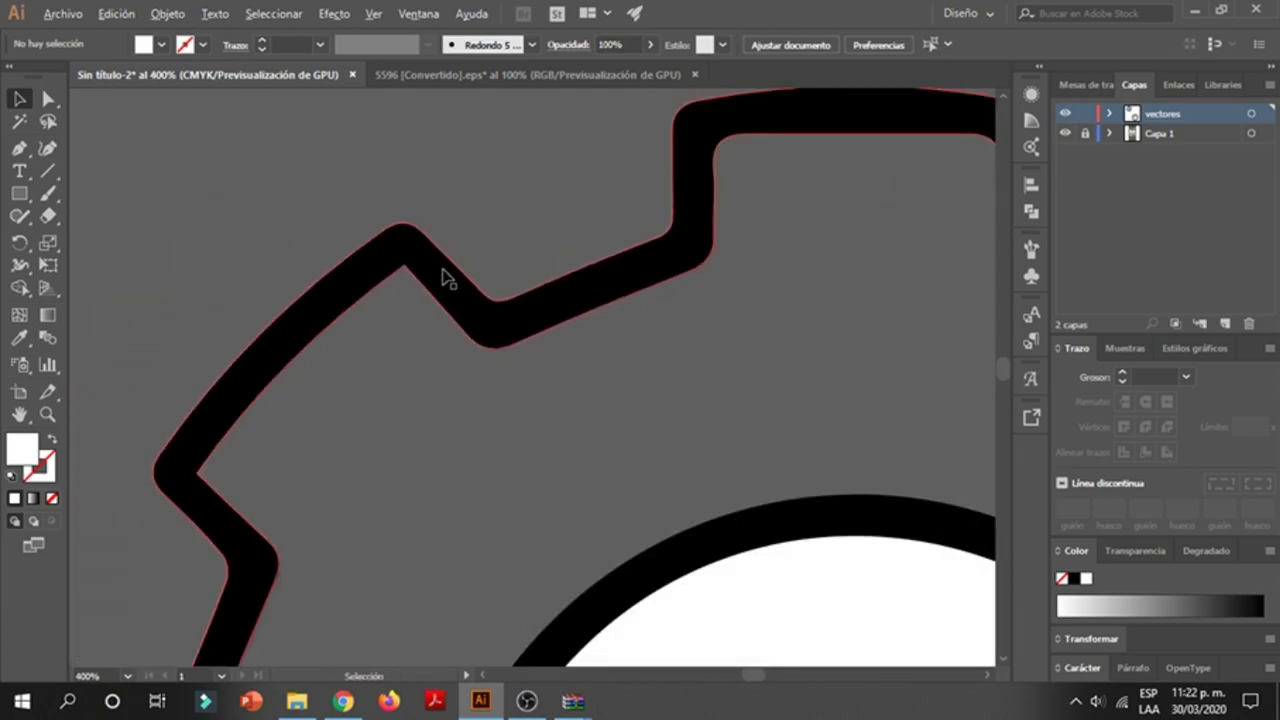
scroll(260, 420, "down", 2)
scroll(330, 370, "down", 3)
scroll(300, 410, "left", 3)
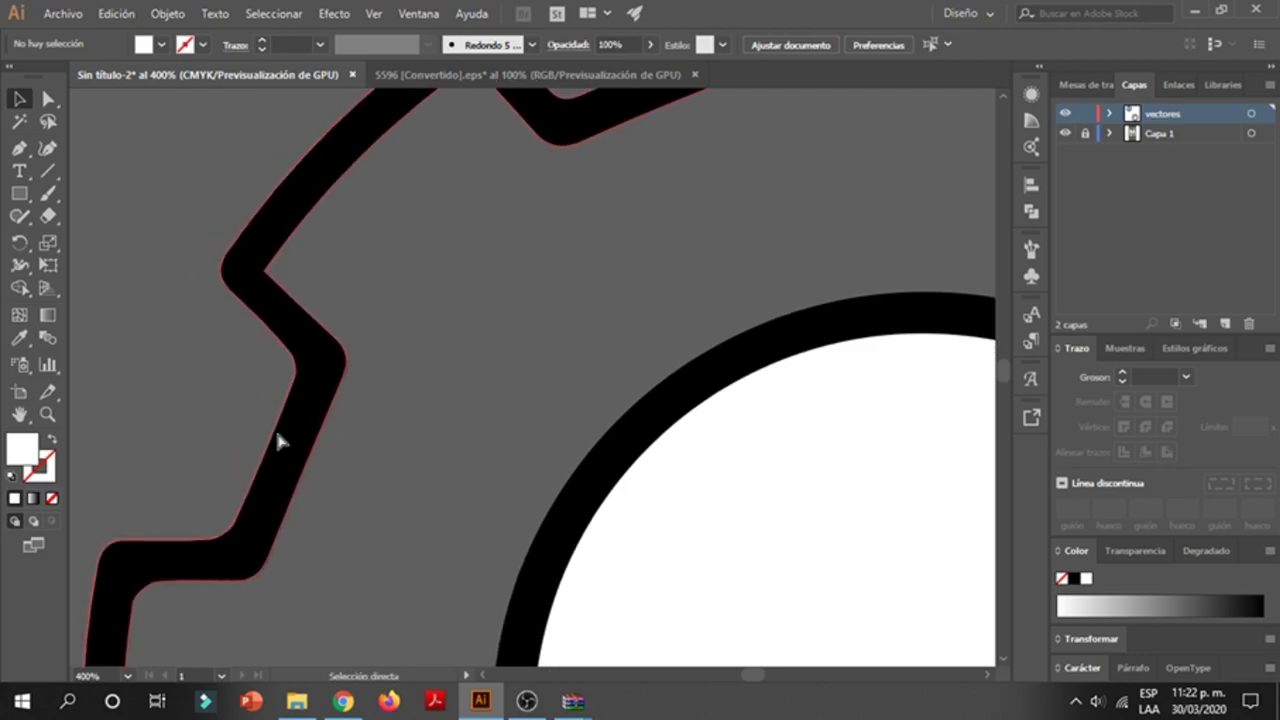
scroll(340, 370, "left", 2)
scroll(480, 350, "down", 2)
scroll(573, 395, "down", 2)
left_click(497, 397)
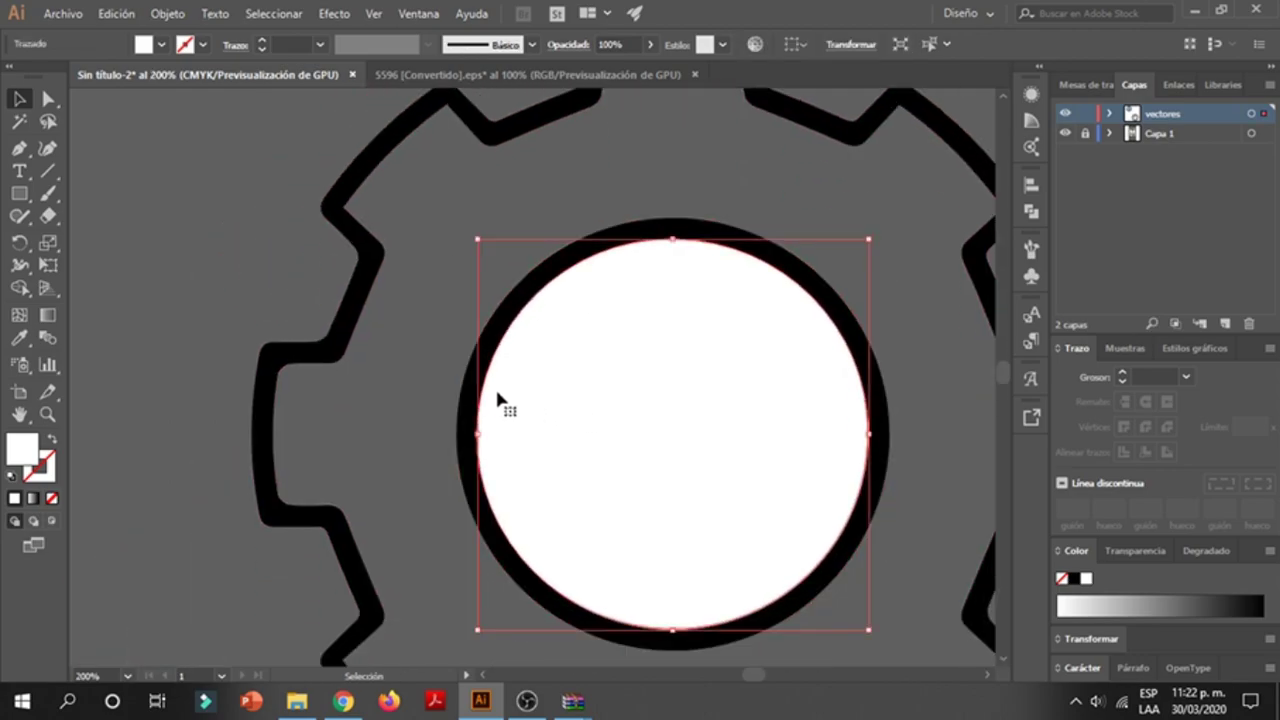
key("Delete")
- Inspect the remaining black gear outlines, marquee-selecting them and then deselecting
scroll(740, 560, "up", 1)
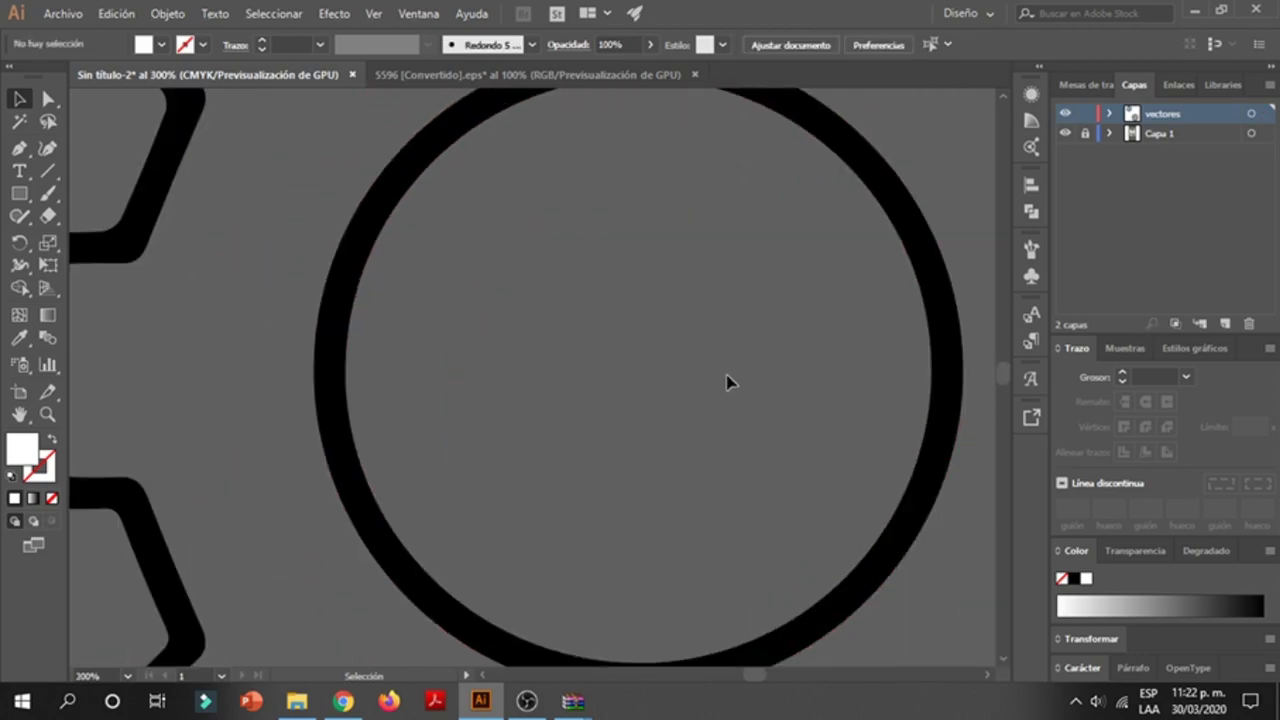
scroll(515, 330, "down", 3)
scroll(320, 460, "up", 4)
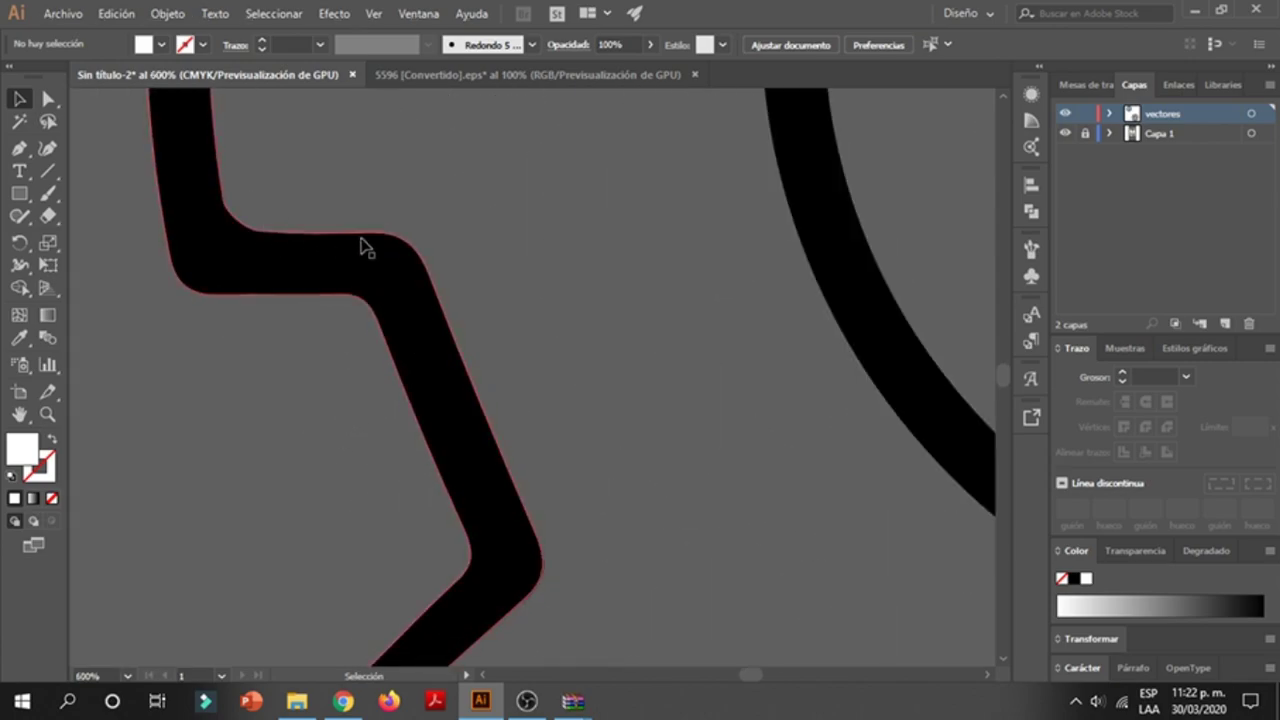
scroll(507, 388, "down", 1)
scroll(507, 388, "down", 2)
scroll(623, 380, "up", 3)
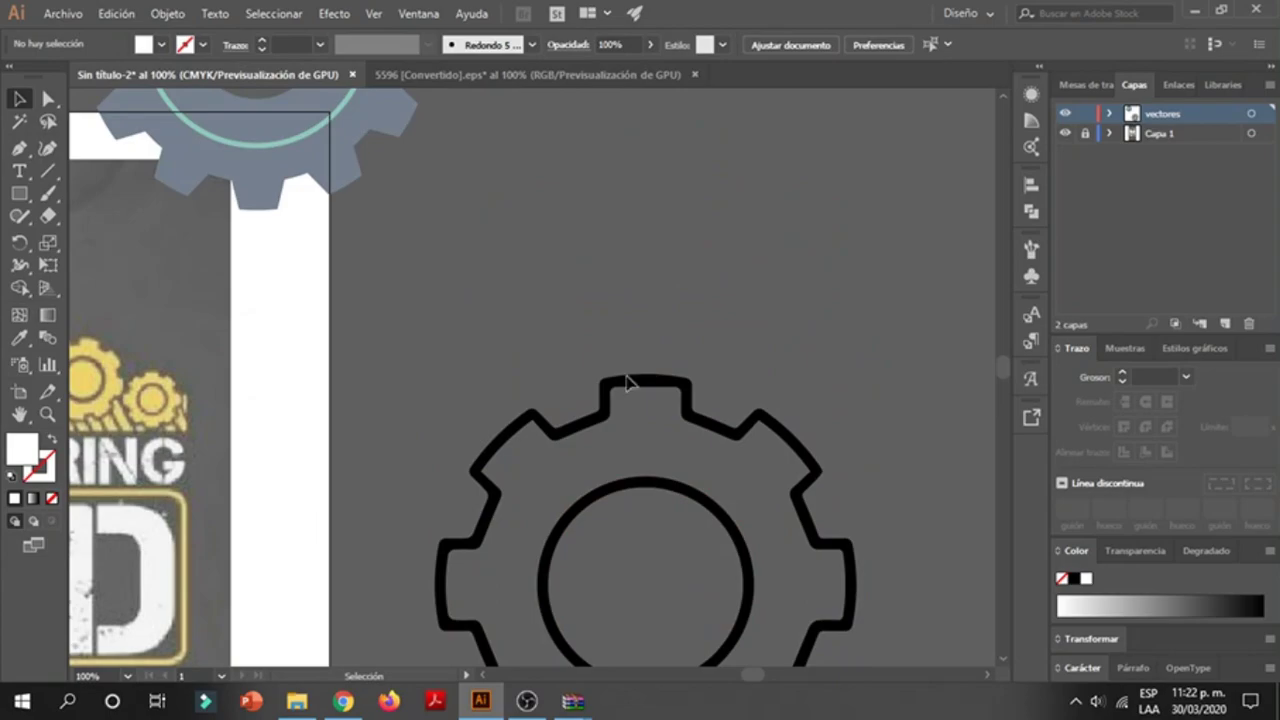
scroll(393, 325, "up", 3)
scroll(209, 263, "left", 2)
scroll(209, 263, "up", 1)
scroll(194, 366, "up", 2)
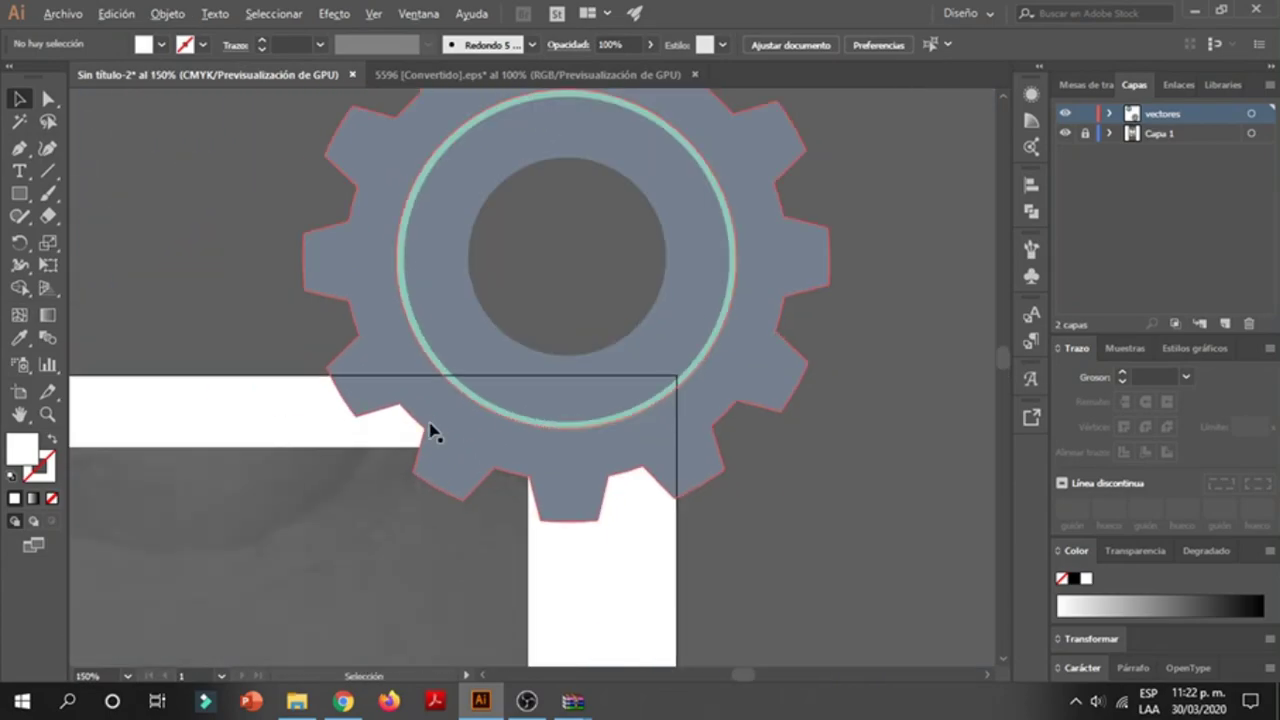
scroll(431, 434, "down", 3)
scroll(598, 523, "up", 1)
scroll(543, 263, "down", 1)
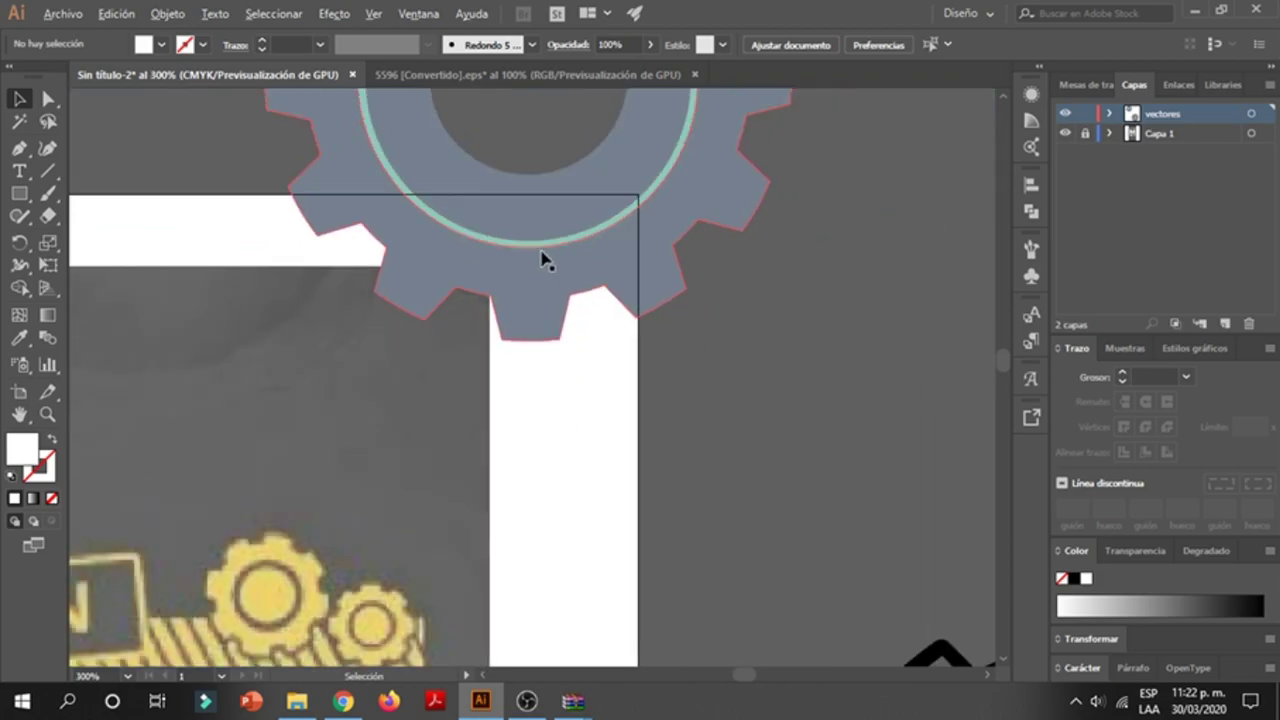
scroll(637, 290, "down", 3)
scroll(637, 290, "down", 1)
left_click_drag(820, 357, 605, 513)
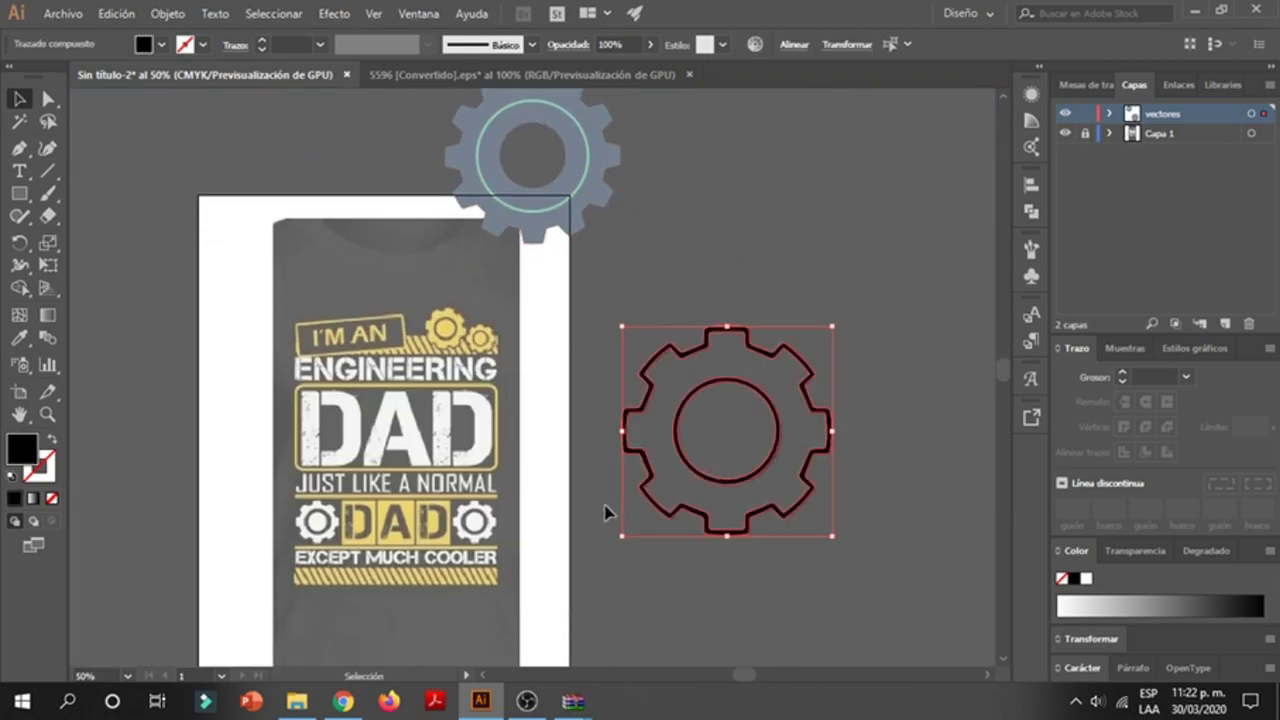
right_click(755, 260)
left_click(708, 257)
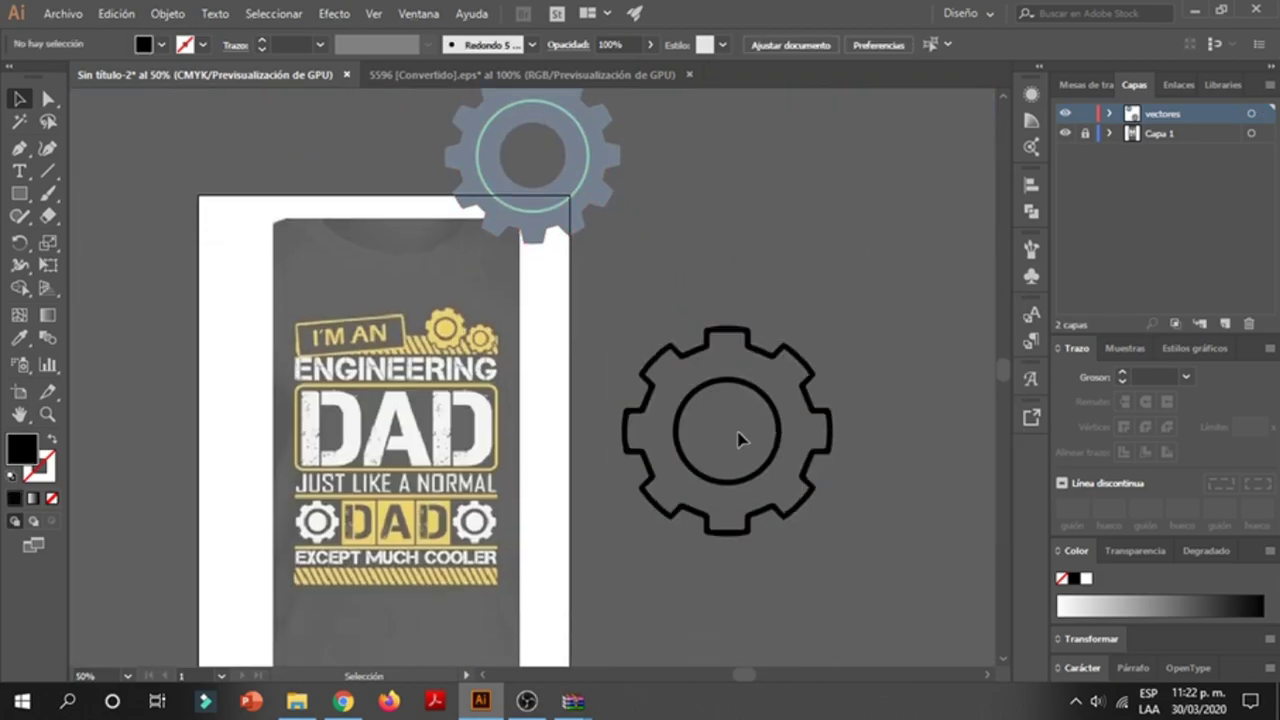
- Zoom around the outline gear, then select all artwork
scroll(790, 505, "up", 3)
scroll(688, 420, "down", 2)
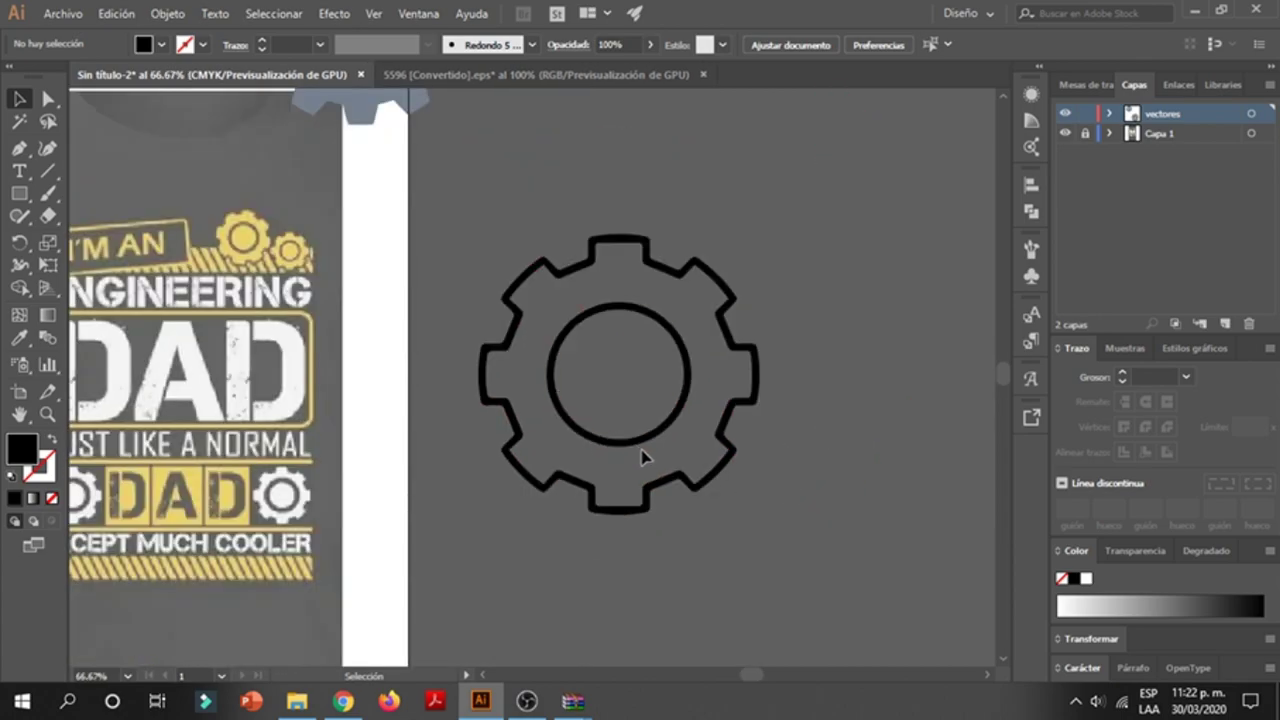
scroll(655, 457, "up", 1)
scroll(631, 411, "up", 1)
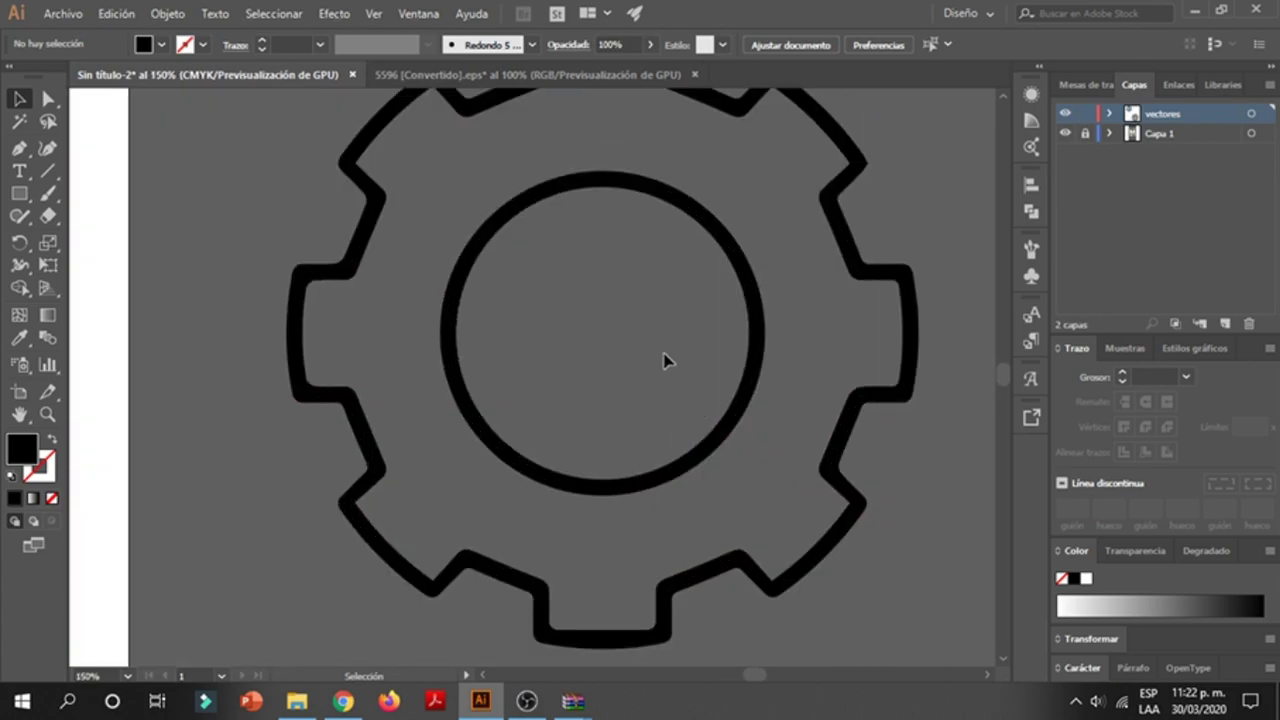
scroll(612, 384, "down", 1)
scroll(617, 412, "down", 1)
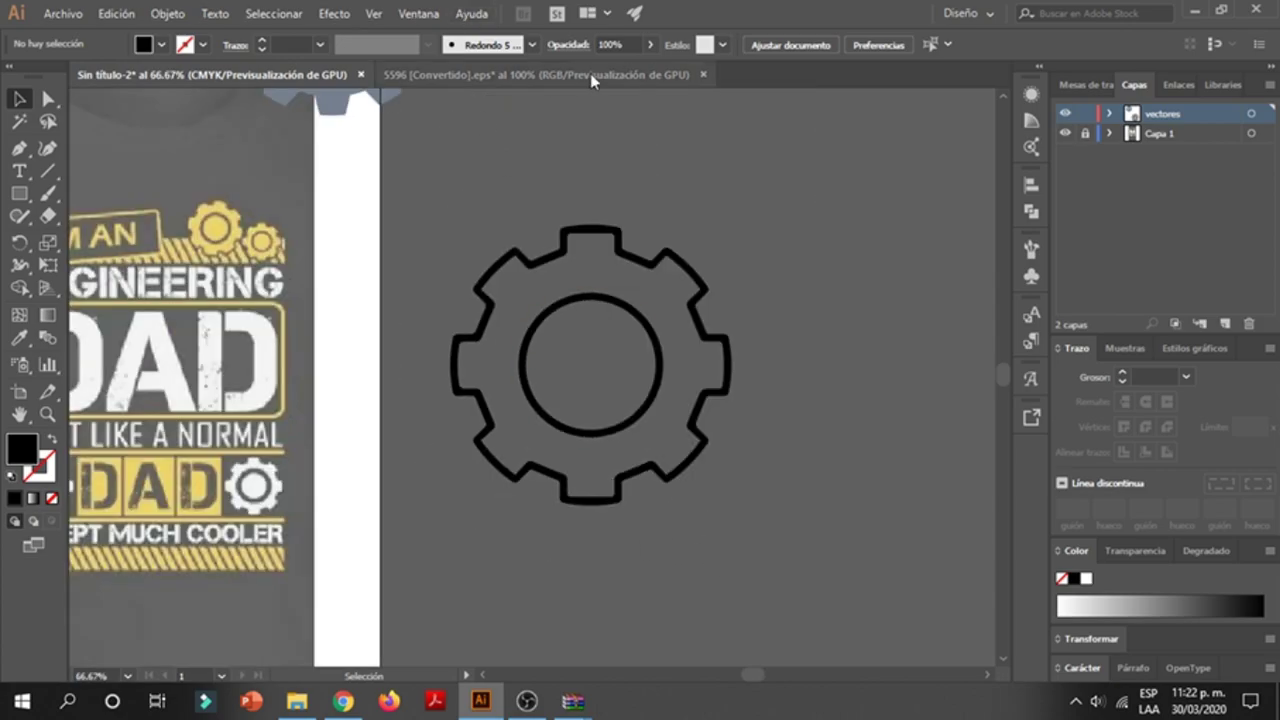
scroll(549, 125, "up", 2)
scroll(556, 252, "left", 2)
scroll(570, 266, "up", 1)
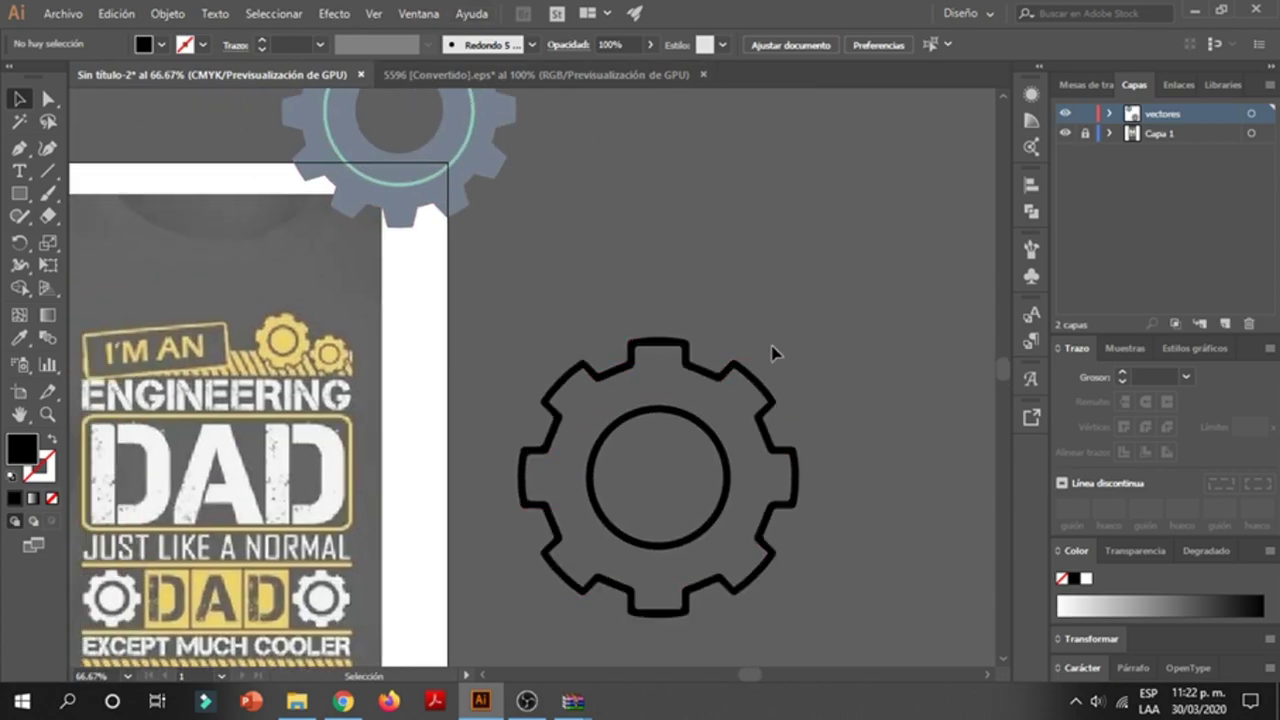
key("ctrl+a")
- Select the original engrane.png gear image and move it up beside the shirt
key("d")
left_click(828, 292)
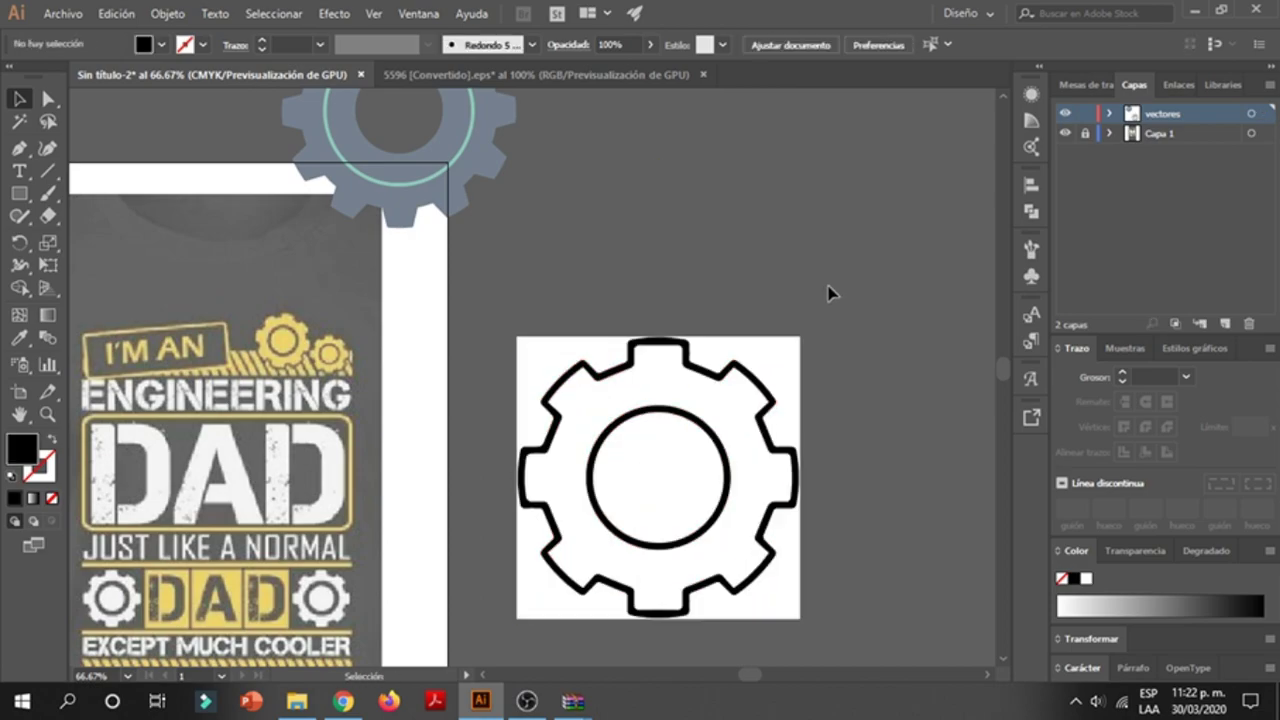
key("ctrl+a")
key("a")
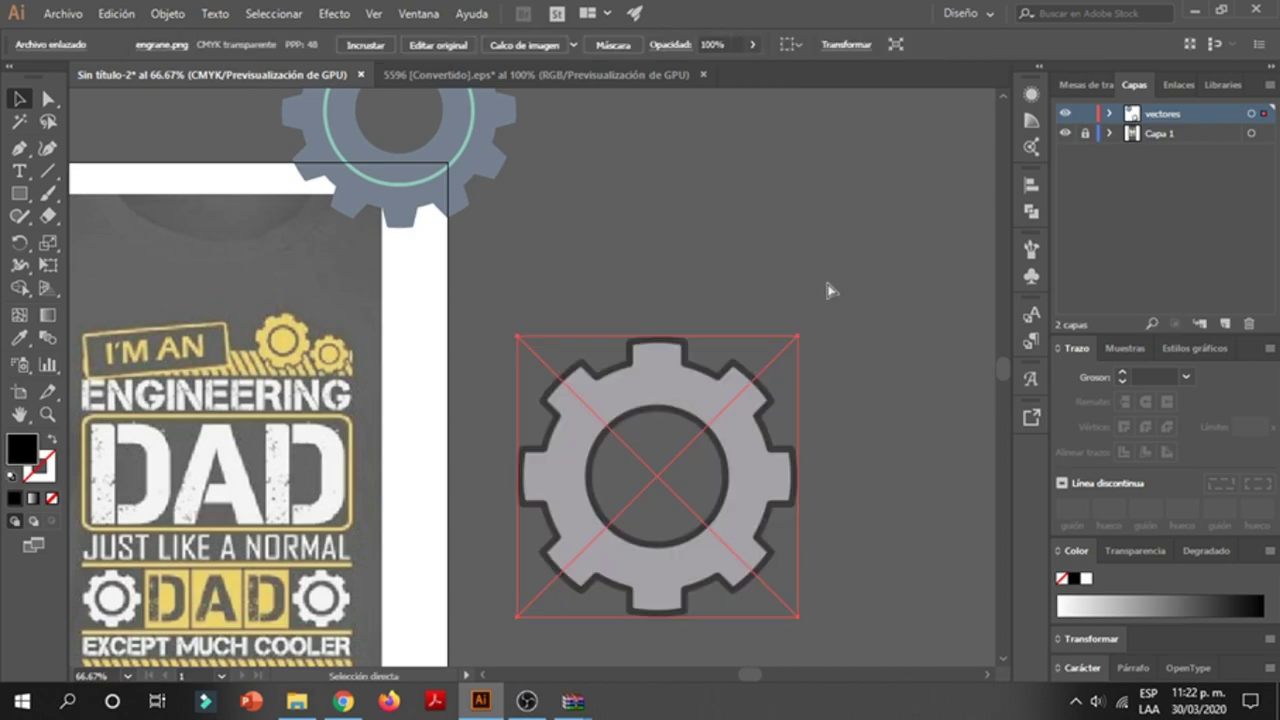
key("v")
left_click_drag(703, 407, 730, 272)
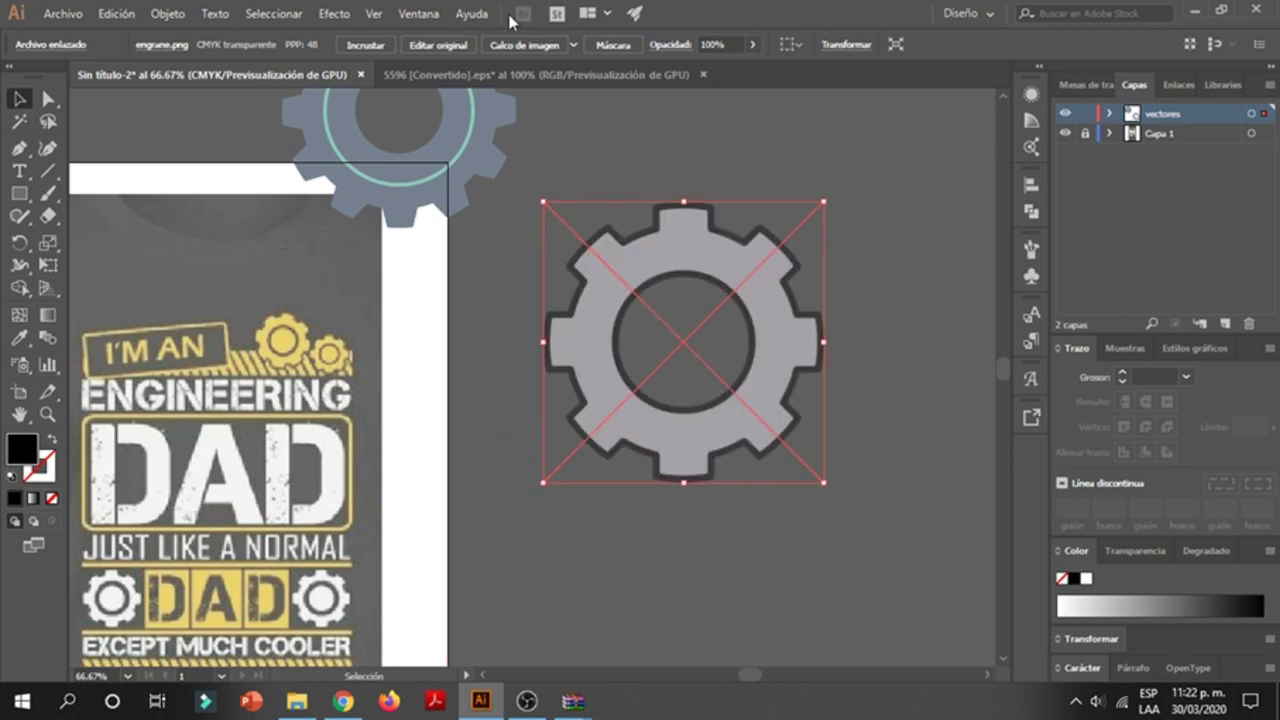
- Trace the gear with the 3 colores preset, inspect it, then undo the trace
left_click(575, 44)
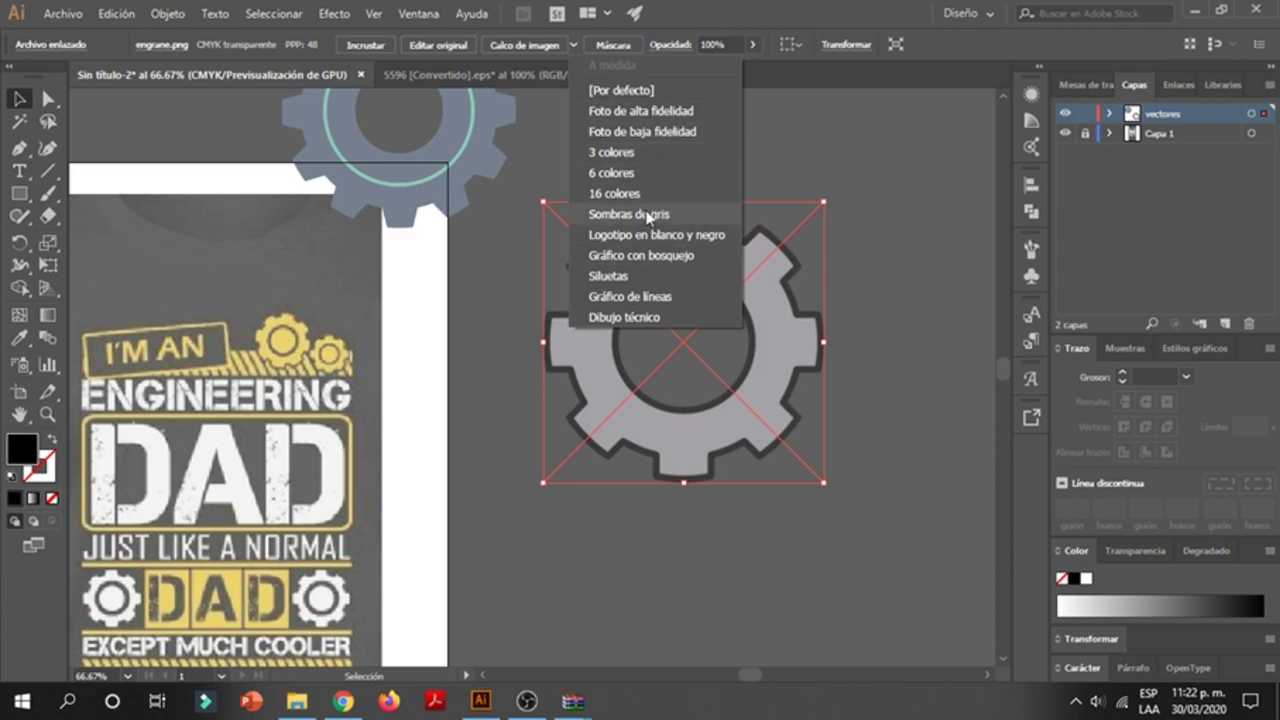
left_click(638, 153)
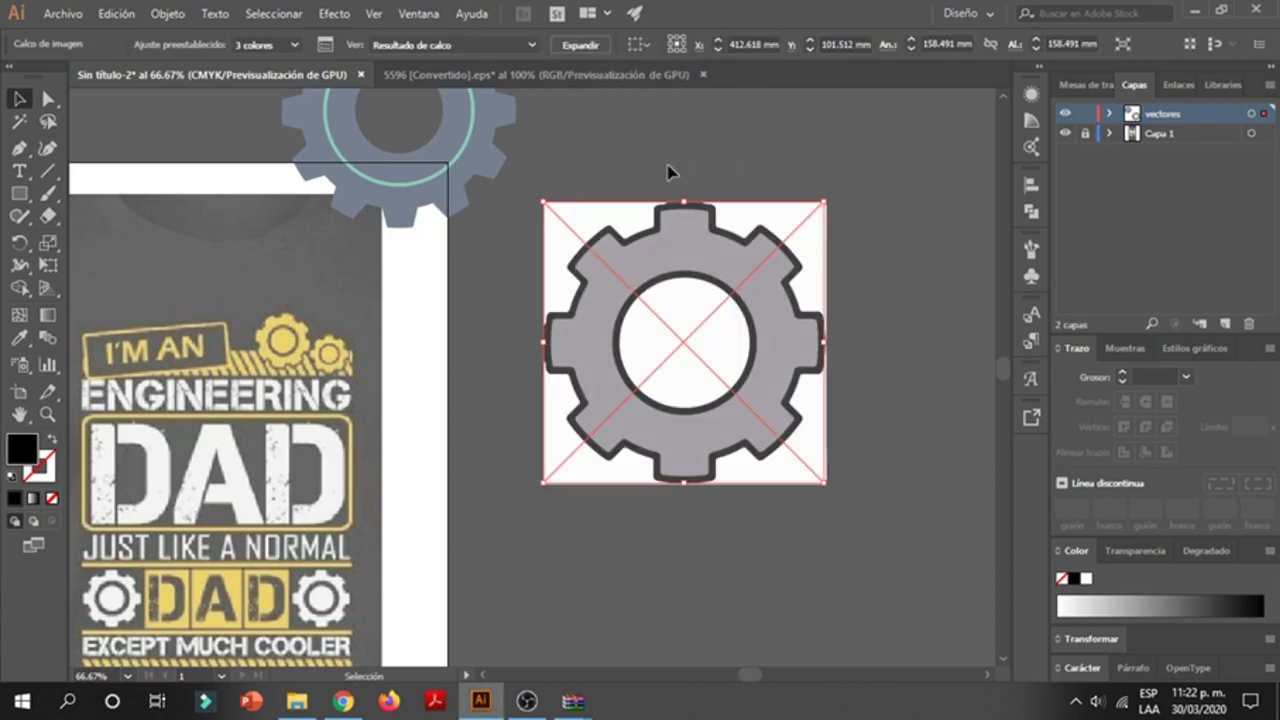
left_click(728, 160)
scroll(866, 345, "up", 3)
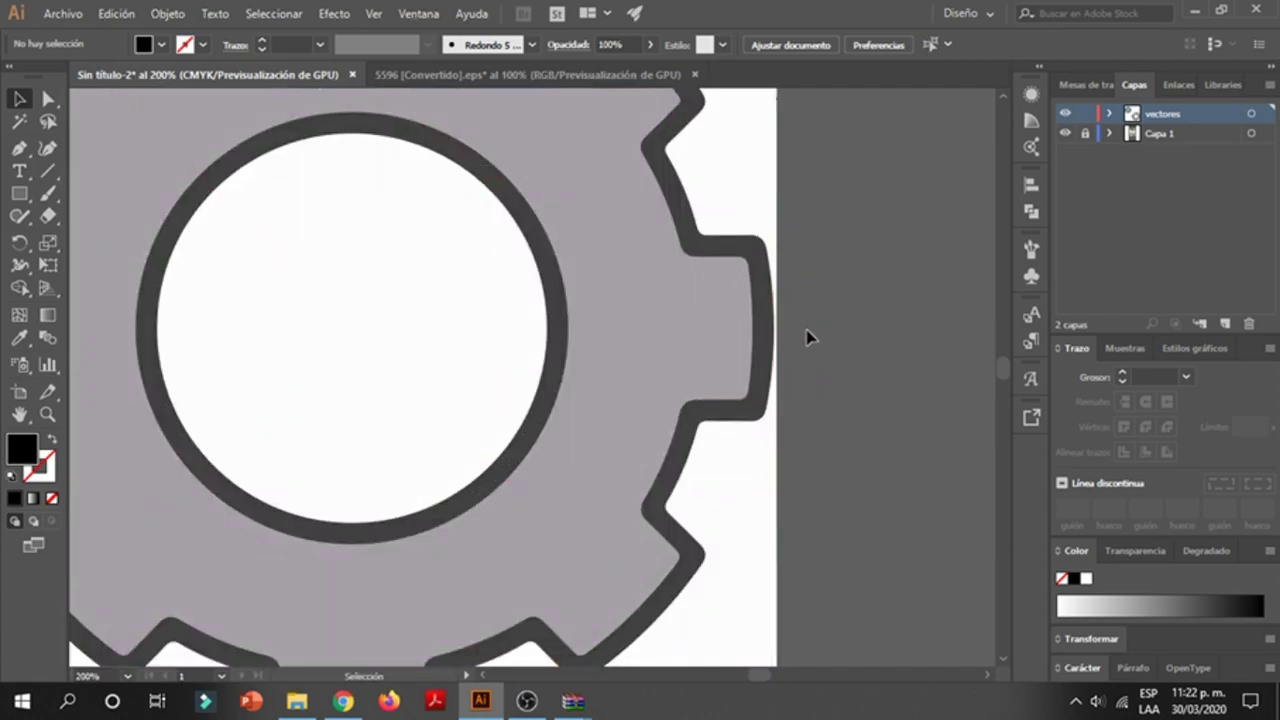
scroll(806, 336, "down", 1)
scroll(806, 336, "down", 1)
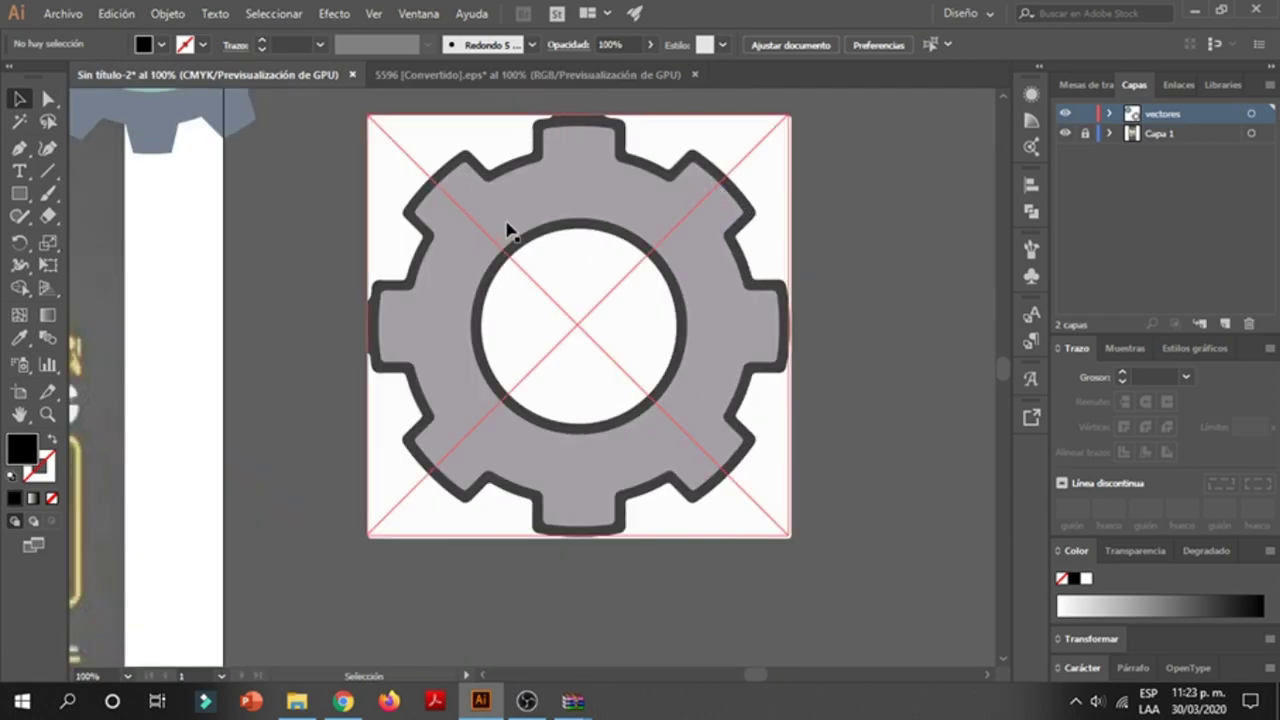
key("ctrl+z")
key("ctrl+z")
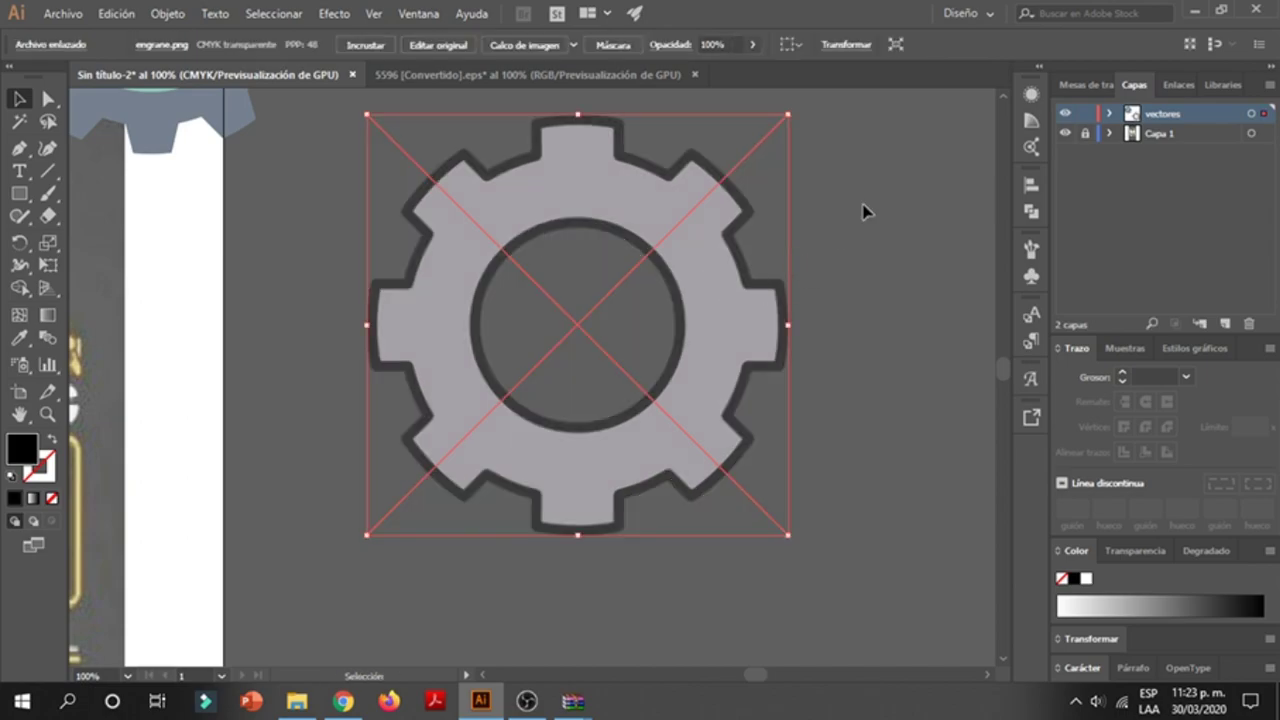
- Trace the gear with the Por defecto preset, undo it, and dismiss the presets list
left_click(573, 45)
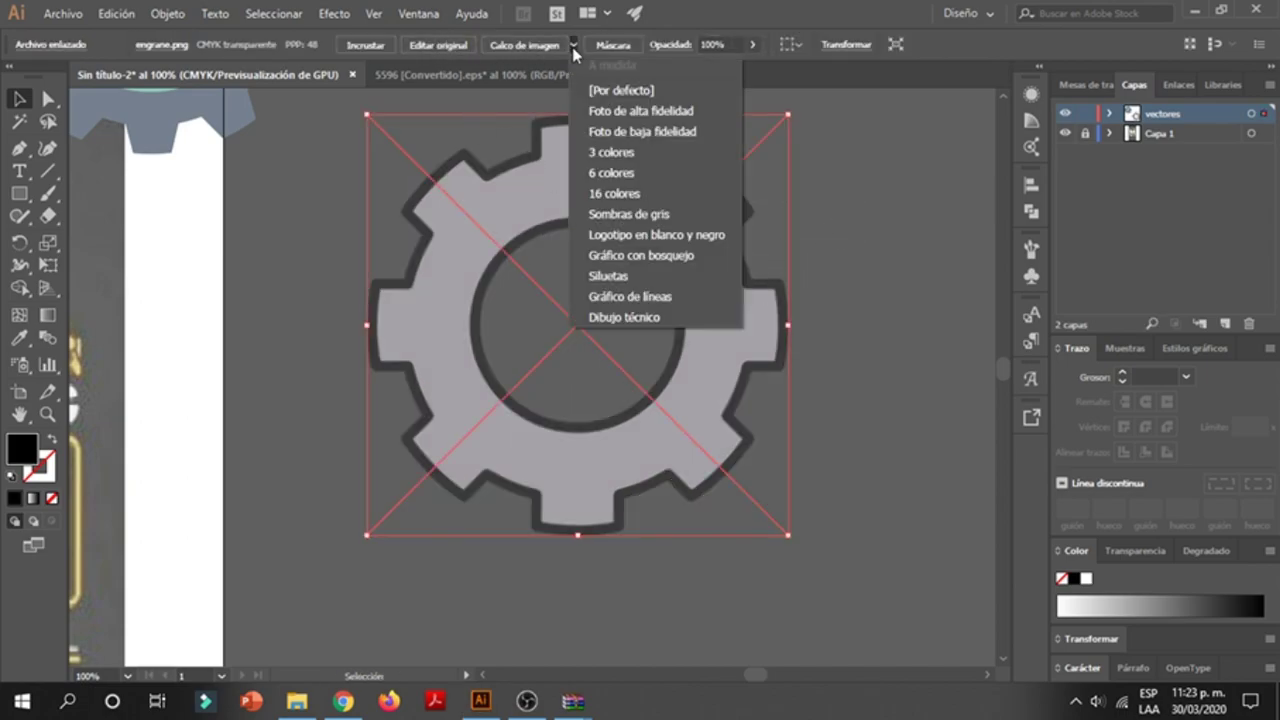
left_click(608, 90)
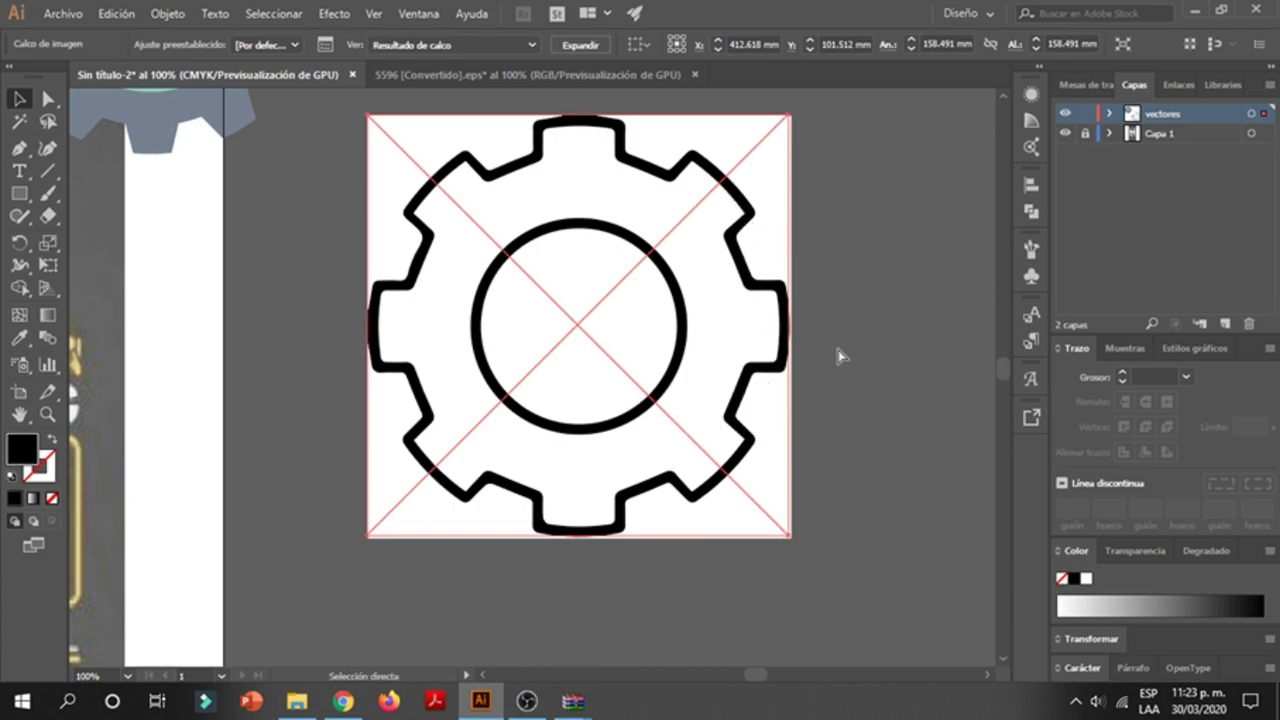
key("ctrl+z")
left_click(573, 45)
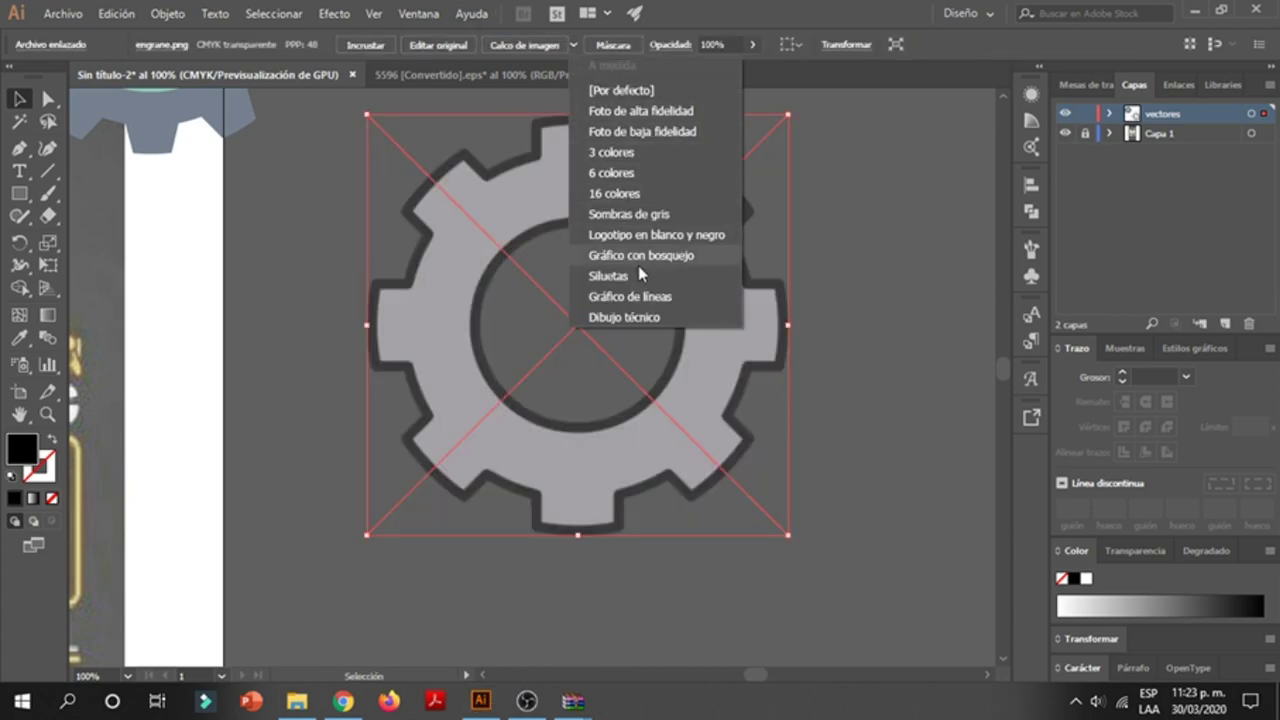
left_click(817, 229)
- Zoom out and move the gear image to the right of the shirt
key("ctrl+minus")
left_click_drag(634, 374, 723, 352)
key("ctrl+minus")
key("ctrl+minus")
scroll(266, 543, "up", 3)
left_click(378, 398)
scroll(378, 398, "down", 2)
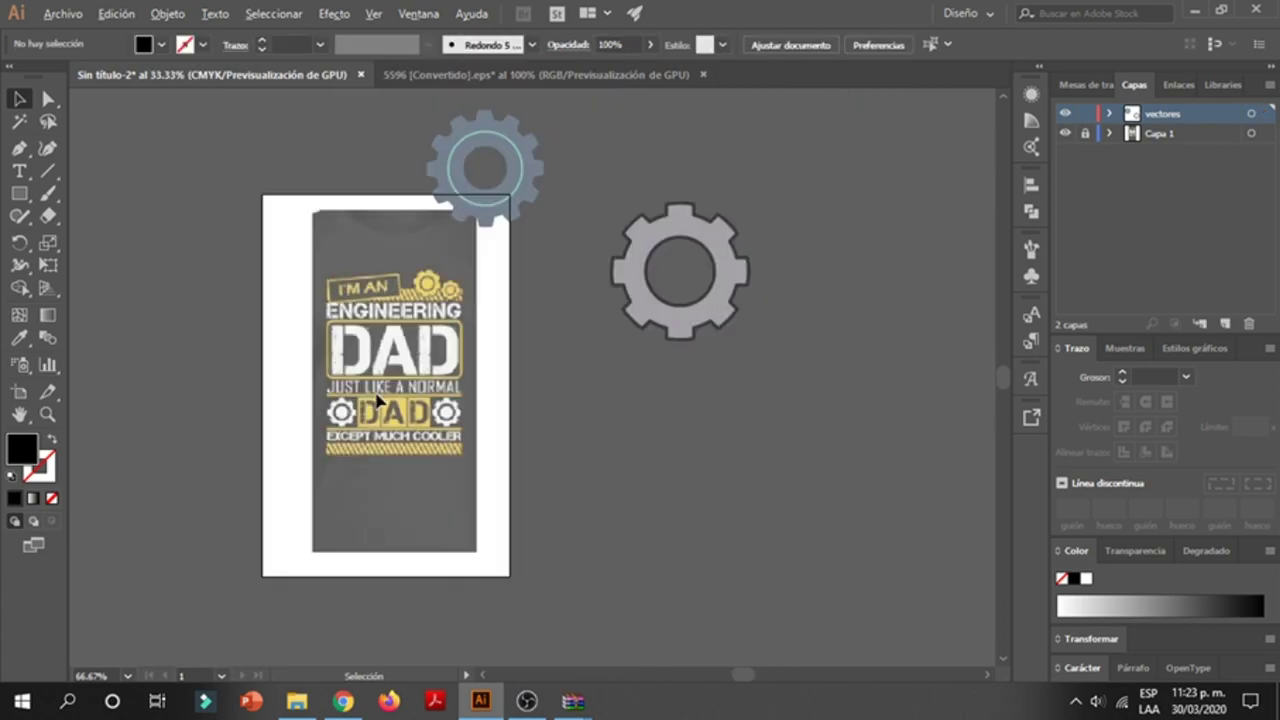
scroll(360, 413, "up", 1)
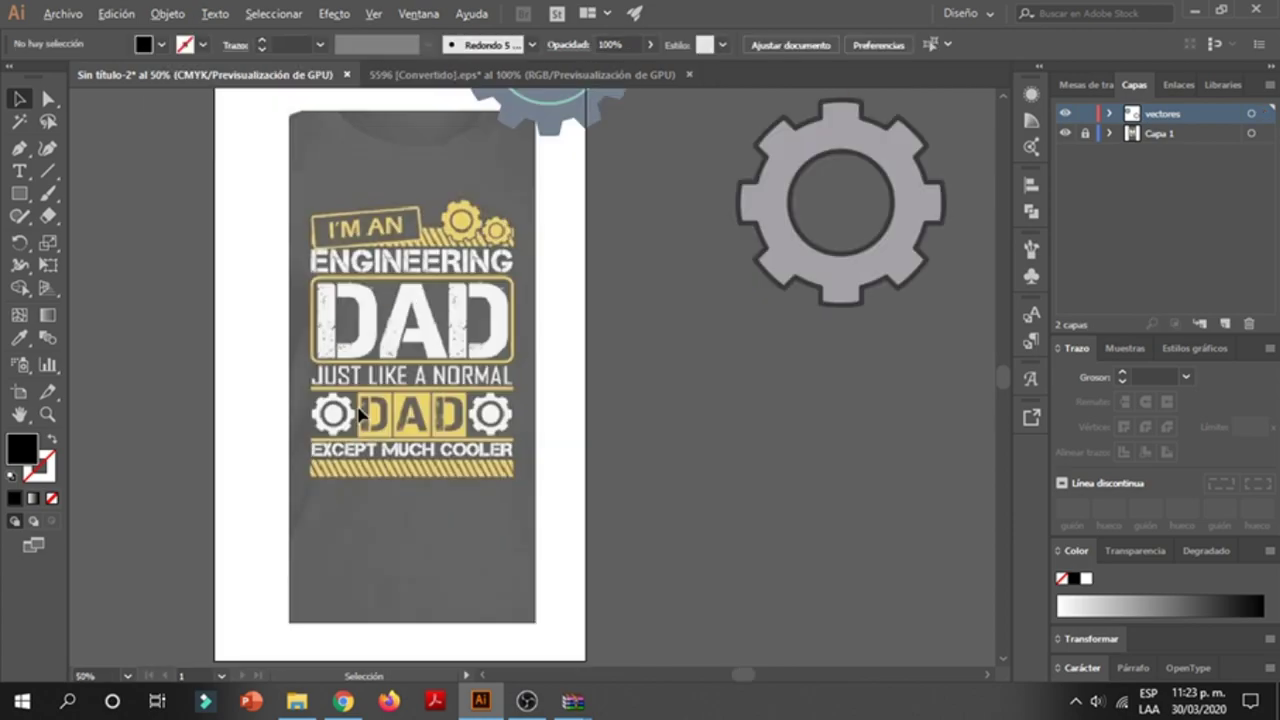
left_click(1087, 137)
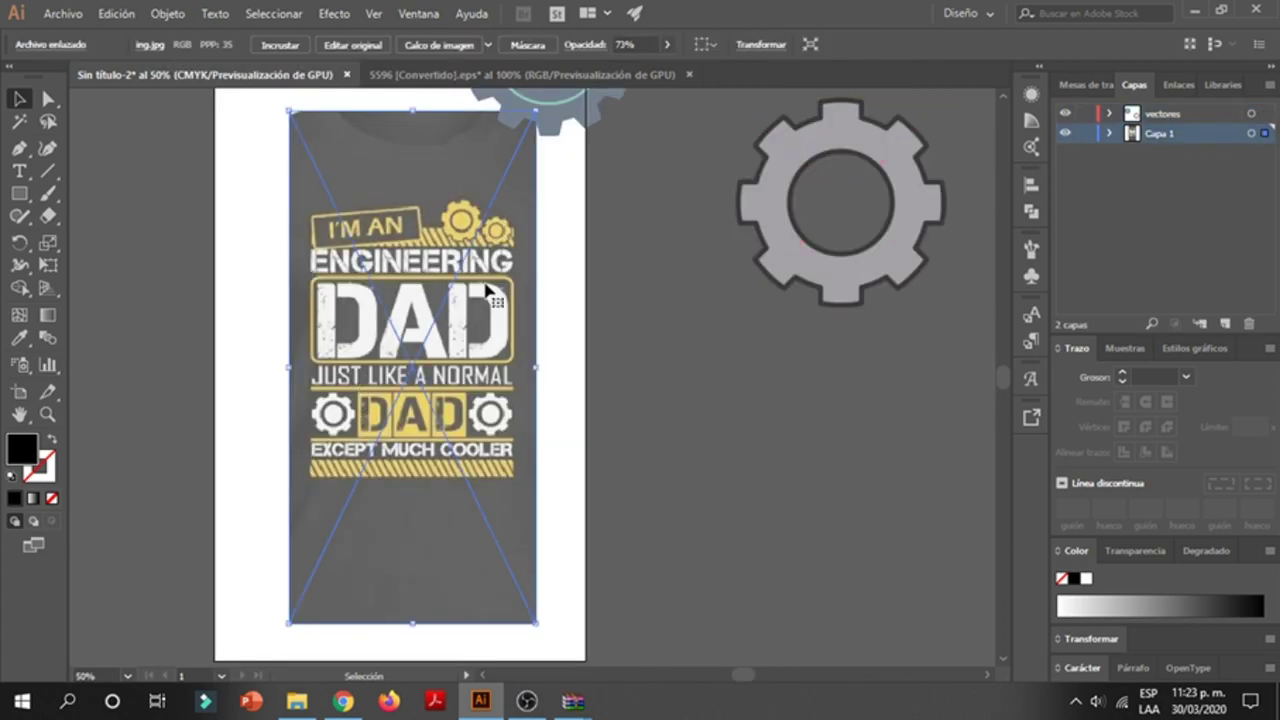
left_click(490, 315)
left_click(667, 44)
left_click_drag(646, 67, 678, 70)
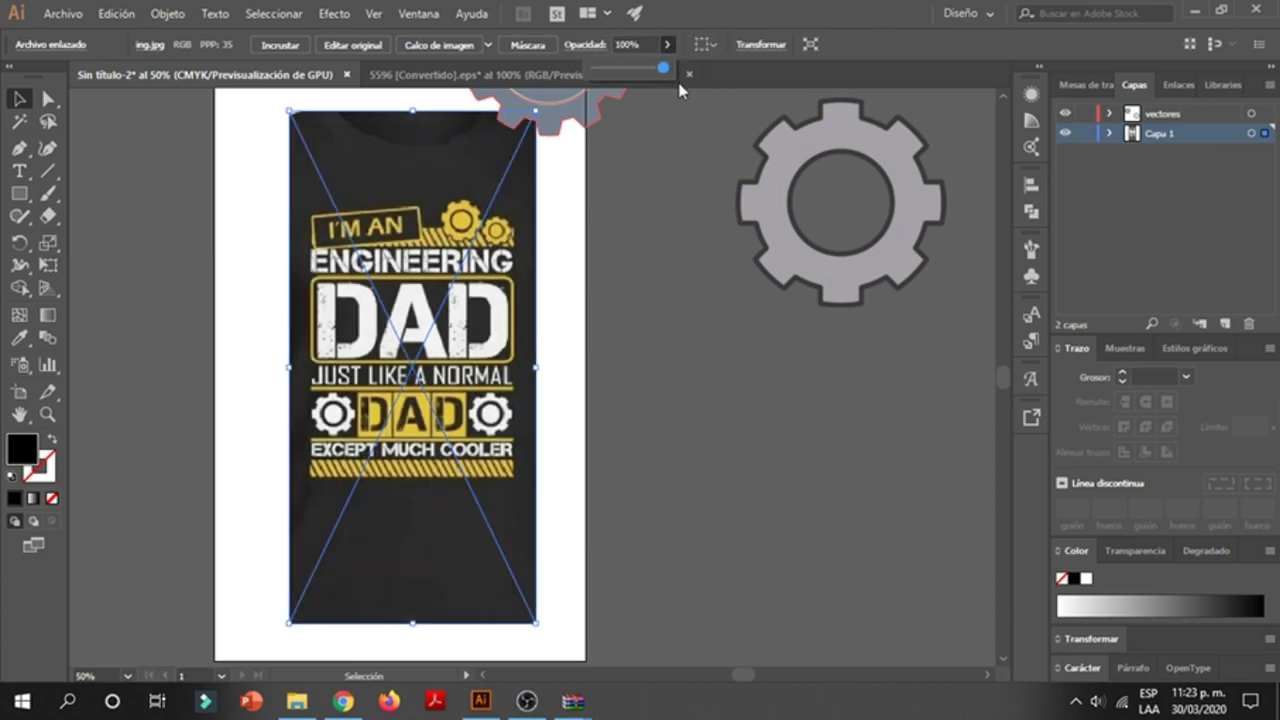
left_click(421, 46)
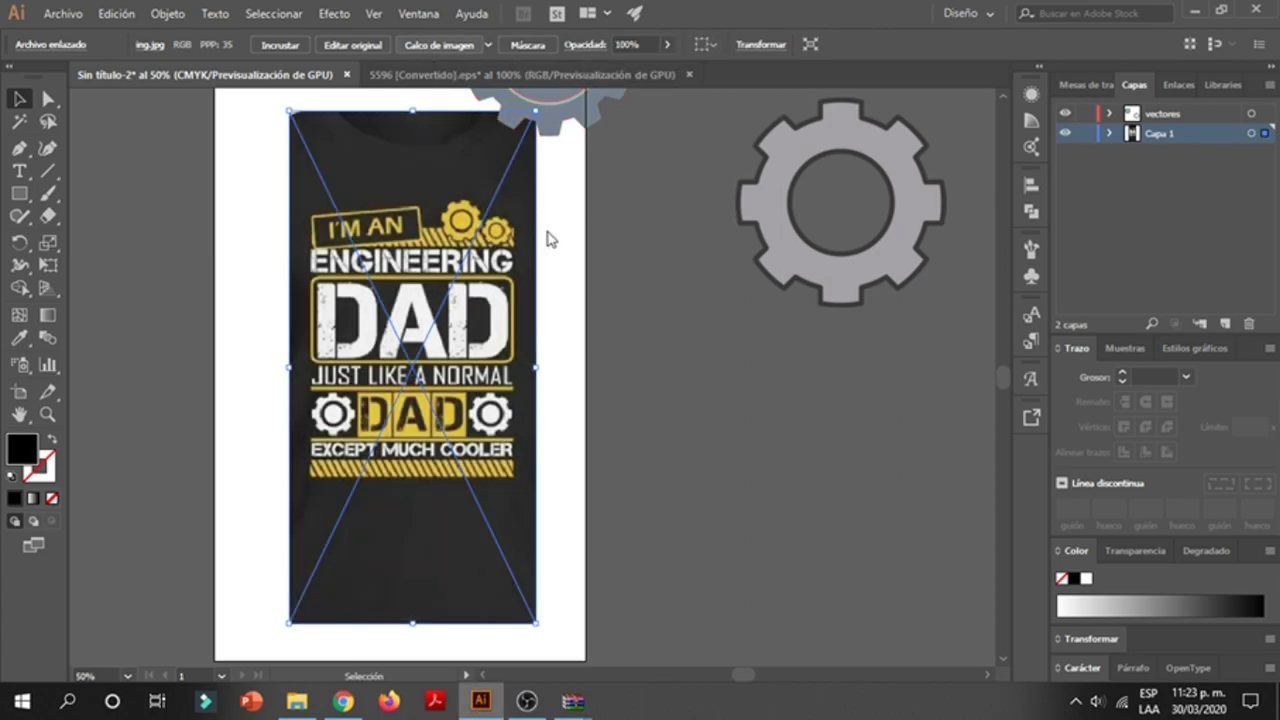
scroll(340, 345, "up", 2)
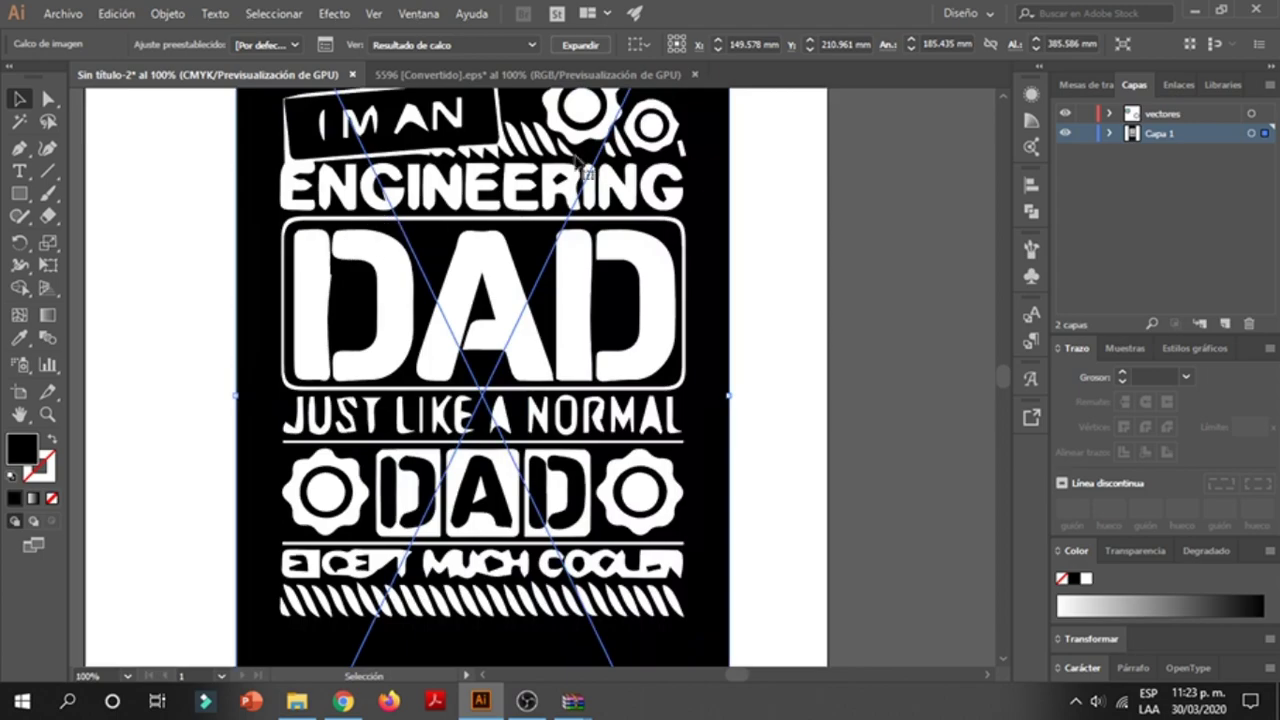
scroll(497, 444, "down", 1)
scroll(543, 534, "up", 1)
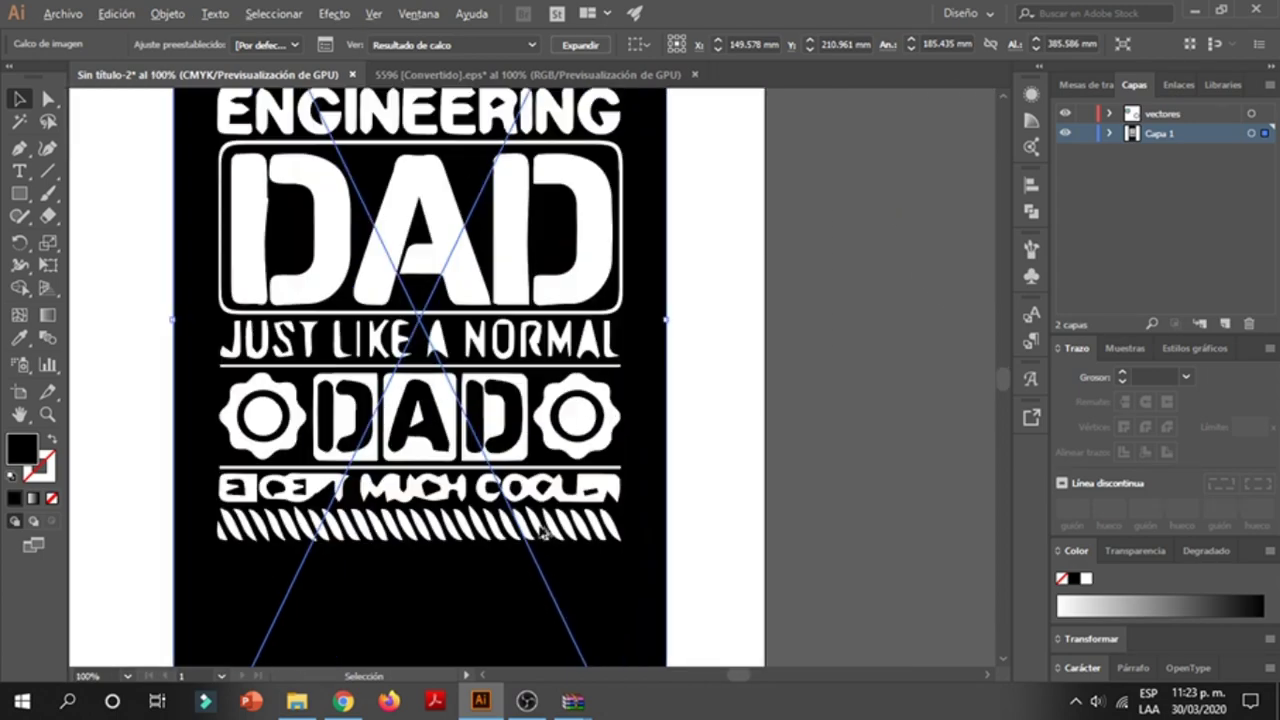
key("ctrl+z")
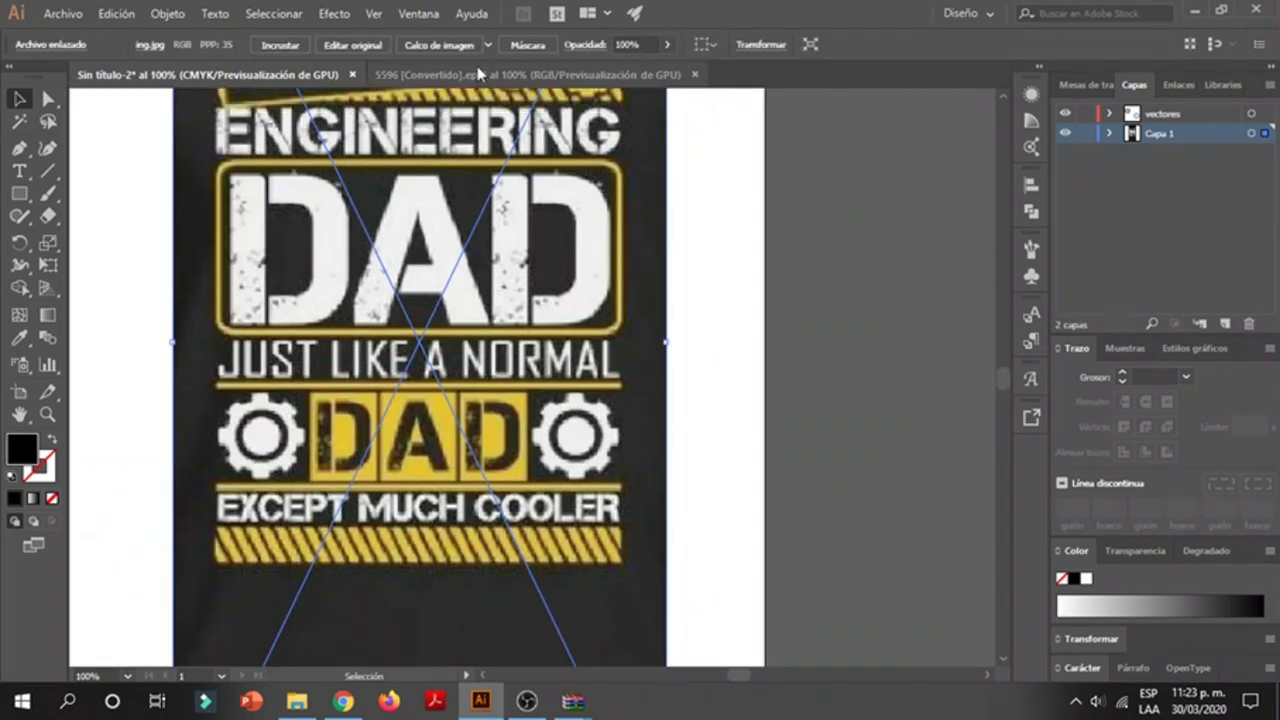
left_click(488, 46)
left_click(533, 88)
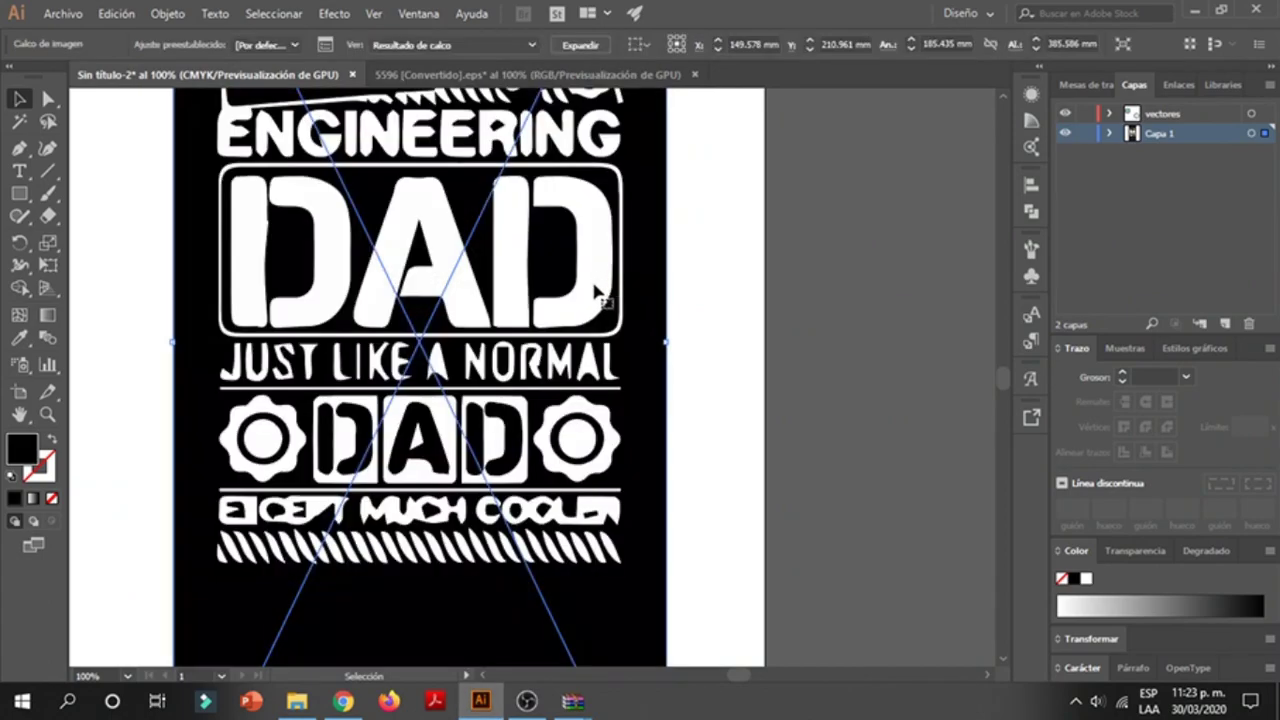
key("ctrl+z")
left_click(489, 46)
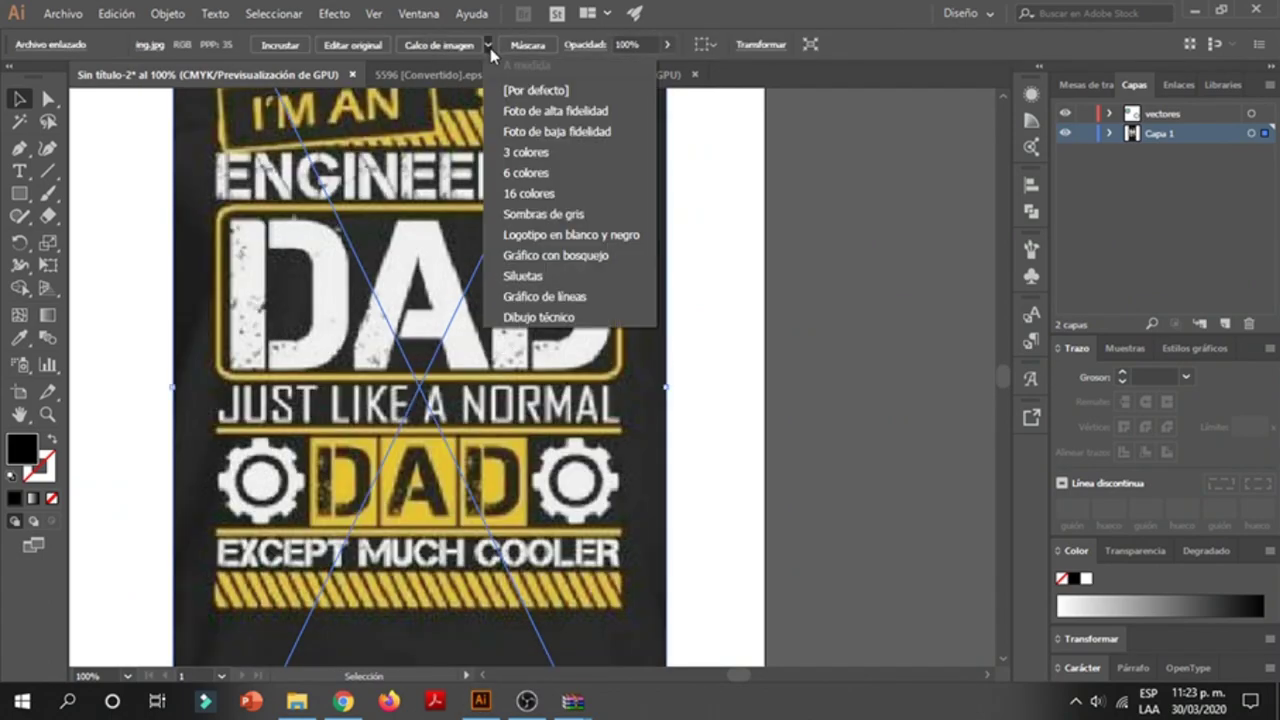
left_click(559, 112)
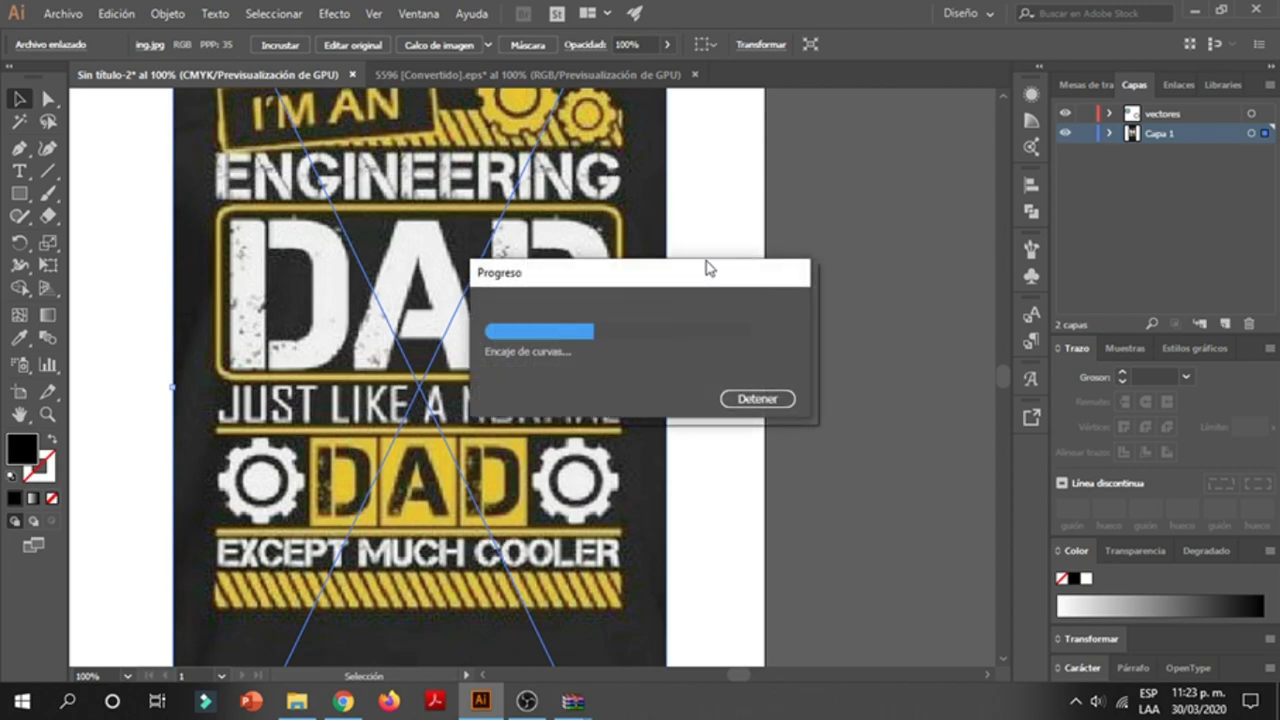
key("ctrl+z")
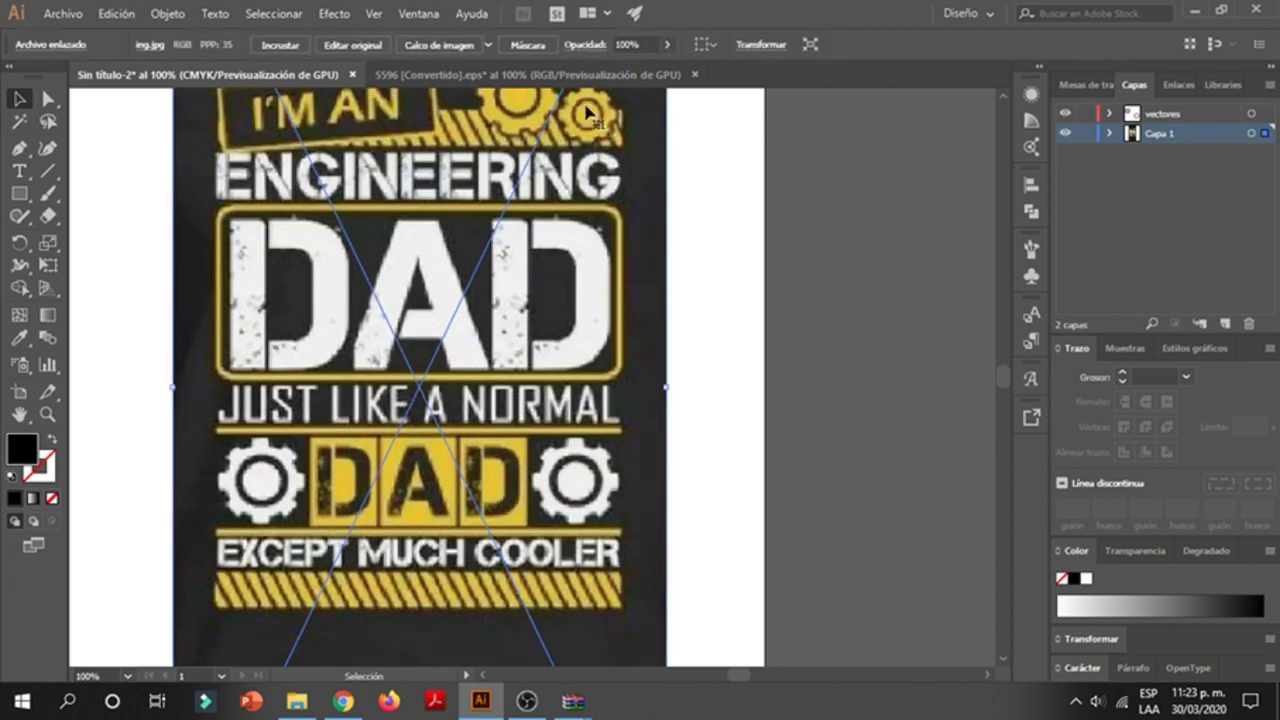
left_click(489, 46)
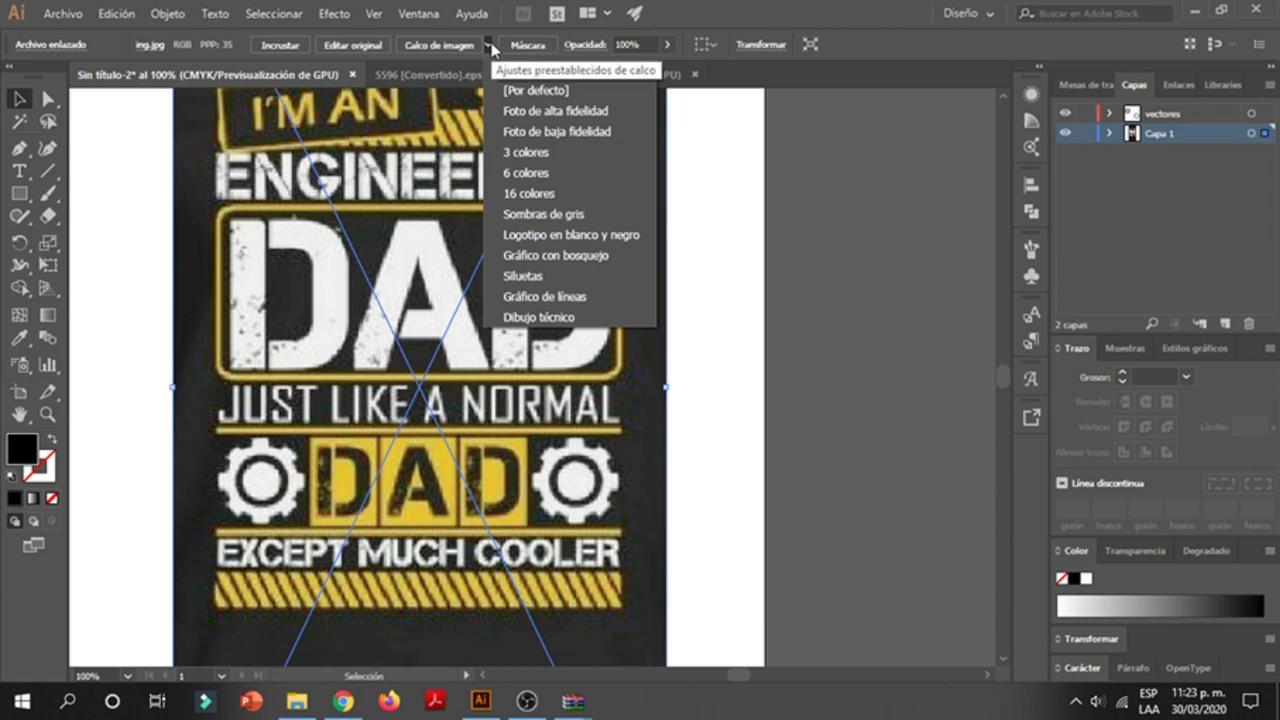
left_click(740, 310)
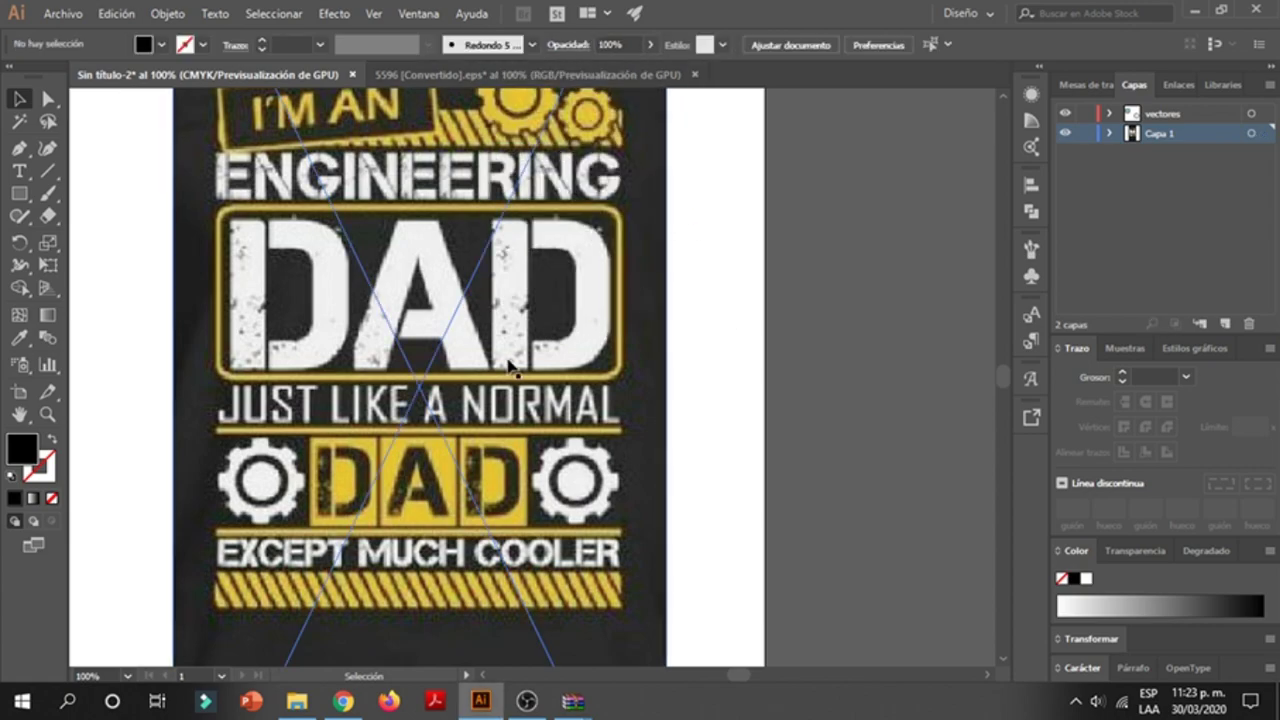
key("ctrl+minus")
key("ctrl+minus")
left_click_drag(503, 190, 499, 197)
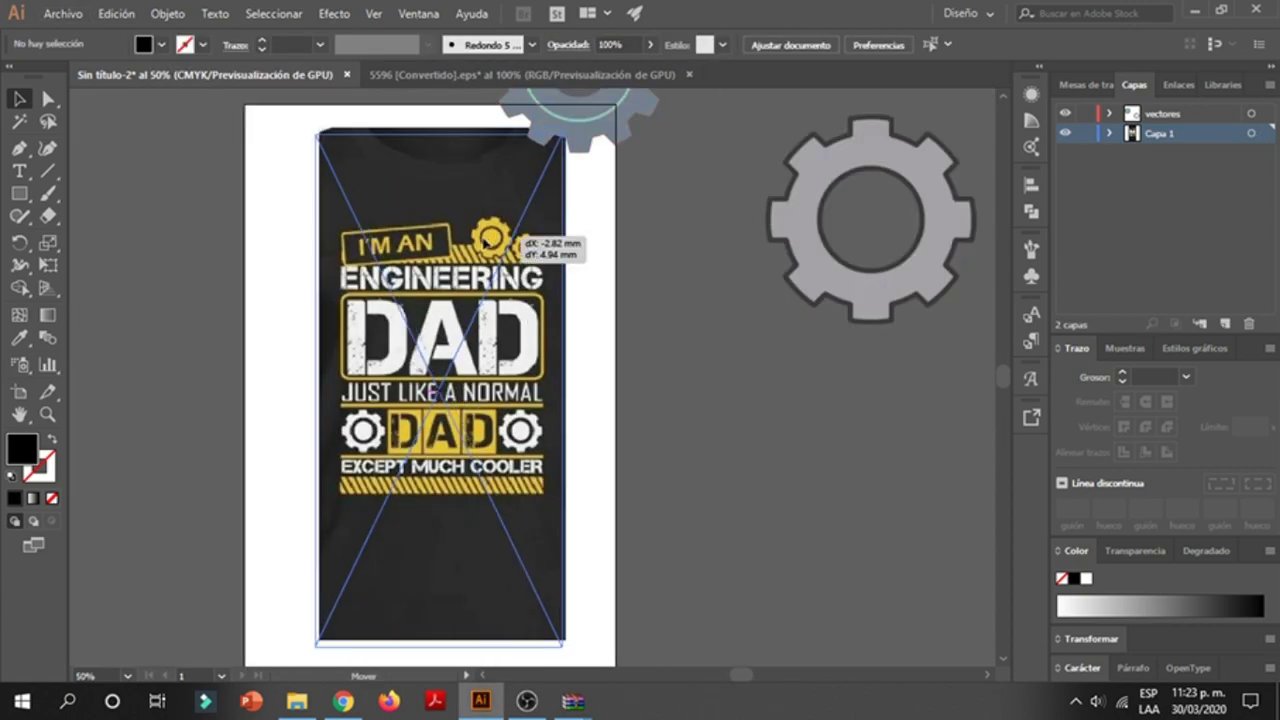
left_click(671, 325)
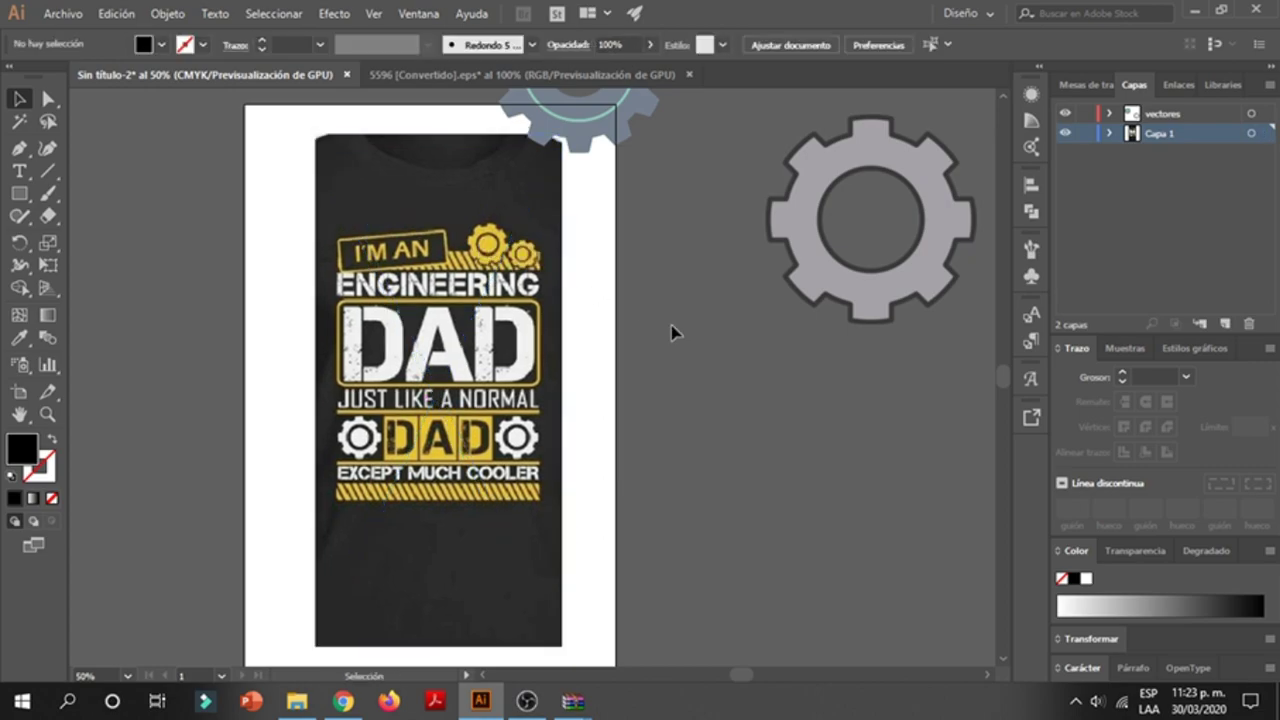
key("ctrl+minus")
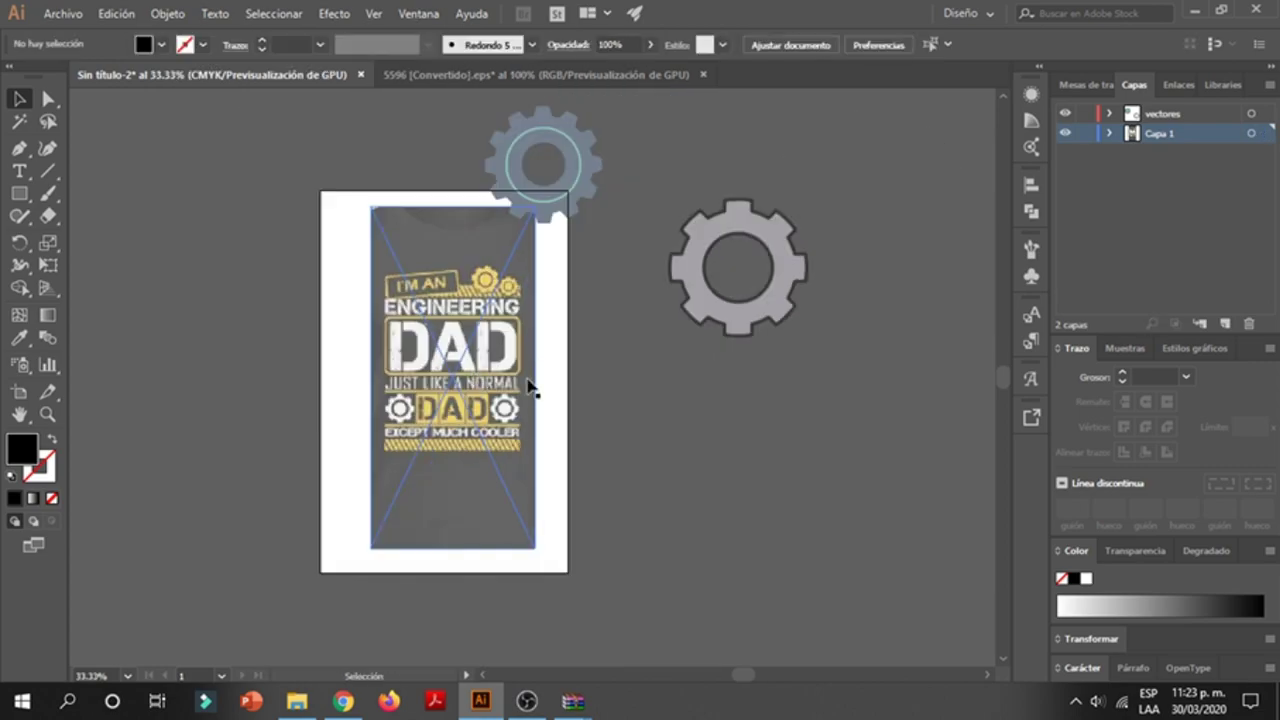
- Delete the placed gear reference picture
key("ctrl+plus")
left_click(829, 329)
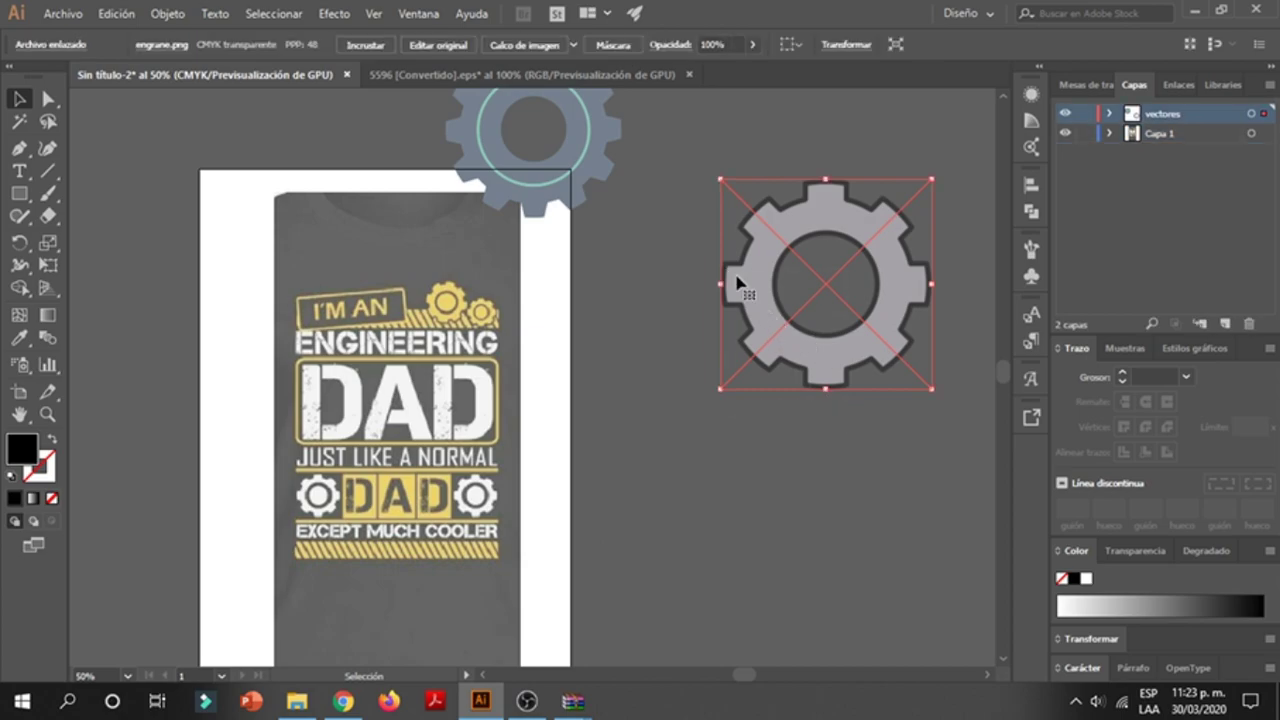
key("Delete")
key("ctrl+z")
key("Delete")
scroll(600, 210, "up", 2)
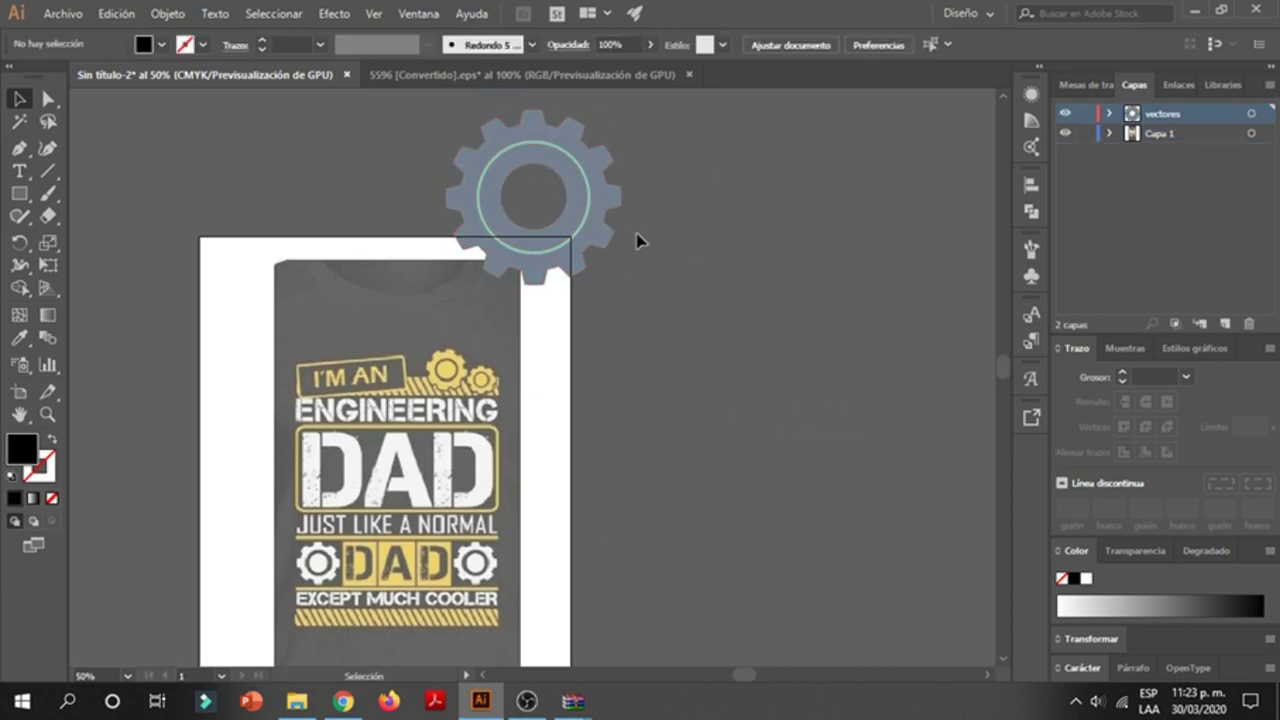
scroll(551, 220, "up", 1)
- Ungroup the traced gear and delete its inner ring
left_click(580, 225)
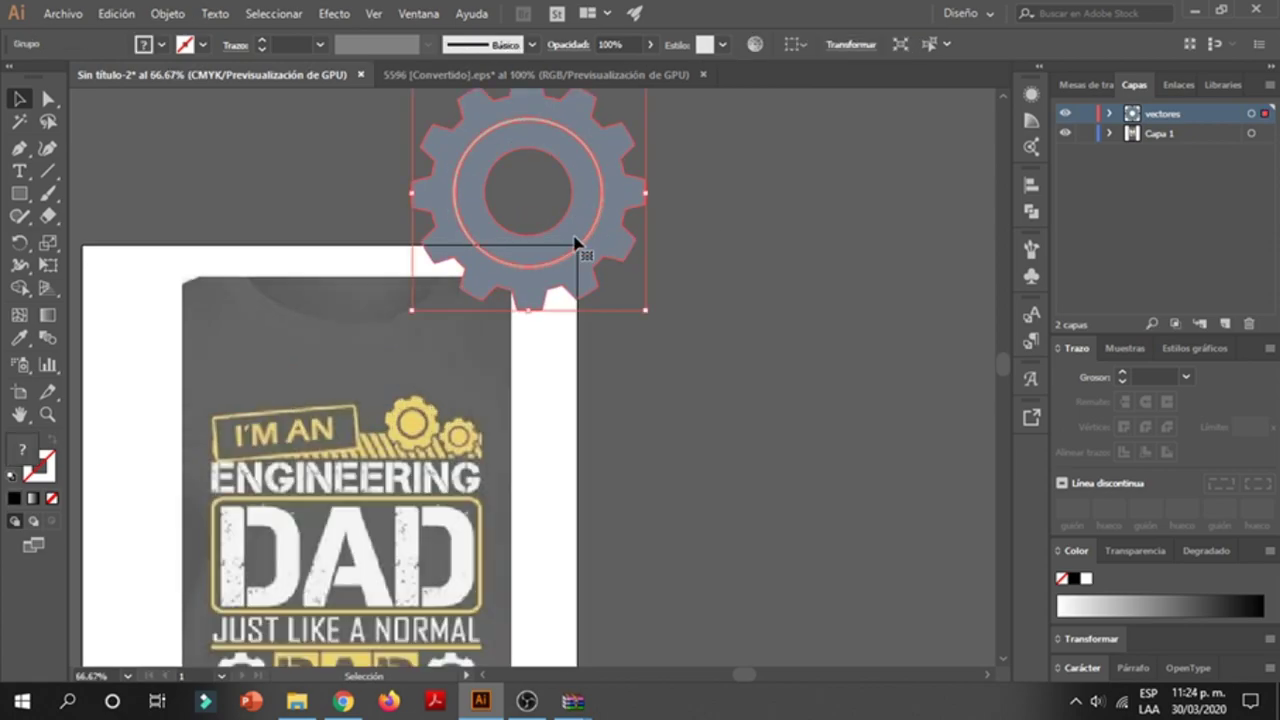
right_click(576, 242)
left_click(618, 358)
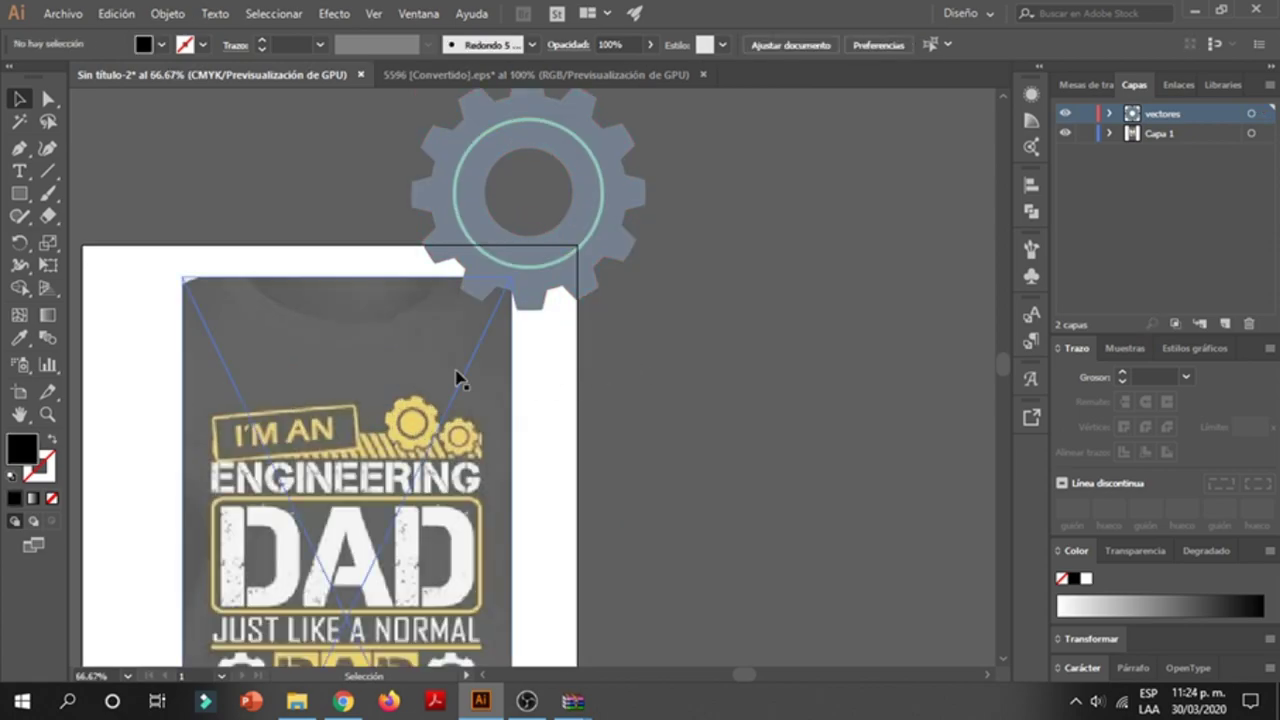
left_click(572, 210)
key("Delete")
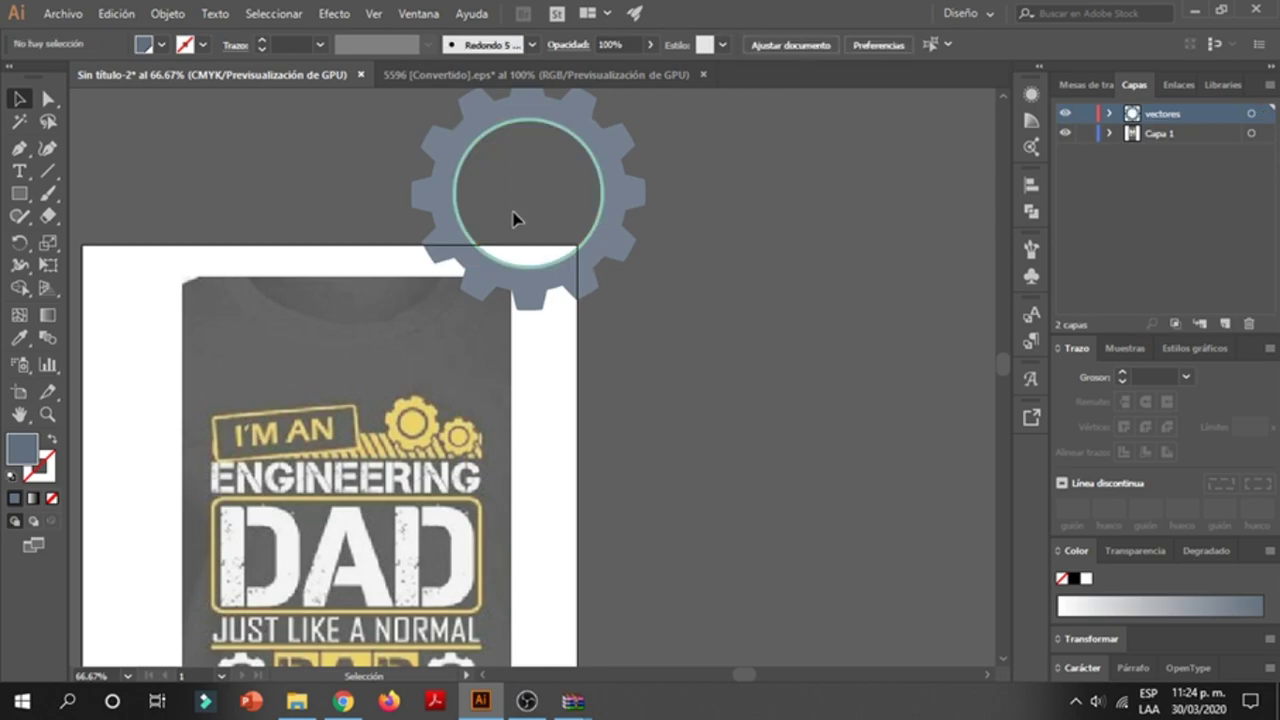
- Draw a 69.81 mm circle with the Ellipse tool filling the gear's centre
left_click(19, 193)
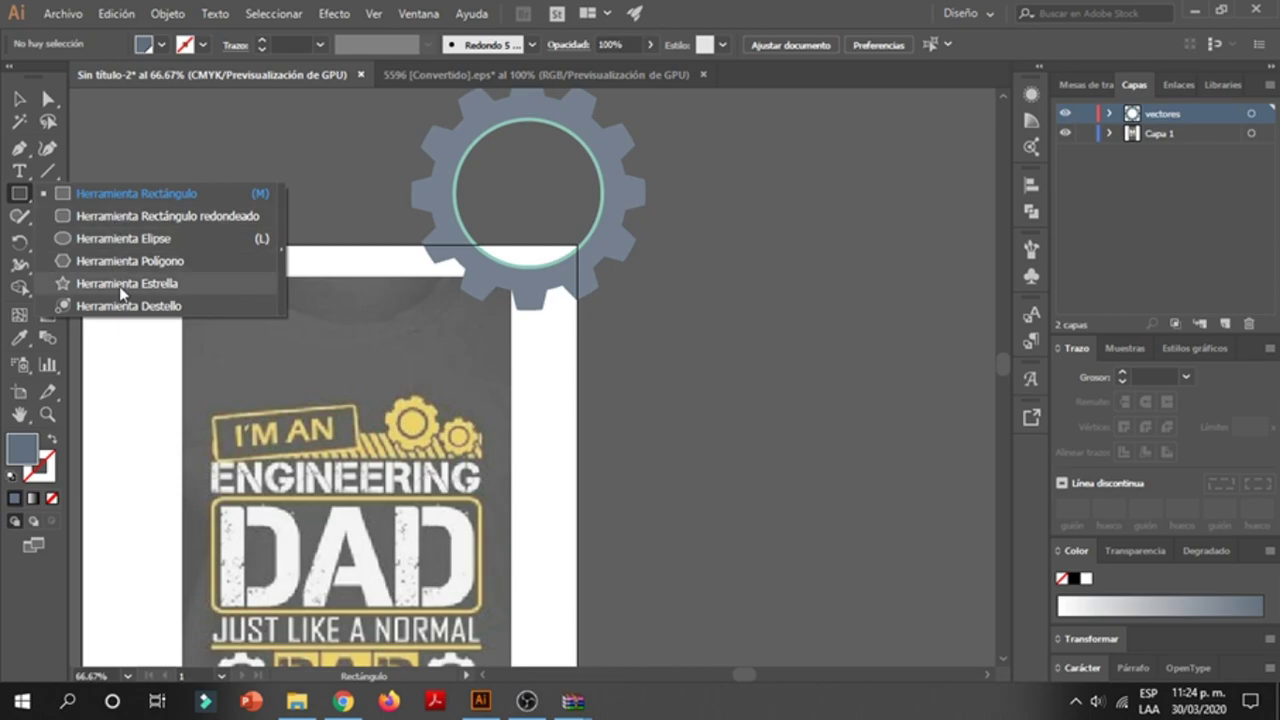
left_click(128, 242)
scroll(524, 179, "up", 1)
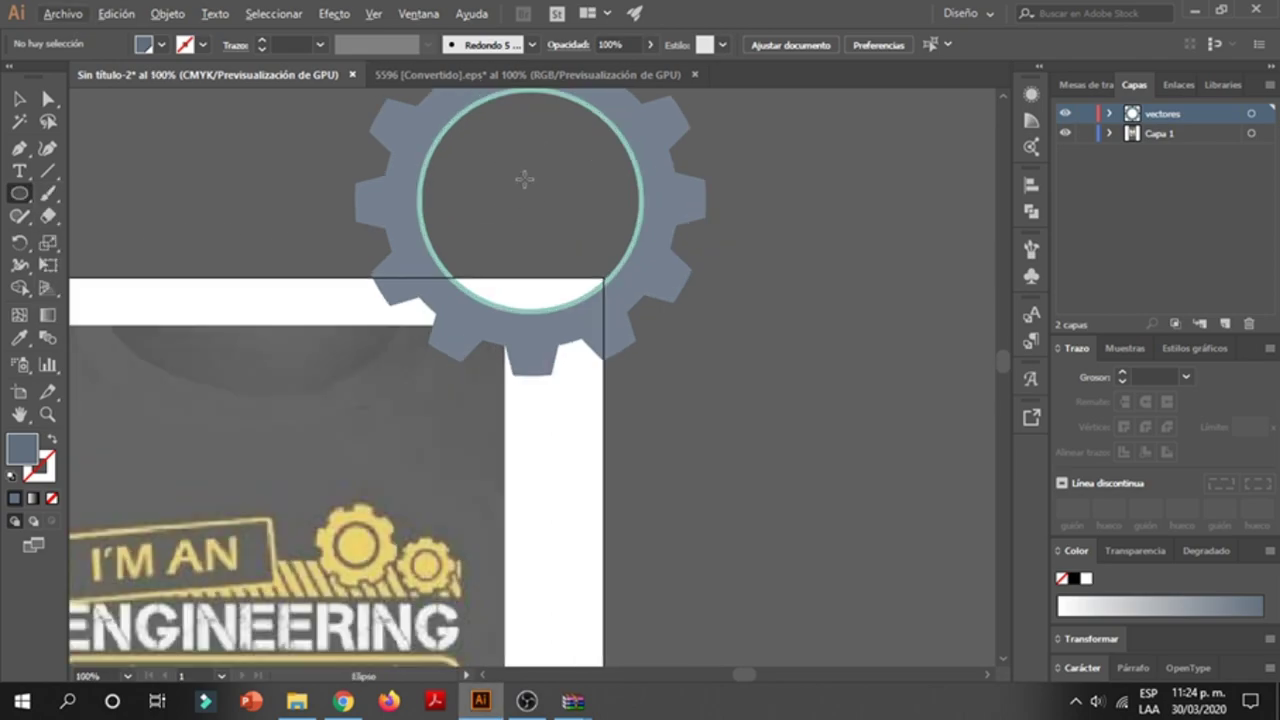
left_click_drag(527, 202, 616, 293)
- Group the circle with the gear parts and place the group over the shirt's corner
scroll(654, 376, "up", 1)
key("v")
left_click(580, 277, "shift")
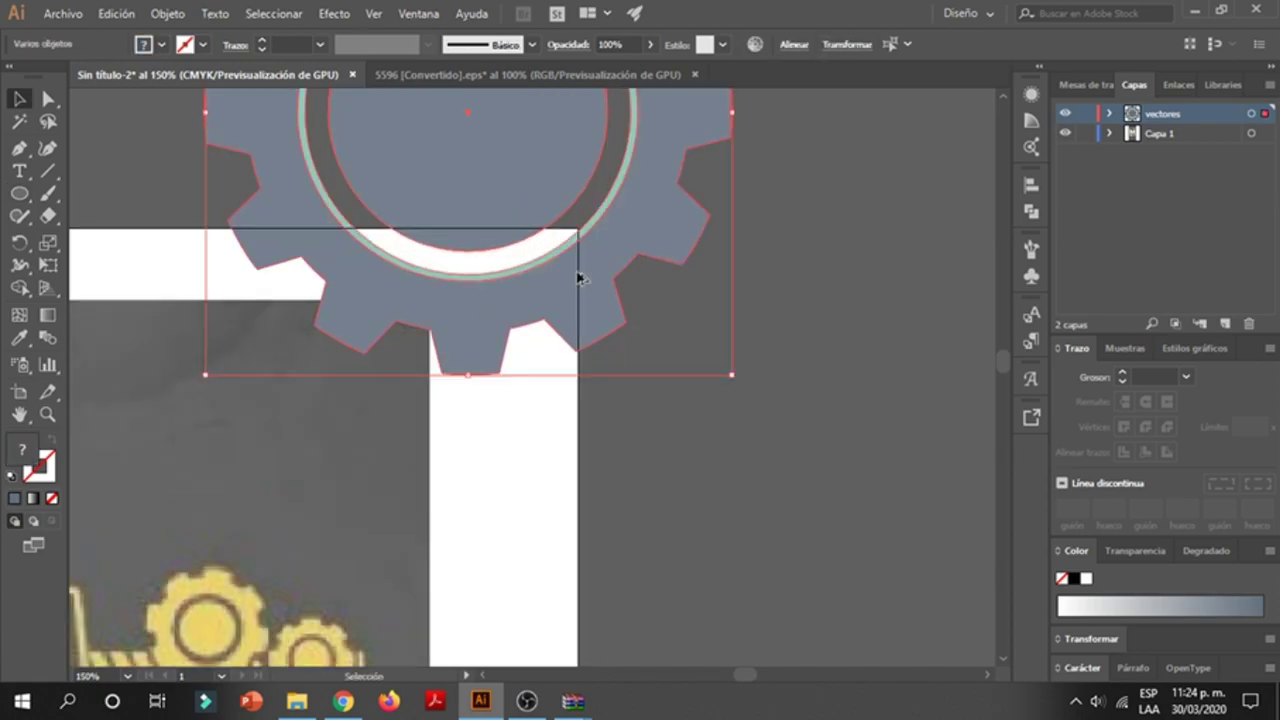
scroll(590, 275, "down", 2)
left_click_drag(546, 320, 583, 407)
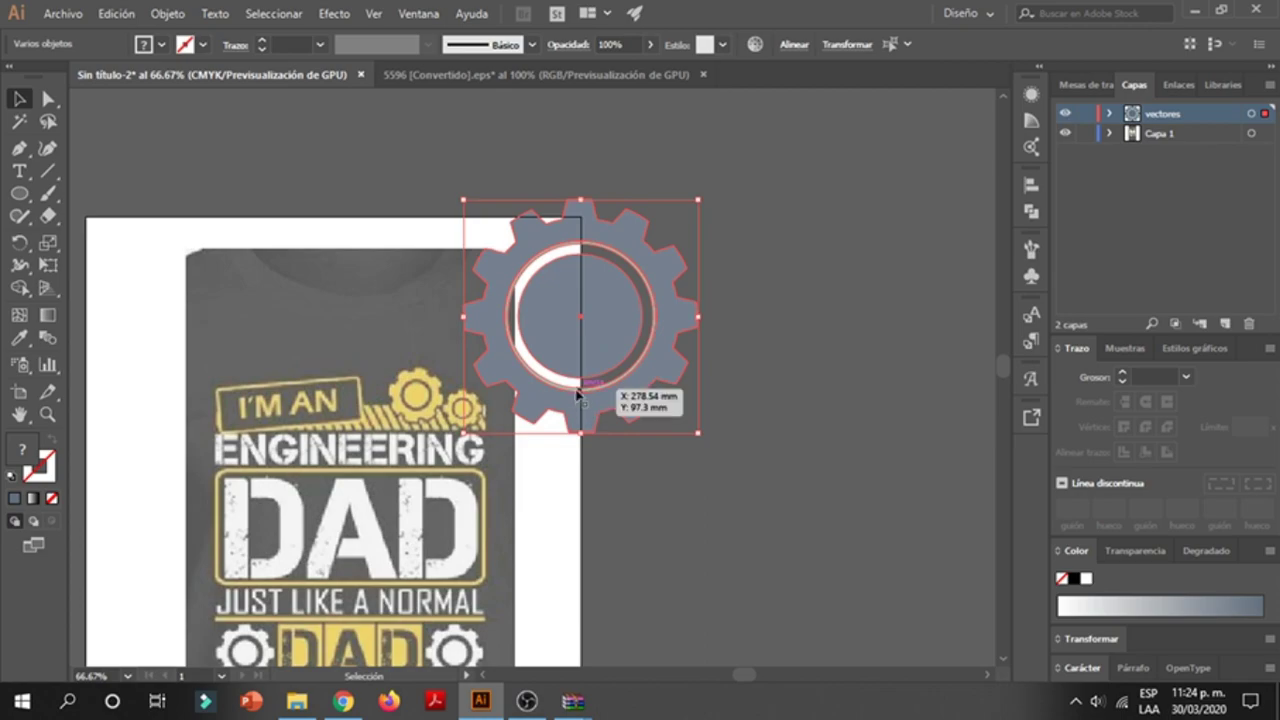
key("ctrl+g")
left_click_drag(600, 360, 577, 435)
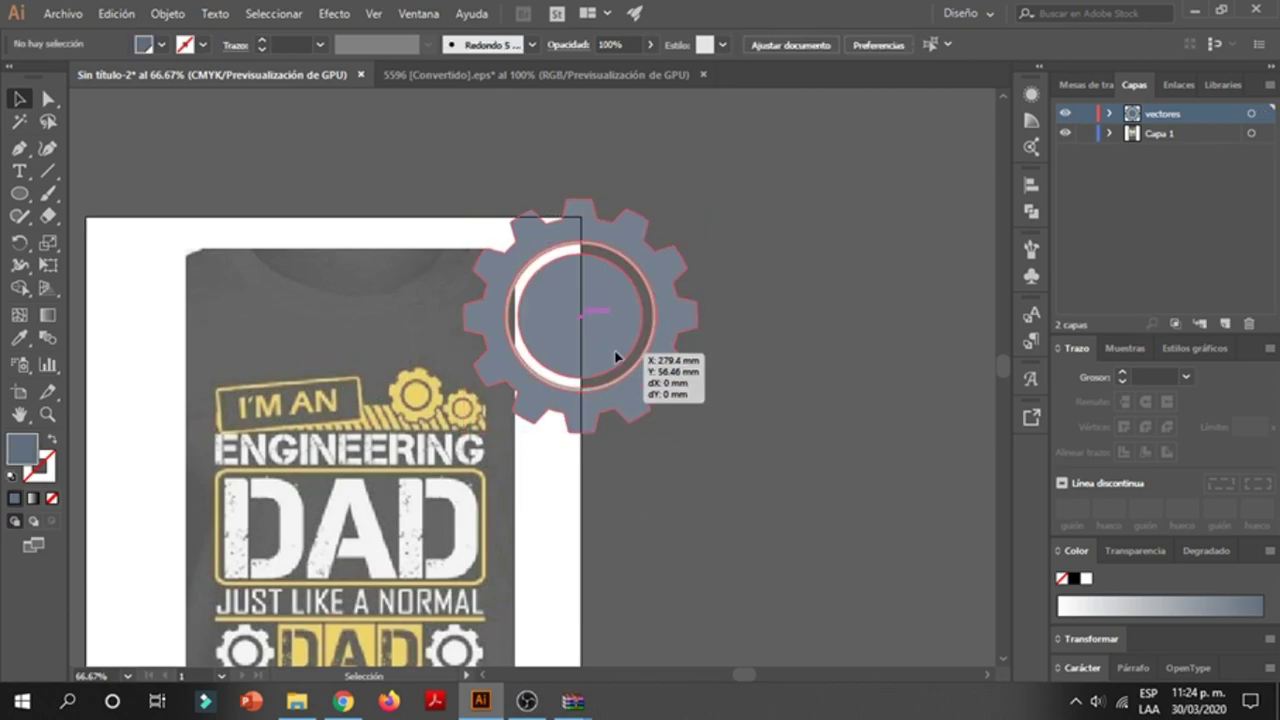
scroll(577, 435, "up", 2)
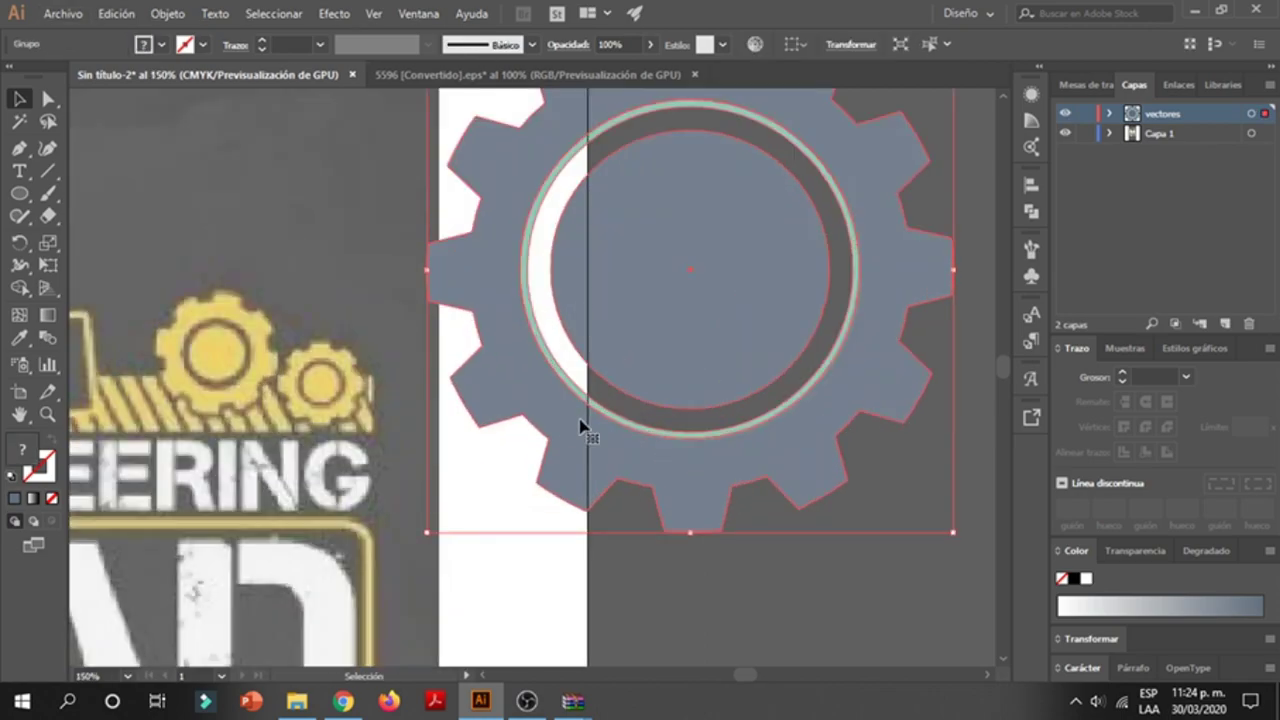
scroll(585, 440, "down", 1)
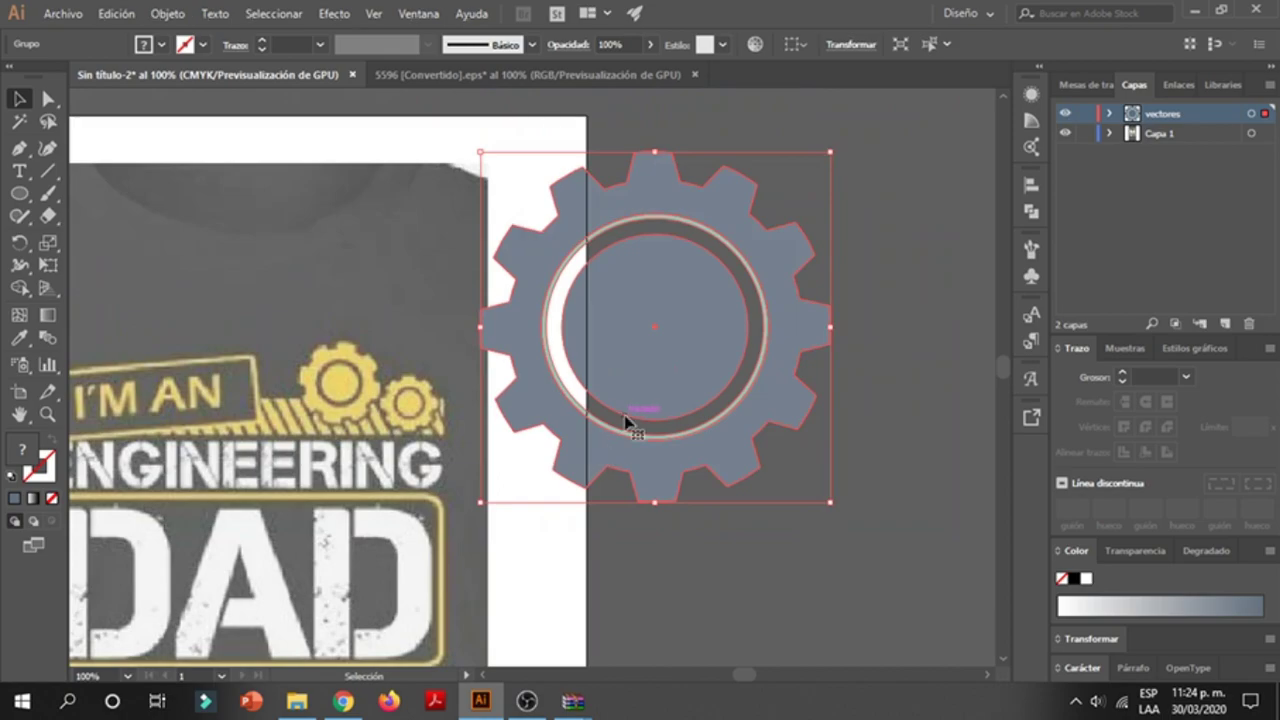
key("i")
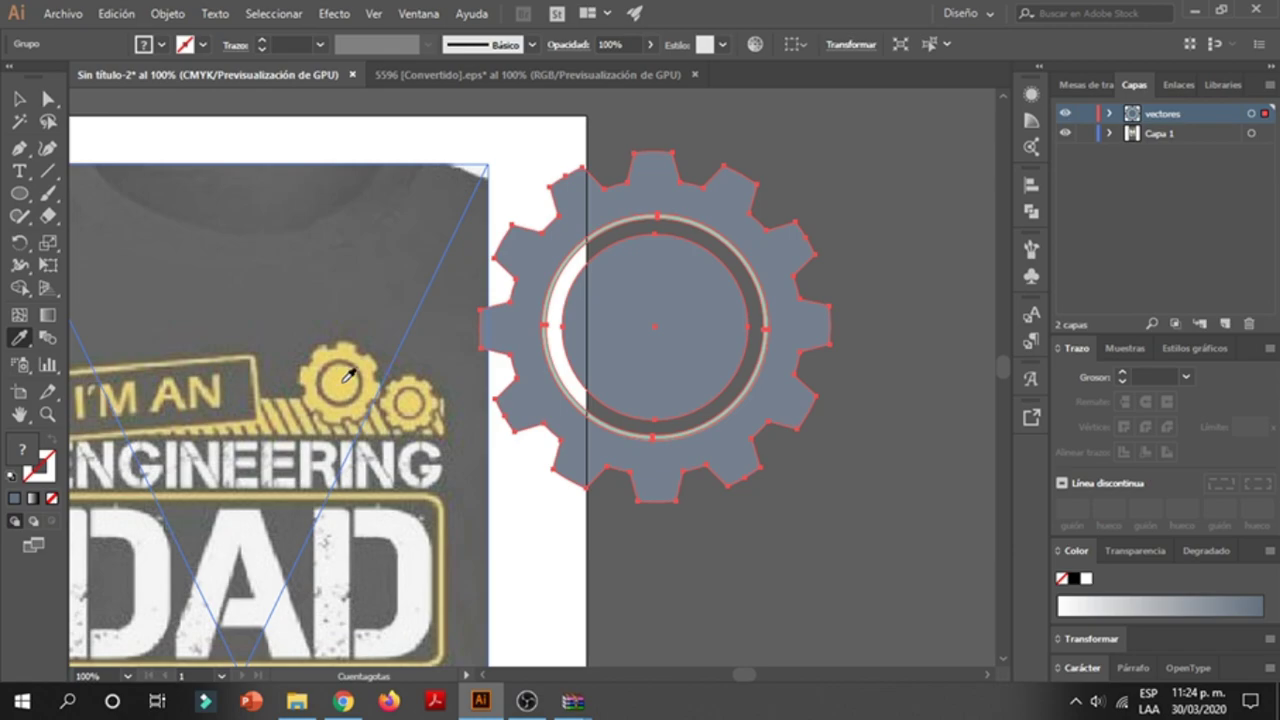
- Eyedrop the small gear's yellow onto the big traced gear
scroll(363, 385, "down", 2)
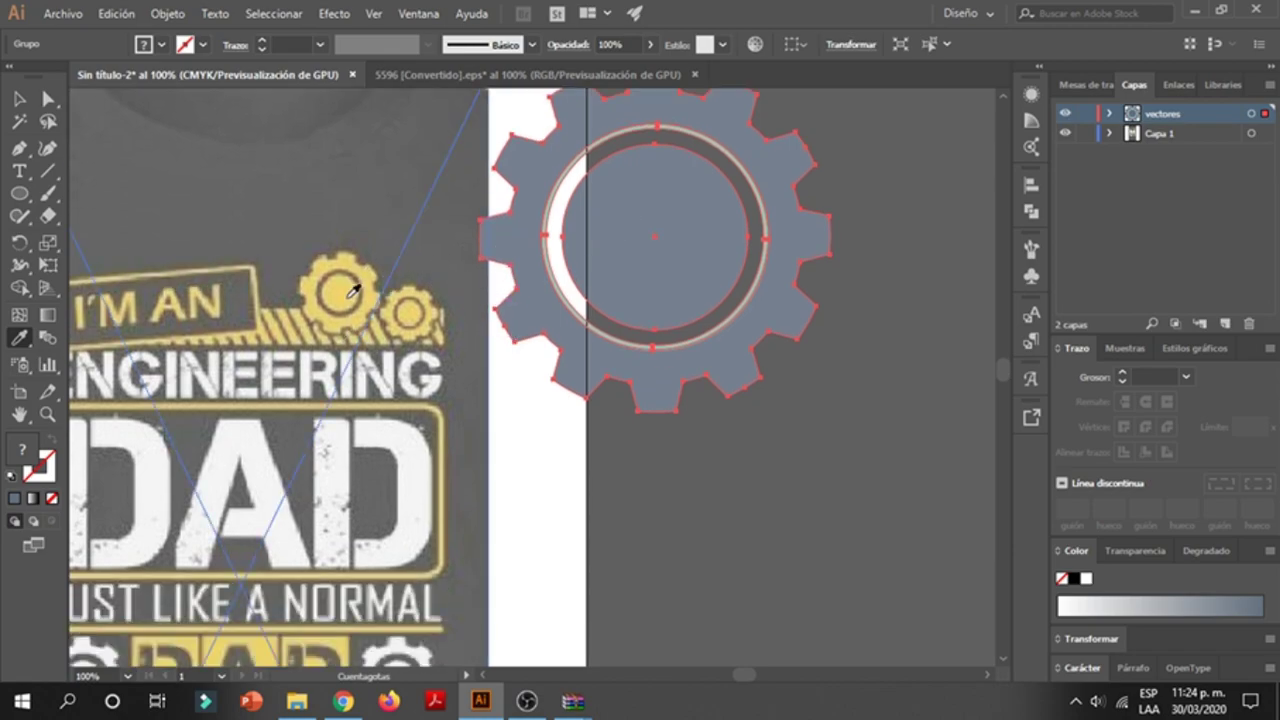
left_click(338, 295)
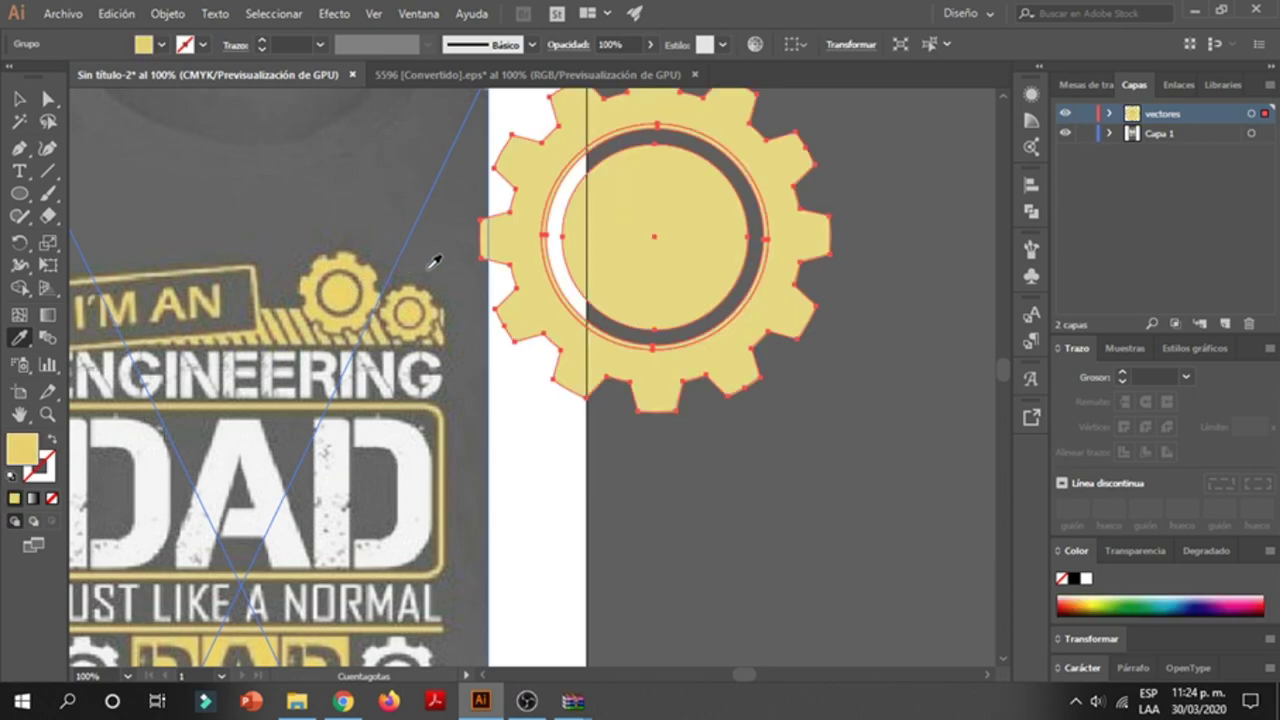
left_click(427, 464)
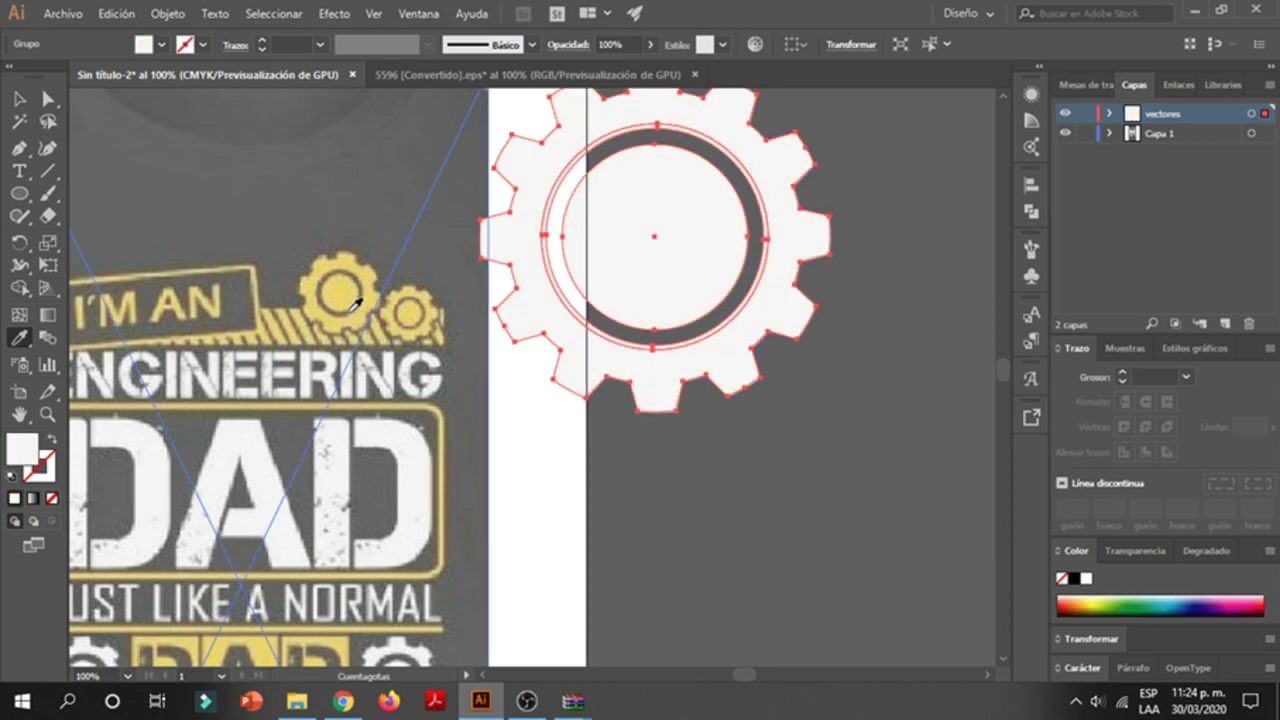
left_click(350, 306)
key("v")
left_click(700, 497)
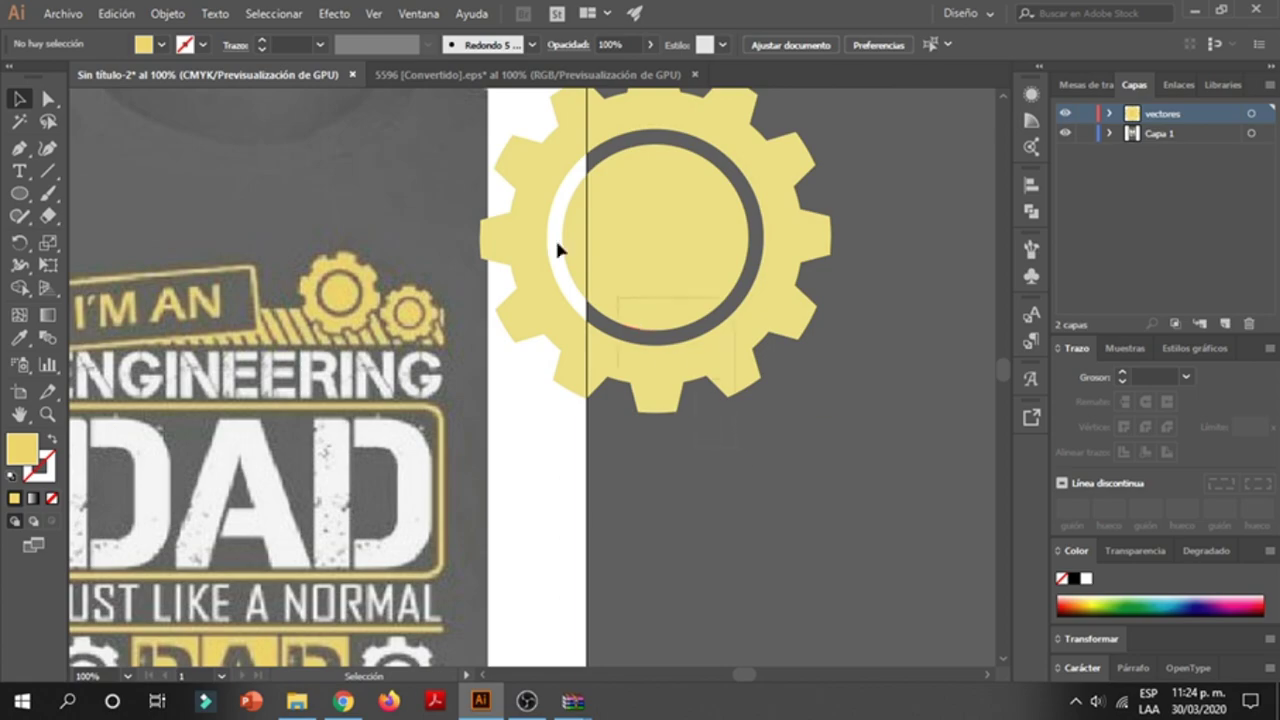
- Shrink the traced gear and move it onto the shirt's top gear
left_click(558, 248)
scroll(628, 368, "down", 1)
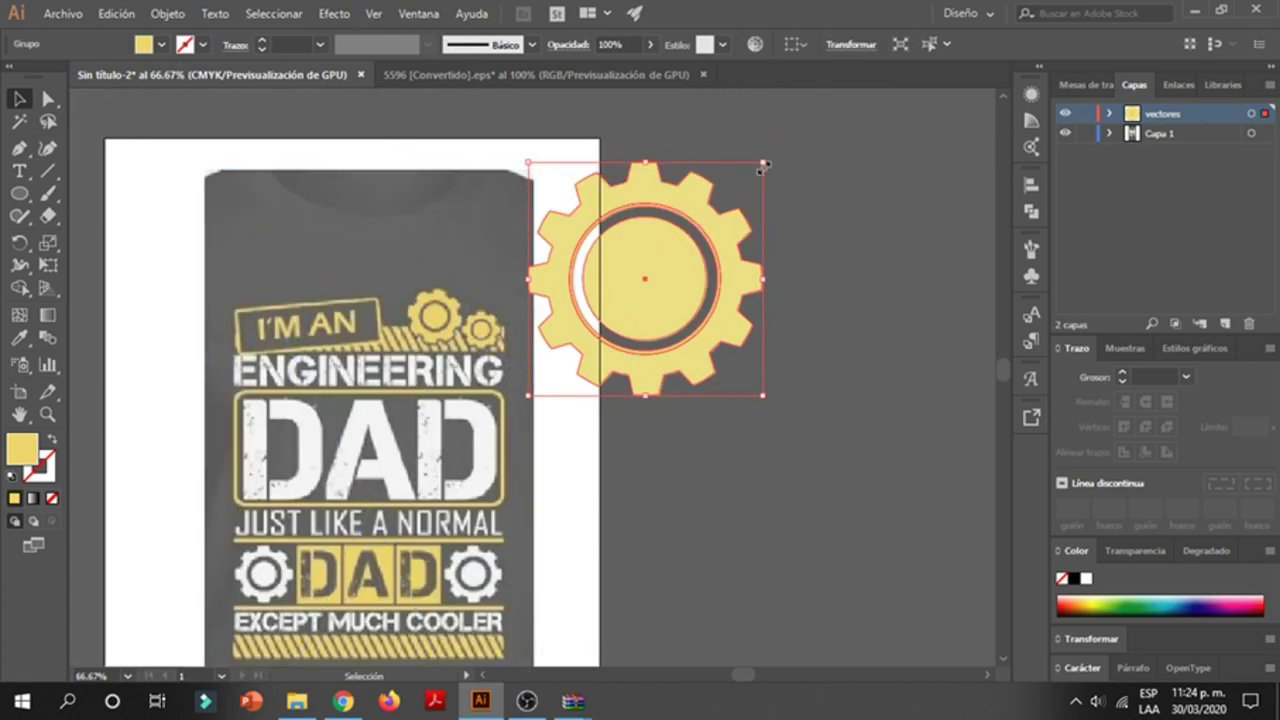
left_click_drag(762, 167, 697, 229)
left_click_drag(657, 282, 448, 311)
scroll(437, 323, "up", 1)
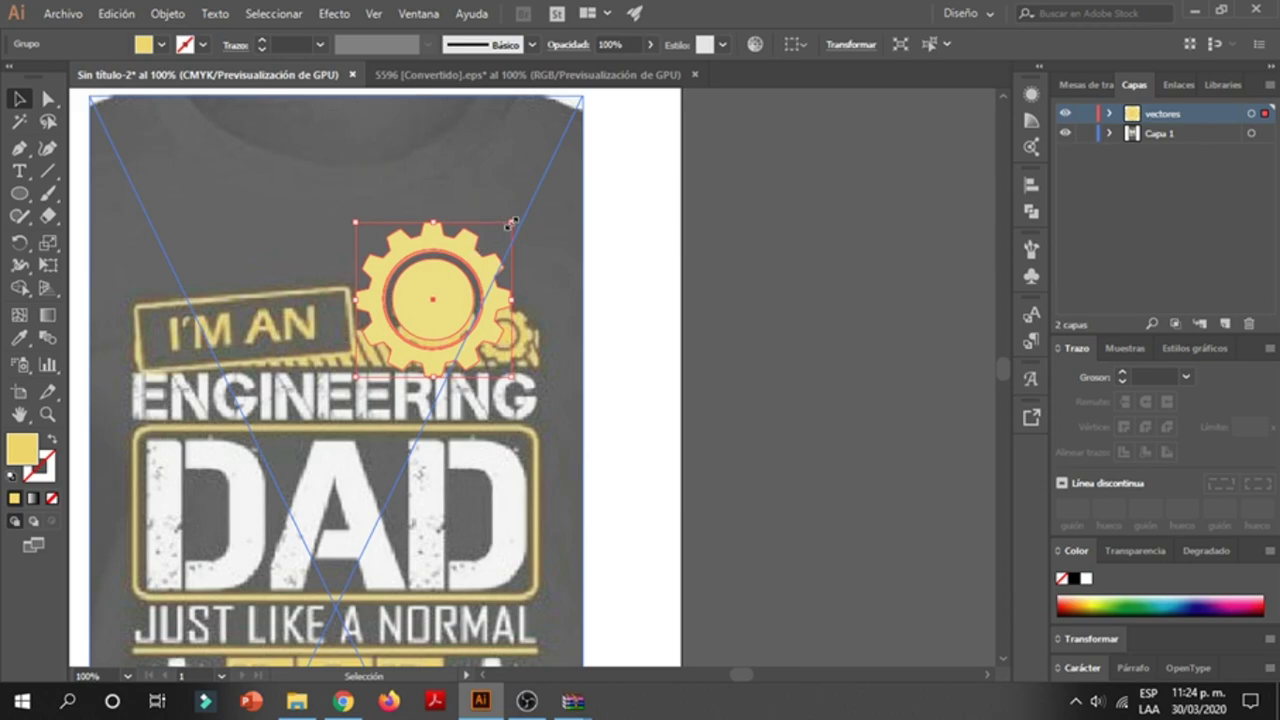
left_click_drag(510, 222, 487, 250)
left_click_drag(440, 298, 432, 312)
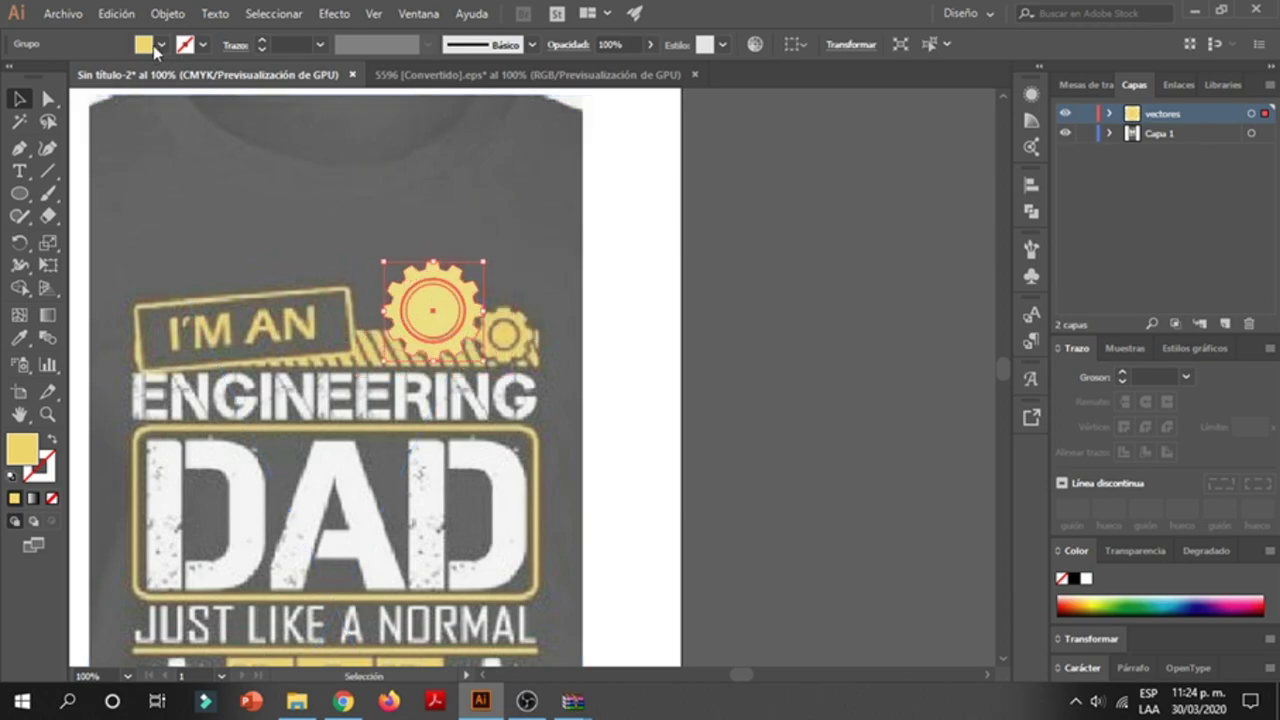
- Fill the gear with the bright yellow swatch and shrink it slightly about its centre
left_click(158, 45)
left_click(78, 78)
scroll(450, 318, "up", 2)
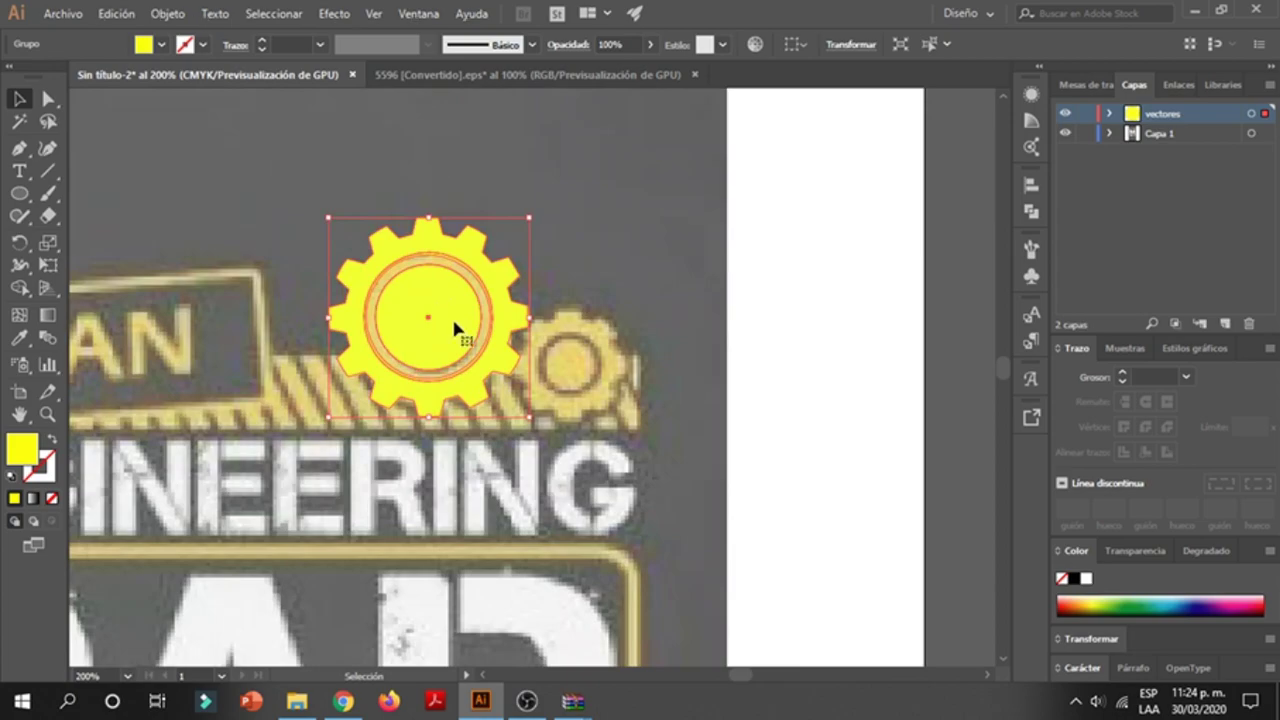
left_click_drag(530, 215, 502, 244)
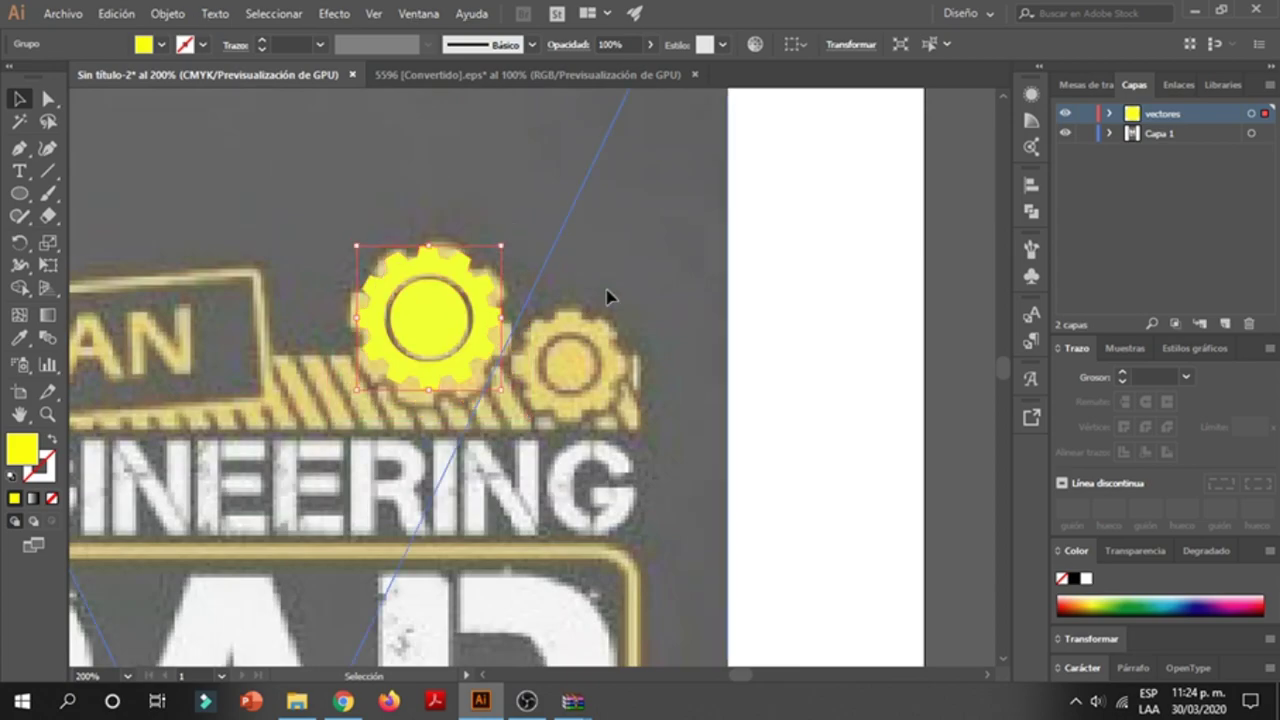
- Duplicate the yellow gear onto the second small gear and view the whole artboard
mouse_move(440, 330)
left_mouse_down()
mouse_move(592, 378)
mouse_move(548, 432)
left_mouse_up()
key("ctrl+0")
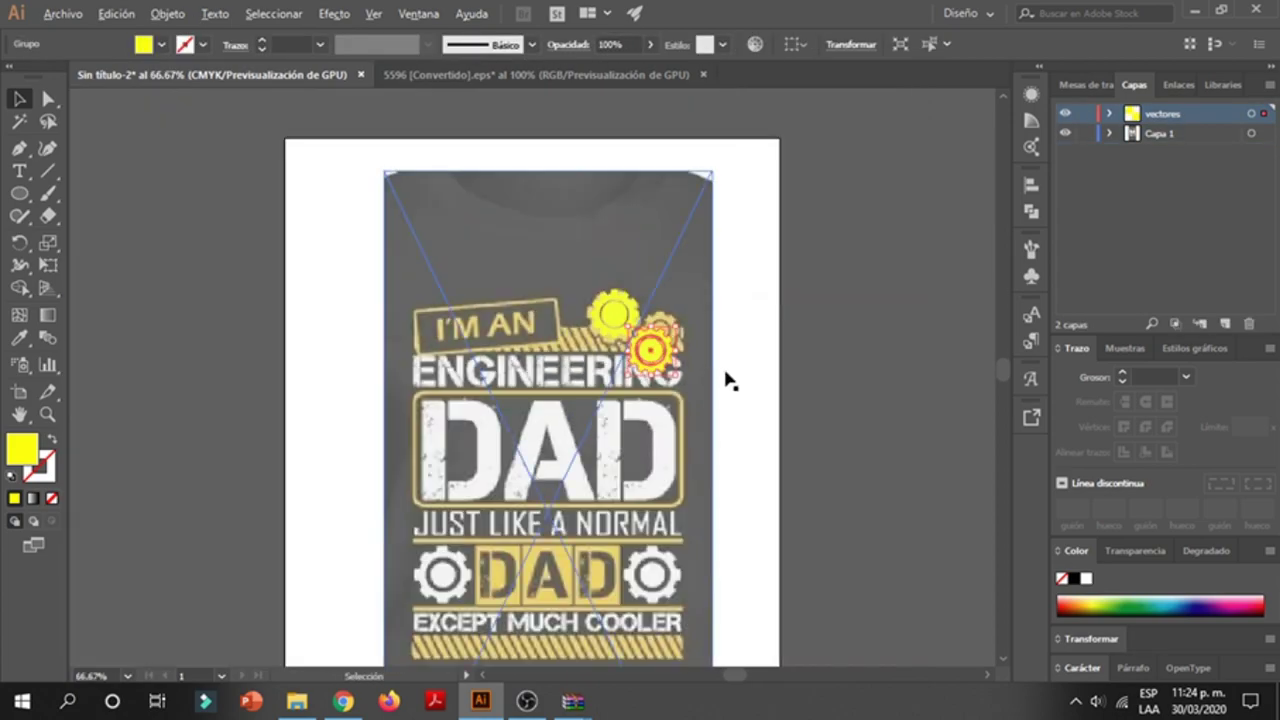
left_click(695, 452)
left_click(754, 380)
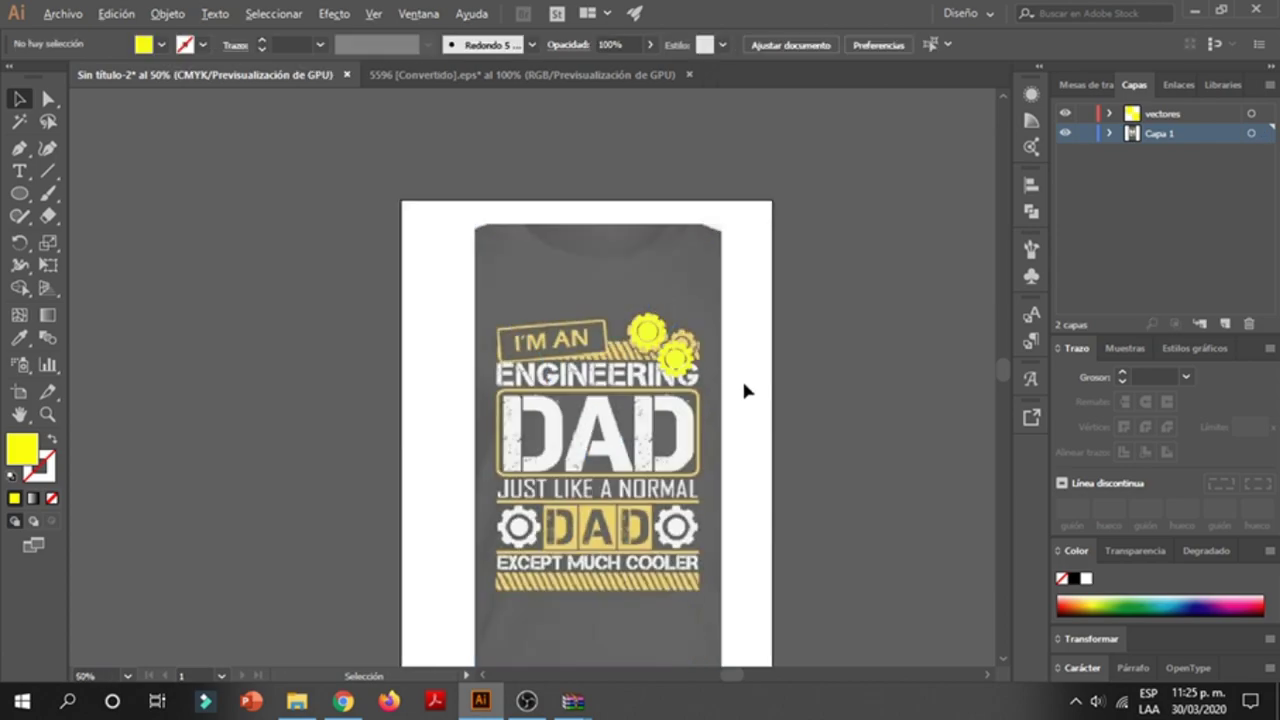
scroll(741, 378, "up", 1)
- Place the small gear copy beside the big gear and realign the background image
left_click_drag(618, 329, 634, 316)
left_click(668, 447)
left_click_drag(666, 444, 590, 435)
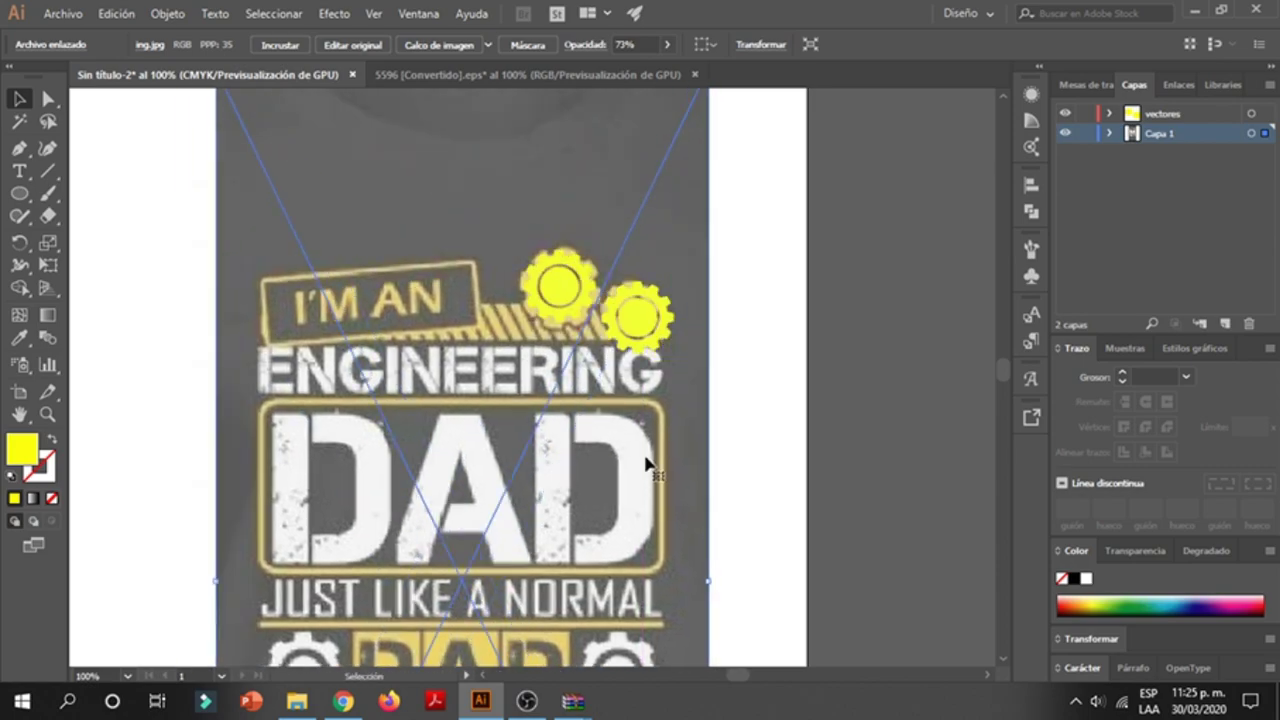
left_click(766, 375)
left_click_drag(727, 428, 700, 458)
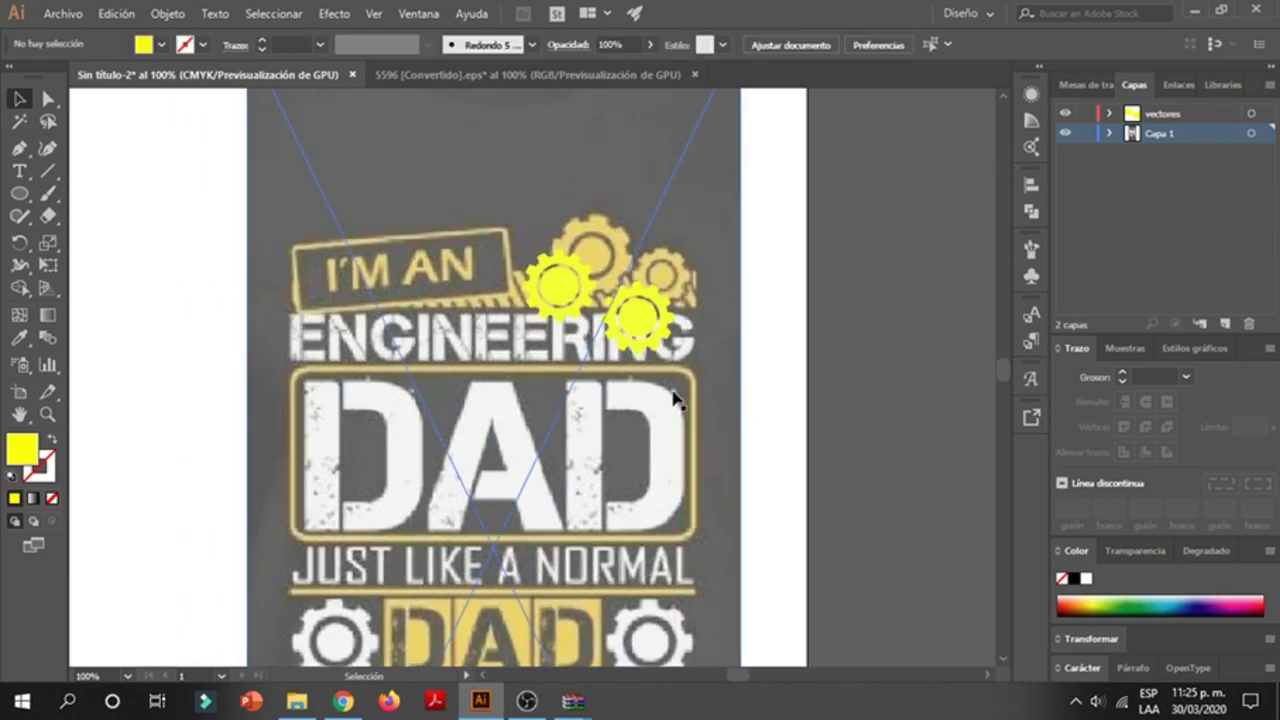
- Lock the Capa 1 background layer and fine-tune the left top gear's position
left_click(1086, 134)
left_click(520, 277)
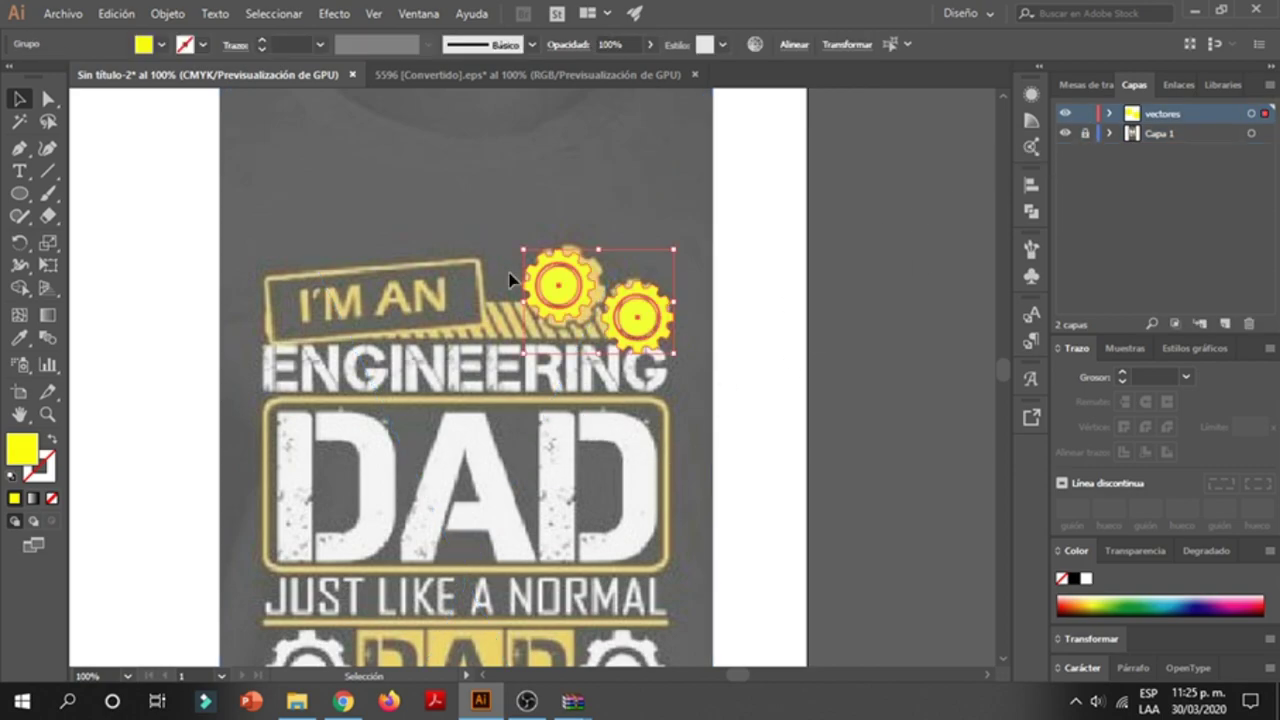
left_click(706, 426)
scroll(590, 292, "up", 1)
mouse_move(562, 288)
left_mouse_down()
mouse_move(576, 288)
mouse_move(560, 288)
left_mouse_up()
- Shrink the right top gear and move it onto its spot in the image
left_click(651, 323)
scroll(655, 328, "up", 2)
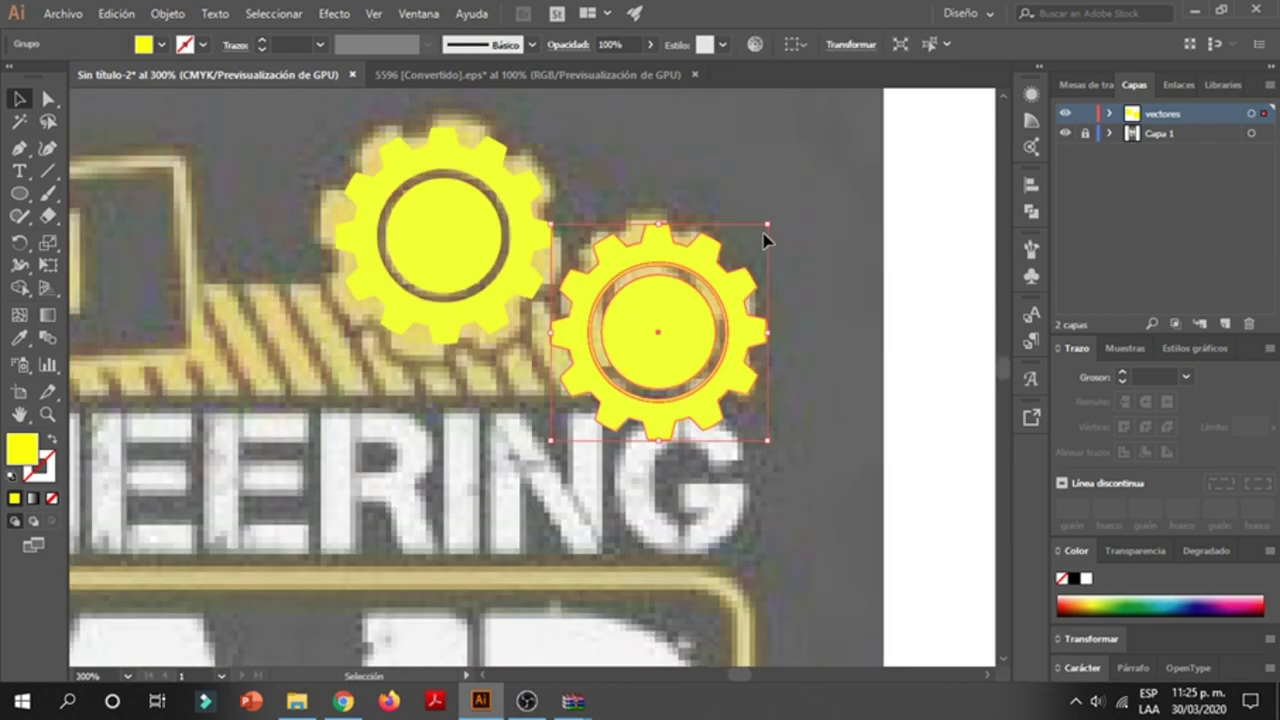
left_click_drag(767, 229, 740, 263)
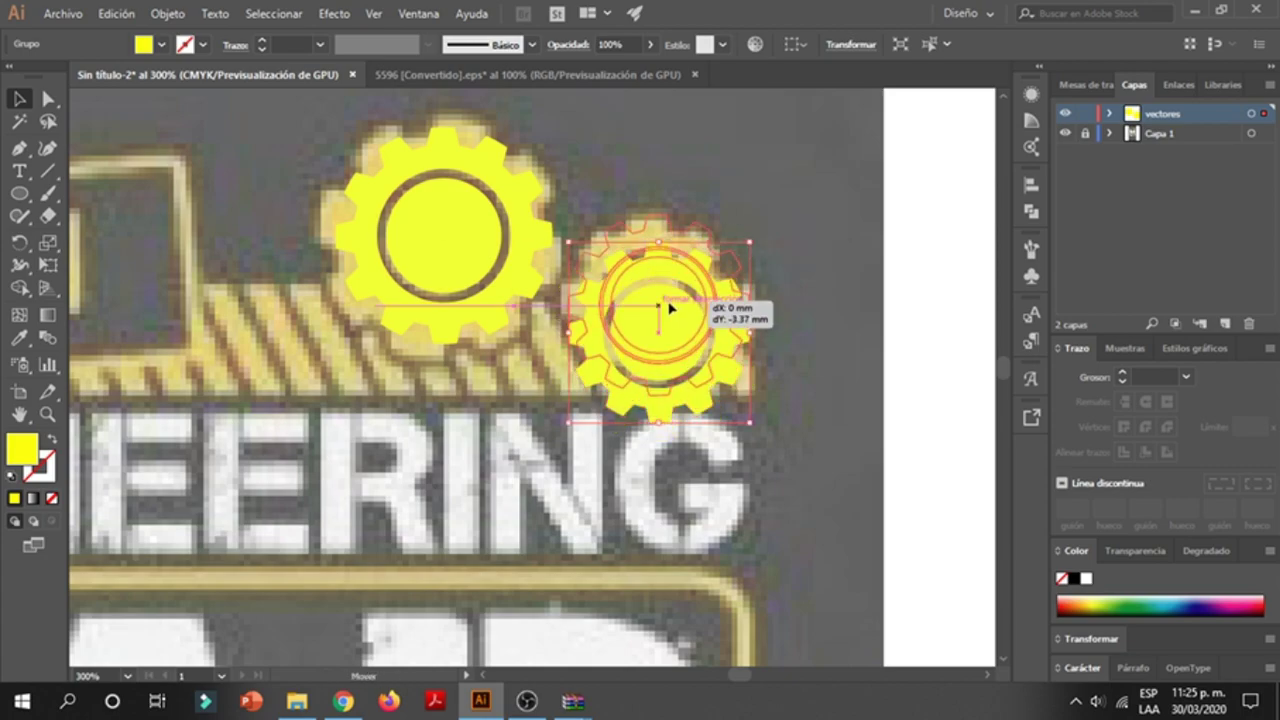
left_click_drag(690, 300, 666, 306)
scroll(640, 320, "down", 4)
left_click(573, 272)
scroll(692, 256, "down", 3)
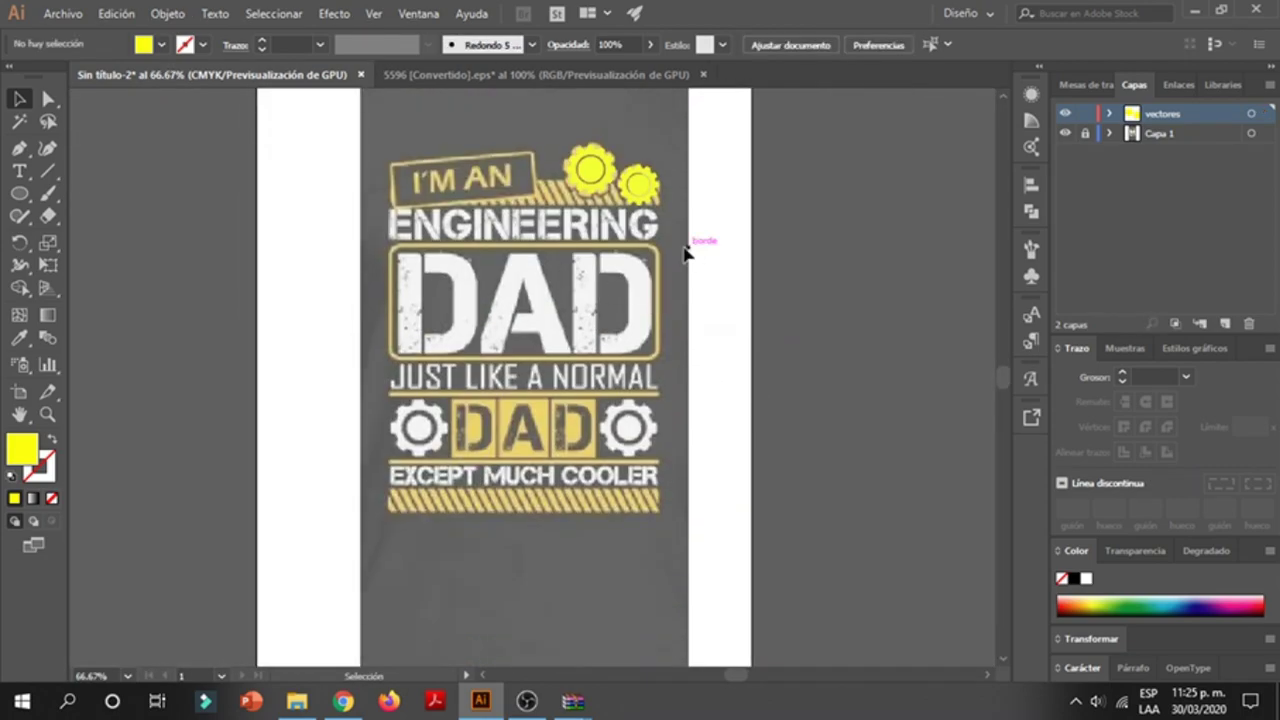
- Alt-drag yellow gear copies beside the lower DAD and check the whole artboard
mouse_move(601, 175)
left_mouse_down()
mouse_move(512, 403)
mouse_move(430, 432)
mouse_move(708, 418)
left_mouse_up()
key("ctrl+shift+a")
key("ctrl+1")
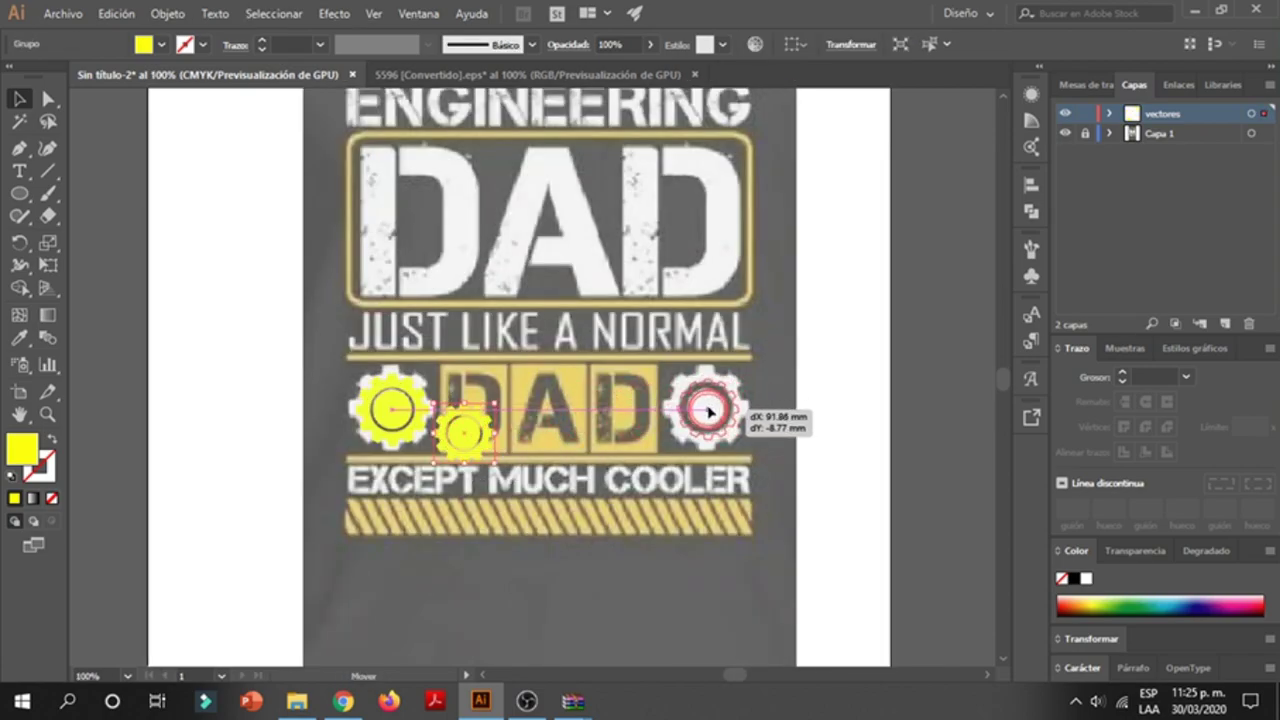
key("ctrl+shift+a")
key("ctrl+minus")
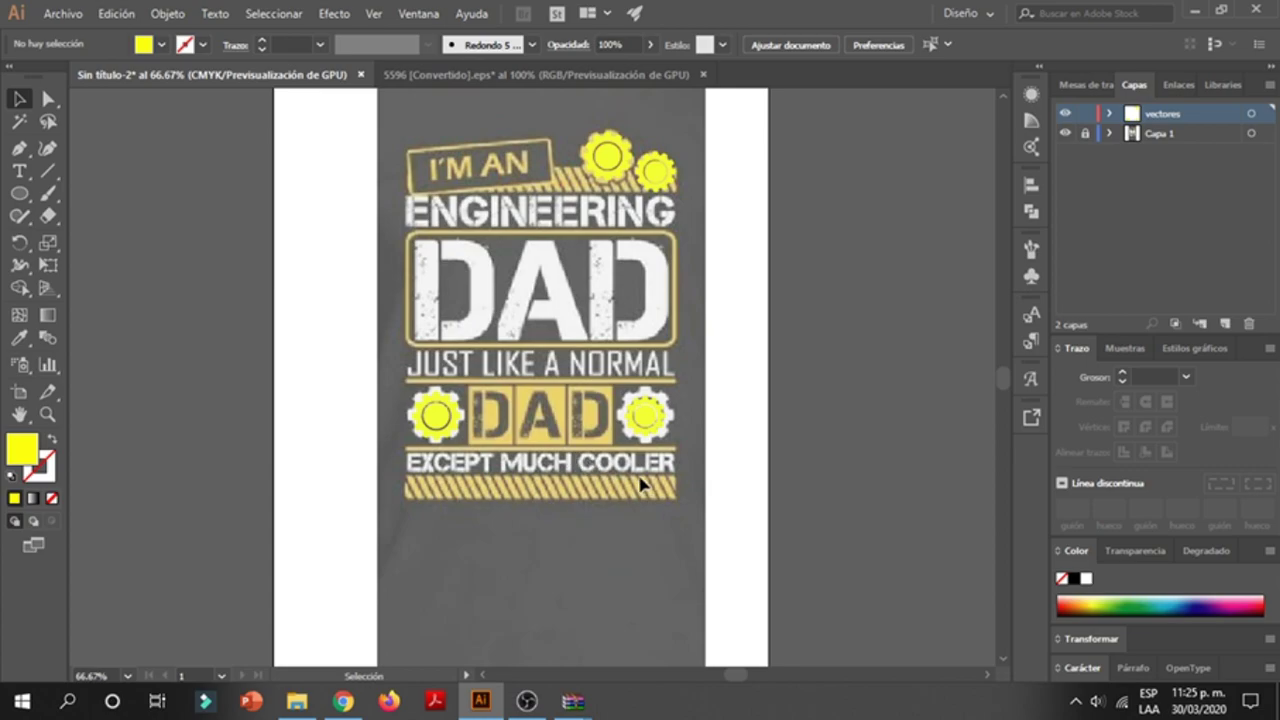
key("ctrl+1")
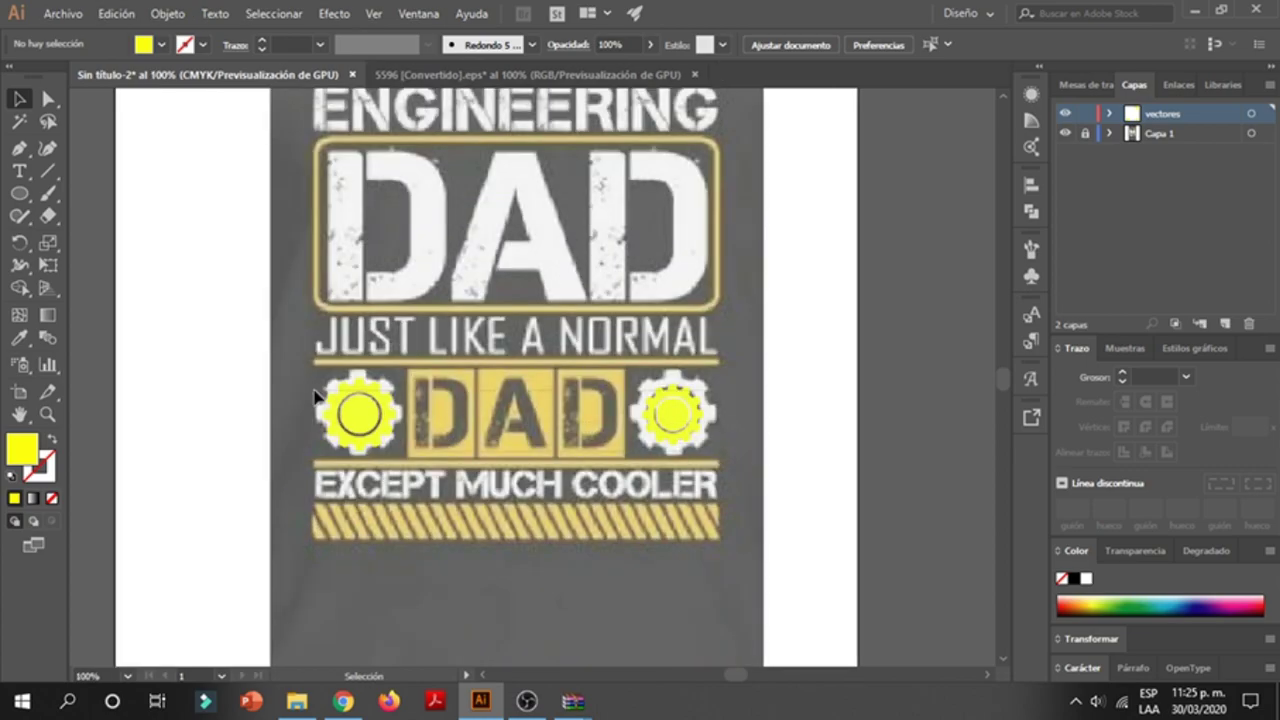
- Add a new layer named 'color blanco'
left_click(314, 396)
left_click(1269, 86)
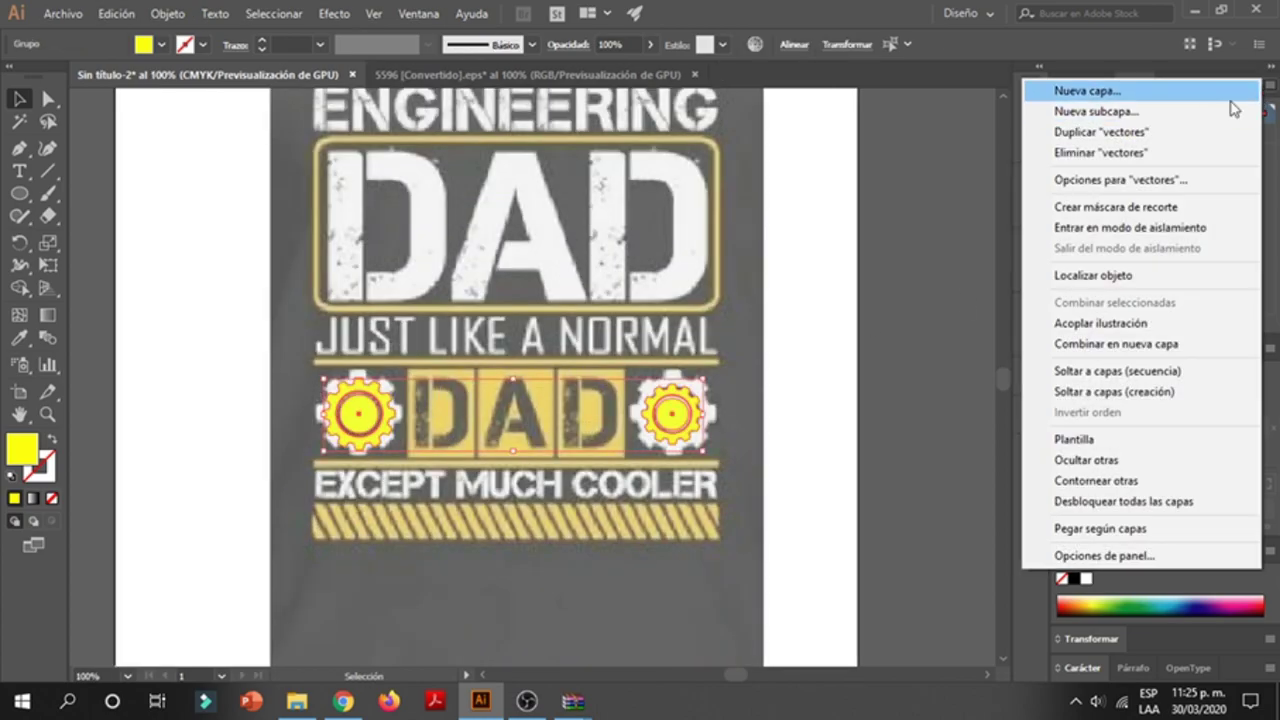
left_click(1235, 92)
type("color blanco")
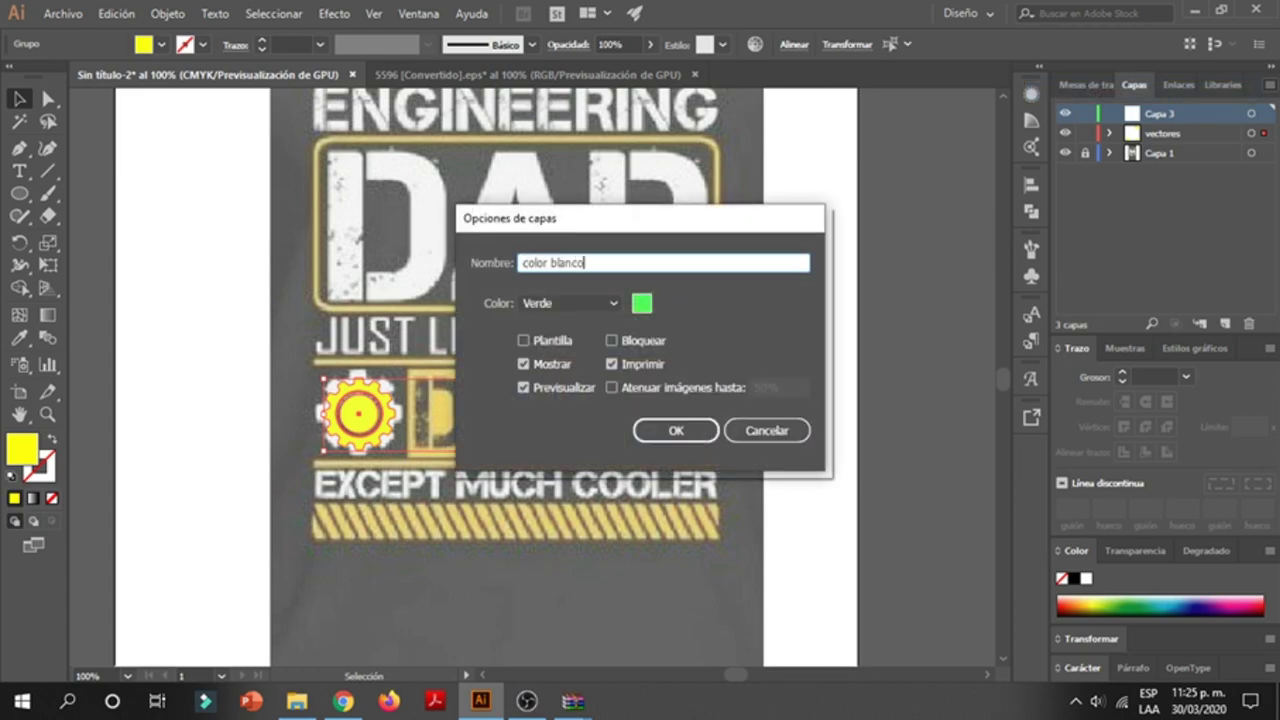
key("Return")
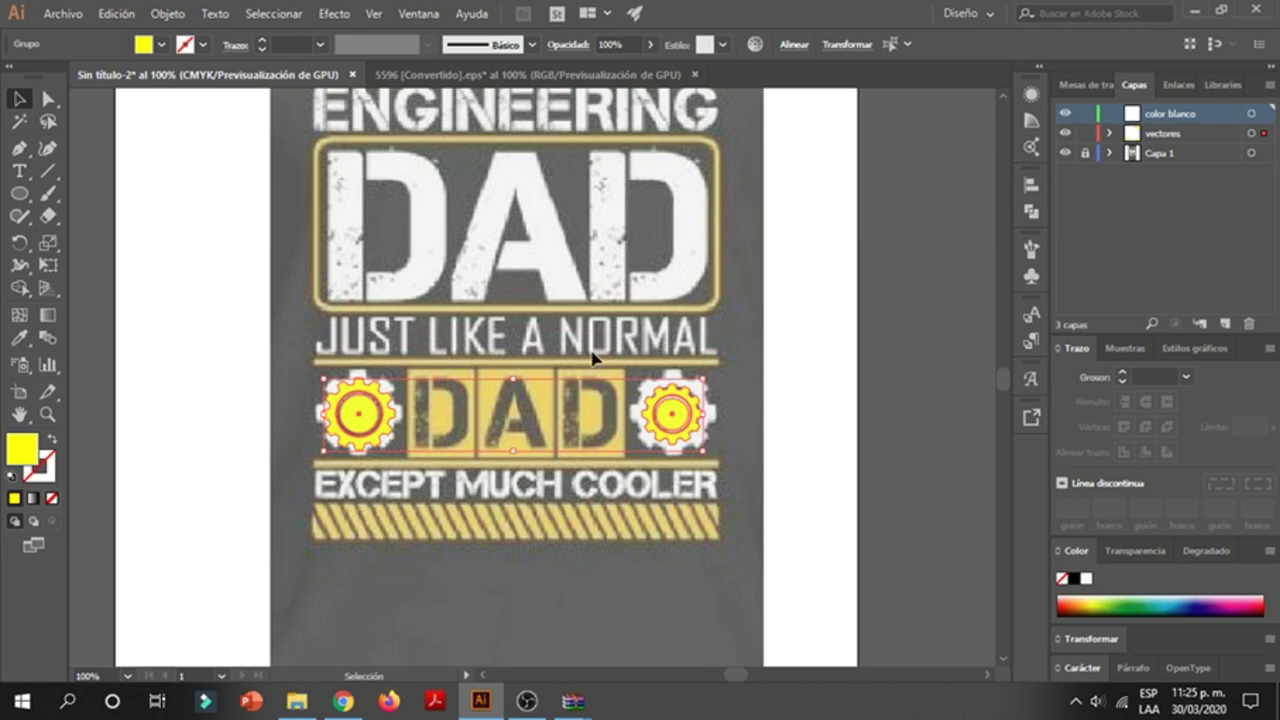
- Sample white with the Eyedropper to make both lower gears white
key("i")
left_click(800, 321)
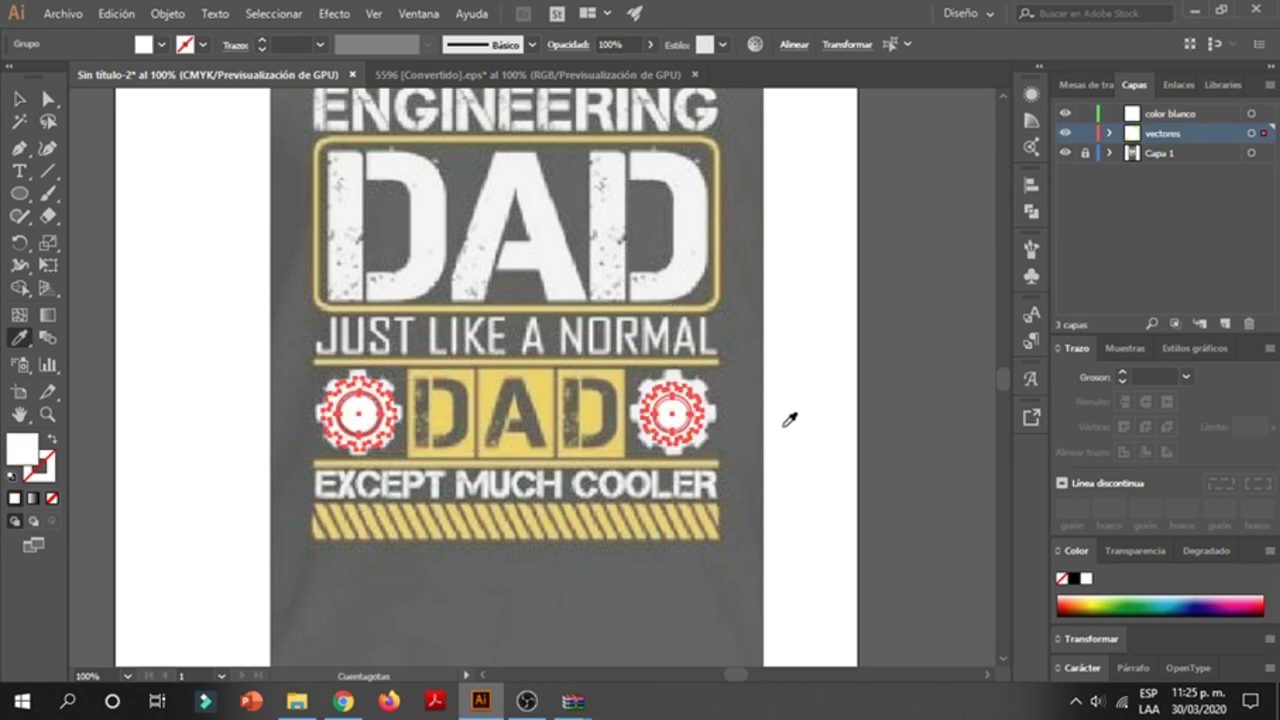
key("v")
left_click(770, 486)
- Rotate the right and left lower gears to match the original image
left_click(700, 445)
scroll(700, 447, "up", 1)
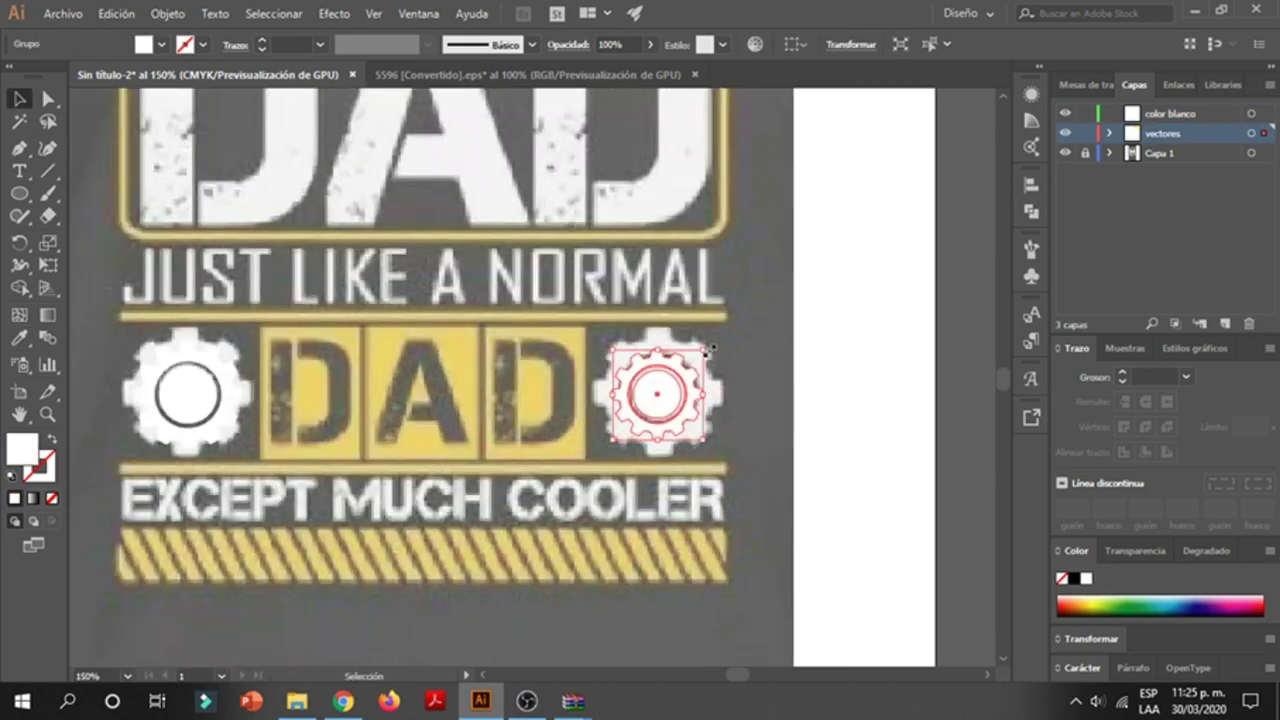
left_click_drag(710, 348, 755, 335)
left_click(135, 336)
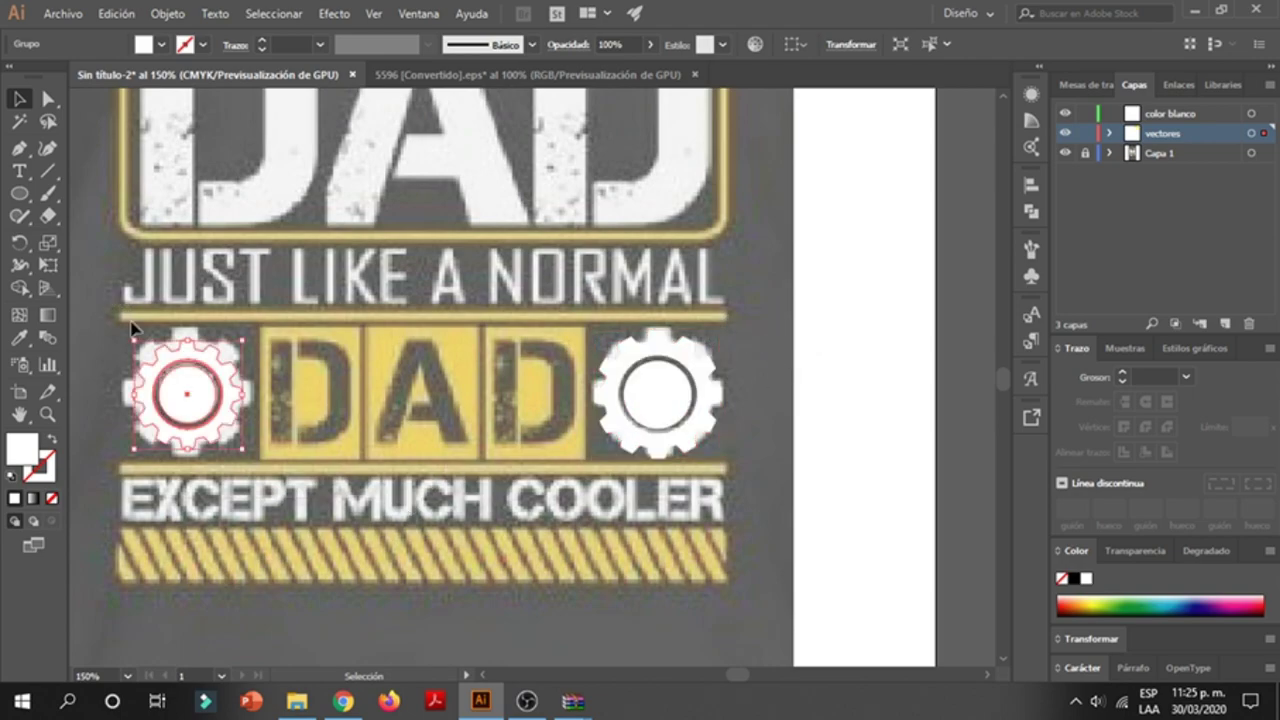
left_click_drag(140, 355, 307, 379)
left_click(405, 440)
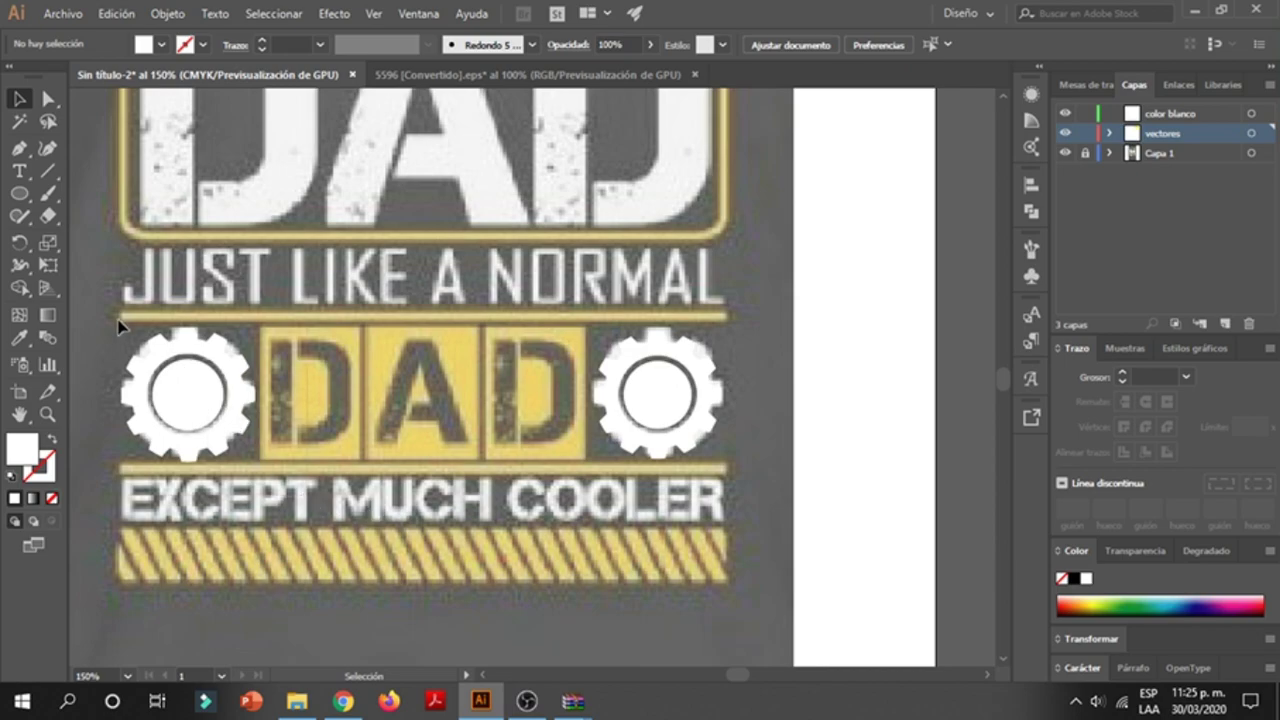
scroll(463, 481, "down", 2)
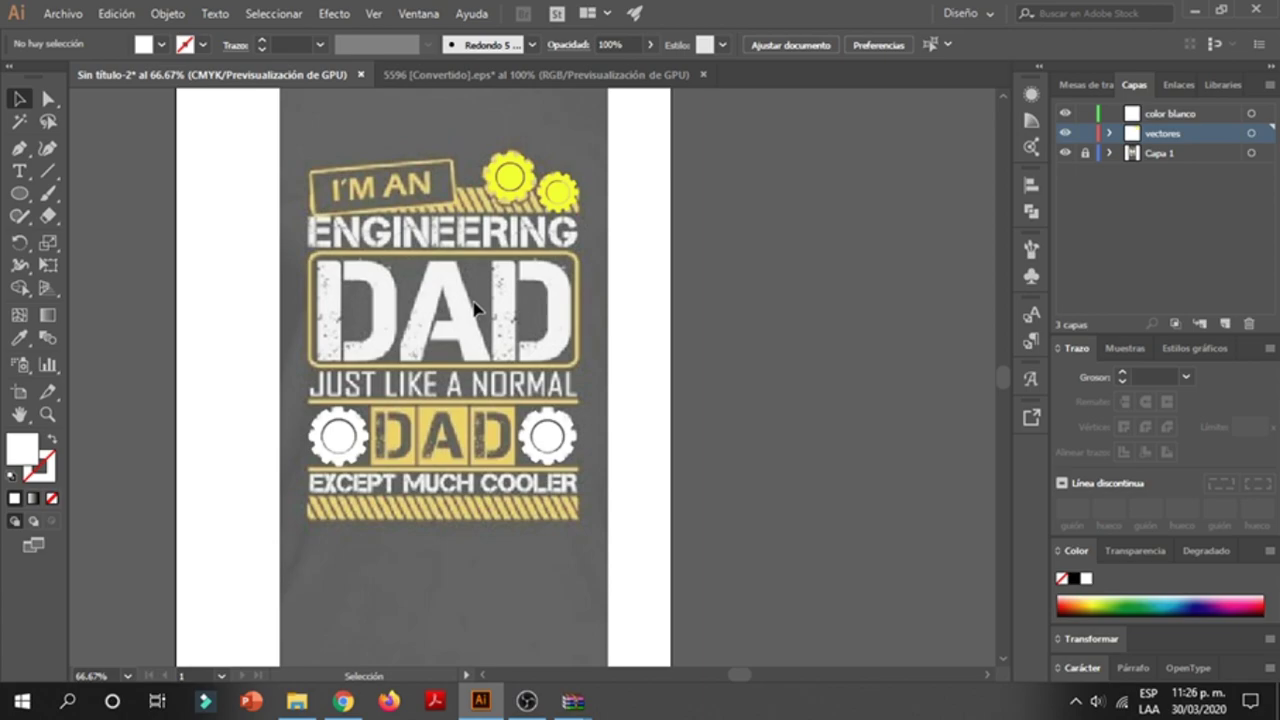
- Leave the Illustrator design and bring up the Chrome tab with the 'engrane' gear image results
scroll(476, 308, "down", 1)
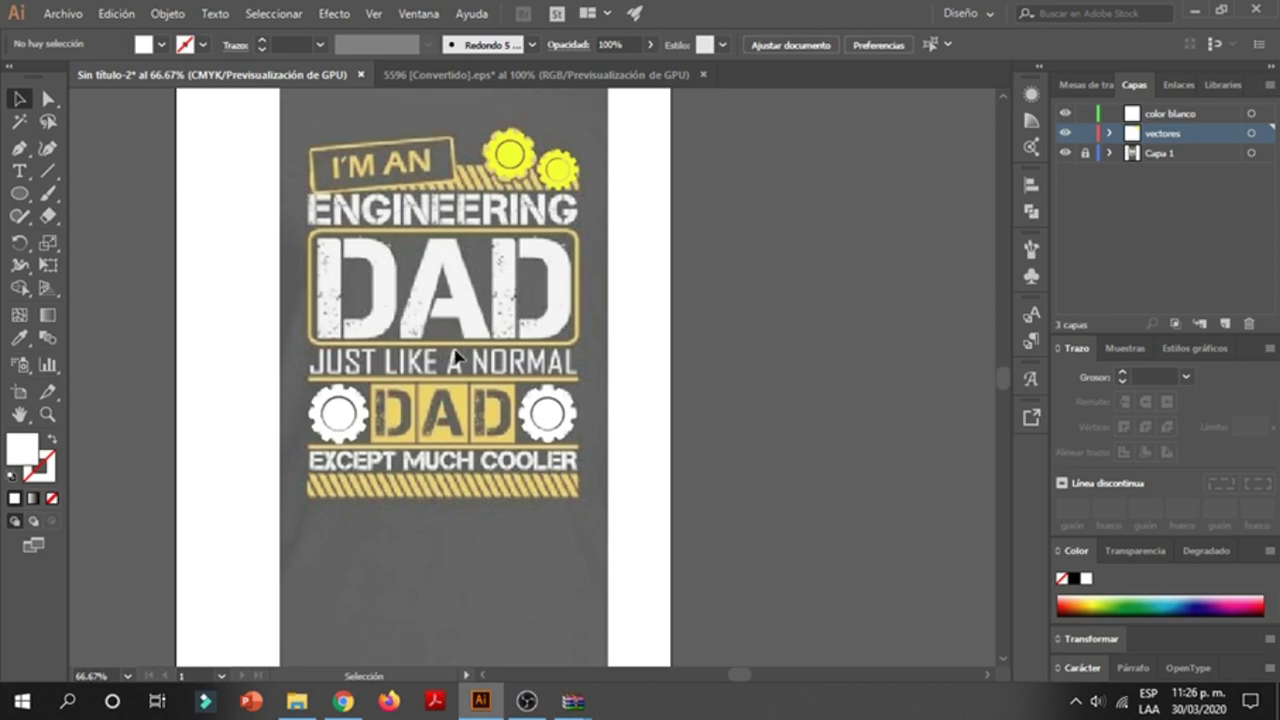
left_click(344, 701)
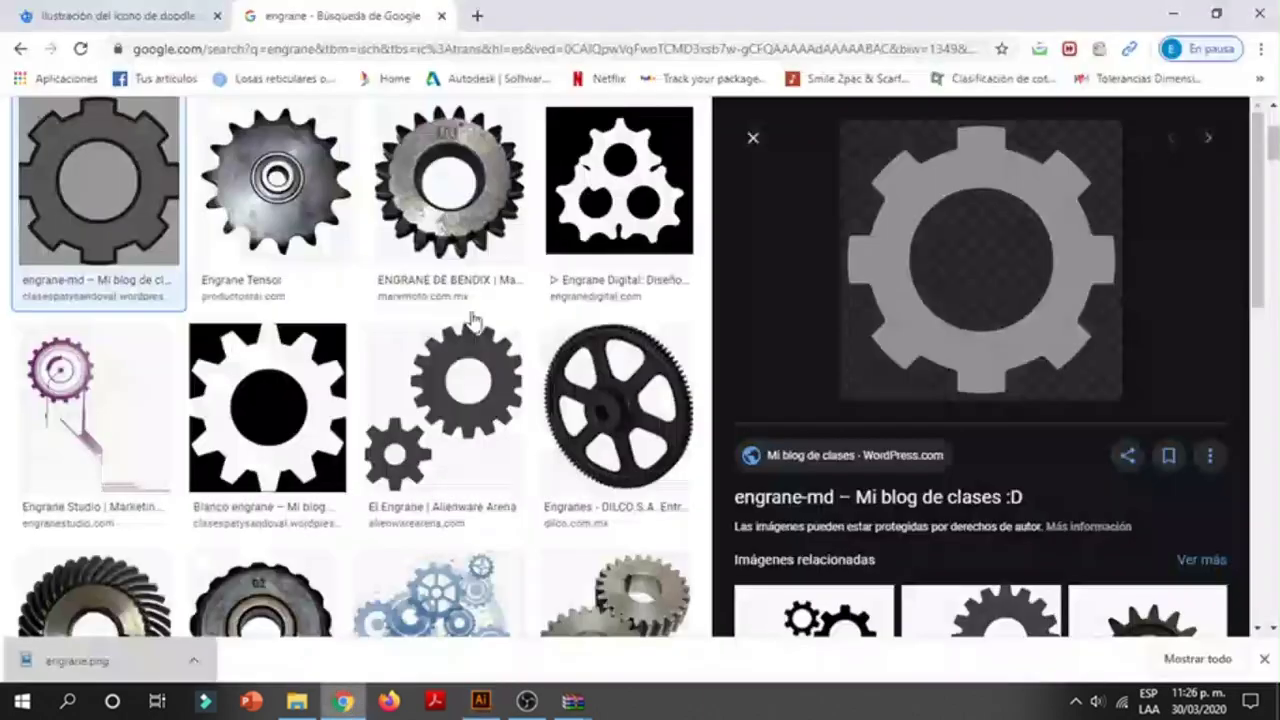
- In a new tab, search Google for 'what the font' and open the WhatTheFont MyFonts page
left_click(478, 16)
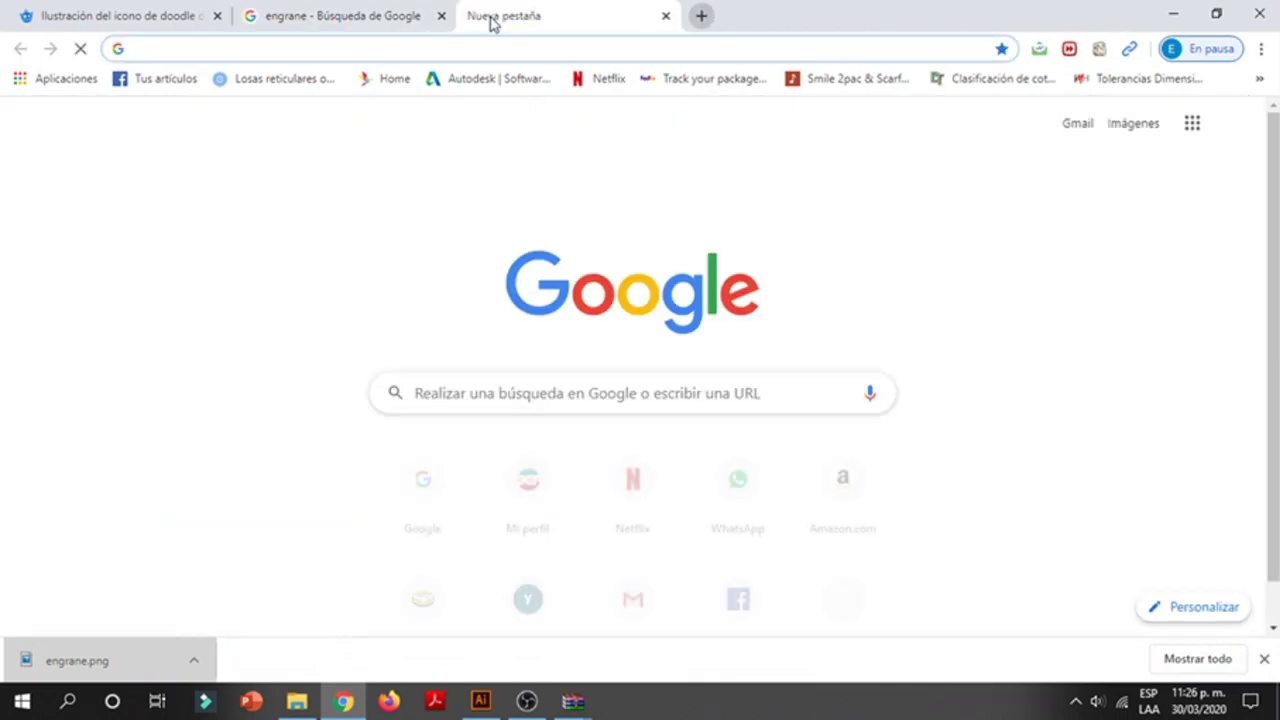
type("google.com")
key("Return")
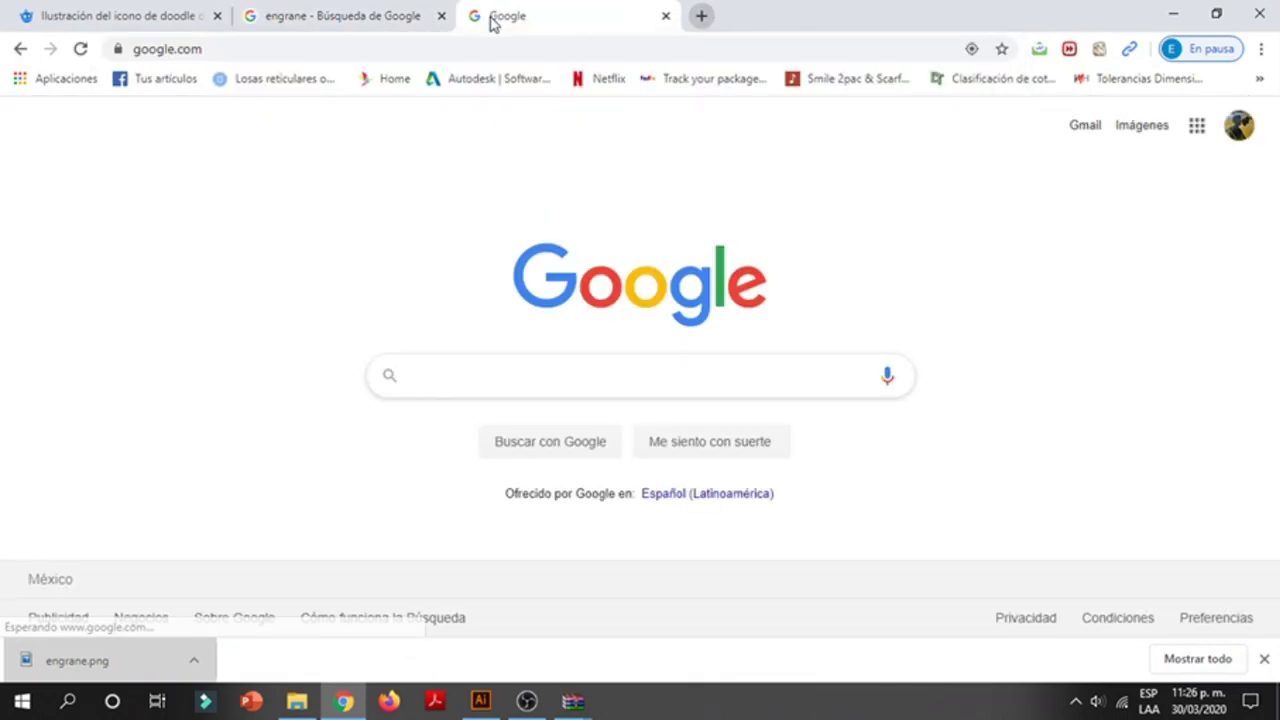
type("what")
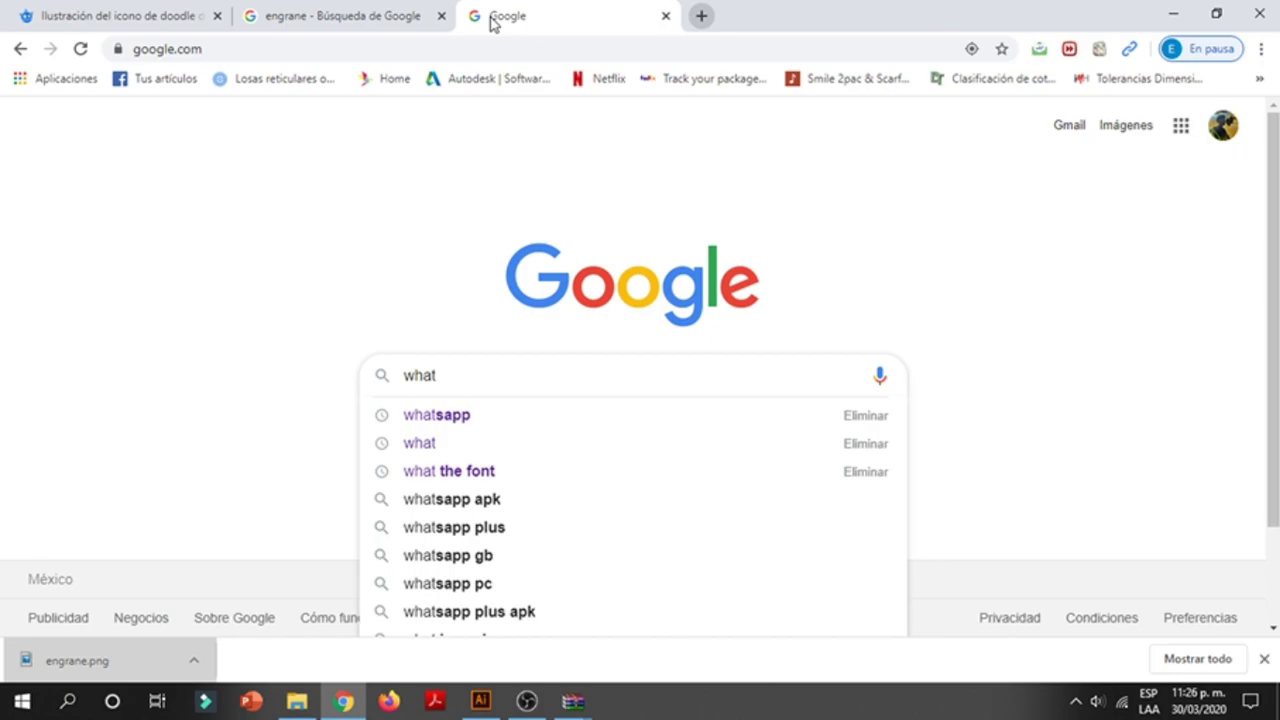
key("Down")
key("Down")
key("Down")
key("Return")
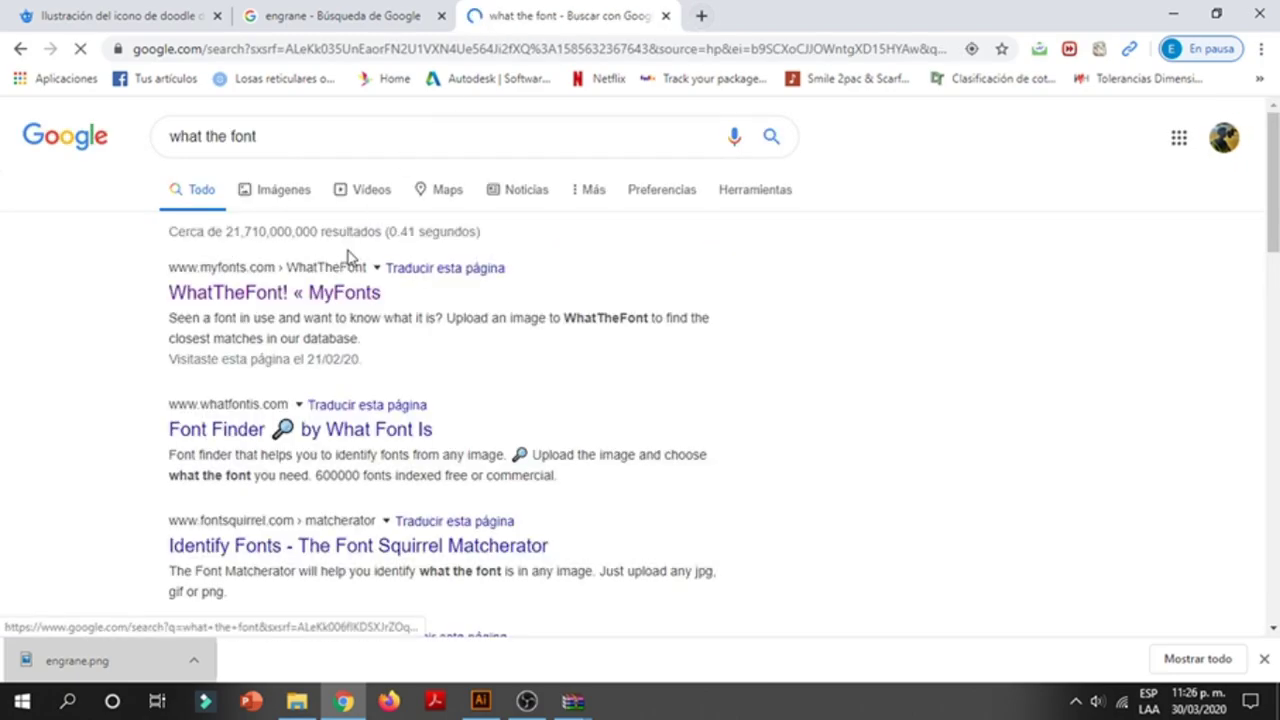
left_click(318, 291)
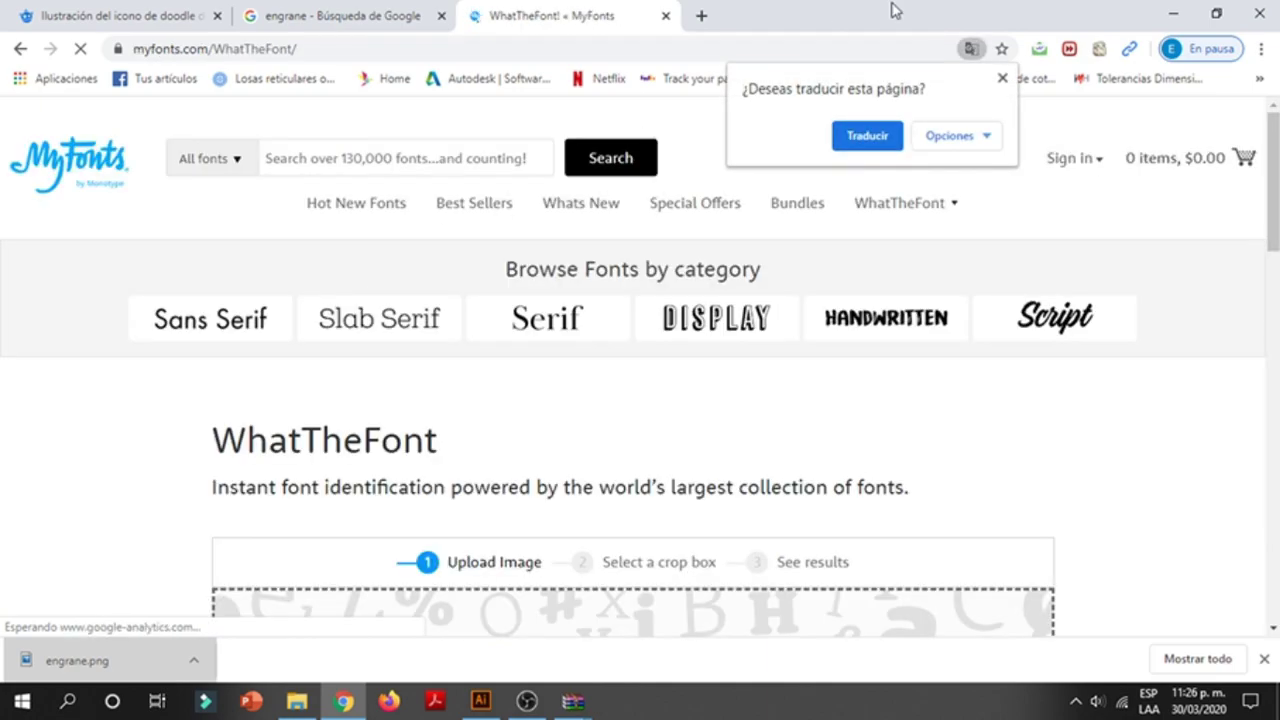
- Dismiss the translate offer and scroll to the WhatTheFont upload area
left_click(1002, 77)
scroll(768, 349, "down", 3)
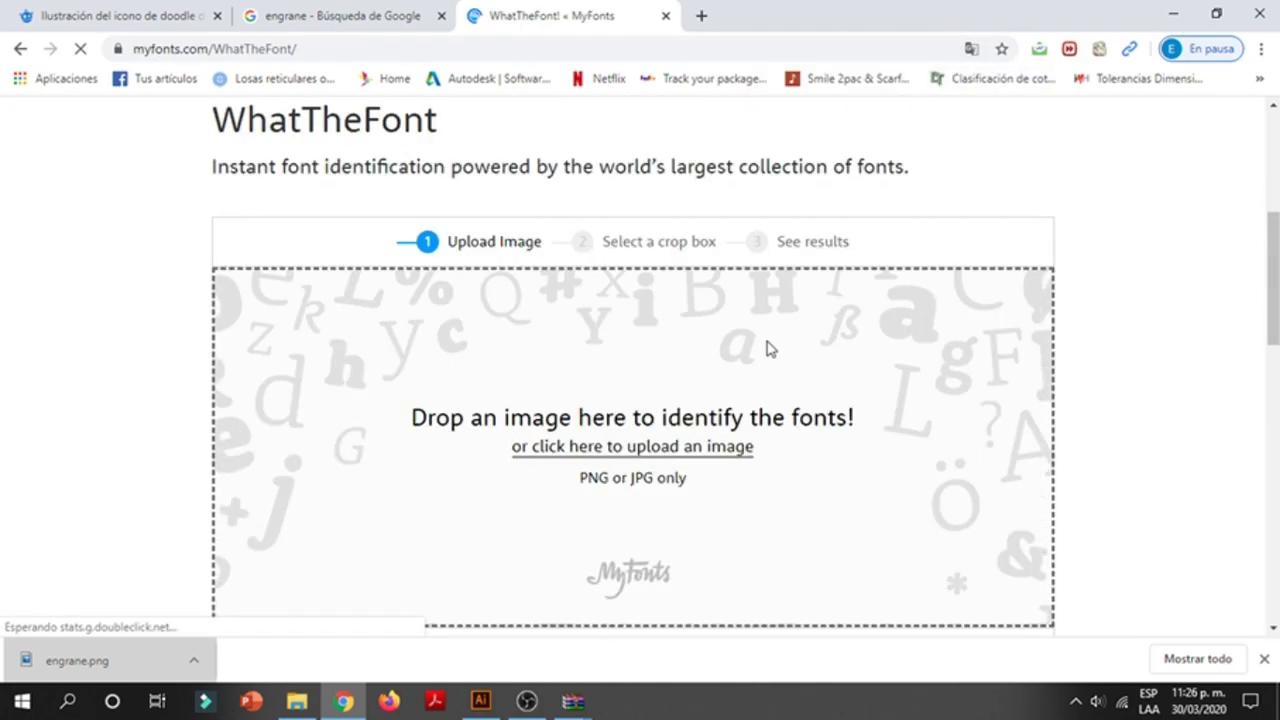
scroll(768, 349, "down", 2)
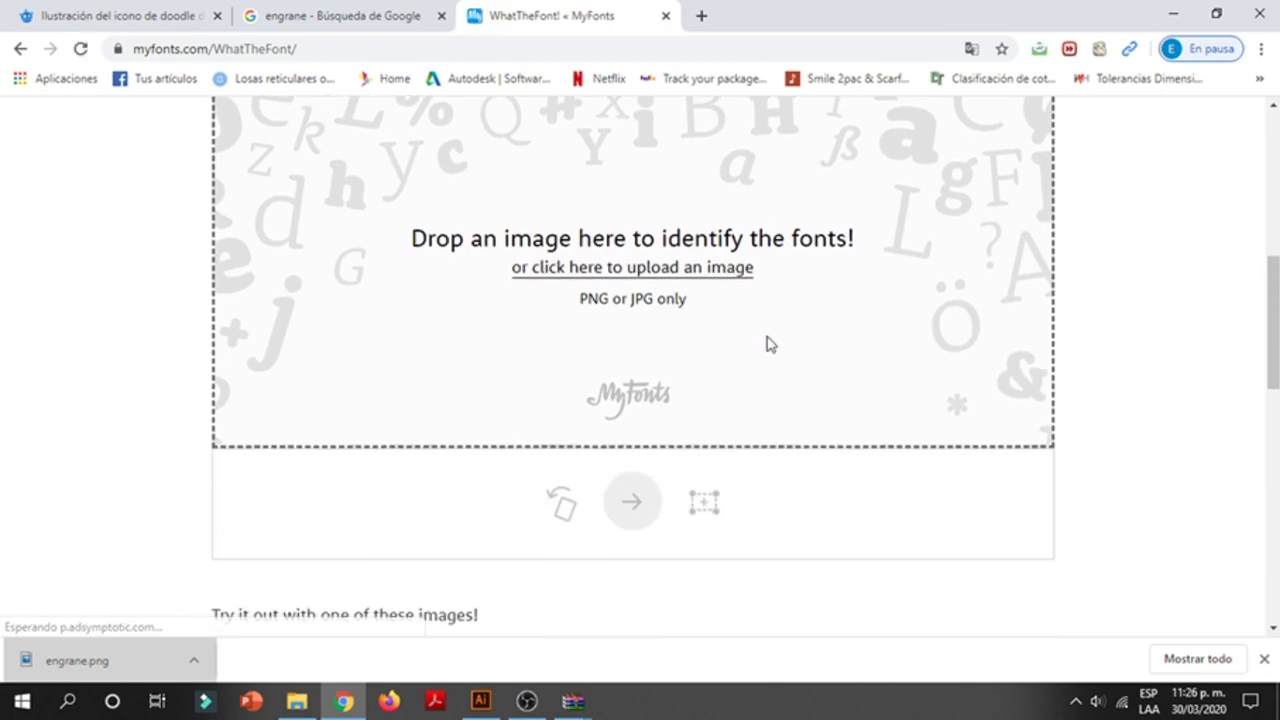
scroll(768, 344, "down", 2)
scroll(768, 344, "down", 1)
scroll(768, 344, "up", 3)
scroll(768, 344, "up", 1)
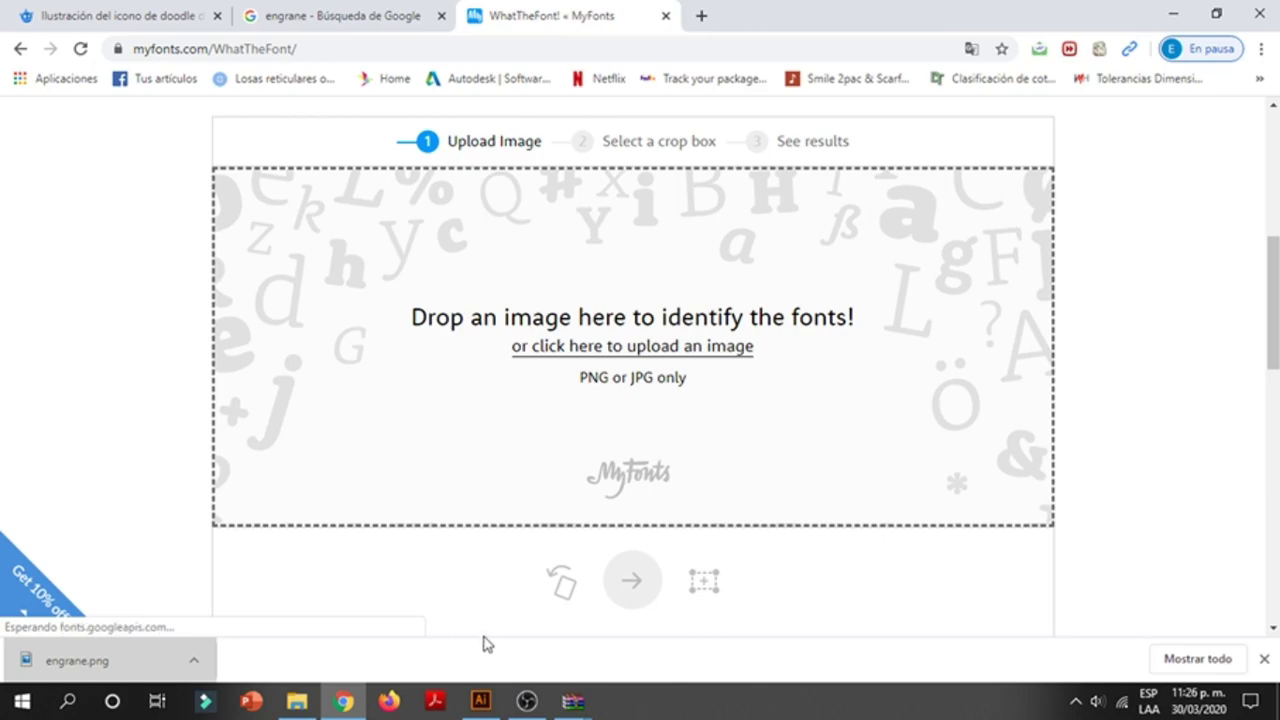
- Drop ing.jpg from File Explorer onto the drop zone, closing the sign-up popup
left_click(281, 706)
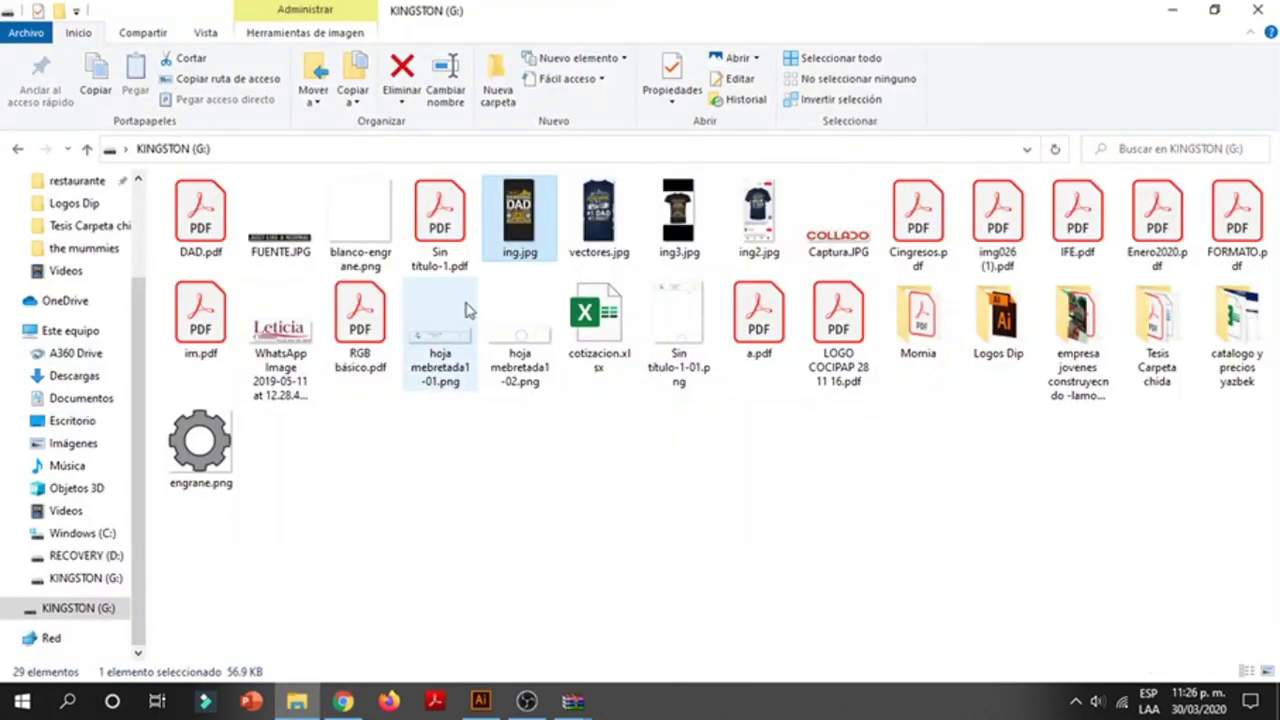
mouse_move(525, 222)
left_mouse_down()
mouse_move(476, 473)
mouse_move(226, 346)
left_mouse_up()
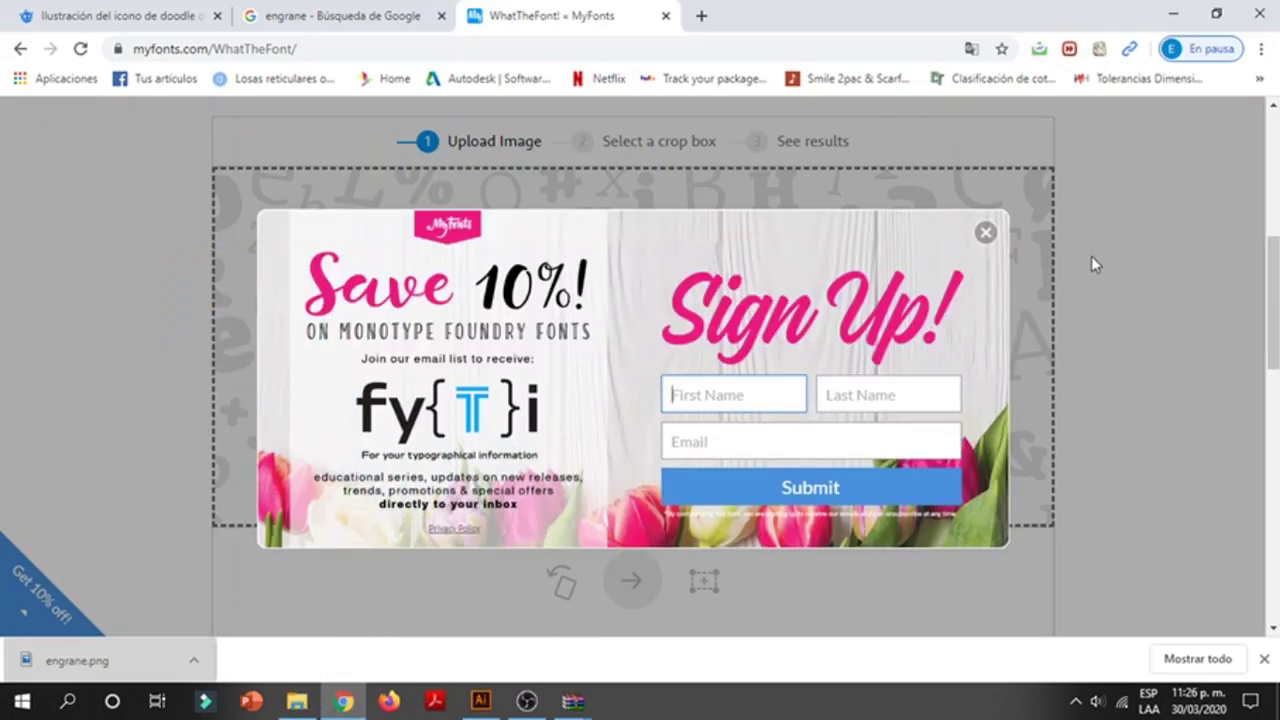
left_click(986, 238)
left_click(297, 701)
mouse_move(519, 215)
left_mouse_down()
mouse_move(365, 680)
mouse_move(623, 391)
left_mouse_up()
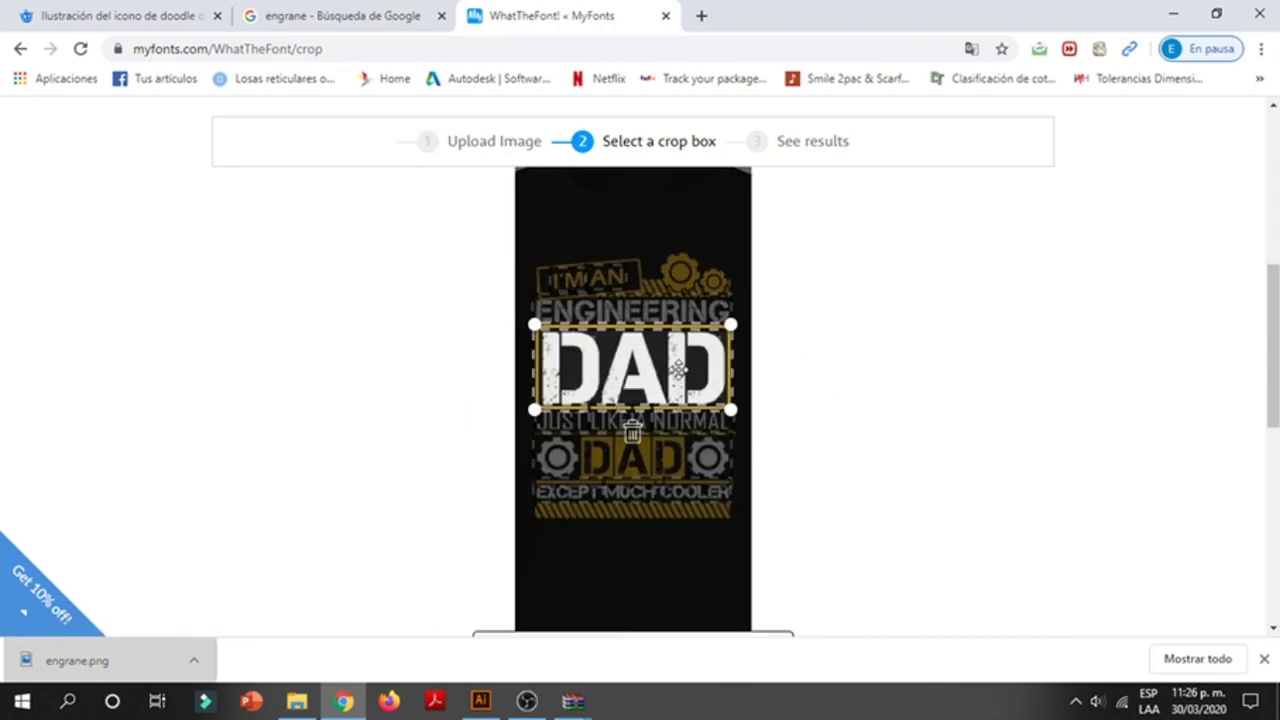
- Resize the crop box around the large 'DAD' lettering and submit it for identification
scroll(673, 432, "up", 1)
scroll(680, 433, "down", 1)
scroll(678, 372, "down", 1)
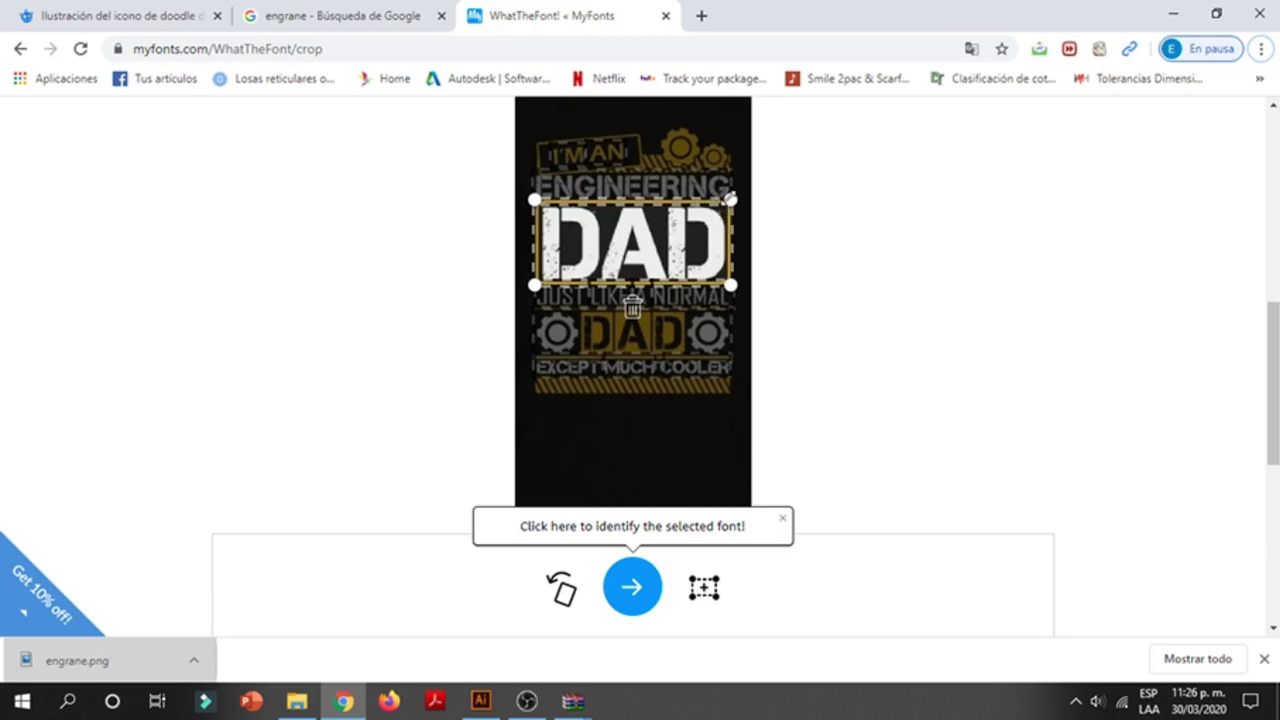
mouse_move(729, 200)
left_mouse_down()
mouse_move(700, 251)
mouse_move(670, 268)
mouse_move(663, 170)
mouse_move(686, 172)
mouse_move(740, 130)
left_mouse_up()
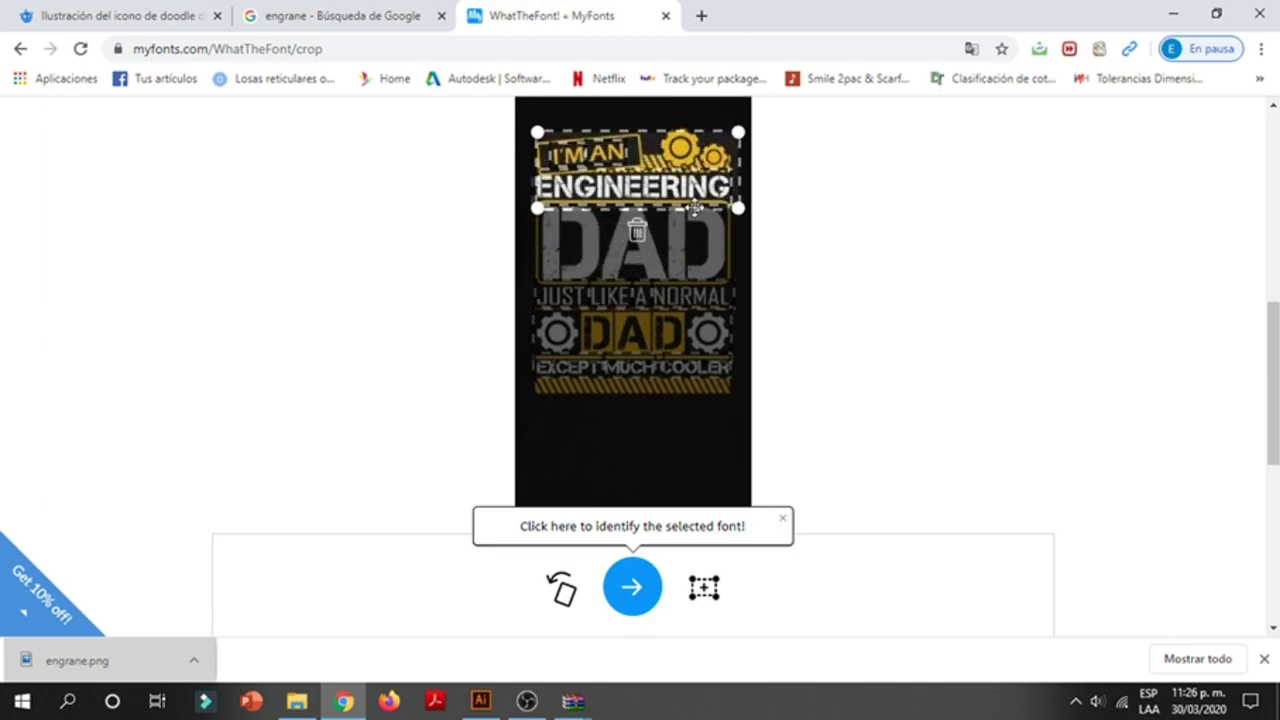
left_click_drag(694, 210, 689, 282)
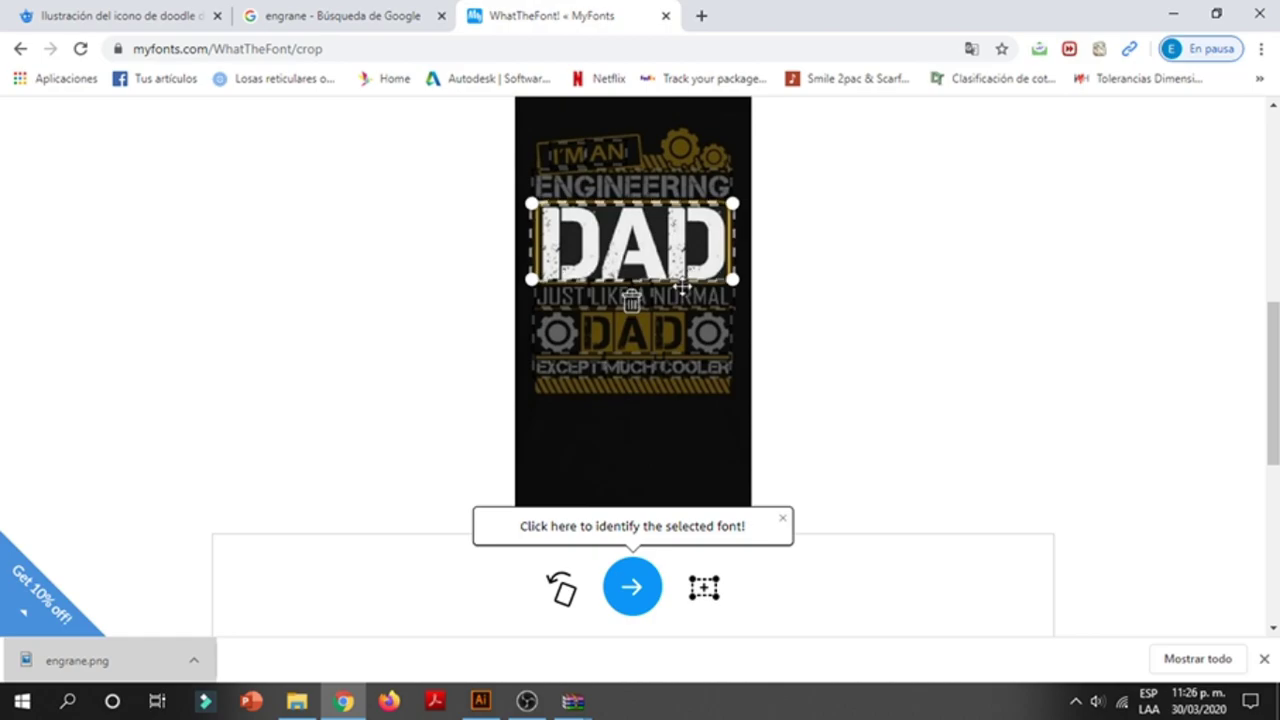
left_click(681, 287)
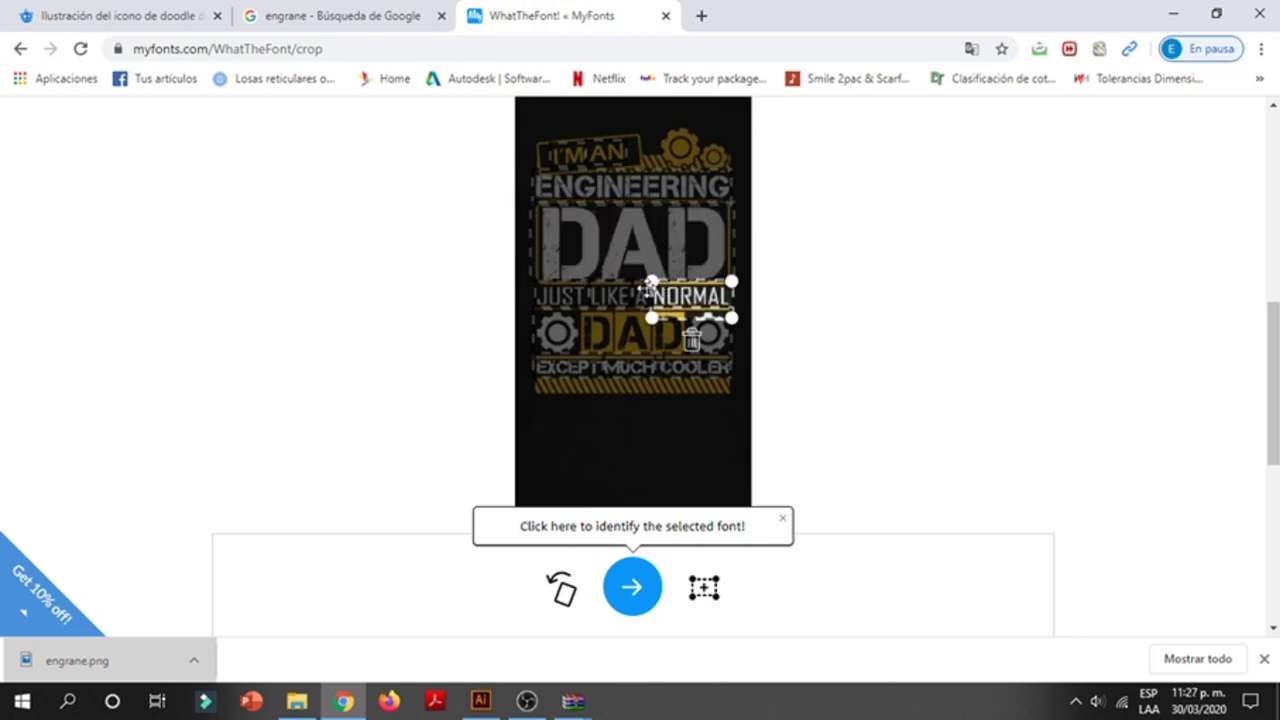
left_click_drag(651, 282, 541, 204)
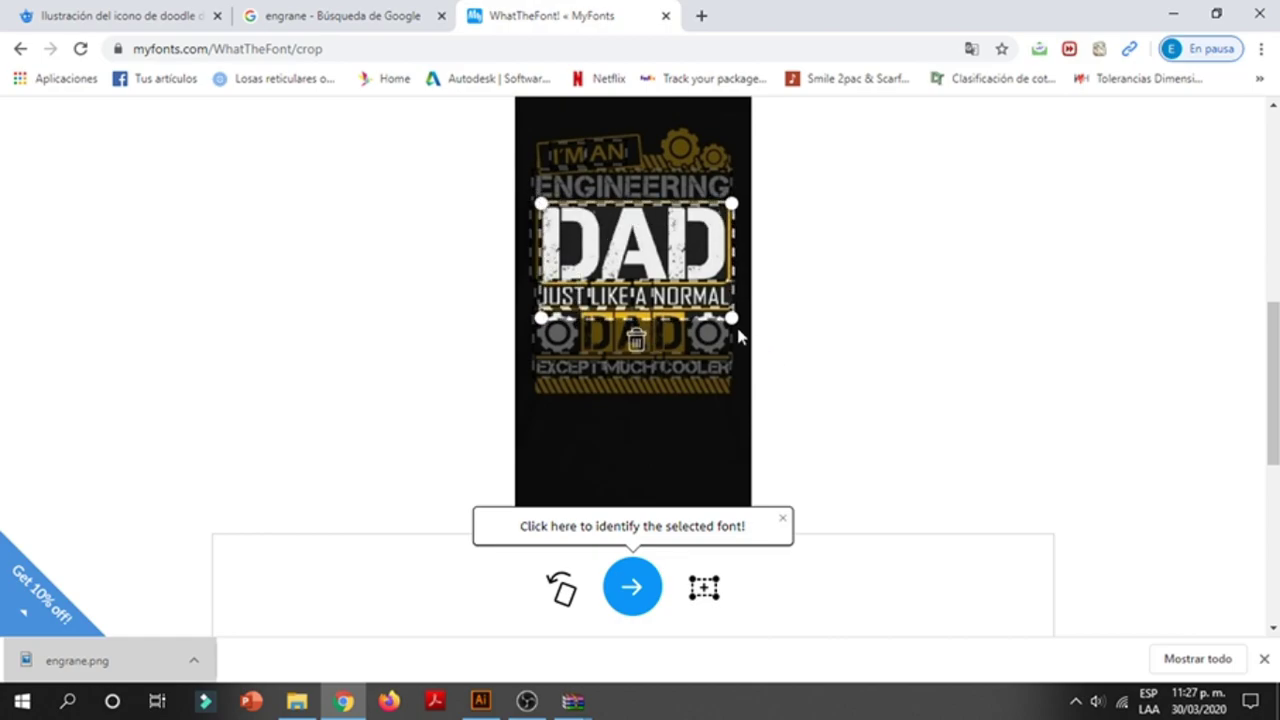
left_click_drag(733, 320, 731, 286)
mouse_move(732, 205)
left_mouse_down()
mouse_move(720, 186)
mouse_move(726, 205)
left_mouse_up()
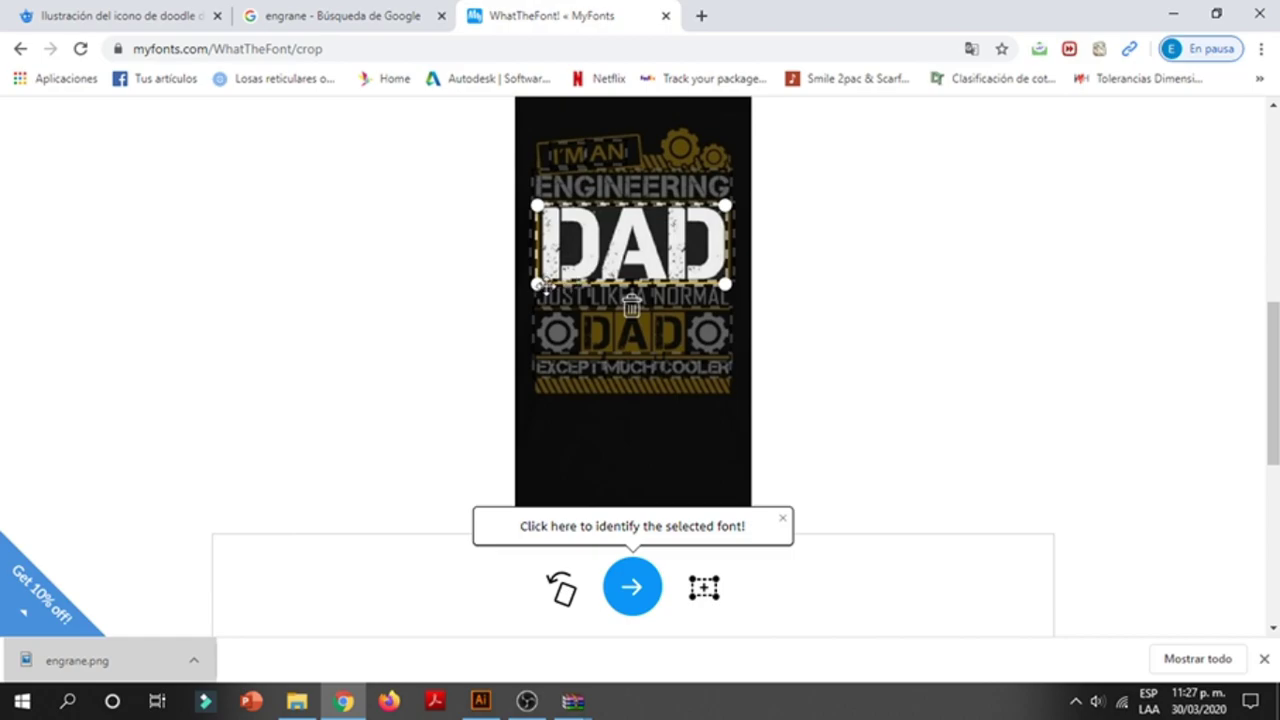
left_click_drag(541, 287, 531, 291)
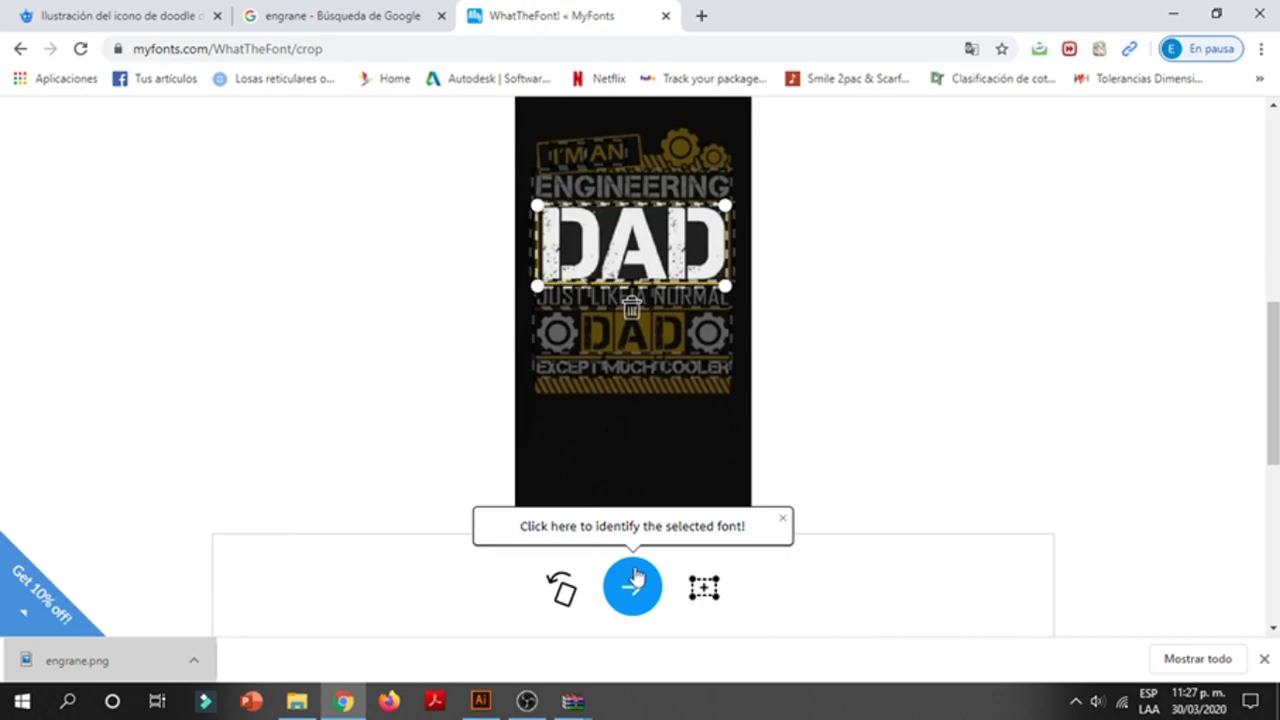
scroll(620, 470, "down", 3)
left_click(626, 362)
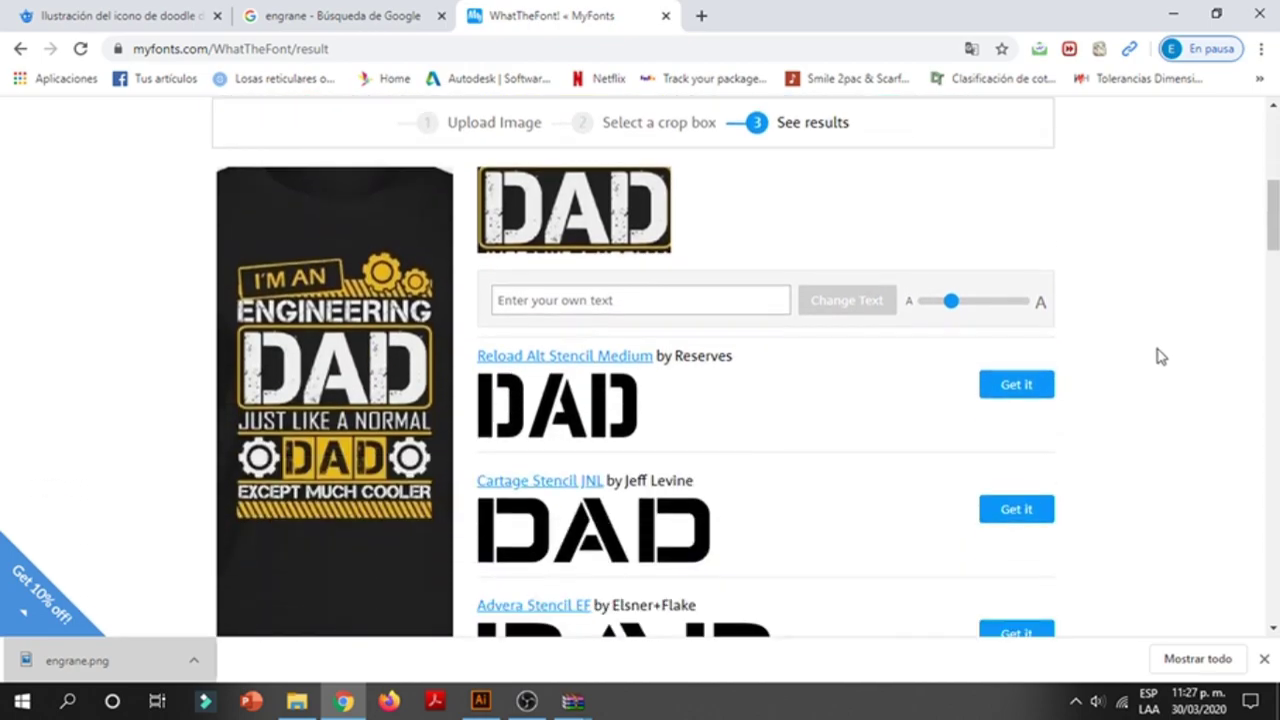
- Scroll through the font matches led by Reload Alt Stencil Medium, dismissing the download notice
scroll(1155, 292, "down", 3)
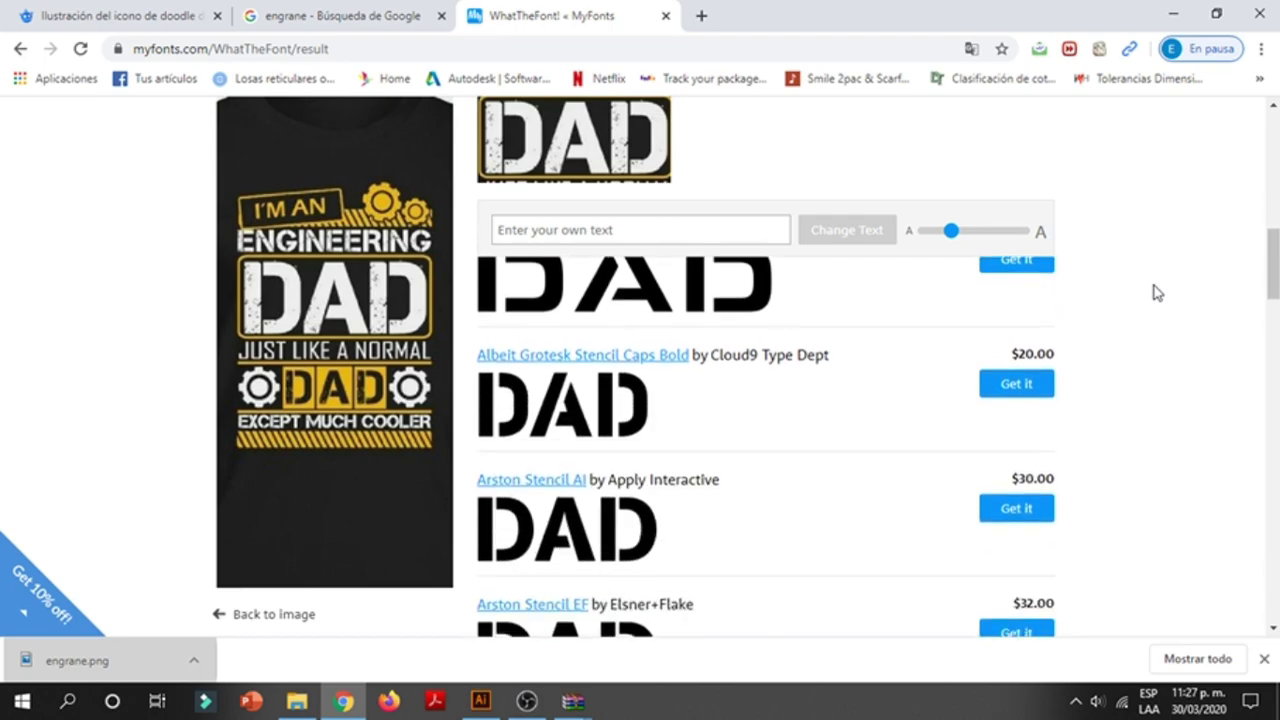
scroll(1157, 297, "down", 1)
scroll(640, 471, "up", 1)
scroll(1074, 411, "up", 1)
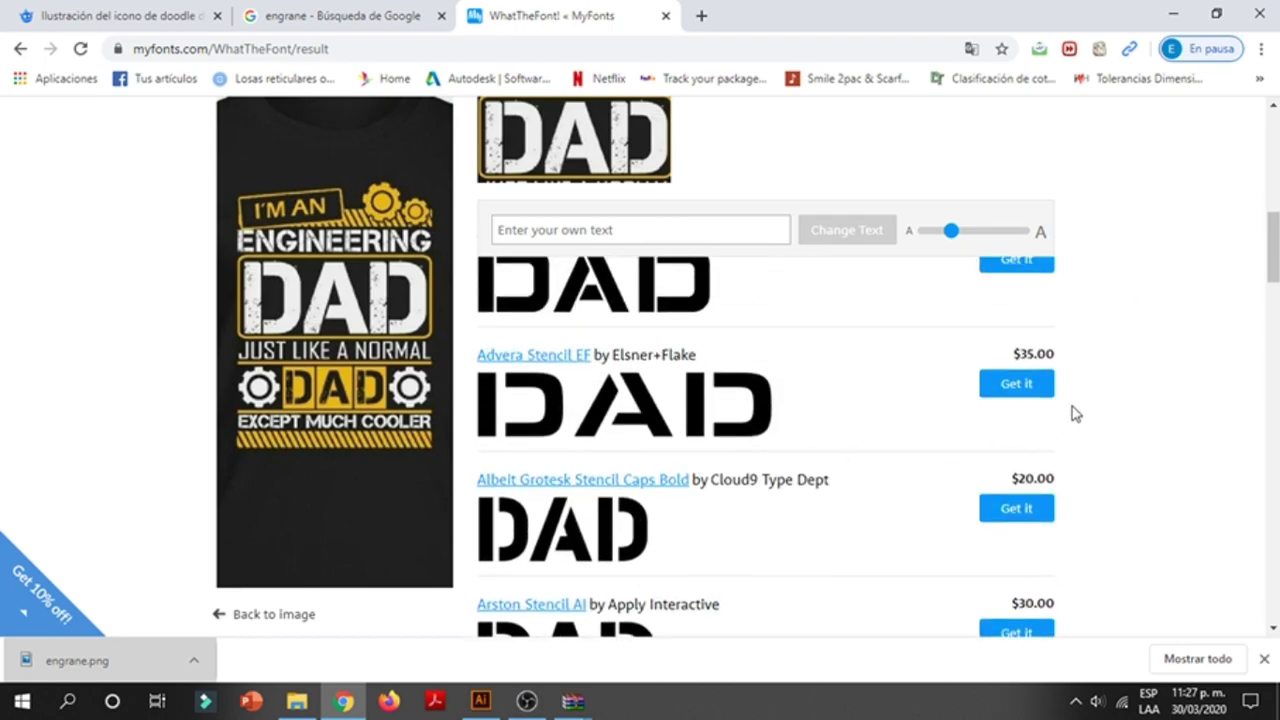
scroll(1142, 389, "up", 1)
scroll(1145, 389, "up", 1)
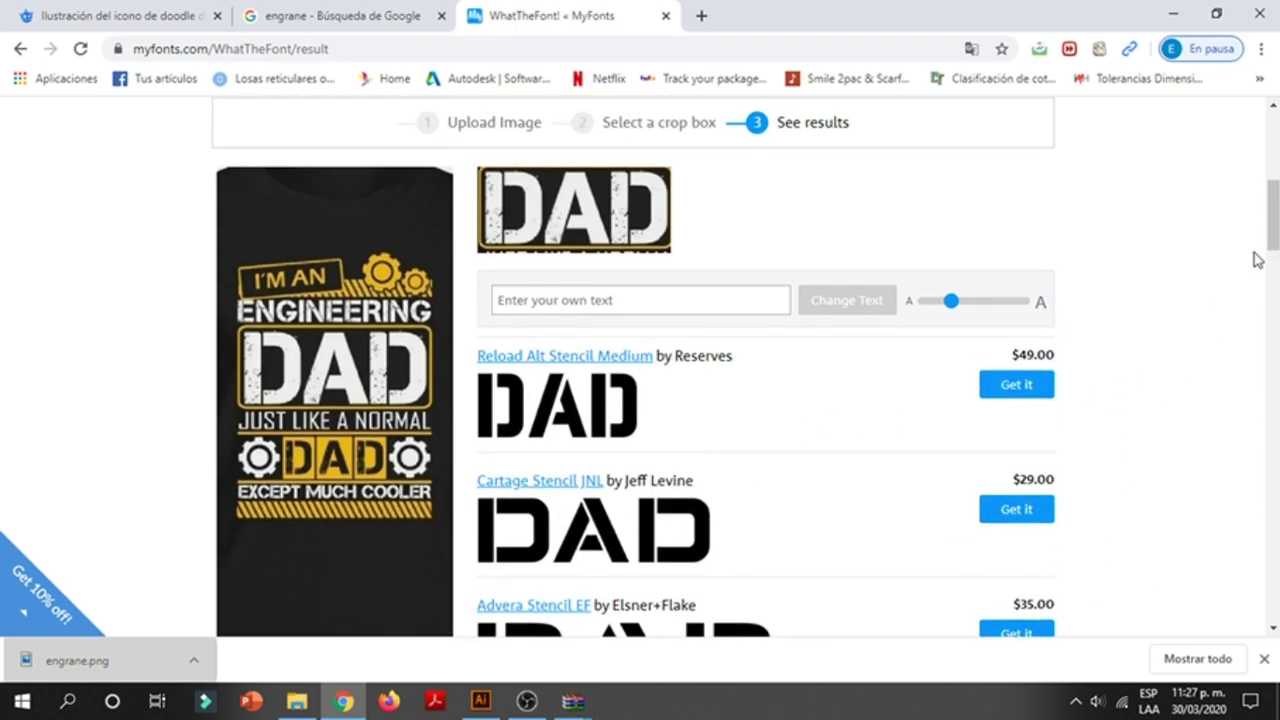
scroll(1257, 259, "down", 2)
scroll(669, 484, "up", 2)
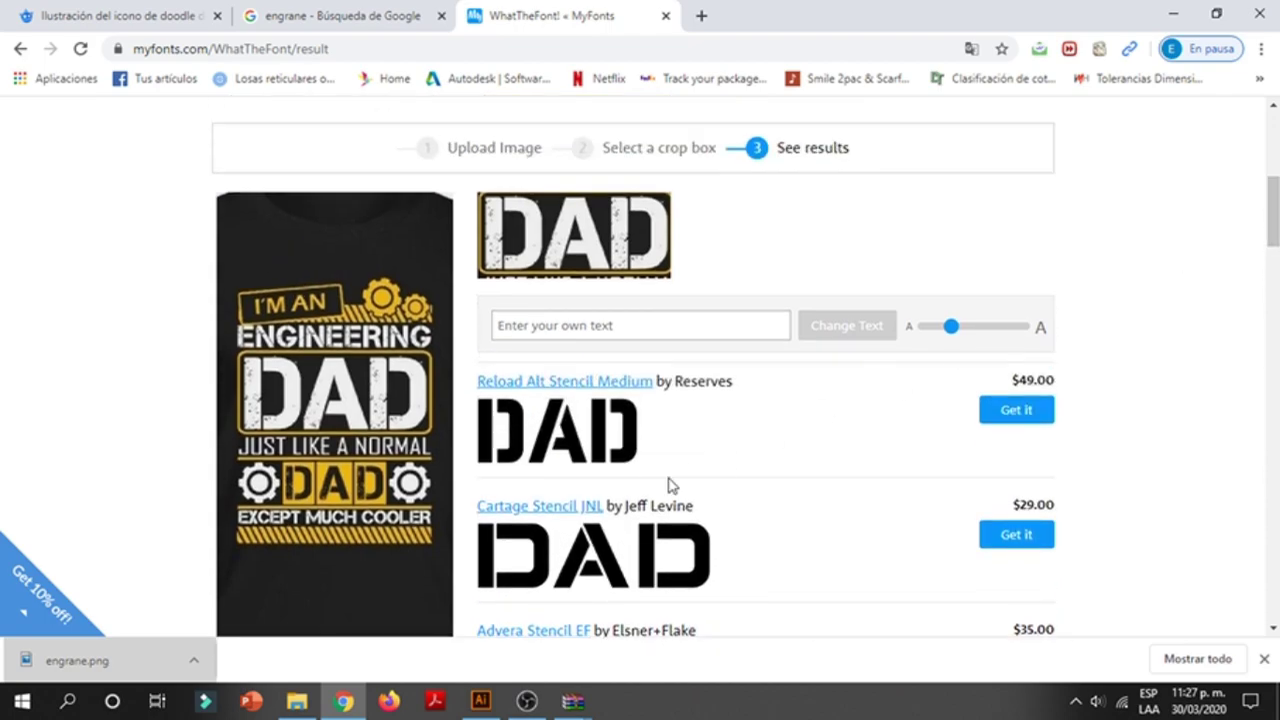
scroll(831, 466, "down", 1)
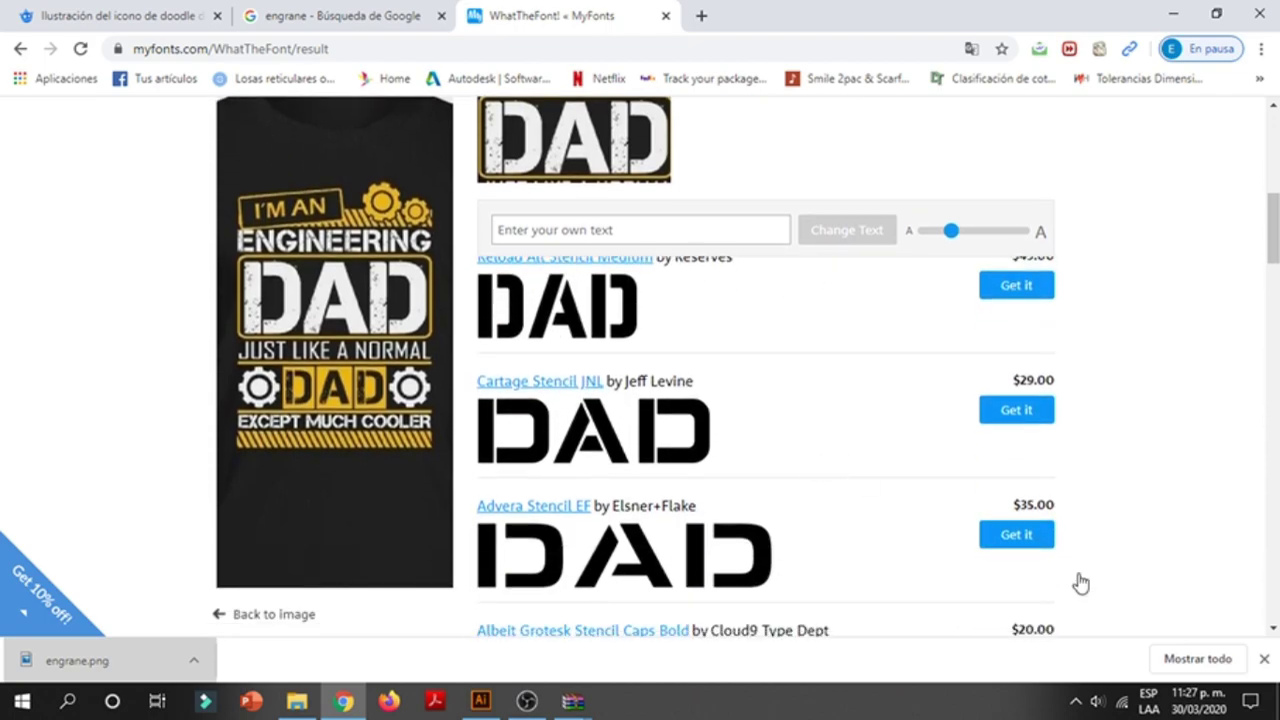
left_click(1264, 660)
scroll(785, 470, "down", 3)
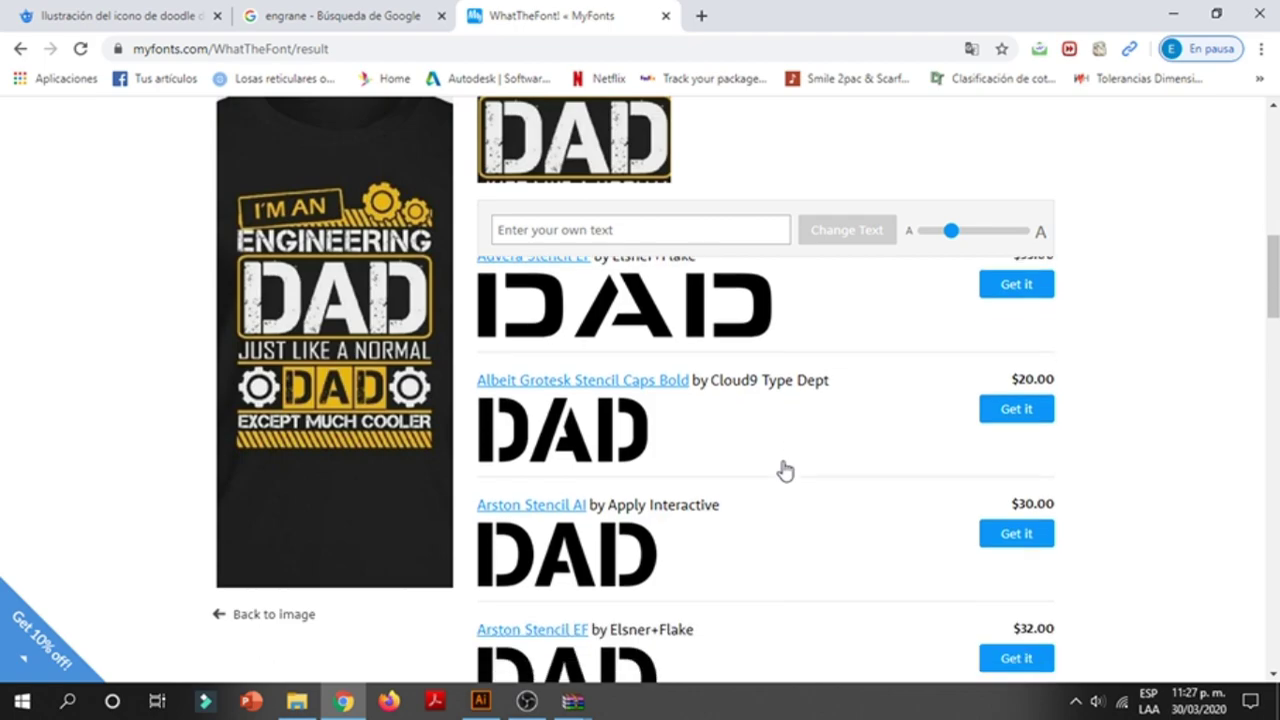
scroll(785, 470, "down", 1)
scroll(785, 470, "down", 1)
scroll(785, 470, "down", 1)
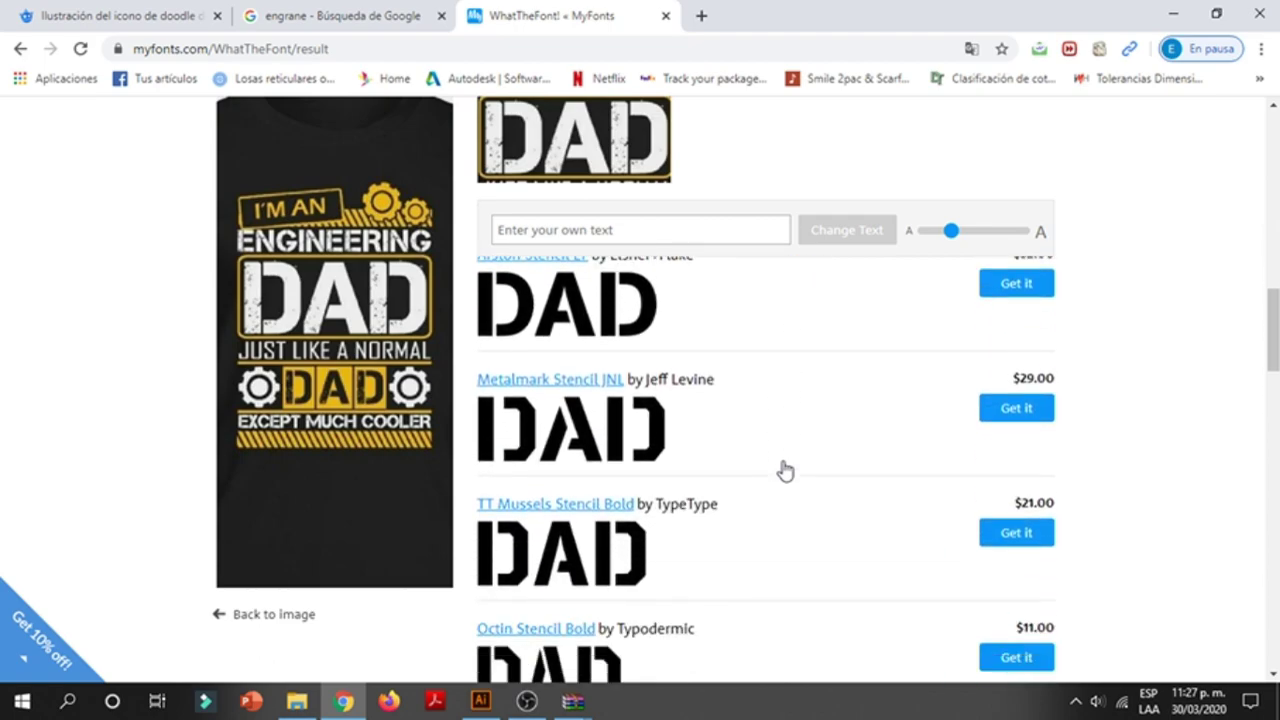
scroll(785, 470, "down", 2)
scroll(785, 470, "down", 1)
scroll(785, 470, "down", 1)
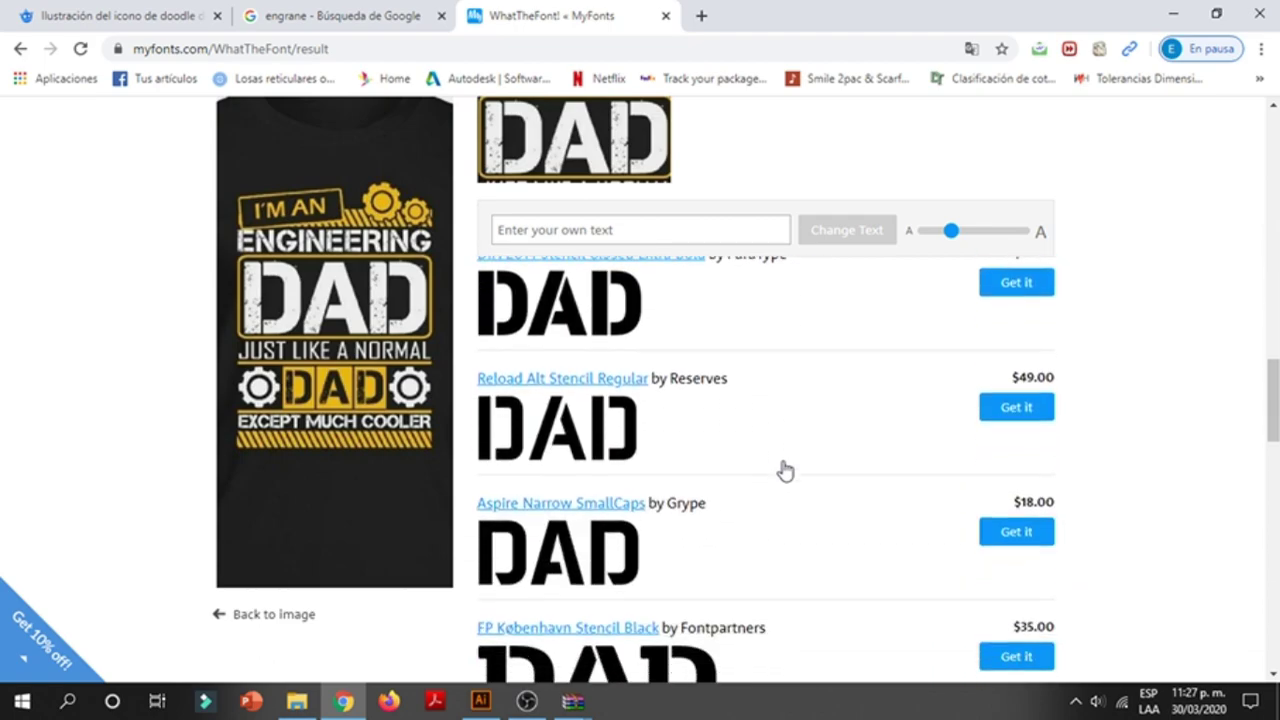
scroll(785, 470, "down", 1)
scroll(760, 443, "down", 2)
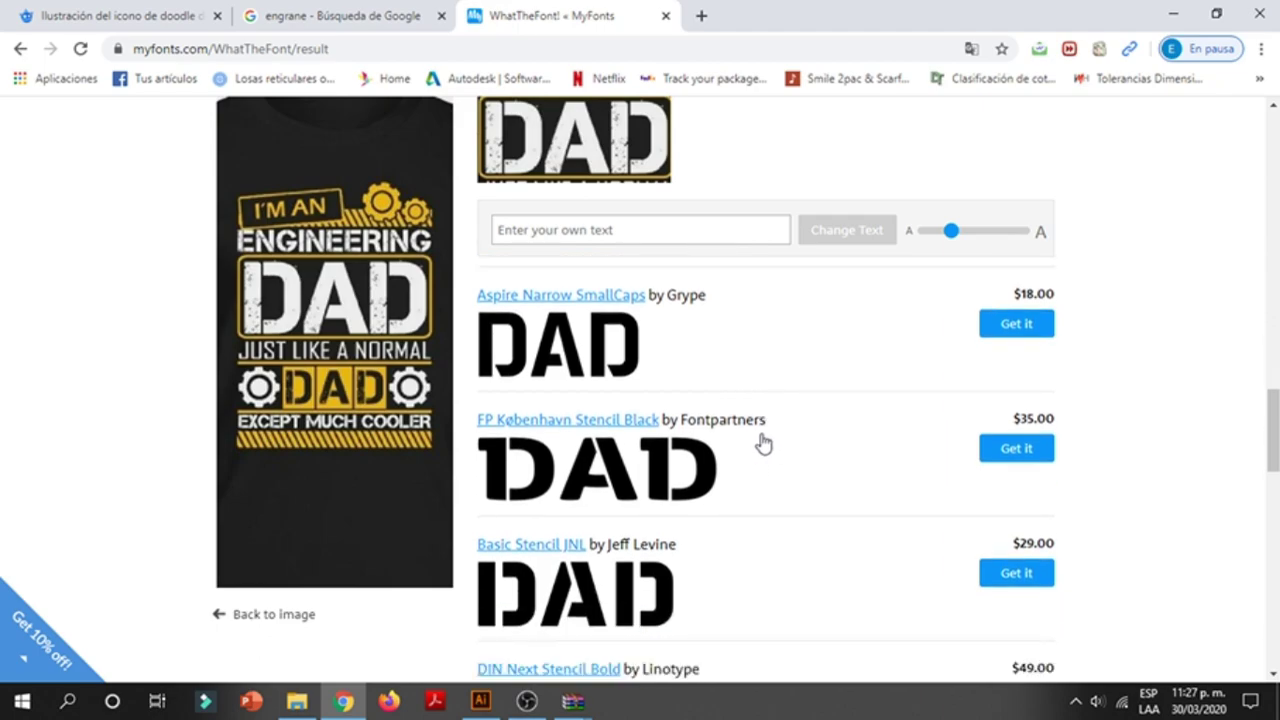
scroll(763, 438, "down", 1)
scroll(583, 470, "down", 1)
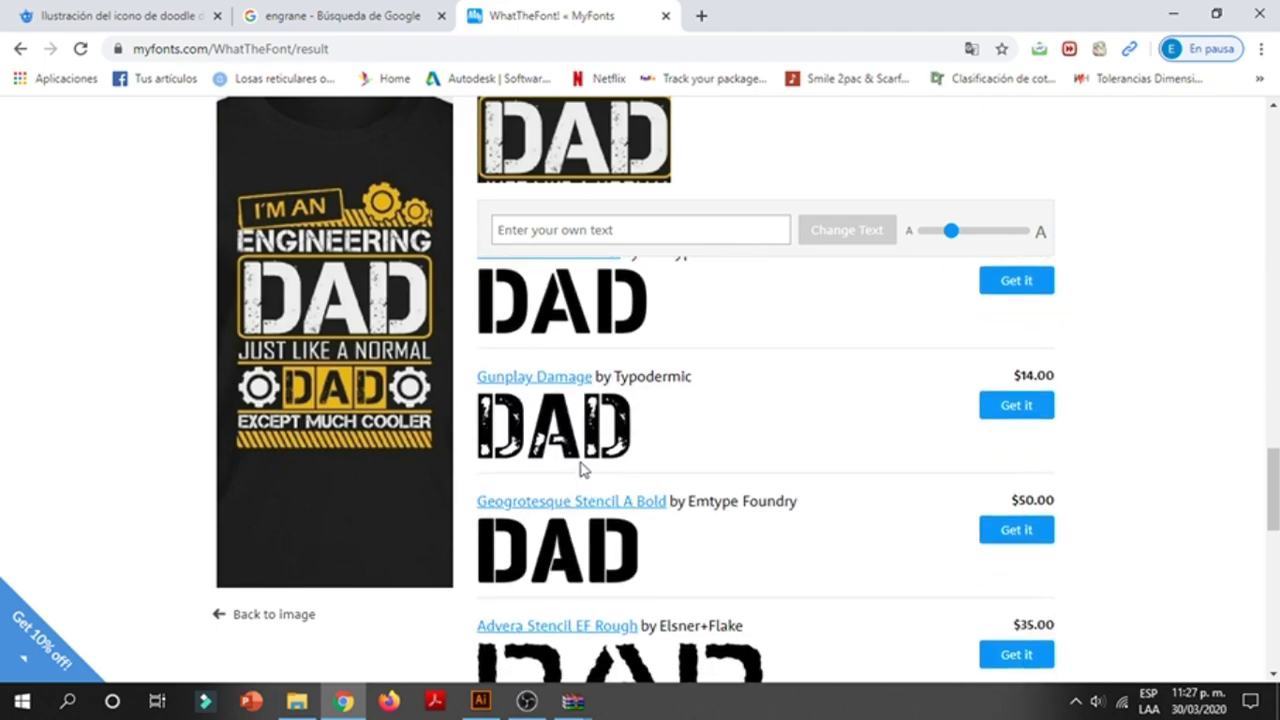
scroll(685, 424, "up", 1)
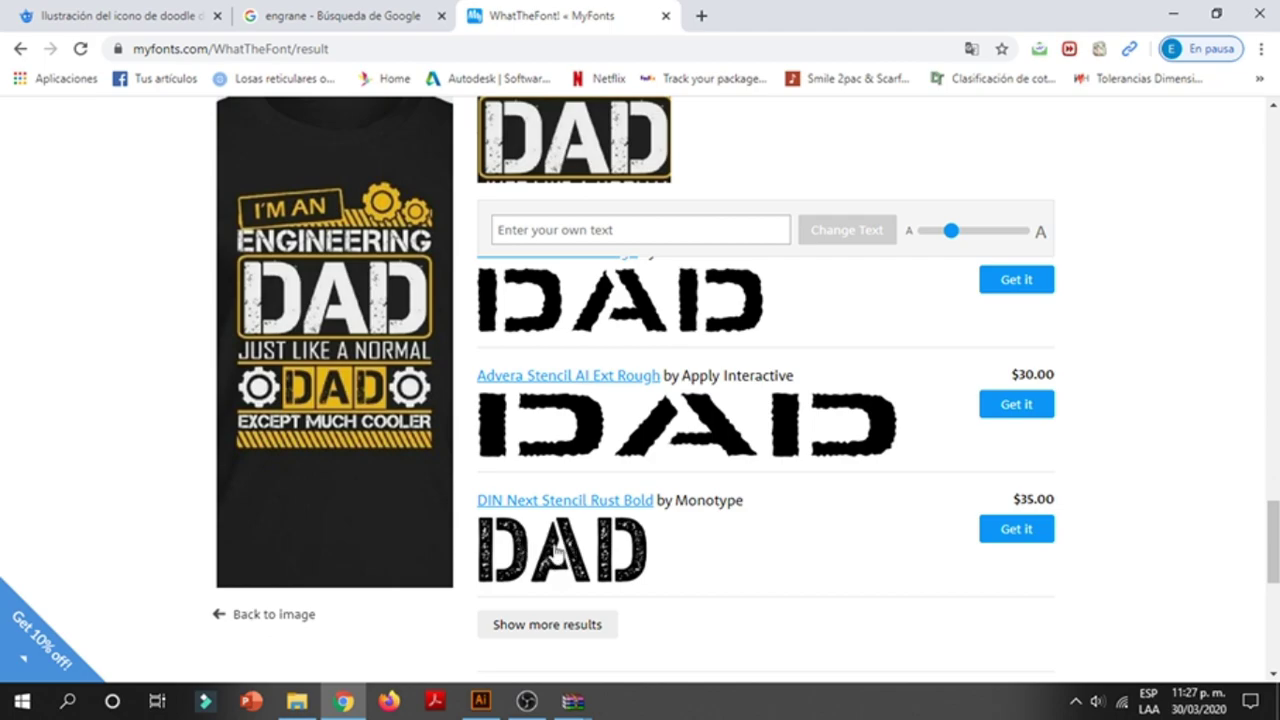
scroll(595, 550, "down", 3)
scroll(582, 514, "up", 2)
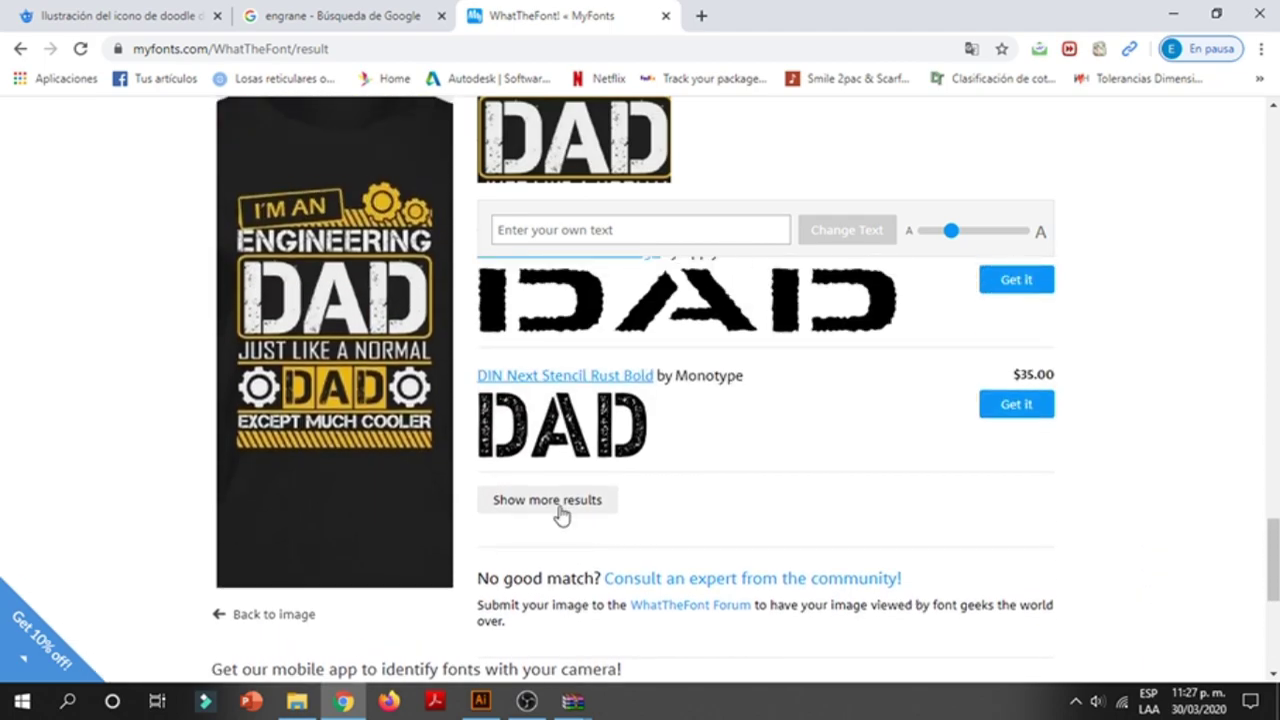
- Load more matches, copy the name 'DIN Next Stencil Rust Bold', and return to the Google tab
left_click(545, 506)
scroll(675, 482, "down", 1)
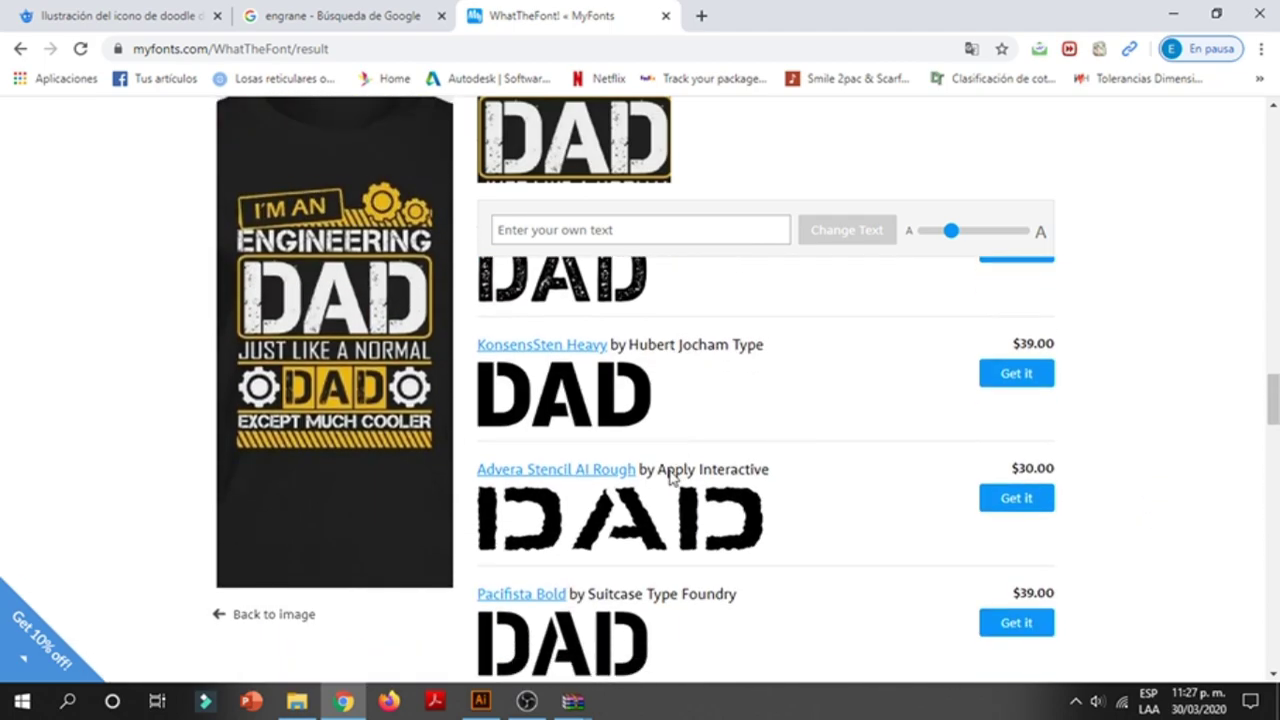
scroll(669, 477, "down", 2)
scroll(669, 477, "up", 3)
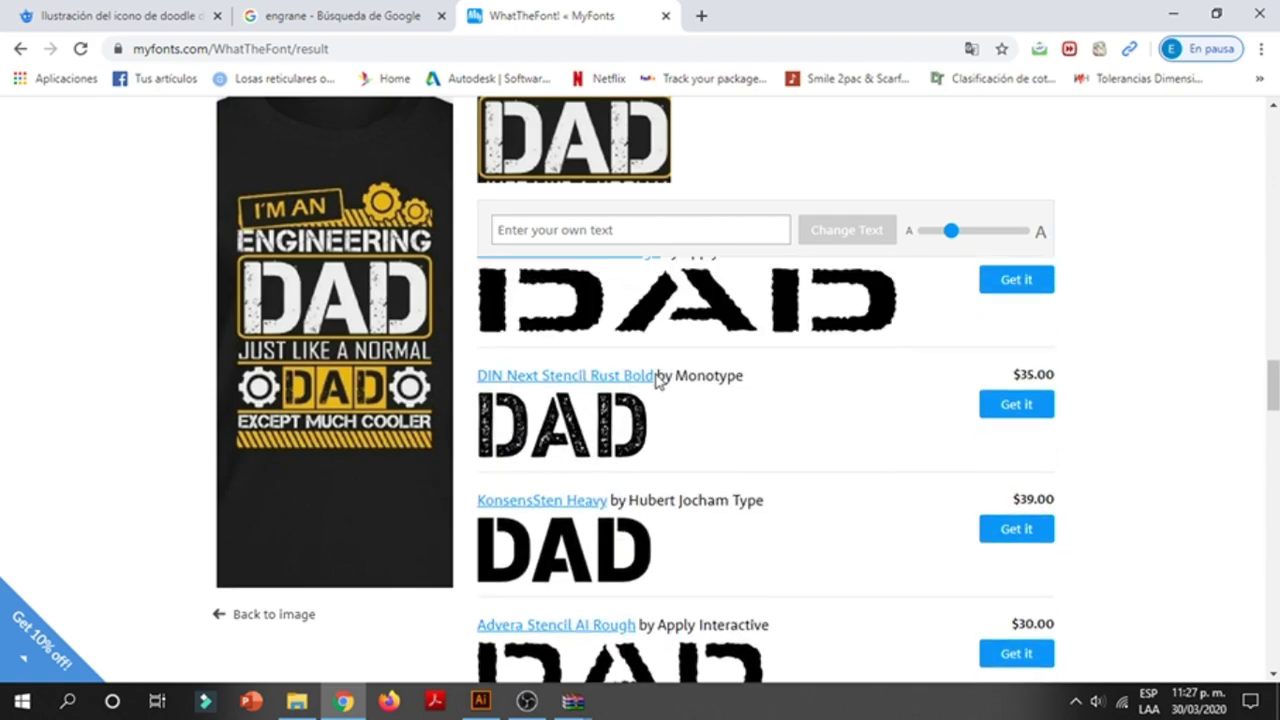
left_click_drag(655, 377, 476, 376)
key("ctrl+c")
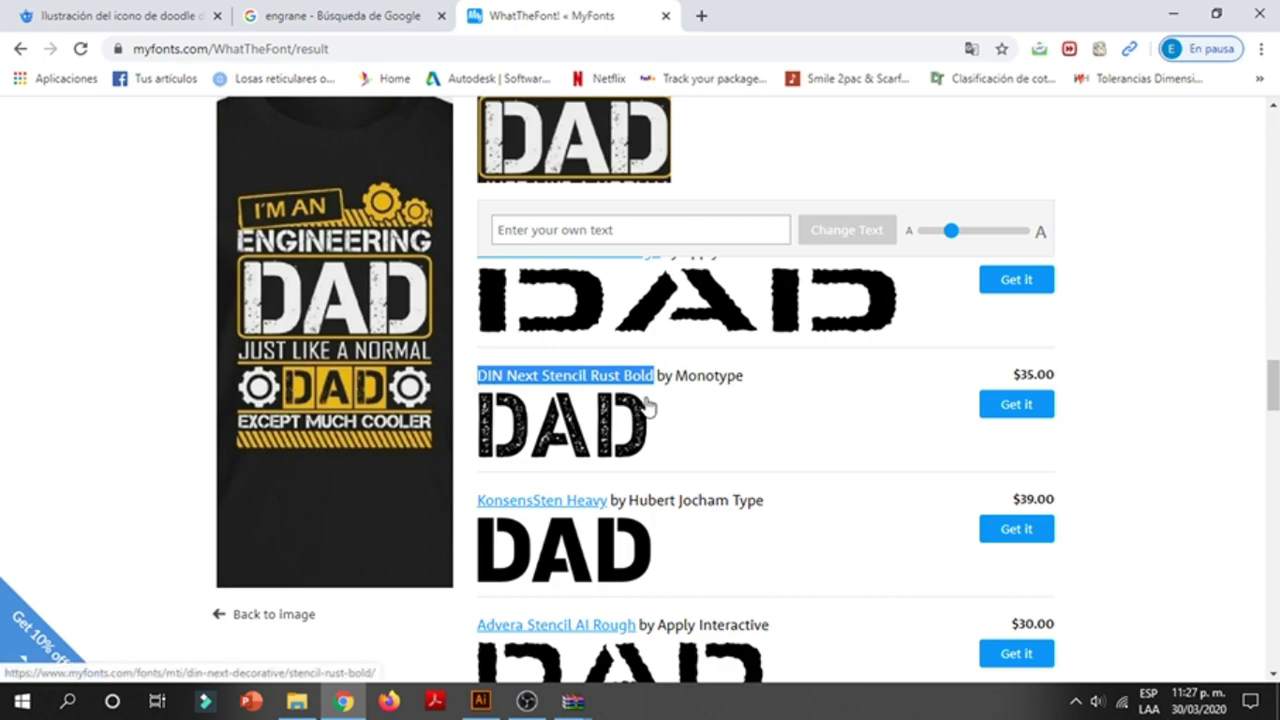
left_click(377, 10)
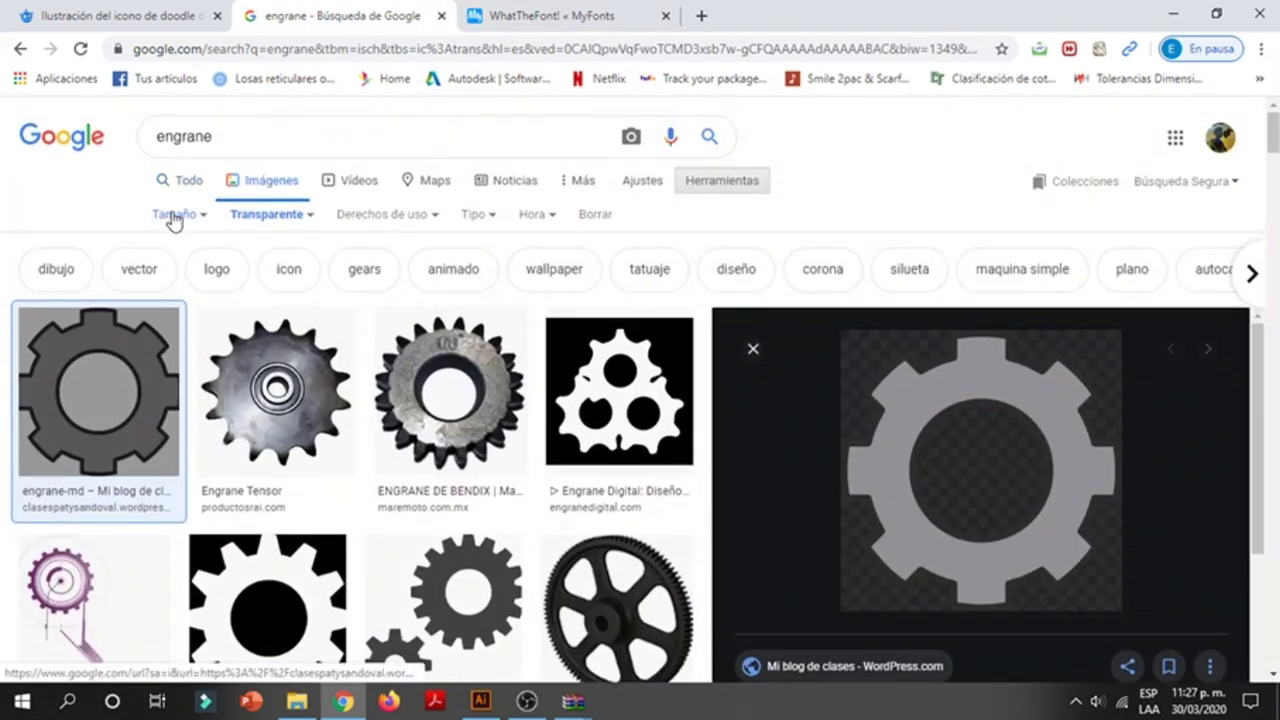
- Search Google's all-results view for 'fuente DIN Next Stencil Rust Bold gratis'
left_click(173, 220)
left_click(177, 182)
double_click(277, 134)
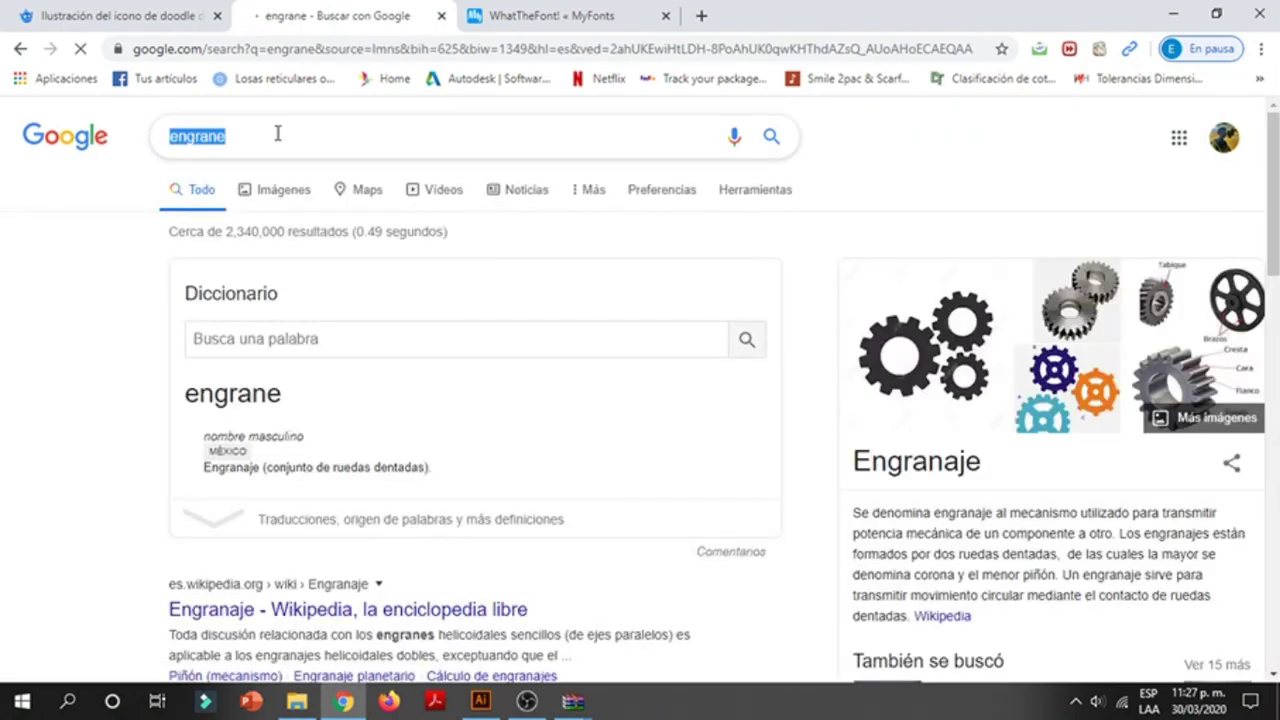
type("ti")
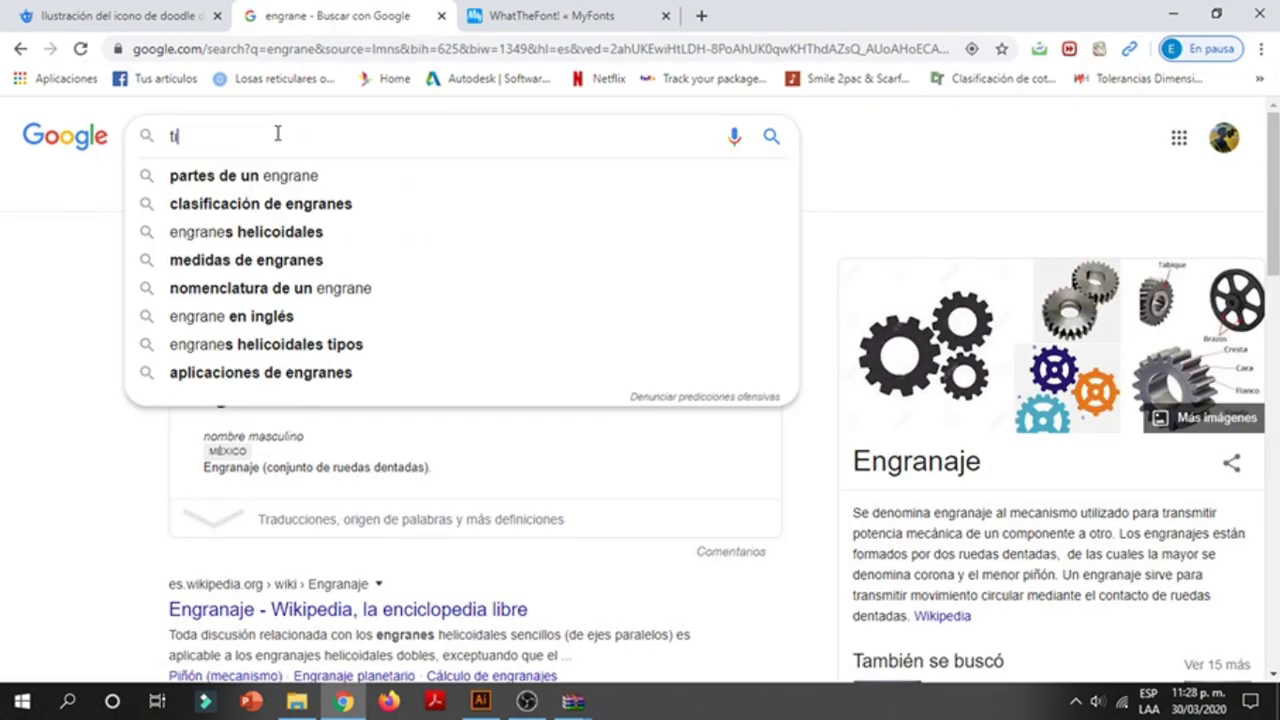
type("po")
key("BackSpace")
key("BackSpace")
key("BackSpace")
key("BackSpace")
type("fuente")
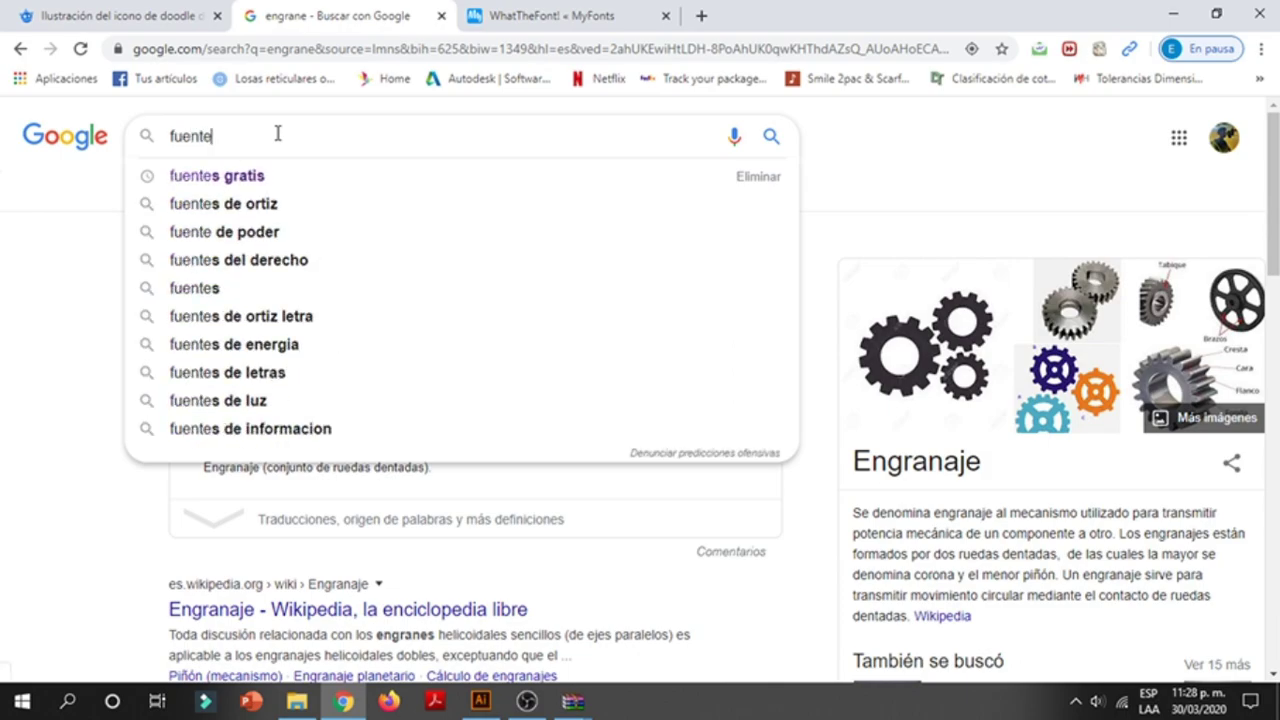
key("ctrl+v")
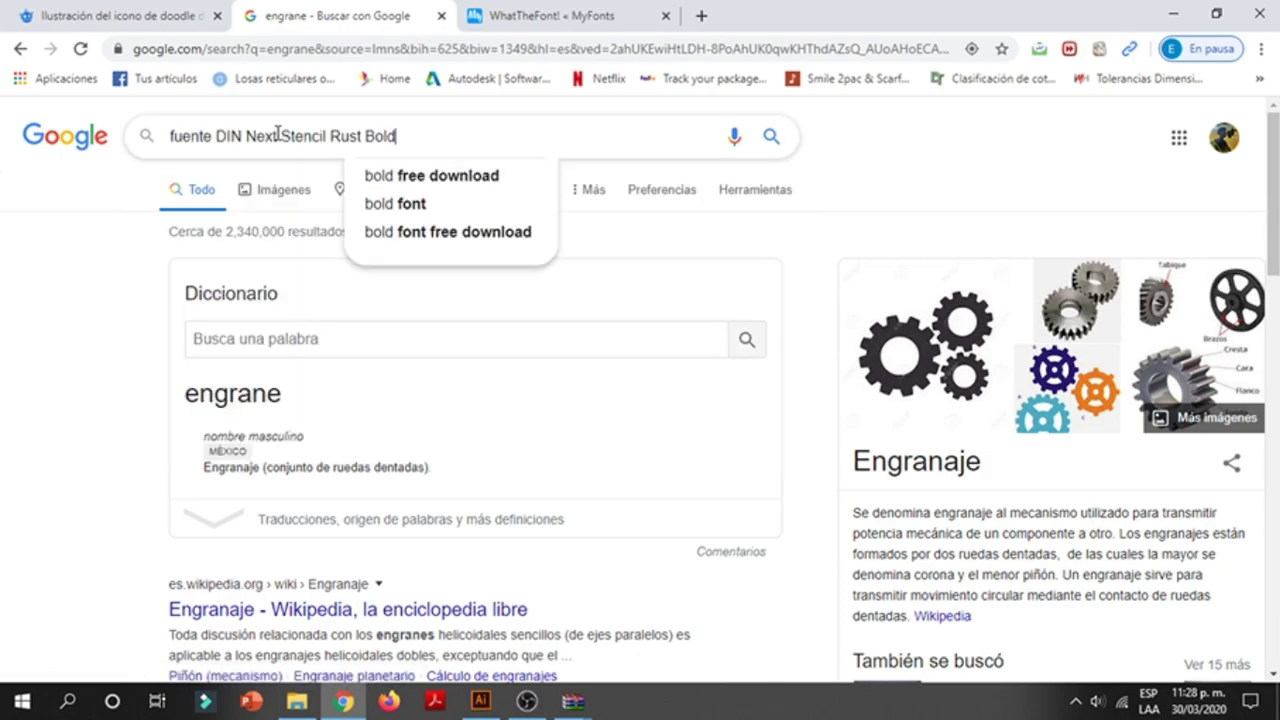
key("Down")
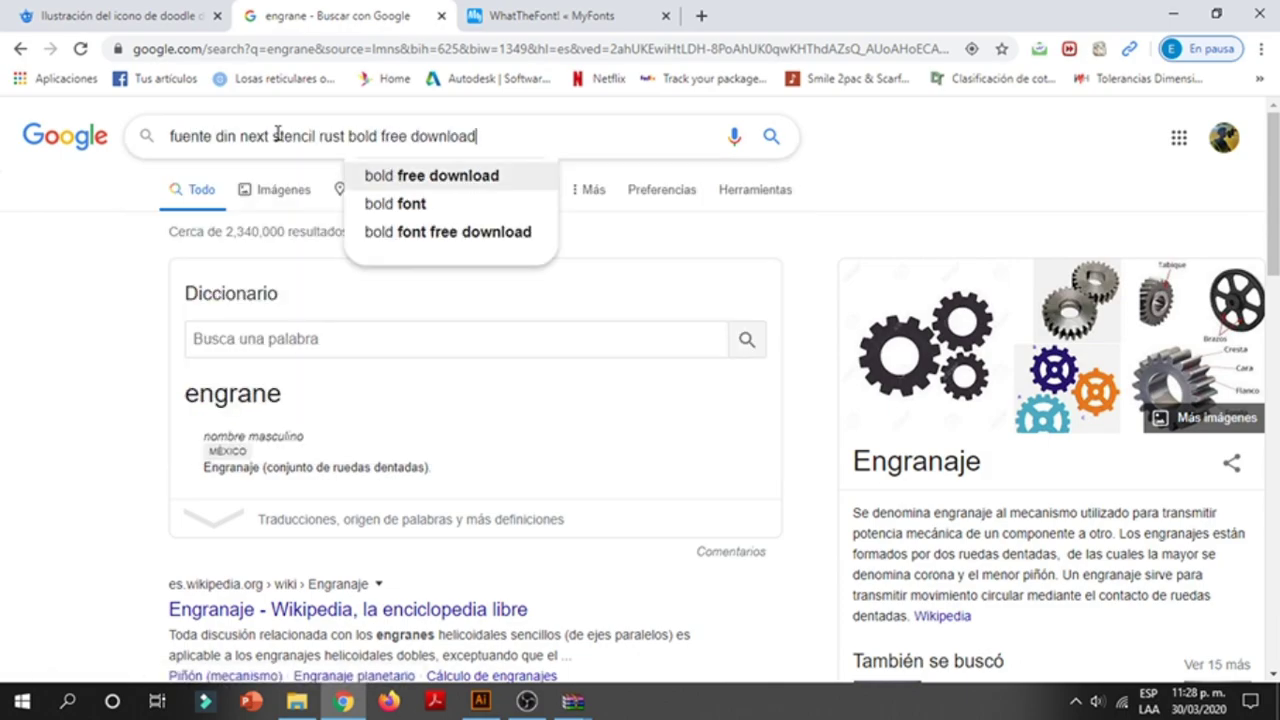
key("Up")
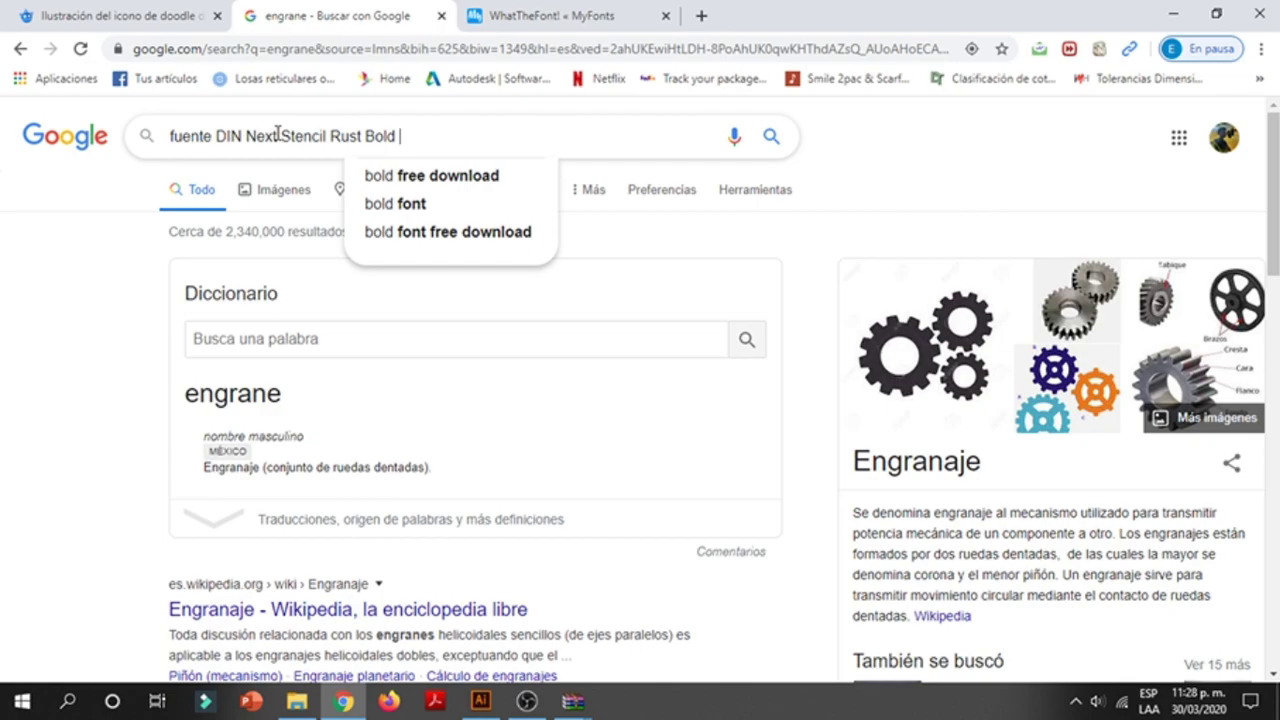
type("gratis")
key("Return")
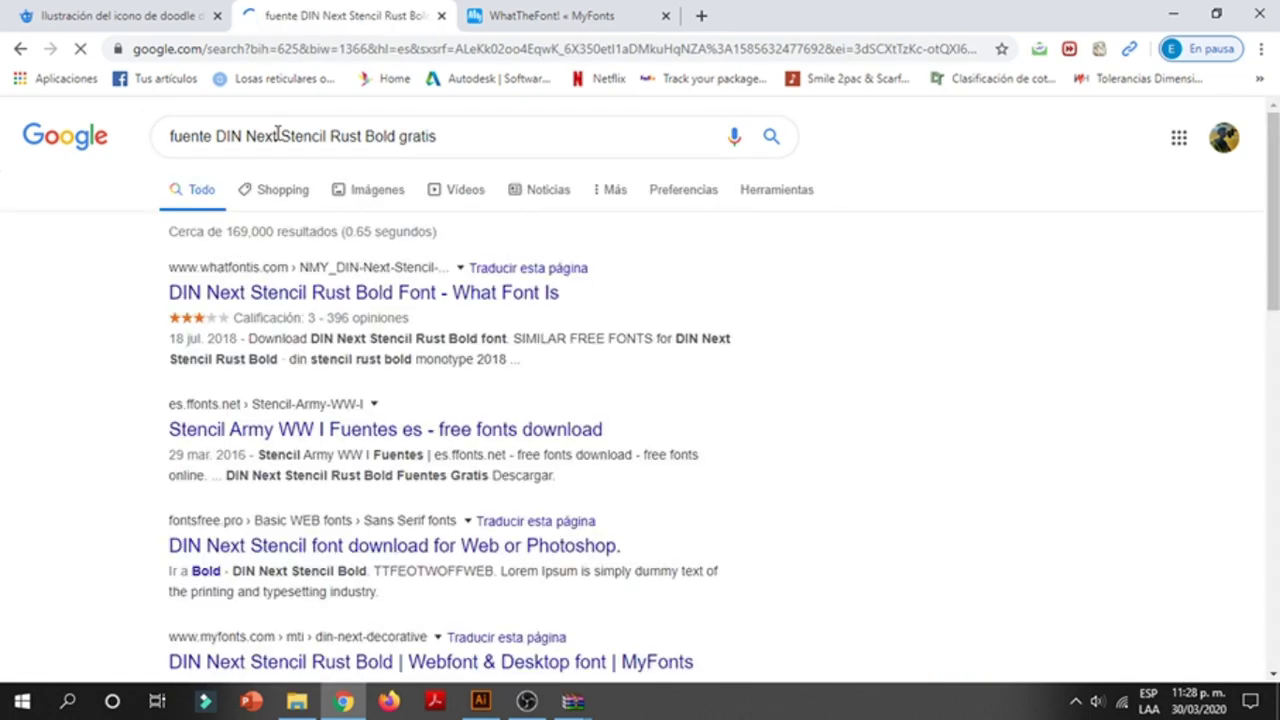
- Open the What Font Is result in a new tab
right_click(331, 294)
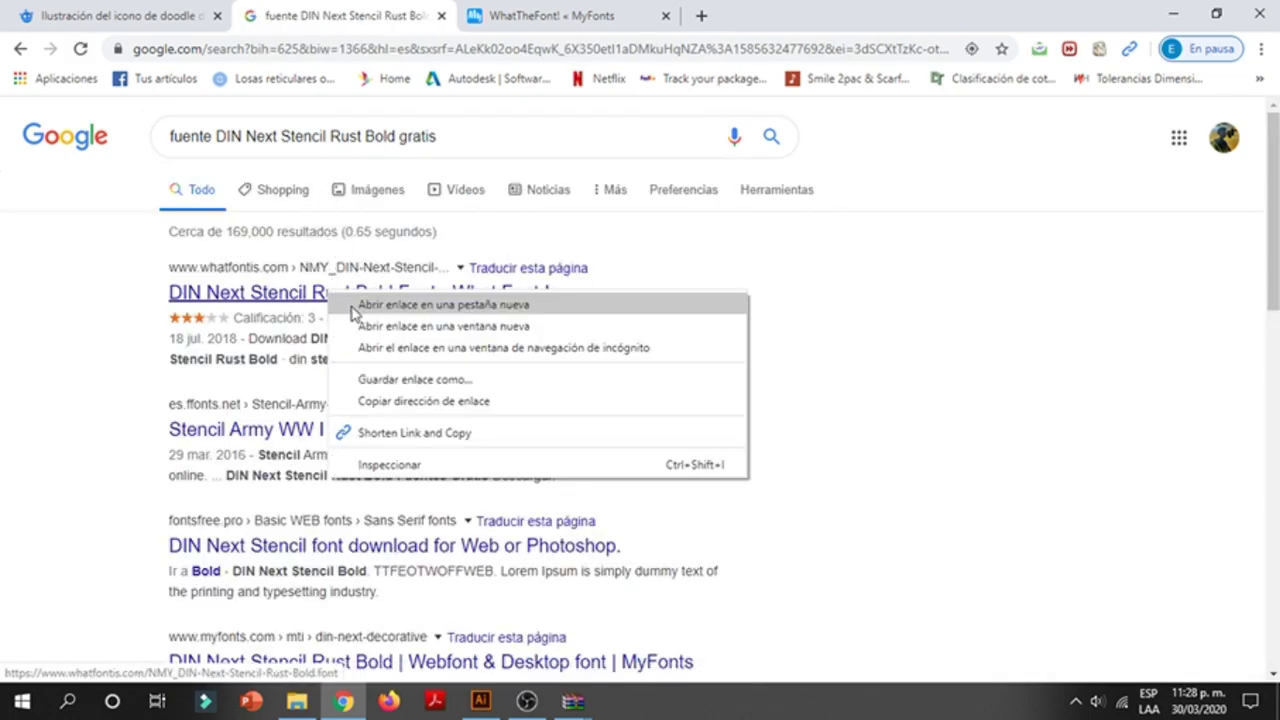
left_click(352, 306)
scroll(262, 322, "down", 1)
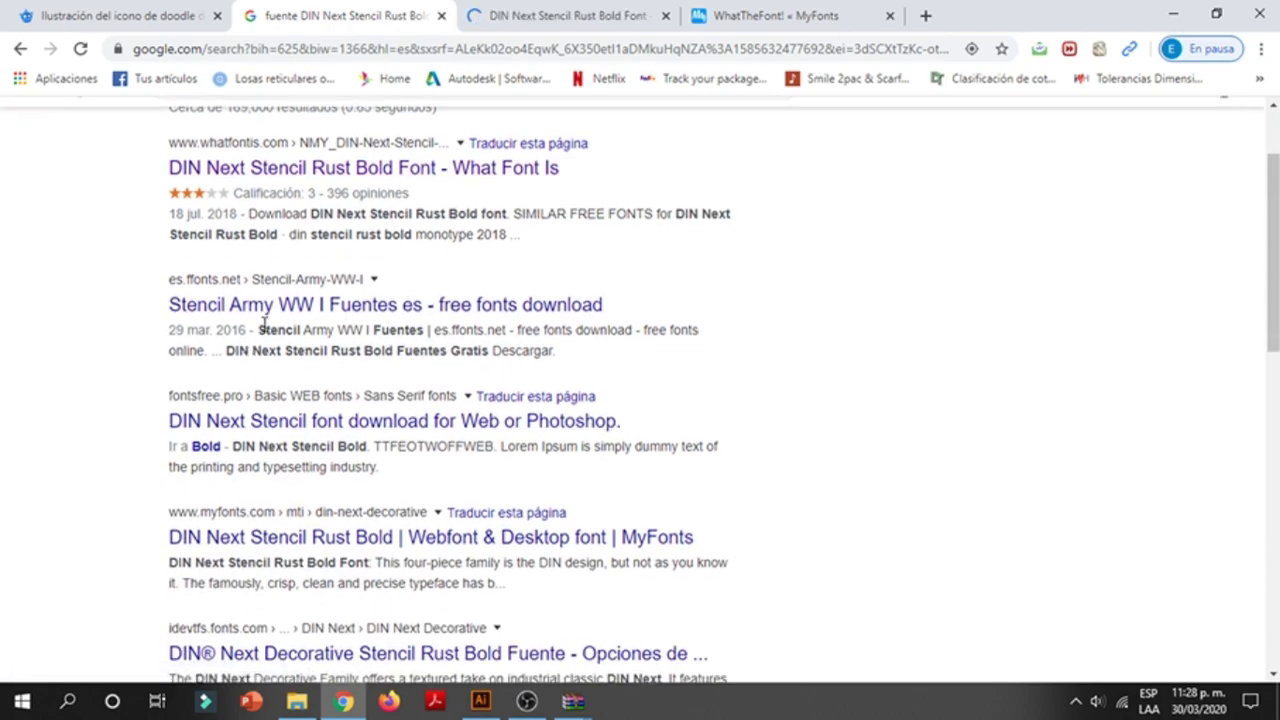
- Review the What Font Is page for DIN Next Stencil Rust Bold ($35.00) and its similar fonts
left_click(595, 12)
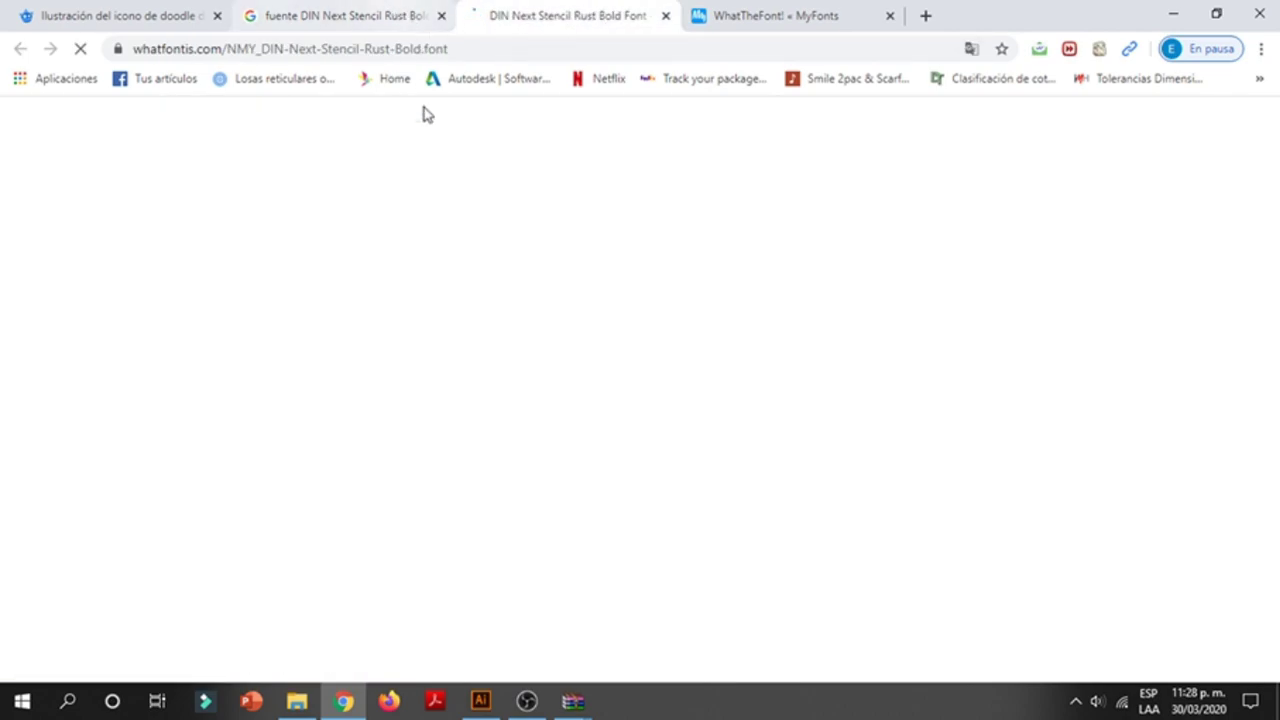
scroll(449, 288, "down", 2)
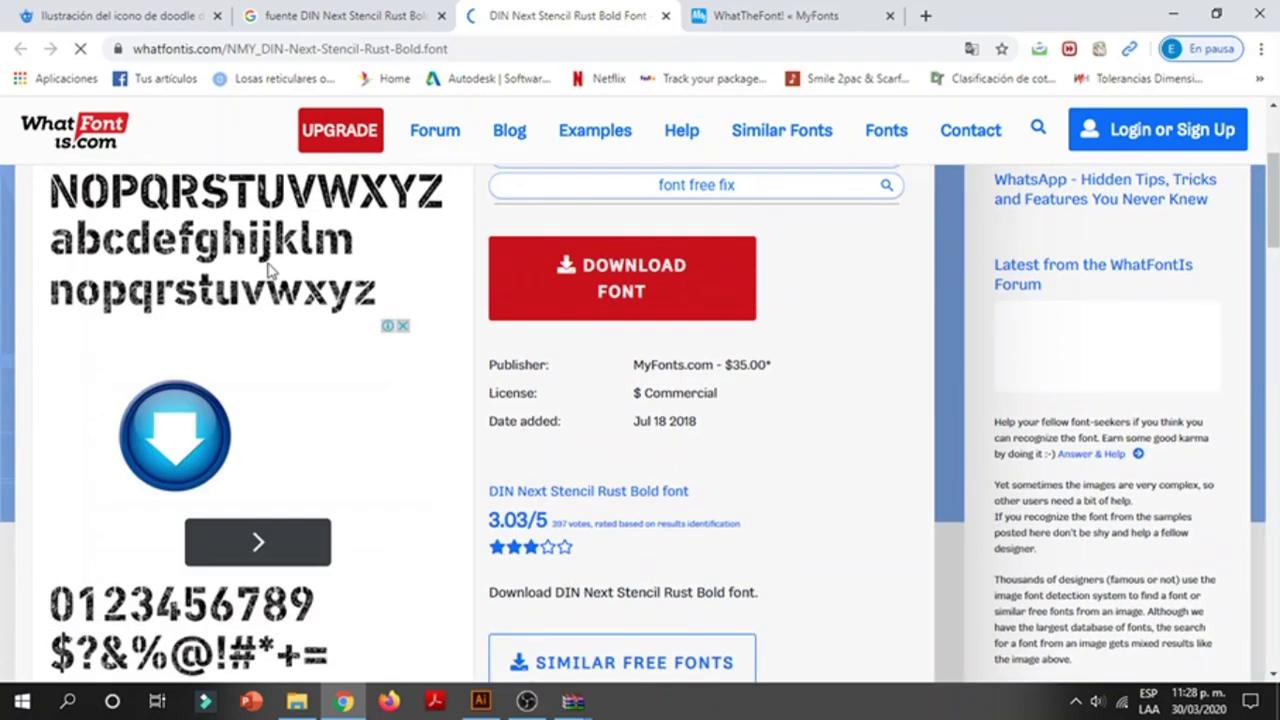
scroll(418, 341, "down", 1)
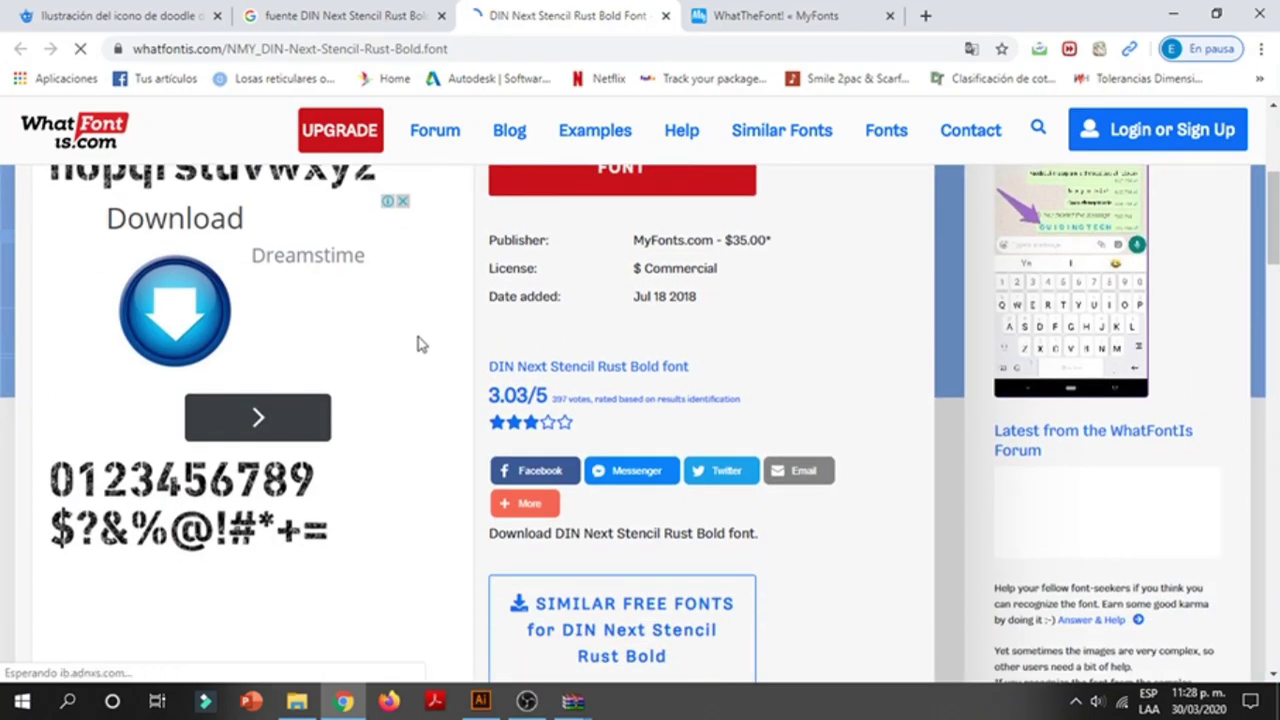
scroll(418, 341, "up", 1)
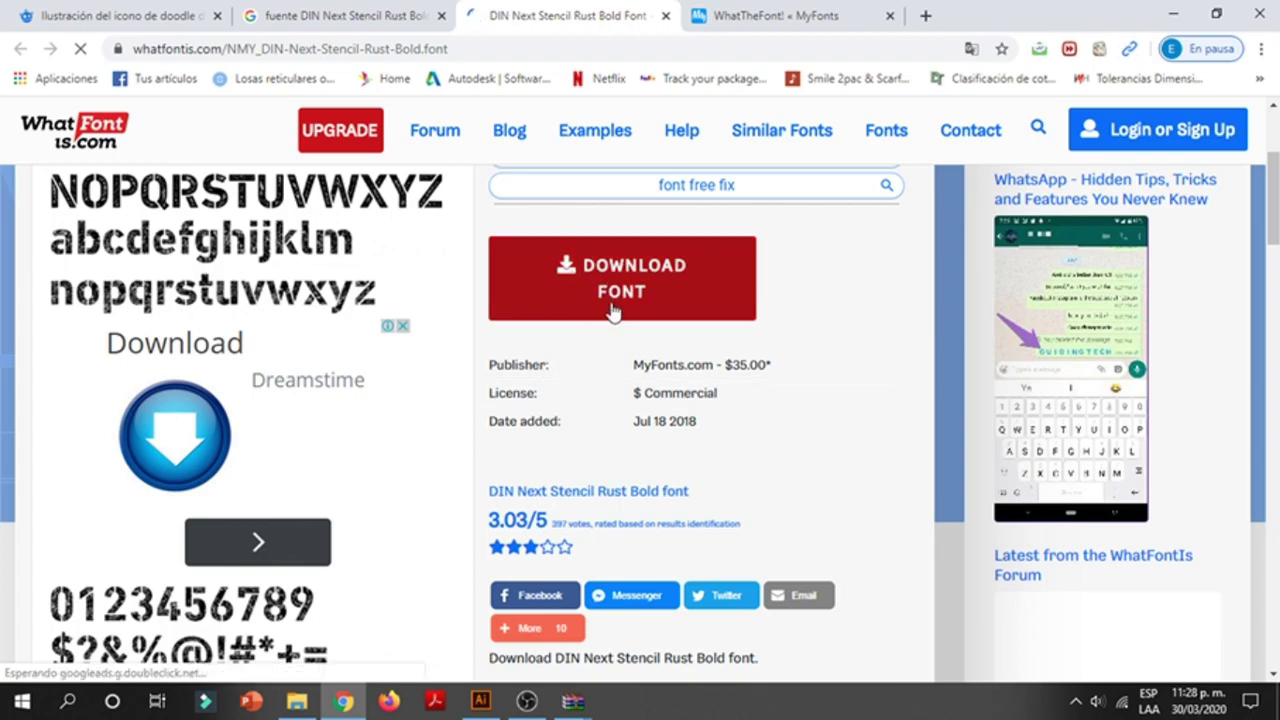
scroll(457, 354, "down", 3)
scroll(455, 358, "down", 3)
scroll(455, 360, "down", 6)
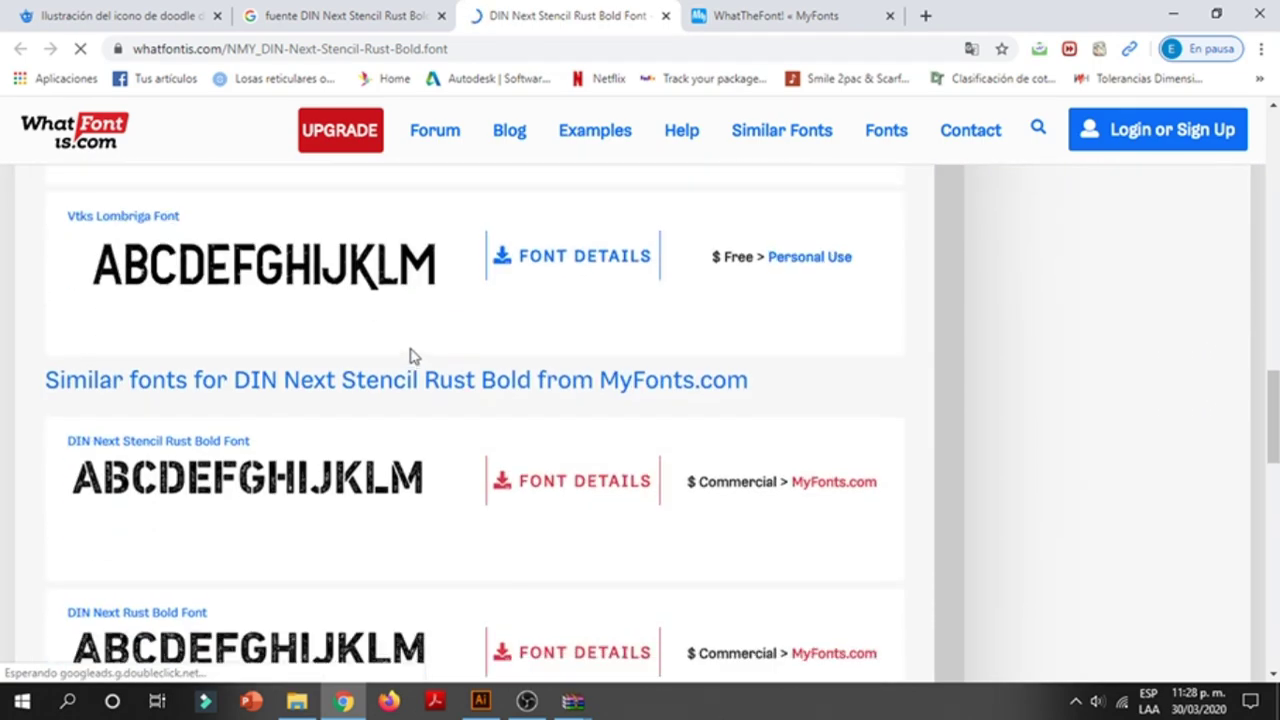
scroll(409, 354, "up", 4)
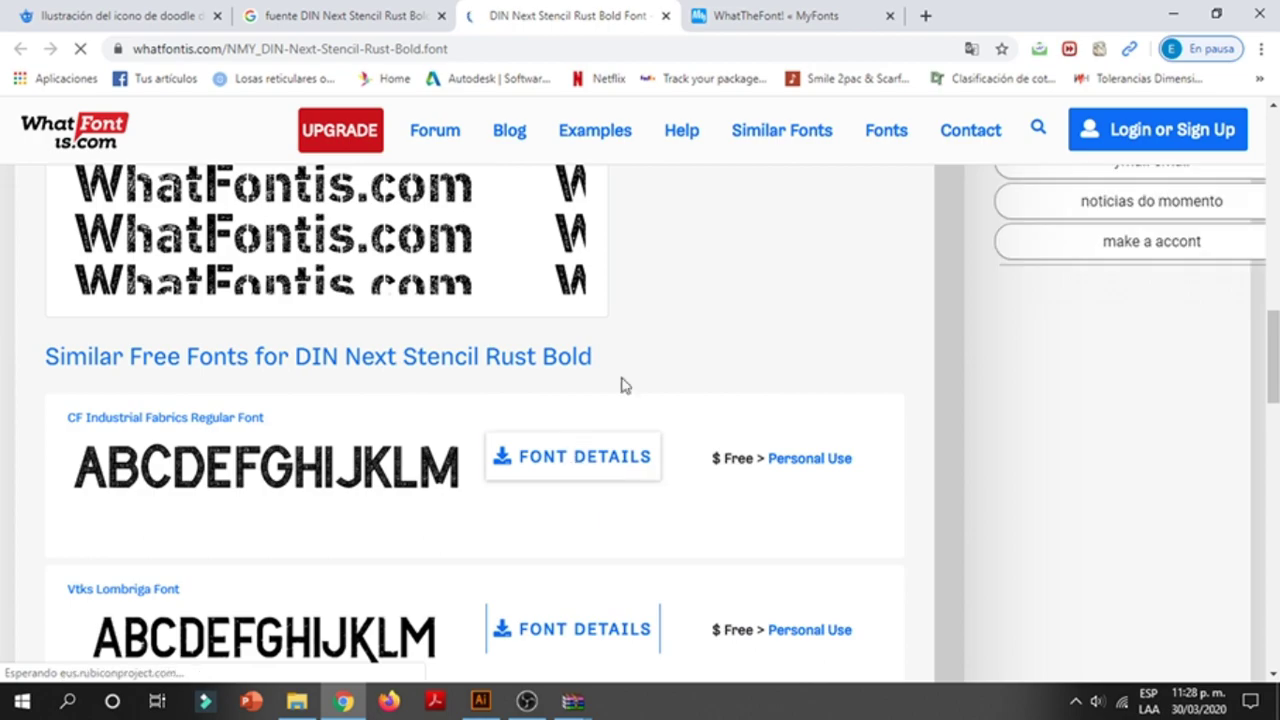
scroll(540, 388, "down", 2)
scroll(230, 460, "down", 2)
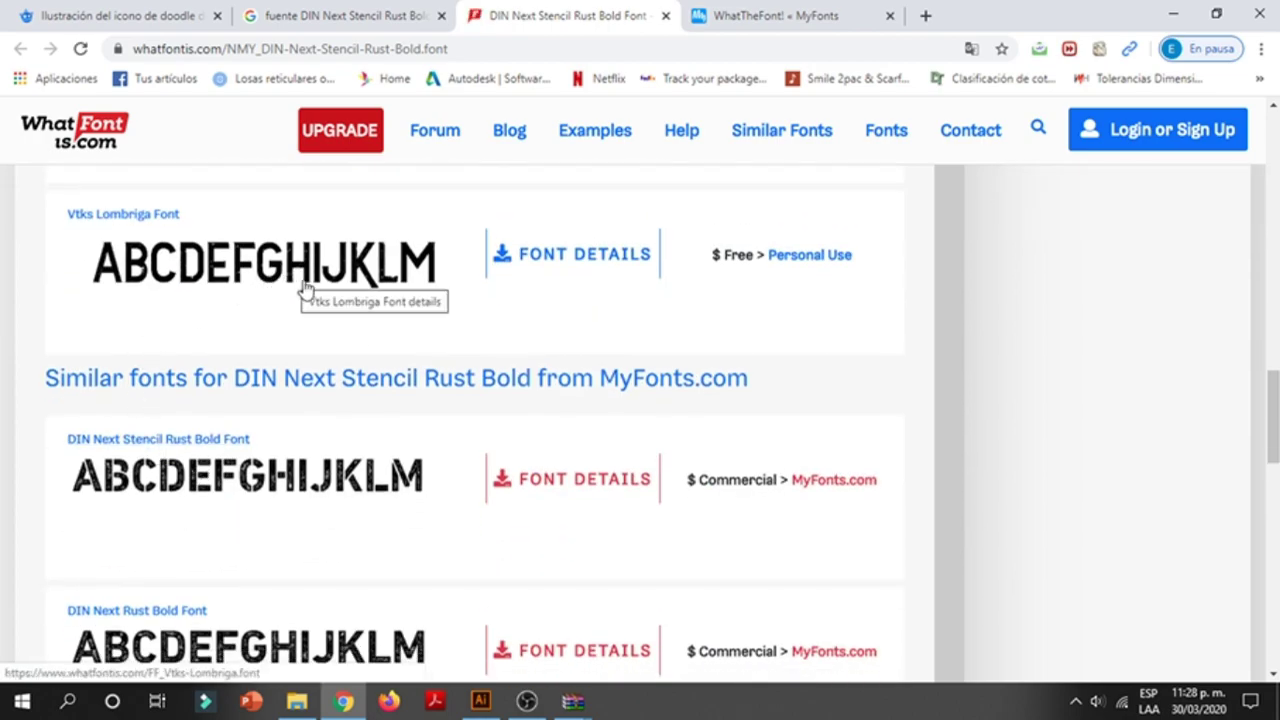
scroll(320, 310, "down", 1)
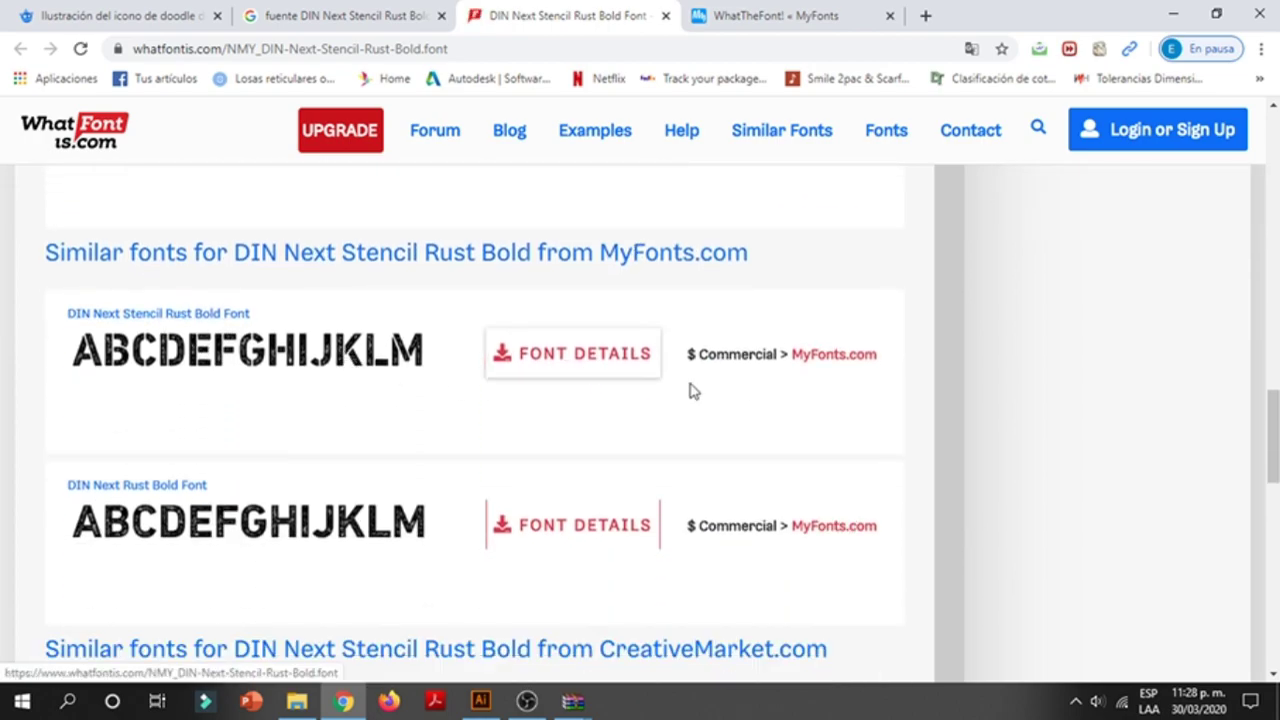
scroll(696, 428, "down", 3)
scroll(690, 425, "down", 3)
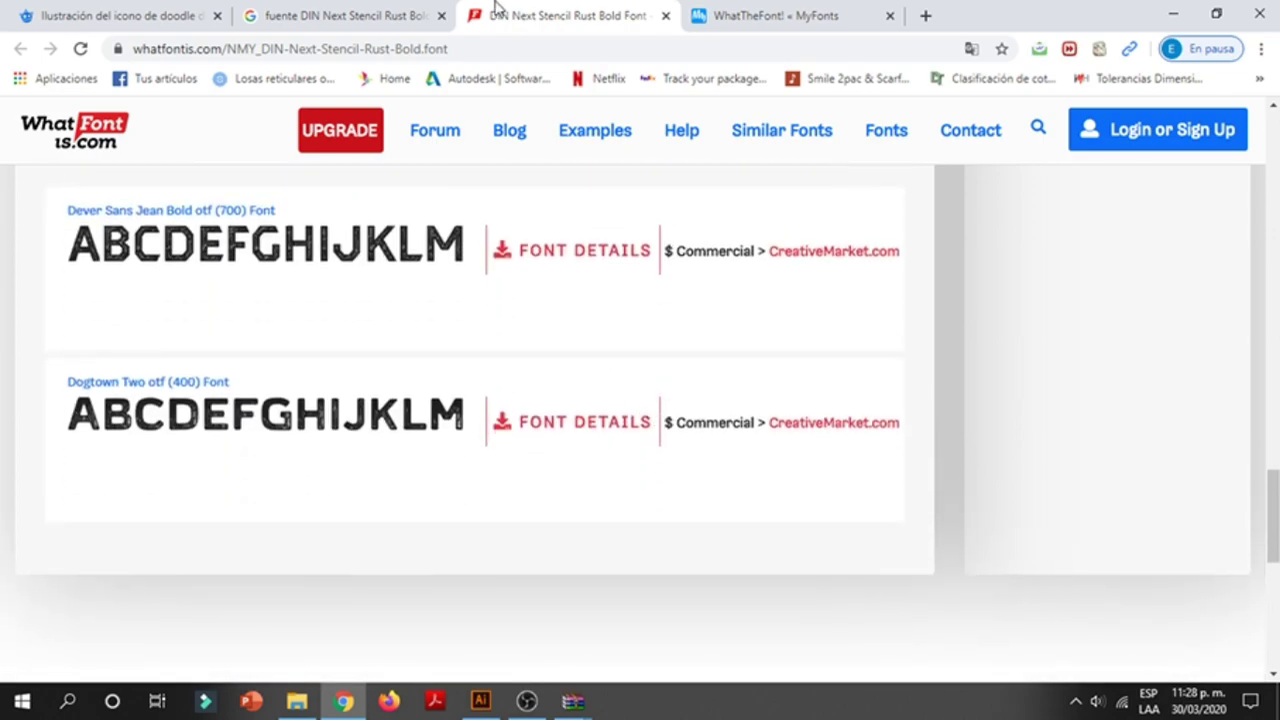
left_click(365, 22)
- Open the Stencil Army result in a new tab and look over its FFonts page
right_click(410, 440)
left_click(480, 447)
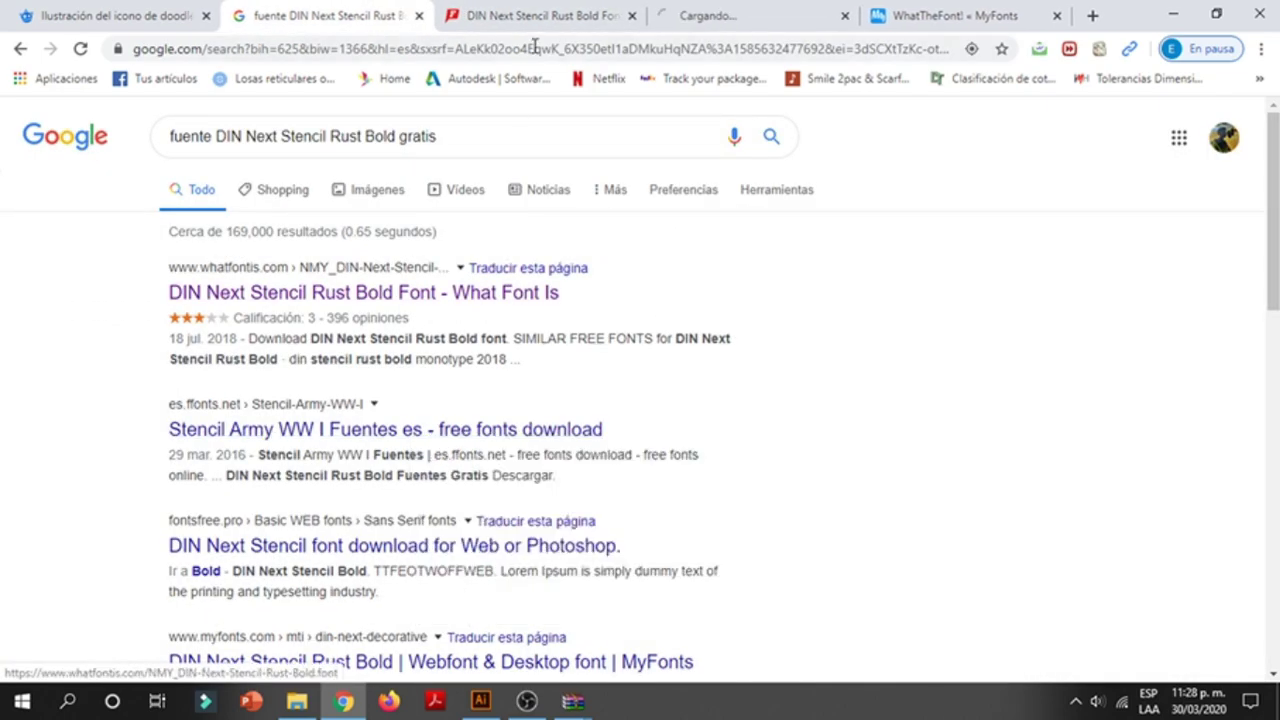
left_click(748, 12)
left_click(563, 12)
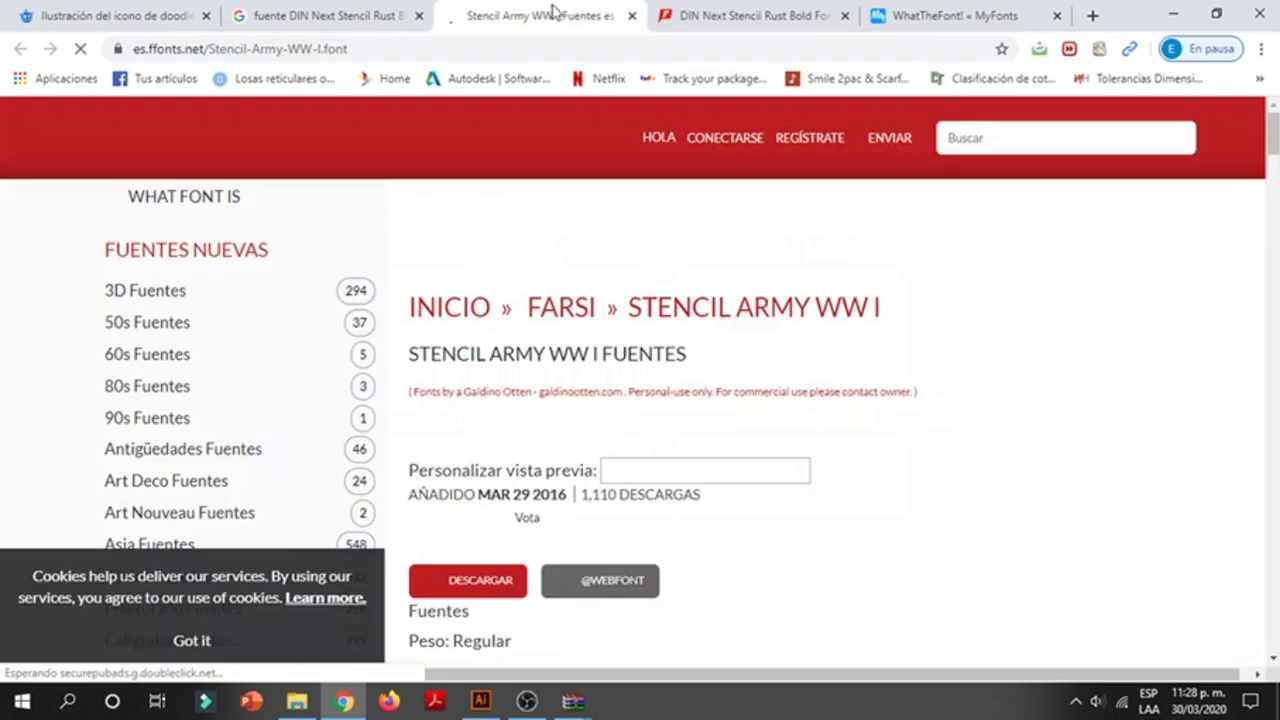
left_click(785, 12)
left_click(600, 12)
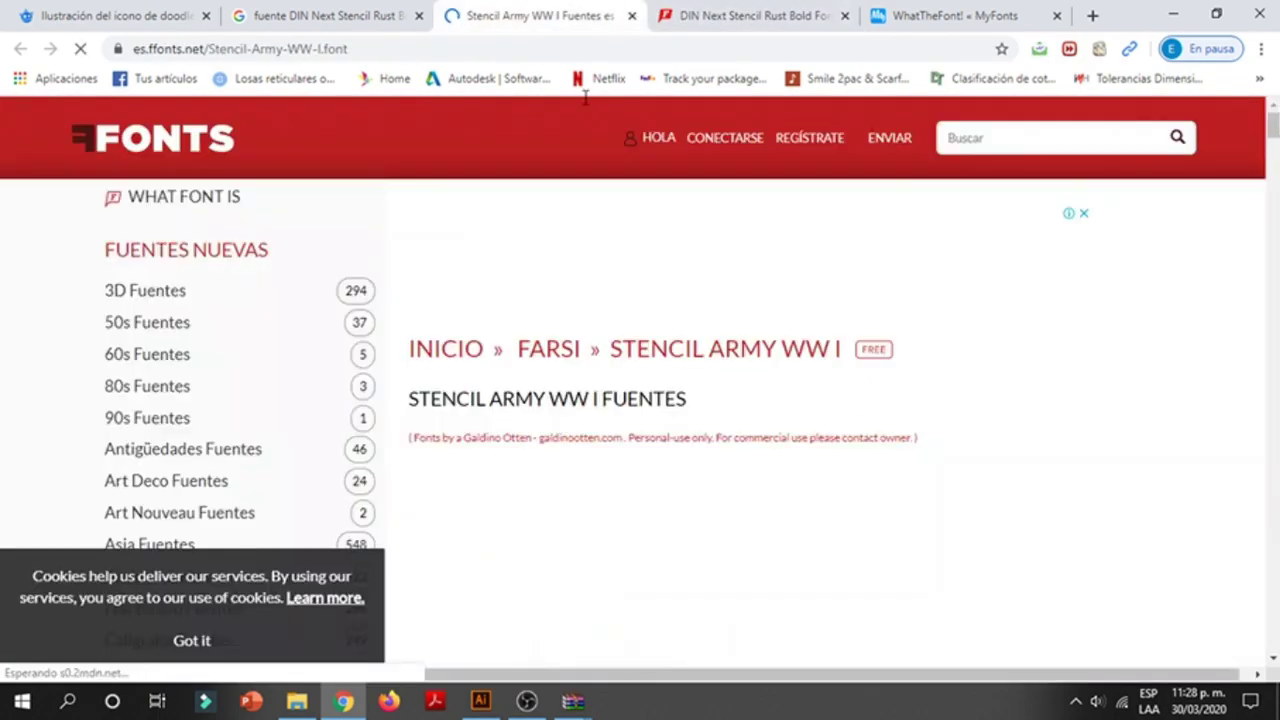
scroll(550, 297, "down", 3)
scroll(437, 394, "down", 3)
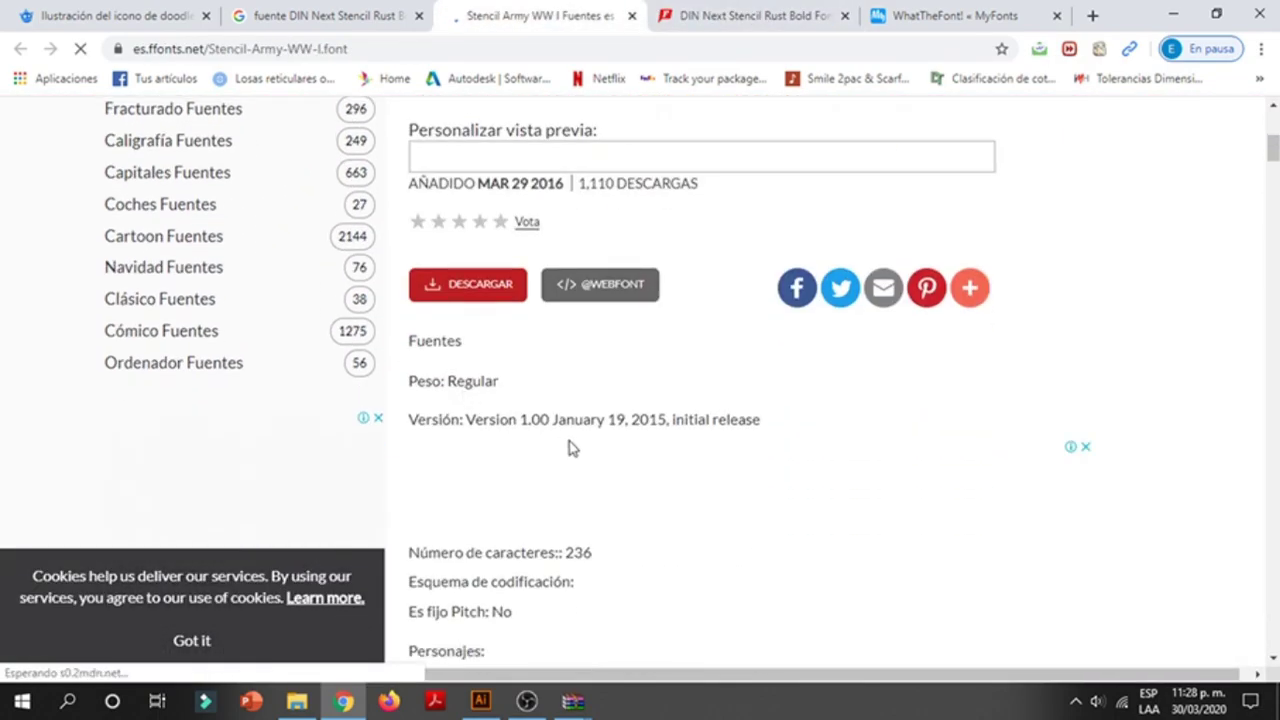
scroll(669, 363, "up", 4)
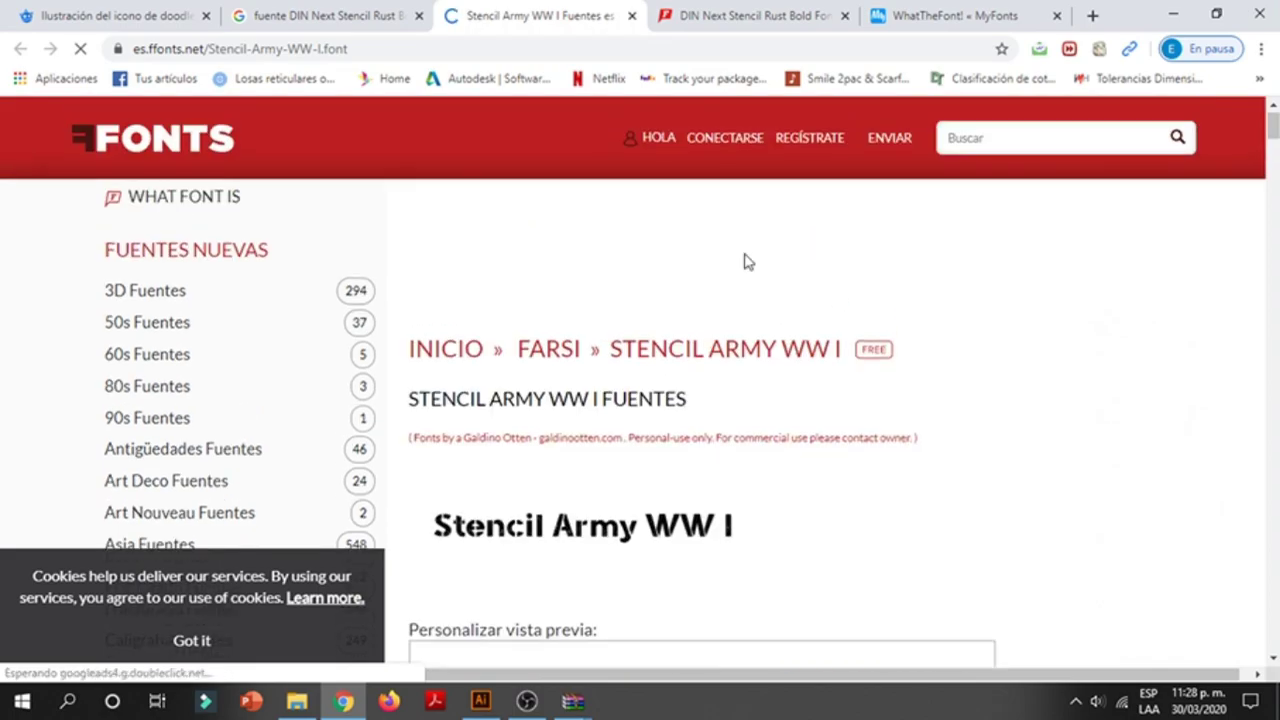
scroll(392, 305, "down", 2)
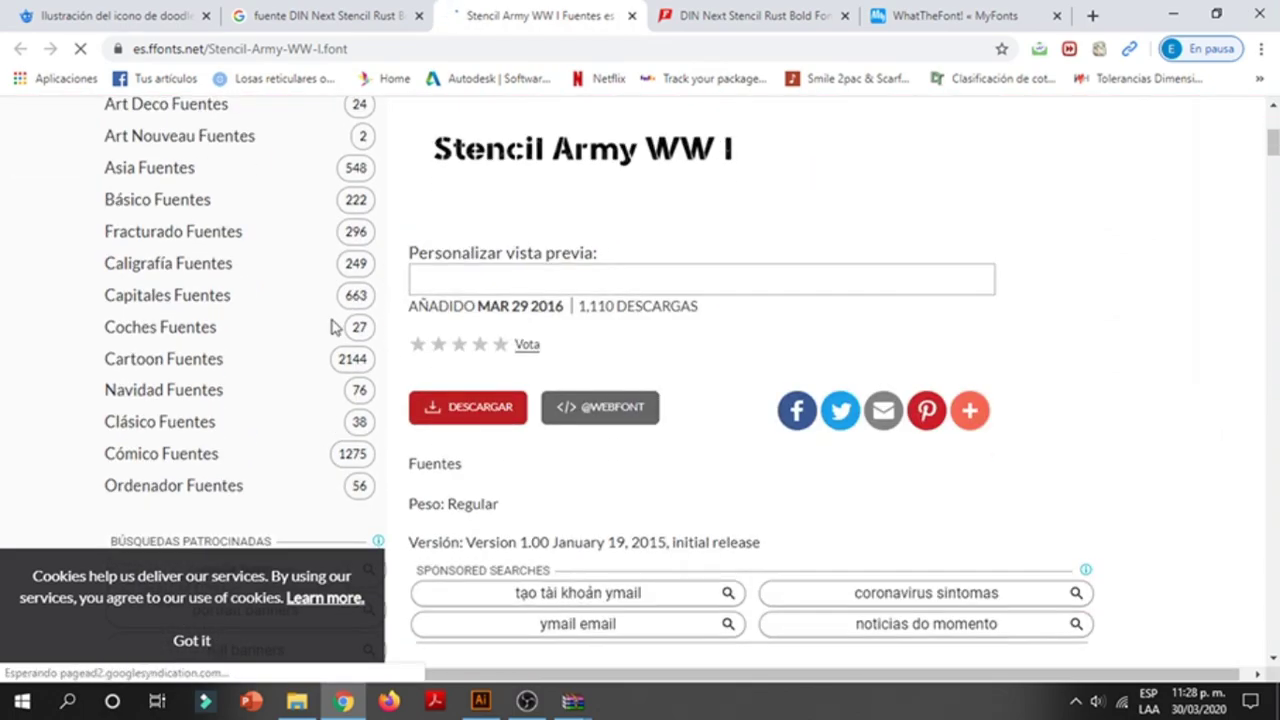
scroll(300, 312, "down", 1)
scroll(280, 308, "up", 1)
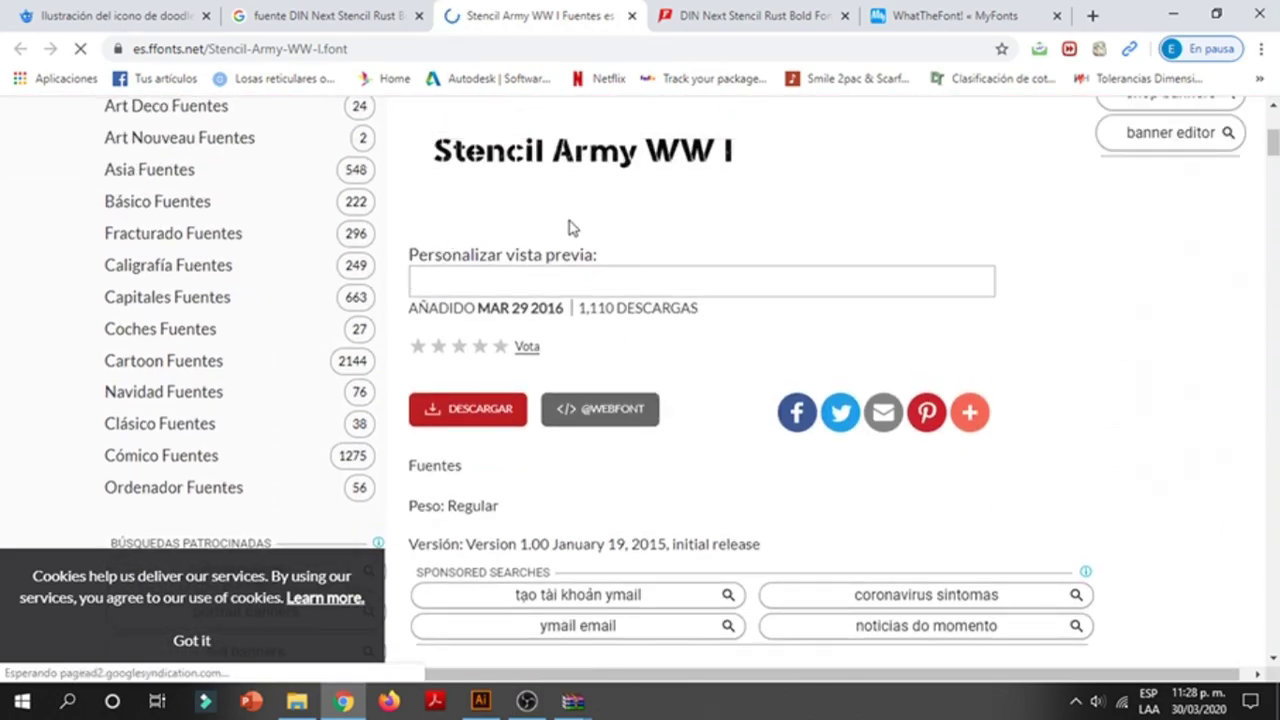
scroll(568, 228, "up", 2)
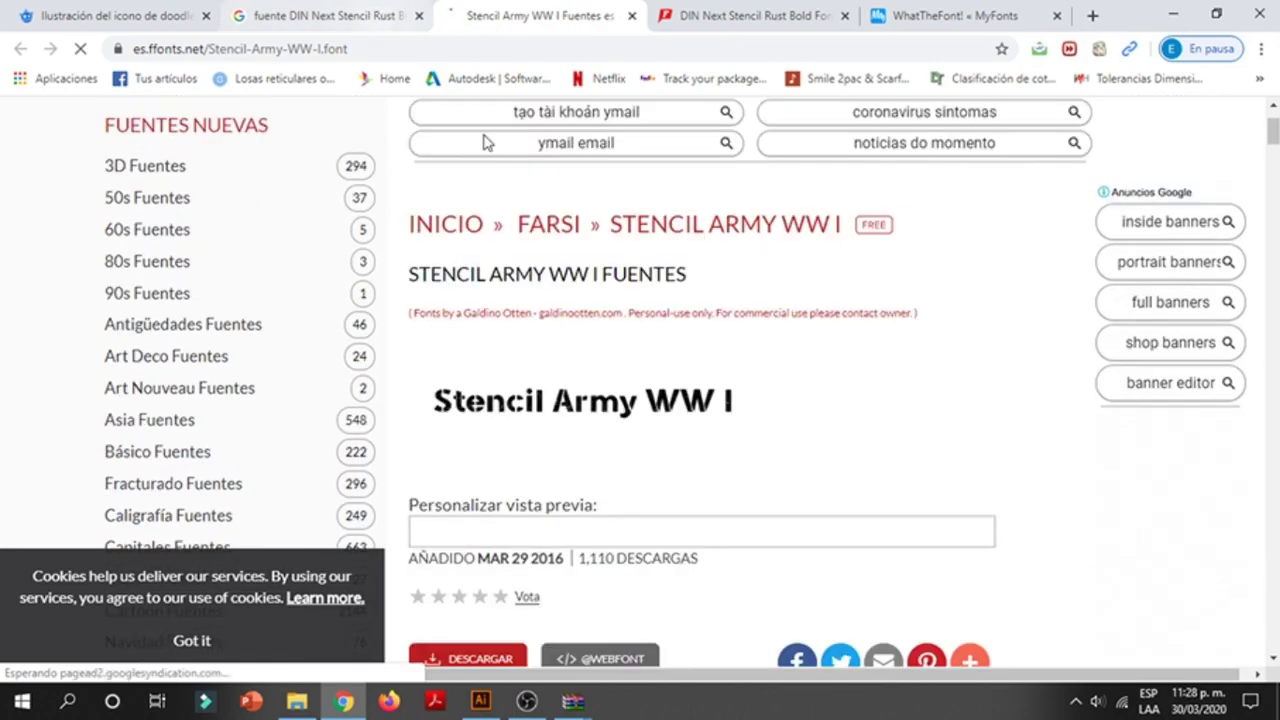
scroll(430, 345, "down", 1)
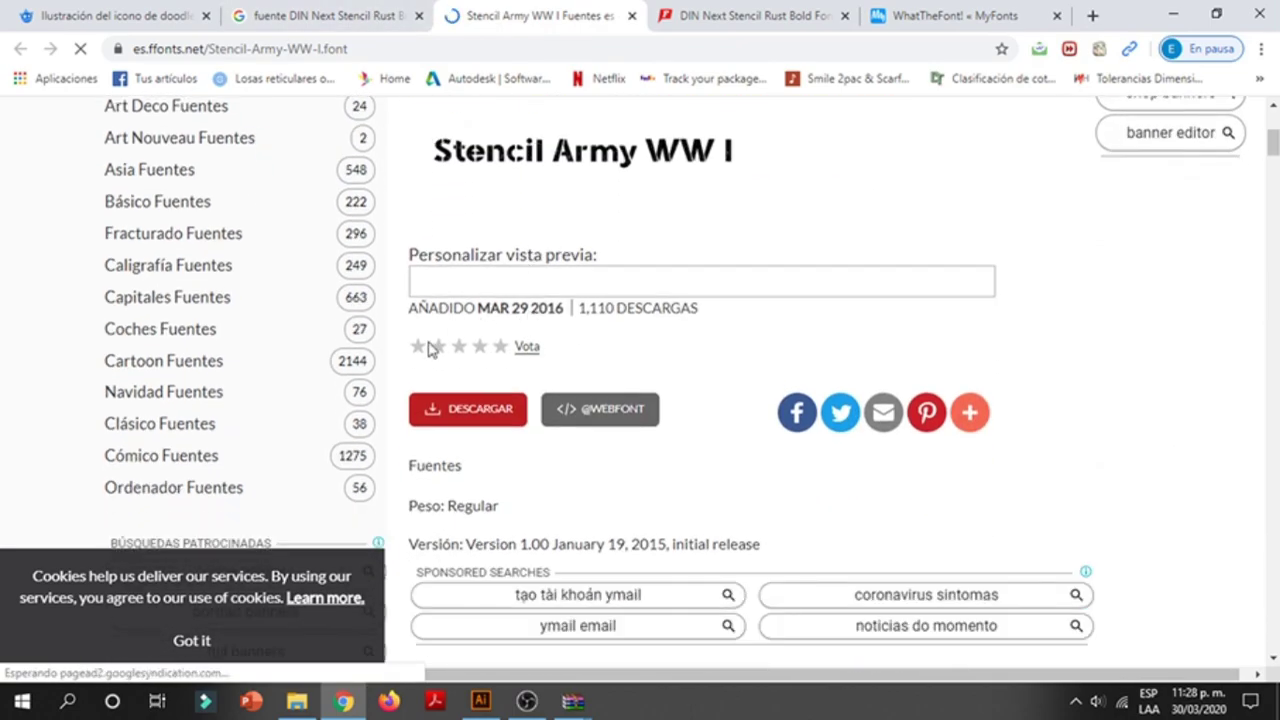
scroll(406, 328, "down", 2)
scroll(457, 200, "up", 1)
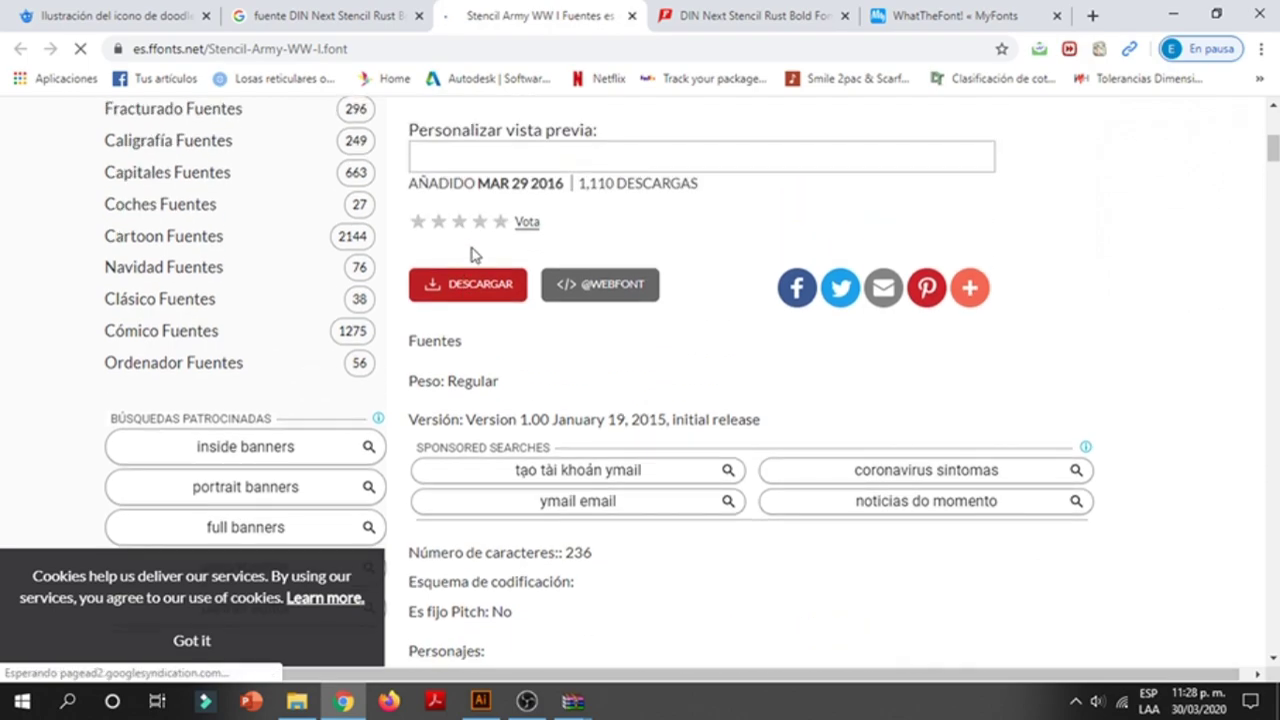
scroll(472, 290, "up", 1)
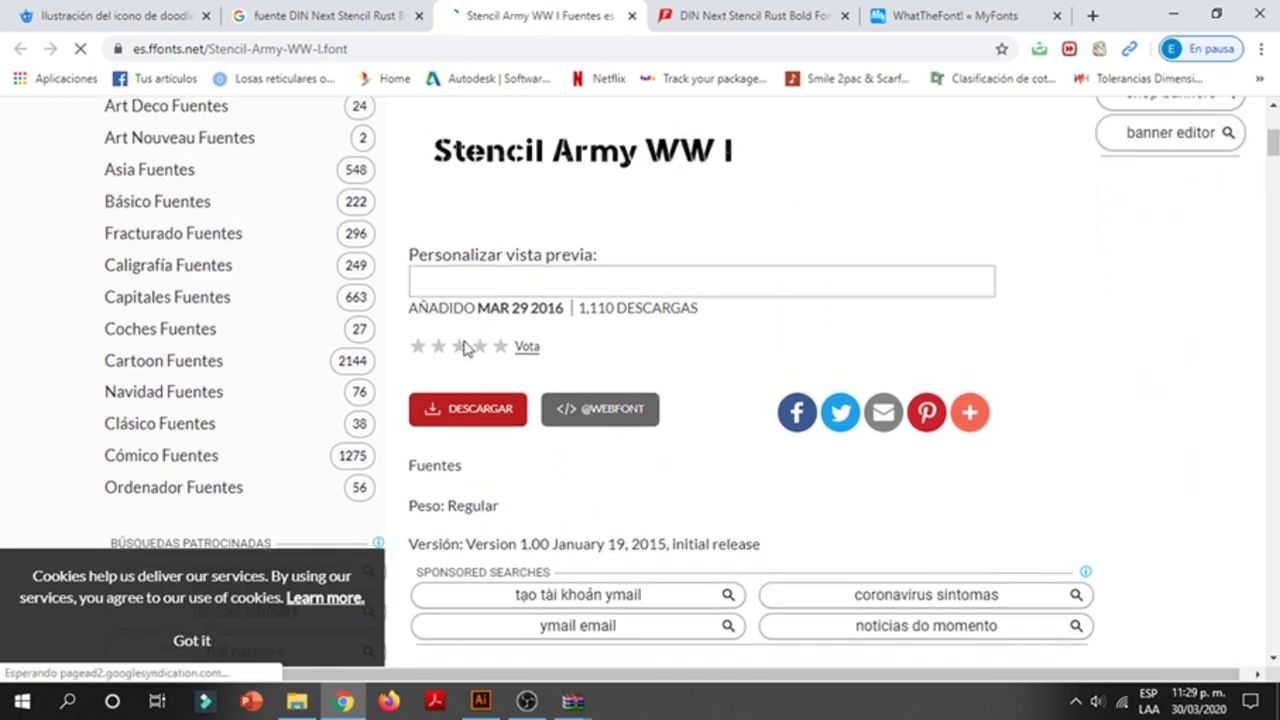
- Download Stencil-Army-WW-I.zip, then close the DIN Next Stencil Rust Bold tab
left_click(473, 413)
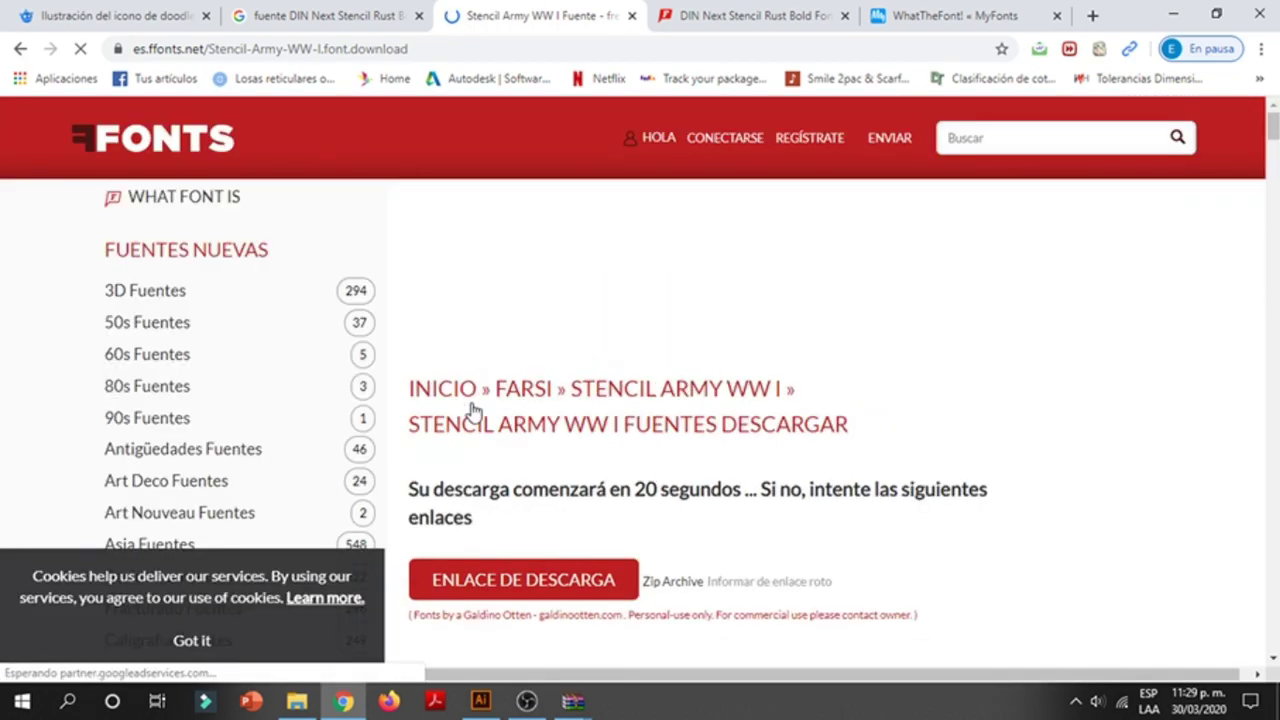
scroll(560, 380, "down", 1)
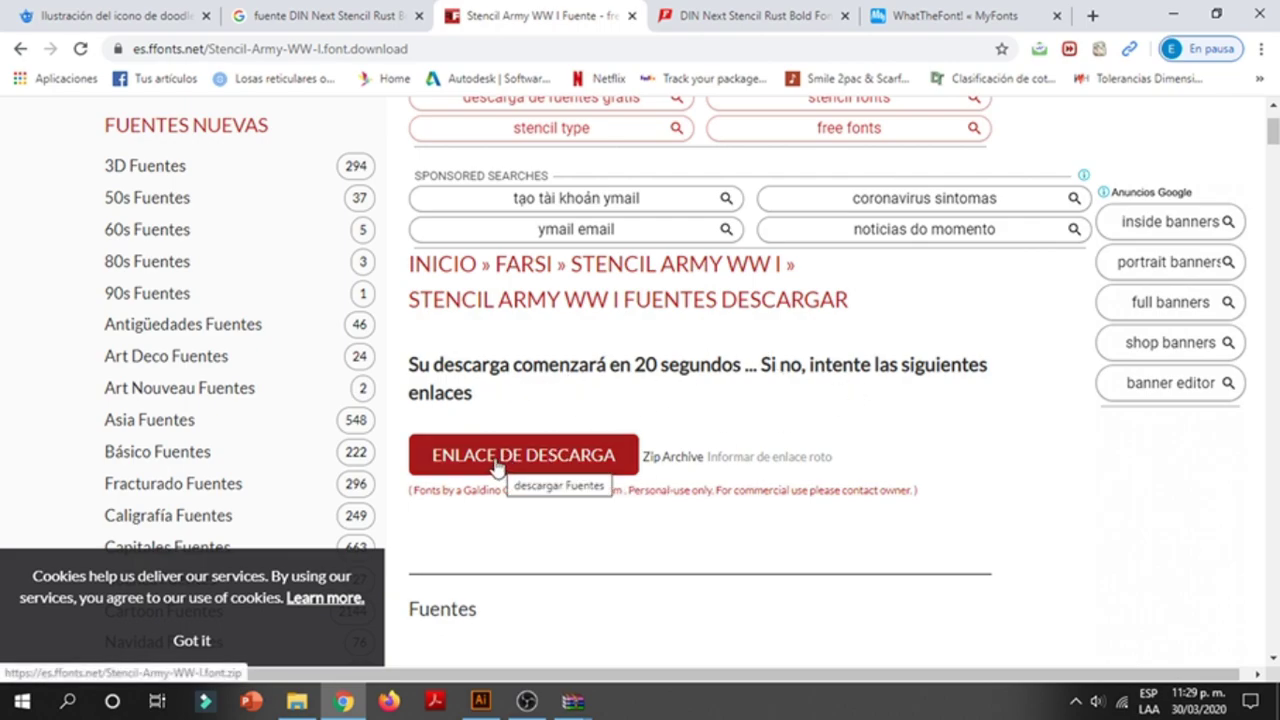
left_click(562, 442)
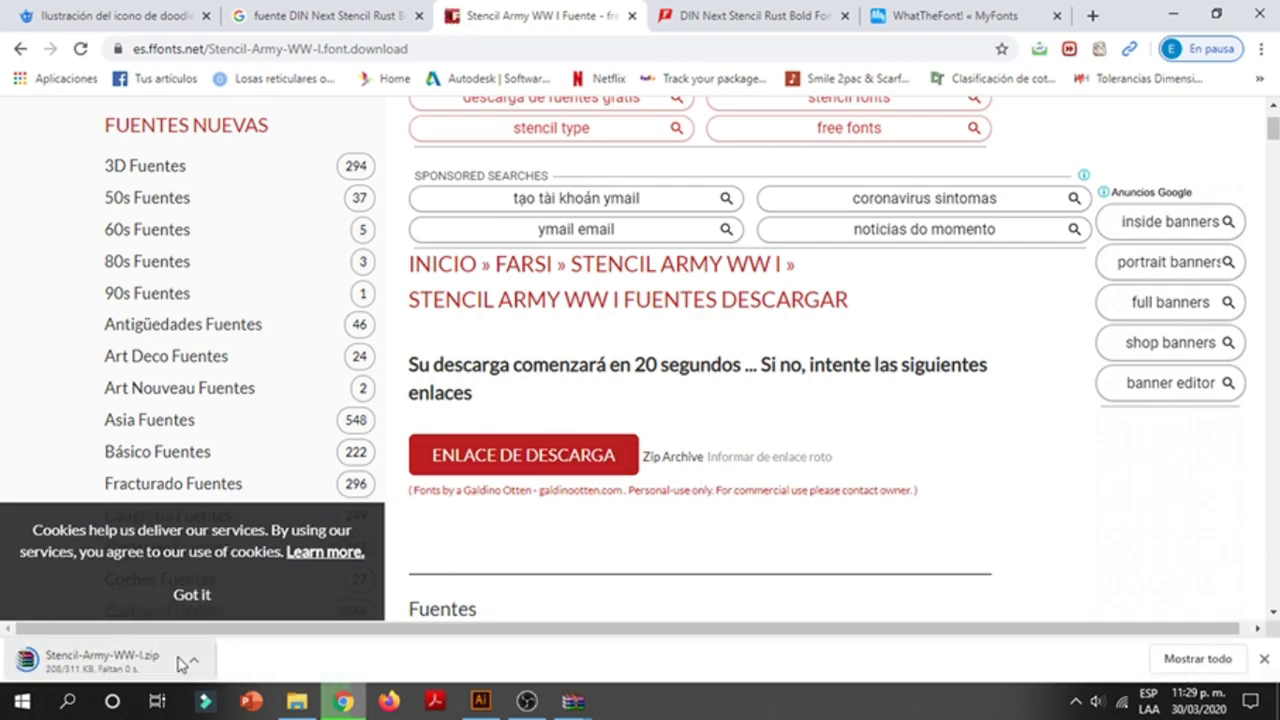
left_click(720, 15)
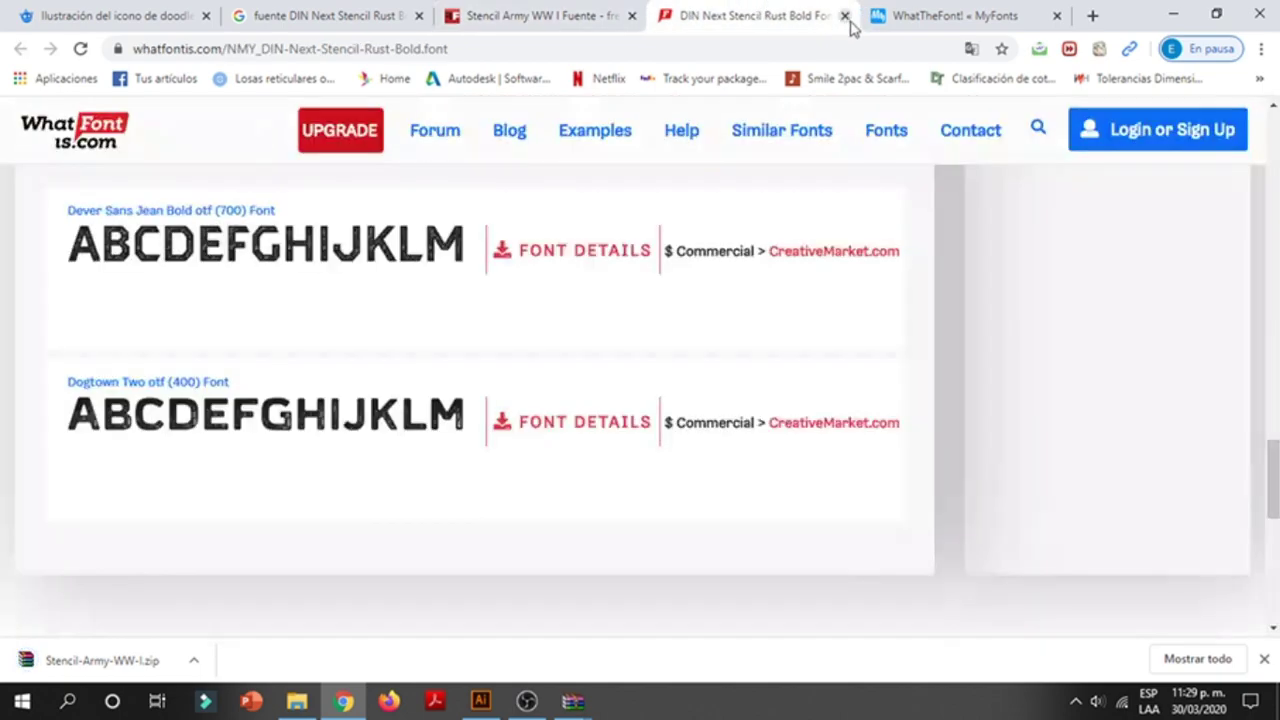
left_click(845, 16)
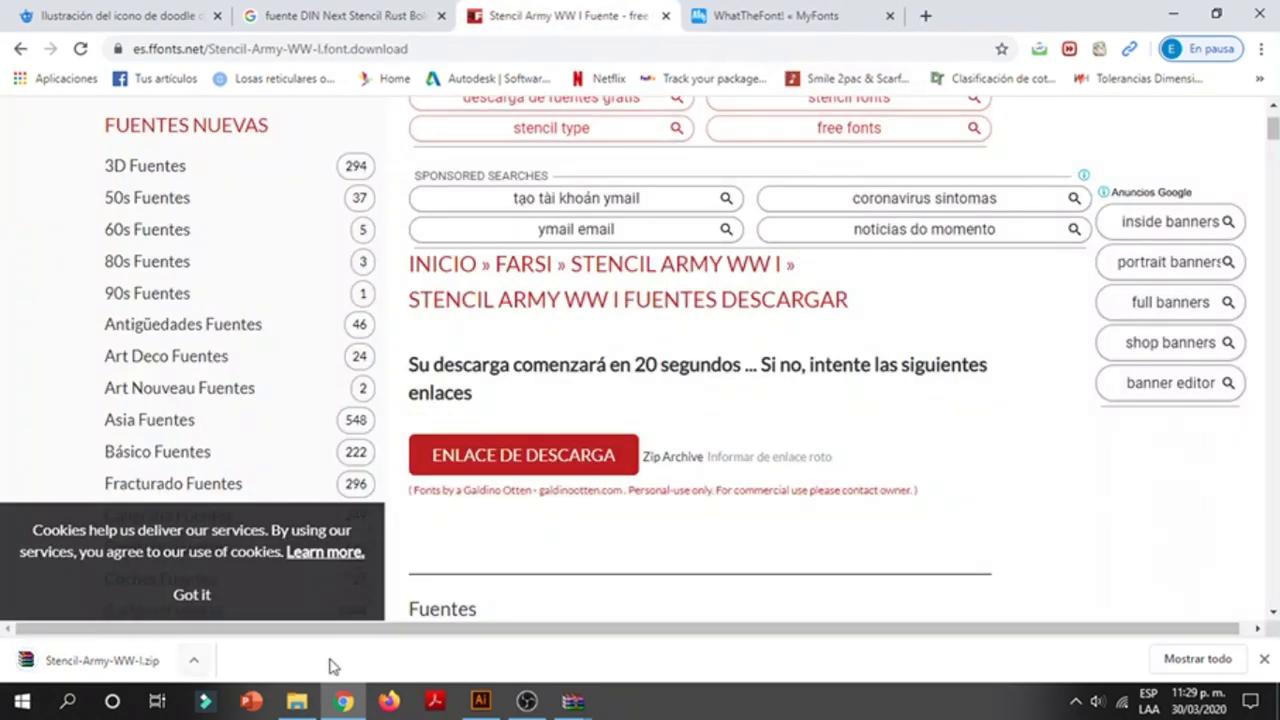
- Install the Stencil Army WW I font from Stencil-Army-WW-I.zip in WinRAR, then return to Illustrator
left_click(126, 662)
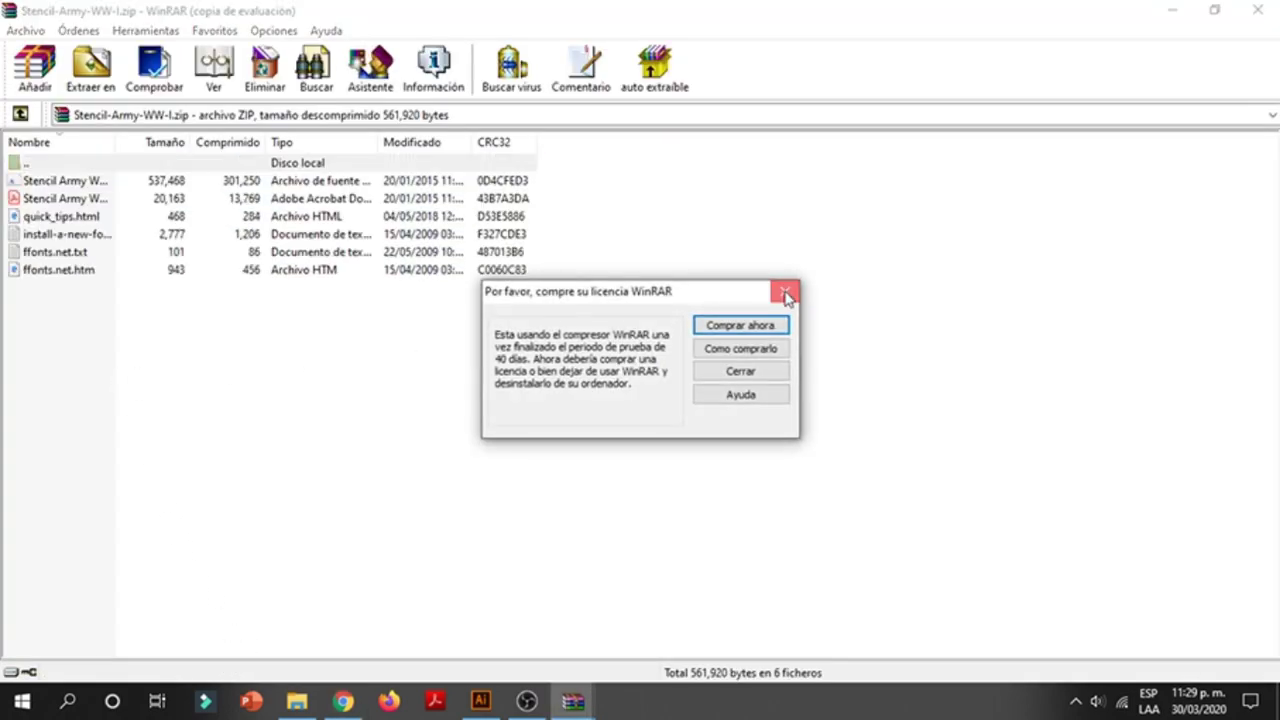
left_click(783, 292)
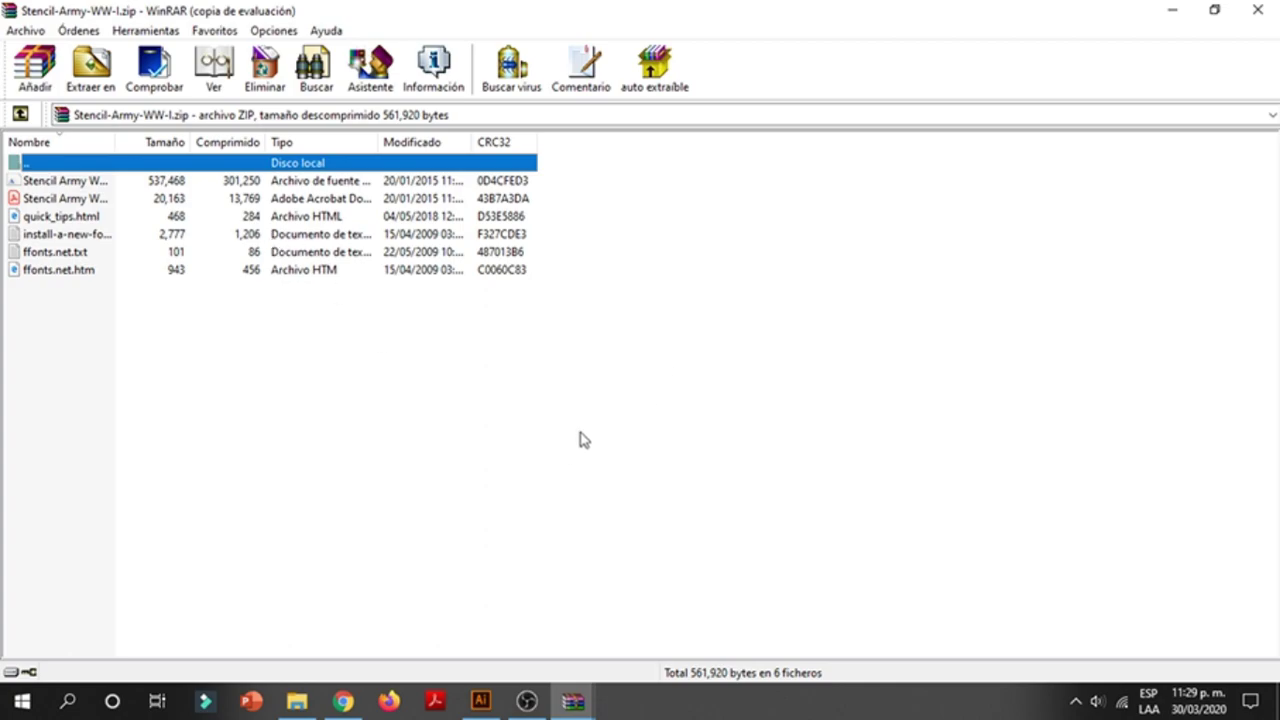
left_click(78, 184)
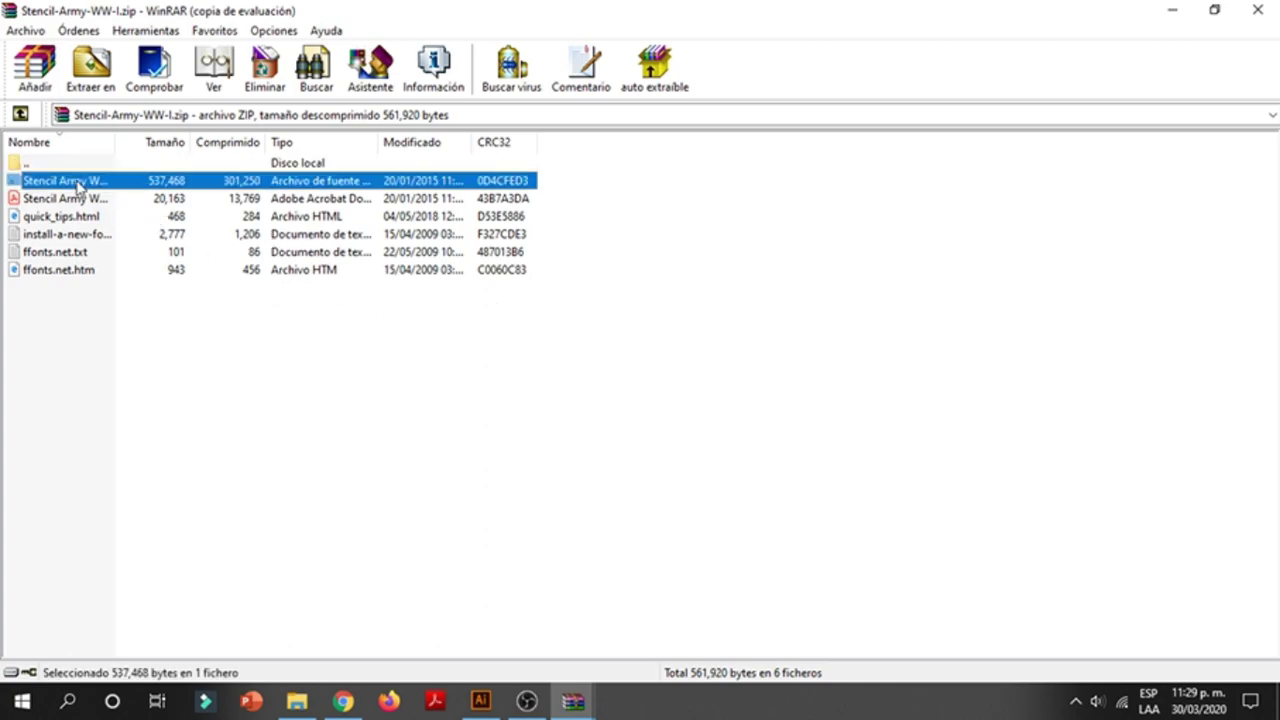
double_click(78, 184)
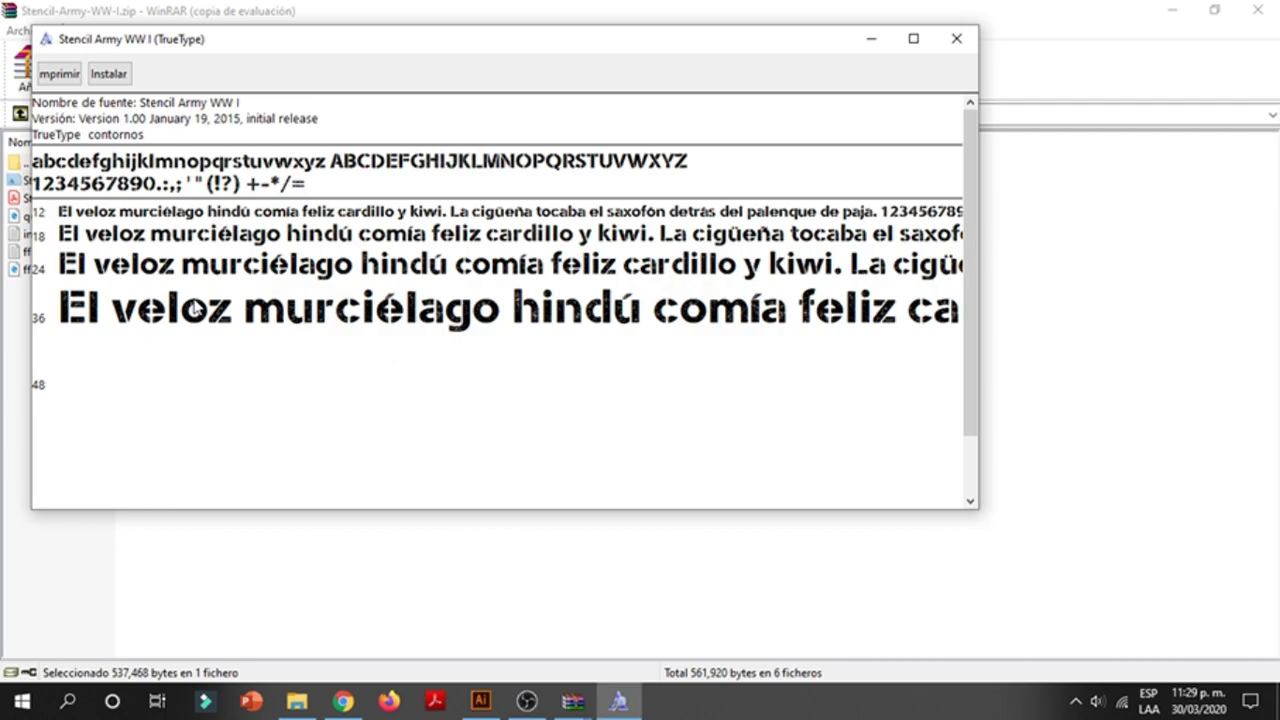
left_click(108, 76)
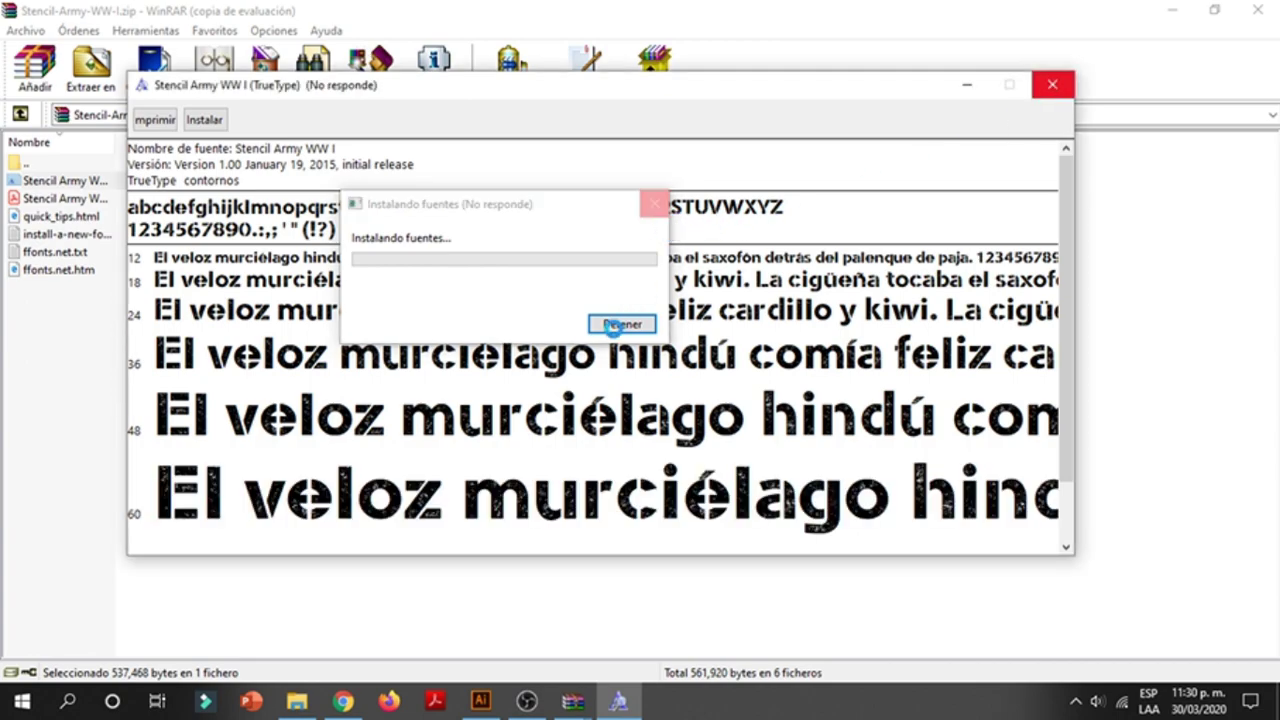
left_click(613, 326)
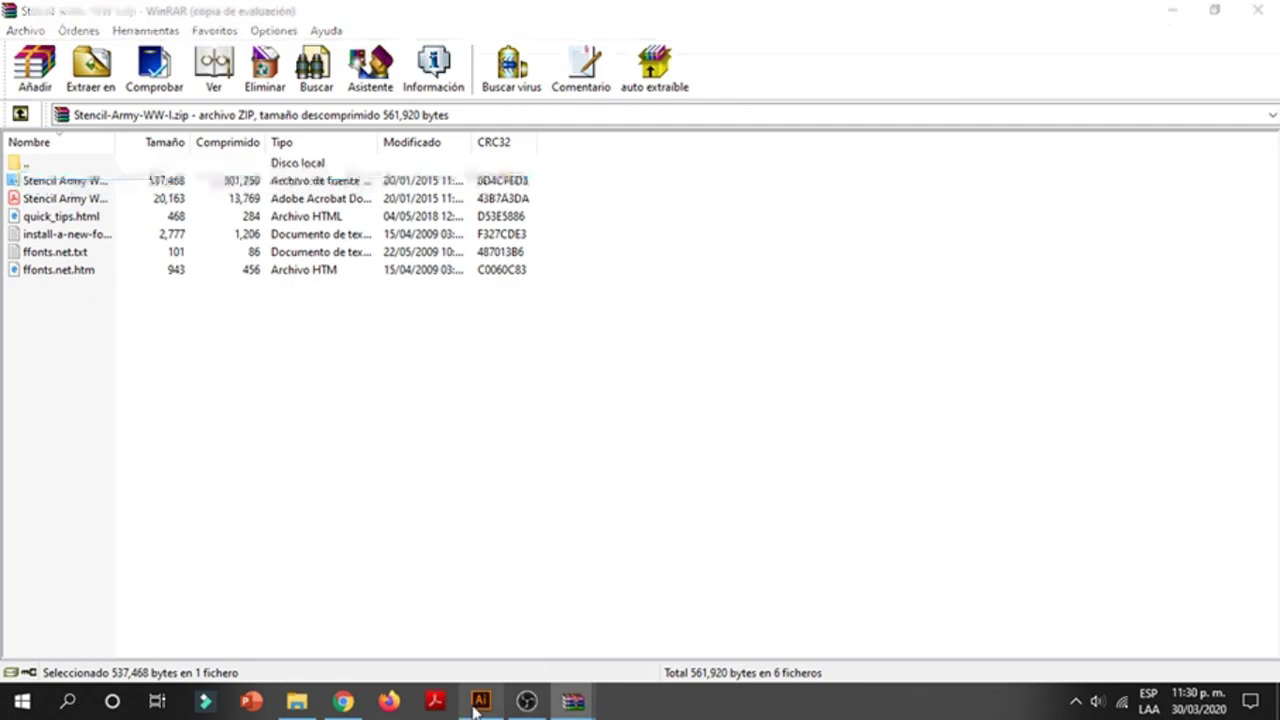
left_click(477, 703)
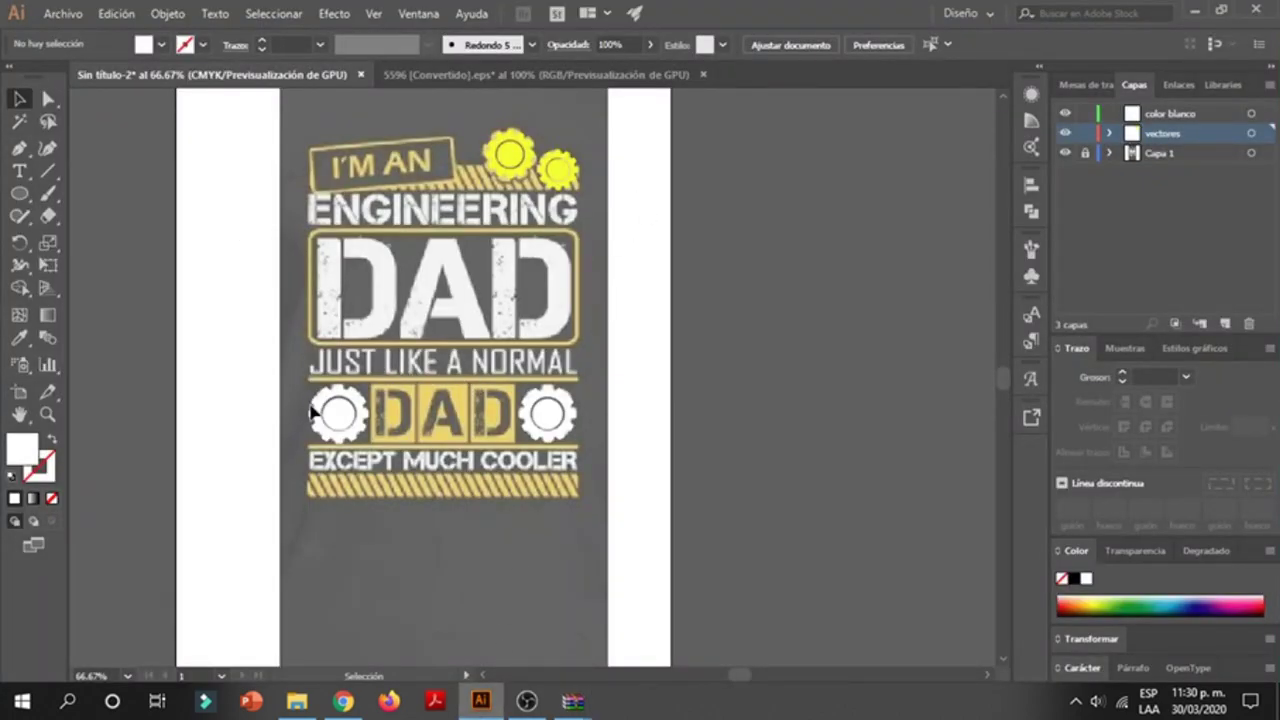
- Add an enlarged 'DAD' text object over the big DAD and set it to Stencil Army WW I
left_click(19, 171)
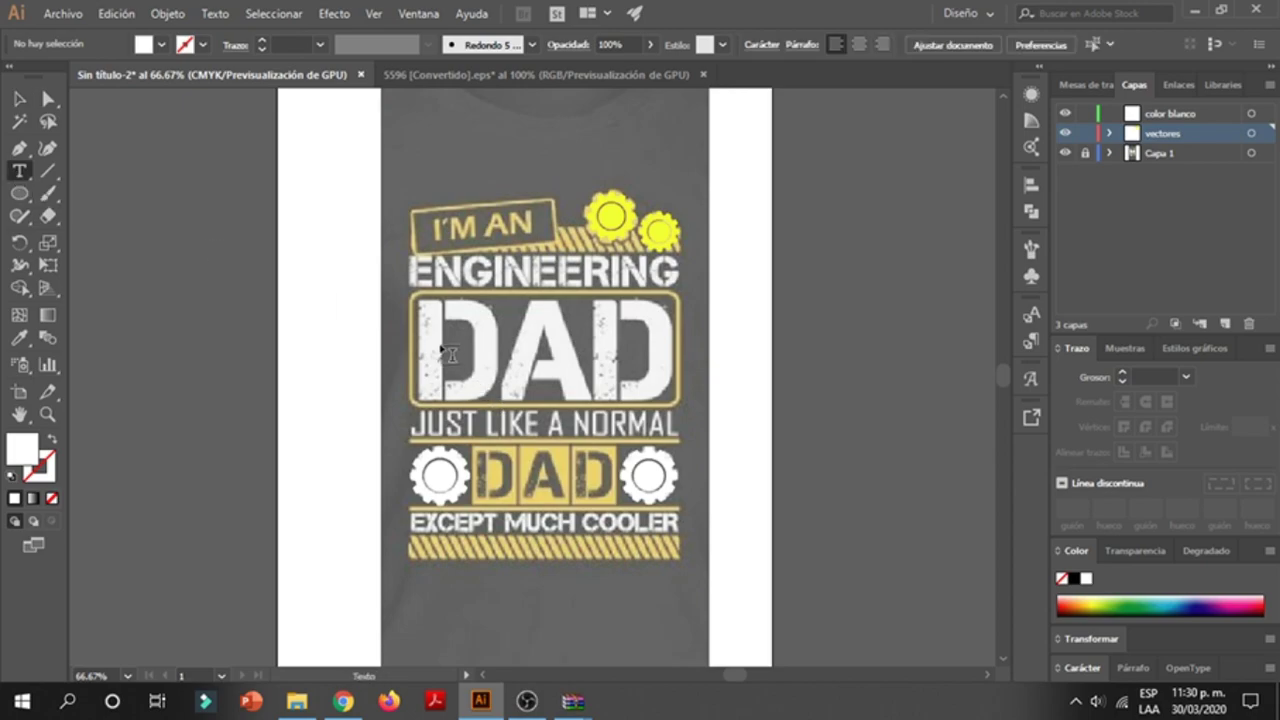
left_click(442, 346)
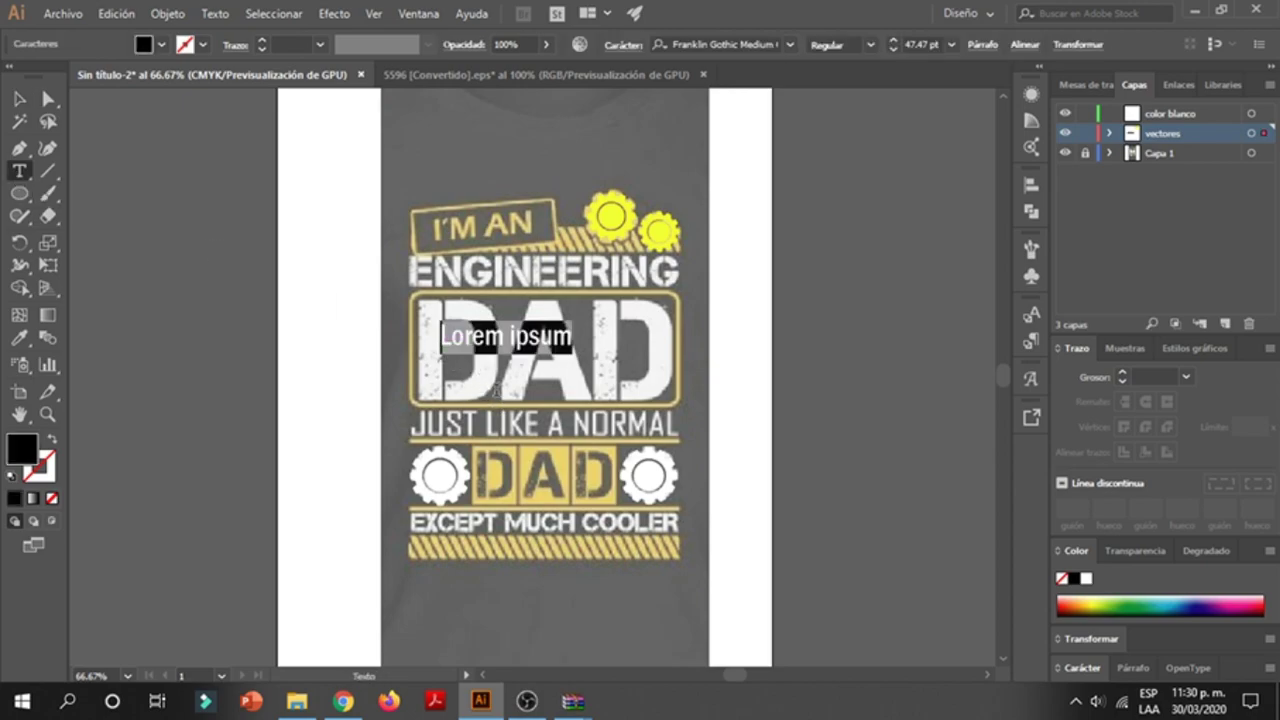
type("DAD")
key("Escape")
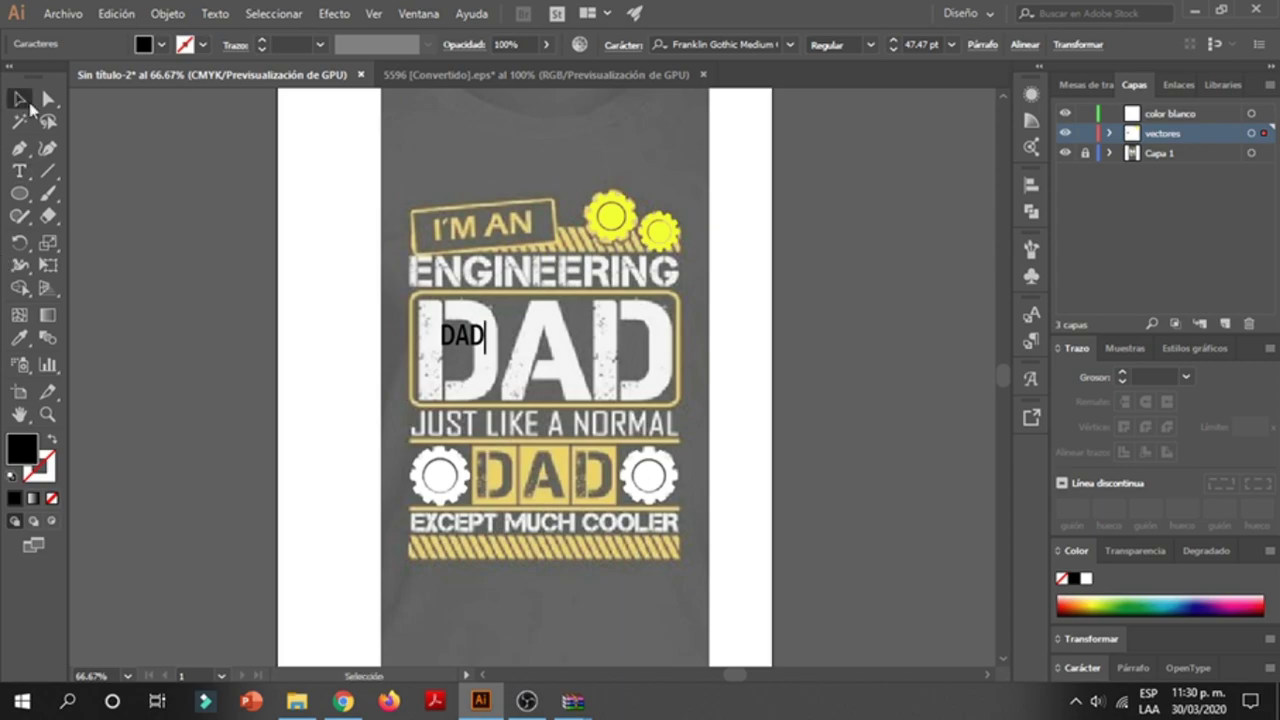
left_click_drag(487, 355, 580, 415)
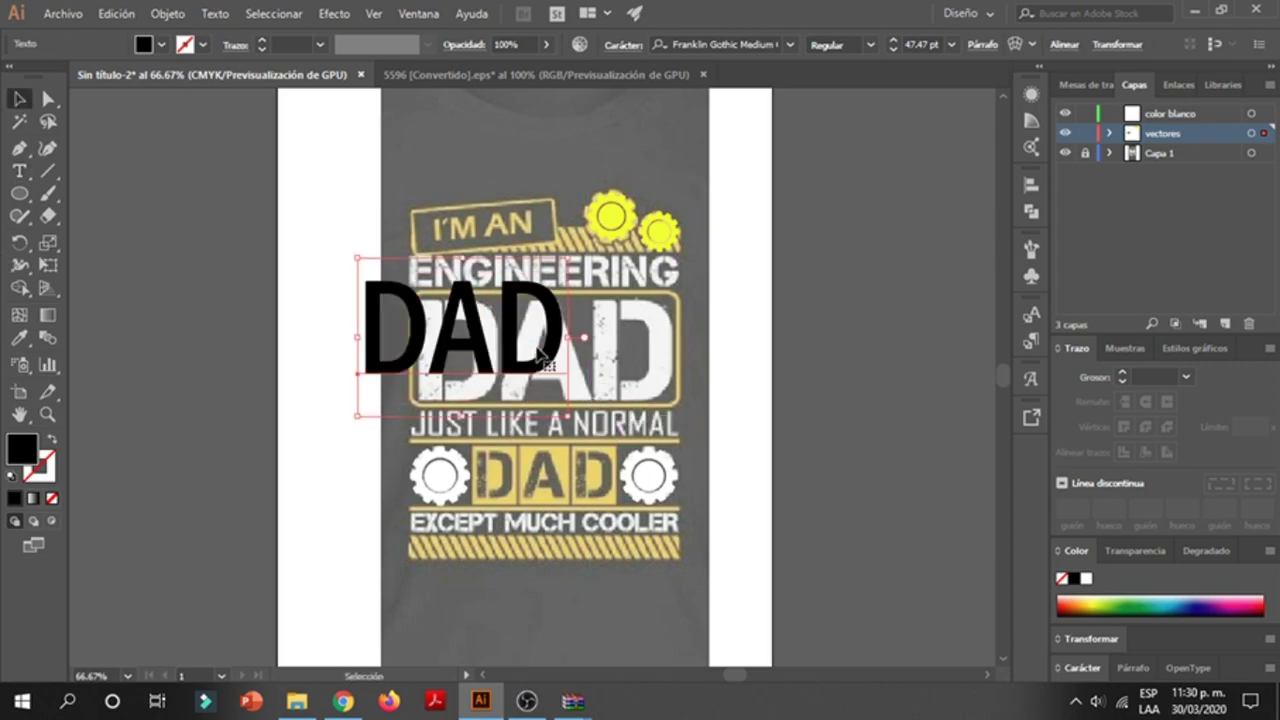
left_click_drag(460, 340, 520, 365)
left_click(759, 42)
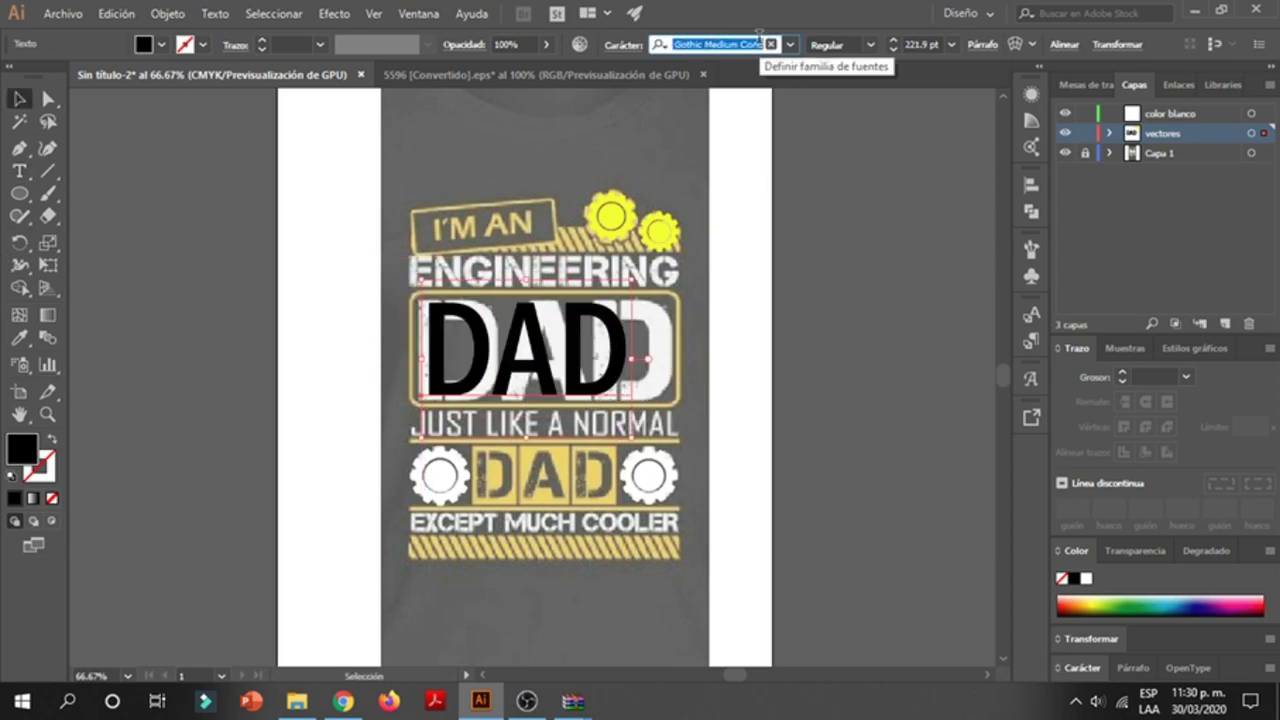
type("STE")
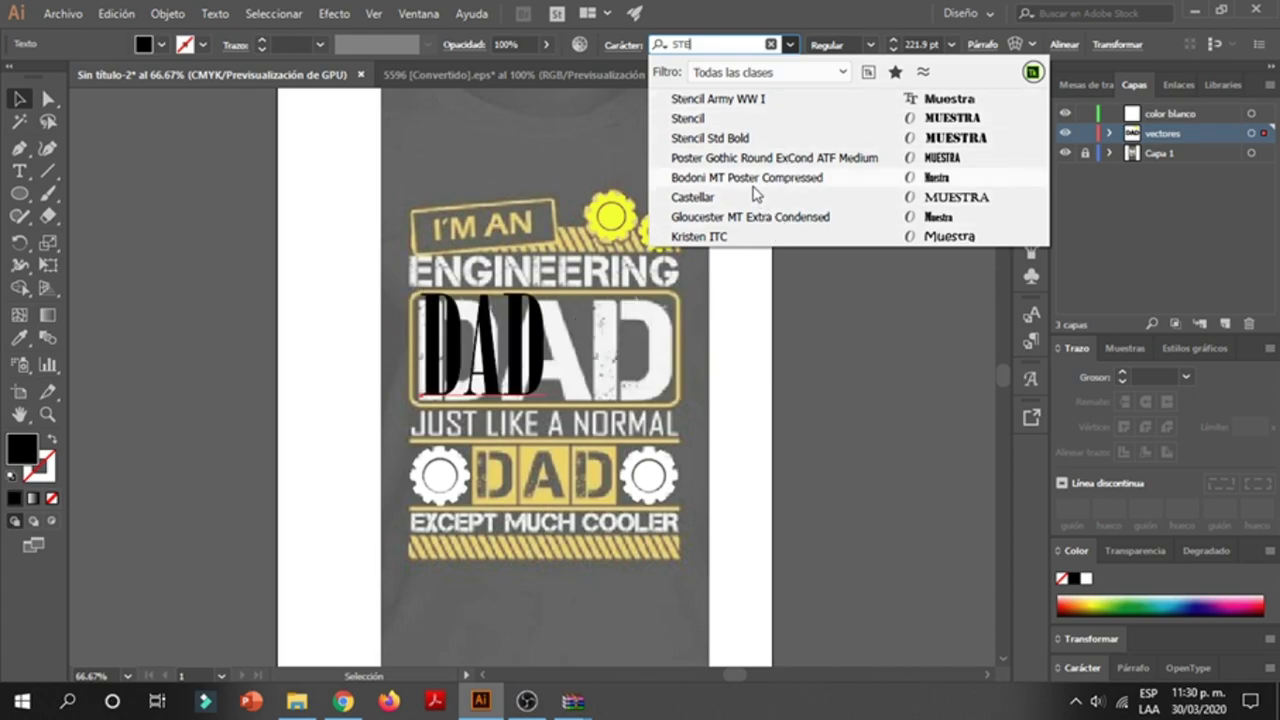
left_click(730, 100)
- Position the stencil DAD over the original DAD lettering inside the frame
key("ctrl+plus")
key("ctrl+plus")
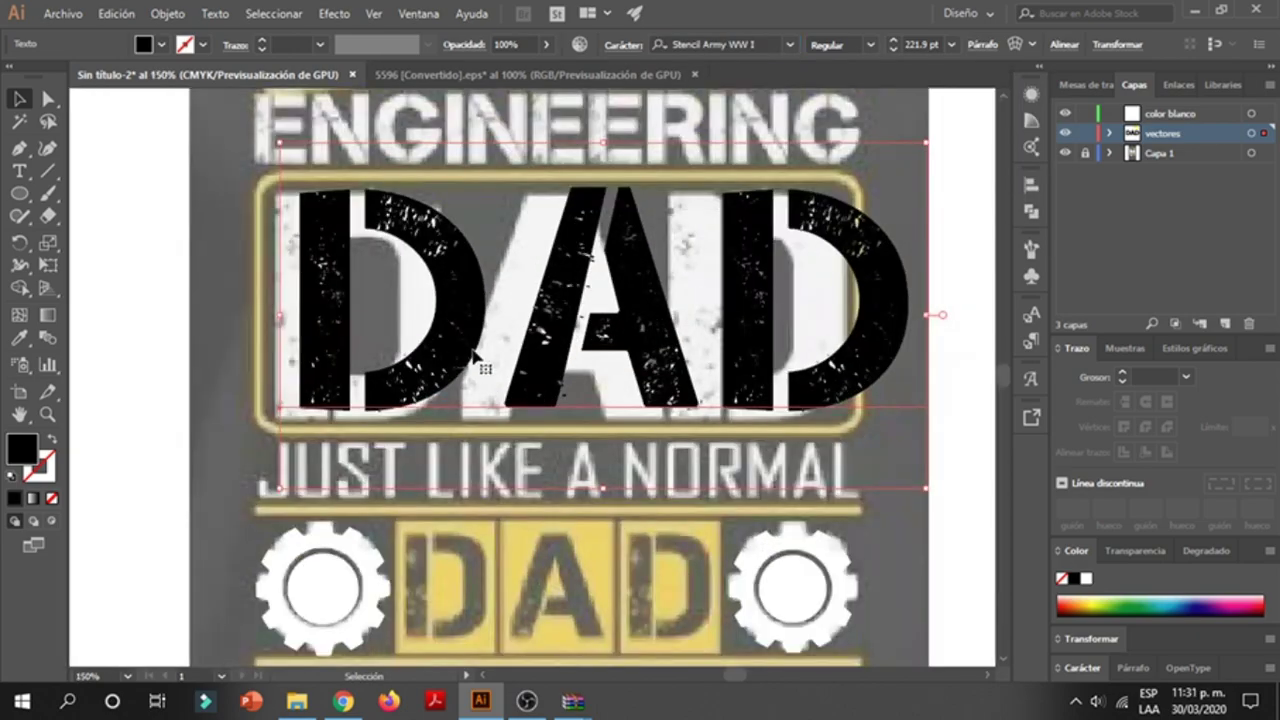
mouse_move(480, 362)
left_mouse_down()
mouse_move(490, 455)
mouse_move(462, 533)
left_mouse_up()
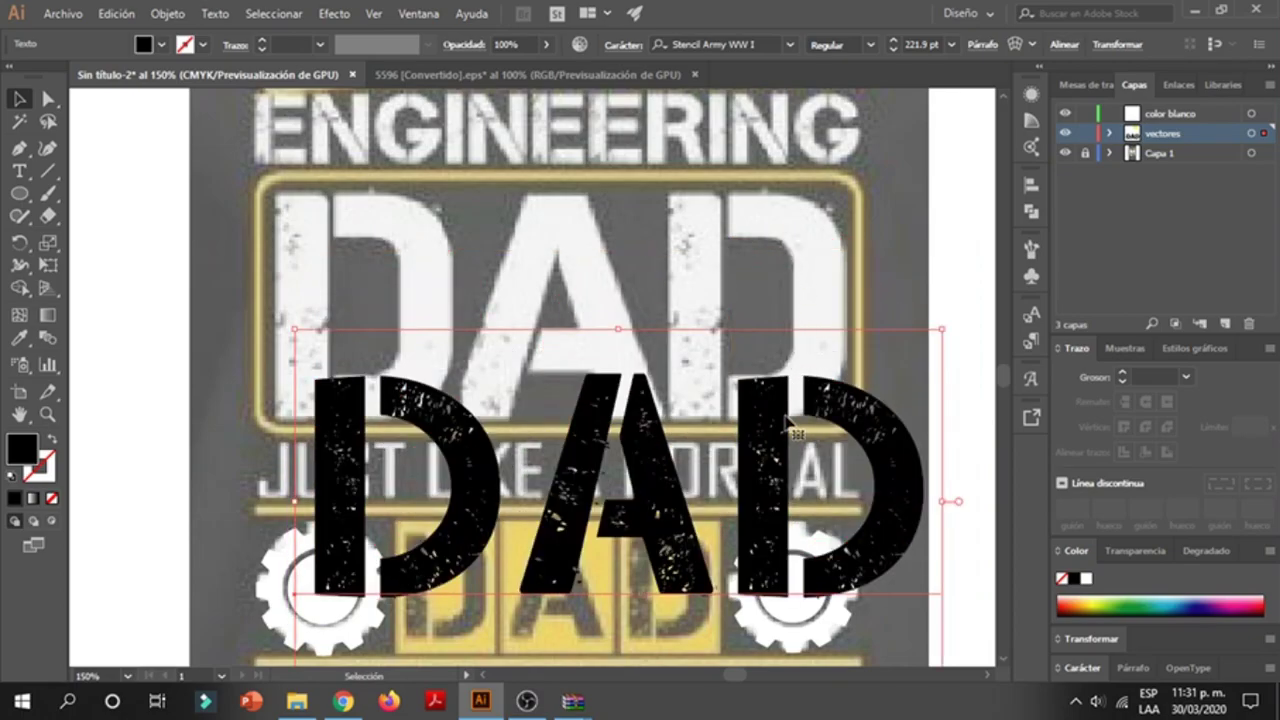
left_click_drag(795, 430, 800, 365)
key("ctrl+plus")
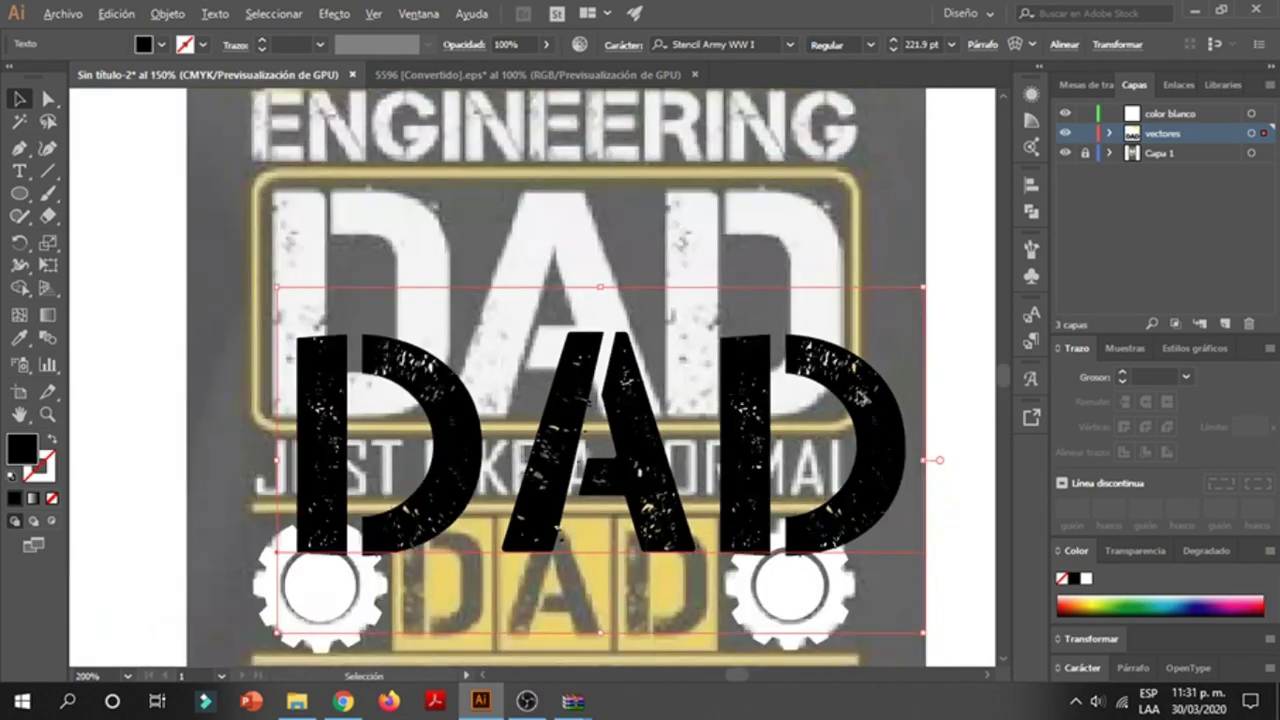
key("ctrl+plus")
key("ctrl+plus")
key("ctrl+plus")
key("ctrl+plus")
key("ctrl+minus")
key("ctrl+minus")
key("ctrl+minus")
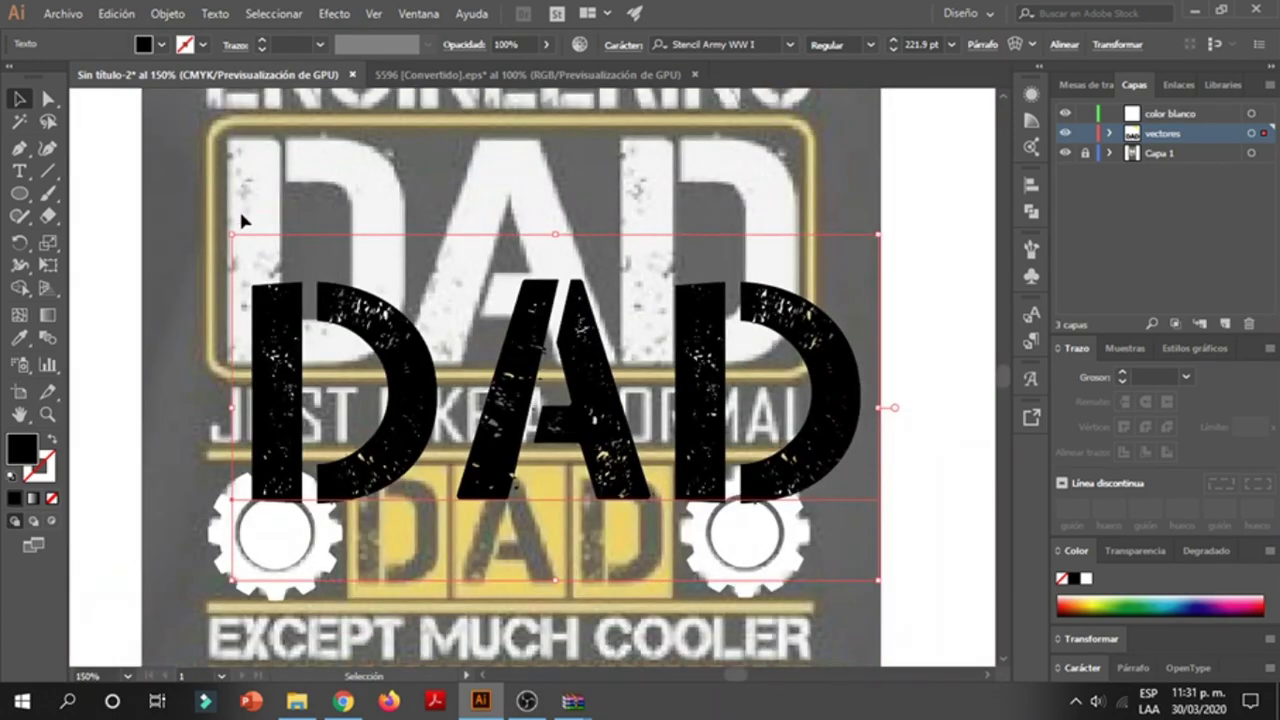
left_click_drag(277, 350, 249, 188)
left_click_drag(790, 225, 781, 228)
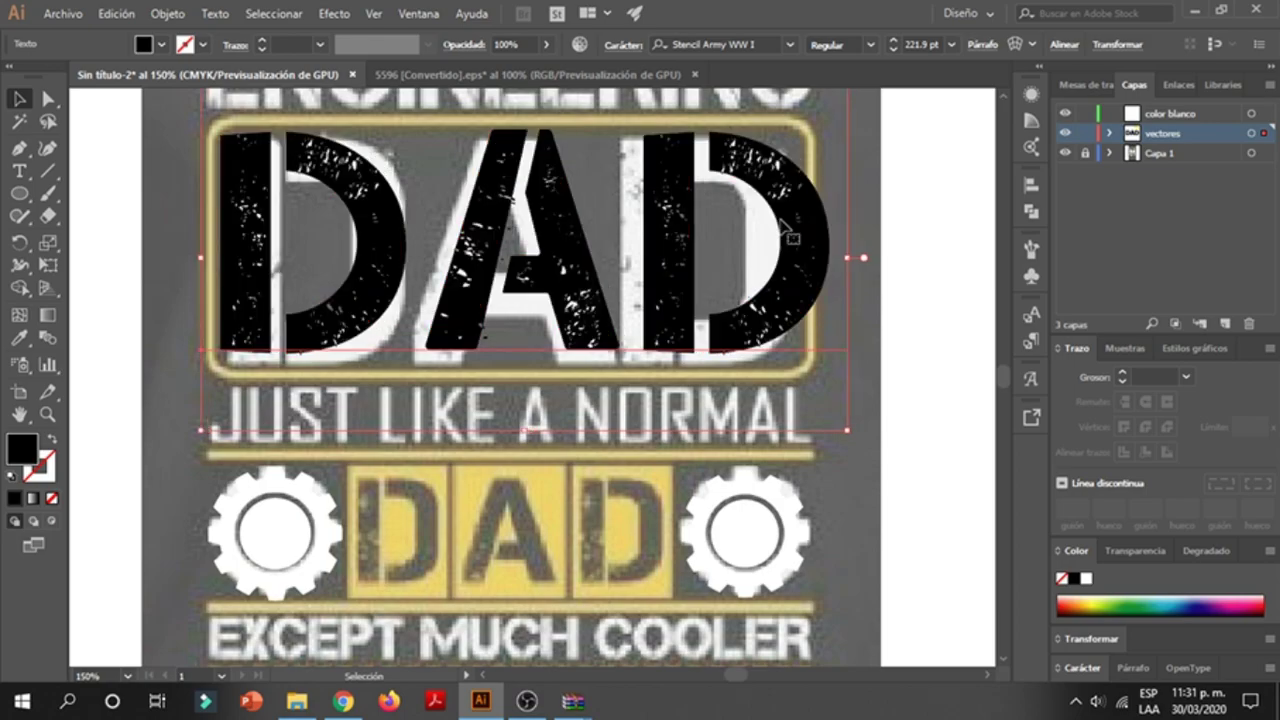
- Narrow the DAD text from its right side to fit inside the yellow frame
left_click_drag(849, 258, 820, 258)
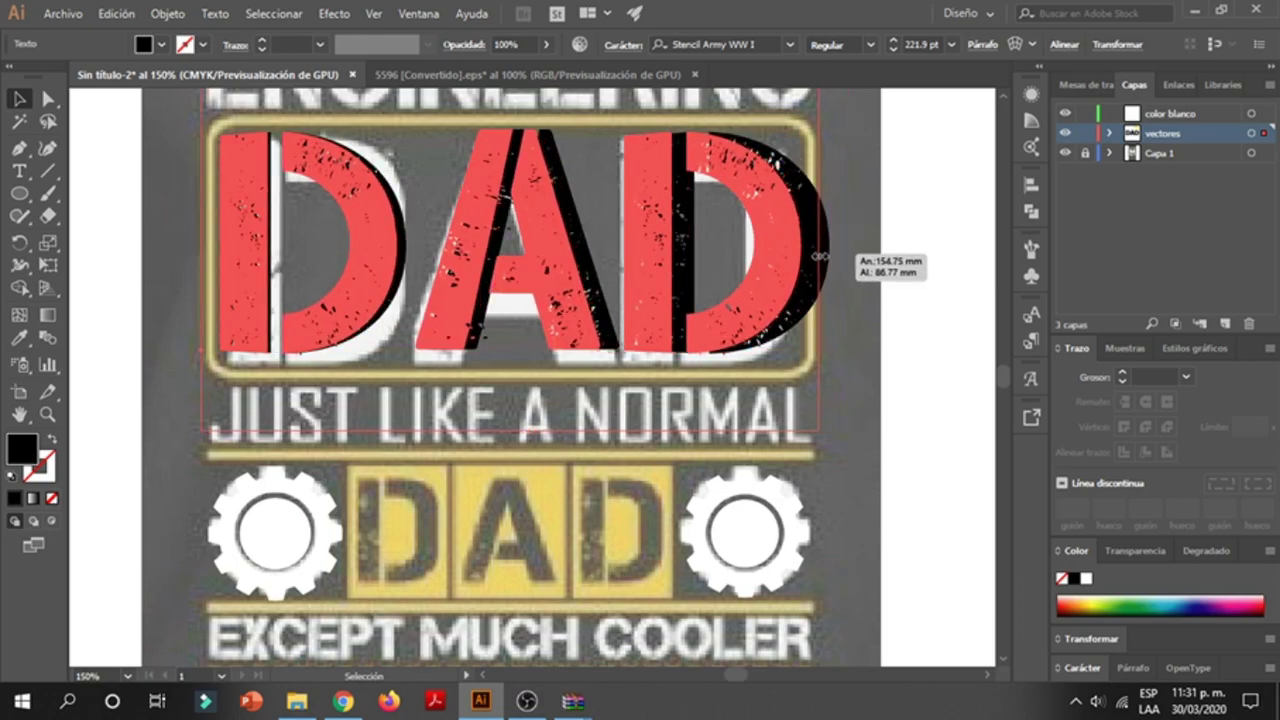
left_click_drag(552, 278, 570, 295)
left_click_drag(824, 262, 814, 263)
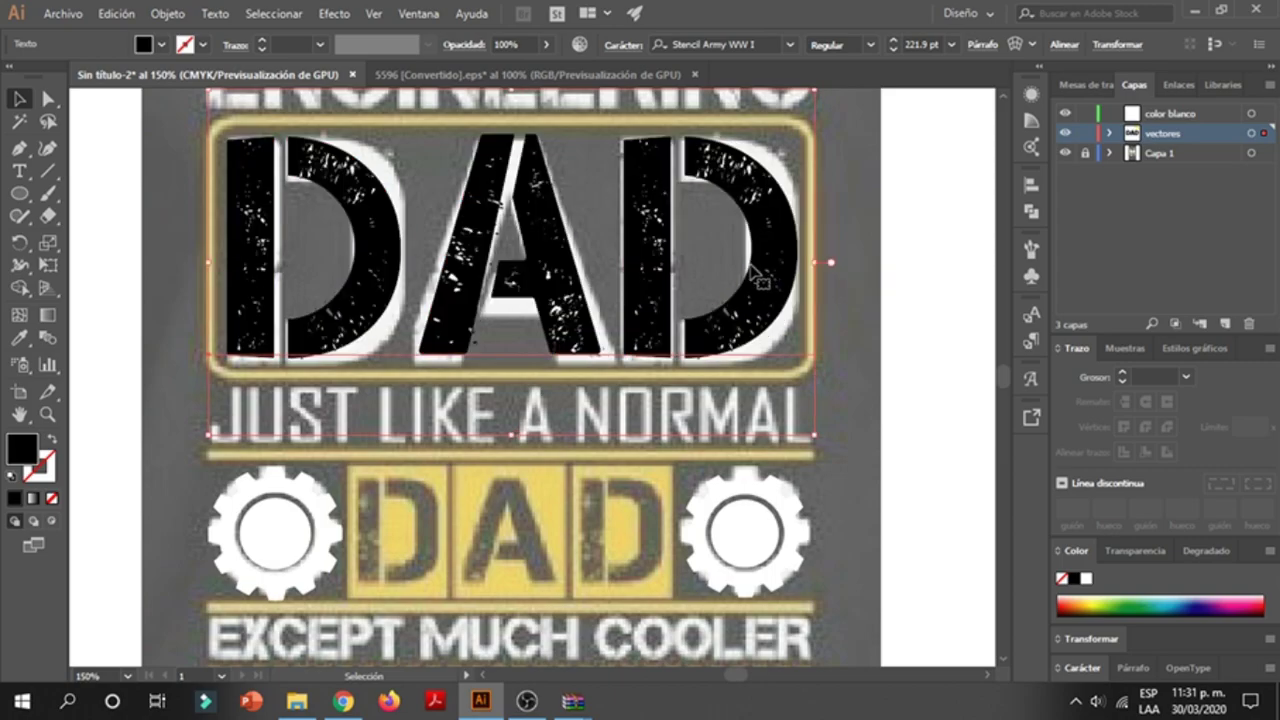
left_click(872, 338)
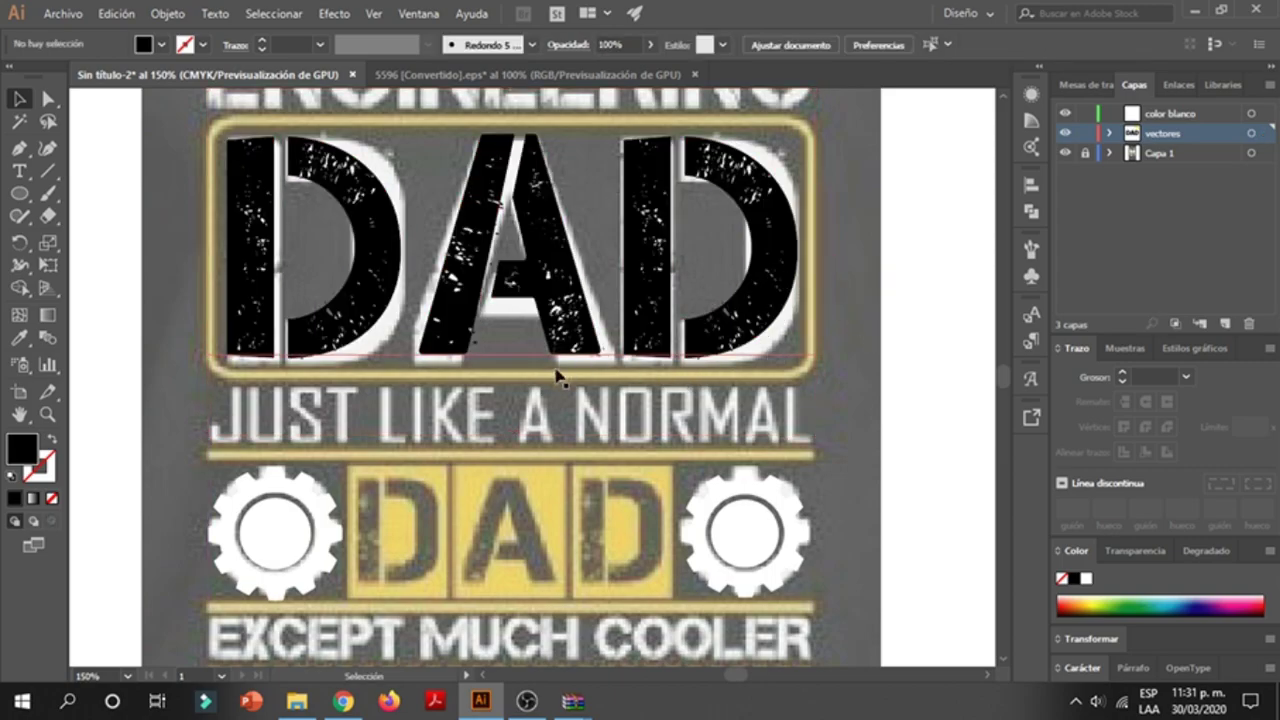
- Colour the big DAD text white by sampling a white gear with the Eyedropper
key("ctrl+minus")
key("ctrl+minus")
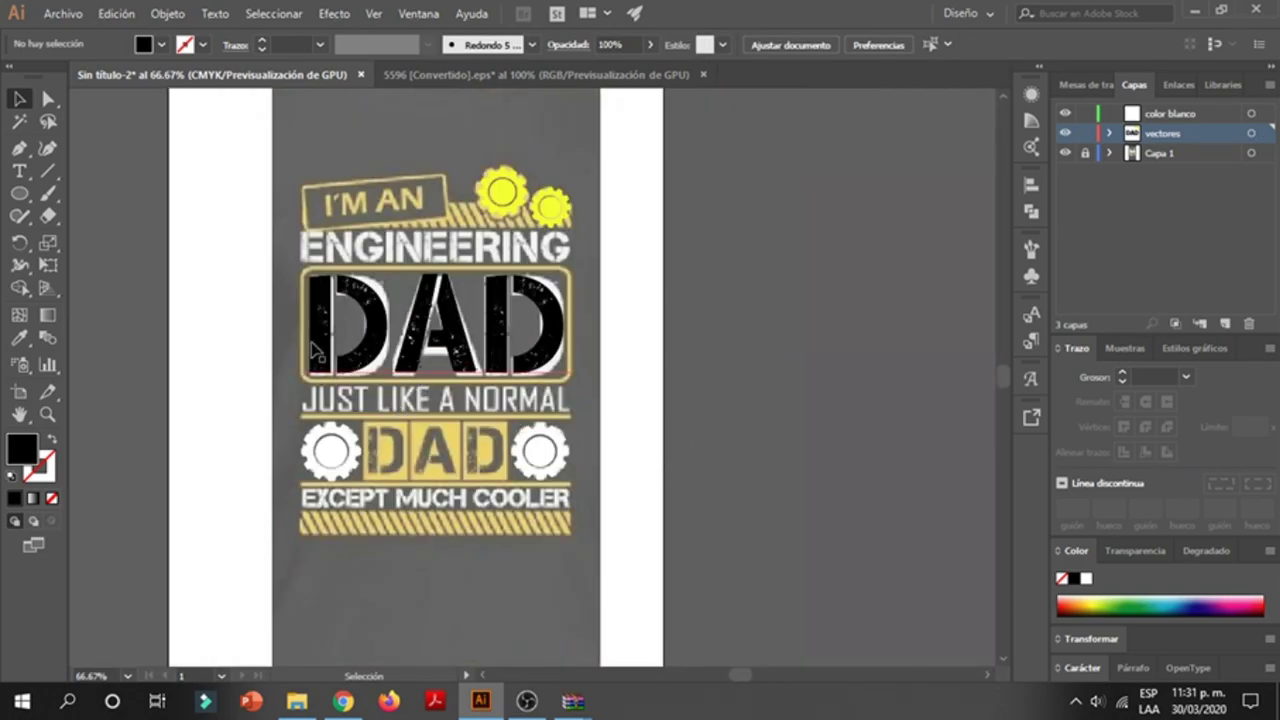
scroll(318, 350, "up", 1)
left_click(590, 345)
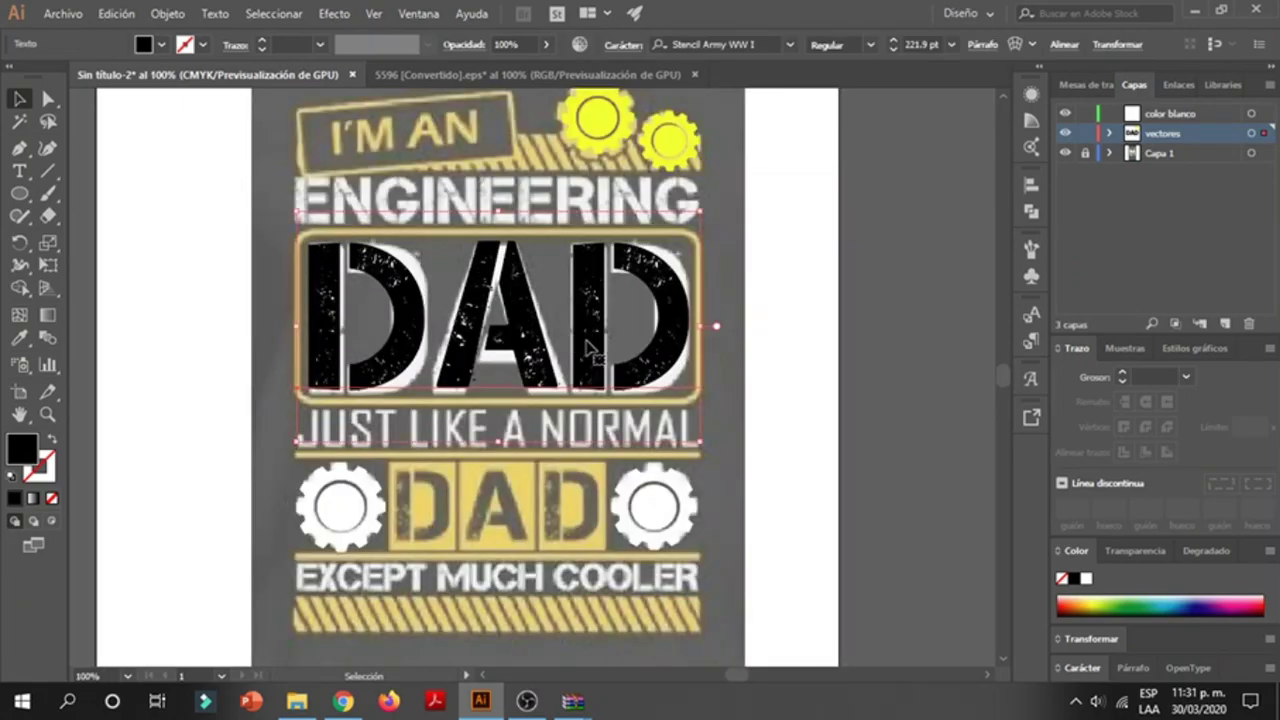
key("i")
left_click(655, 498)
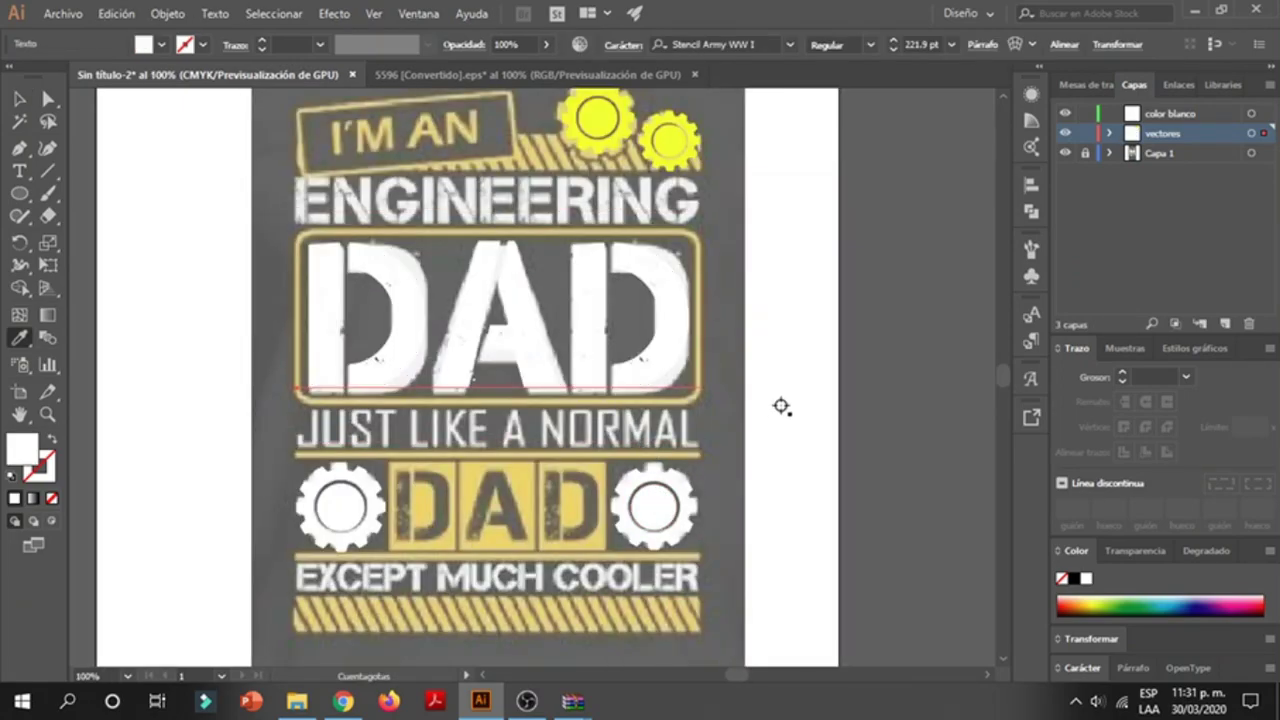
key("v")
left_click(776, 363)
left_click(421, 323)
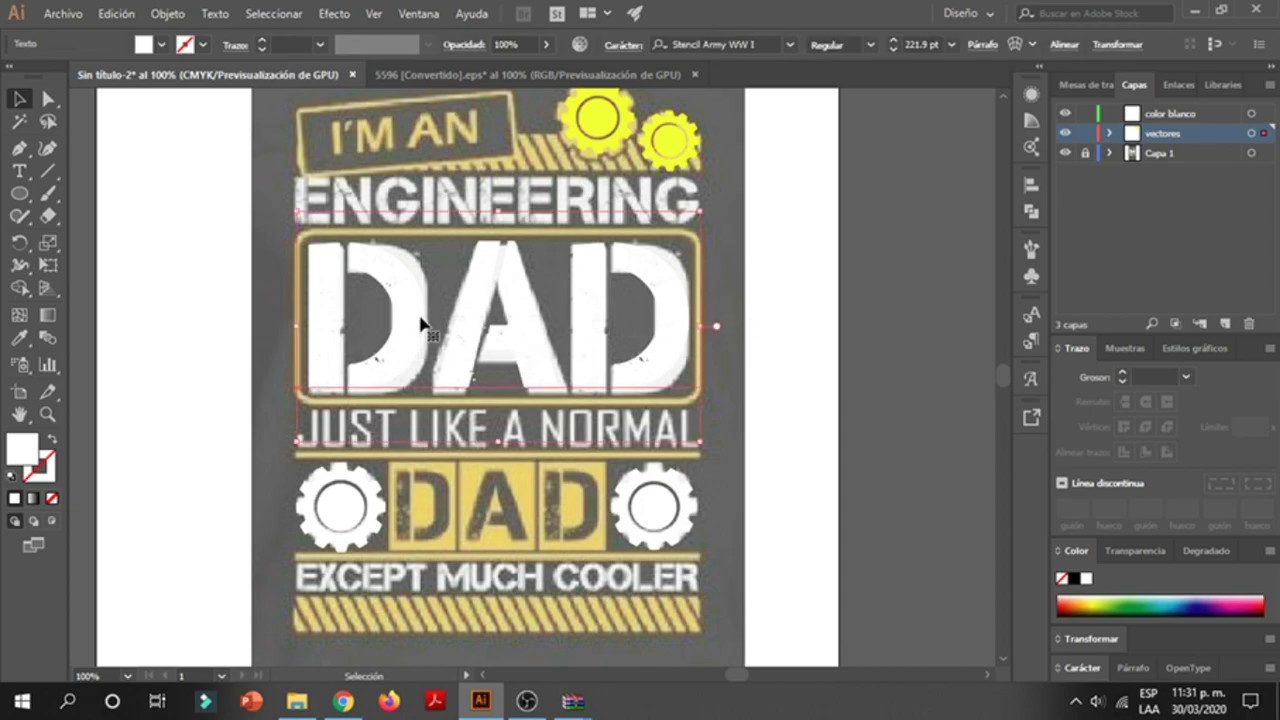
left_click(781, 324)
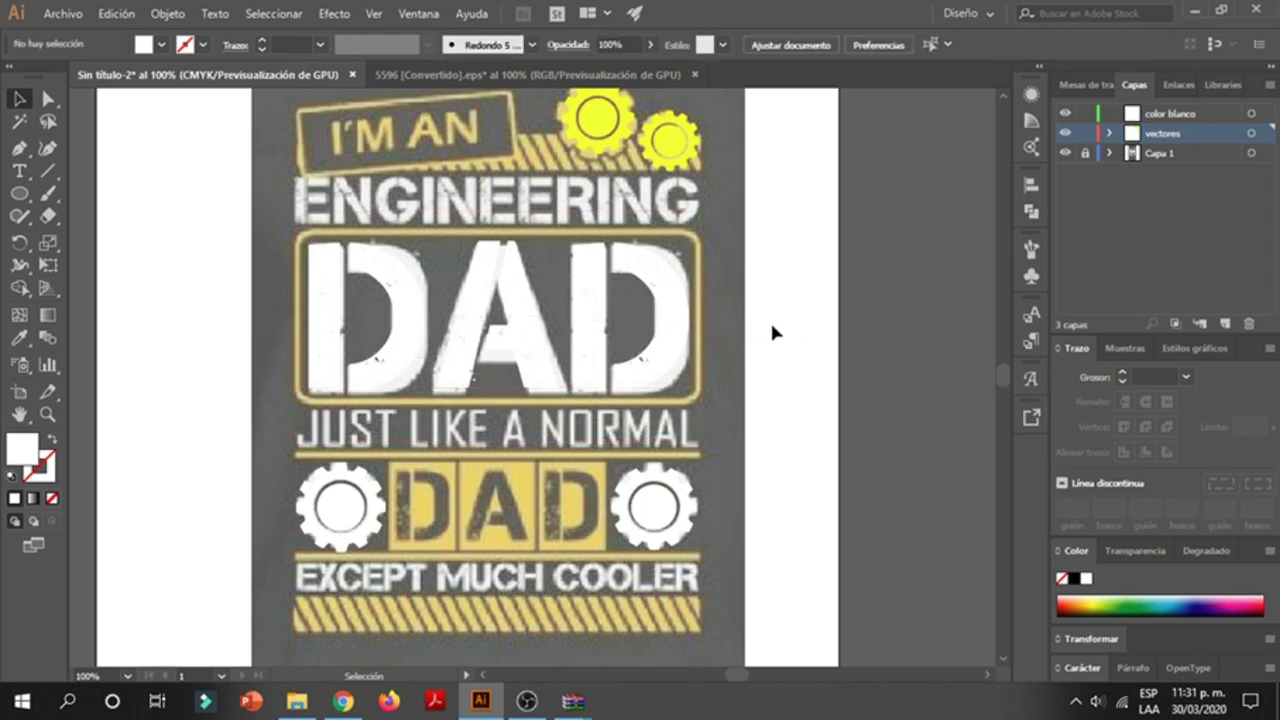
left_click(430, 385)
left_click(793, 365)
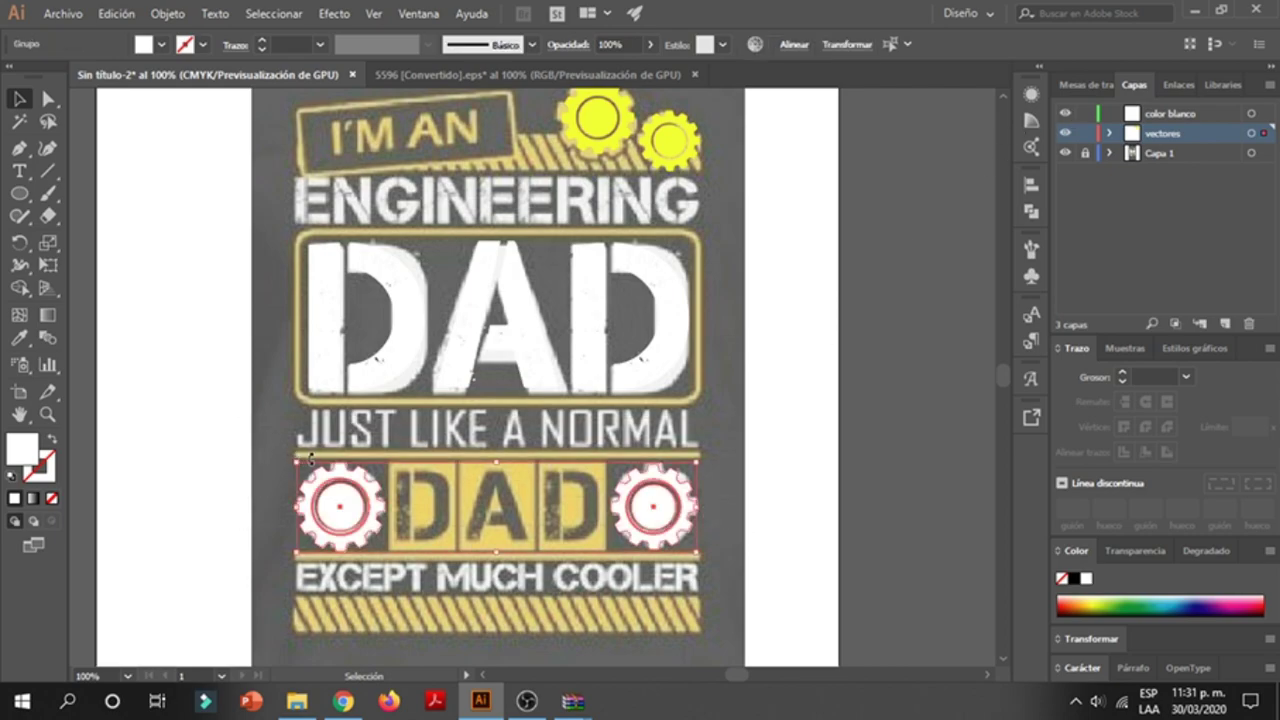
- Select the white DAD and both gears on the color blanco layer, nudging them slightly
left_click_drag(293, 461, 586, 336)
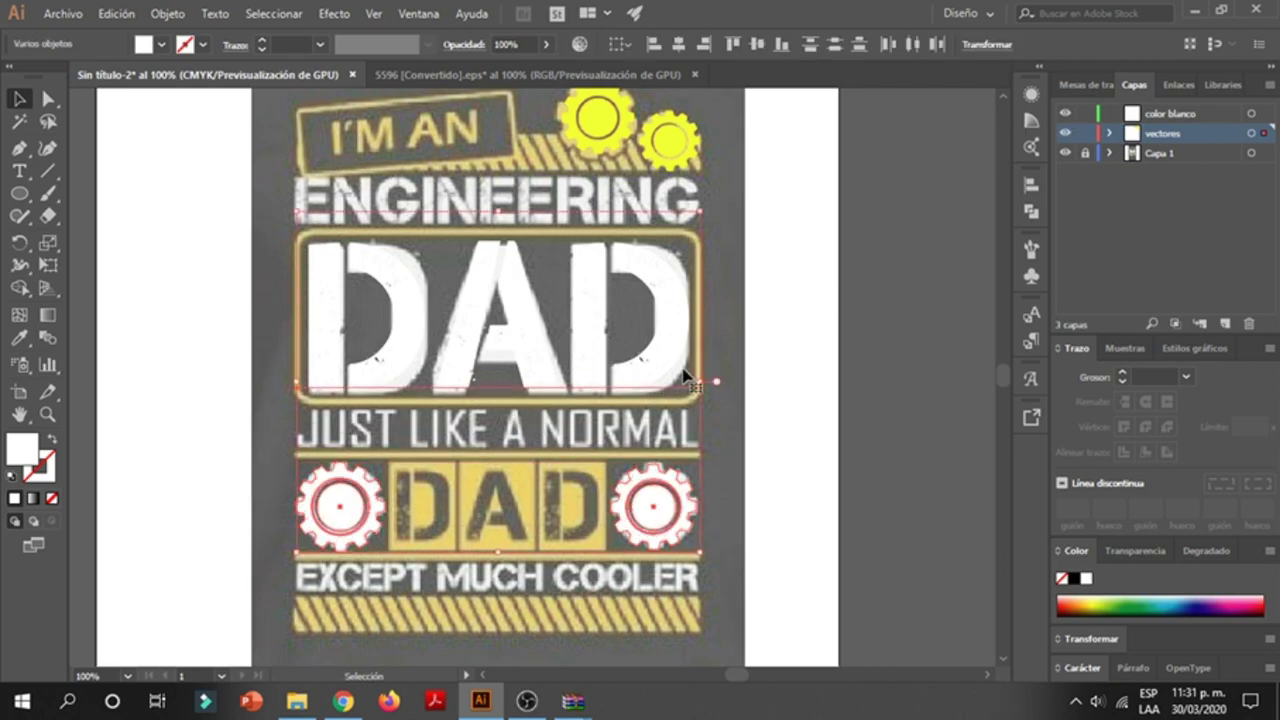
left_click(728, 372)
left_click(1150, 115)
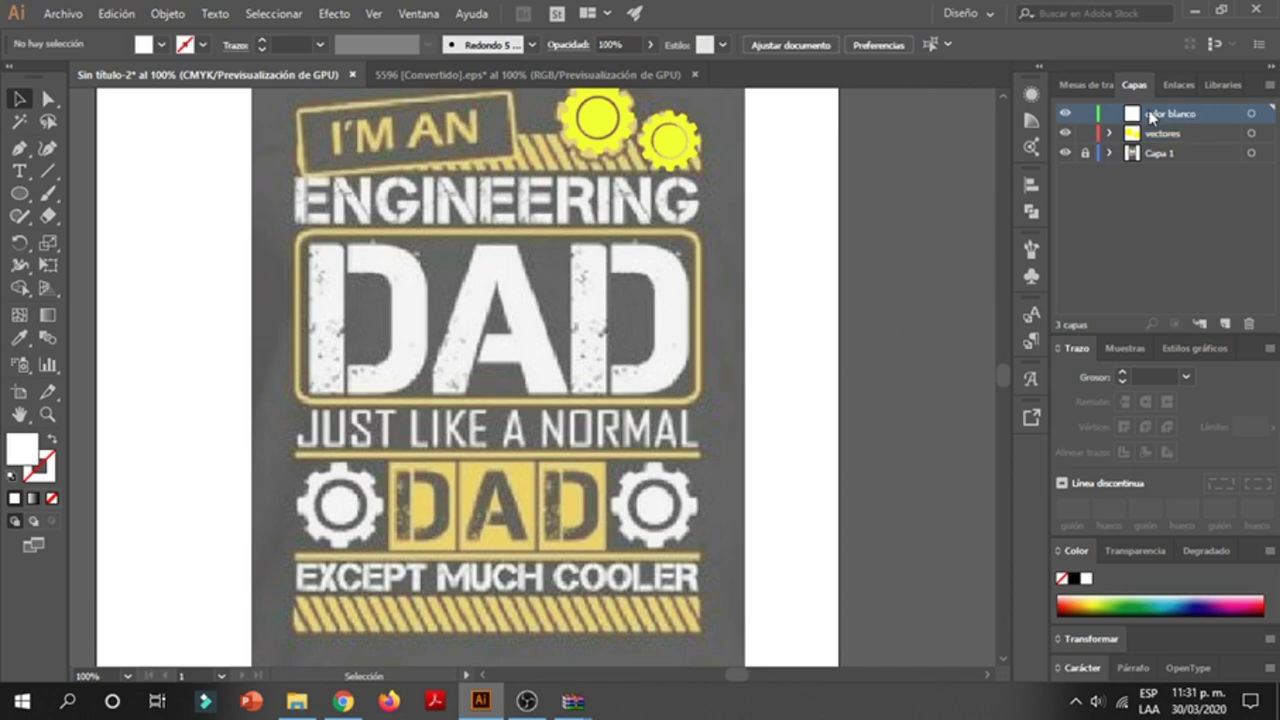
left_click_drag(607, 388, 581, 410)
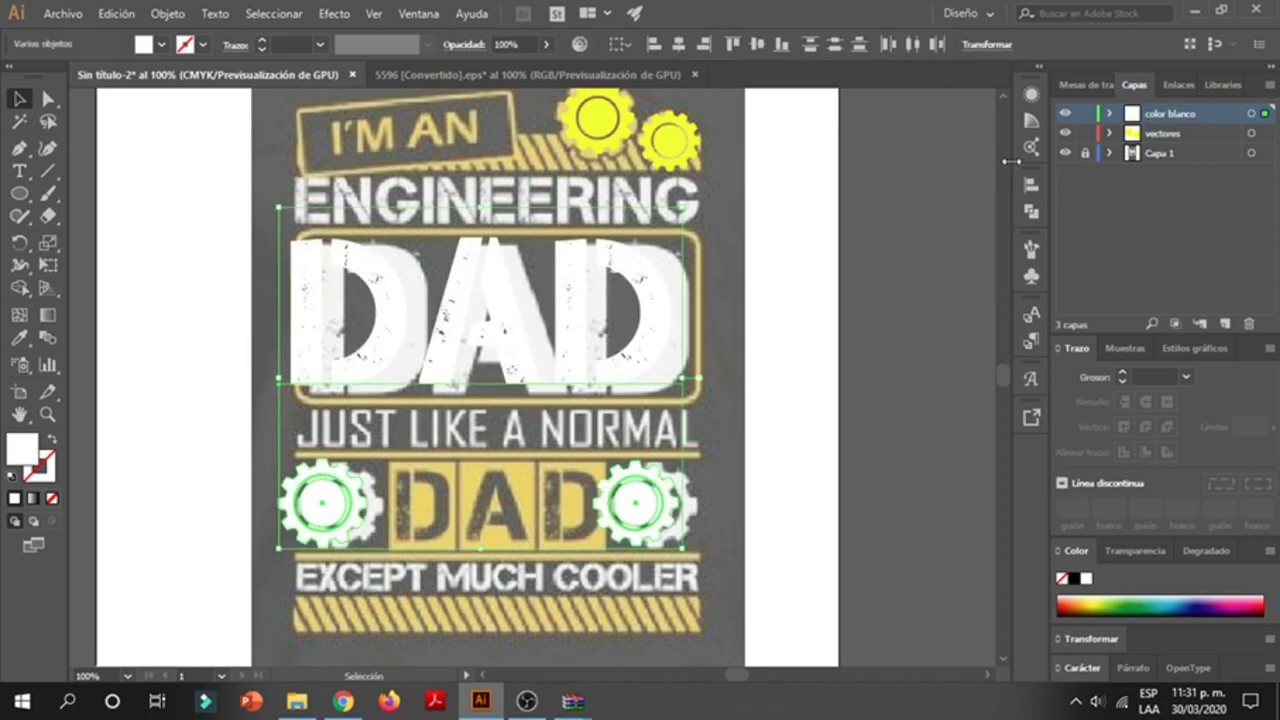
left_click_drag(657, 337, 678, 342)
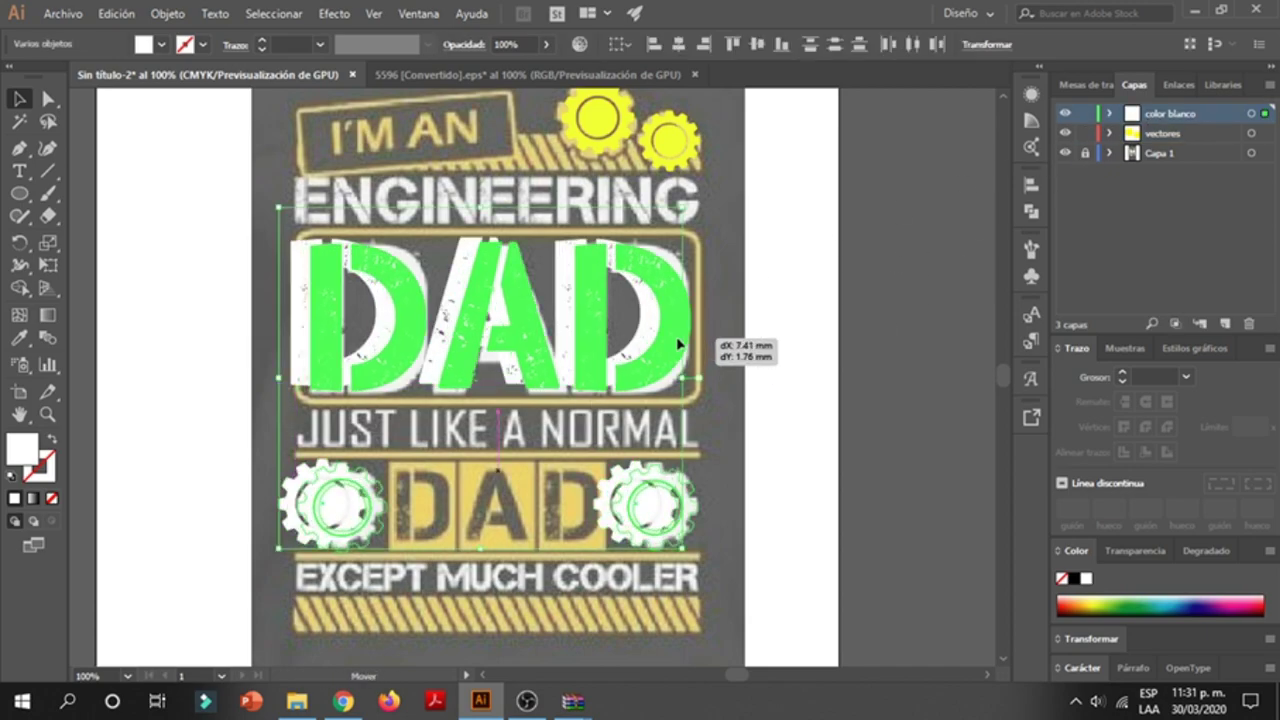
left_click_drag(678, 343, 704, 348)
left_click(801, 331)
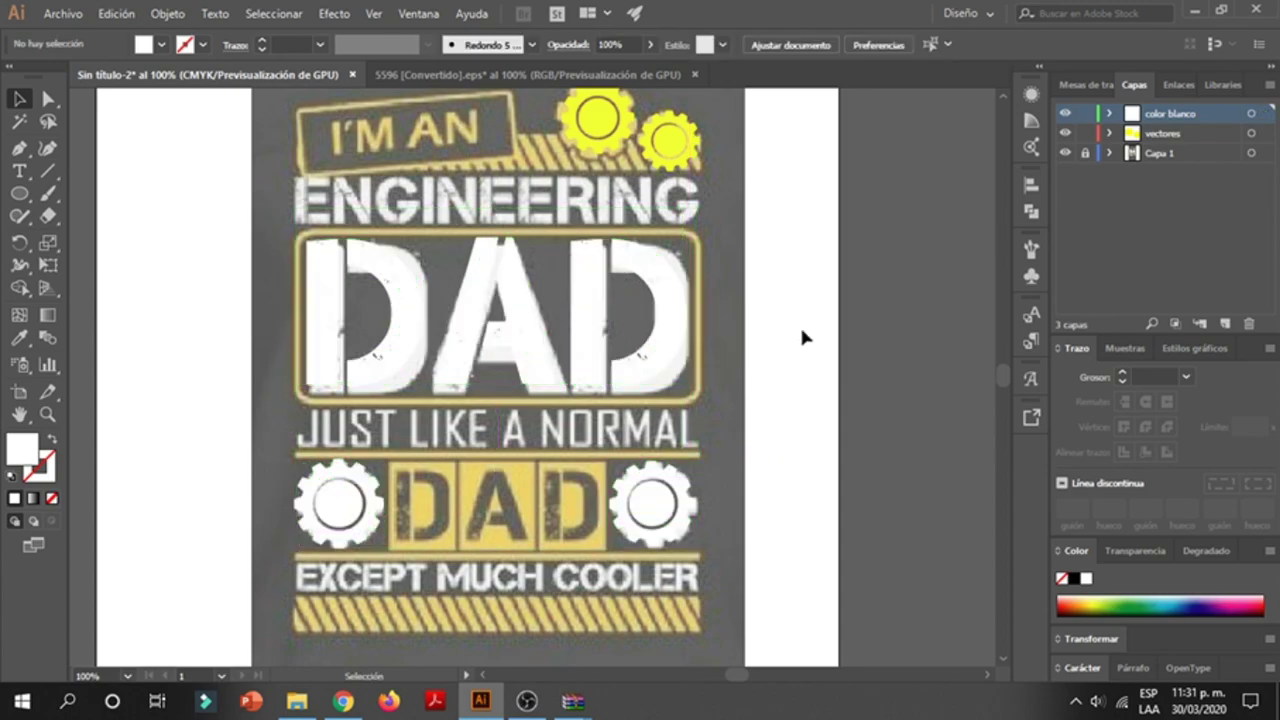
left_click(320, 330)
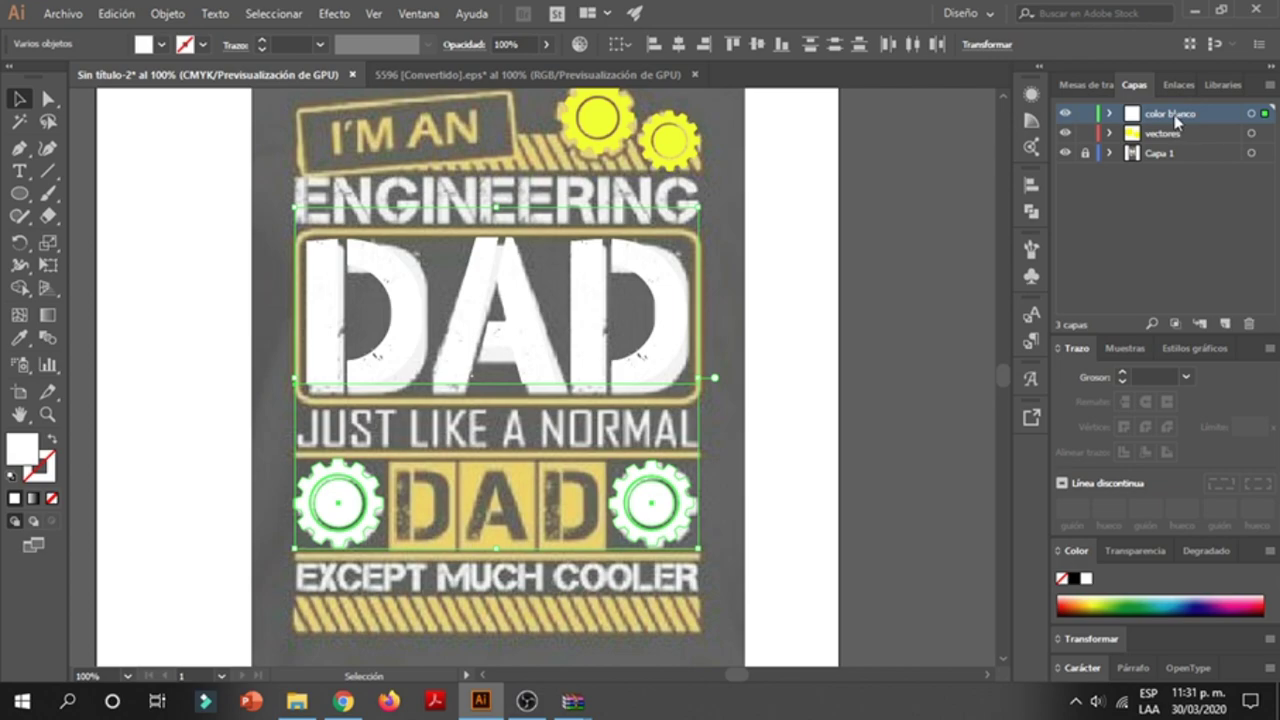
left_click(766, 583)
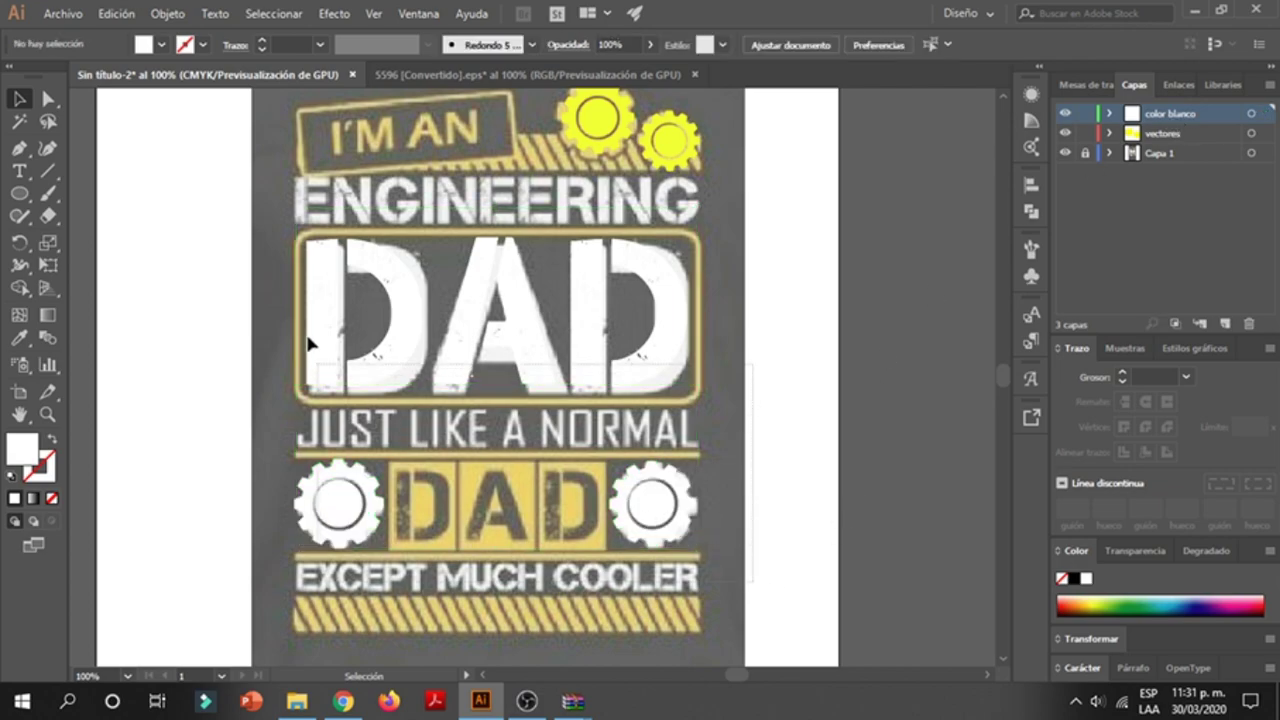
left_click(289, 294)
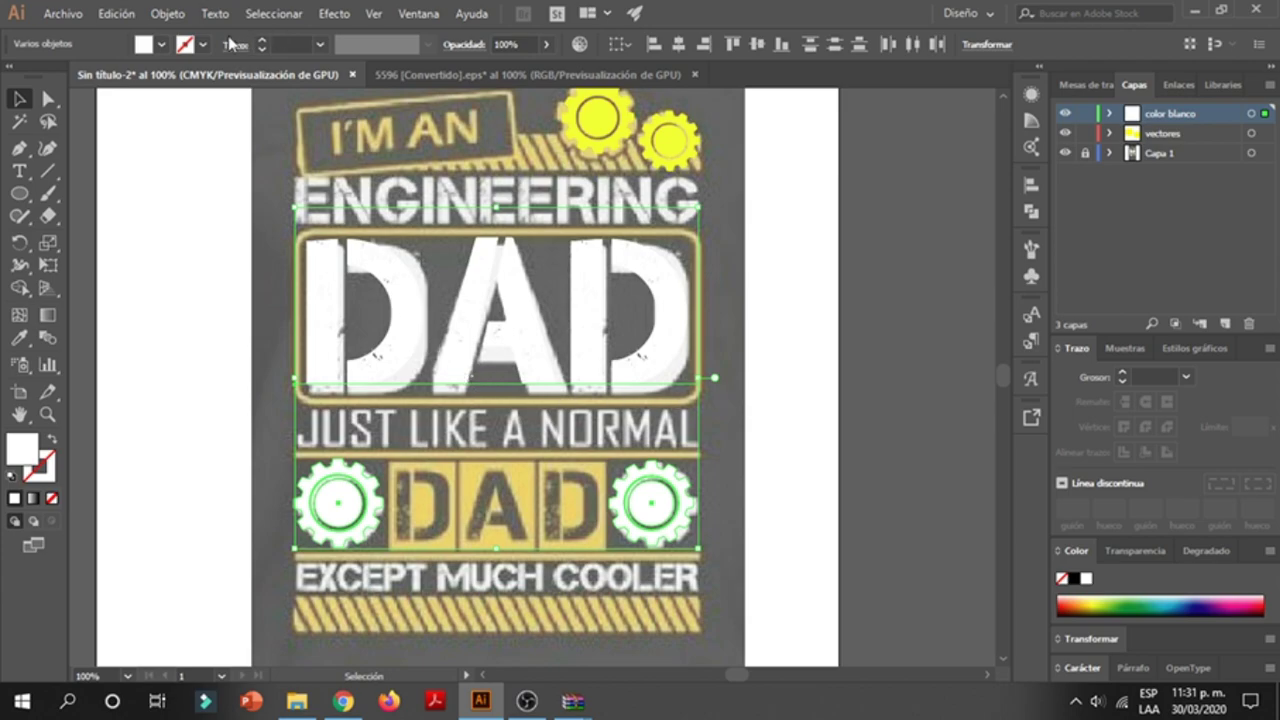
left_click(160, 45)
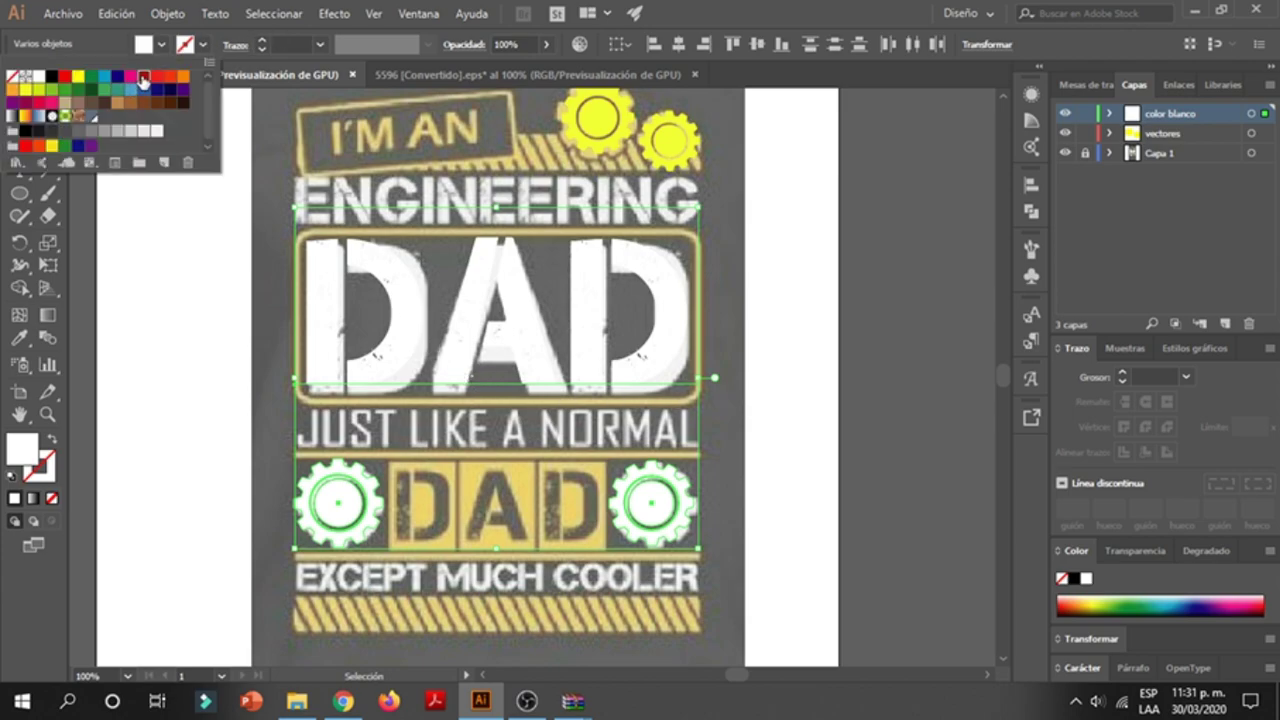
- Fill the big DAD letters and both gears with the red swatch
left_click(143, 78)
left_click(149, 236)
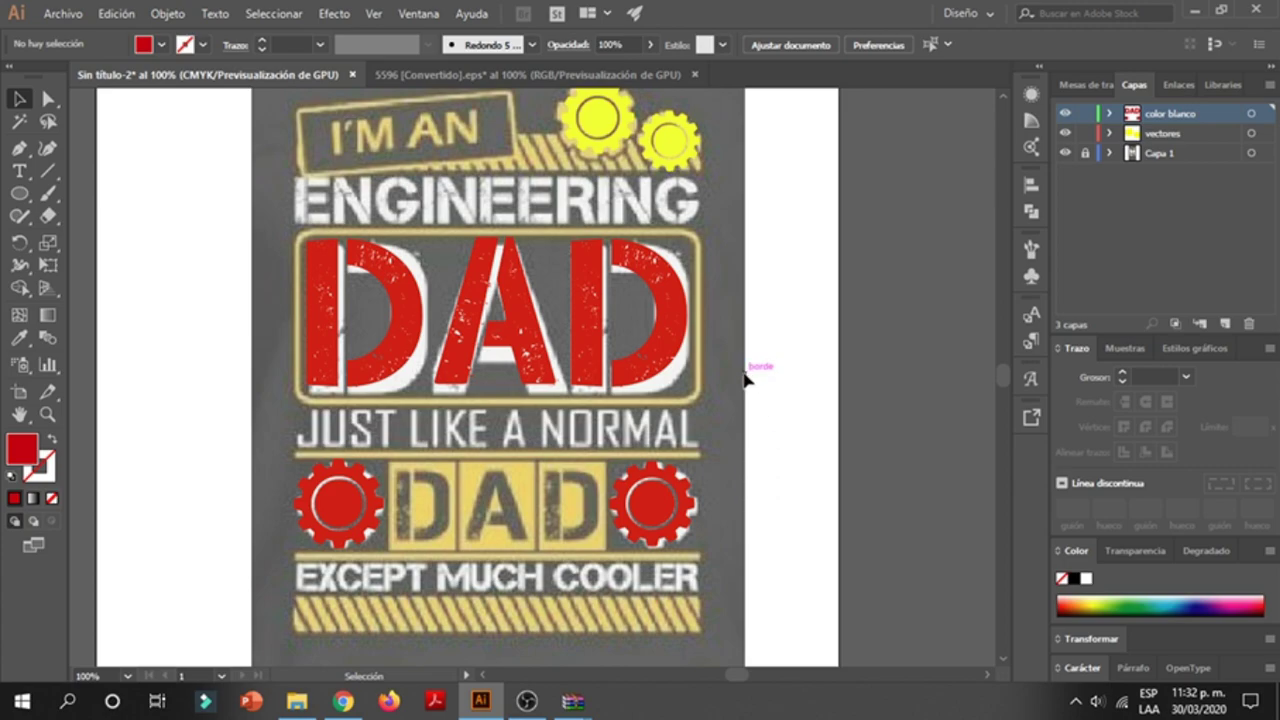
scroll(505, 318, "up", 1)
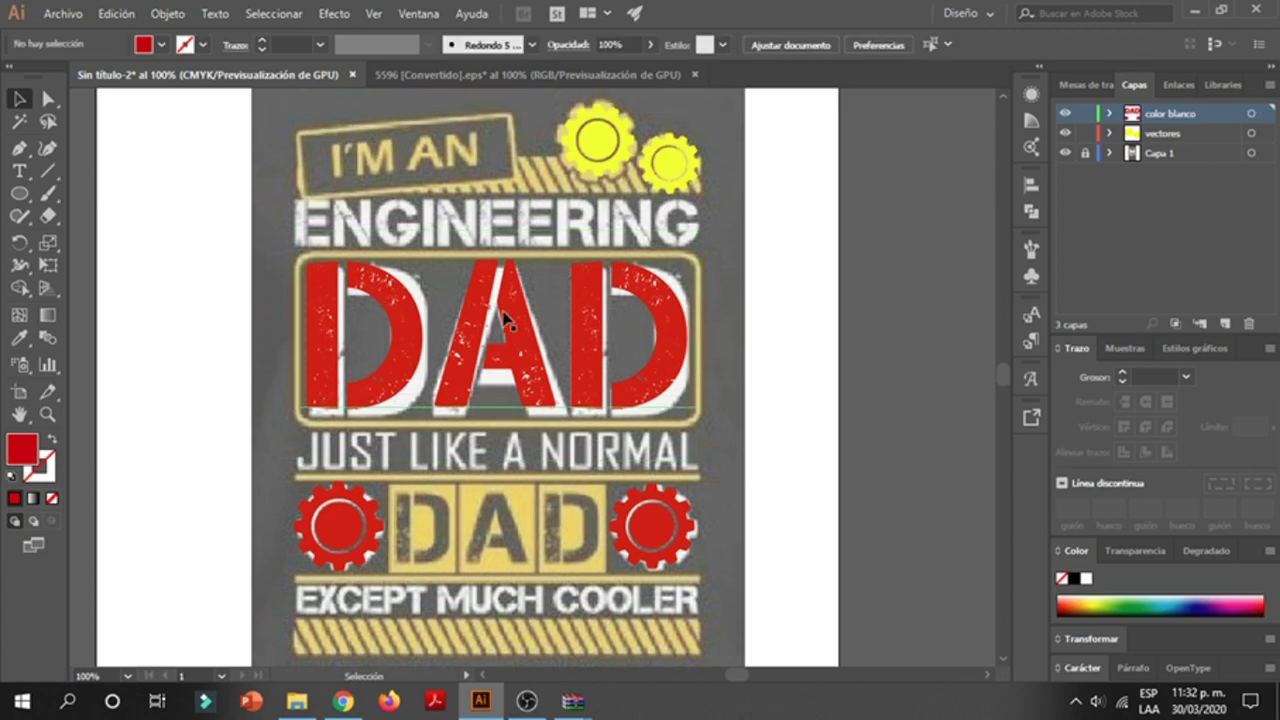
scroll(355, 313, "right", 2)
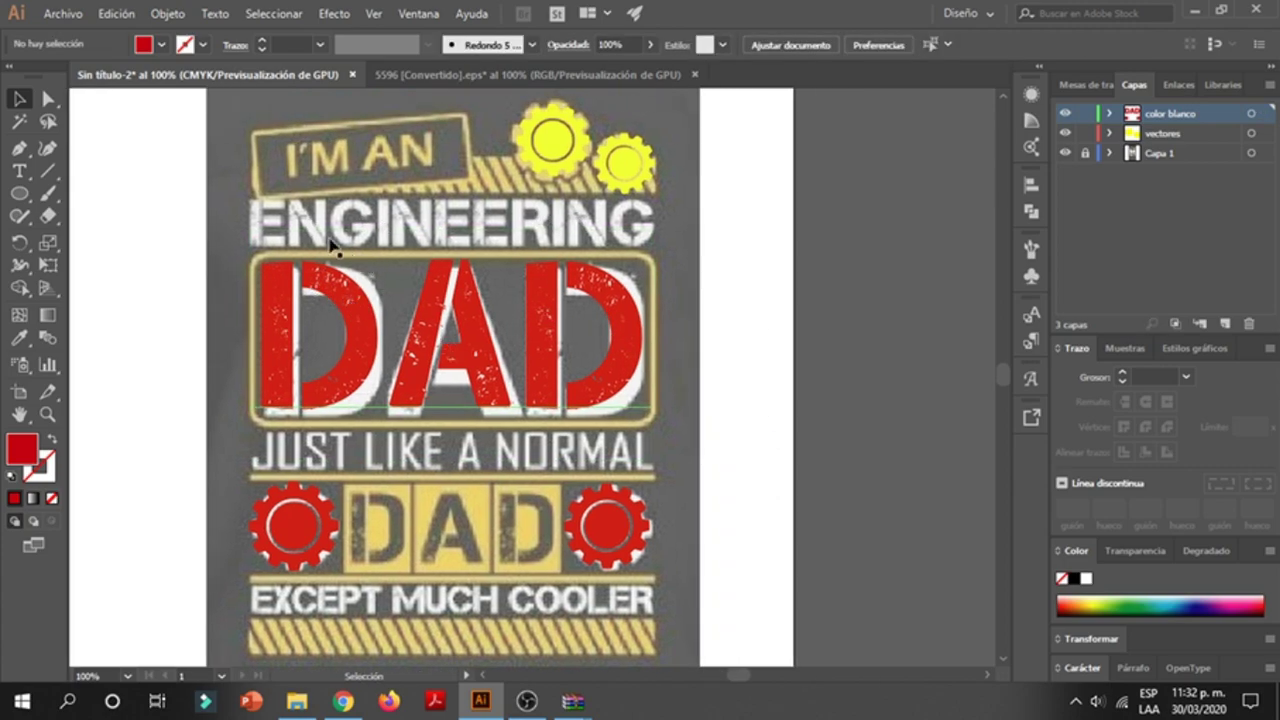
scroll(395, 262, "right", 2)
- Drag a copy of the DAD text beside the artwork and retype it as 'ENGINEERING'
left_click_drag(255, 285, 660, 285)
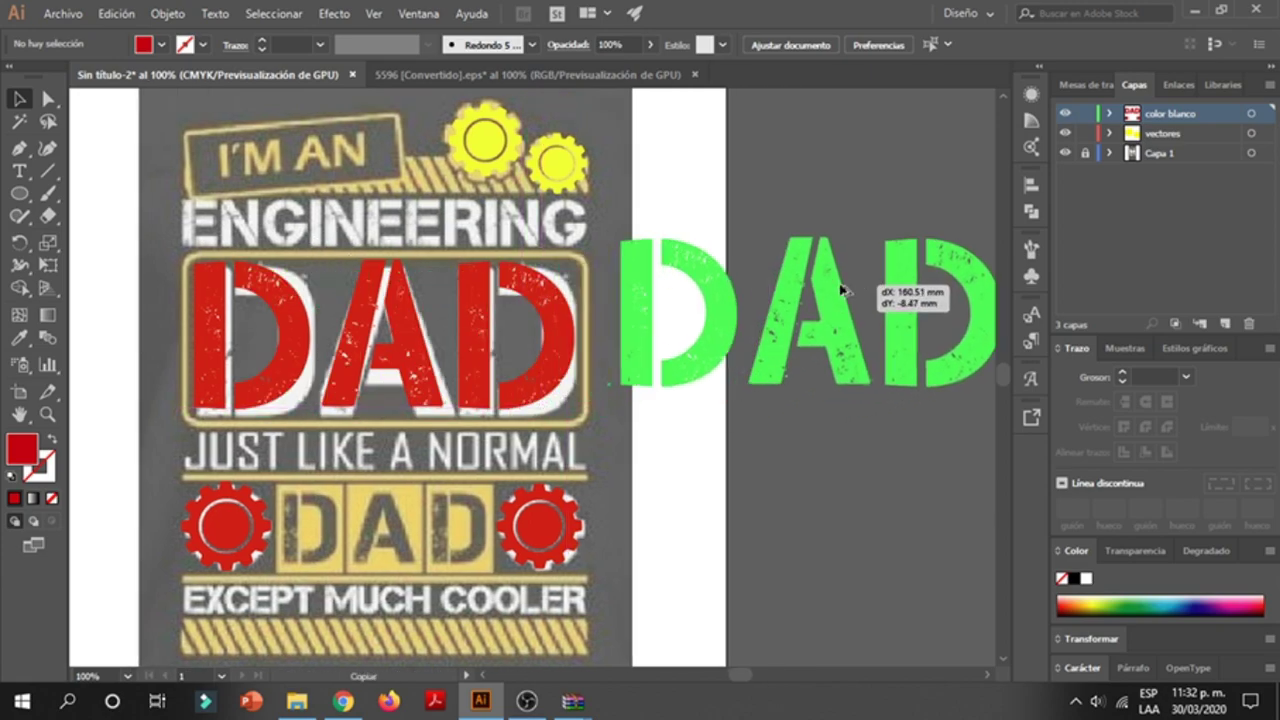
scroll(465, 352, "right", 2)
scroll(465, 352, "right", 1)
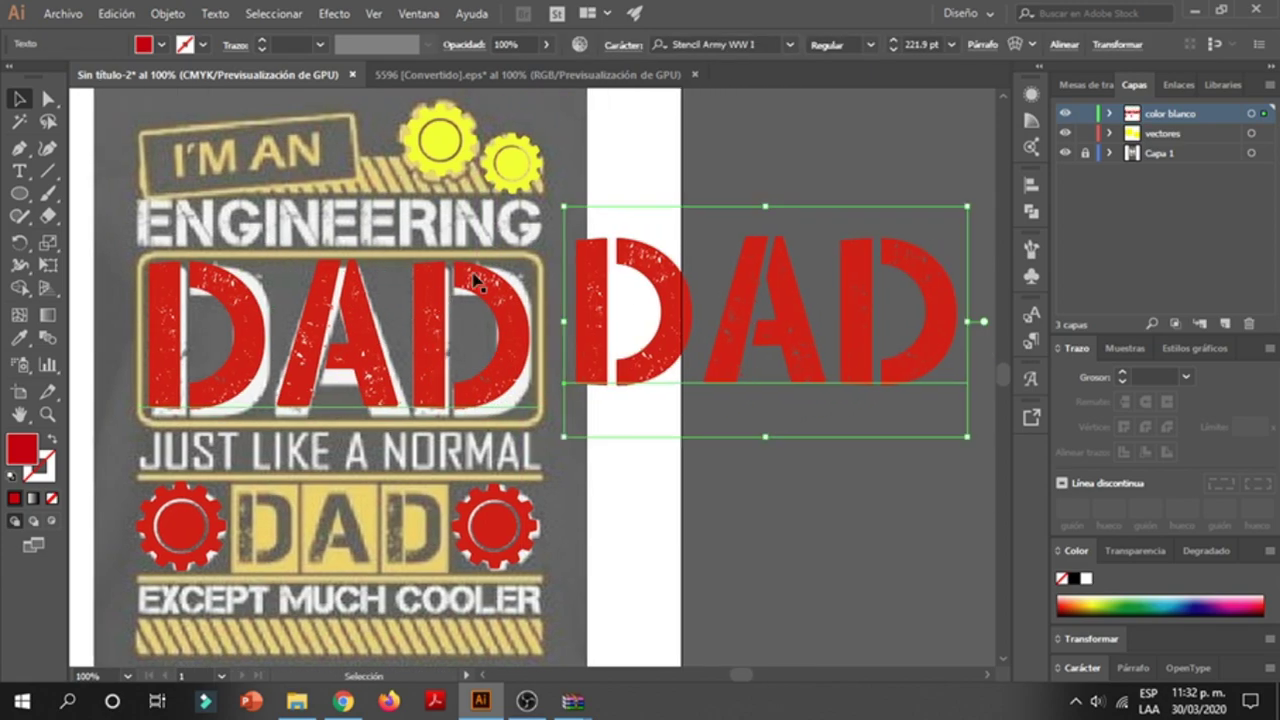
double_click(693, 323)
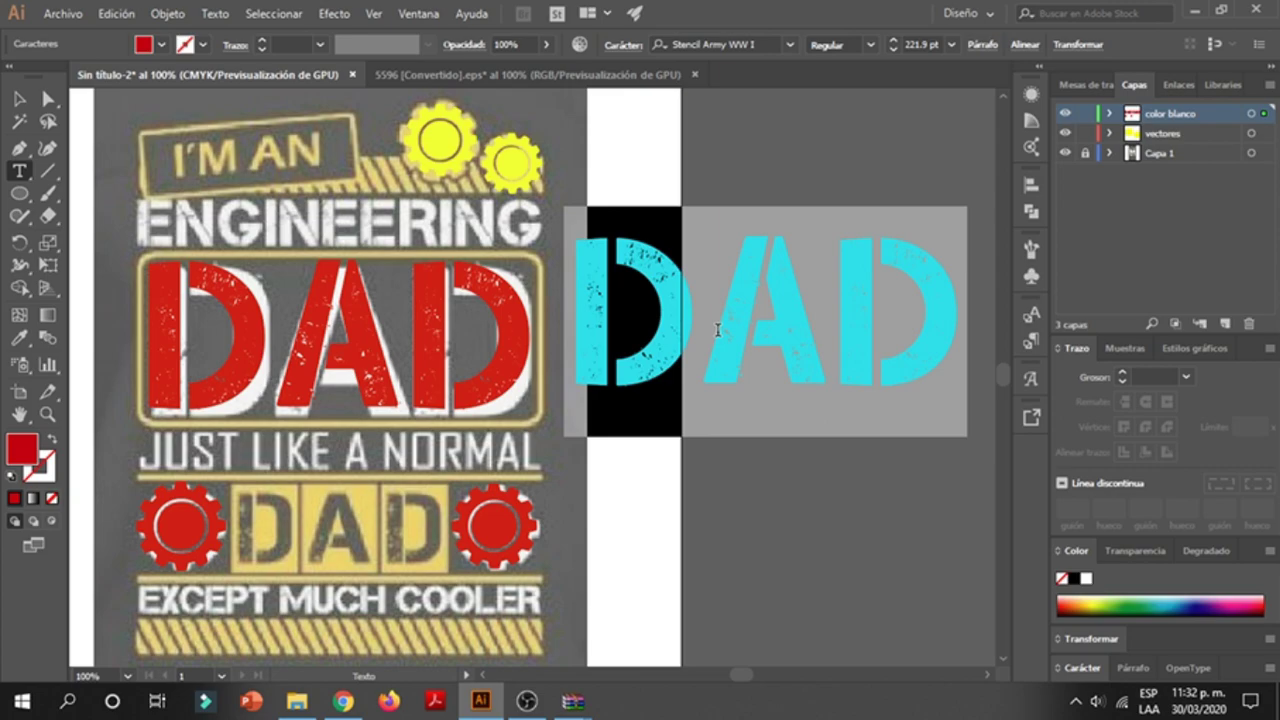
type("E")
key("BackSpace")
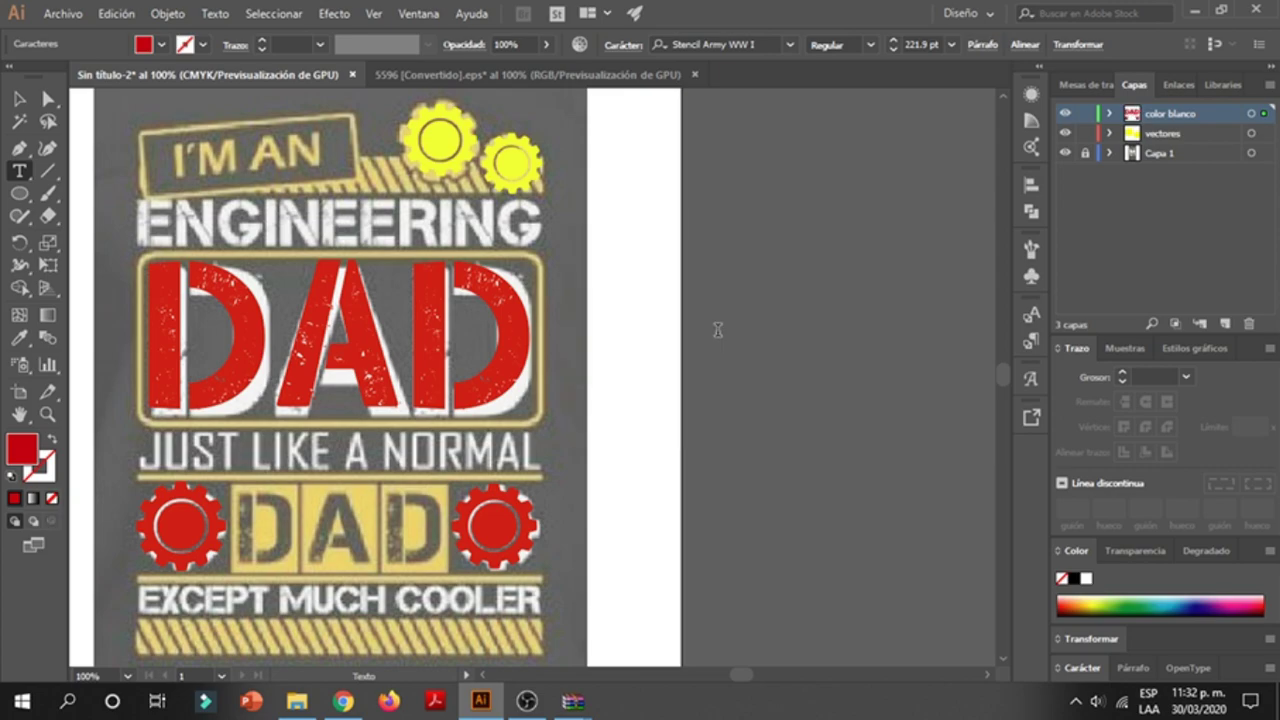
type("ENGI")
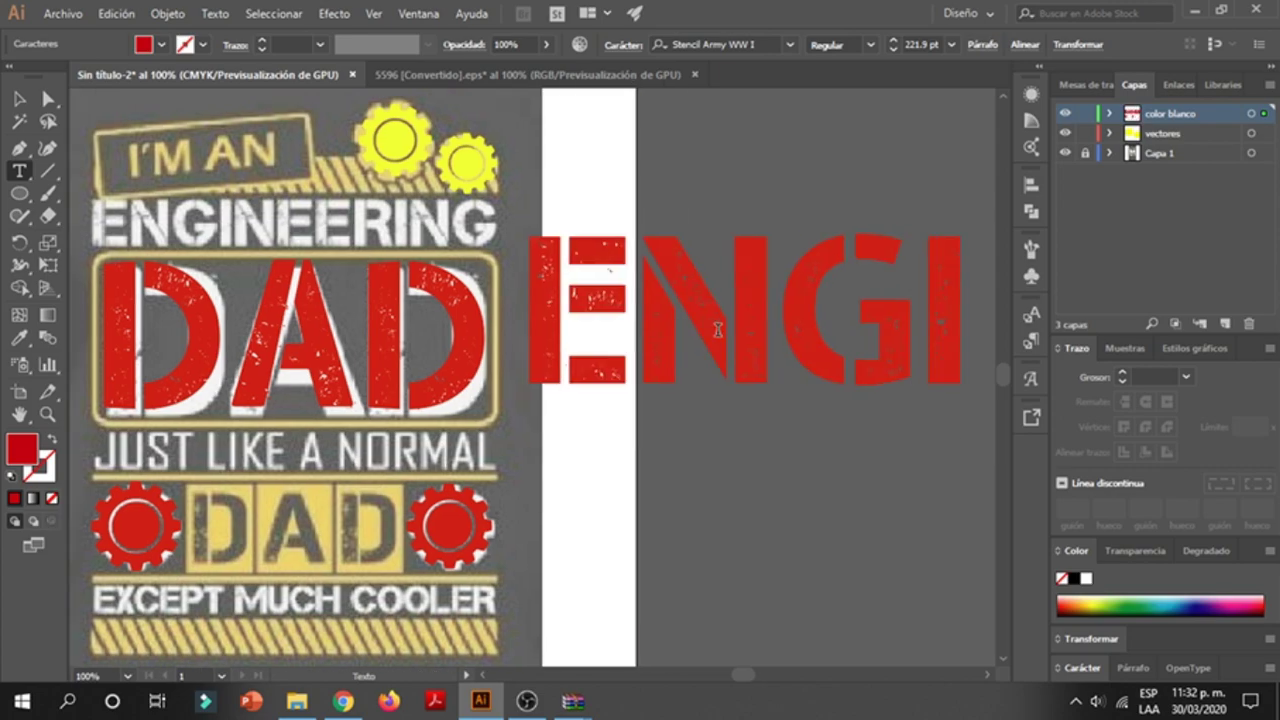
type("NER")
key("BackSpace")
type("E")
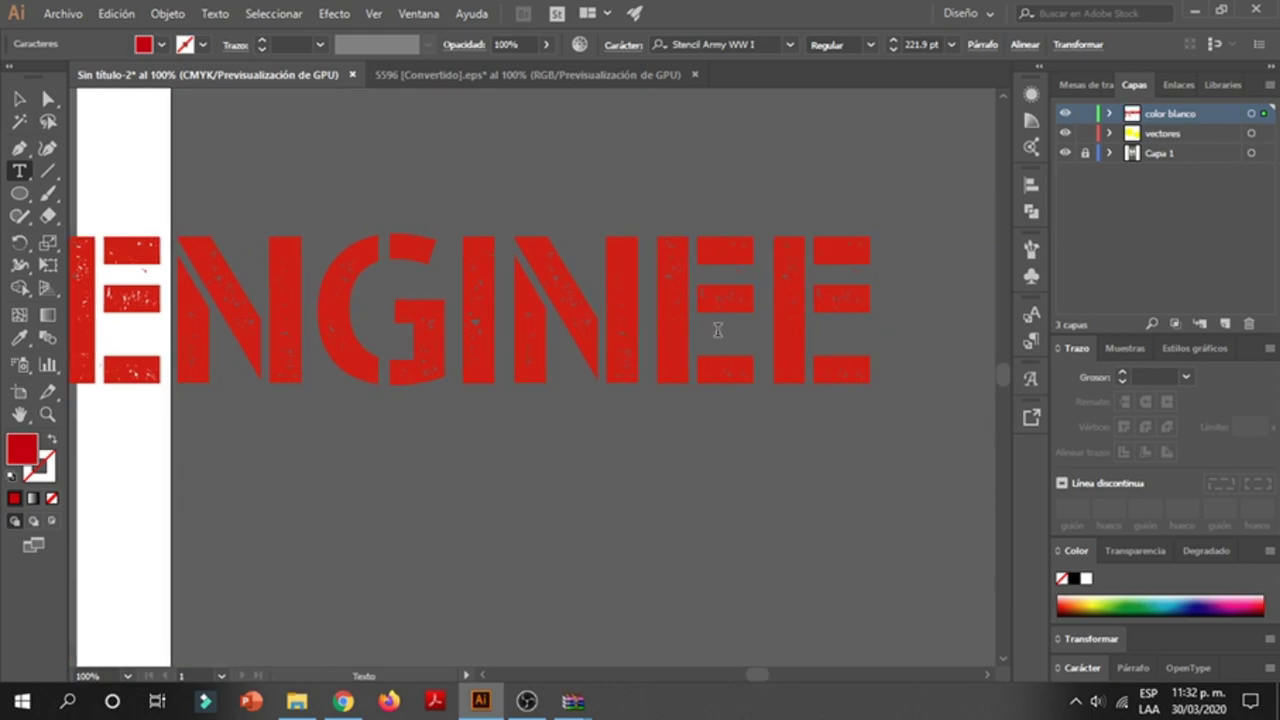
type("RING")
- Shrink the ENGINEERING text to about 90 pt and move it onto the shirt's ENGINEERING line
key("ctrl+minus")
key("ctrl+minus")
key("ctrl+minus")
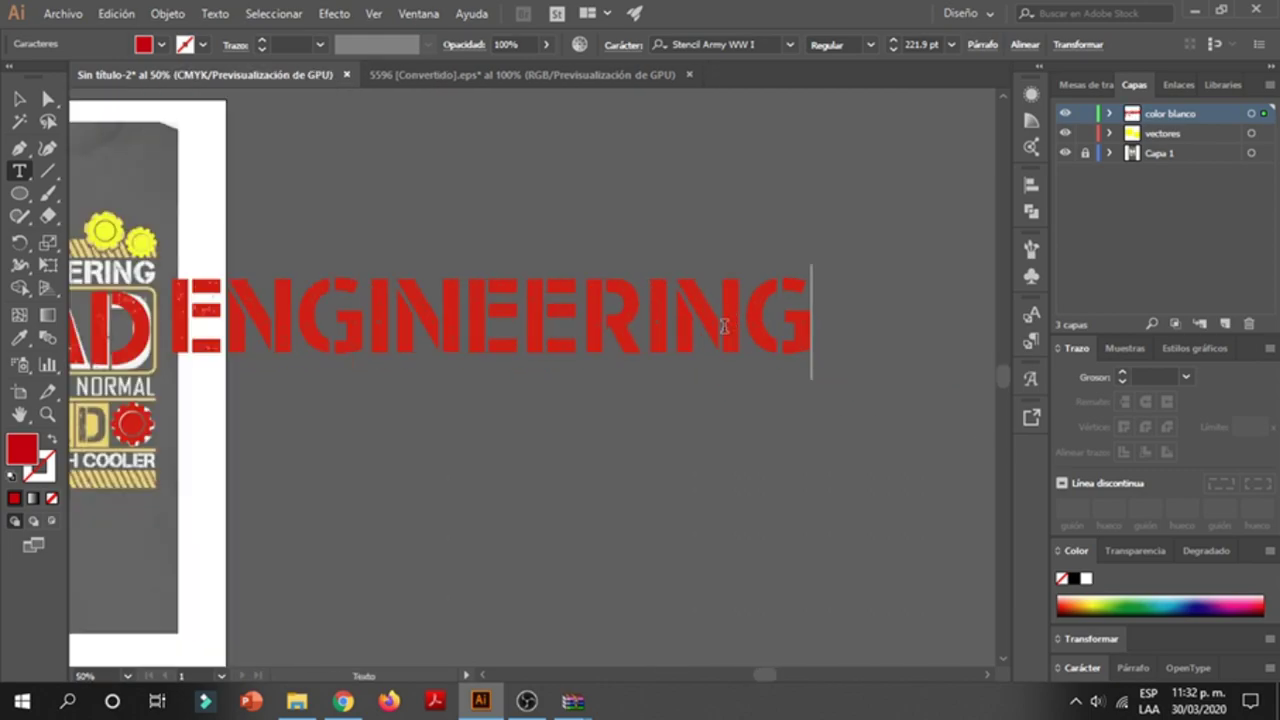
key("Escape")
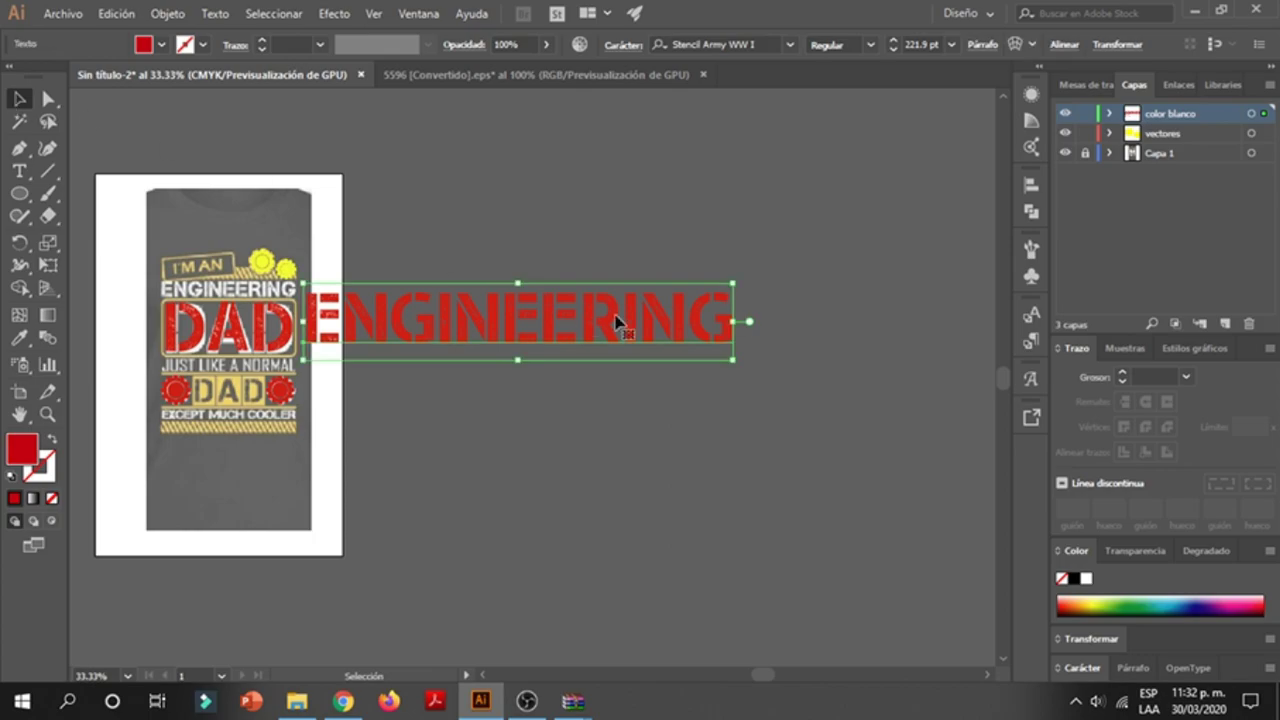
left_click_drag(733, 360, 435, 340)
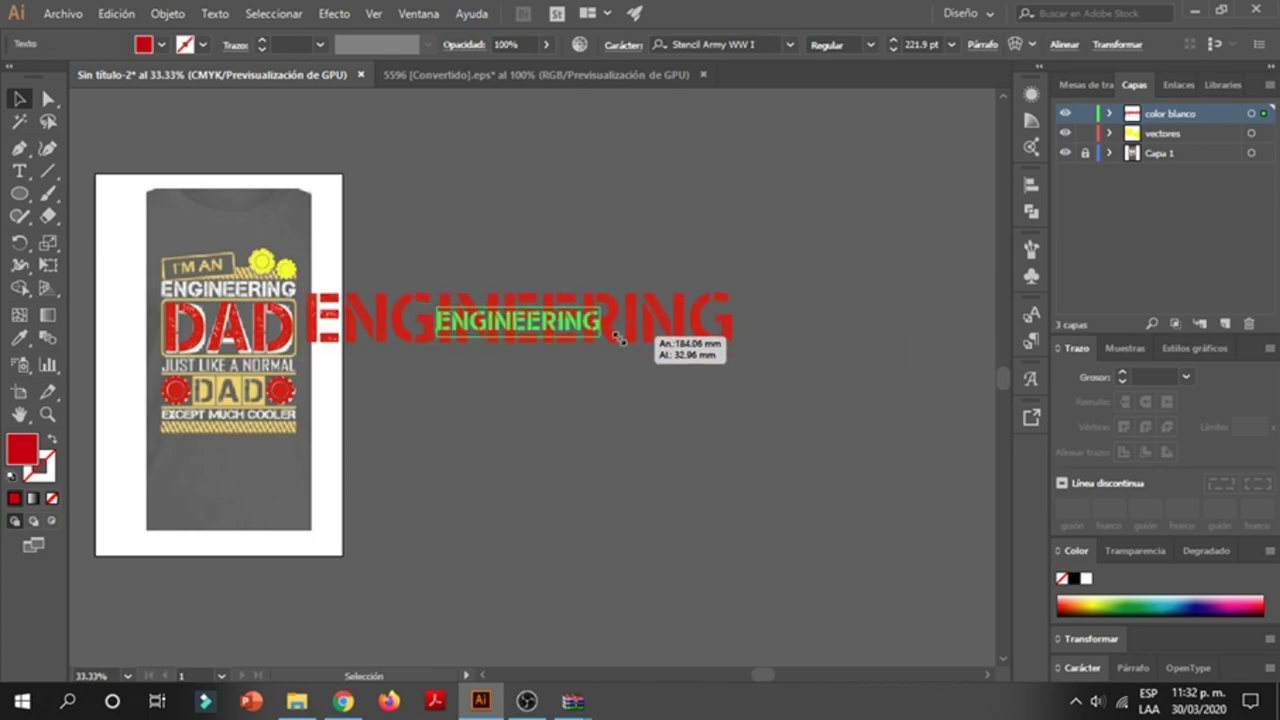
scroll(435, 340, "left", 2)
left_click_drag(554, 343, 265, 288)
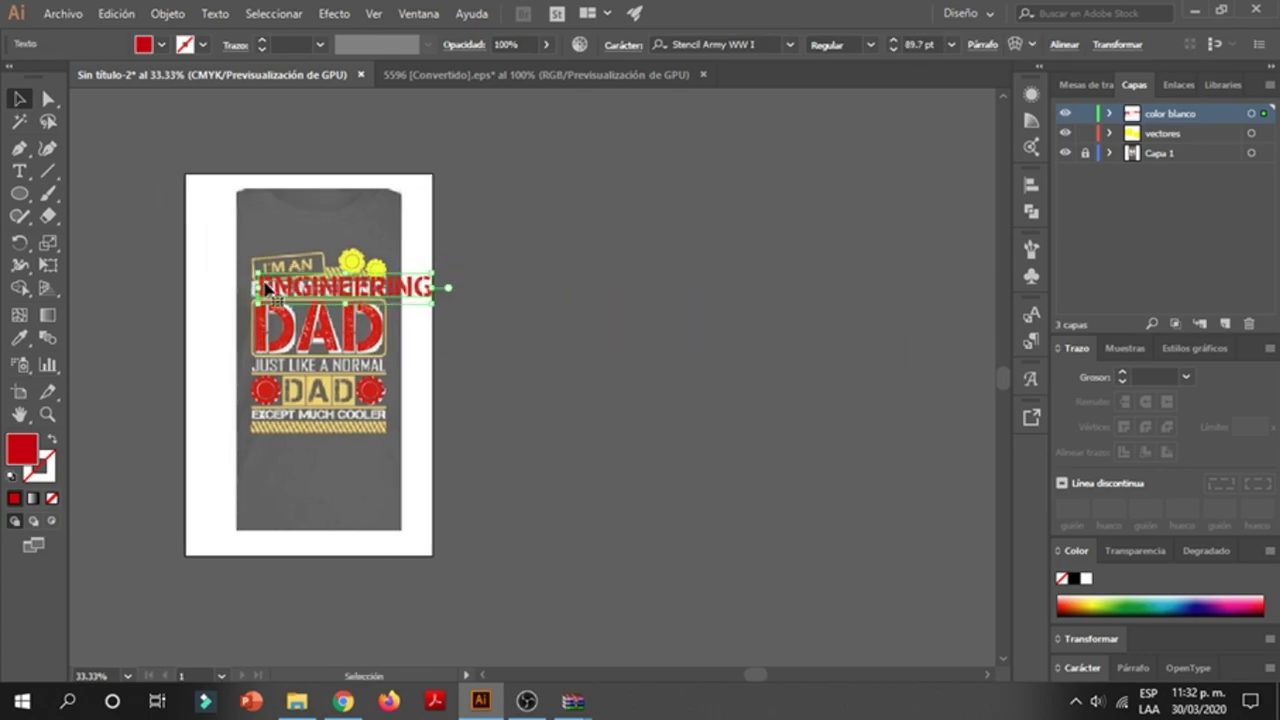
key("ctrl+plus")
key("ctrl+plus")
key("ctrl+plus")
left_click_drag(501, 306, 371, 317)
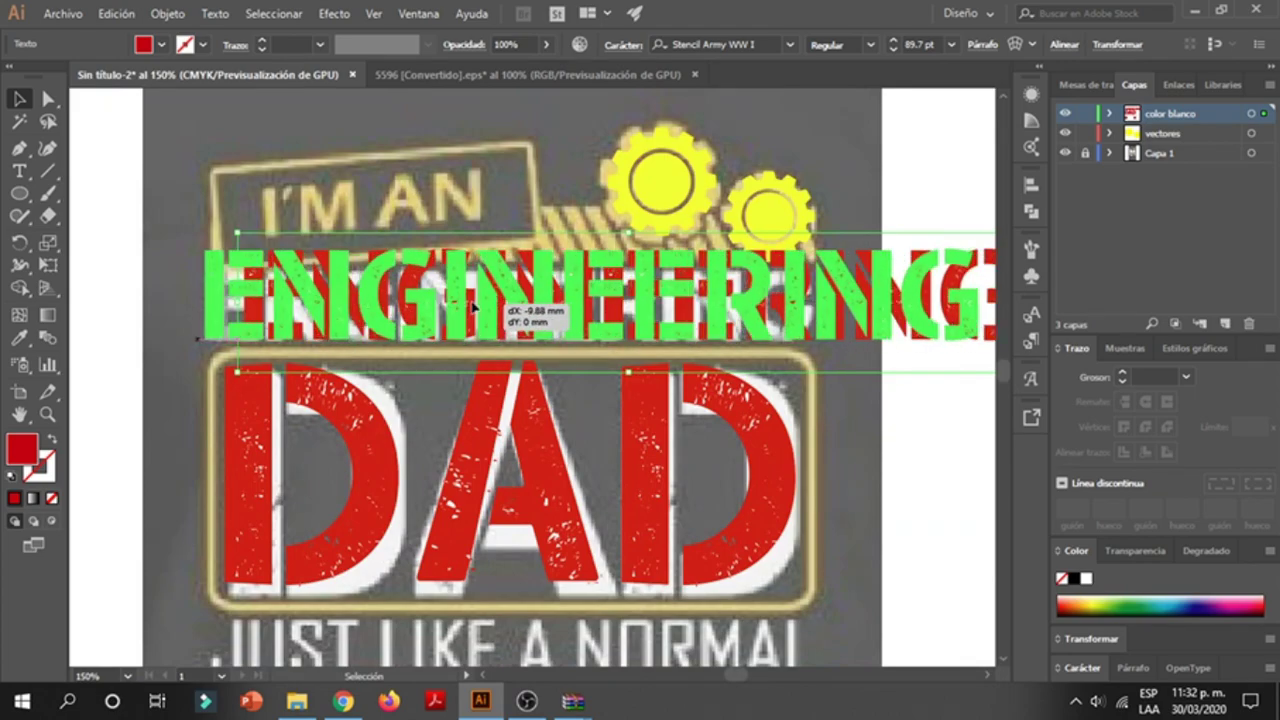
- Narrow, shorten and align the ENGINEERING text to match the reference lettering
scroll(400, 317, "down", 1)
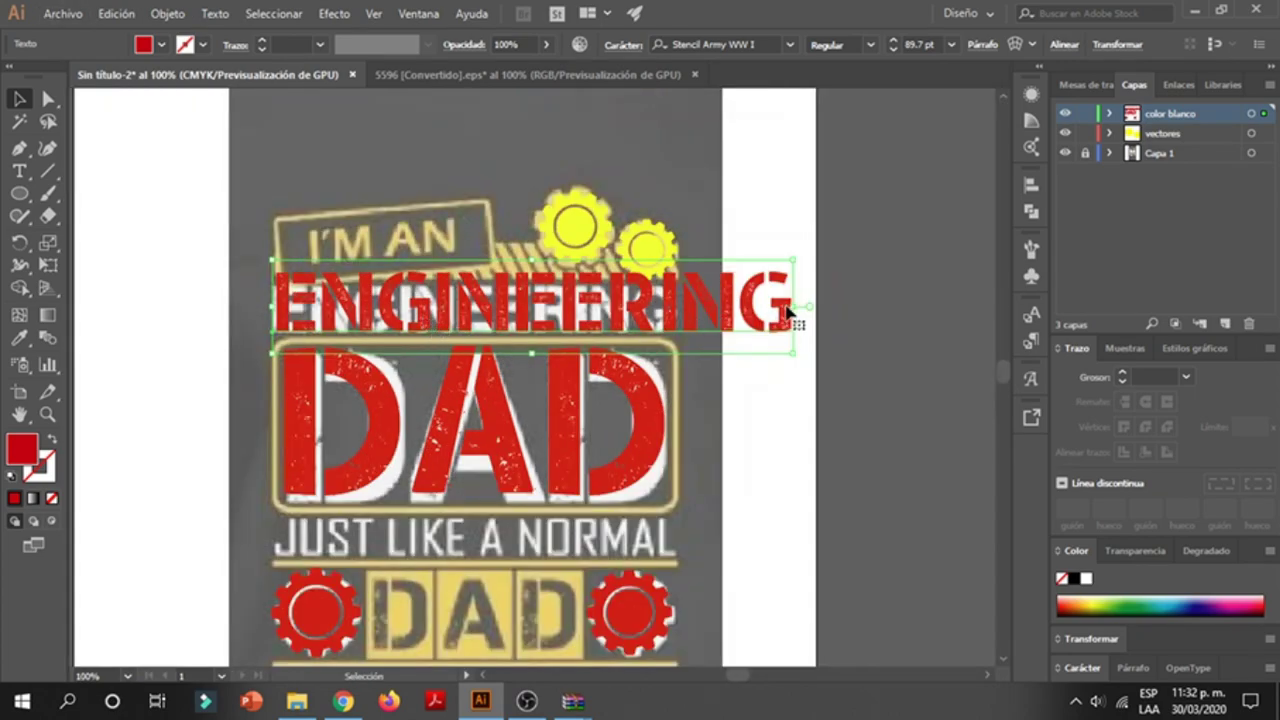
left_click_drag(793, 305, 678, 300)
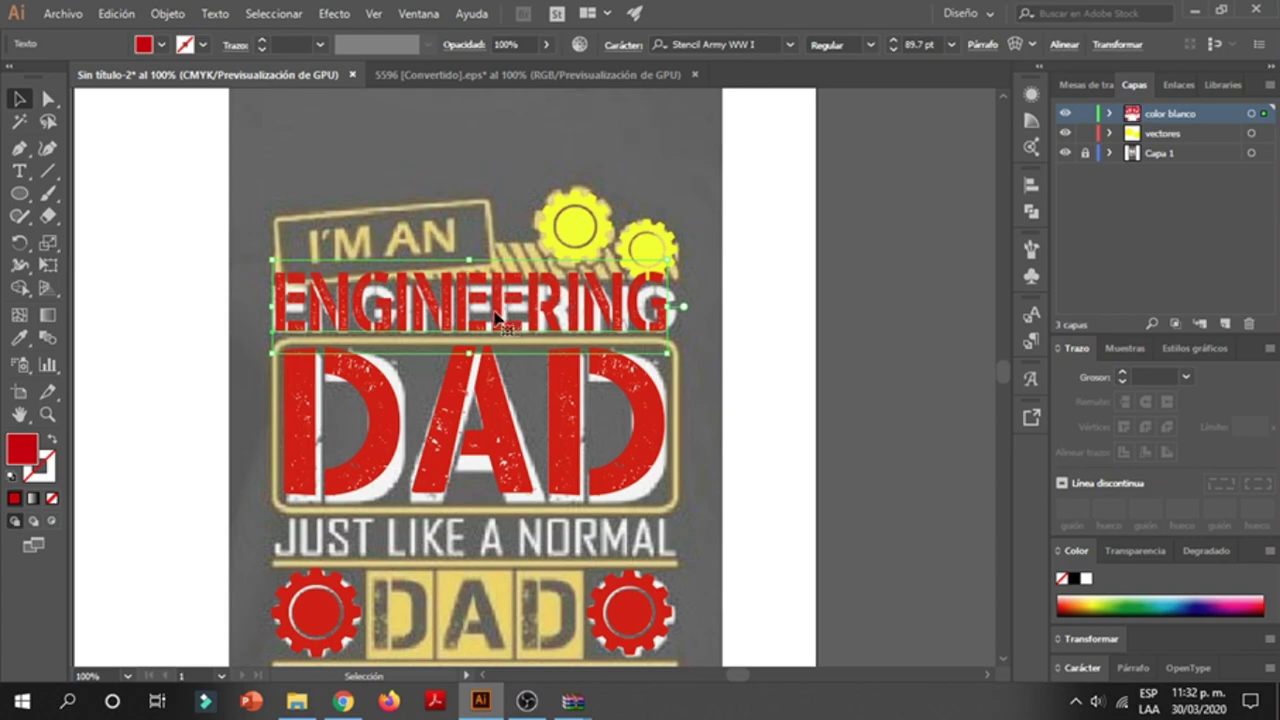
scroll(480, 280, "up", 1)
left_click_drag(463, 241, 463, 273)
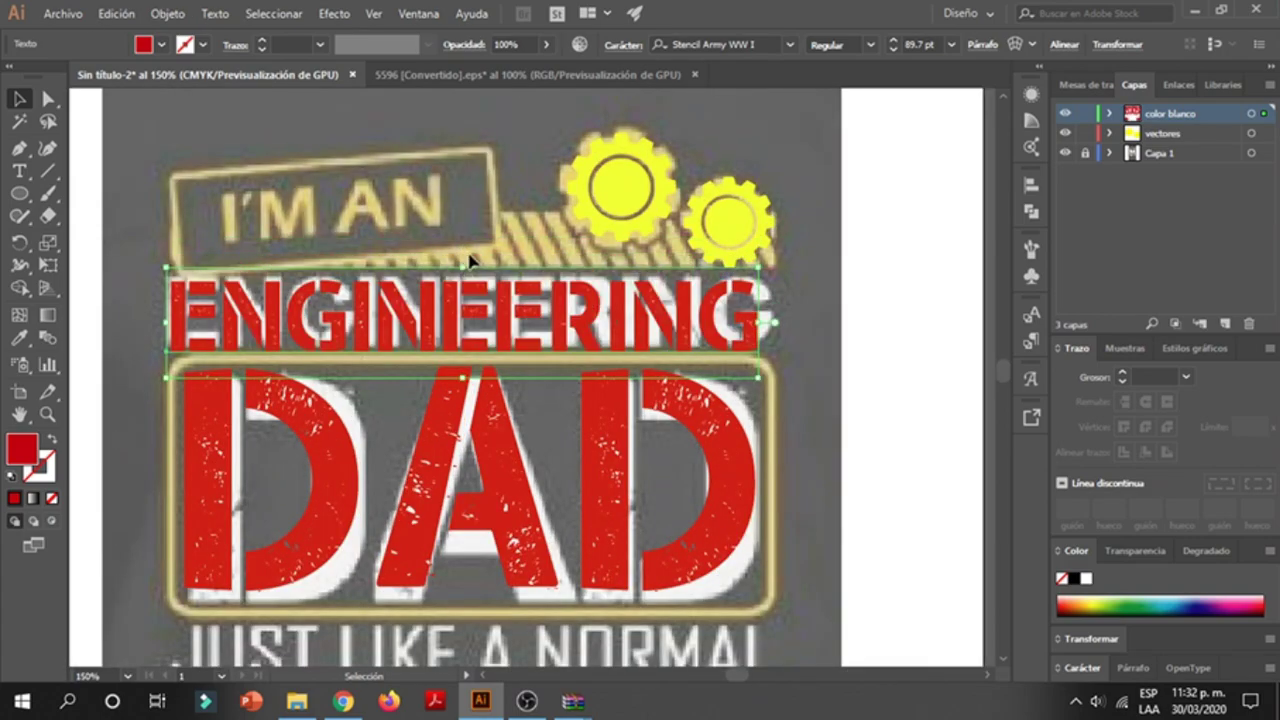
left_click(490, 330)
left_click(476, 324)
left_click_drag(463, 326, 467, 327)
left_click(850, 422)
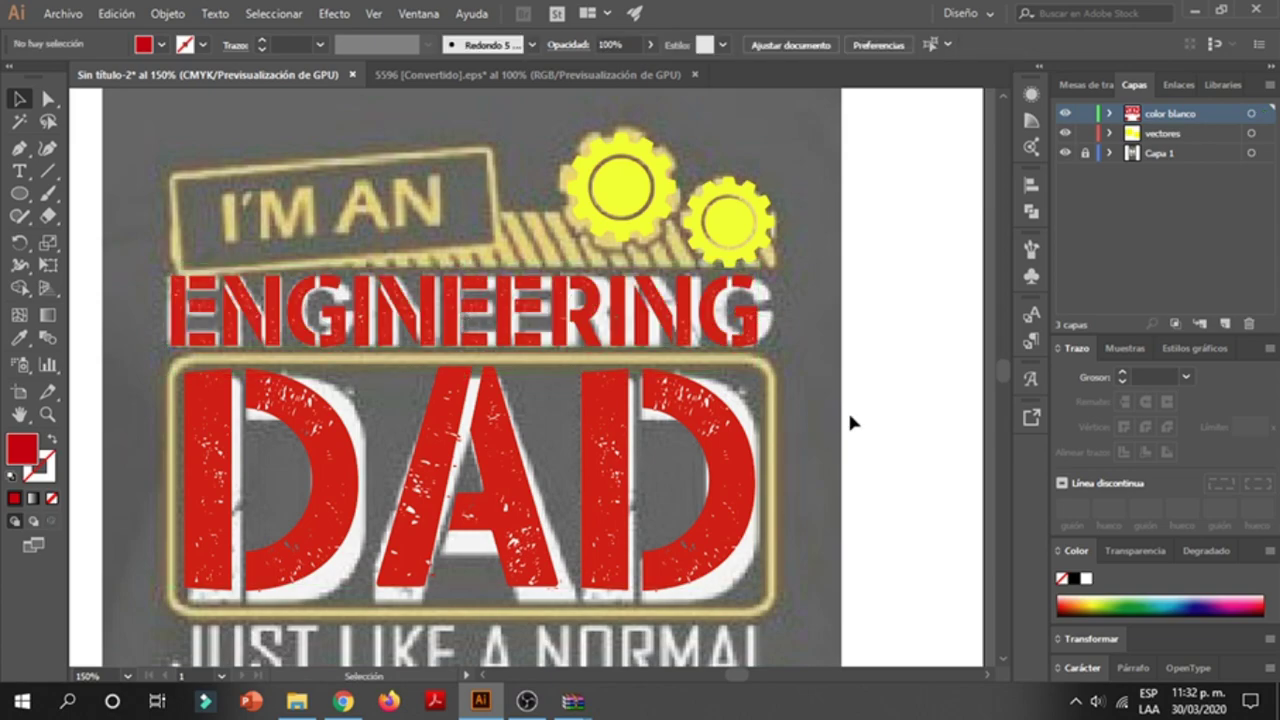
left_click(766, 340)
left_click_drag(768, 310, 774, 322)
- Deselect the resized ENGINEERING text and review the full design before switching to the browser
left_click(836, 362)
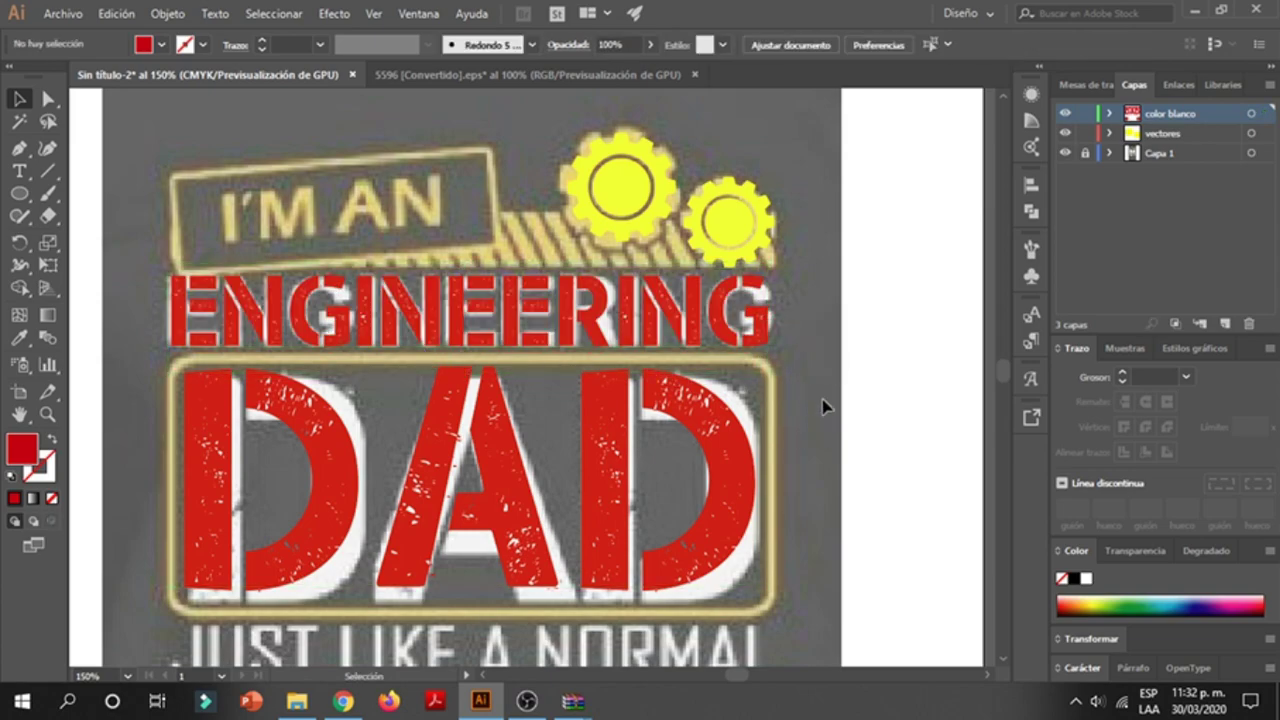
scroll(590, 335, "down", 2)
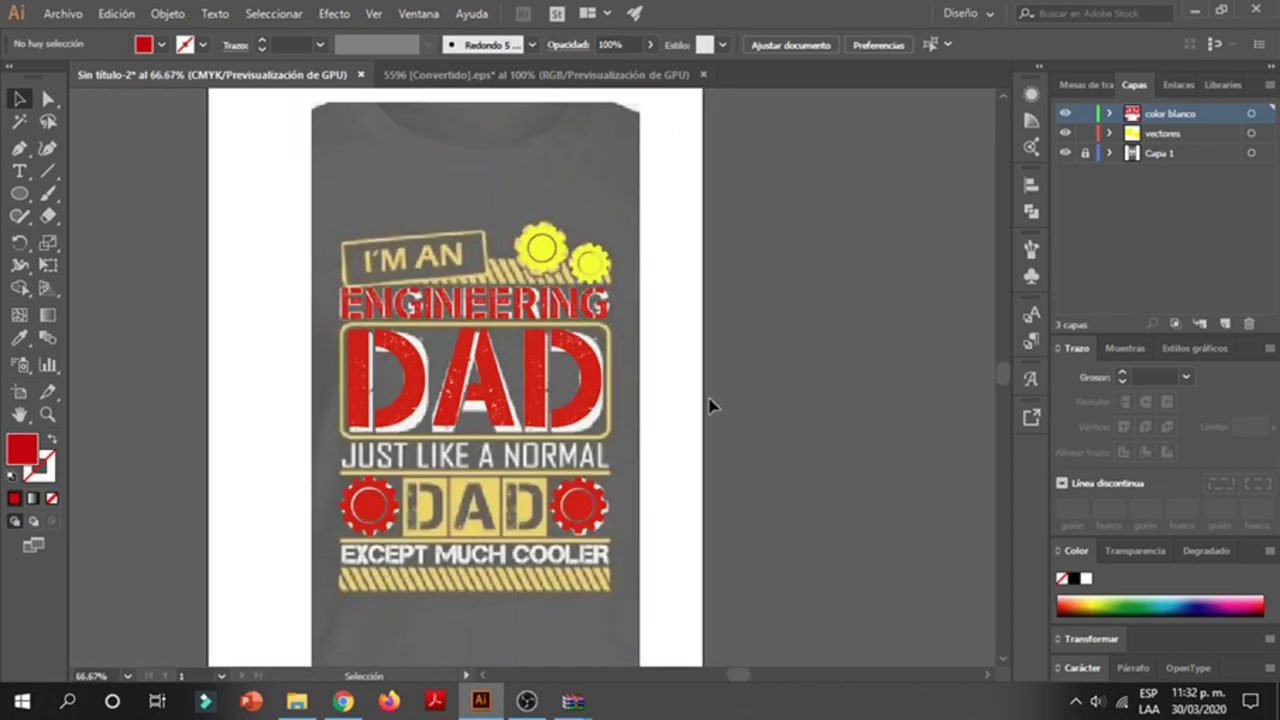
scroll(447, 484, "up", 1)
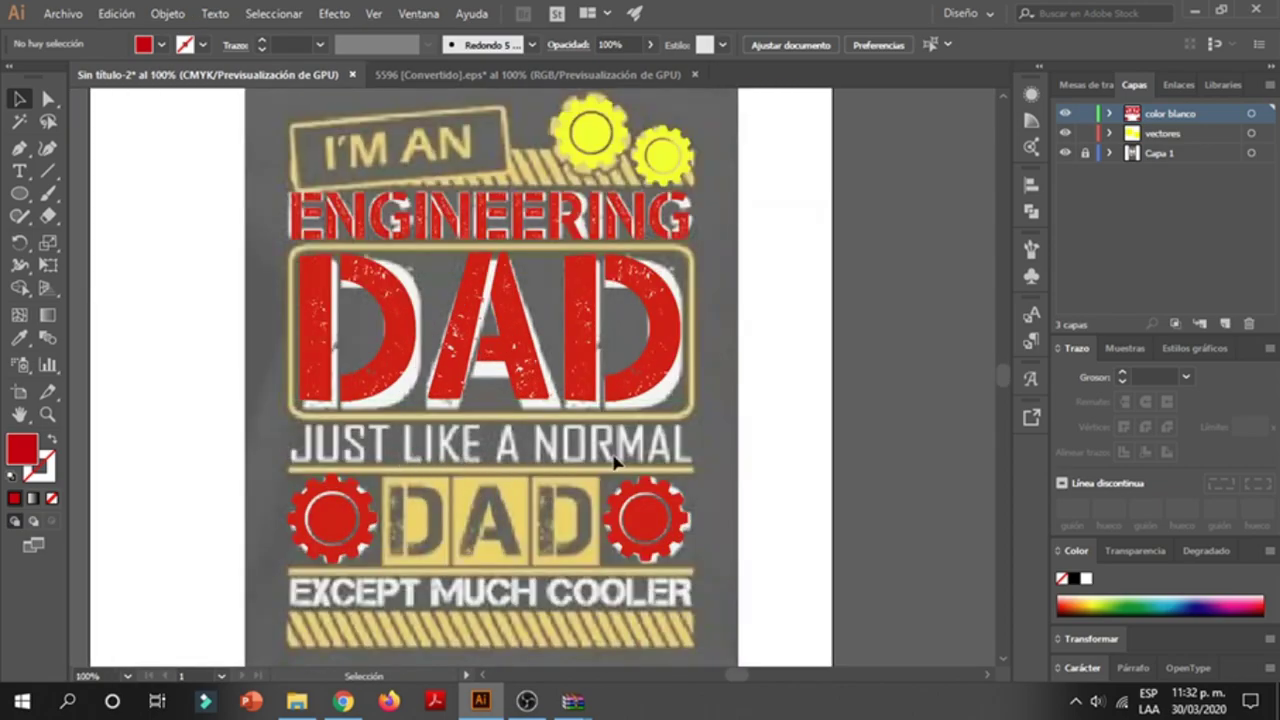
scroll(608, 457, "down", 1)
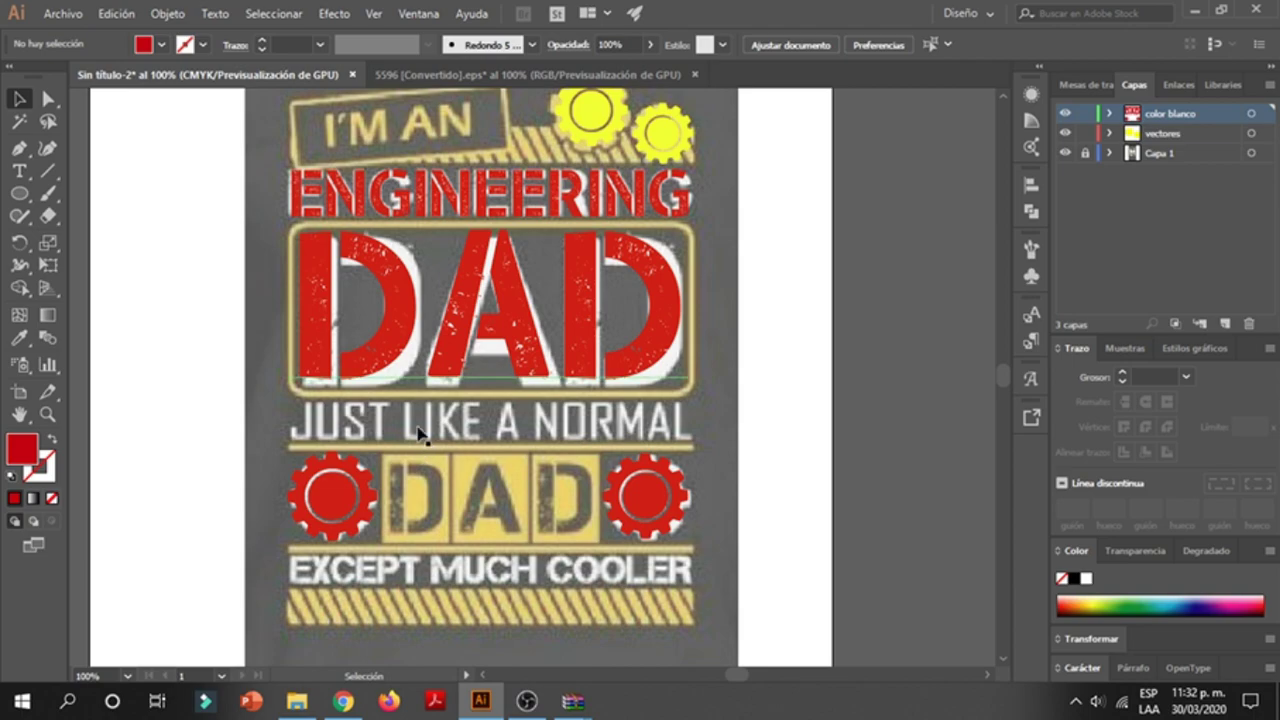
scroll(434, 448, "down", 1)
scroll(470, 450, "up", 1)
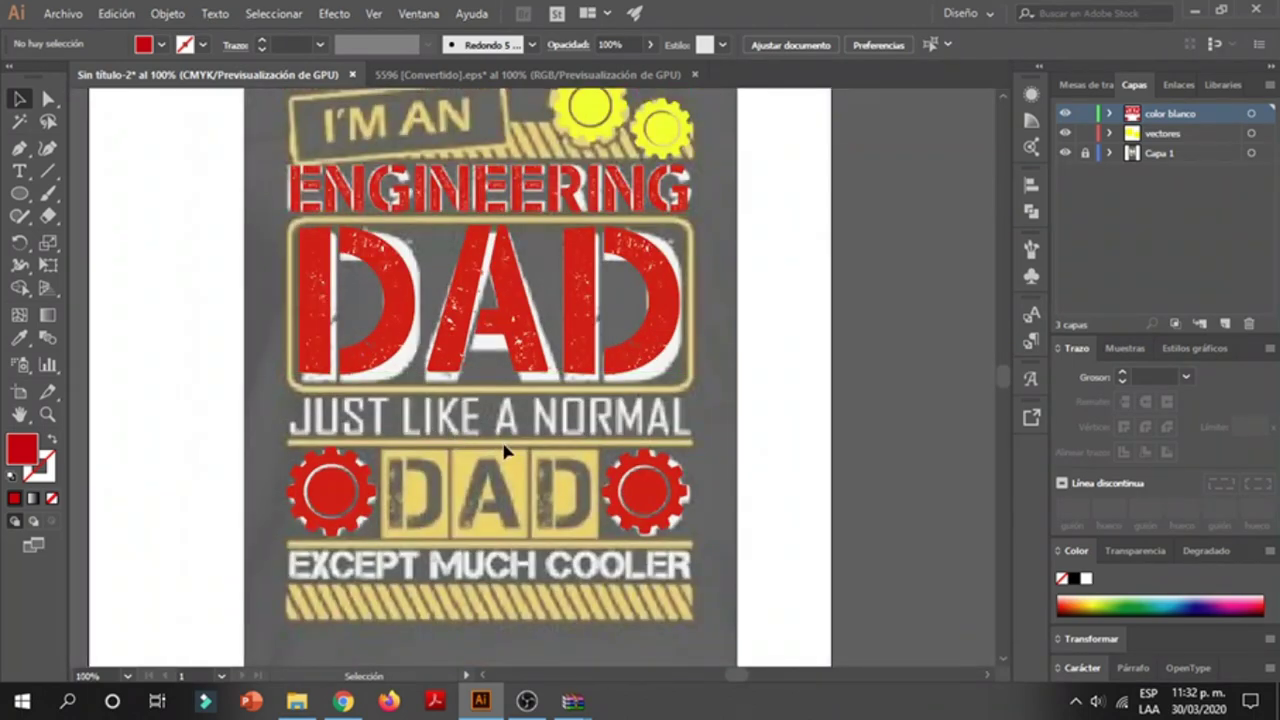
left_click(343, 701)
- Return to the WhatTheFont results tab and go back to the image crop step
left_click(330, 15)
left_click(180, 15)
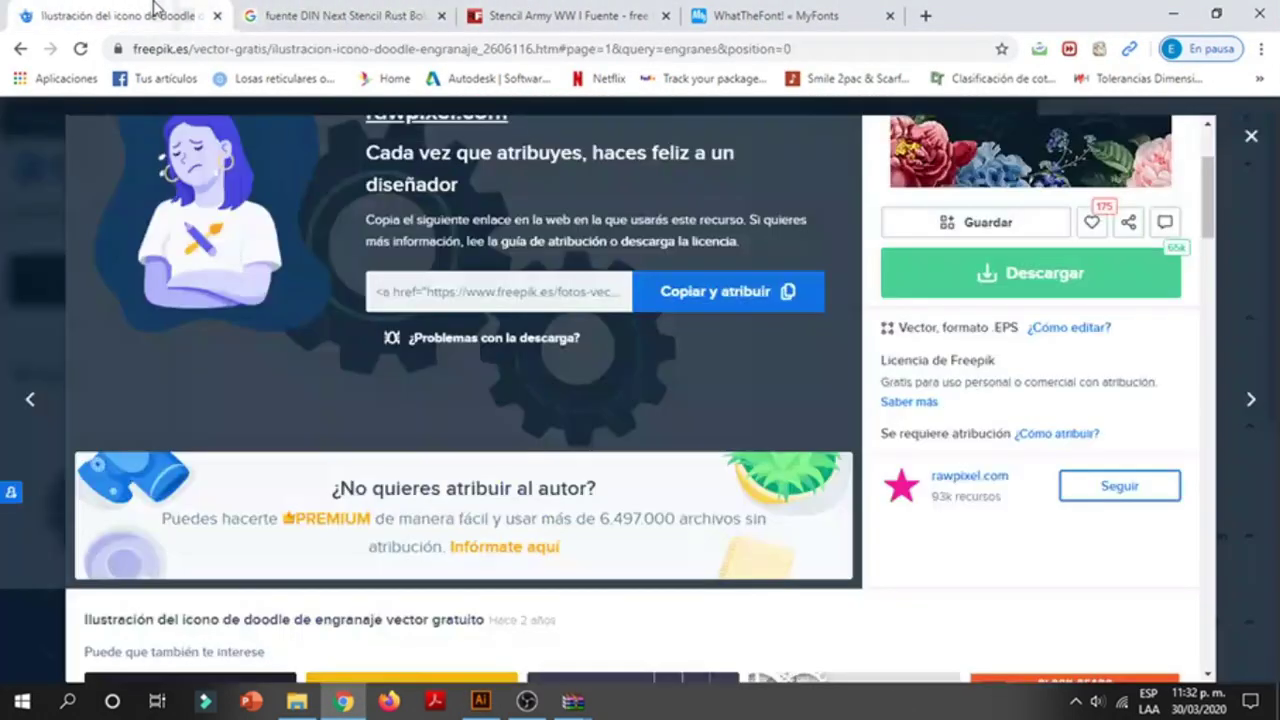
left_click(740, 12)
scroll(571, 394, "up", 3)
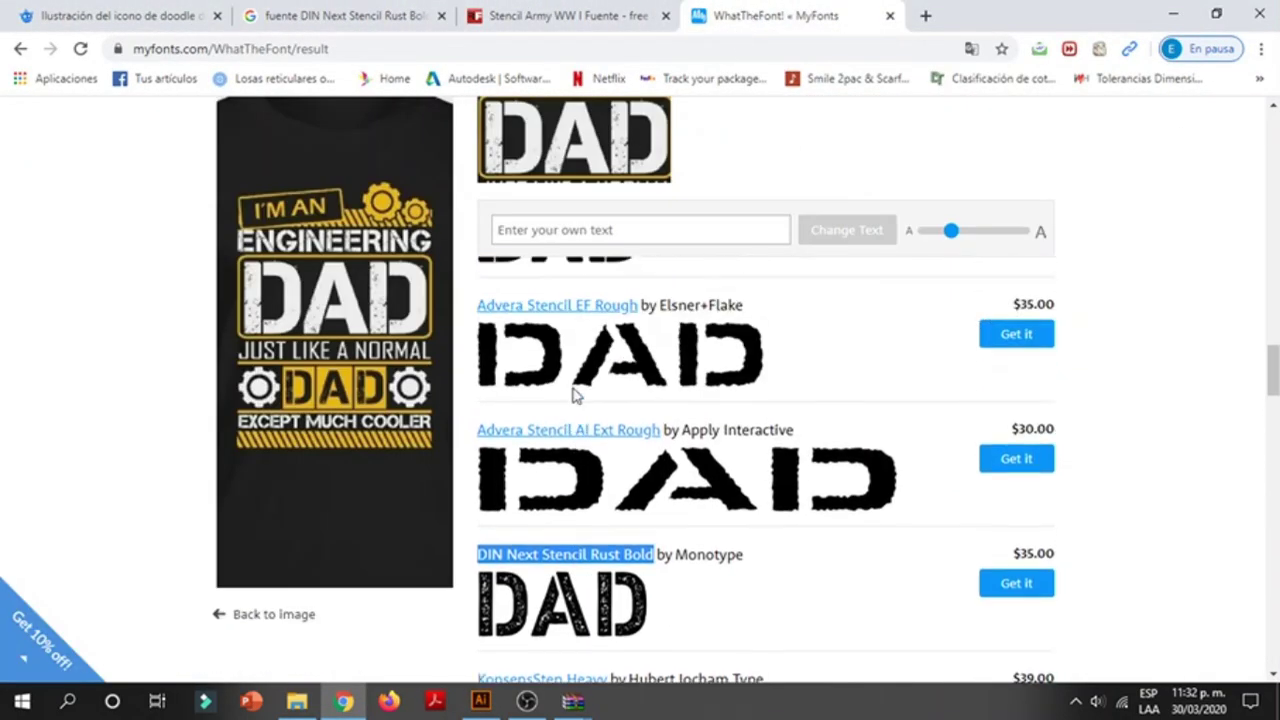
scroll(357, 360, "up", 2)
left_click(274, 614)
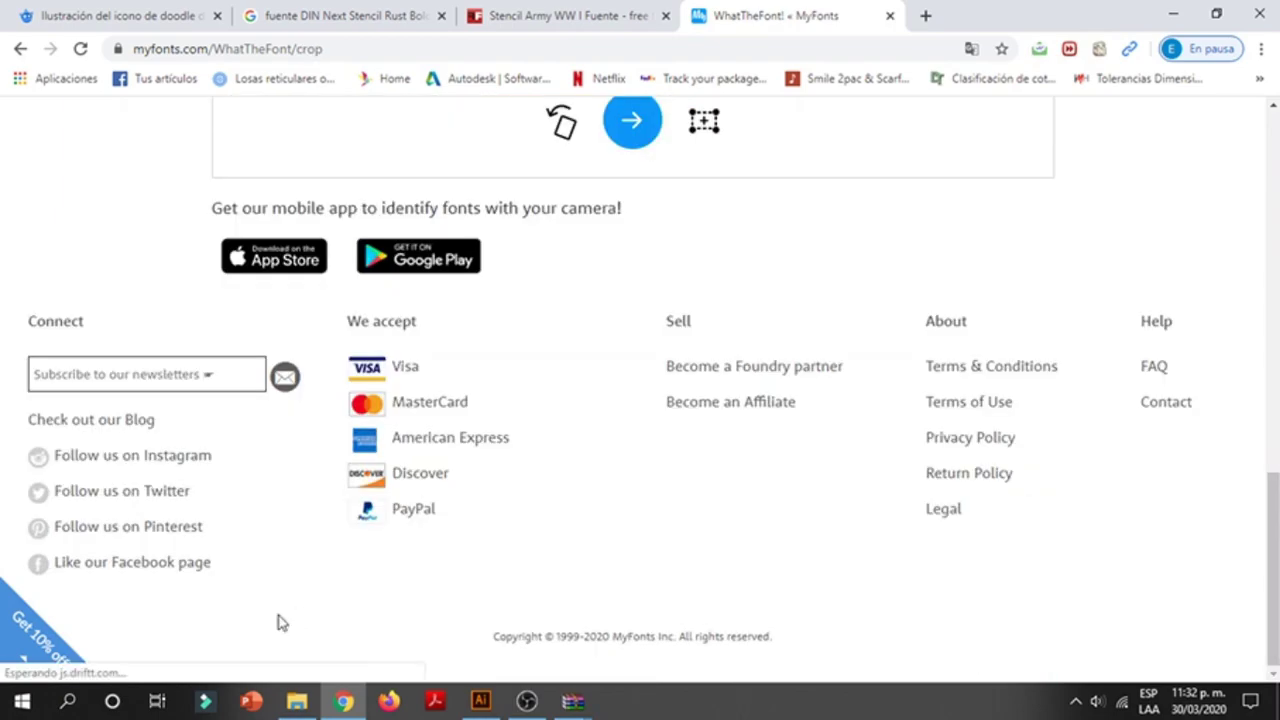
- Move and resize the crop box to frame only the JUST LIKE A NORMAL line
scroll(517, 494, "up", 1)
scroll(540, 470, "up", 4)
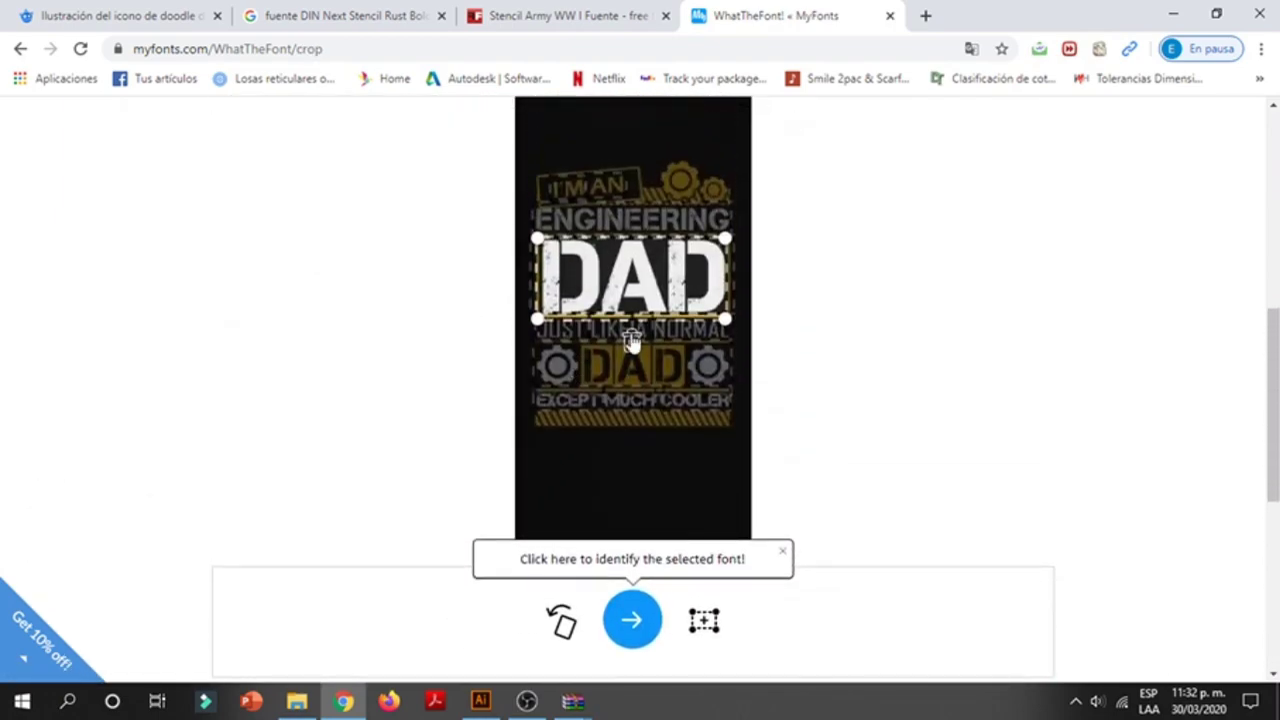
left_click_drag(631, 320, 631, 338)
left_click_drag(625, 238, 625, 257)
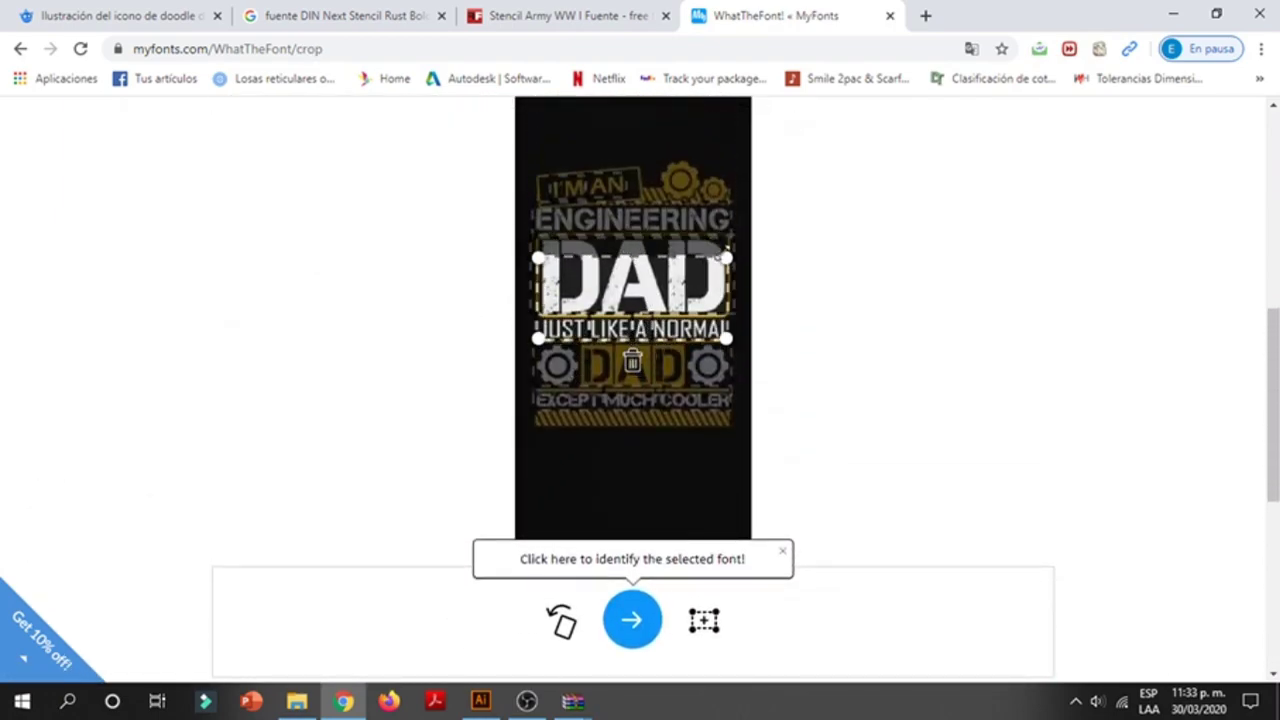
left_click_drag(722, 256, 730, 310)
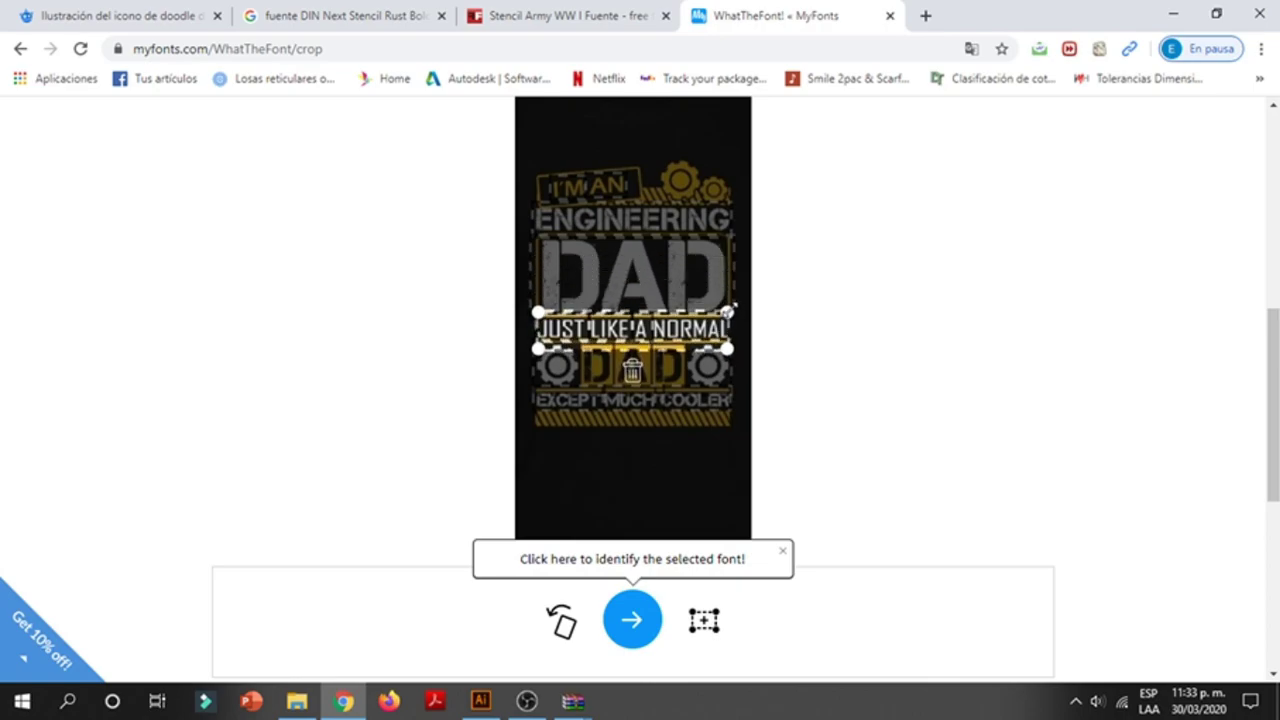
scroll(610, 371, "up", 1)
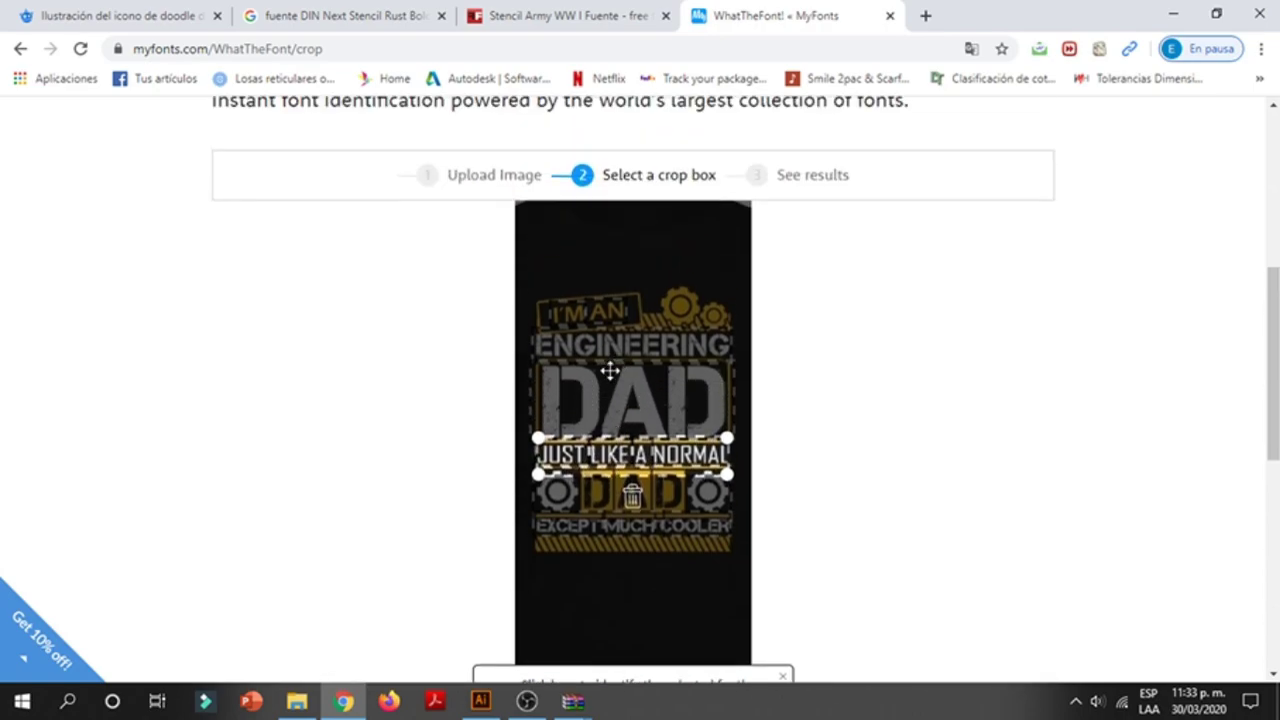
scroll(740, 300, "down", 2)
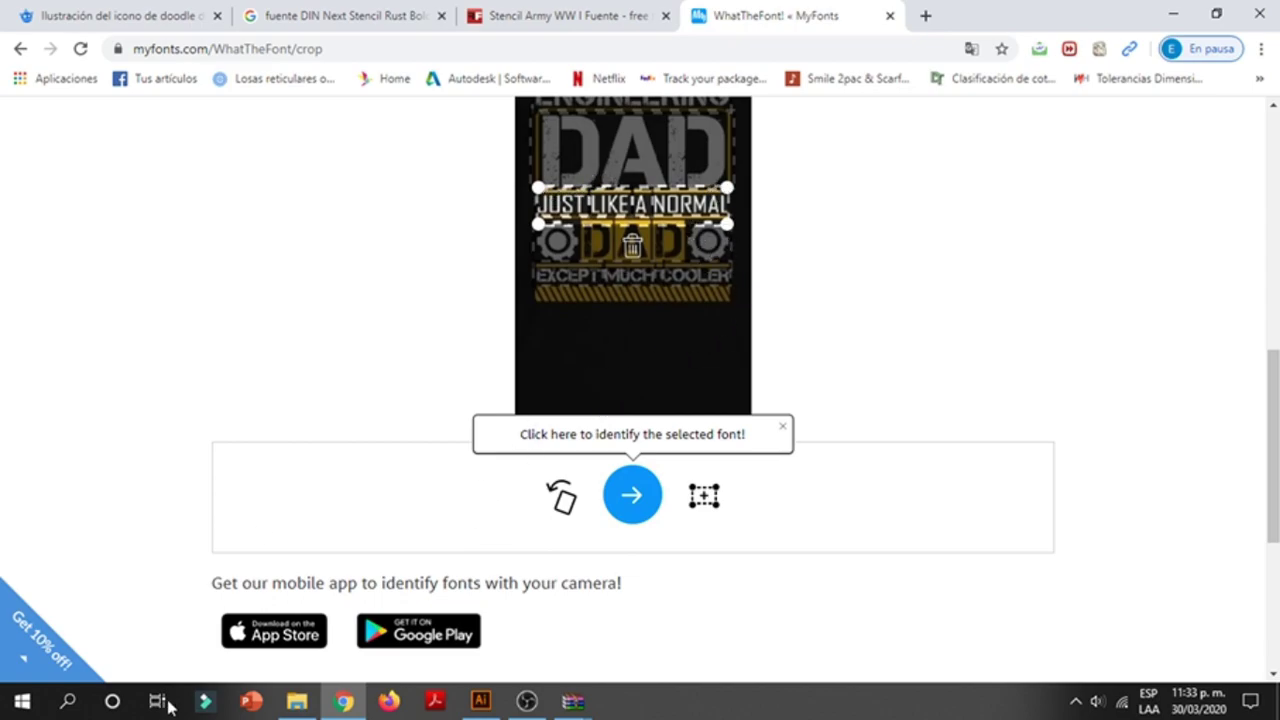
- Bring up the ing.jpg reference image and launch the Snipping Tool
left_click(83, 705)
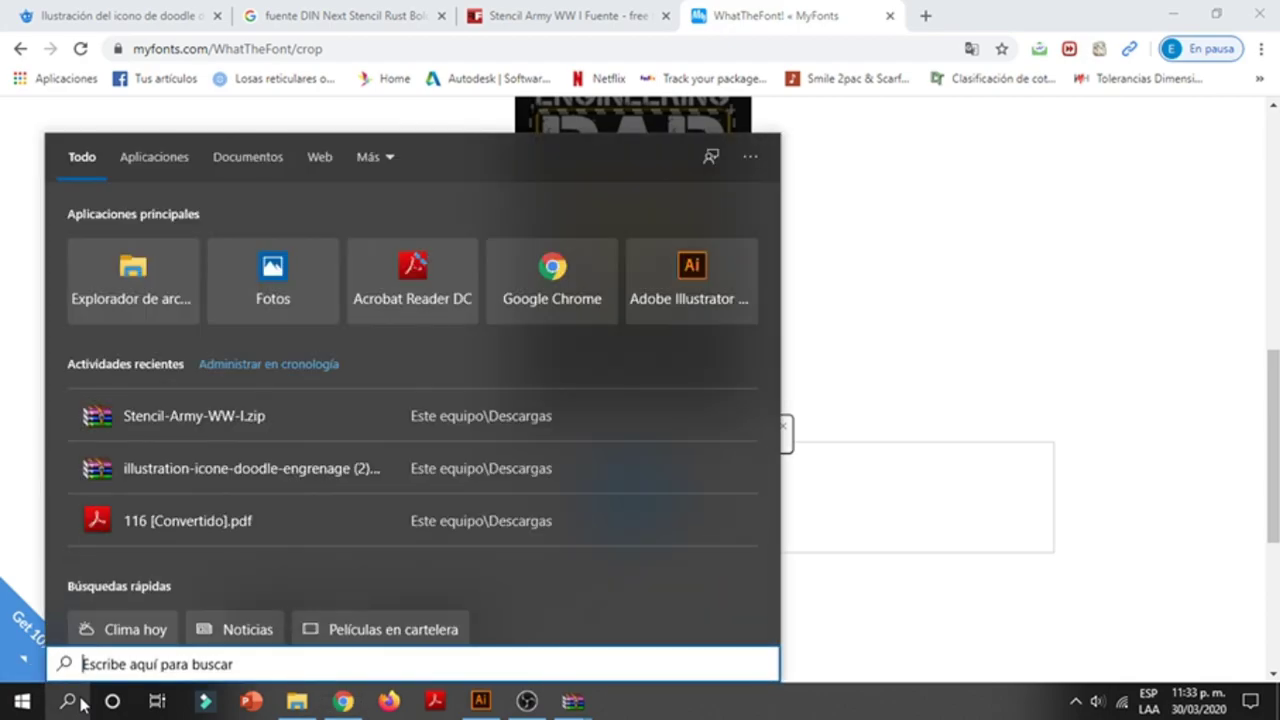
type("RECO")
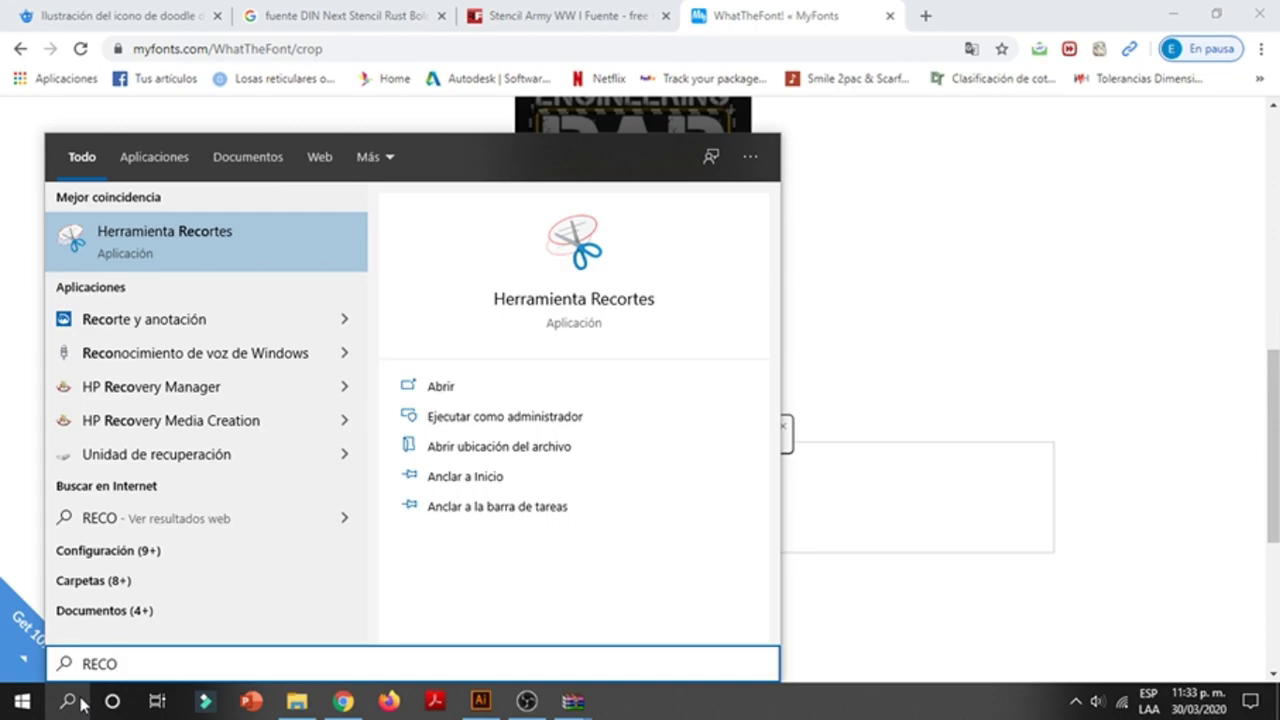
left_click(297, 700)
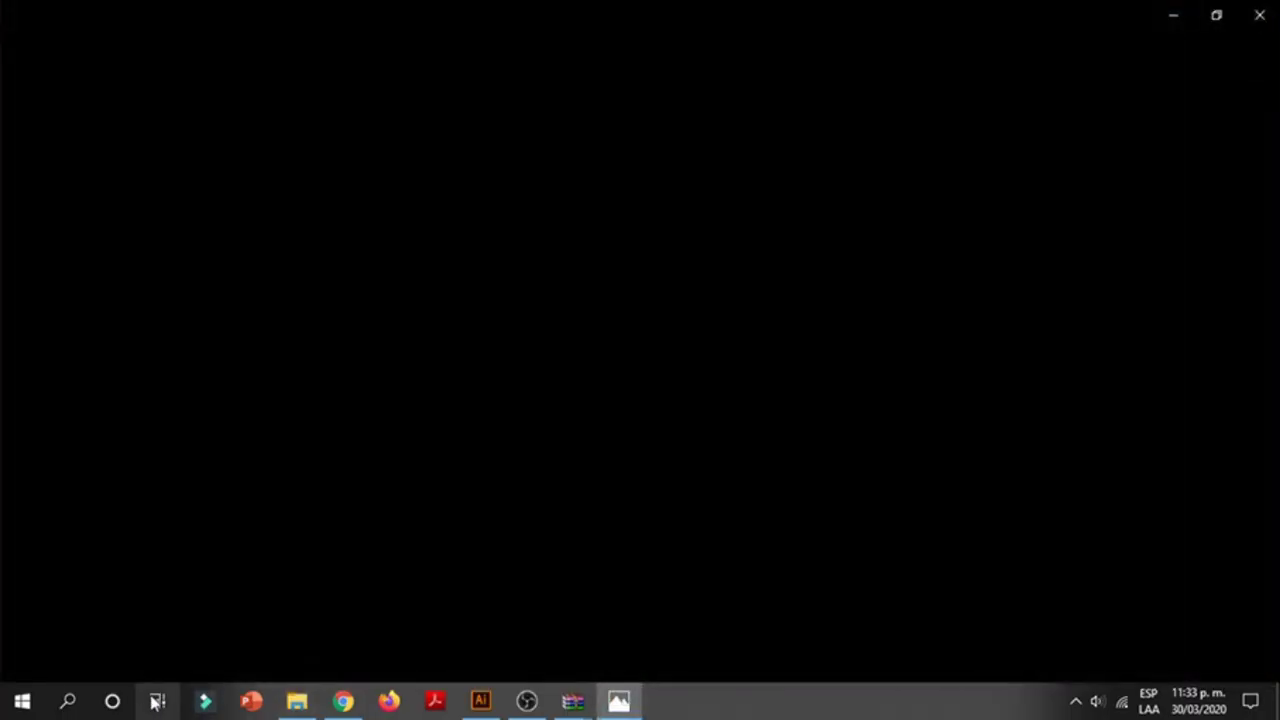
left_click(68, 702)
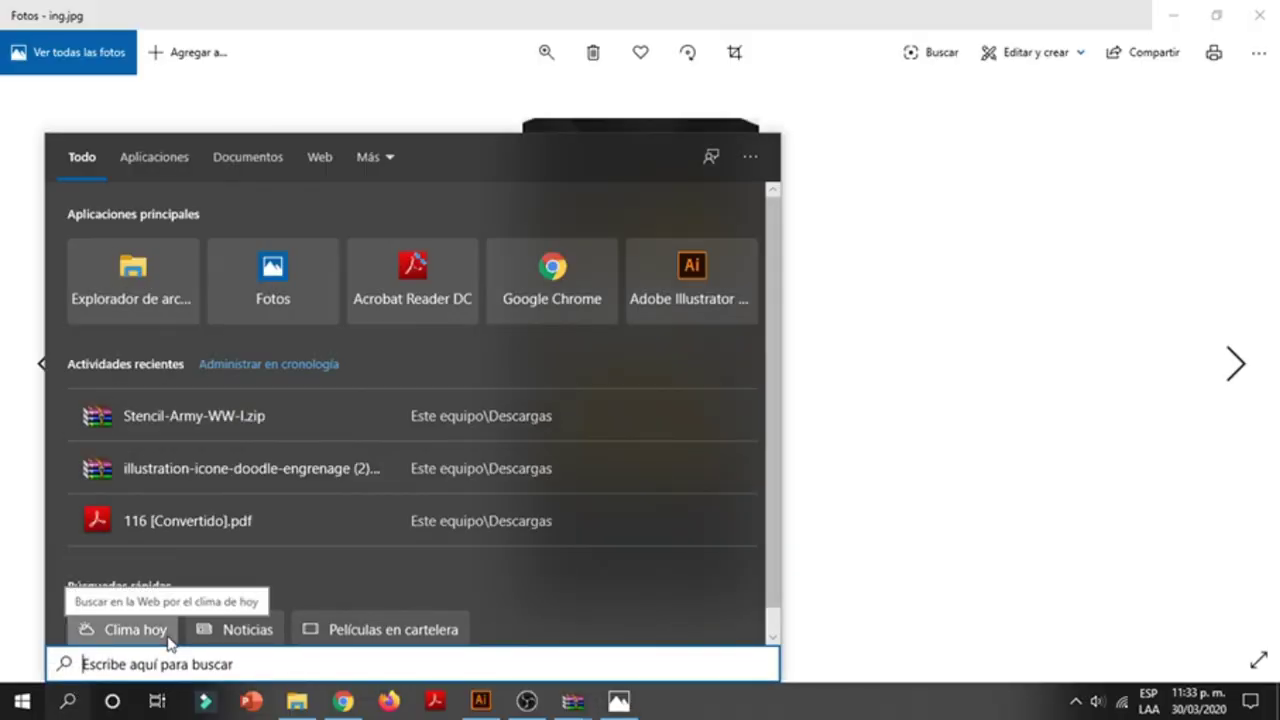
type("RE")
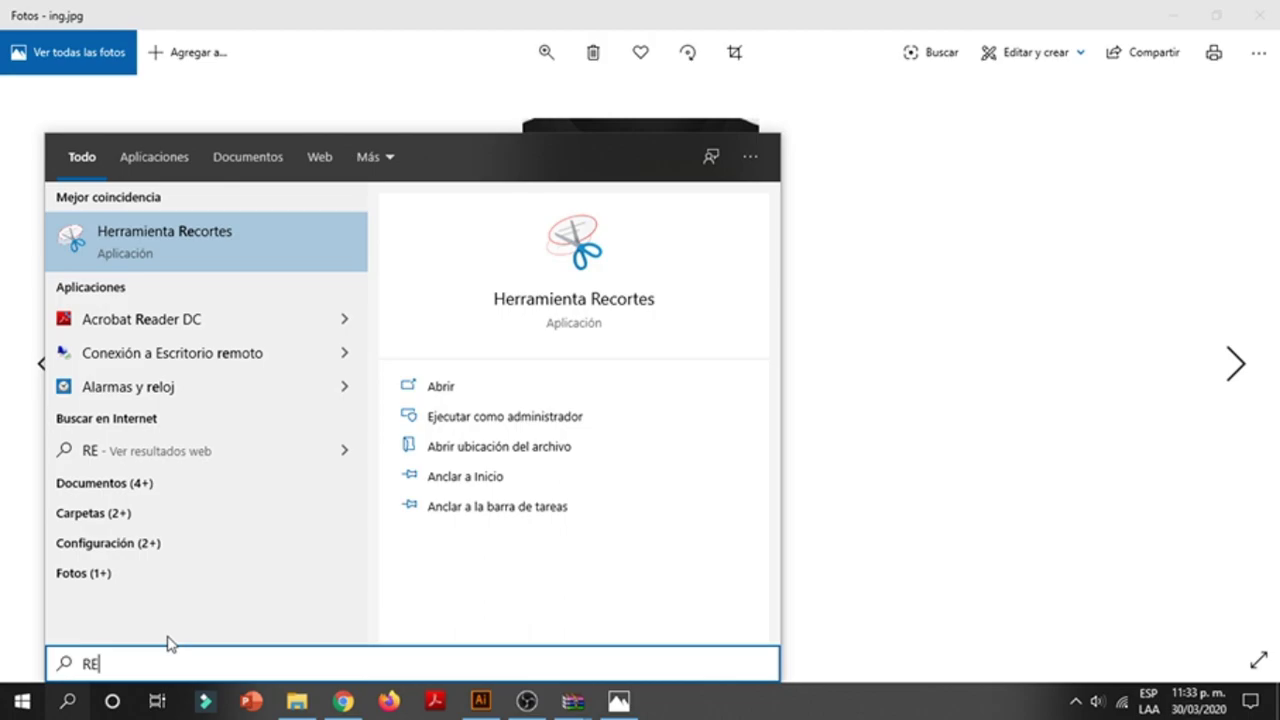
type("C")
key("Return")
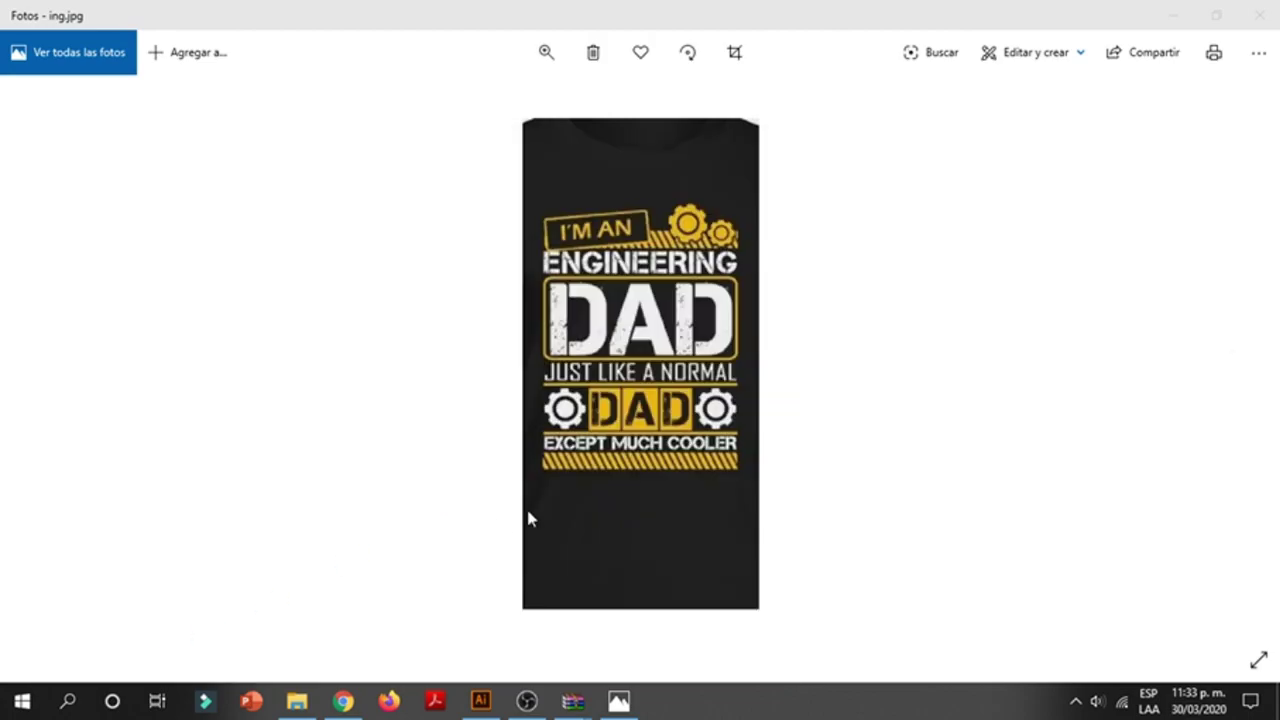
left_click(665, 382)
scroll(667, 527, "up", 2)
left_click(665, 699)
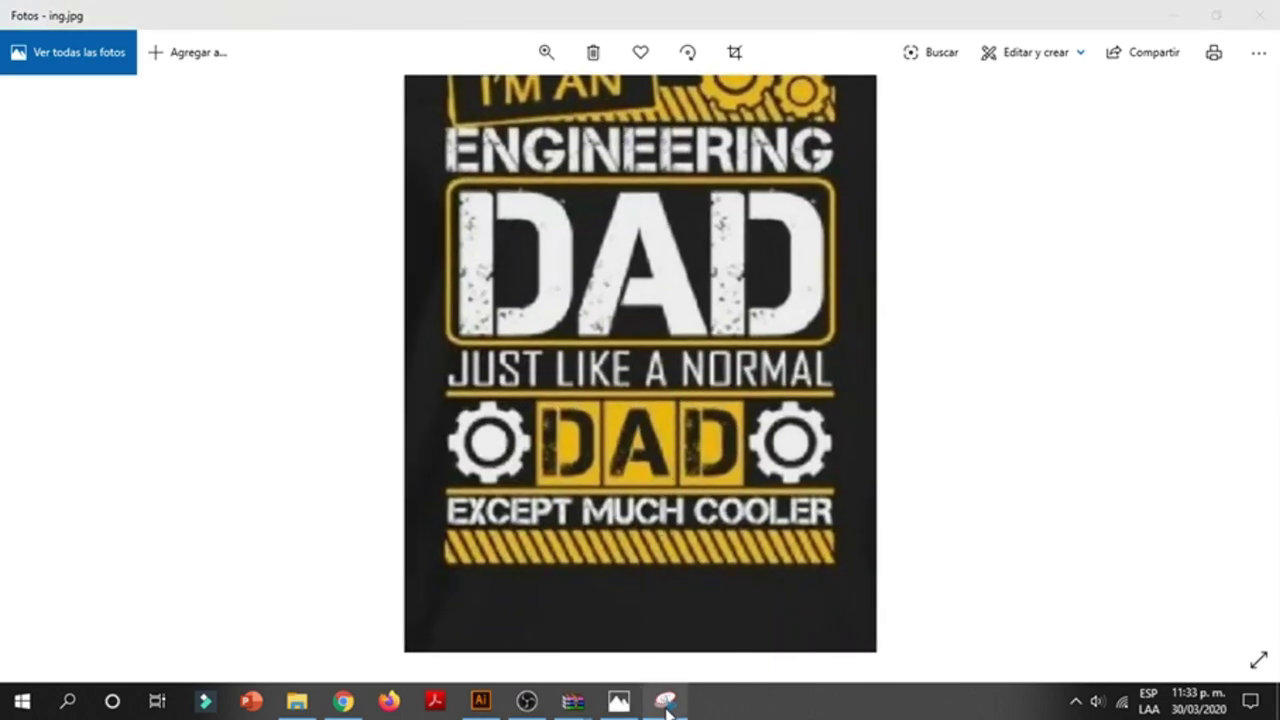
- Snip the JUST LIKE A NORMAL line, save it over FUENTE.JPG, and close both windows
left_click(115, 176)
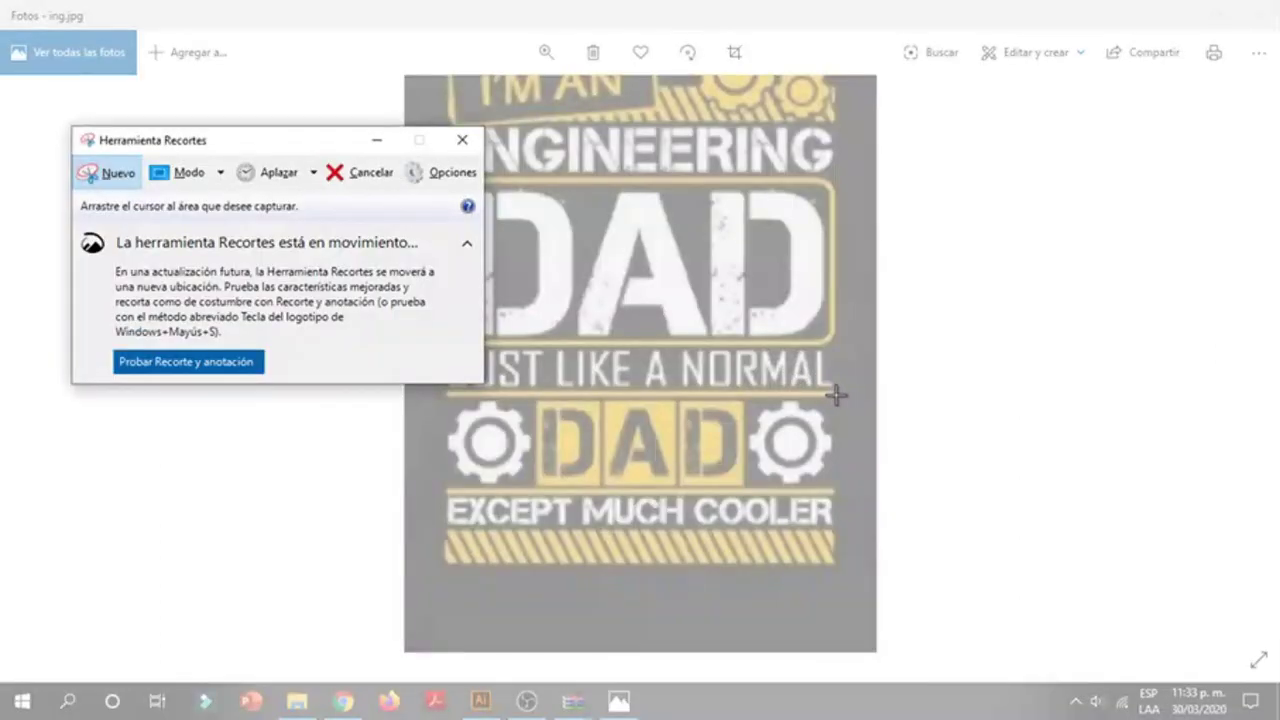
left_click_drag(835, 391, 443, 348)
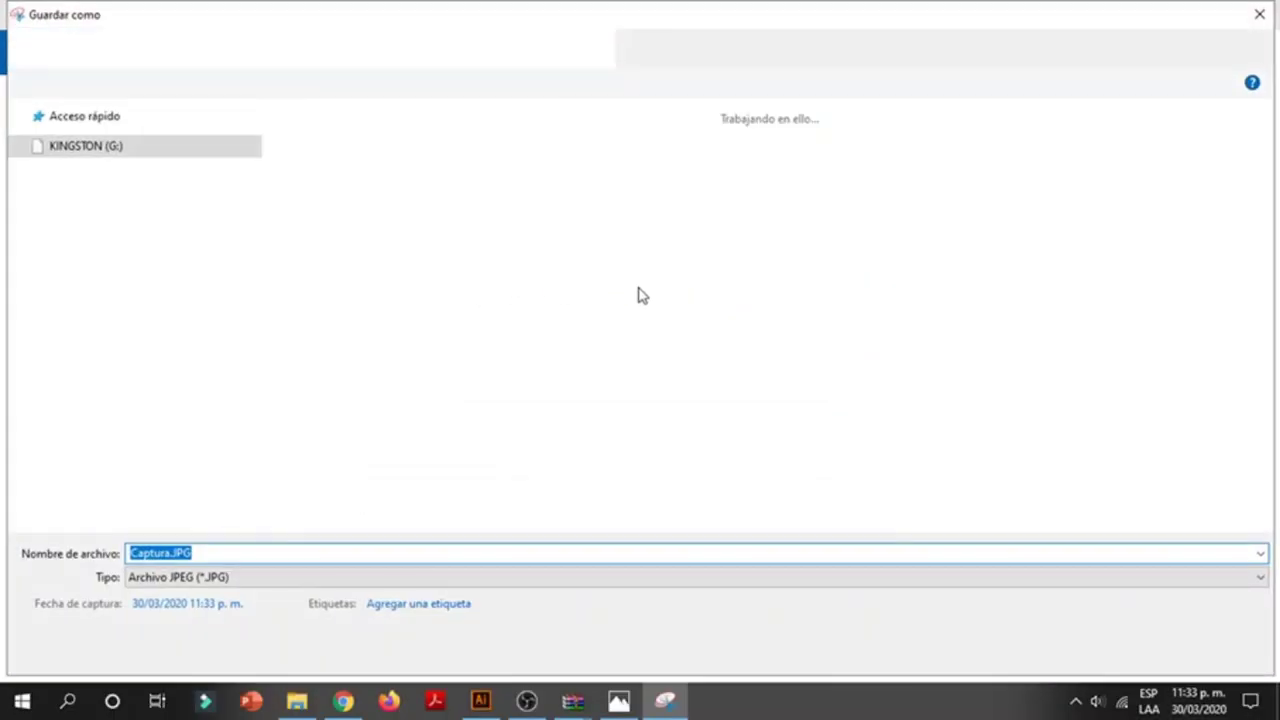
type("FUENTE")
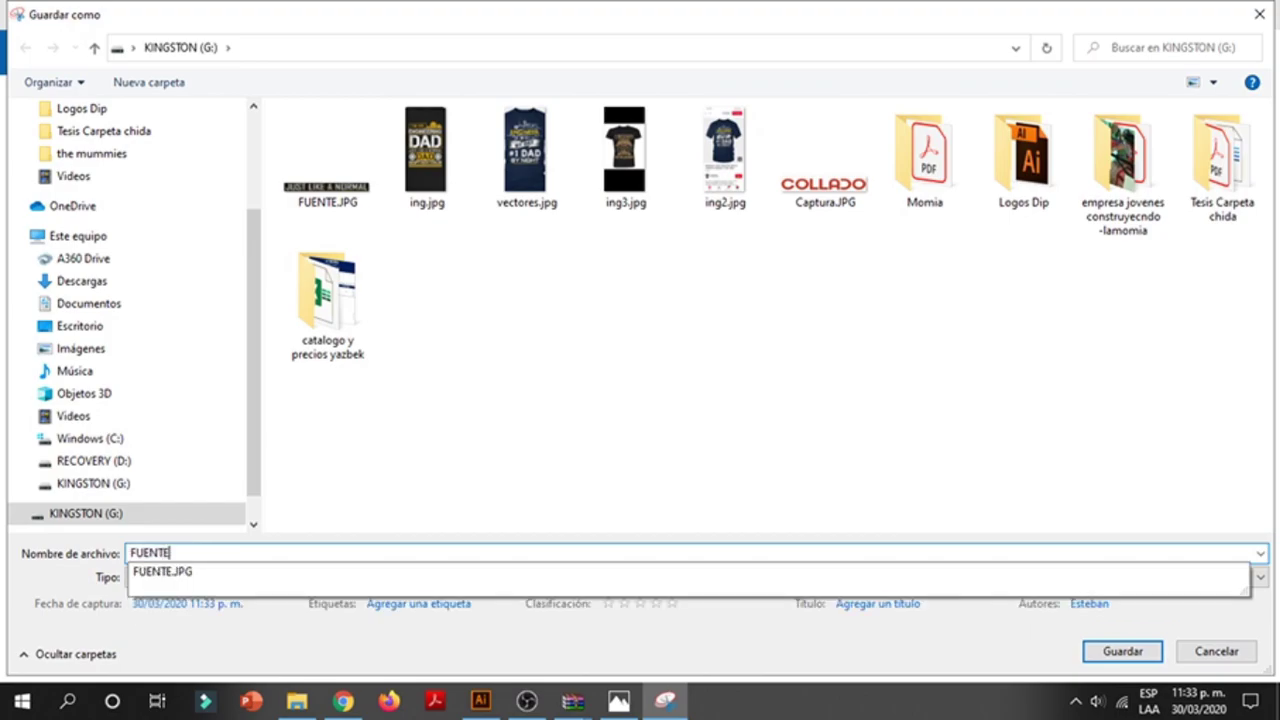
key("Return")
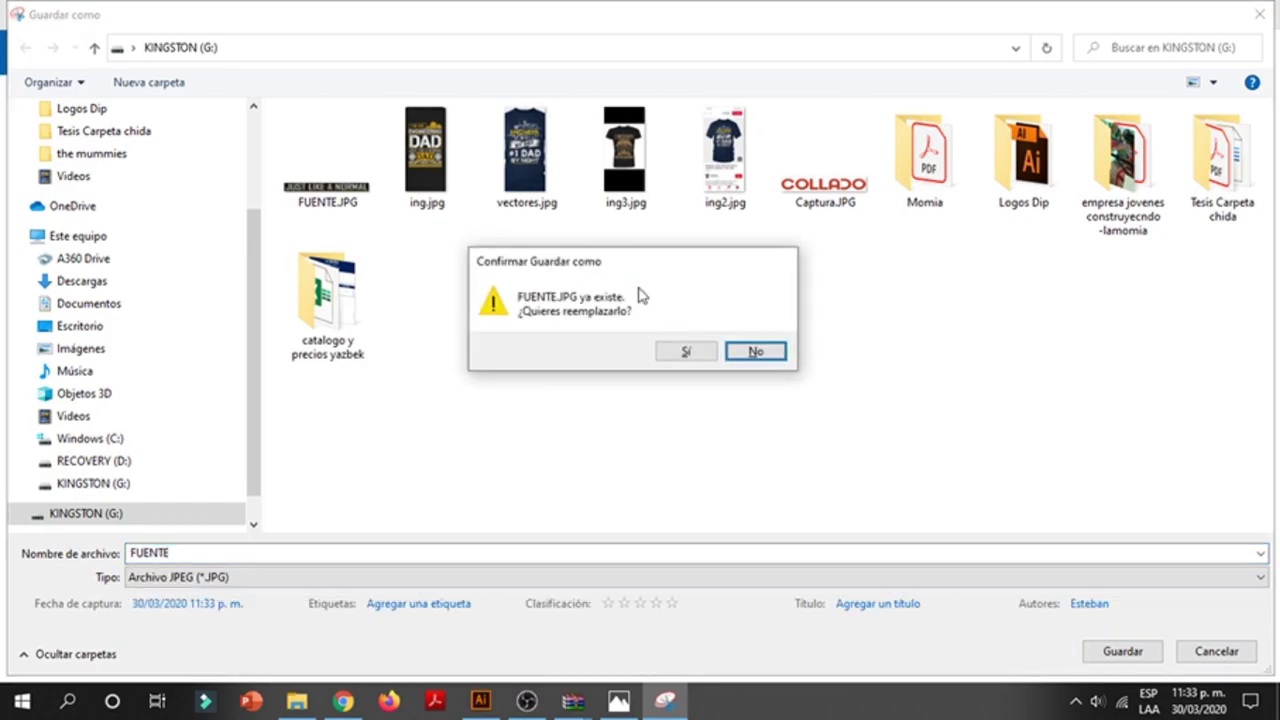
left_click(701, 357)
left_click(918, 185)
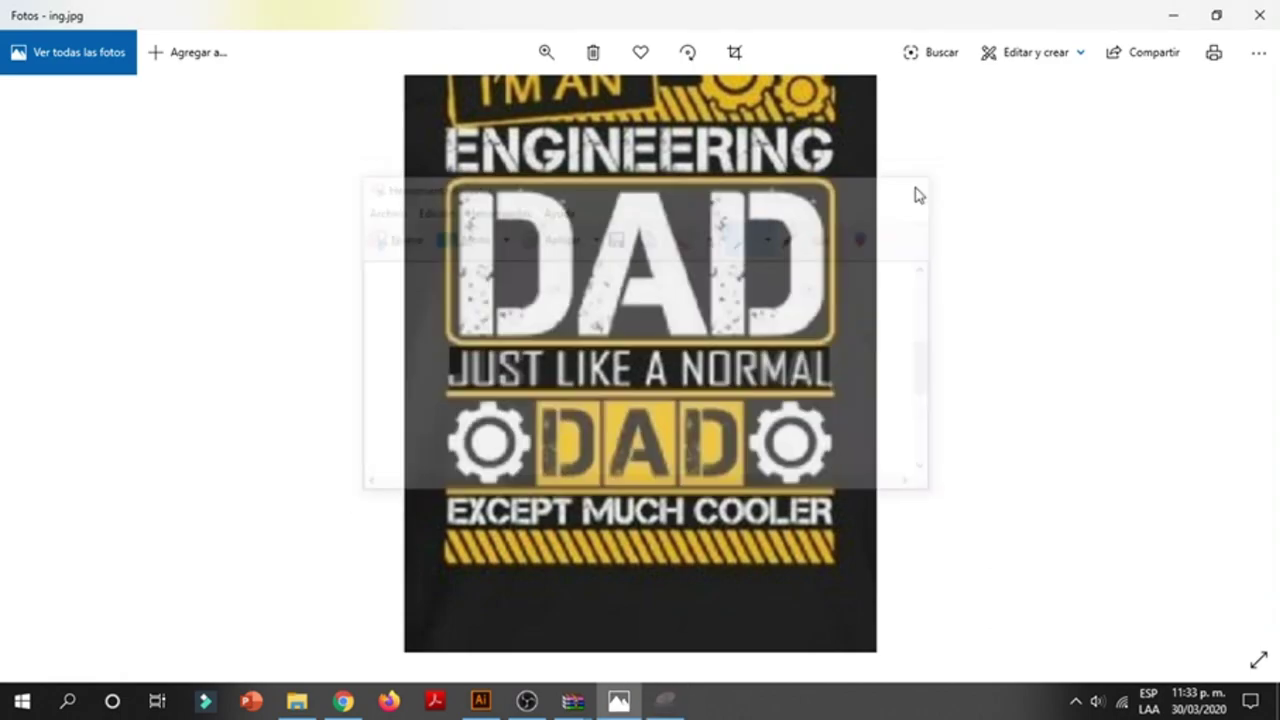
left_click(1258, 16)
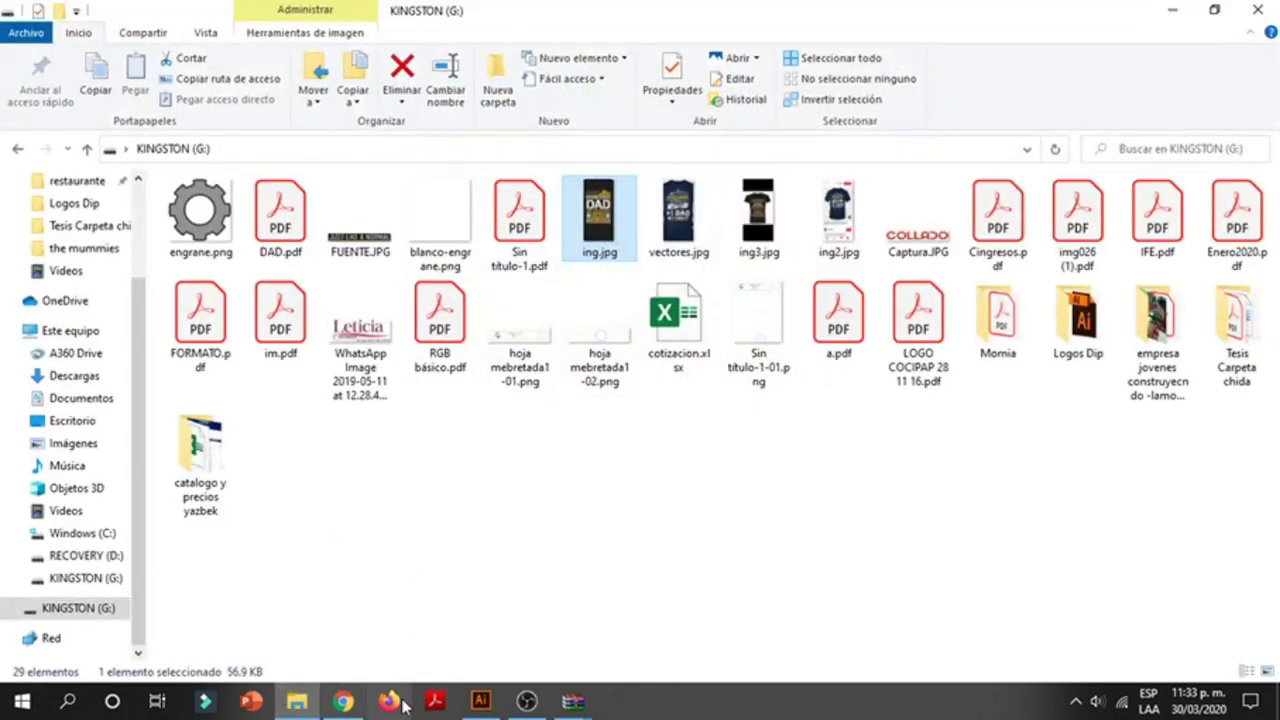
- Visit the myfonts.com home page, then return to the WhatTheFont upload page
left_click(343, 701)
scroll(560, 493, "up", 5)
scroll(560, 493, "down", 2)
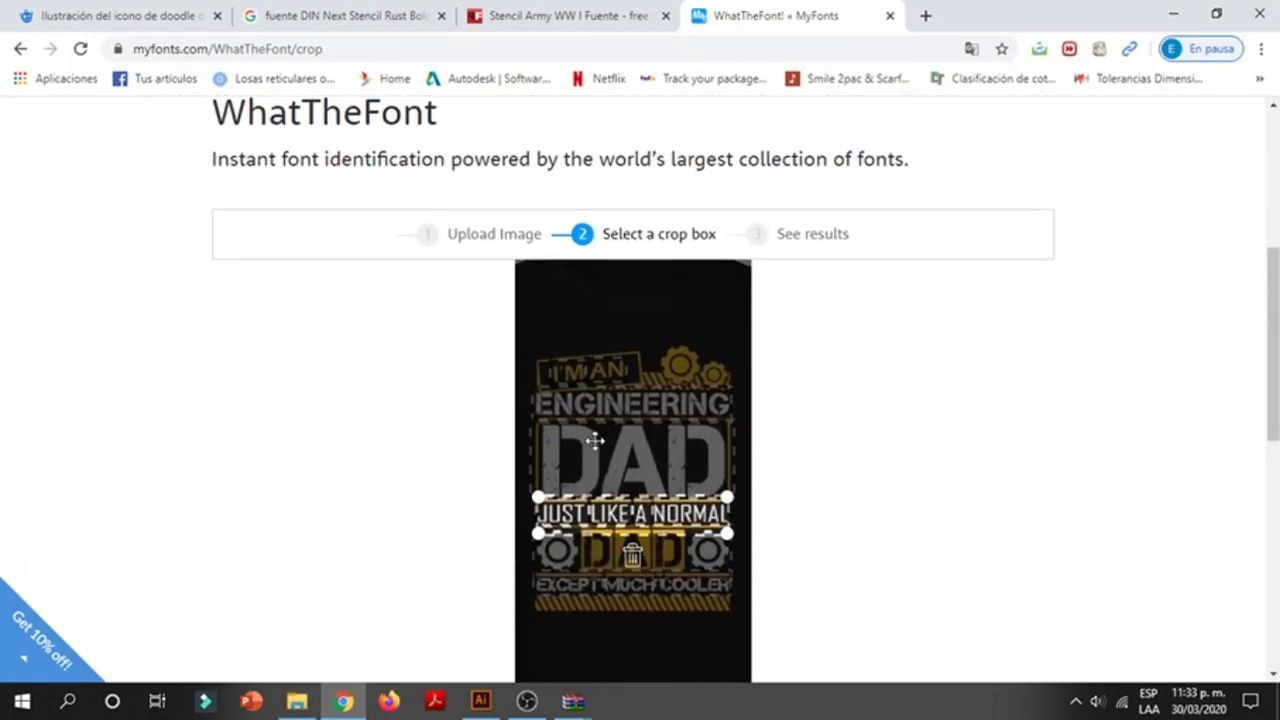
scroll(560, 493, "down", 3)
scroll(562, 483, "down", 1)
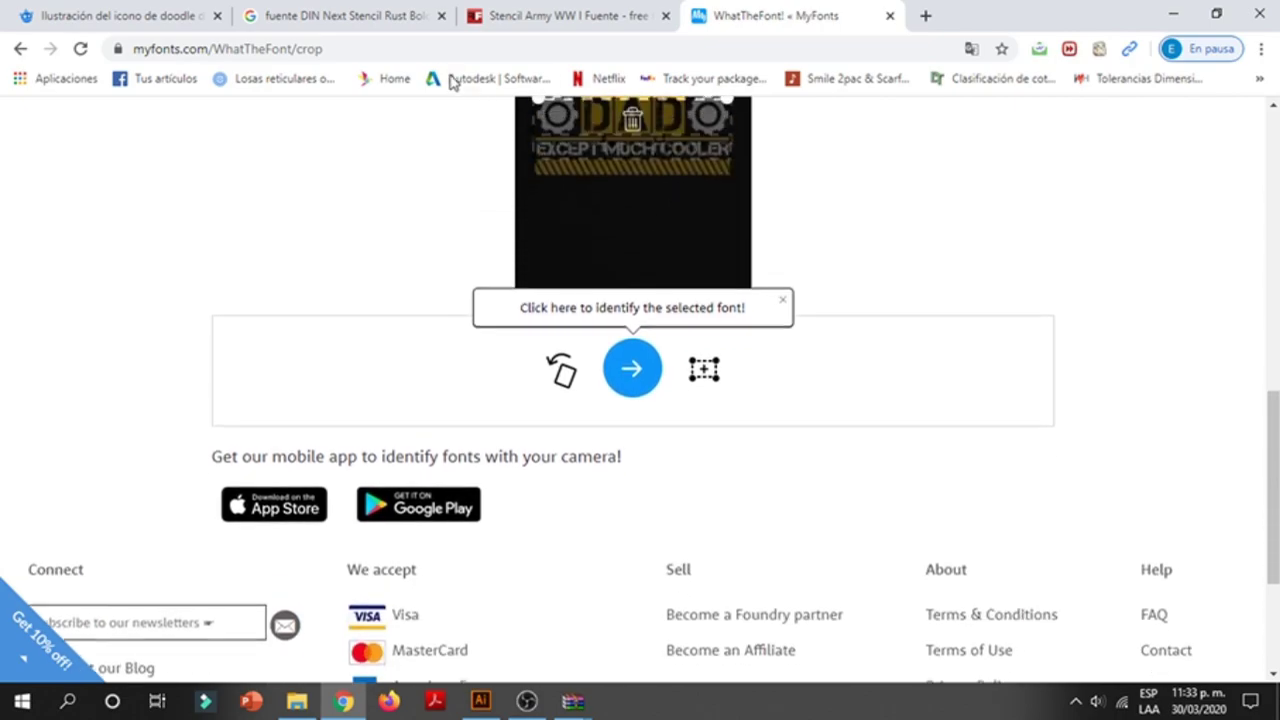
left_click(401, 45)
left_click(401, 45)
key("BackSpace")
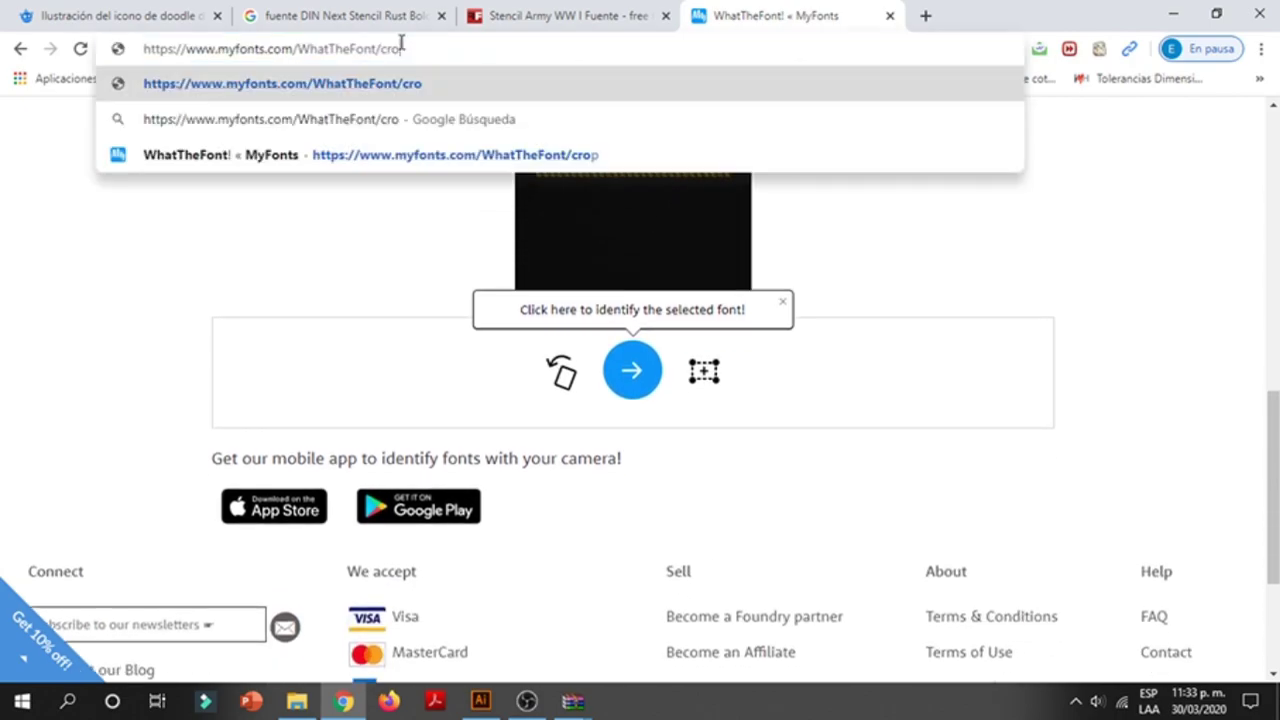
key("BackSpace")
key("BackSpace")
key("BackSpace")
key("BackSpace")
key("BackSpace")
key("BackSpace")
key("Return")
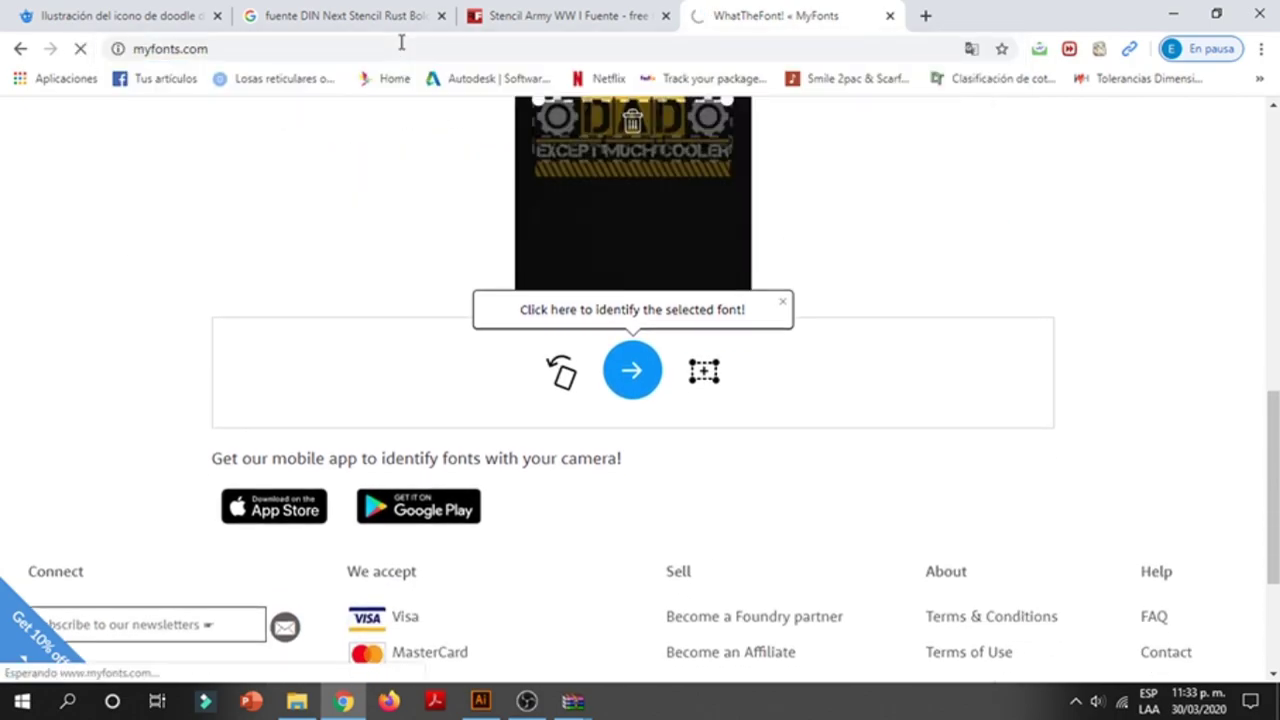
scroll(428, 511, "up", 3)
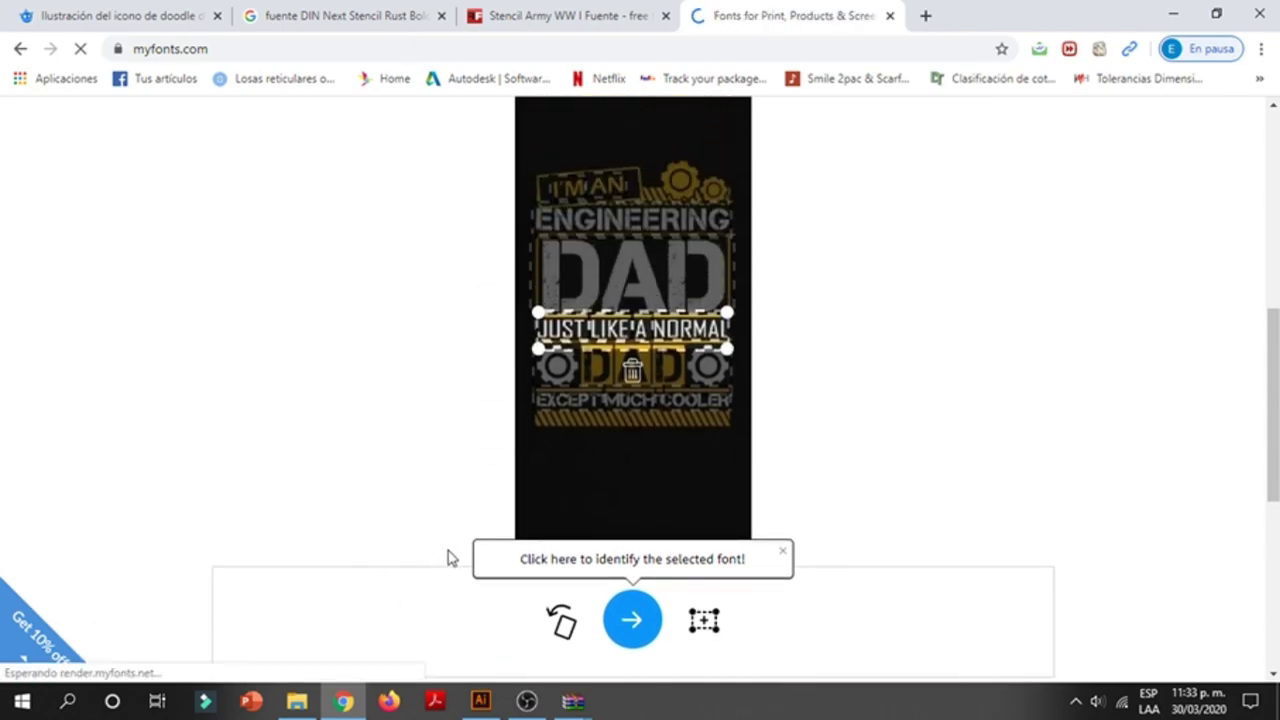
scroll(480, 520, "down", 1)
scroll(465, 518, "down", 2)
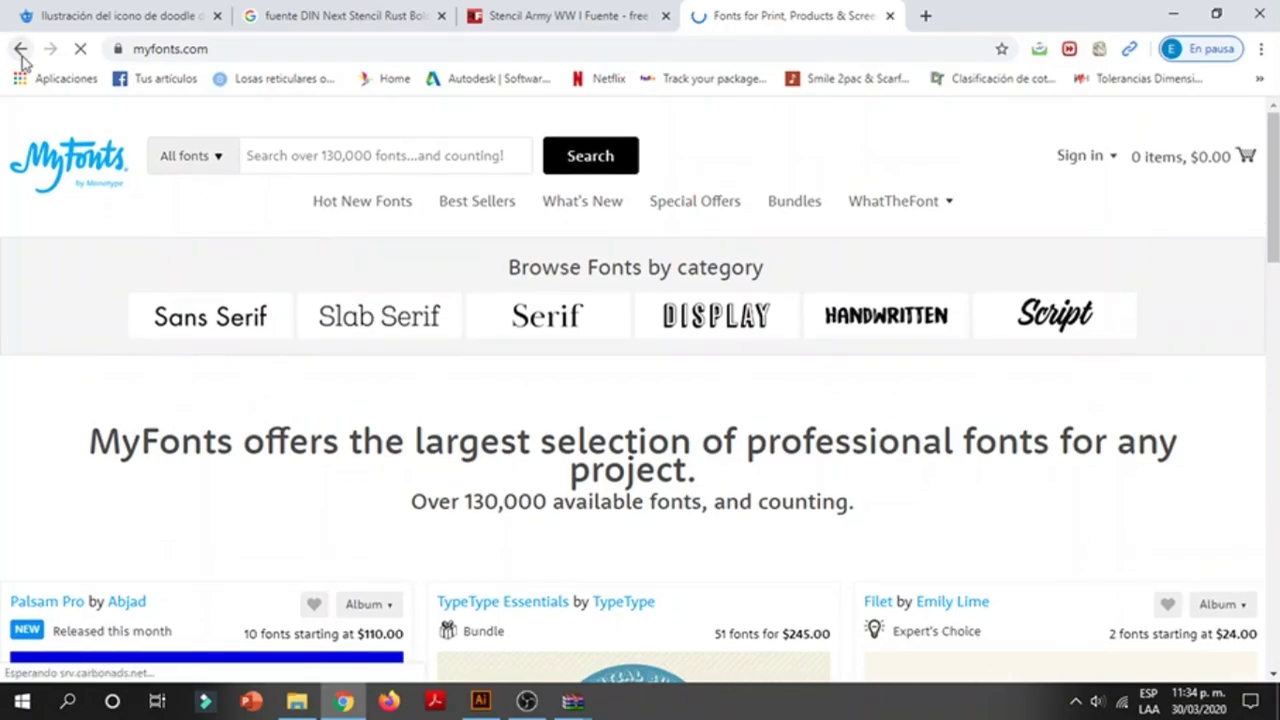
left_click(21, 49)
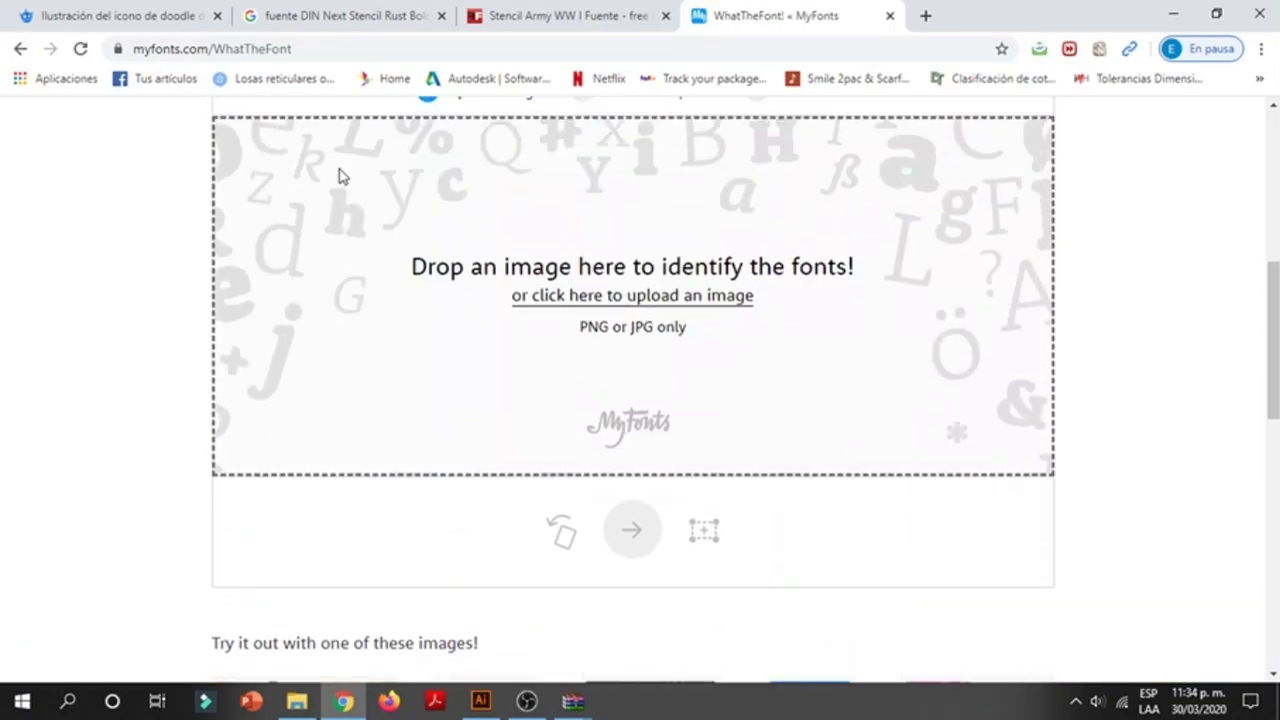
- Upload FUENTE.JPG to WhatTheFont, widen the crop box over the text, and identify the font
left_click(297, 701)
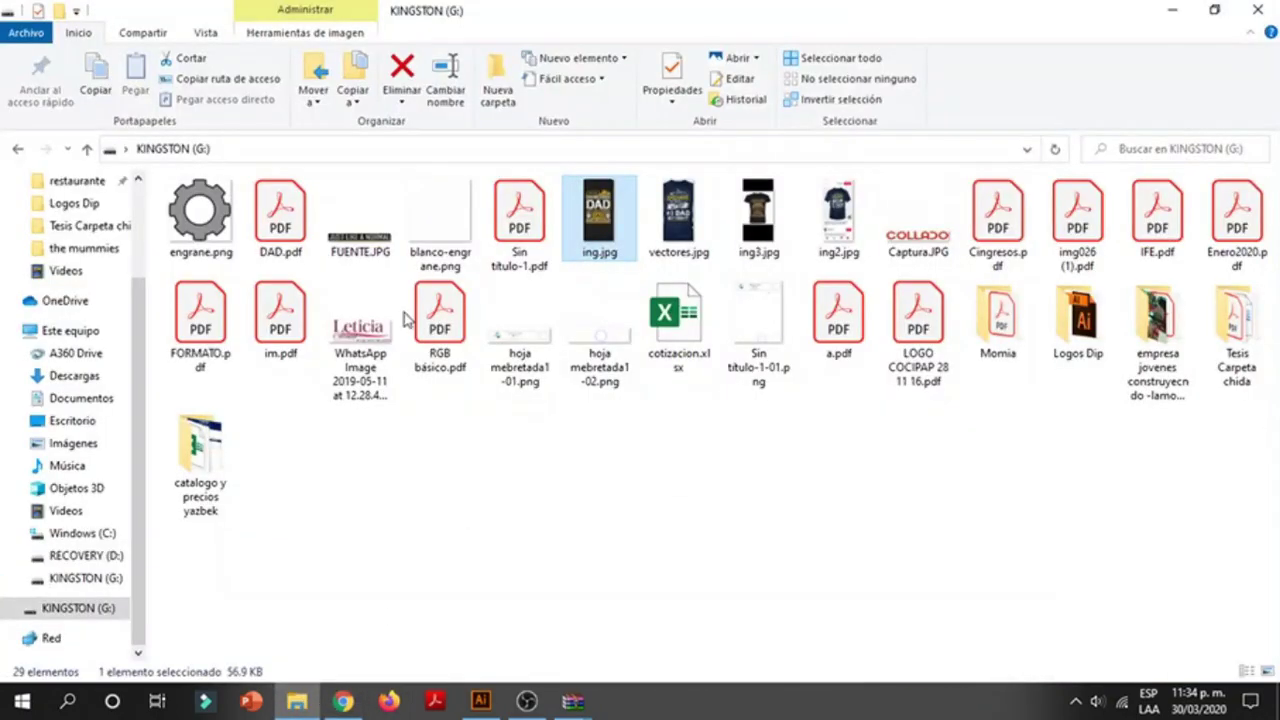
mouse_move(360, 215)
left_mouse_down()
mouse_move(370, 364)
mouse_move(343, 706)
mouse_move(577, 312)
left_mouse_up()
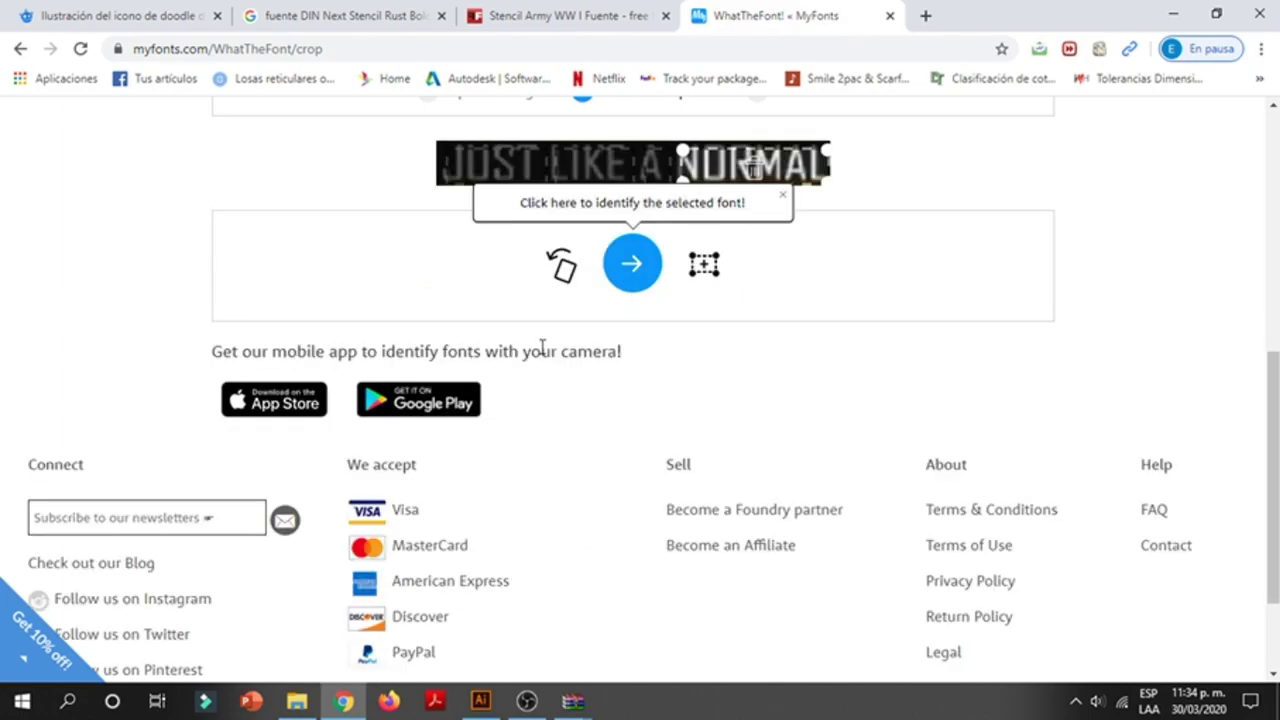
scroll(514, 371, "up", 3)
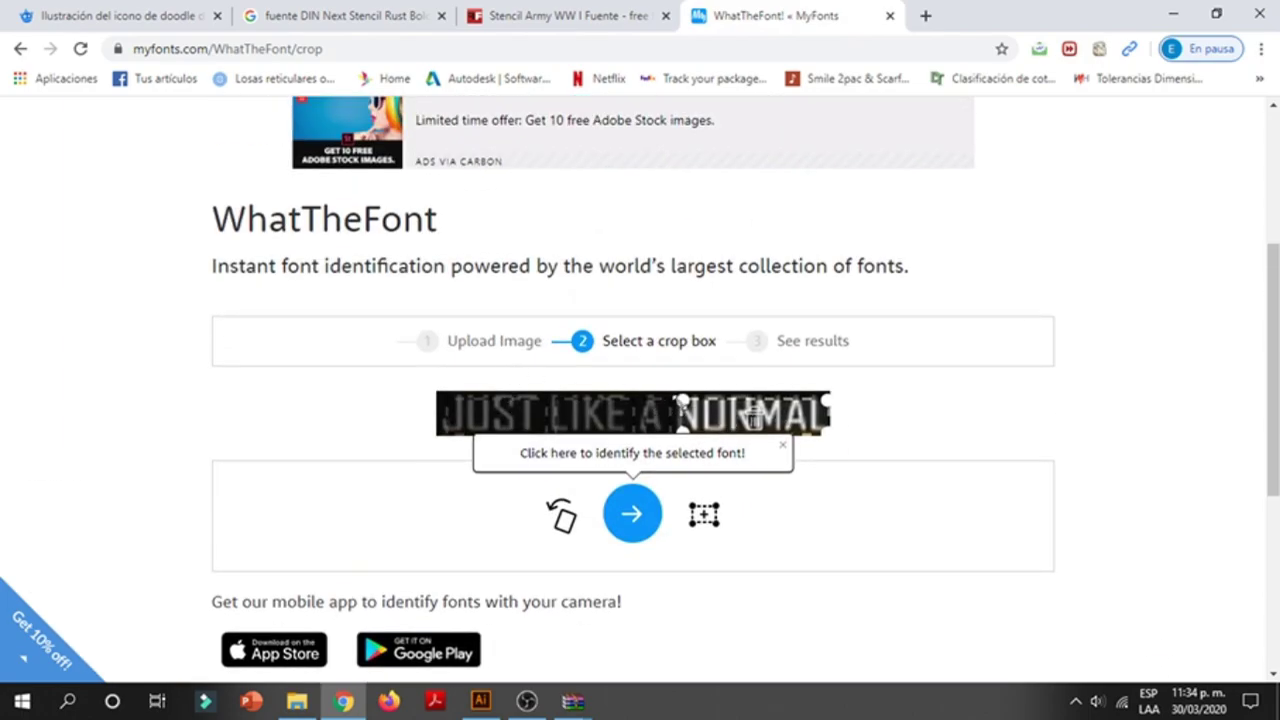
left_click_drag(683, 399, 667, 390)
scroll(640, 385, "down", 1)
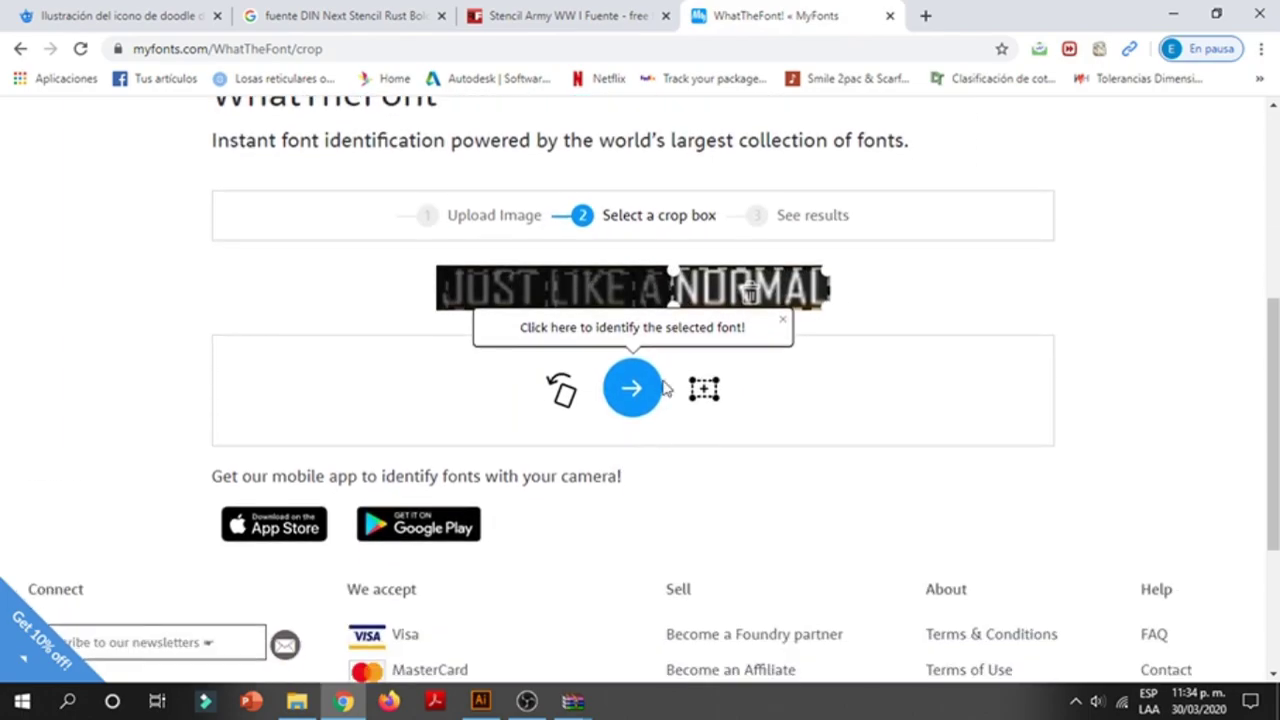
left_click(651, 393)
- Review the font matches, briefly checking the Stencil Army font page
scroll(465, 365, "down", 1)
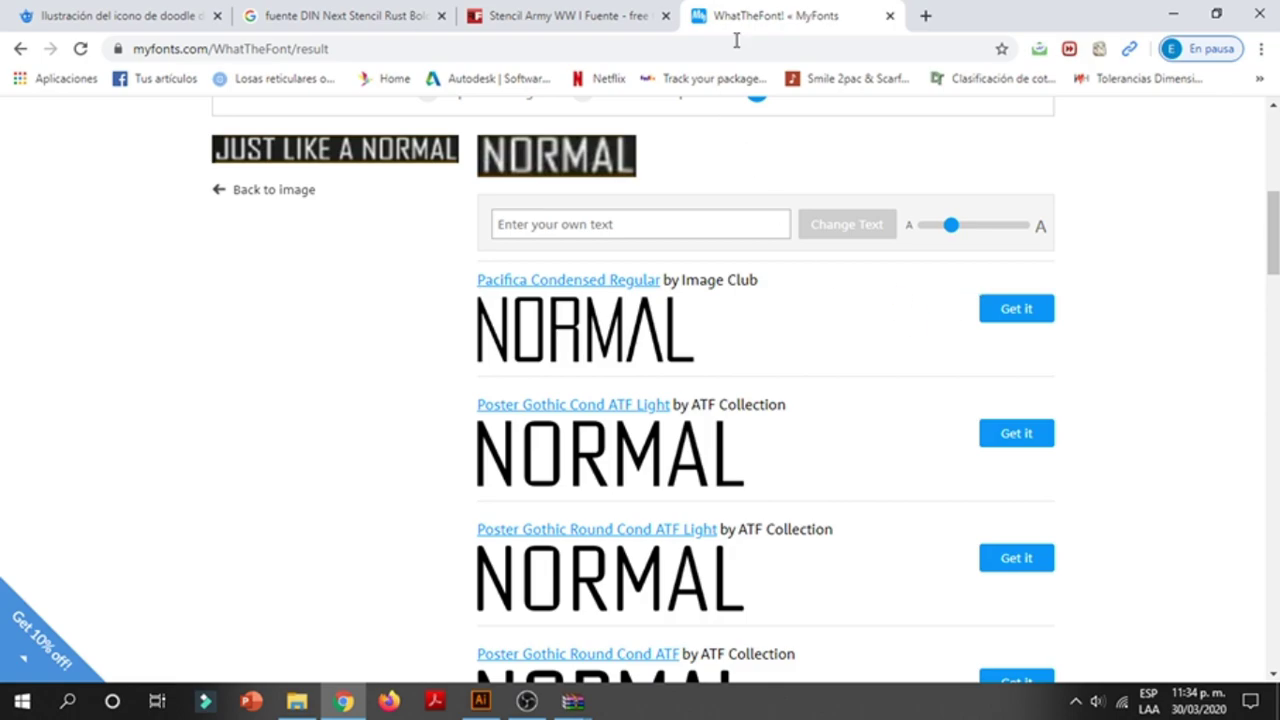
left_click(573, 15)
left_click(742, 12)
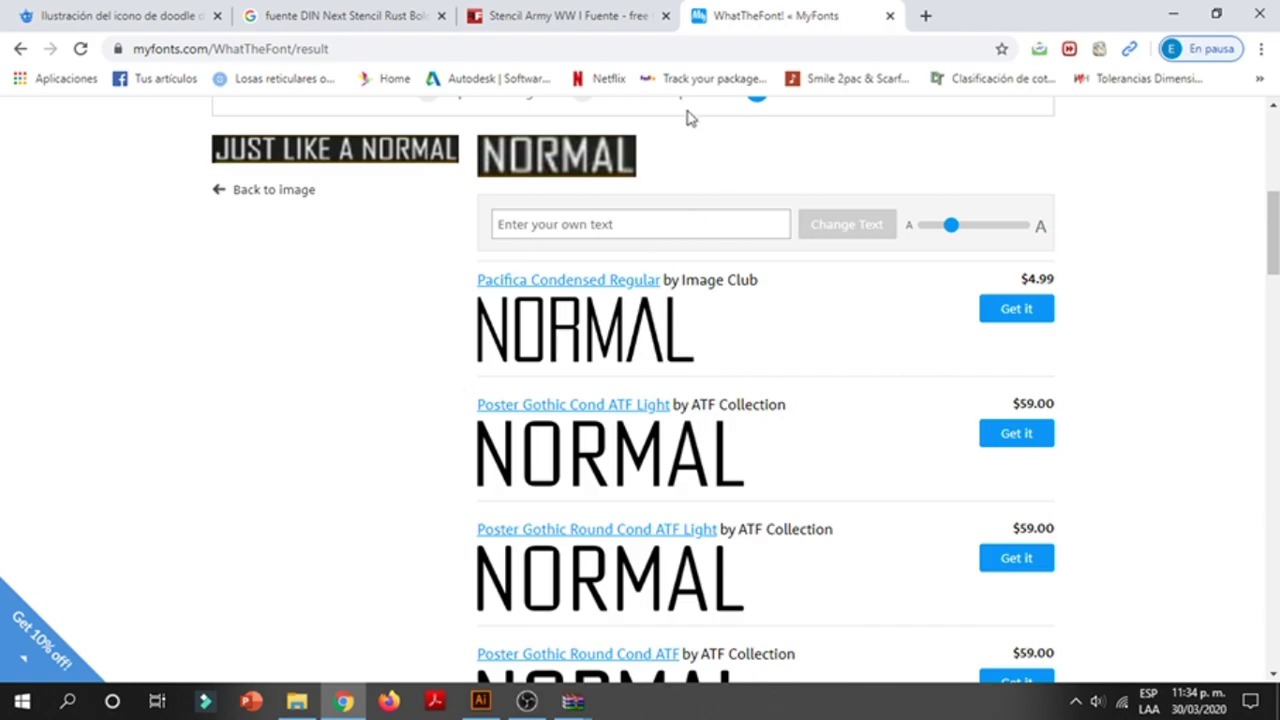
scroll(557, 390, "down", 1)
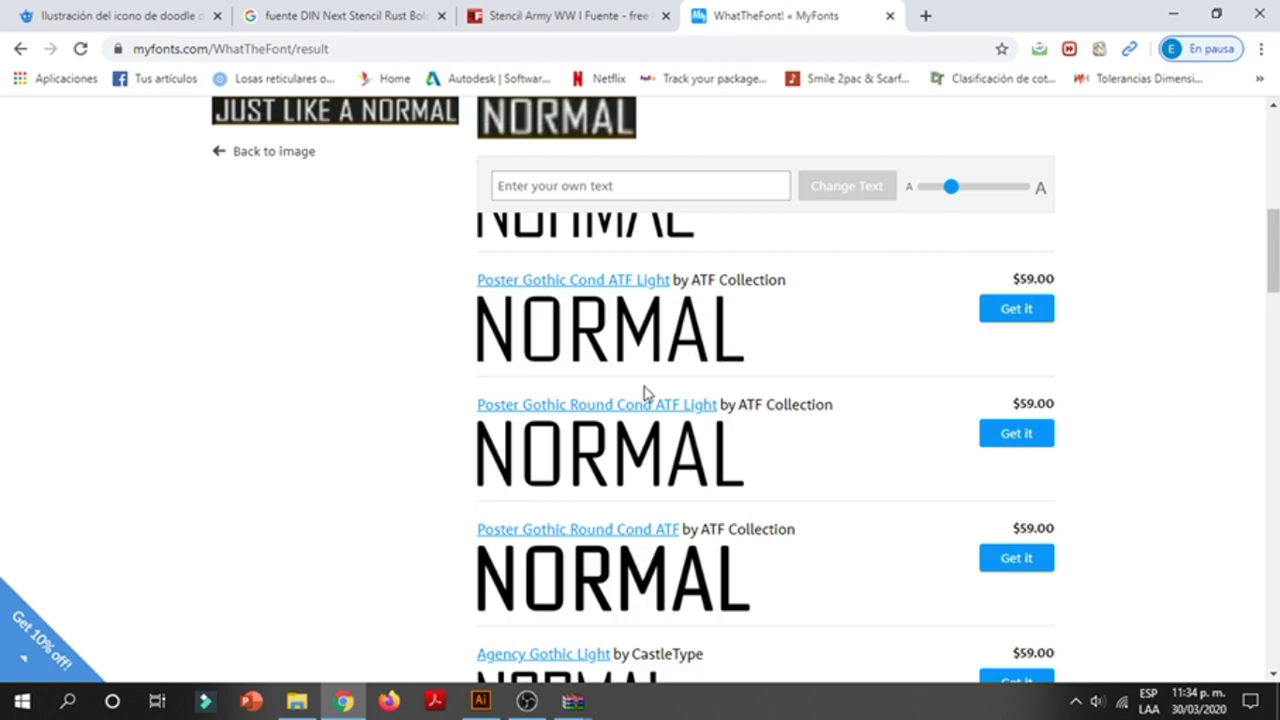
scroll(581, 590, "down", 1)
scroll(490, 600, "down", 1)
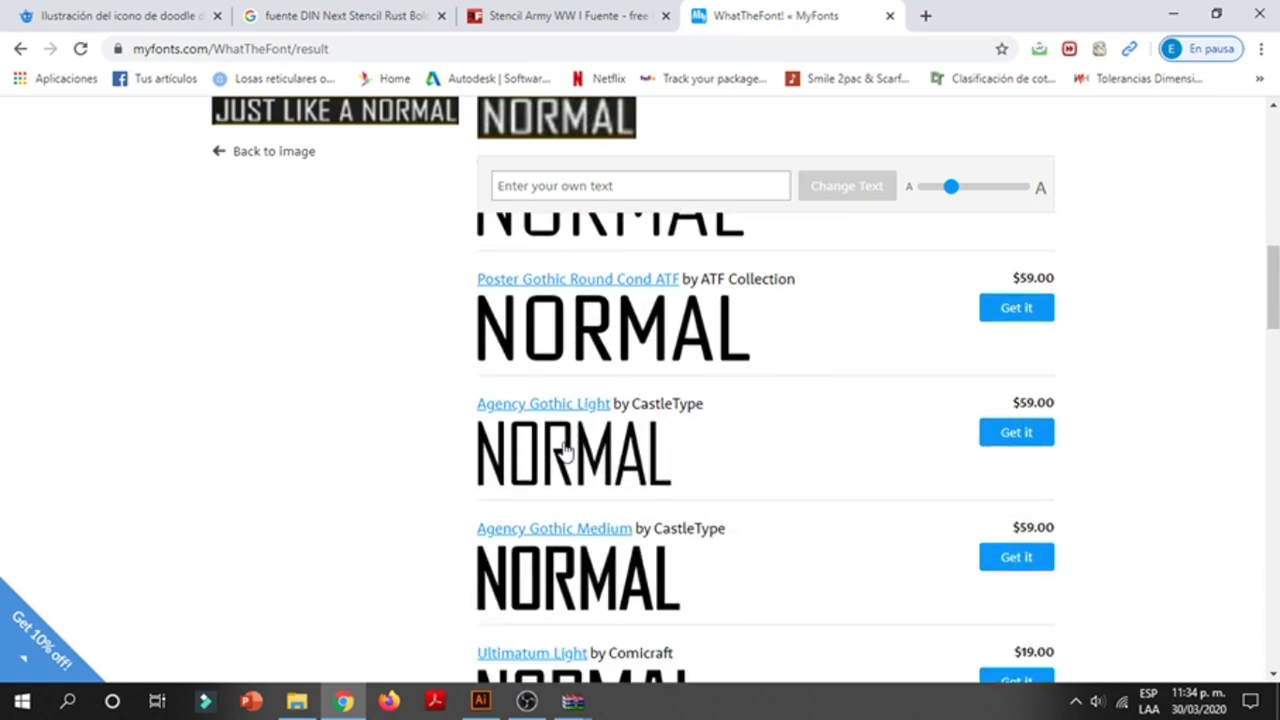
- Type a new 'JUST LIKE A NORMAL' line near the bottom lettering and shift it slightly left
left_click(480, 700)
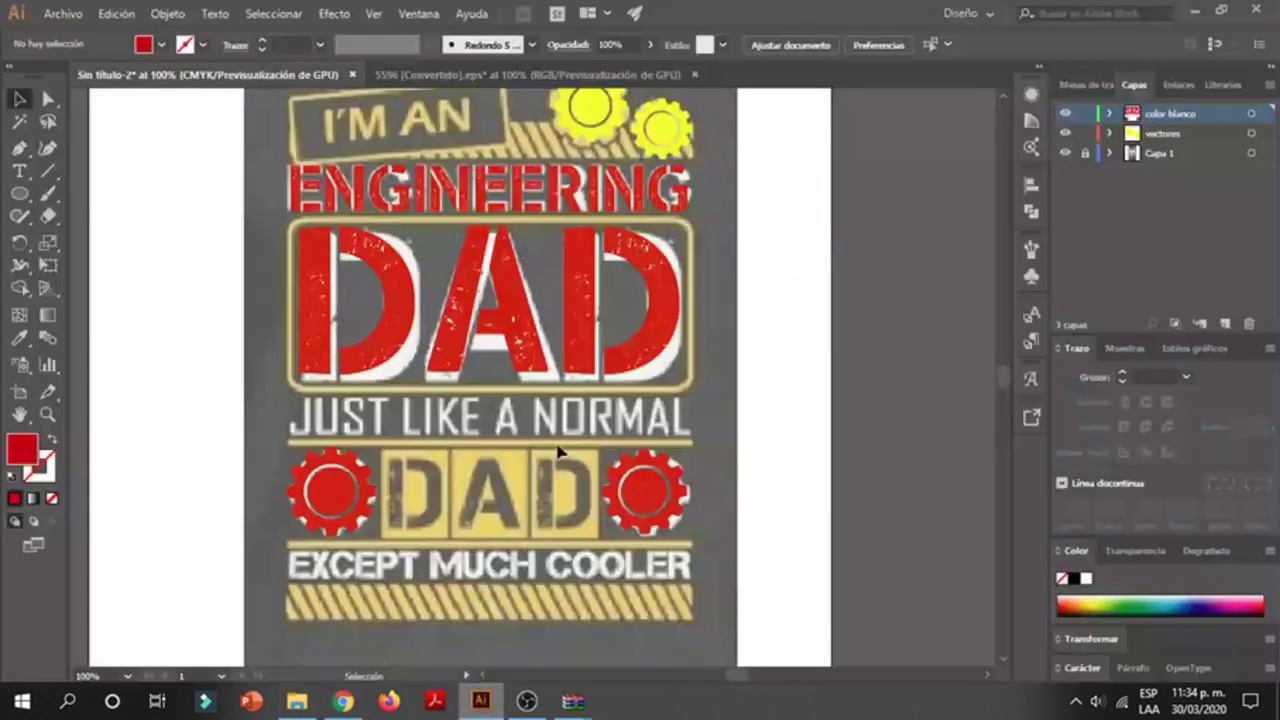
scroll(388, 322, "down", 1)
left_click(19, 171)
scroll(498, 565, "down", 2)
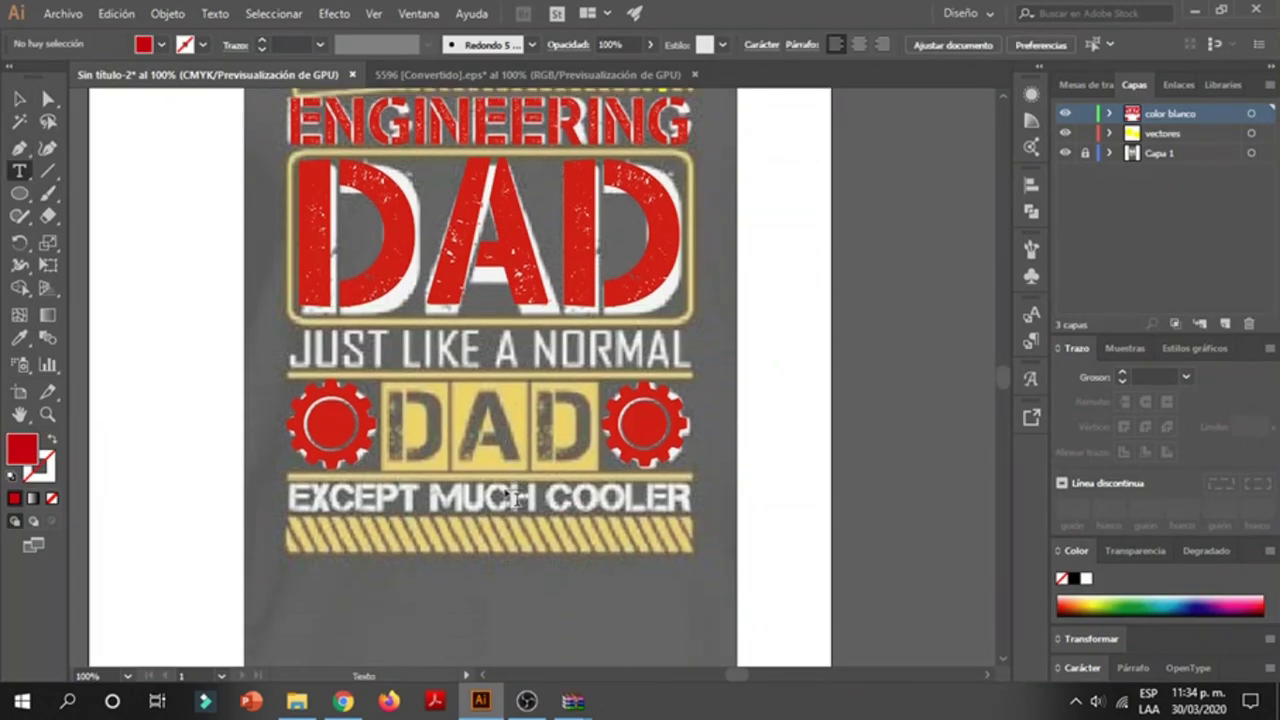
left_click(490, 549)
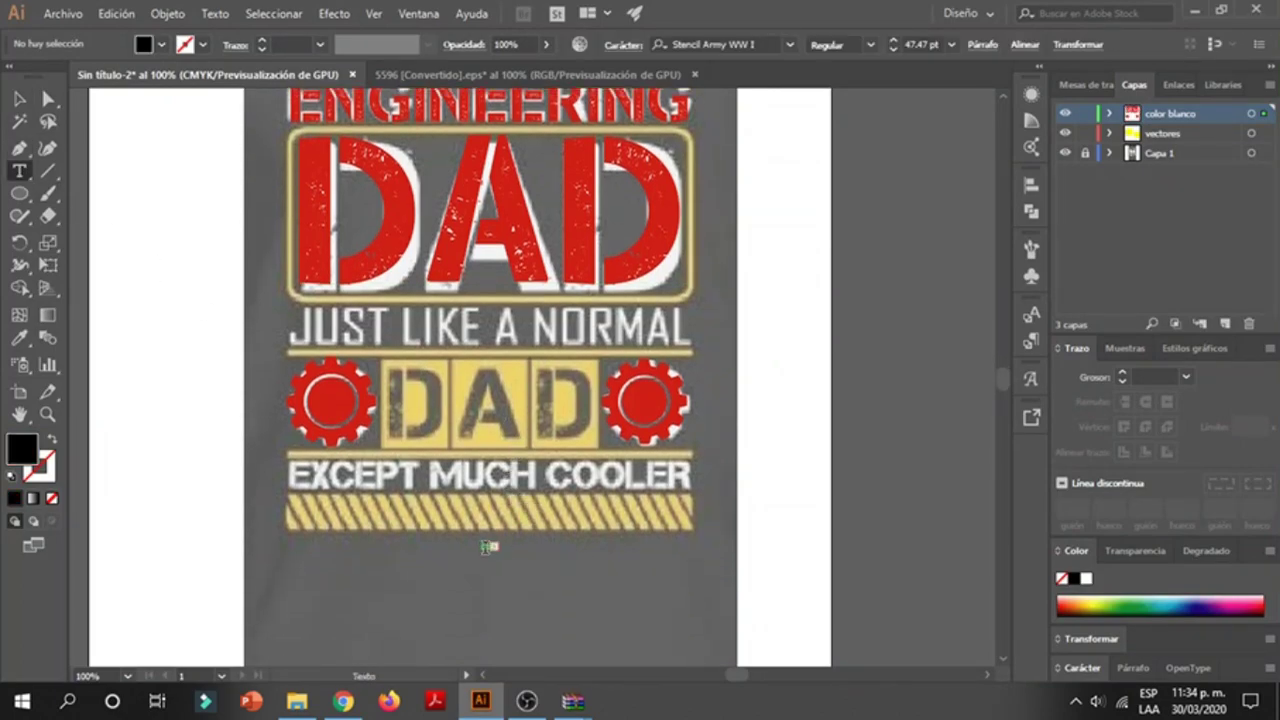
key("Escape")
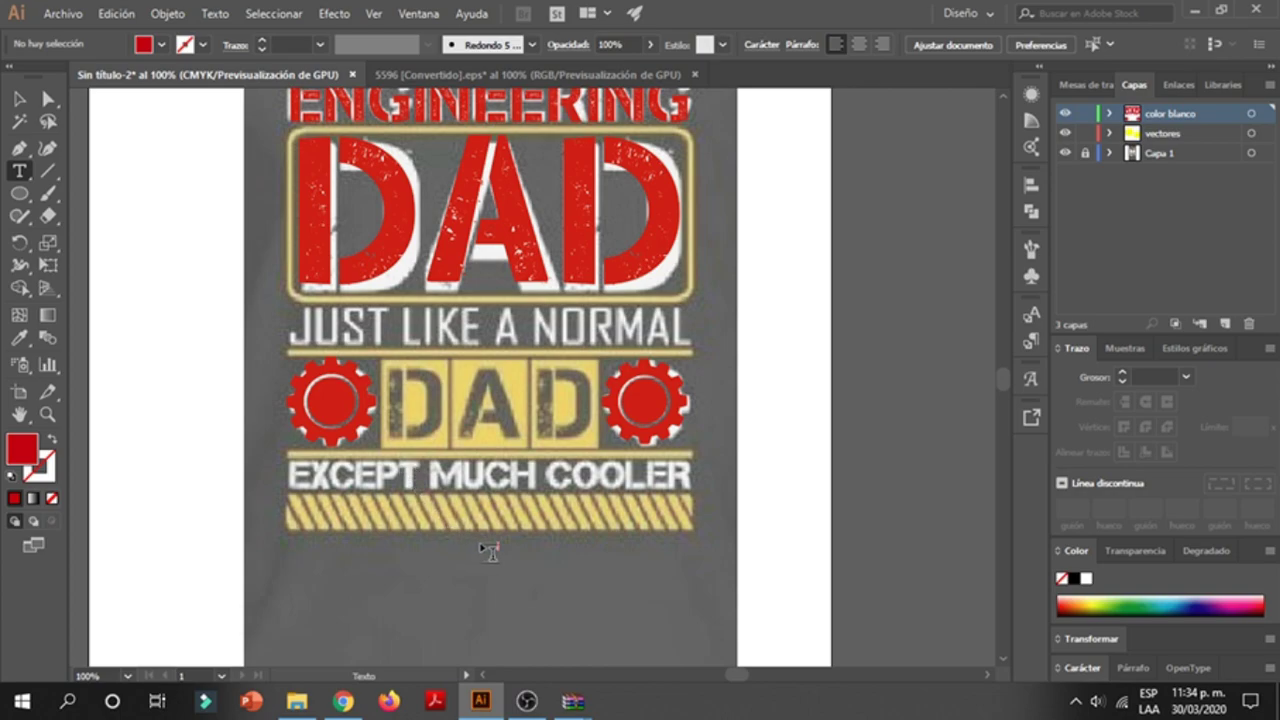
left_click(20, 96)
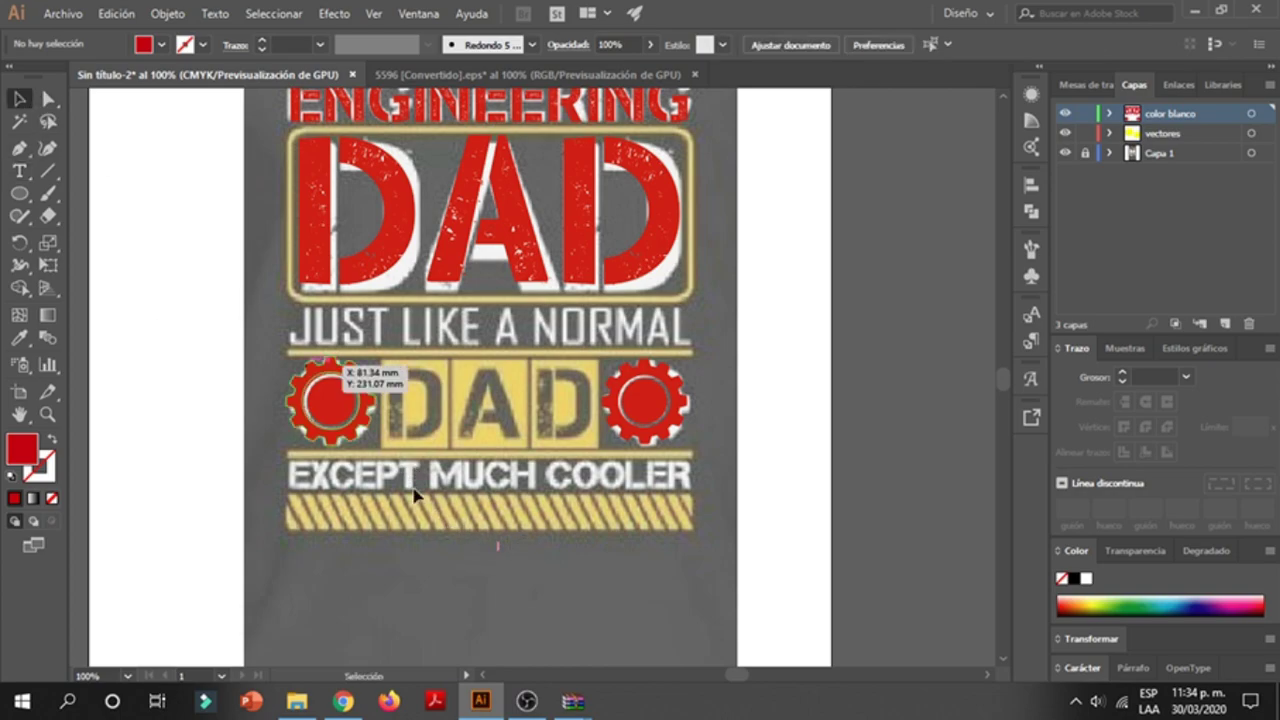
scroll(470, 524, "down", 1)
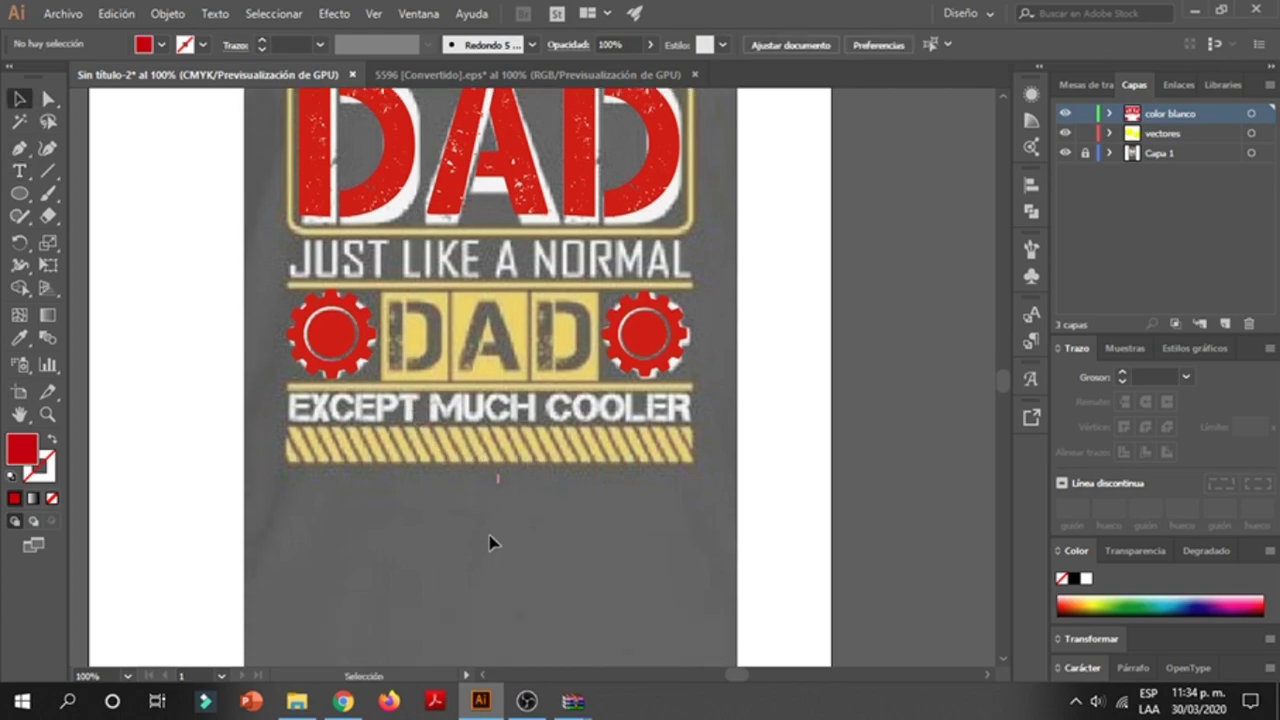
left_click(19, 171)
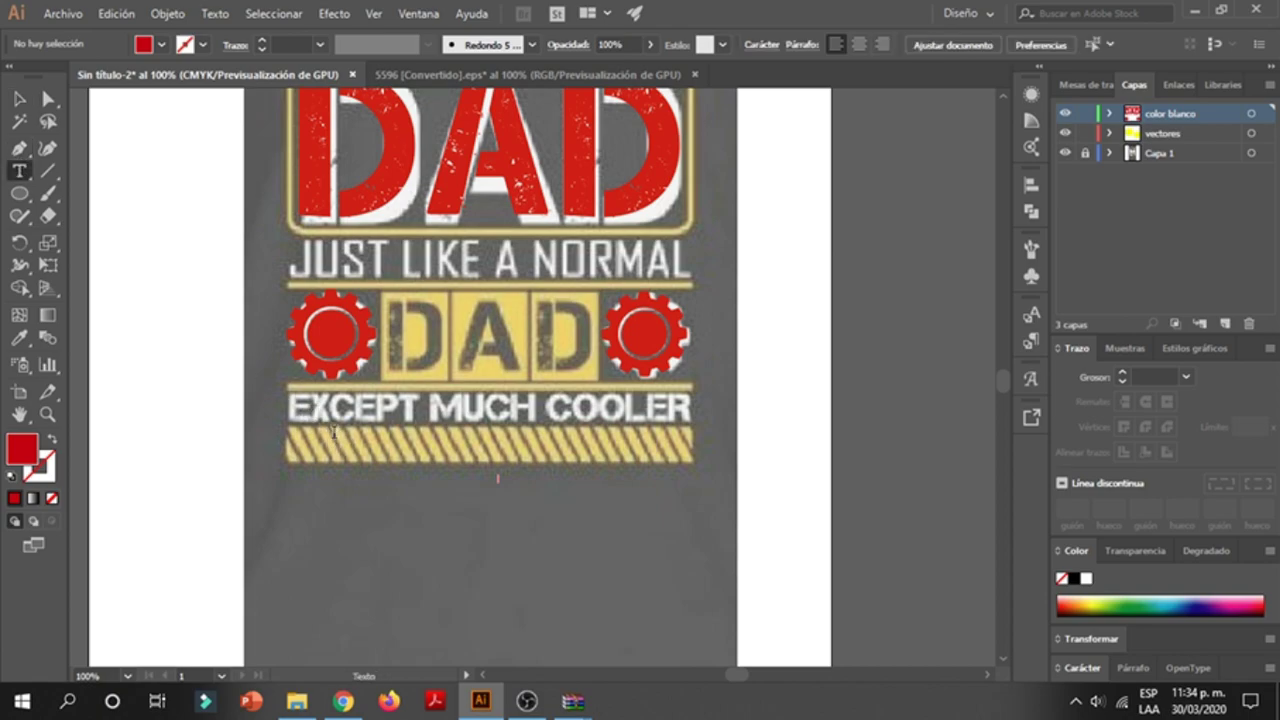
left_click(336, 433)
type("JUST")
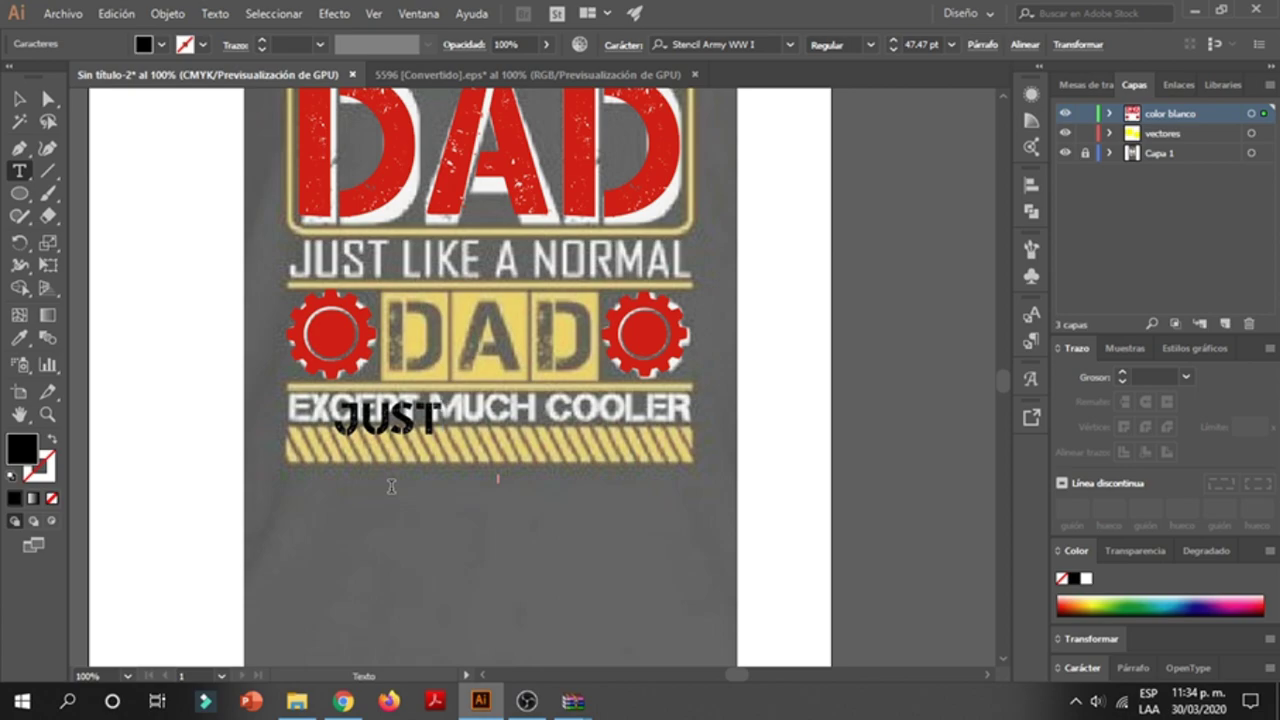
type(" LIKE A NO")
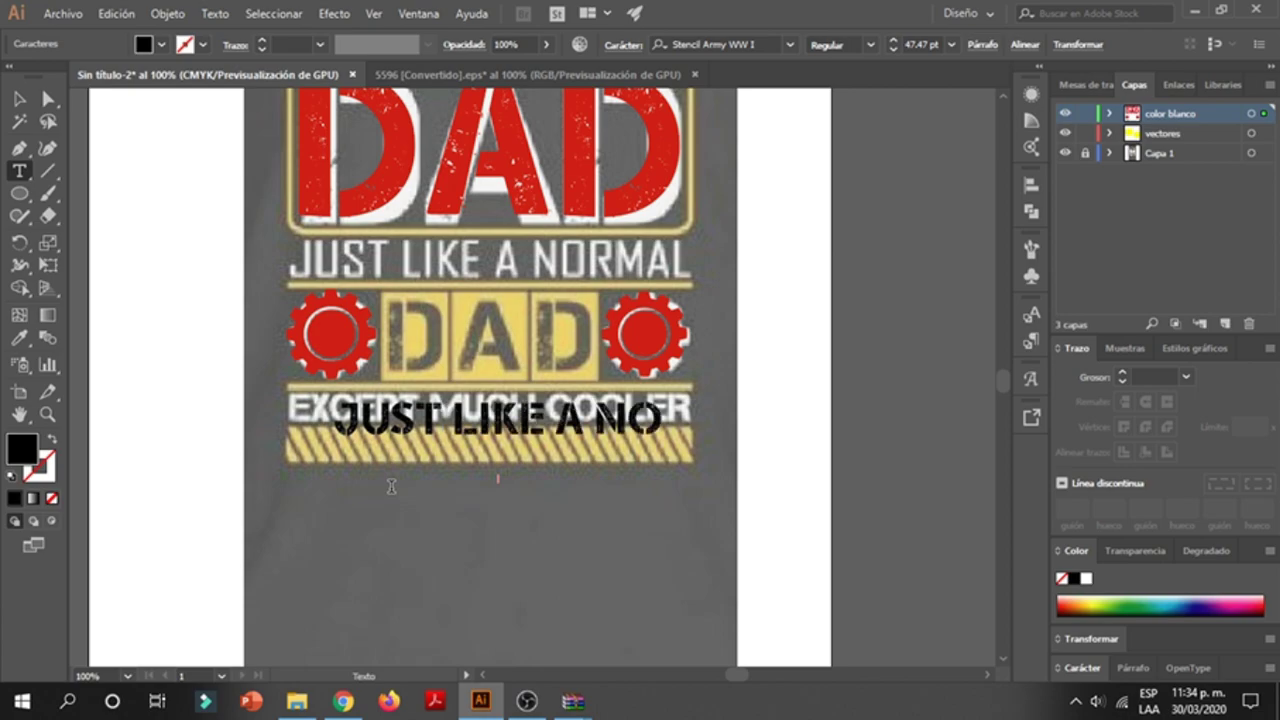
type("RMAL")
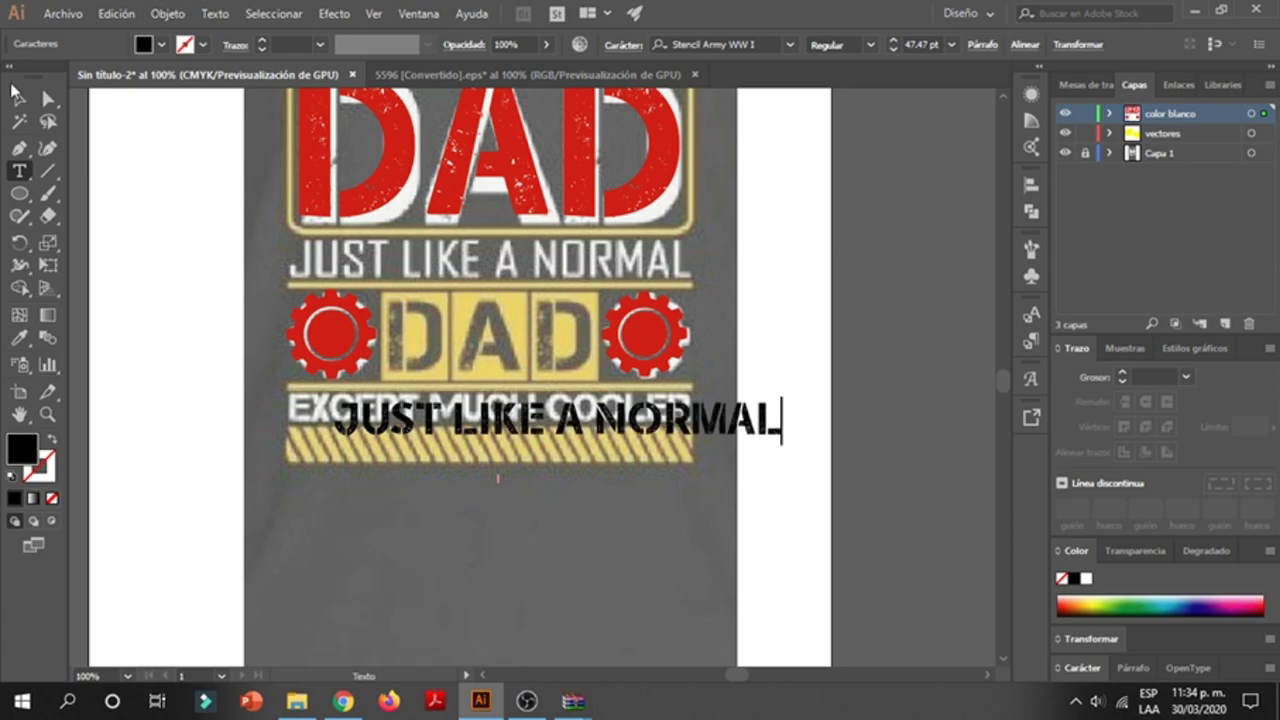
left_click(19, 98)
left_click_drag(548, 423, 454, 430)
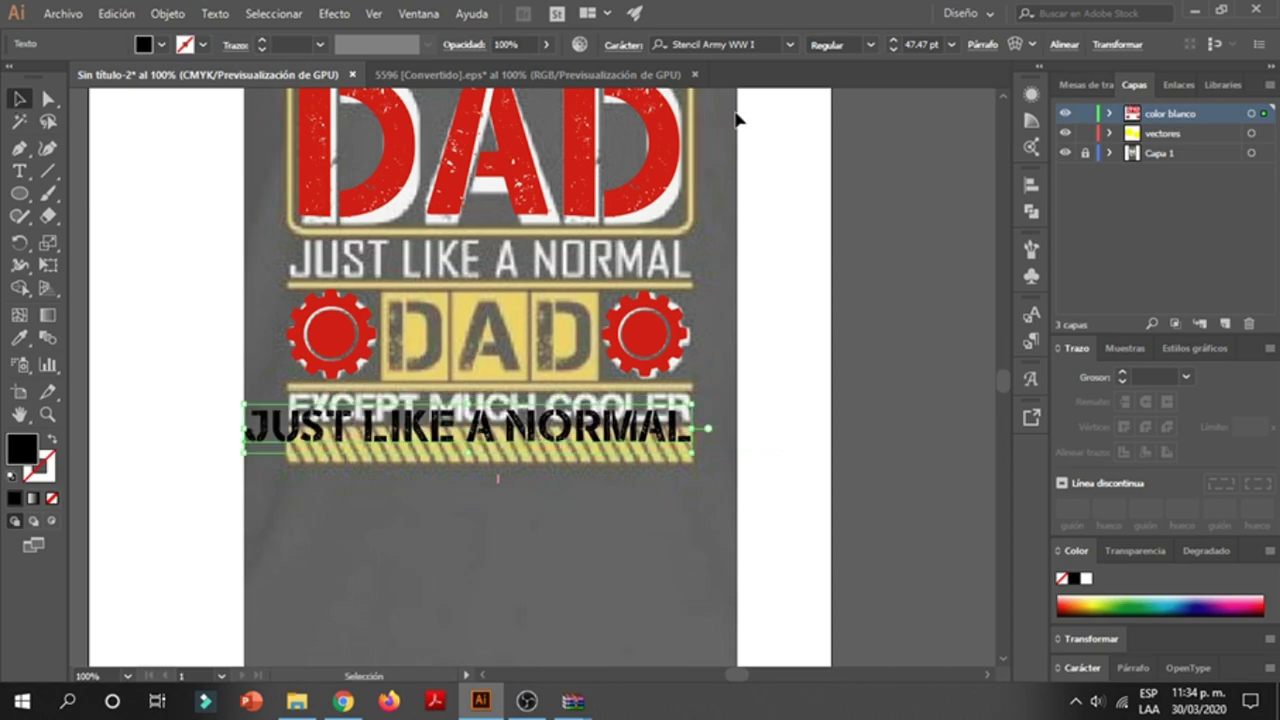
- Make the new JUST LIKE A NORMAL text red
key("i")
left_click(384, 196)
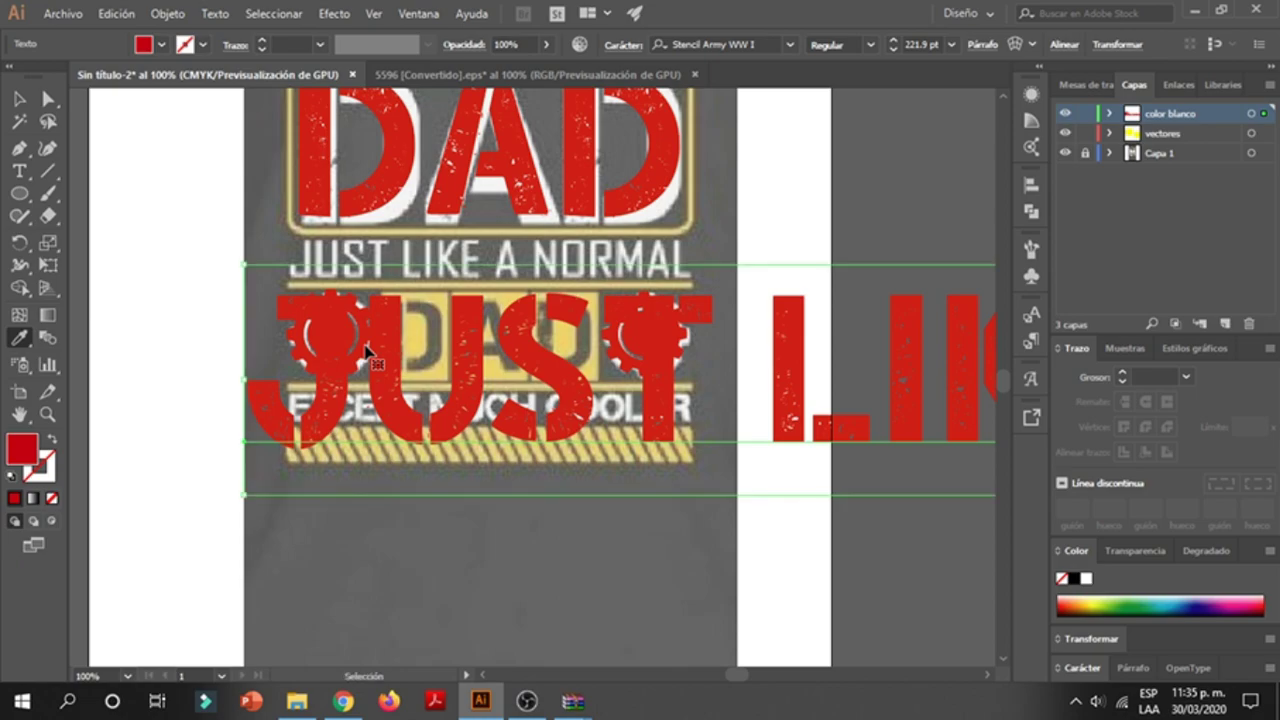
key("ctrl+z")
left_click(160, 44)
left_click(143, 77)
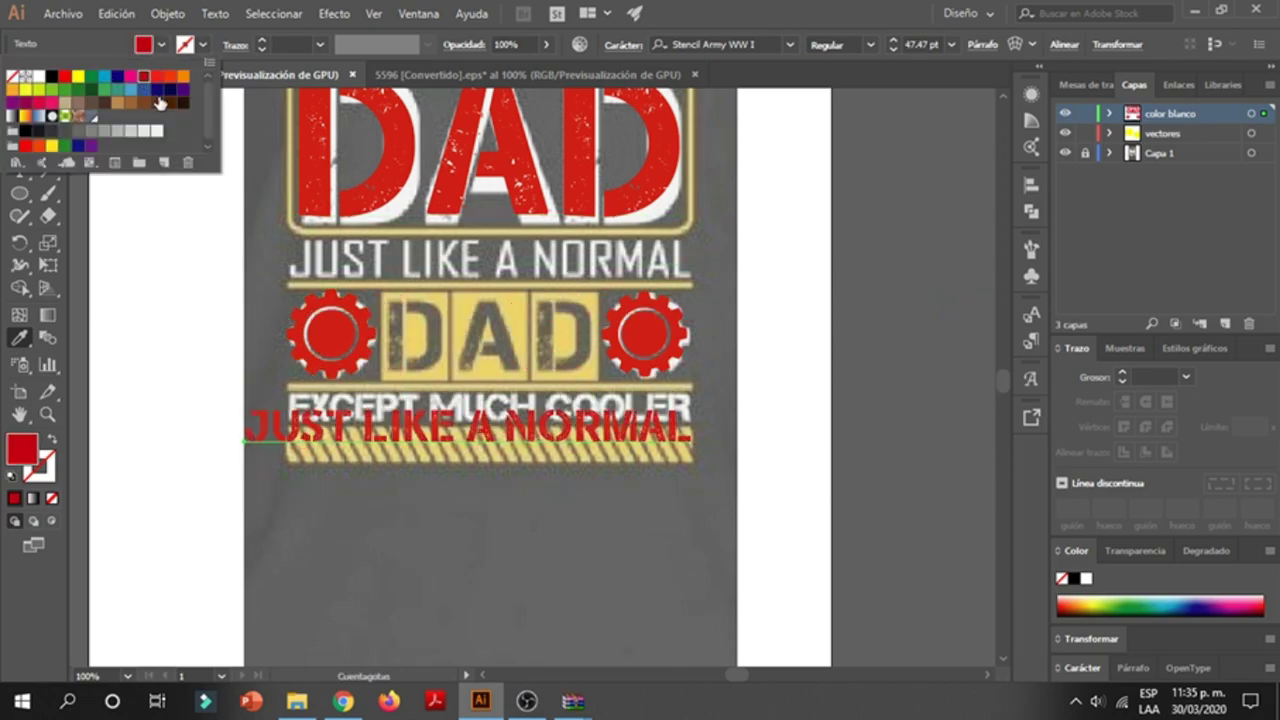
key("v")
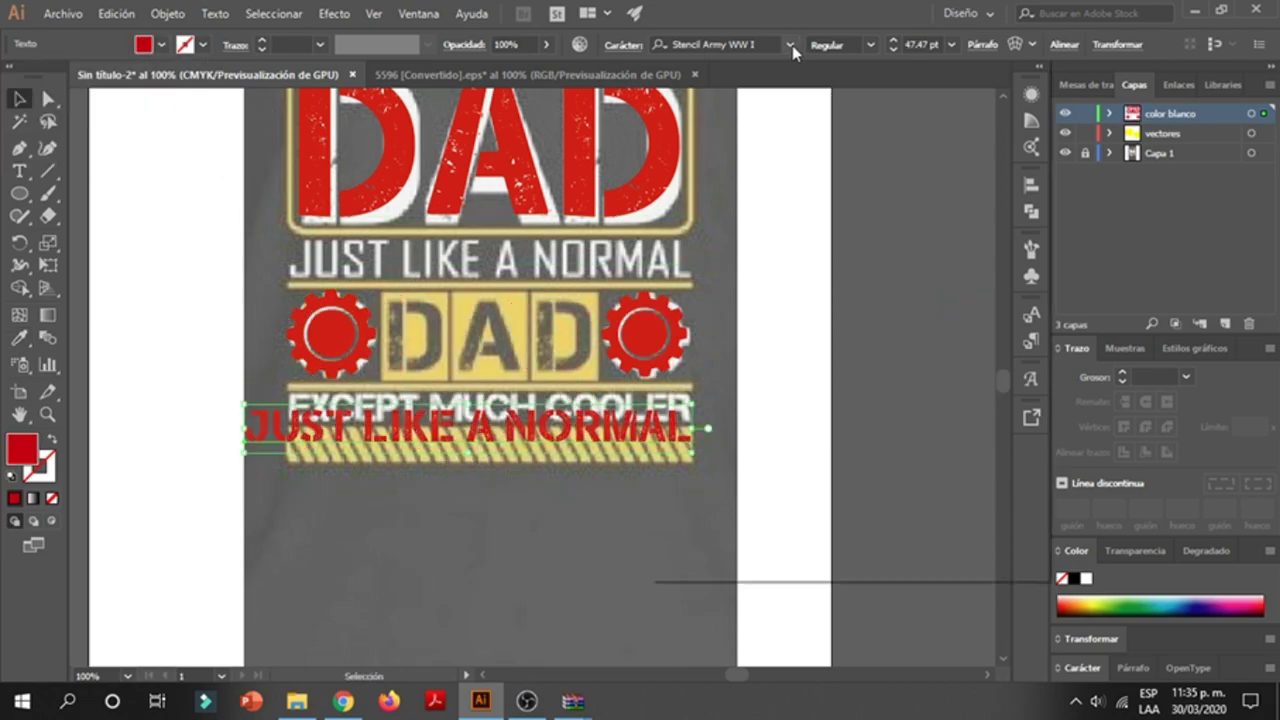
- Apply the Ailerons font and resize the red text to match the white line
left_click(790, 44)
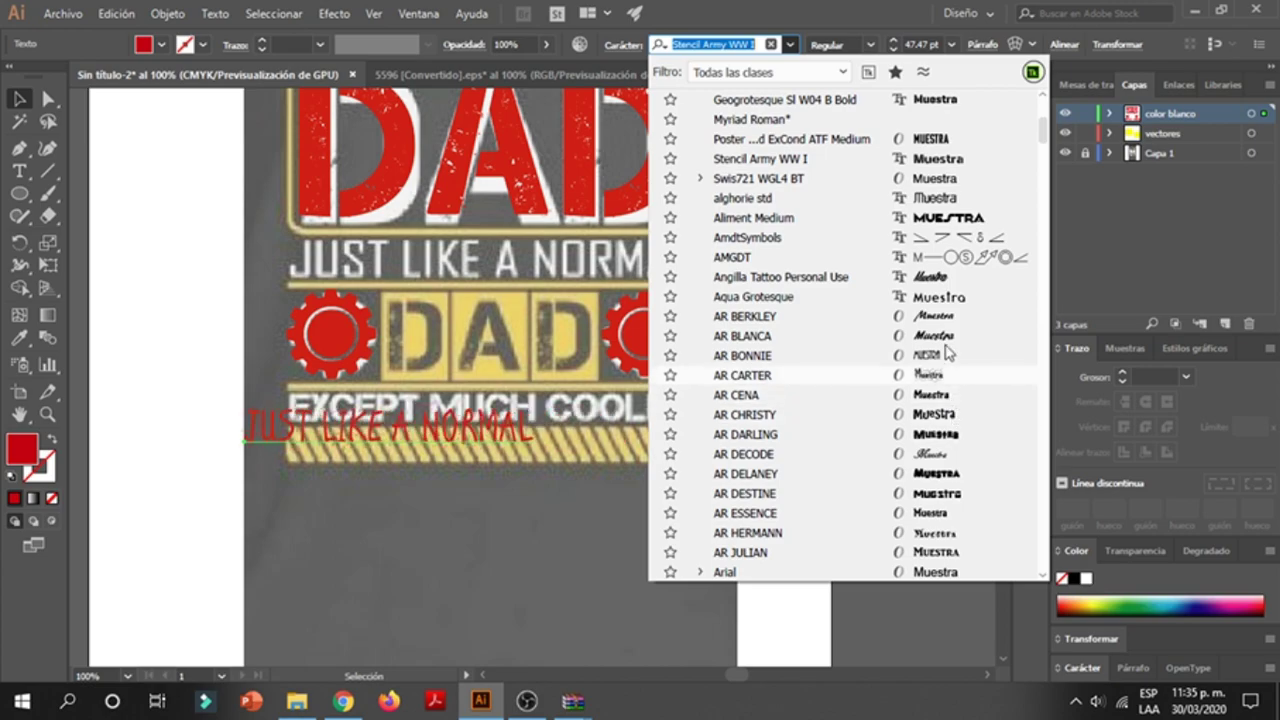
scroll(945, 195, "up", 2)
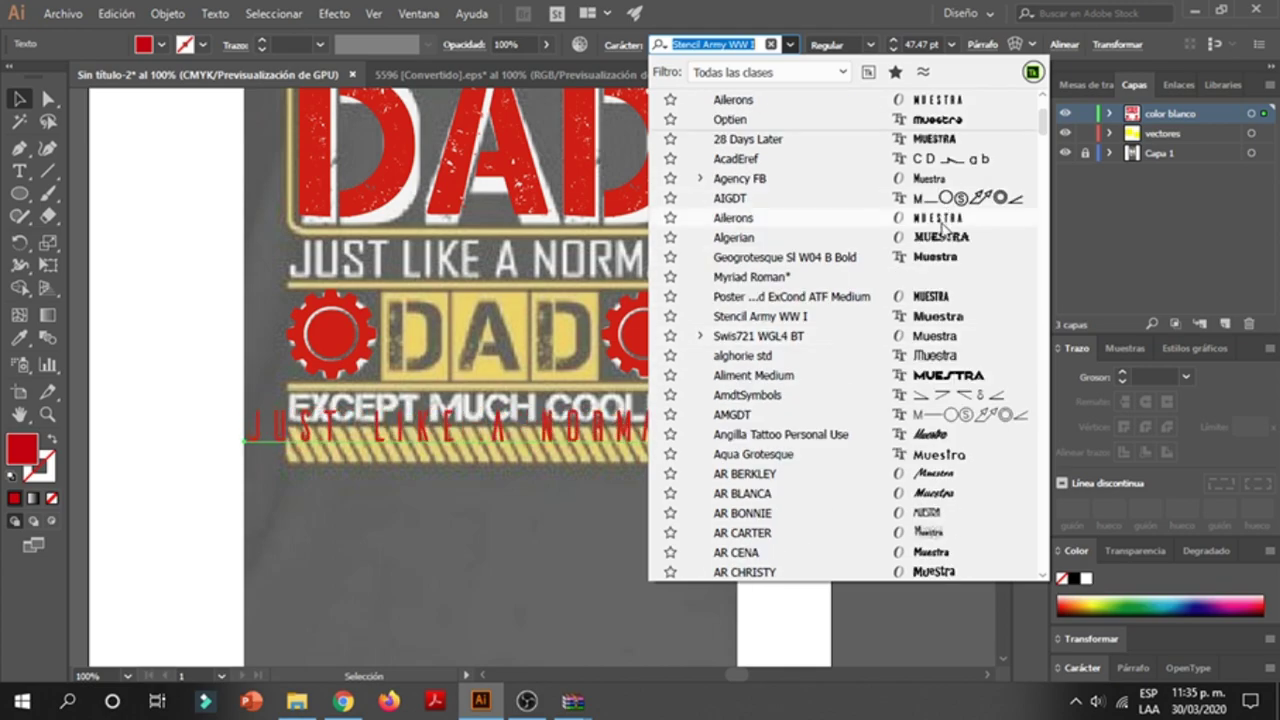
left_click(941, 224)
left_click_drag(586, 443, 627, 280)
key("ctrl+plus")
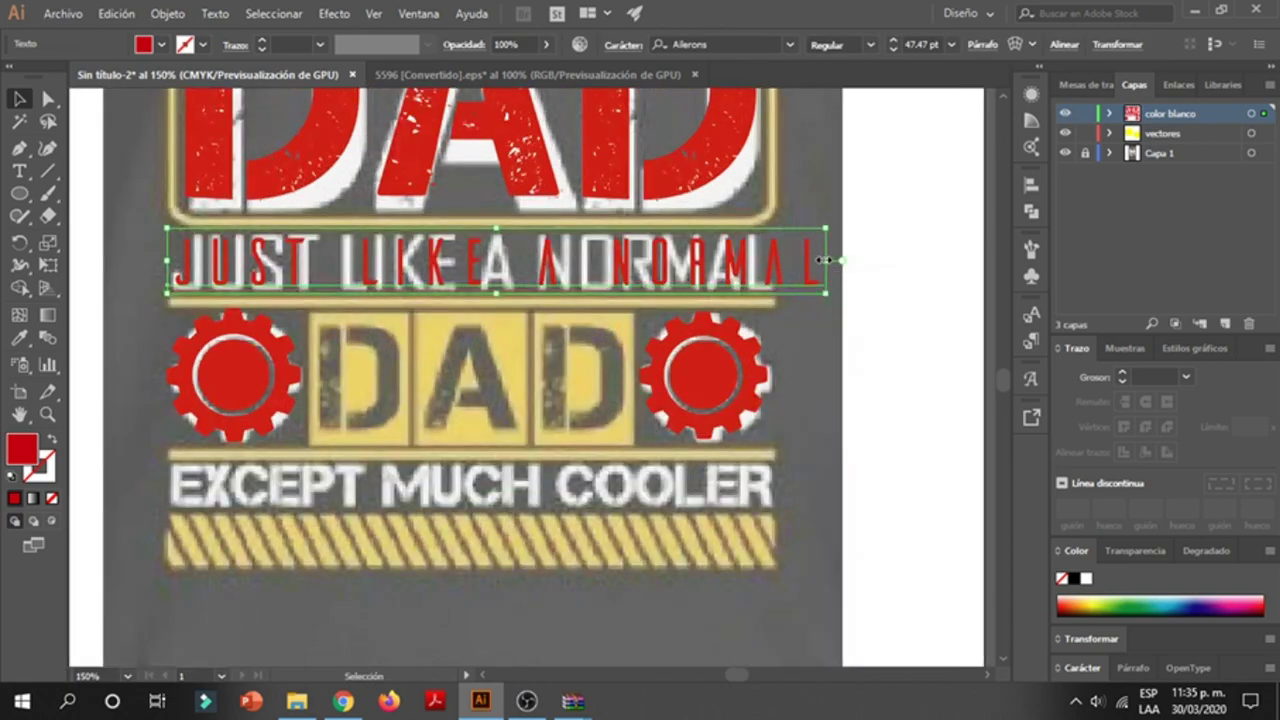
left_click_drag(824, 260, 767, 260)
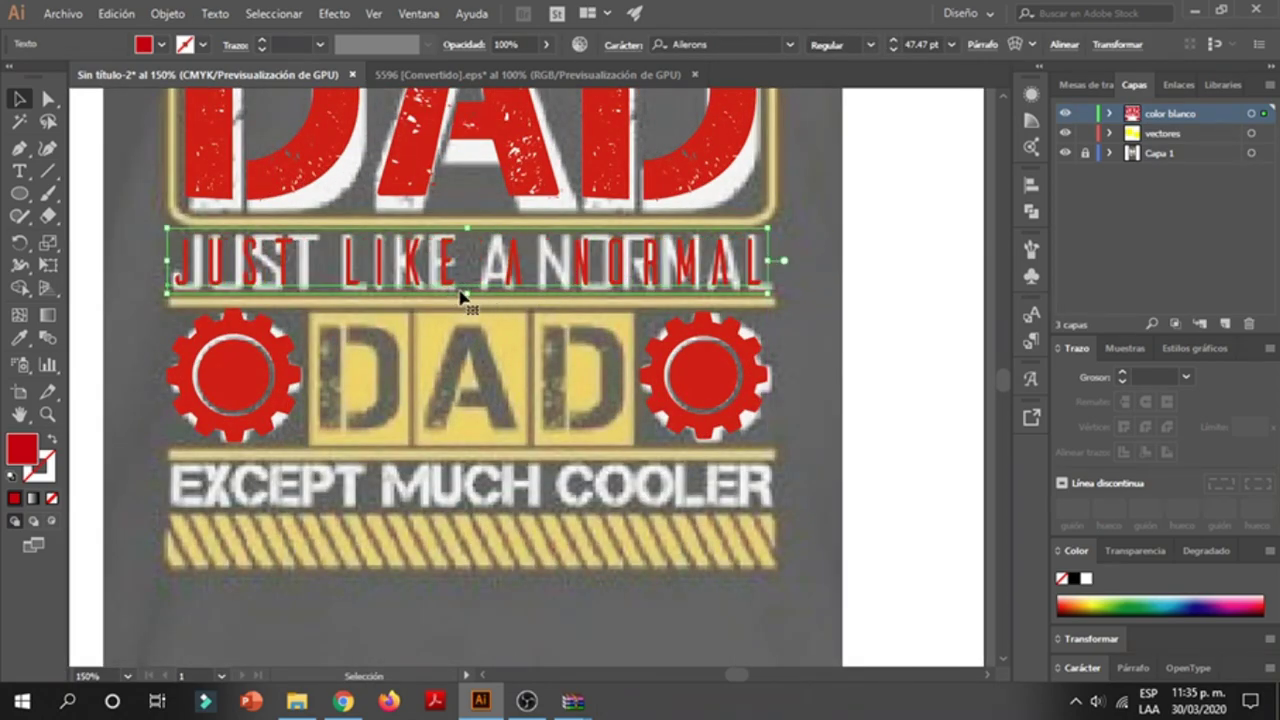
left_click_drag(462, 296, 466, 220)
- Alt-drag a copy of the red JUST LIKE A NORMAL text down over EXCEPT MUCH COOLER
scroll(518, 355, "down", 1, "alt")
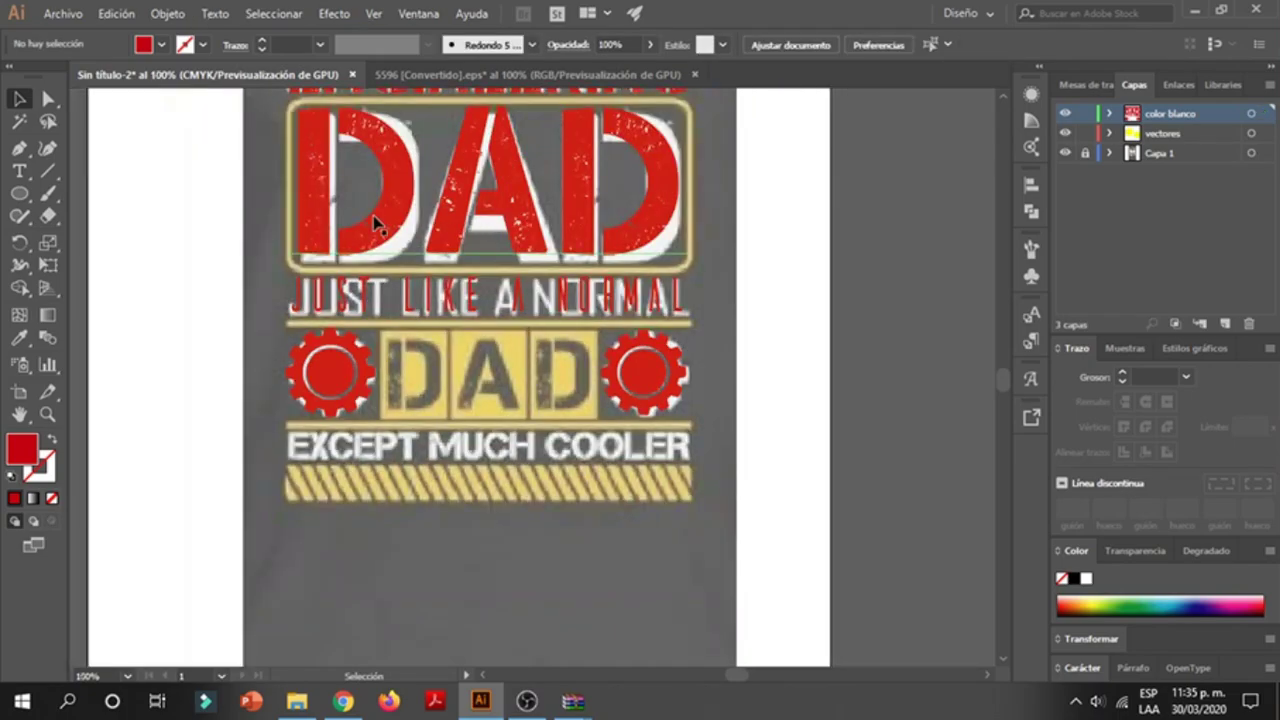
scroll(371, 223, "up", 2)
scroll(343, 347, "up", 1, "alt")
scroll(543, 376, "down", 2, "alt")
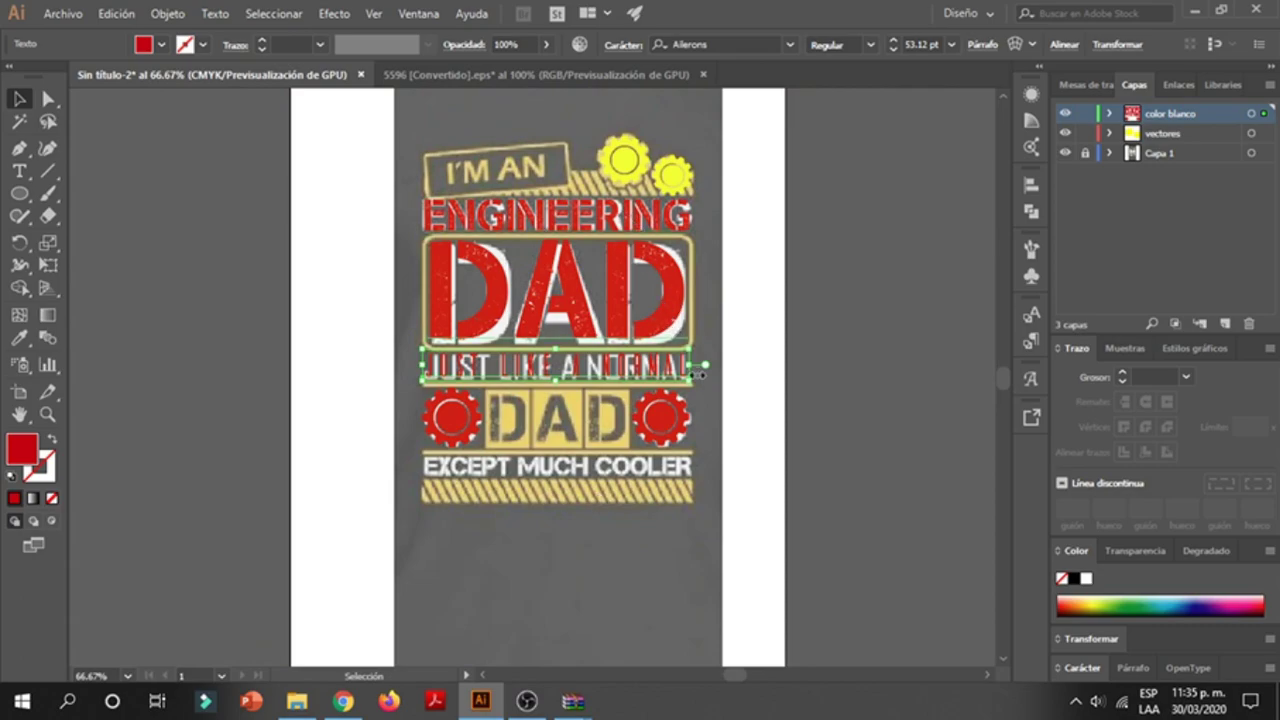
scroll(597, 263, "up", 1, "alt")
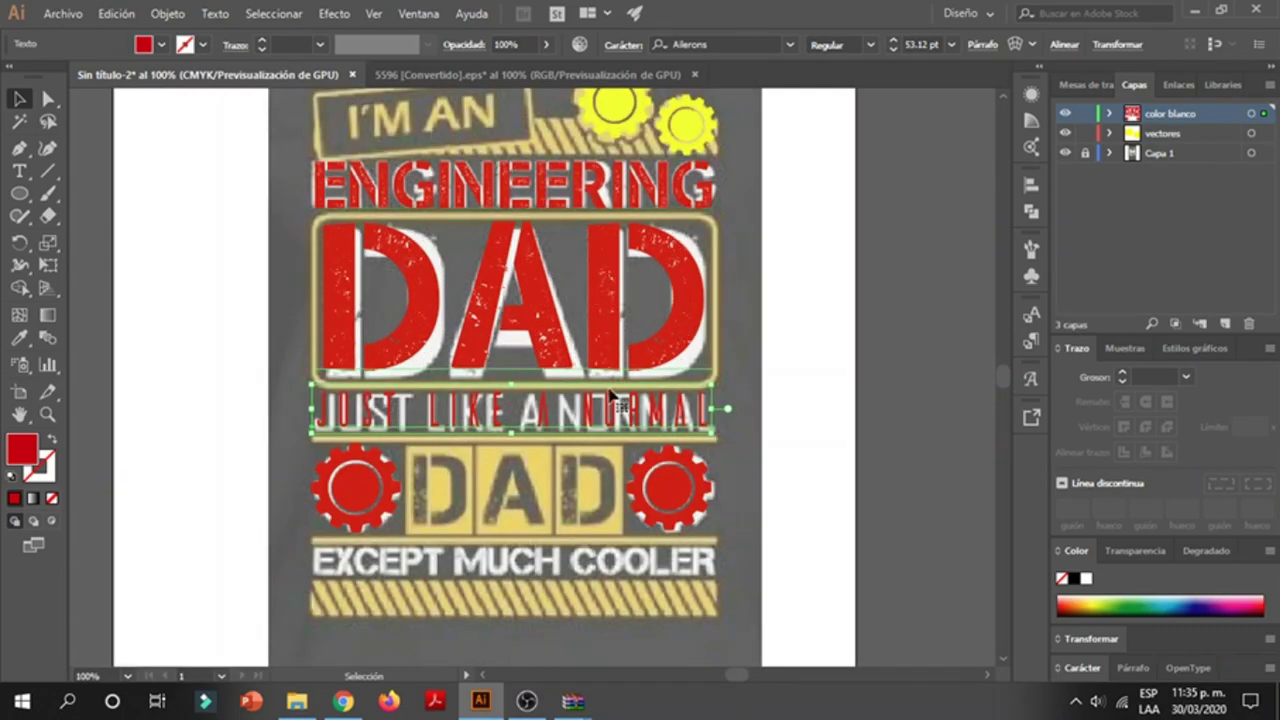
left_click(770, 366)
left_click(632, 430)
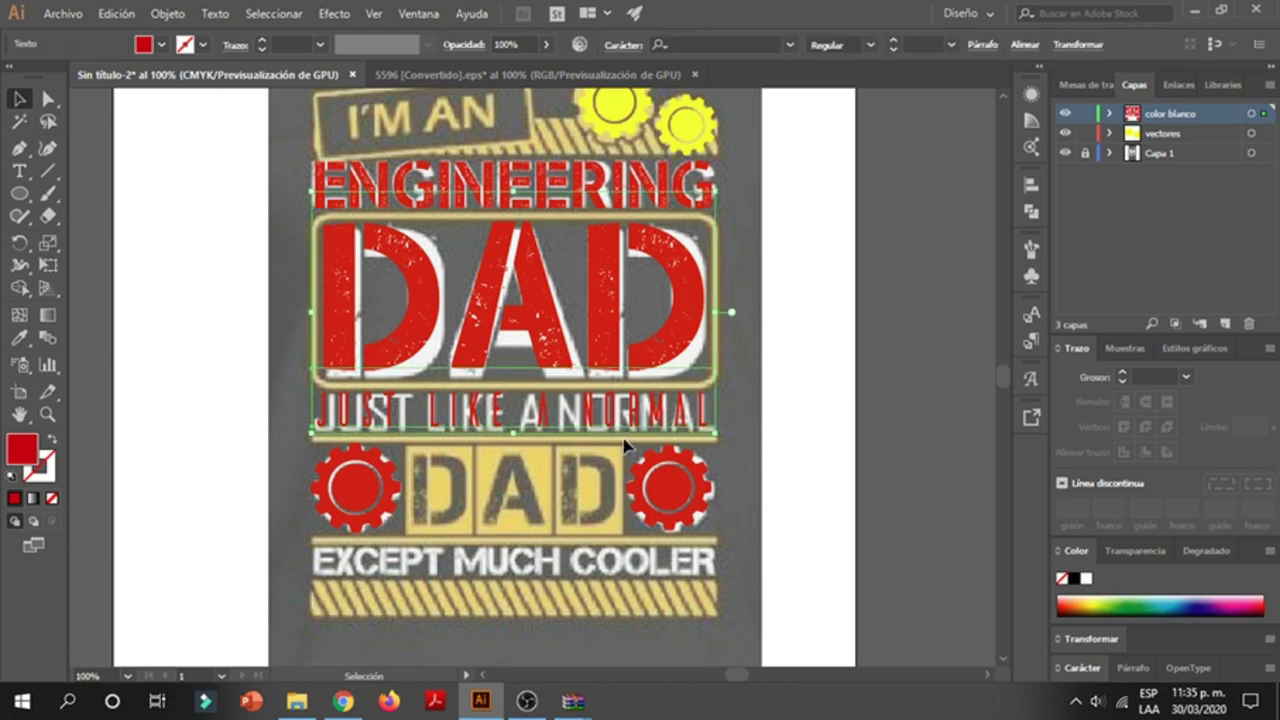
left_click(728, 537)
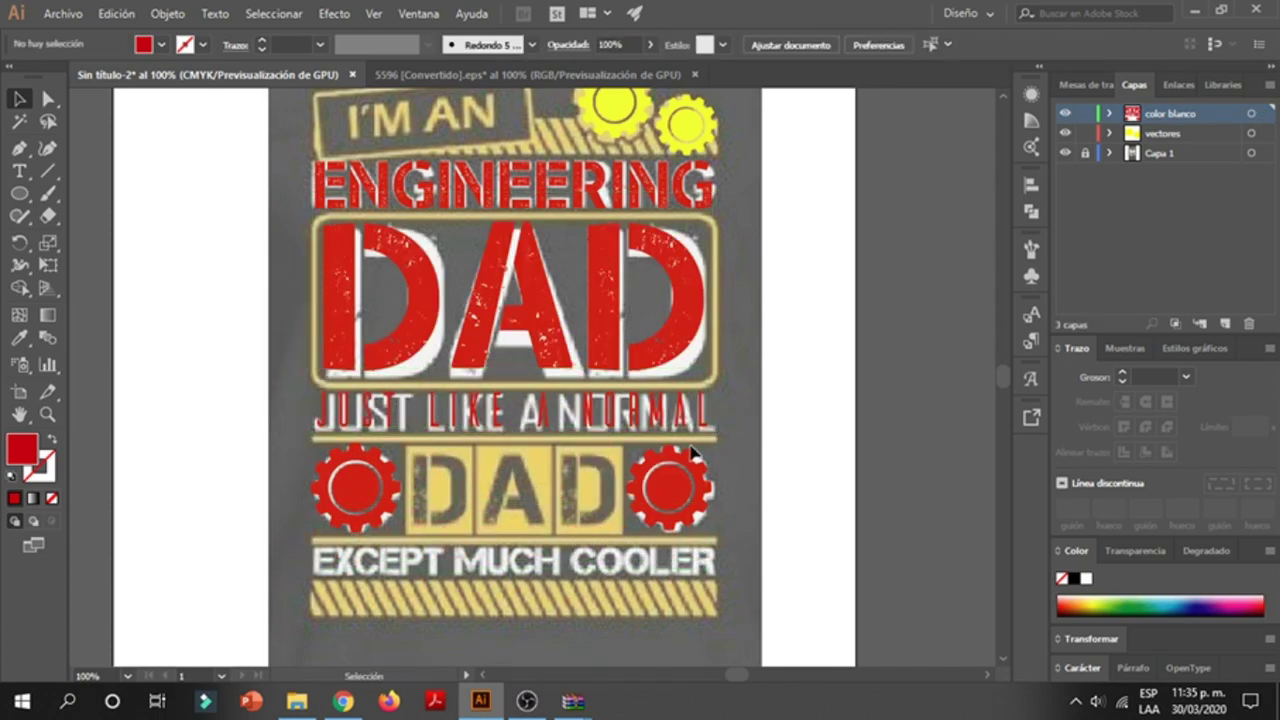
left_click(668, 432)
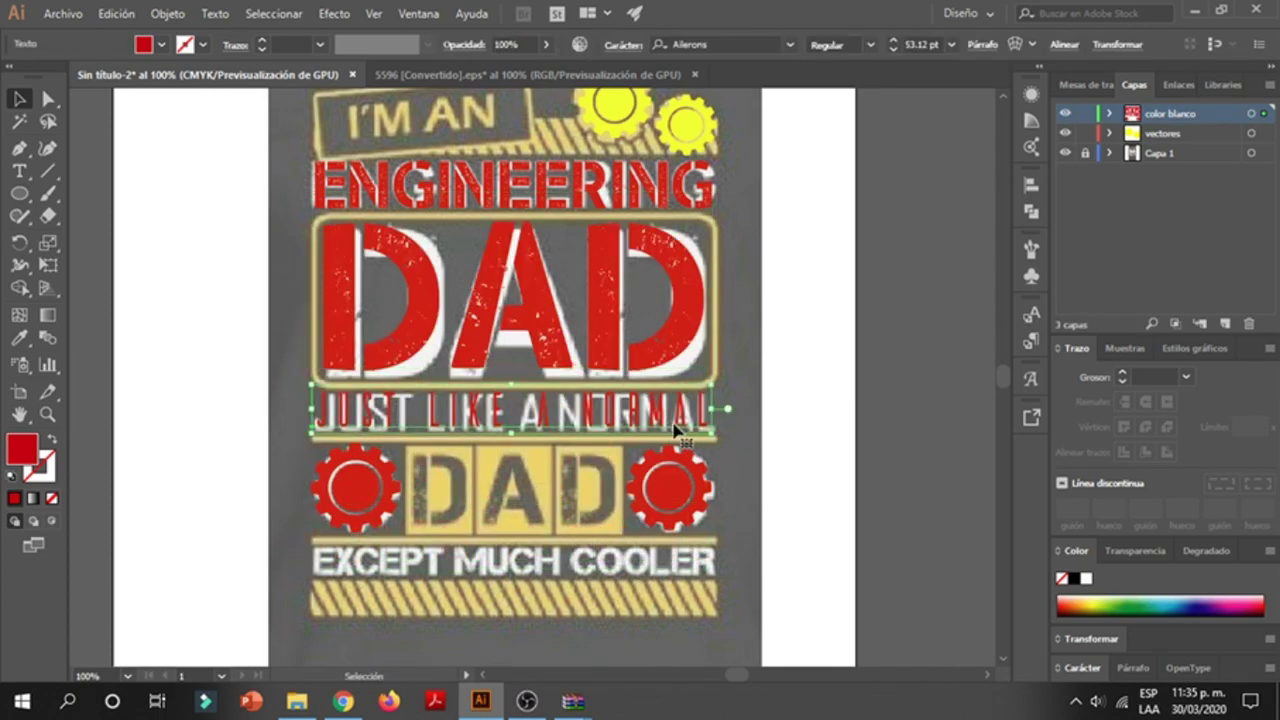
left_click_drag(636, 414, 635, 565)
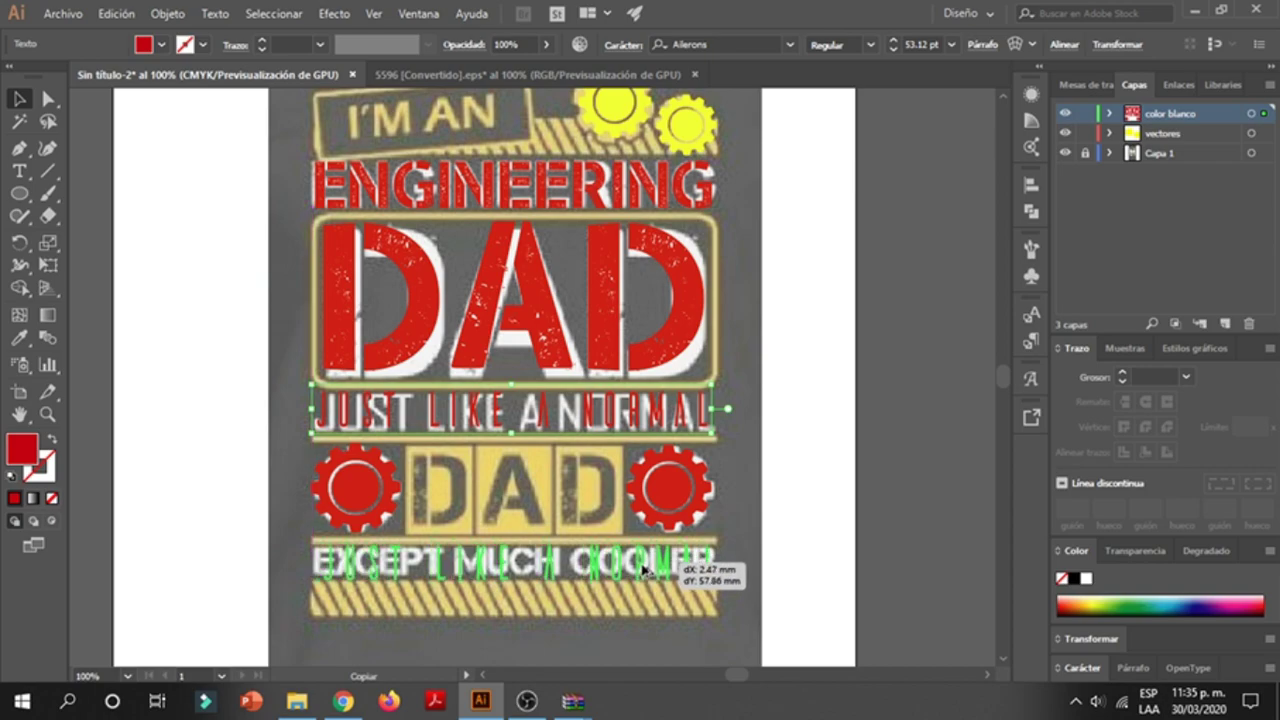
mouse_move(635, 565)
left_mouse_down()
mouse_move(645, 578)
mouse_move(596, 333)
mouse_move(608, 573)
left_mouse_up()
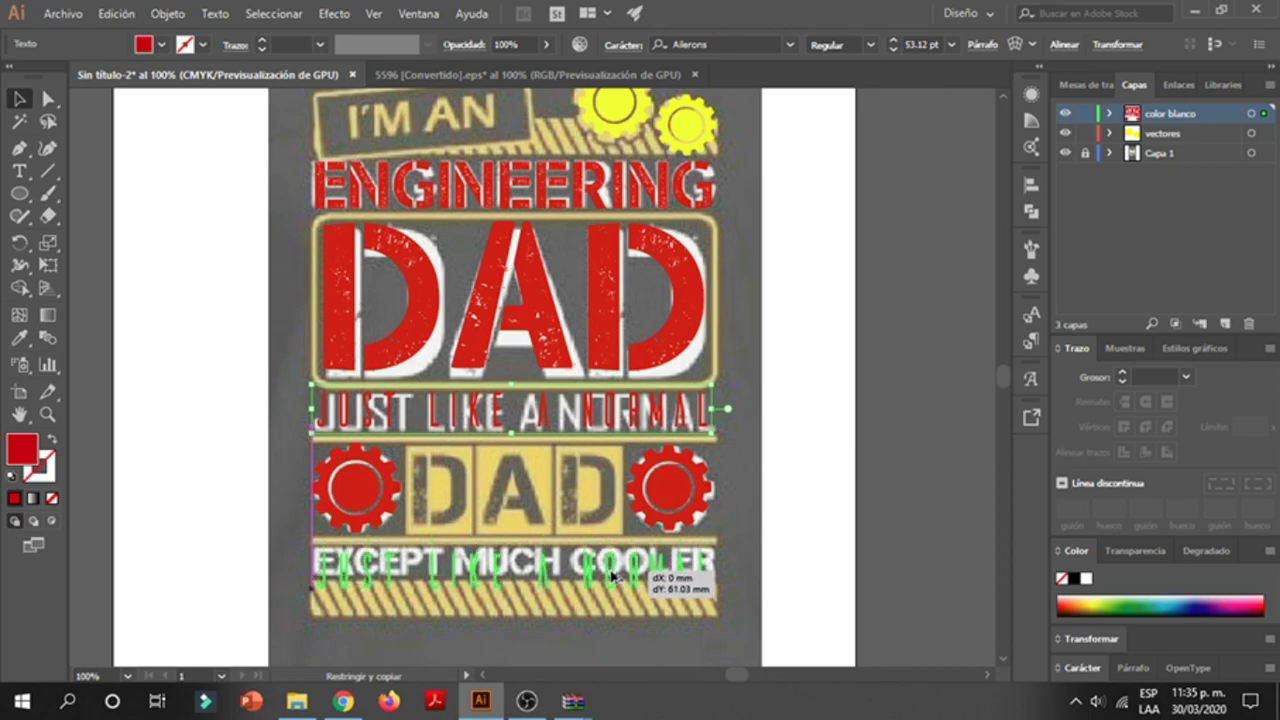
mouse_move(608, 573)
left_mouse_down()
mouse_move(568, 484)
mouse_move(651, 486)
mouse_move(686, 503)
mouse_move(646, 434)
mouse_move(320, 580)
mouse_move(251, 400)
mouse_move(287, 414)
mouse_move(620, 370)
mouse_move(635, 566)
left_mouse_up()
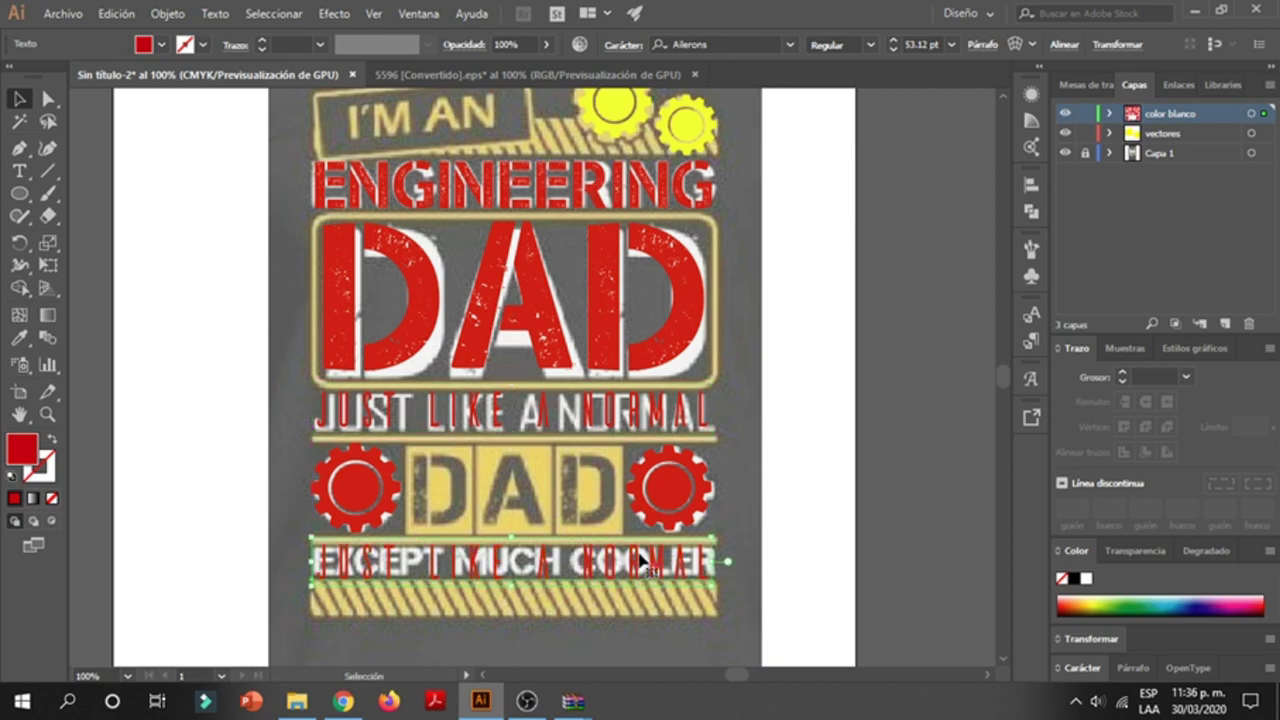
- Retype the copied red text so it reads EXCEPT MUCH COOLER
scroll(635, 566, "down", 2)
key("ctrl+plus")
left_click(680, 575)
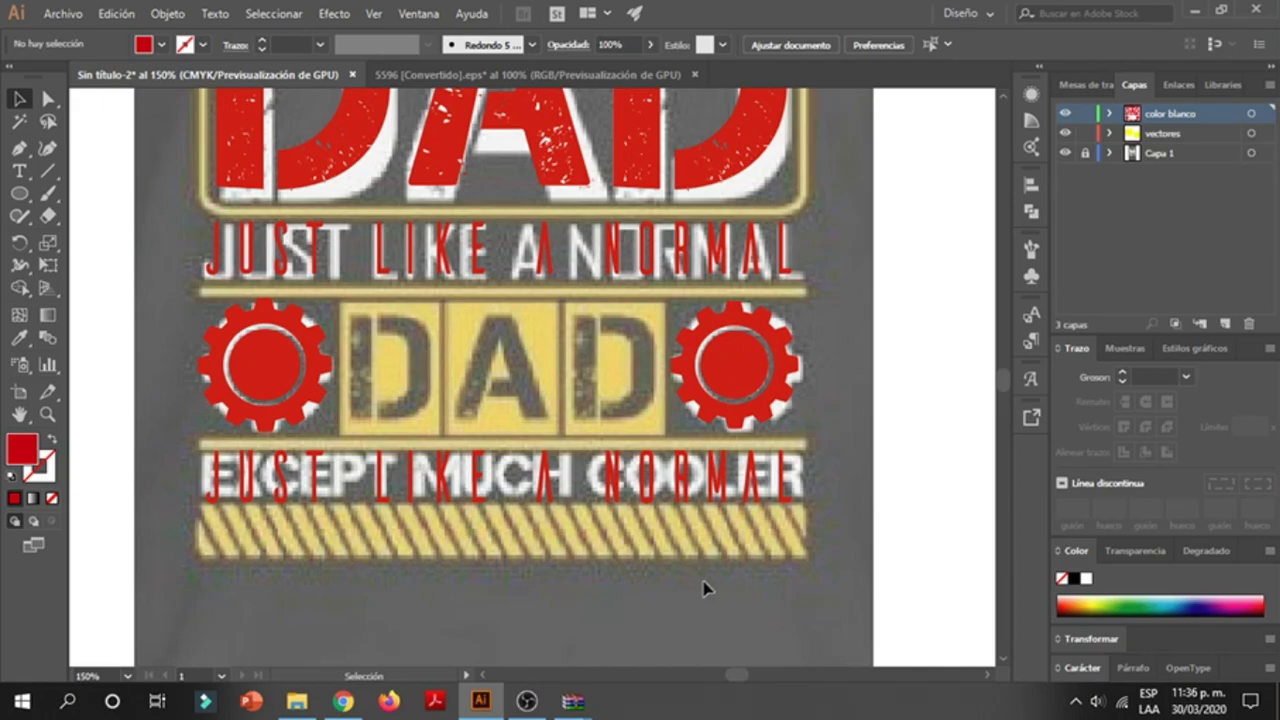
left_click(587, 475)
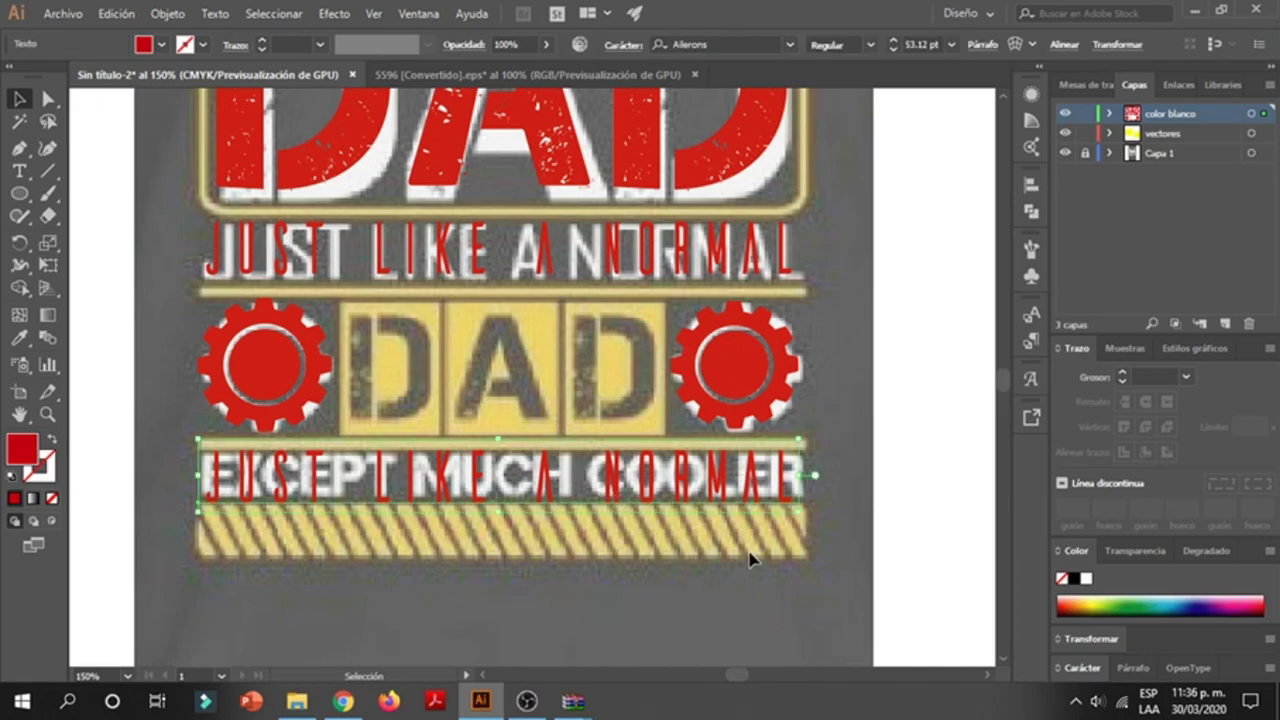
double_click(630, 495)
key("ctrl+a")
key("Escape")
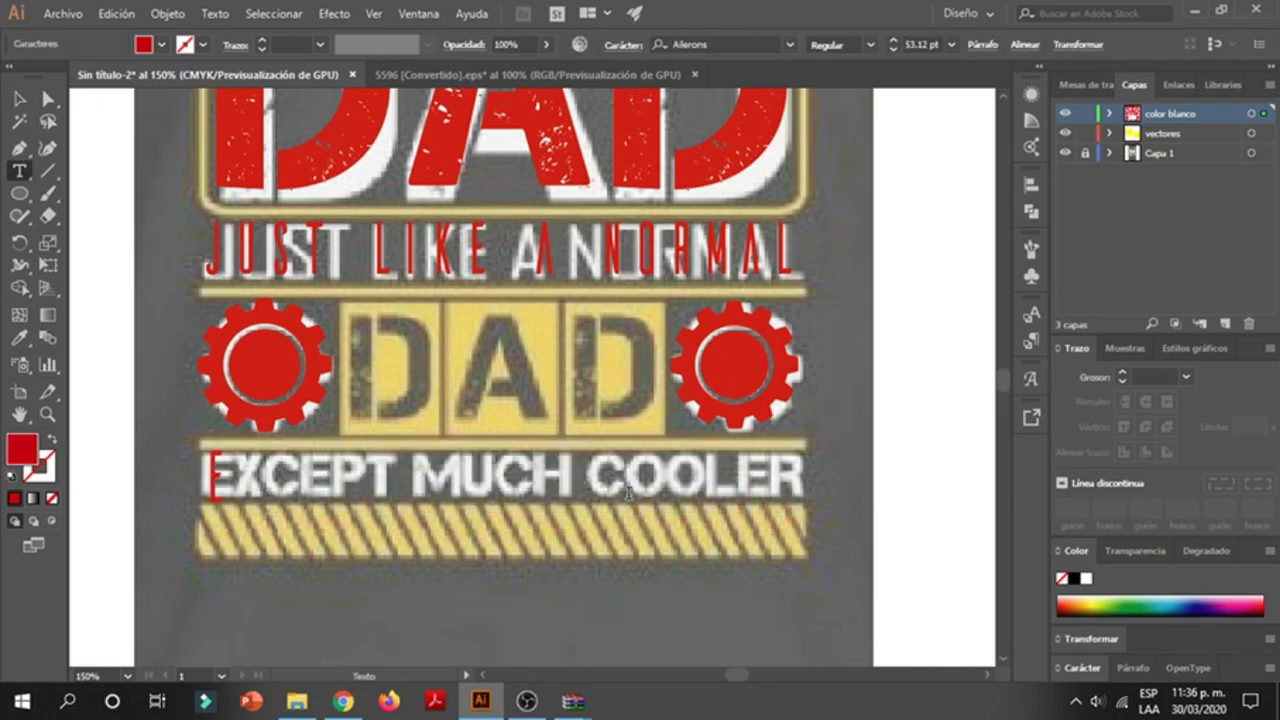
type("EXCEPT")
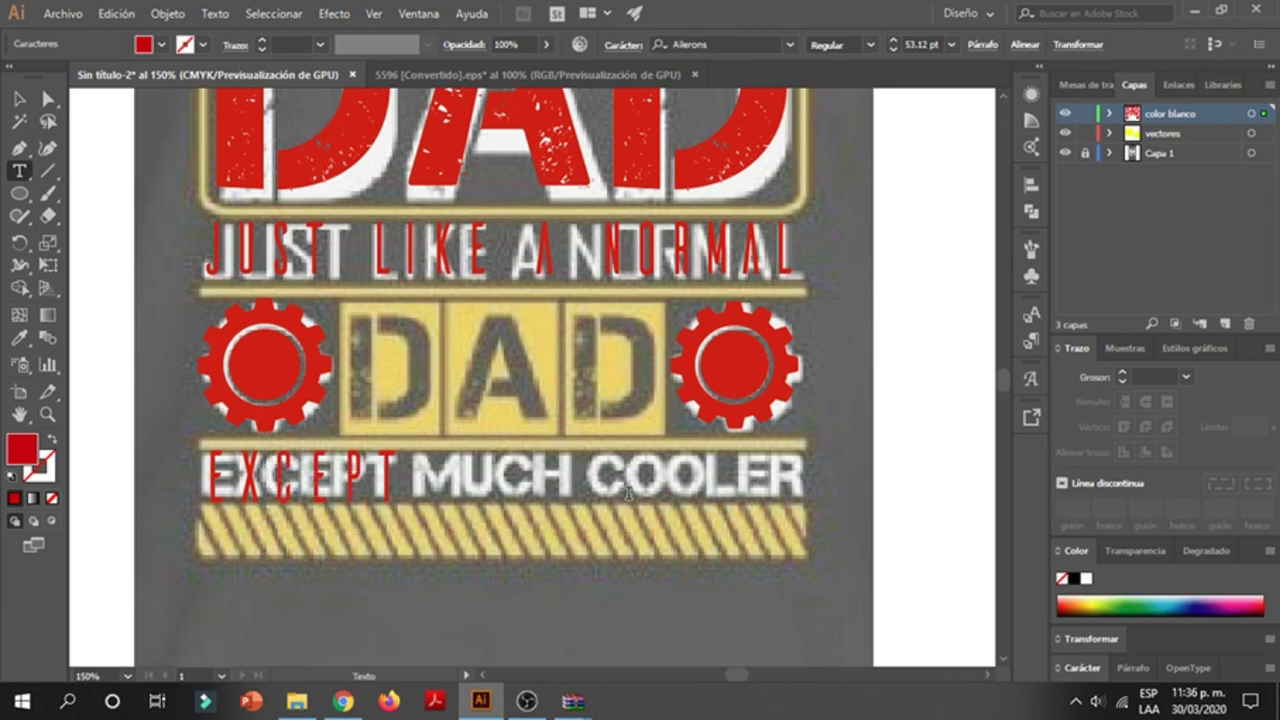
type(" MUCH")
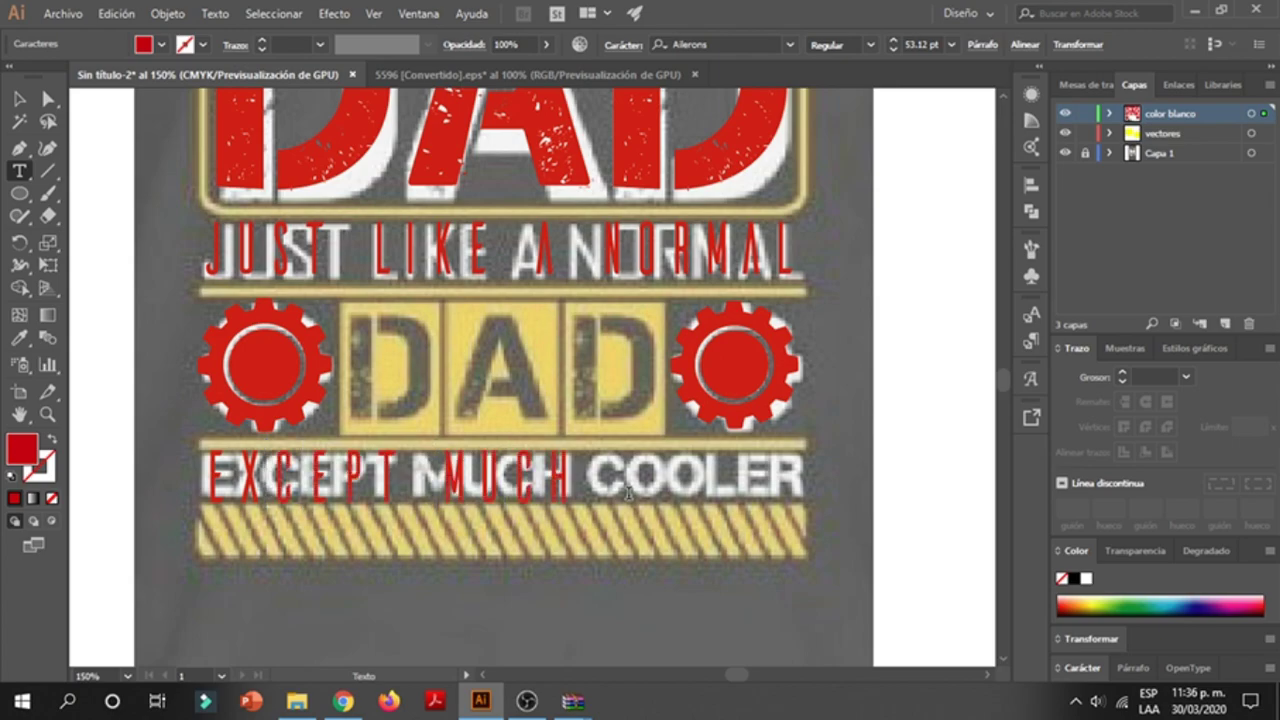
type(" COOLE")
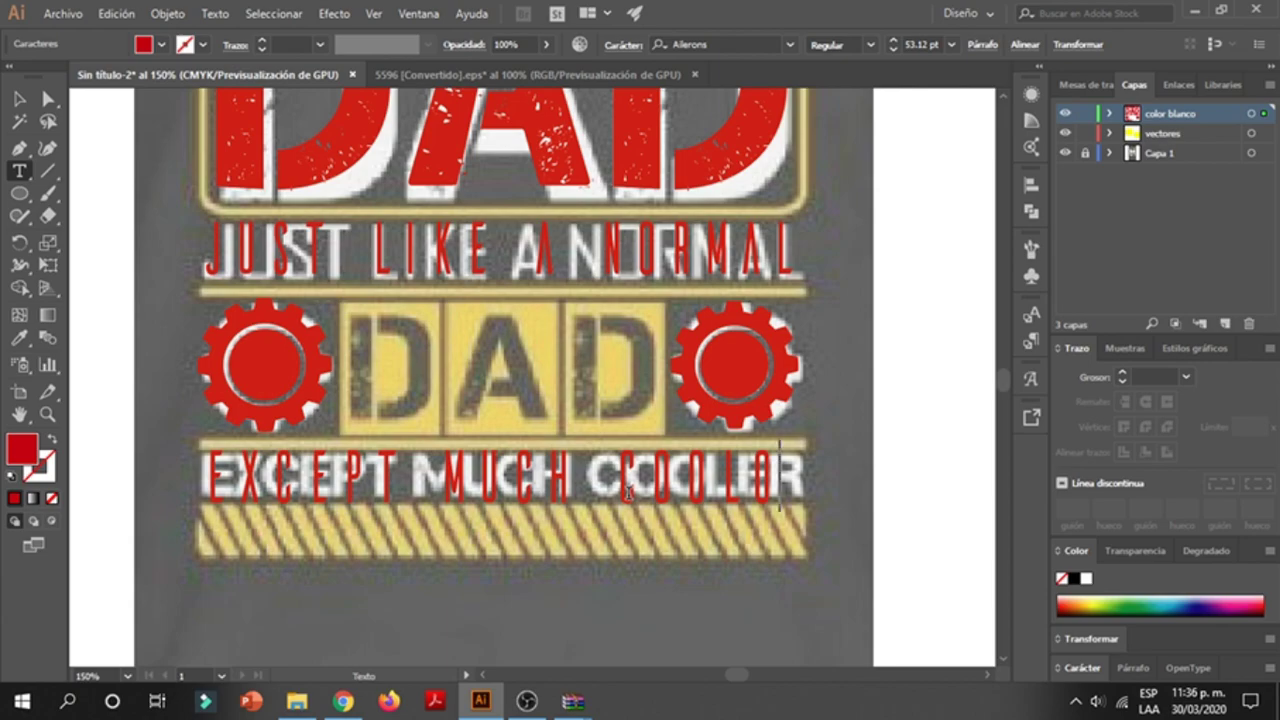
type("RR")
key("BackSpace")
key("BackSpace")
type("ER")
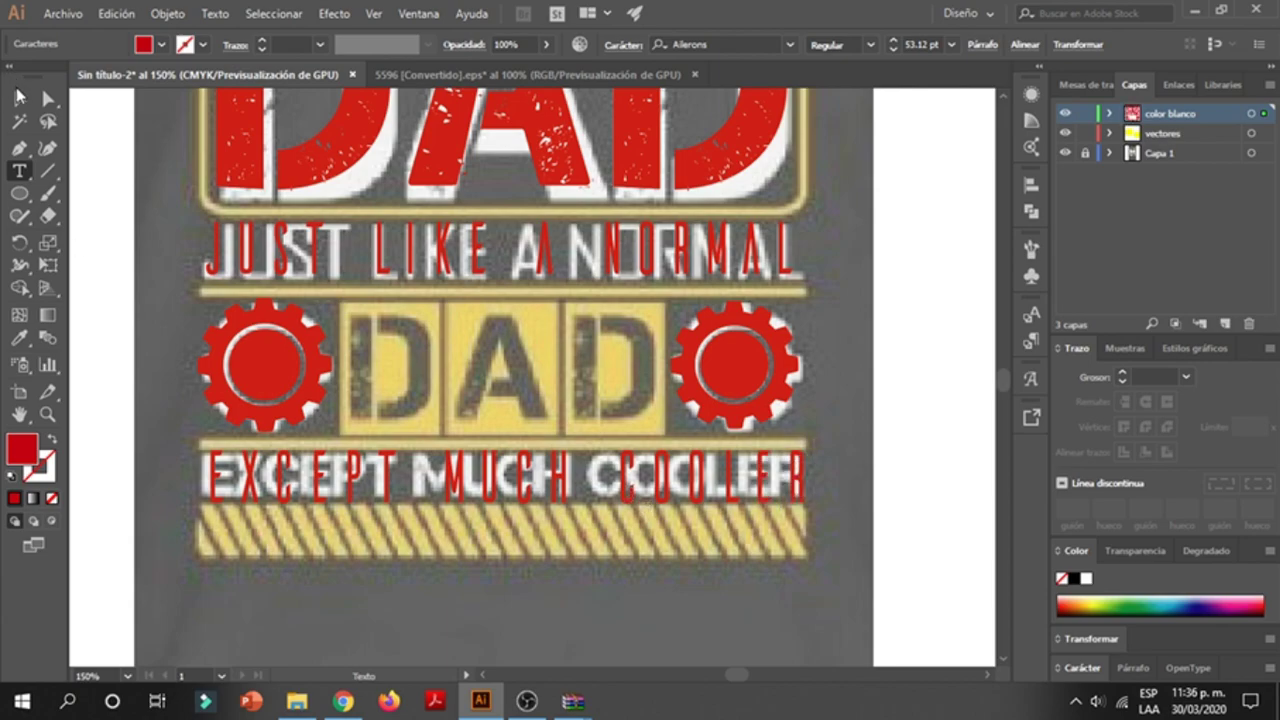
left_click(18, 98)
left_click(663, 258, "shift")
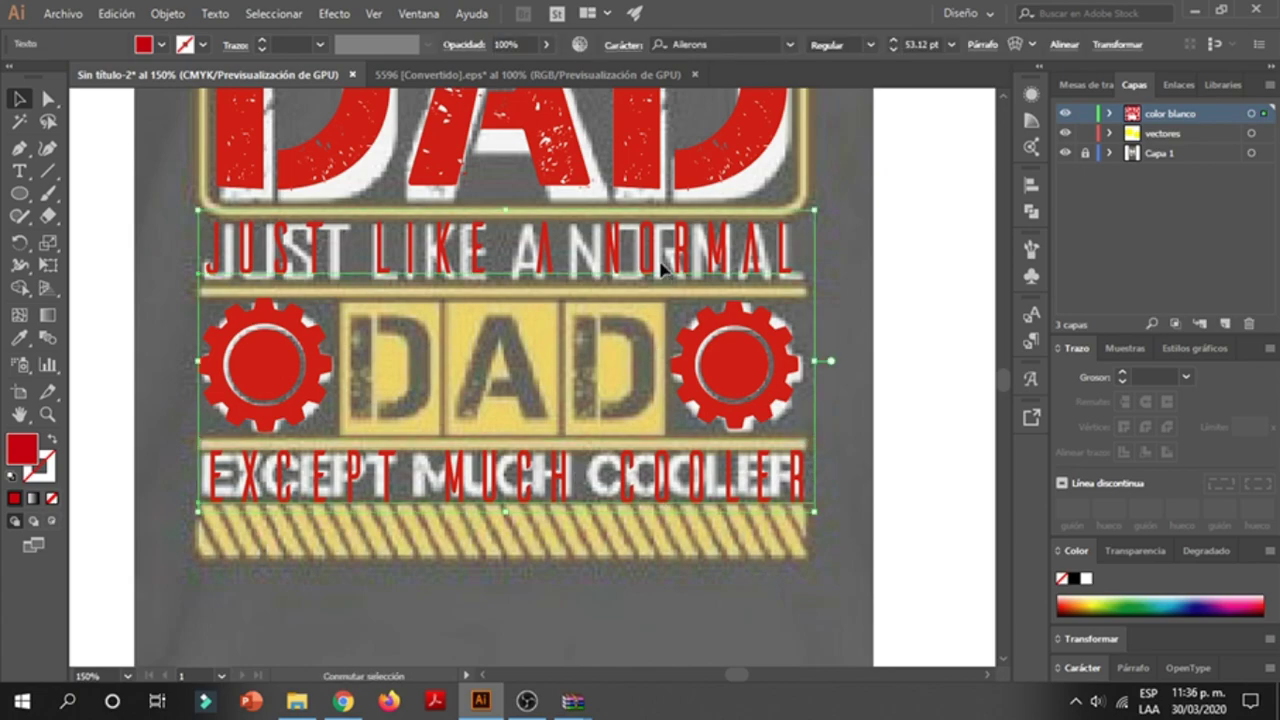
- Switch both red lines to Bank Gothic Medium BT and compress them horizontally
left_click(790, 45)
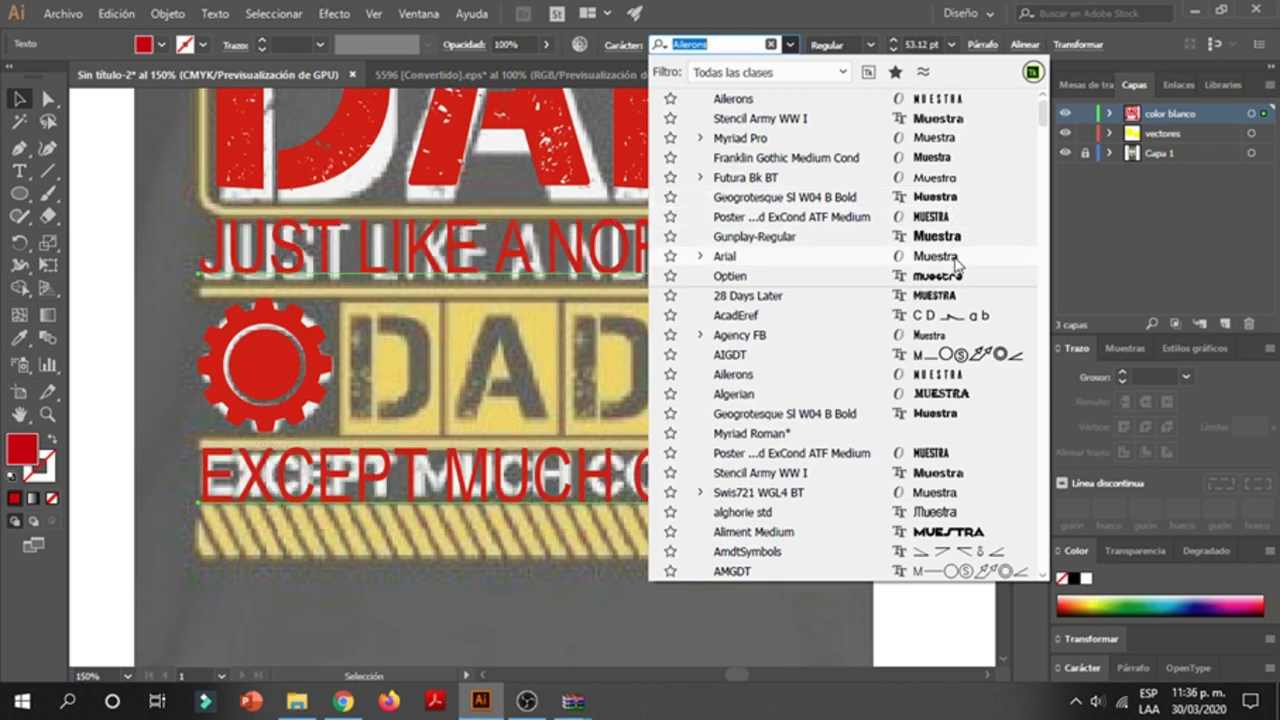
scroll(958, 280, "down", 2)
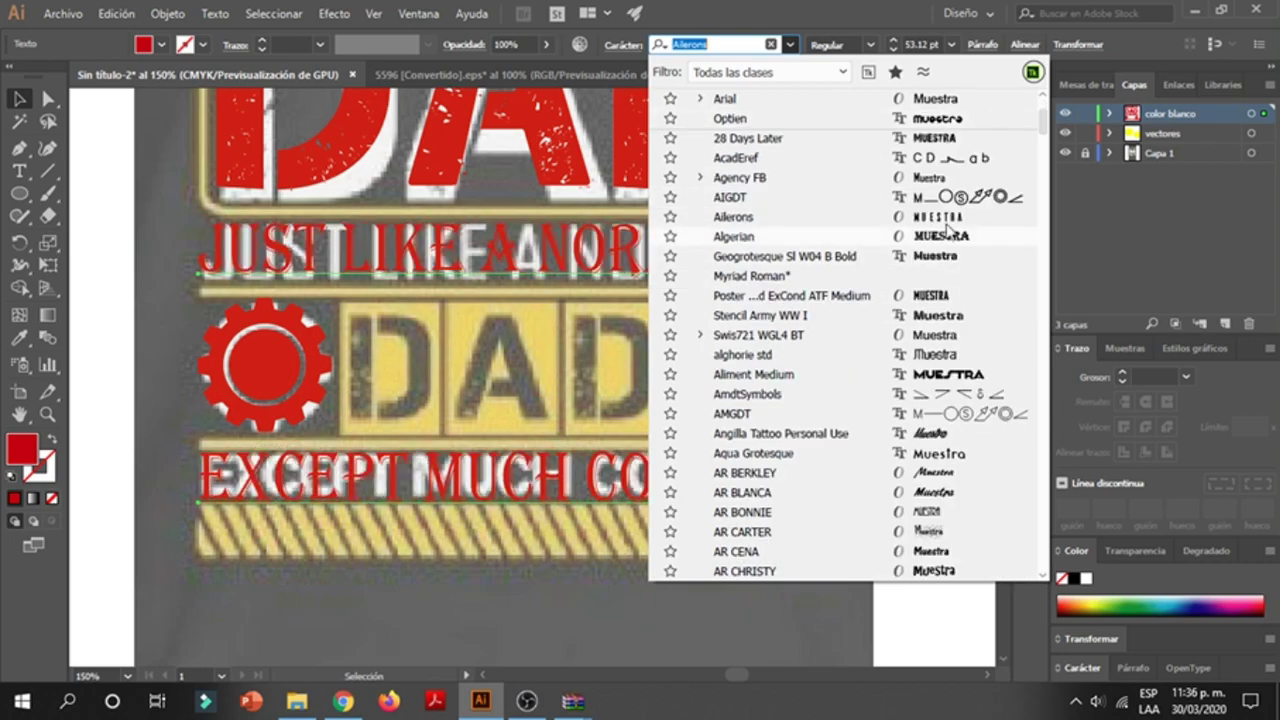
scroll(958, 280, "down", 3)
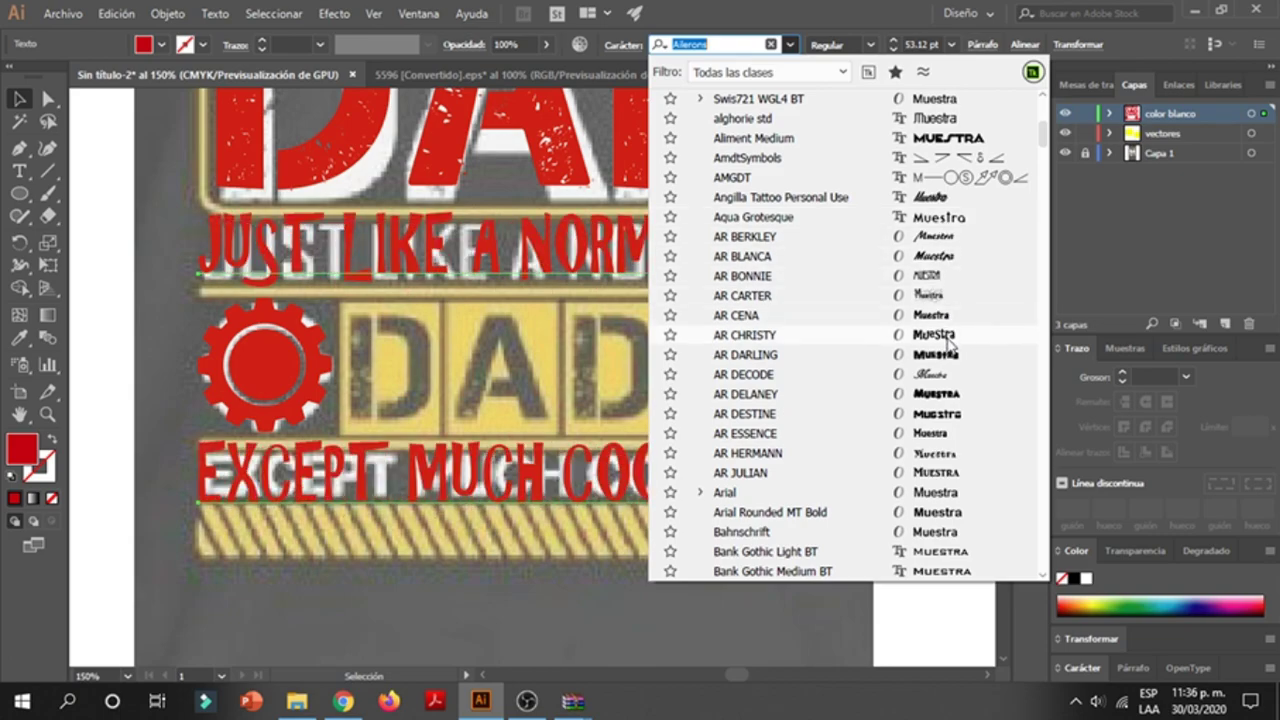
scroll(948, 342, "down", 3)
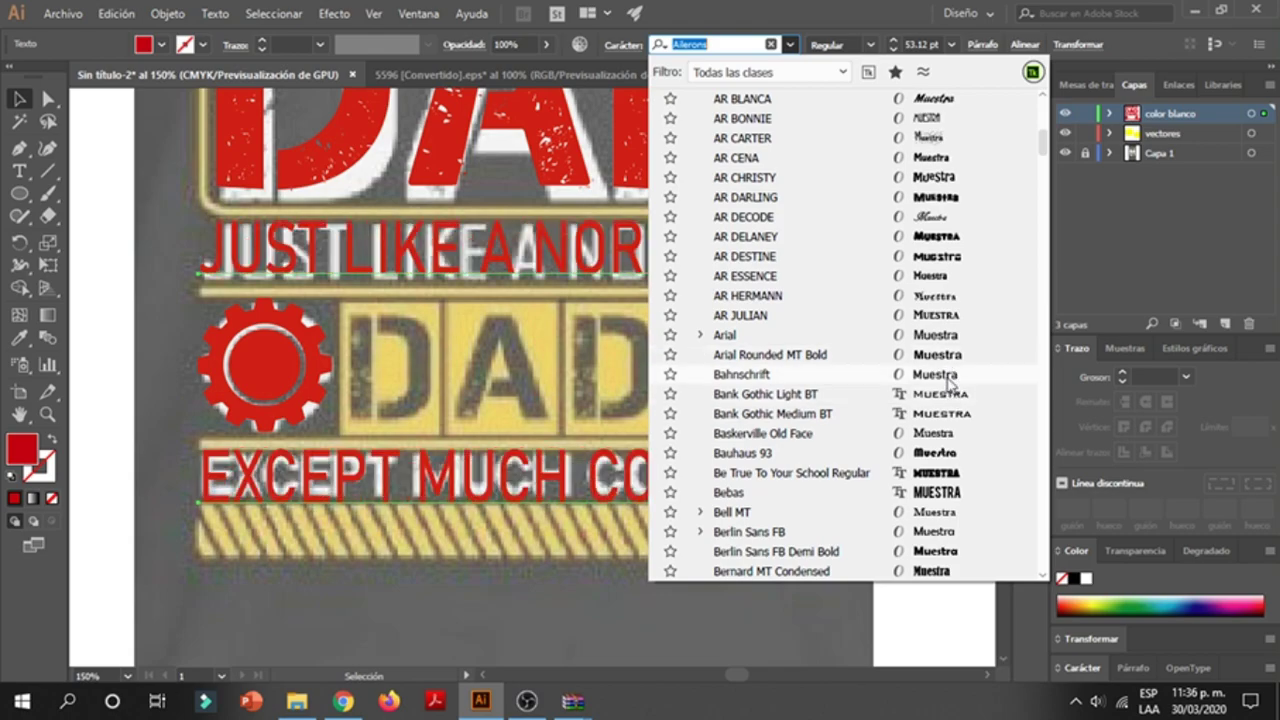
scroll(955, 377, "down", 1)
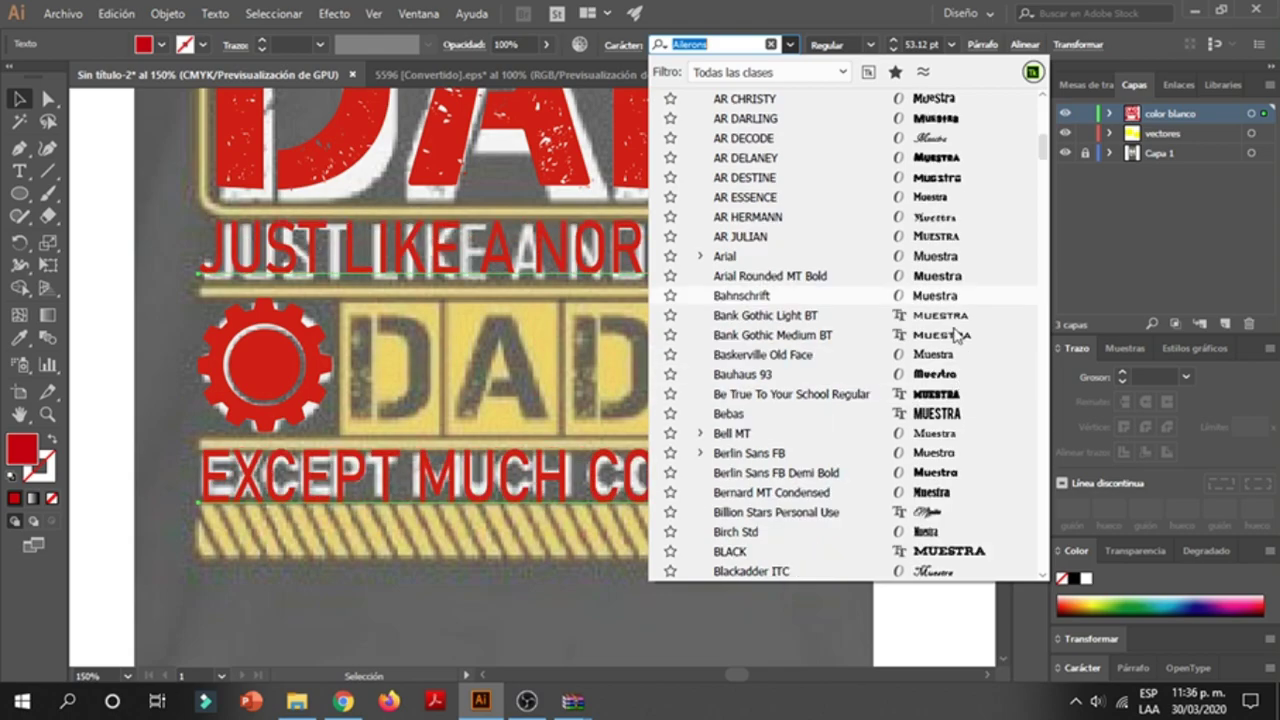
left_click(960, 345)
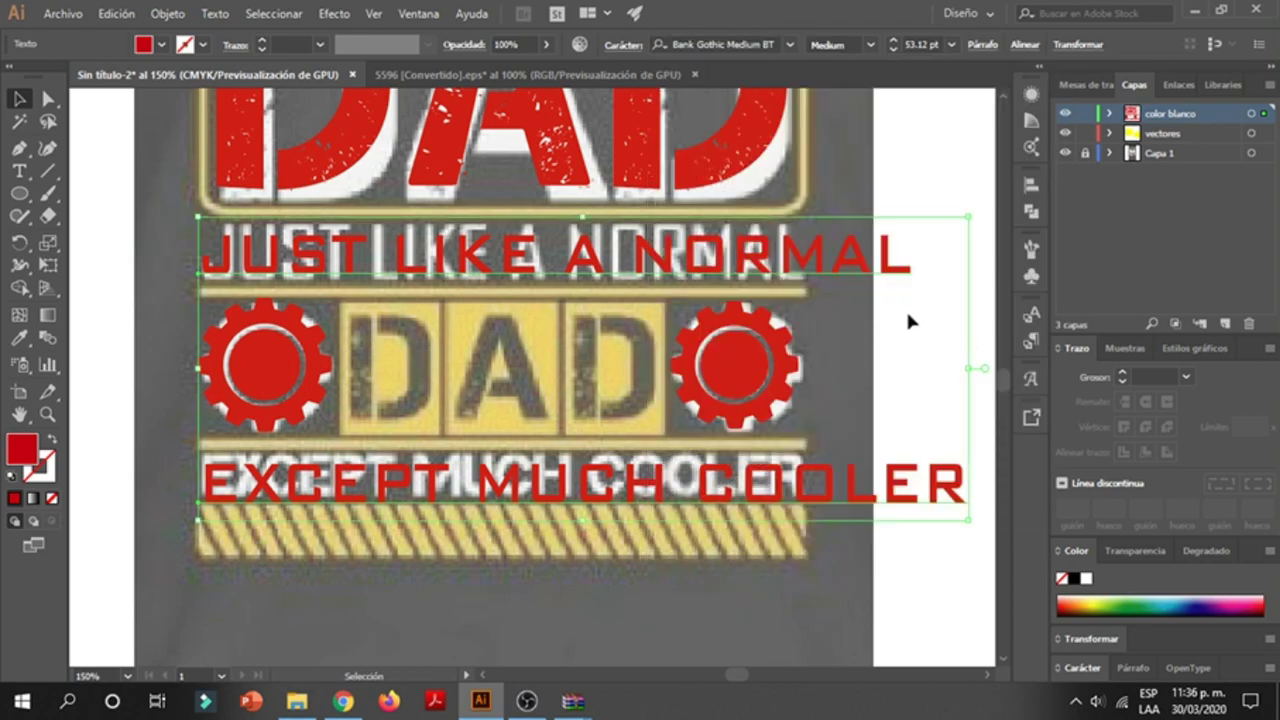
left_click_drag(964, 372, 813, 367)
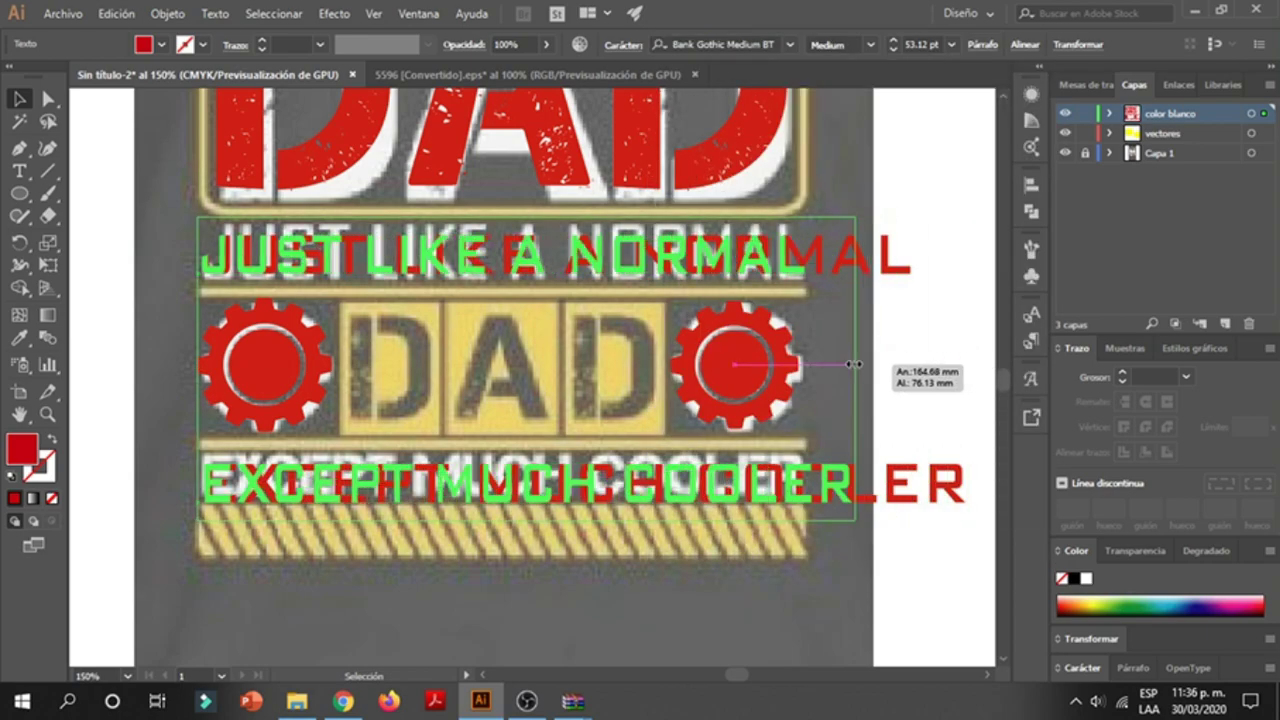
- Stretch JUST LIKE A NORMAL wider and taller to fit above the yellow bar
left_click(876, 288)
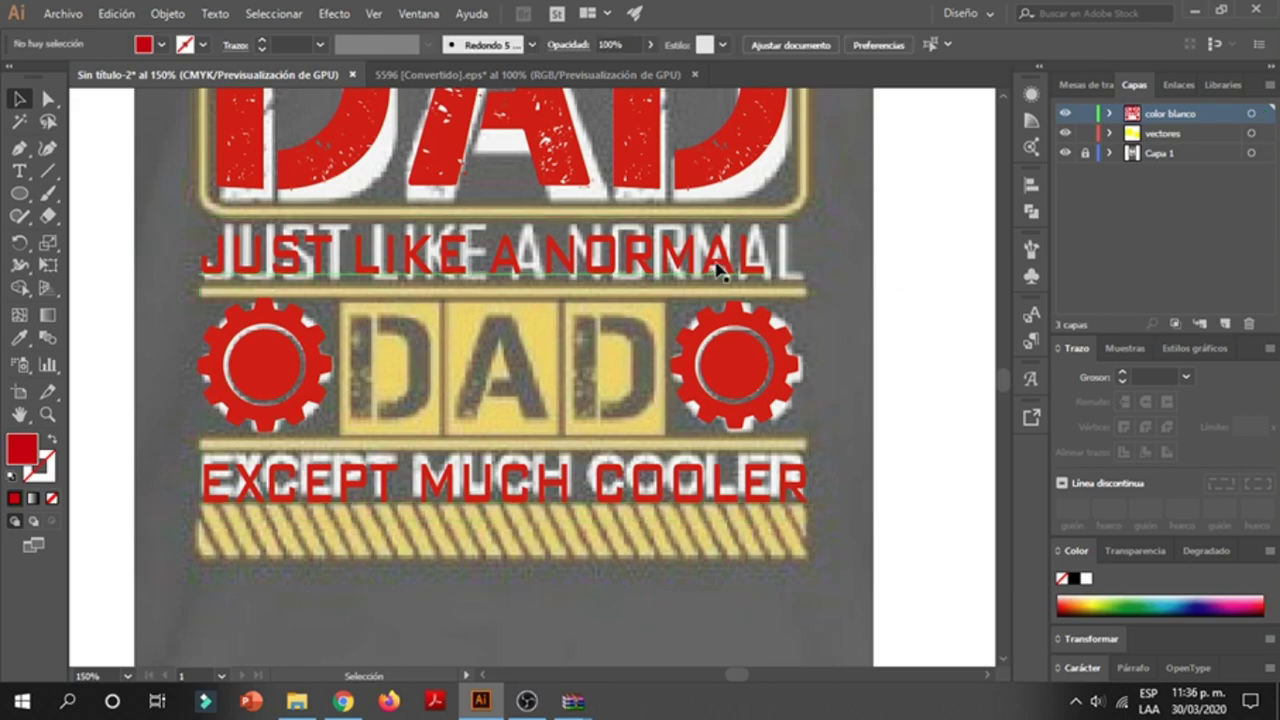
left_click(762, 256)
left_click_drag(762, 256, 799, 254)
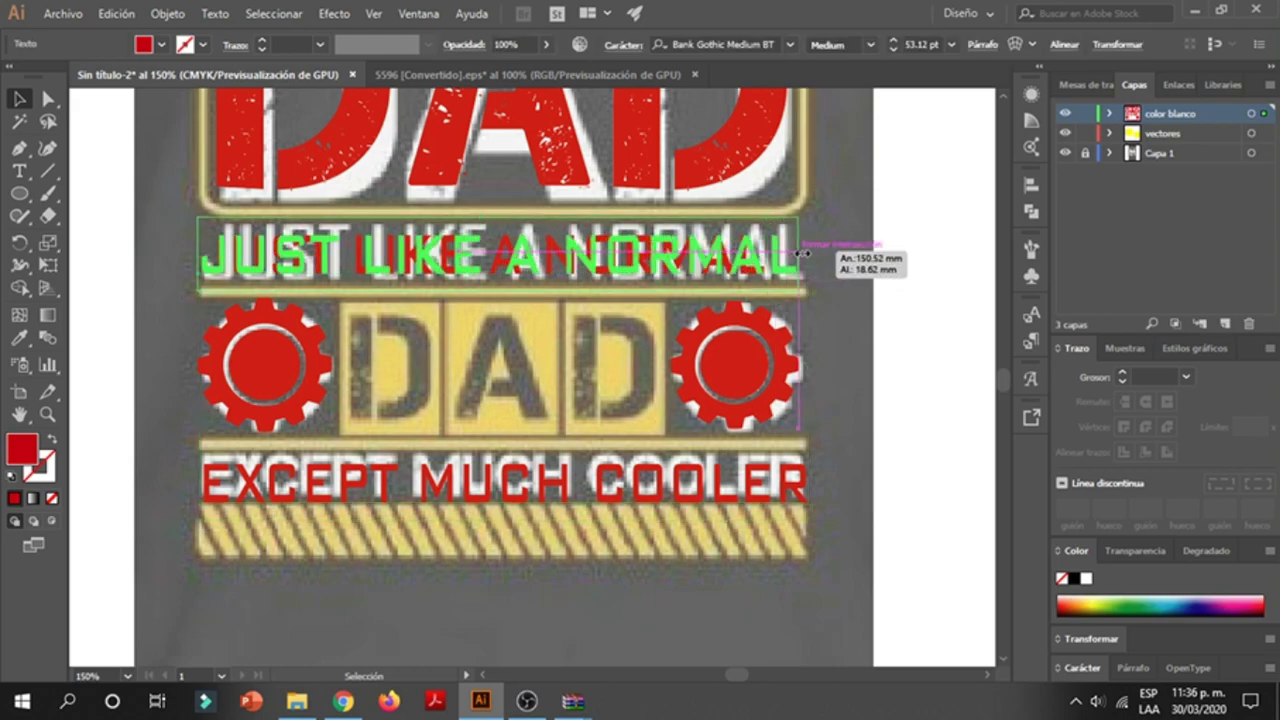
left_click_drag(490, 215, 497, 206)
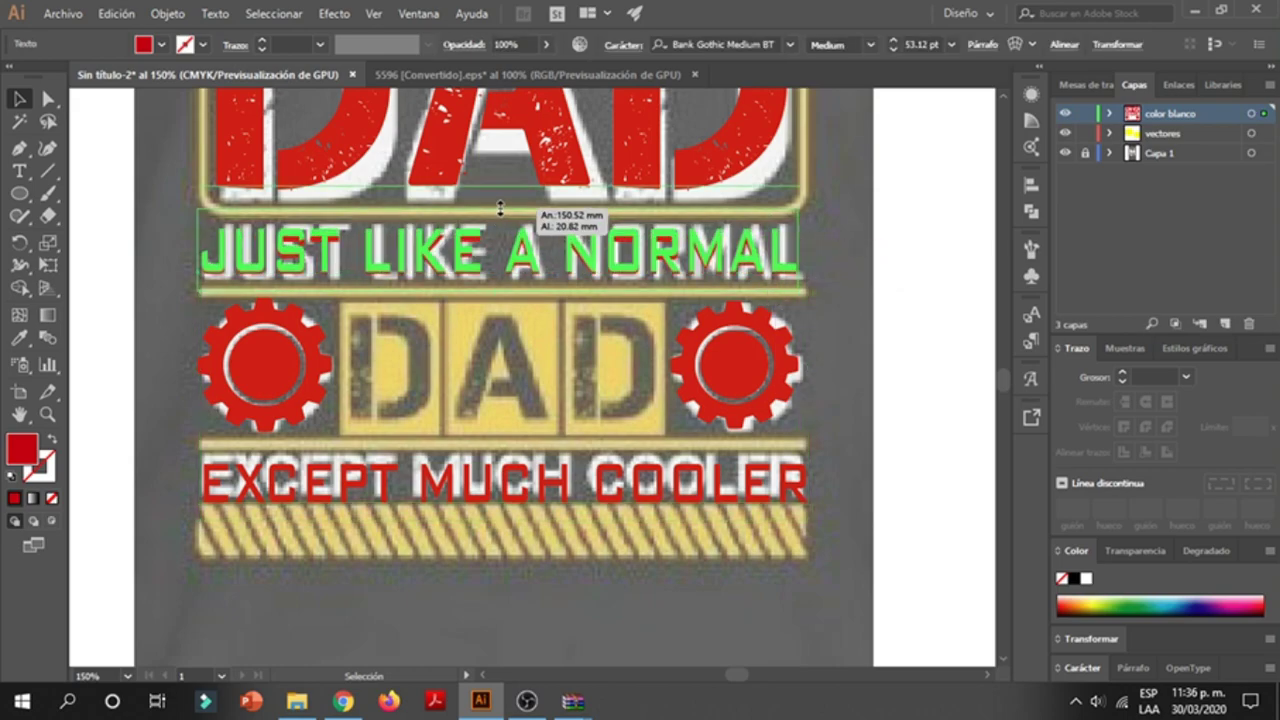
left_click_drag(498, 291, 497, 300)
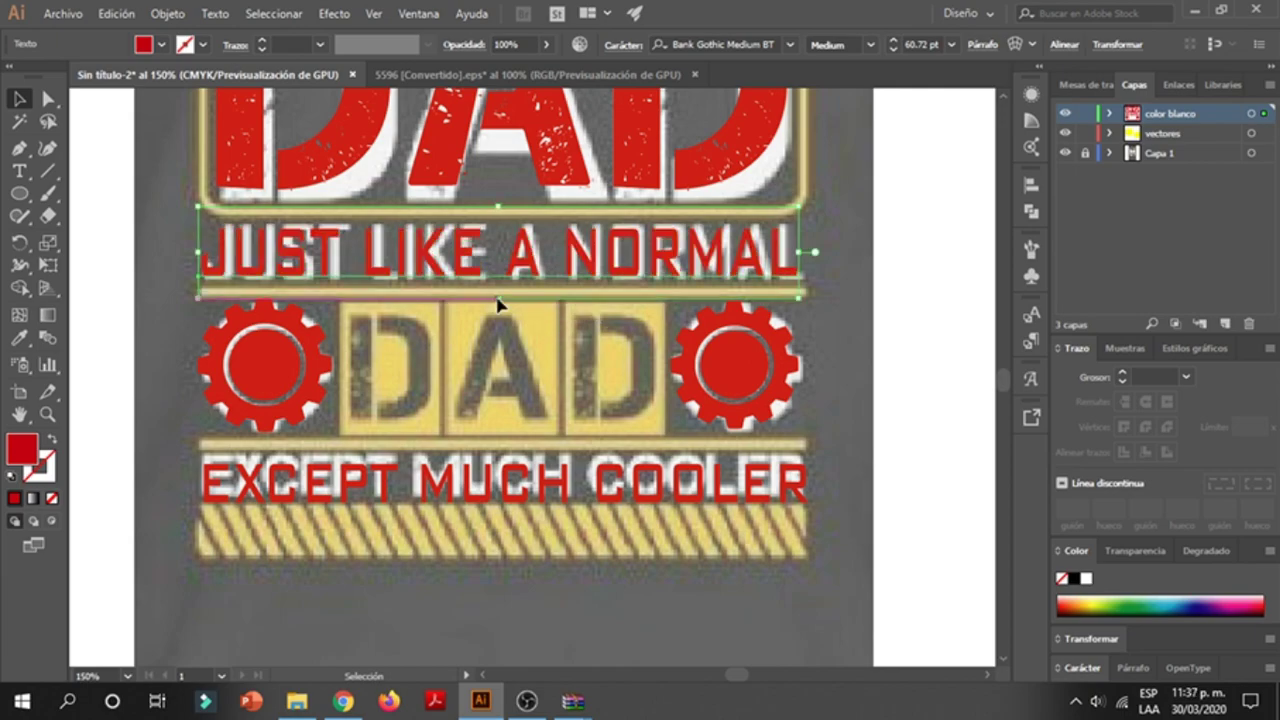
left_click(877, 343)
scroll(868, 343, "up", 1)
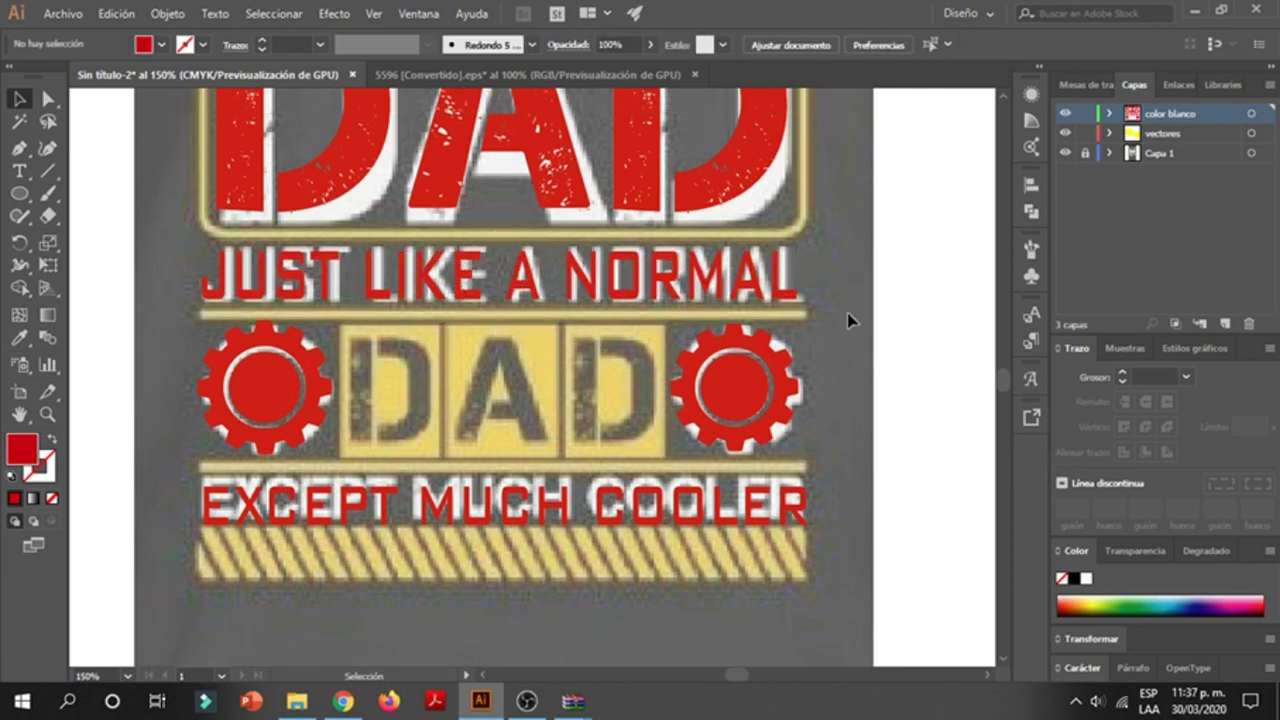
left_click(785, 292)
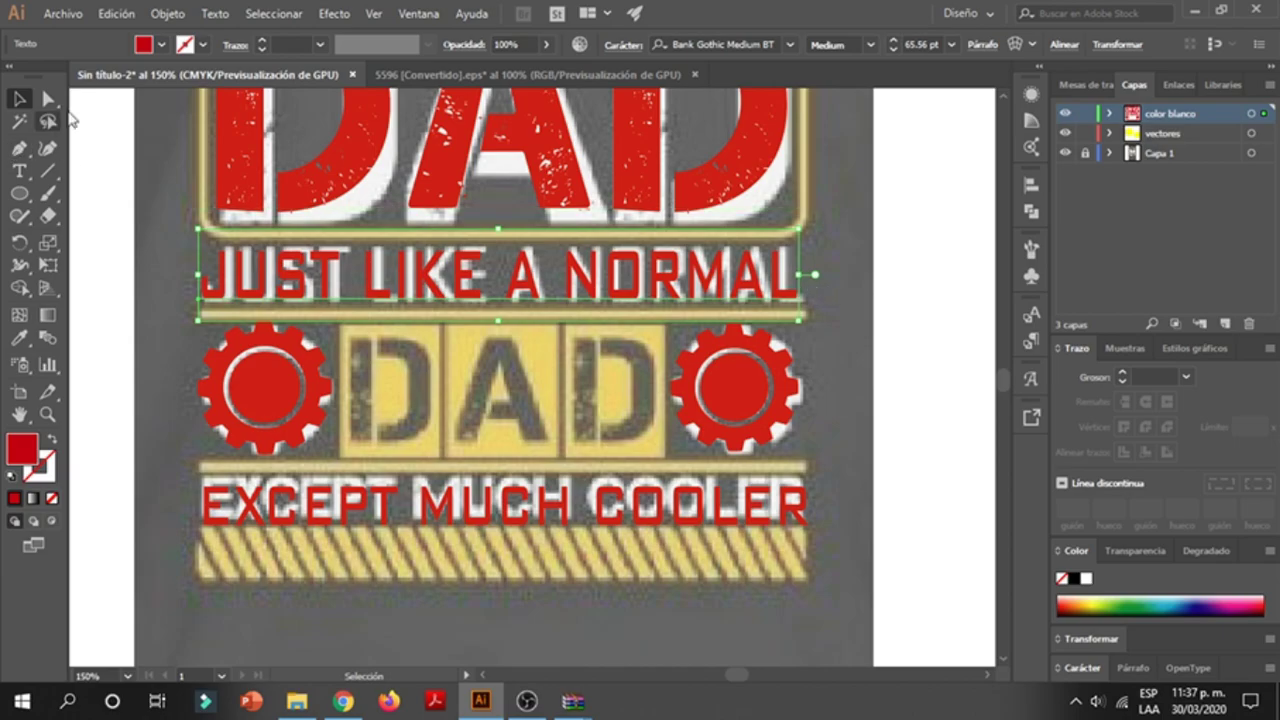
- Expand JUST LIKE A NORMAL into outlines and ungroup its letters
left_click(167, 14)
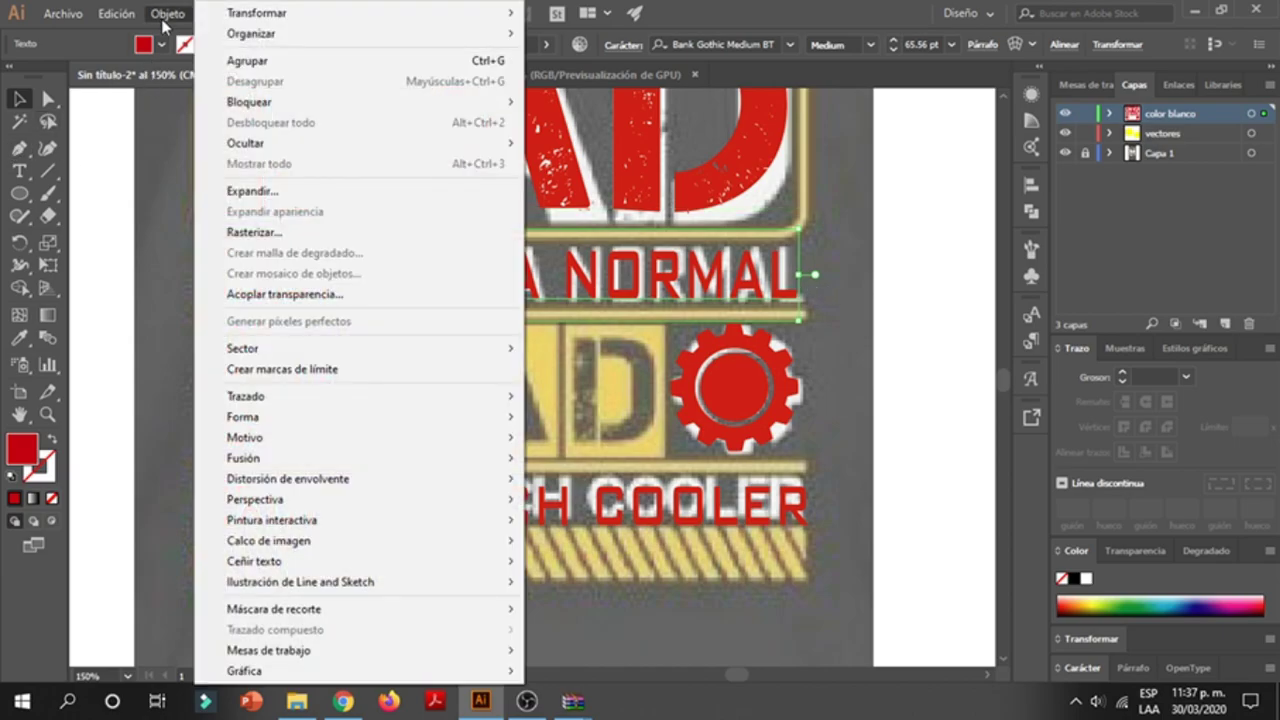
left_click(335, 191)
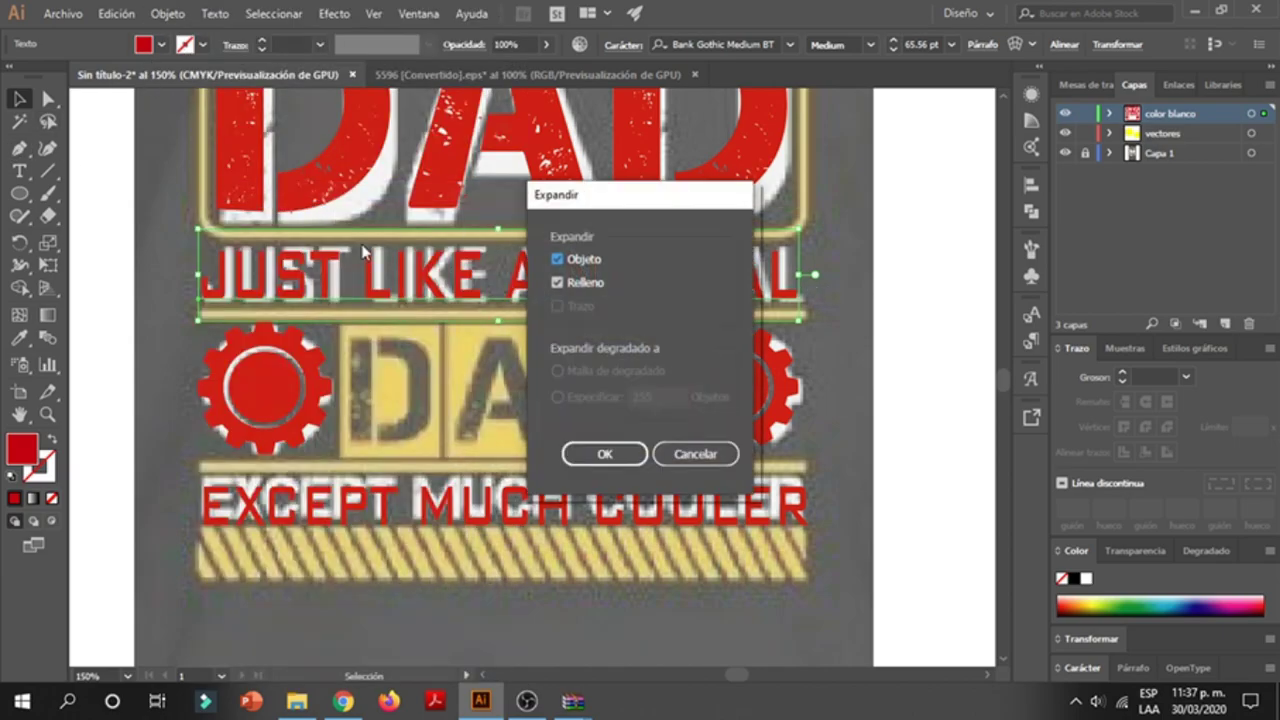
left_click(597, 452)
left_click(843, 306)
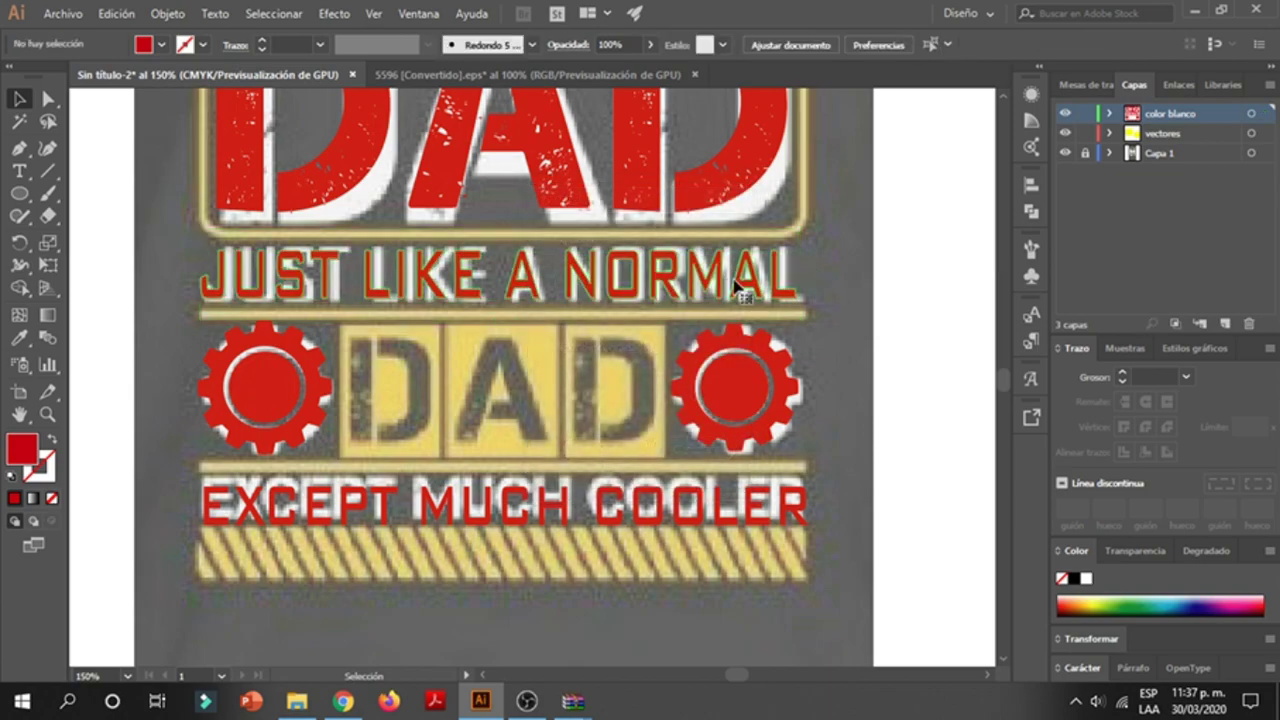
left_click(737, 287)
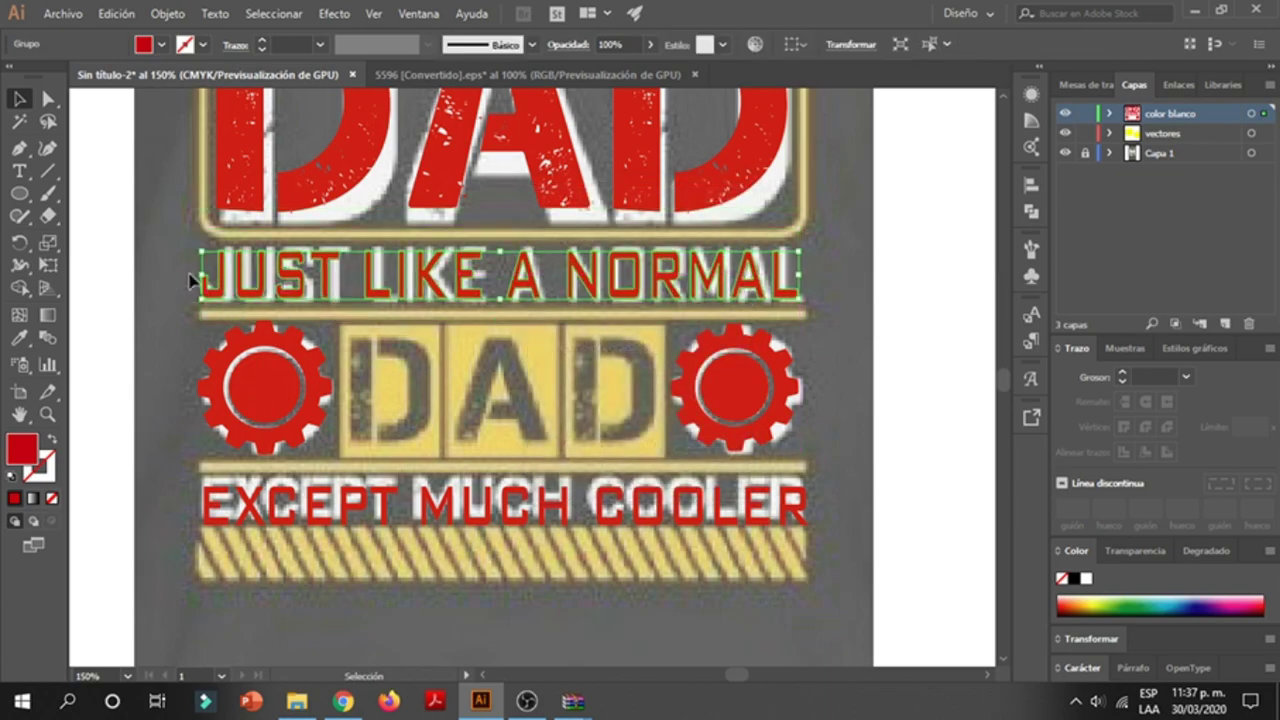
right_click(240, 284)
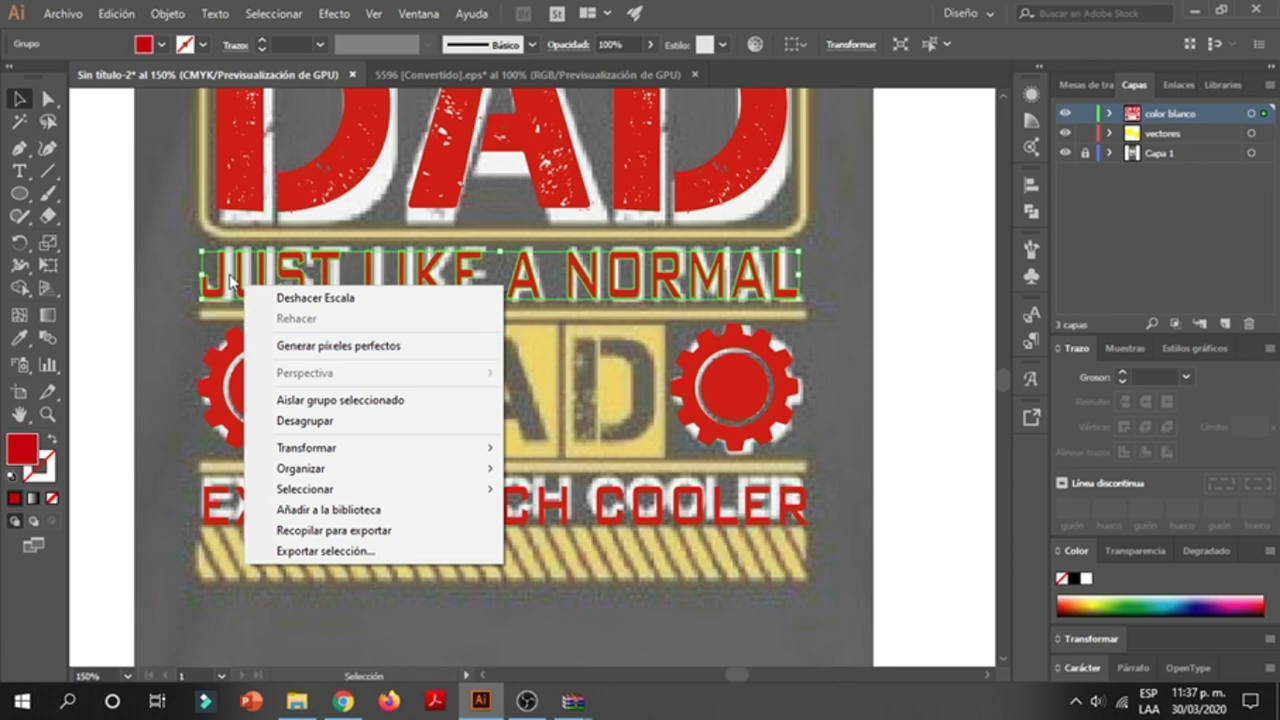
left_click(300, 421)
left_click(840, 314)
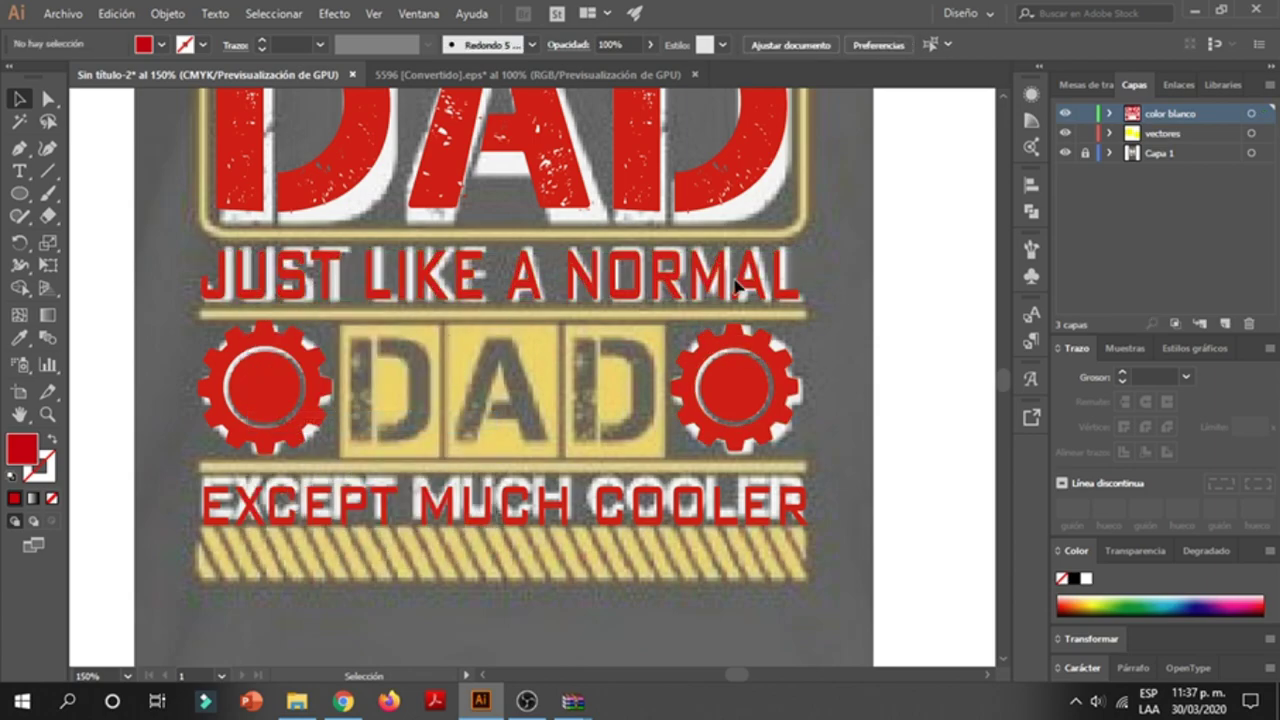
left_click(786, 286)
left_click_drag(786, 286, 840, 290)
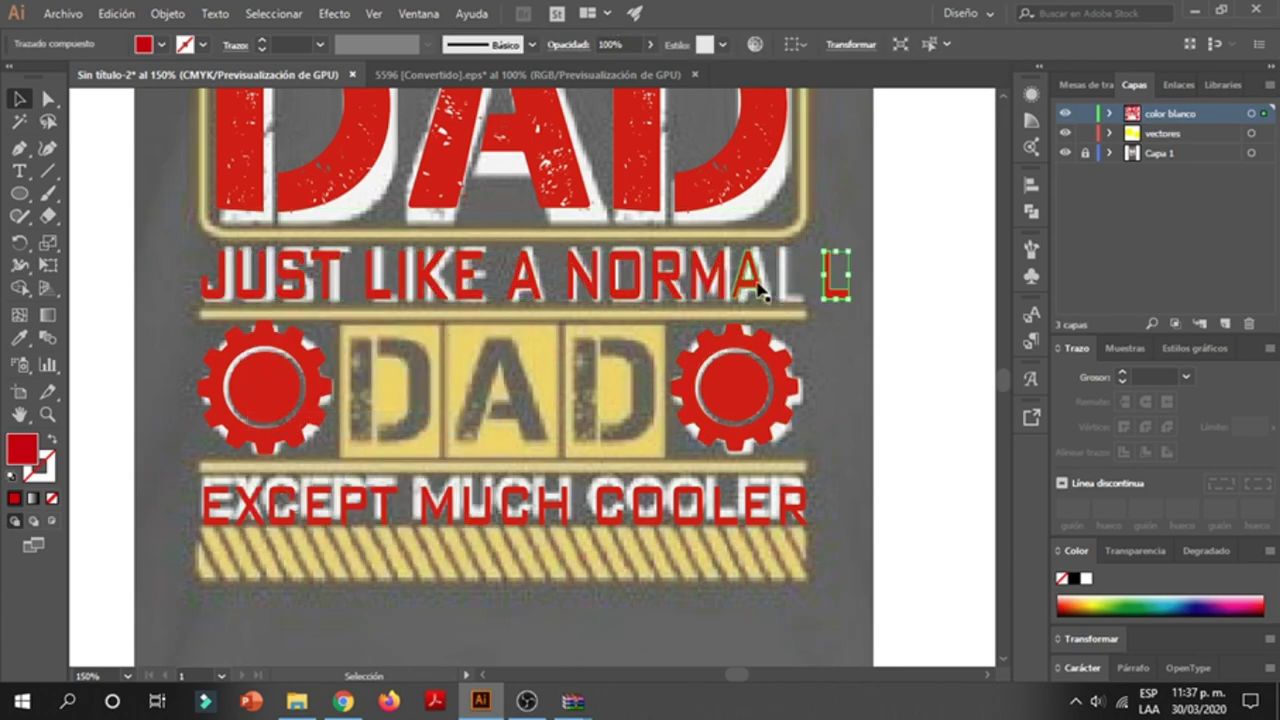
key("a")
left_click(855, 318)
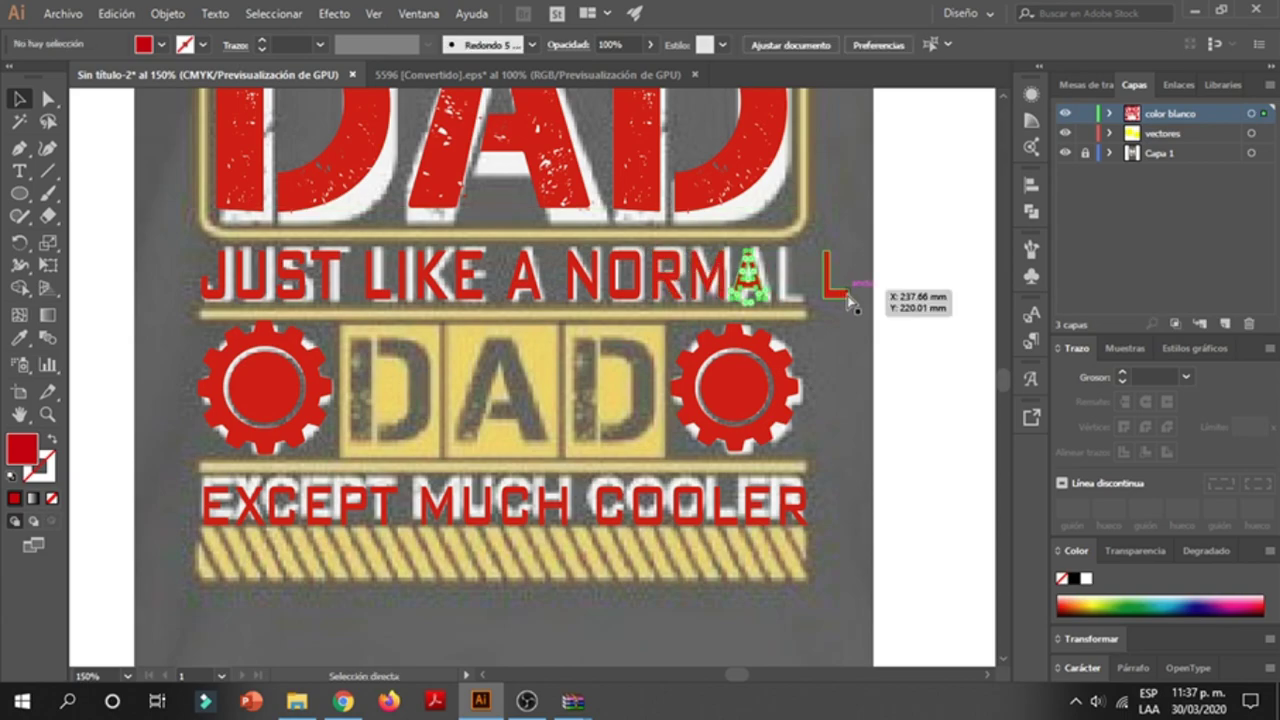
key("ctrl+z")
key("ctrl+z")
key("ctrl+z")
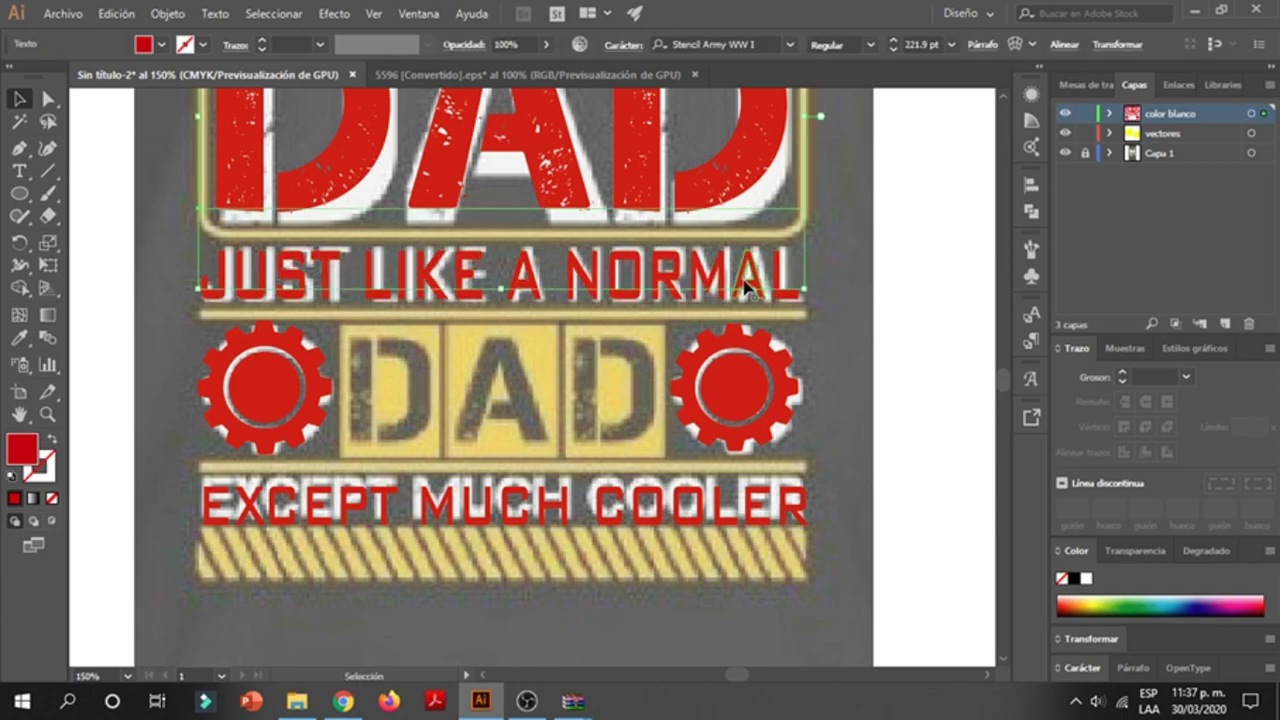
- Expand the DAD text into outlines and trim JUST LIKE A NORMAL's left edge
scroll(745, 287, "up", 2)
scroll(723, 277, "up", 1)
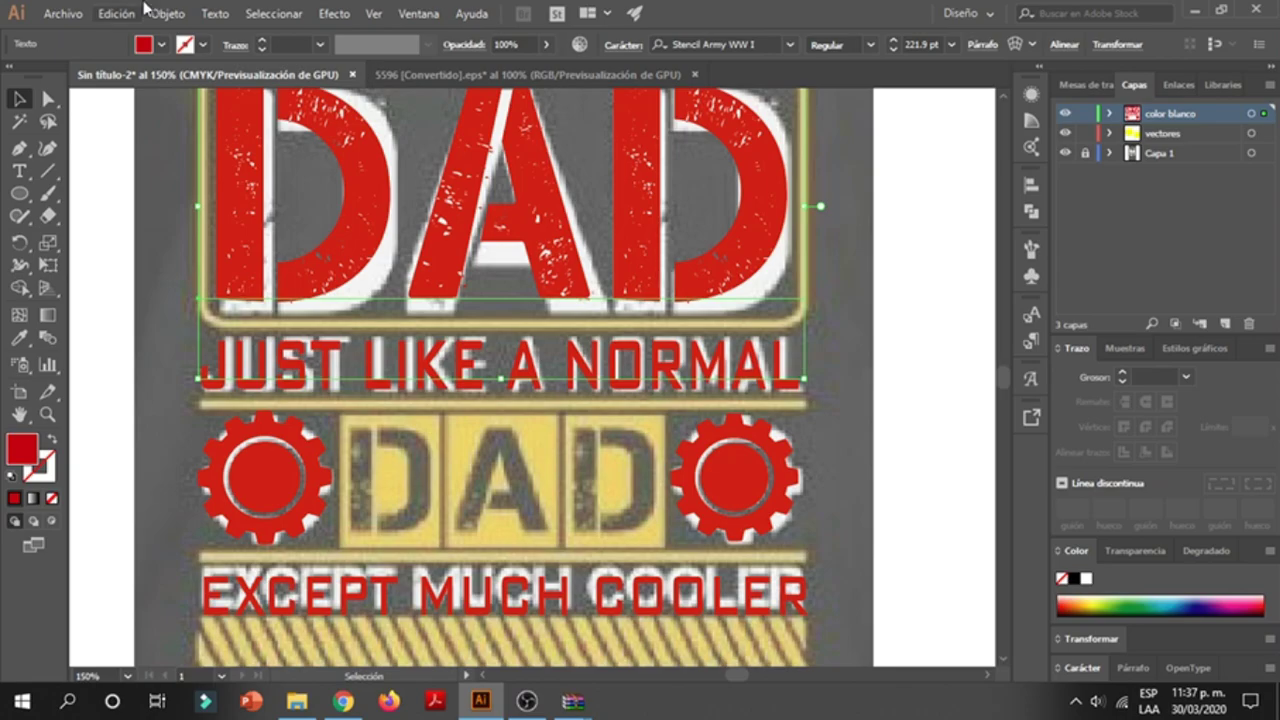
left_click(166, 13)
left_click(252, 190)
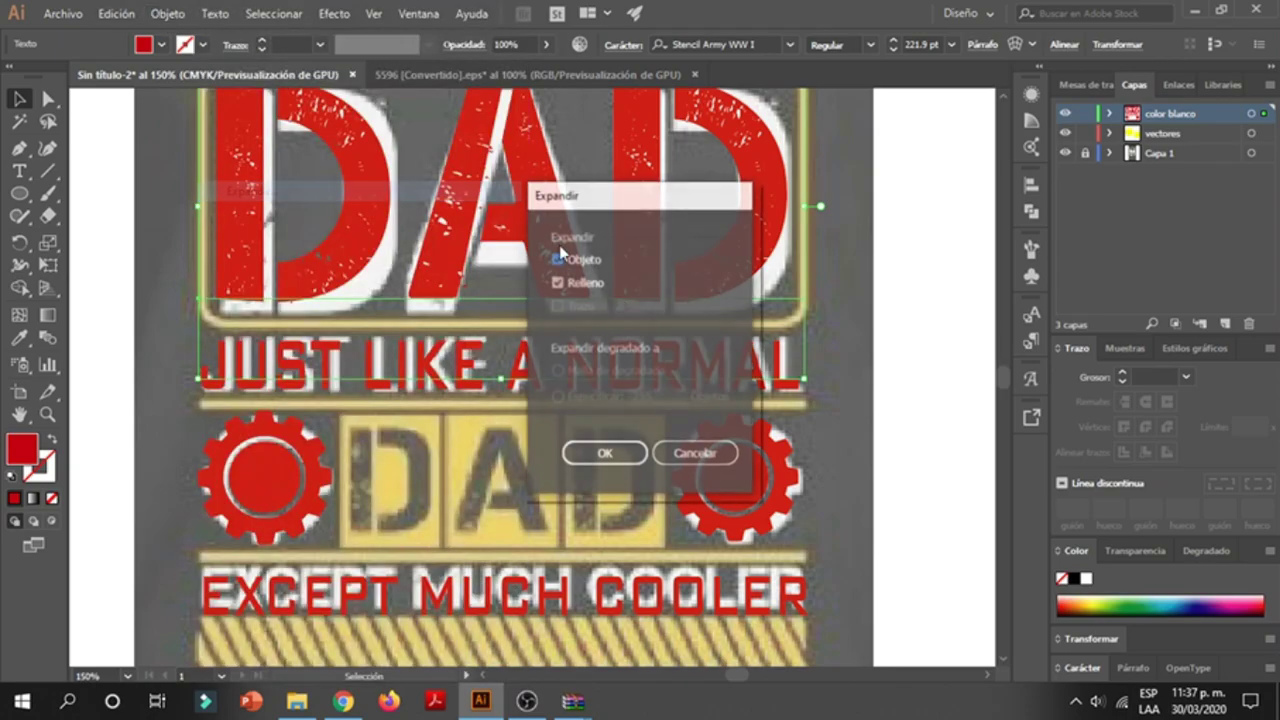
left_click(600, 452)
left_click(843, 306)
scroll(798, 307, "up", 2)
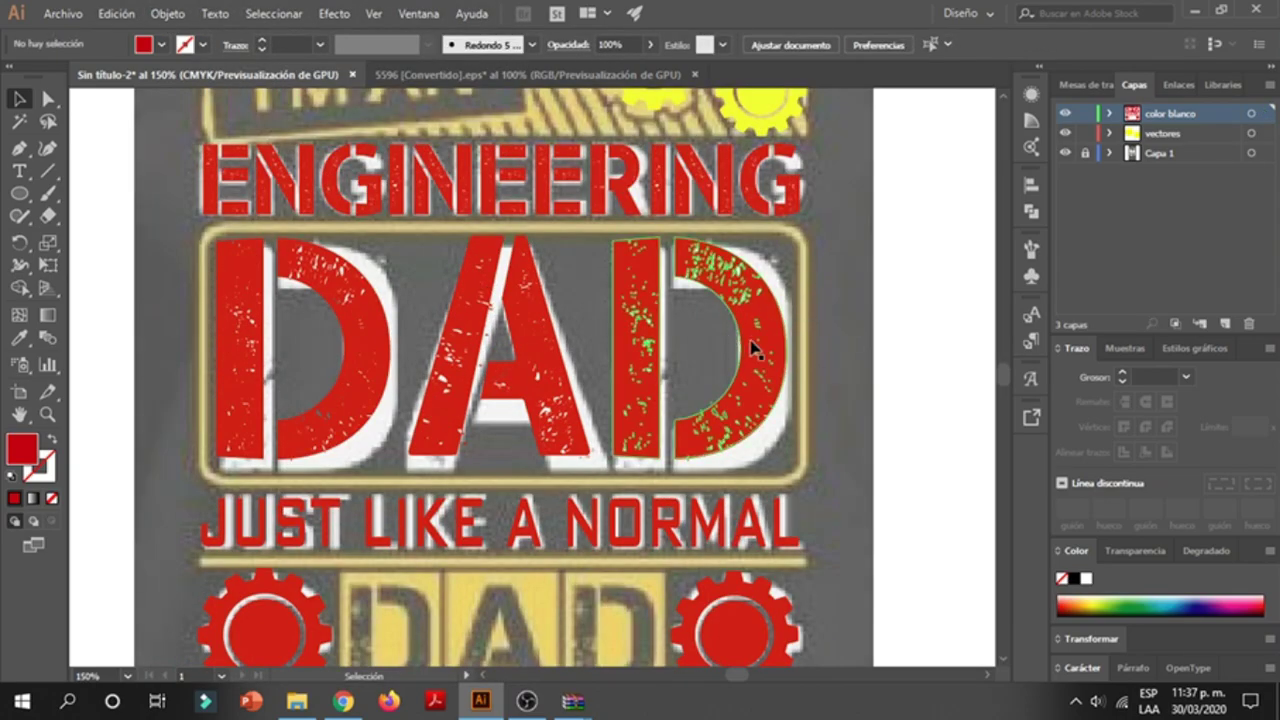
left_click(705, 290)
scroll(634, 206, "down", 1)
scroll(594, 251, "down", 1)
scroll(553, 325, "down", 1)
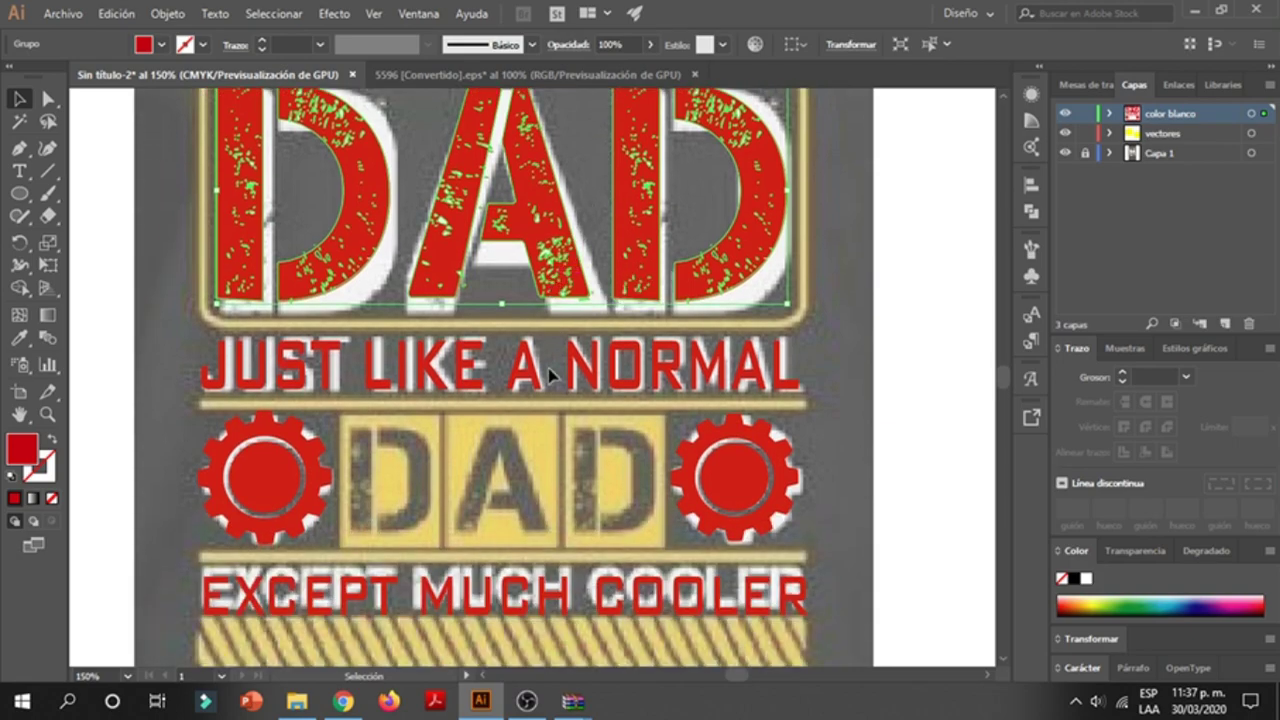
left_click(552, 370)
left_click_drag(200, 372, 206, 372)
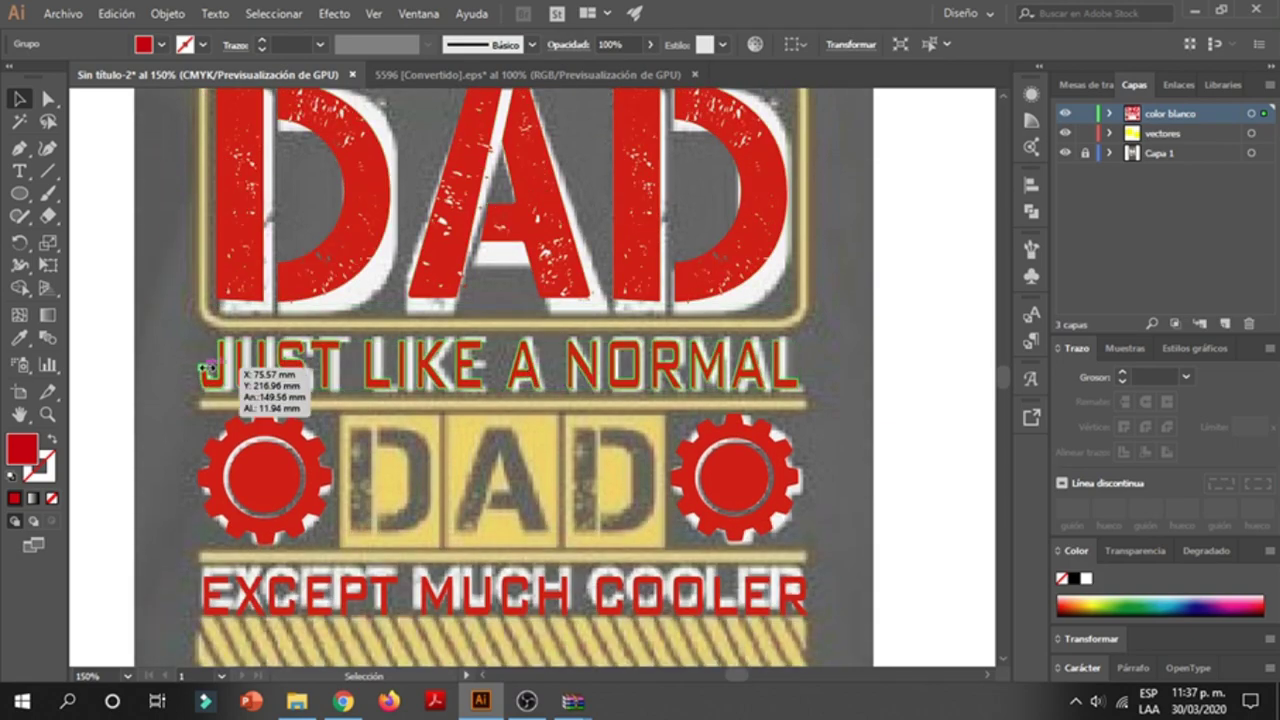
left_click(840, 378)
- Outline EXCEPT MUCH COOLER and stretch it to about 150.84 mm across the frame
left_click(800, 596)
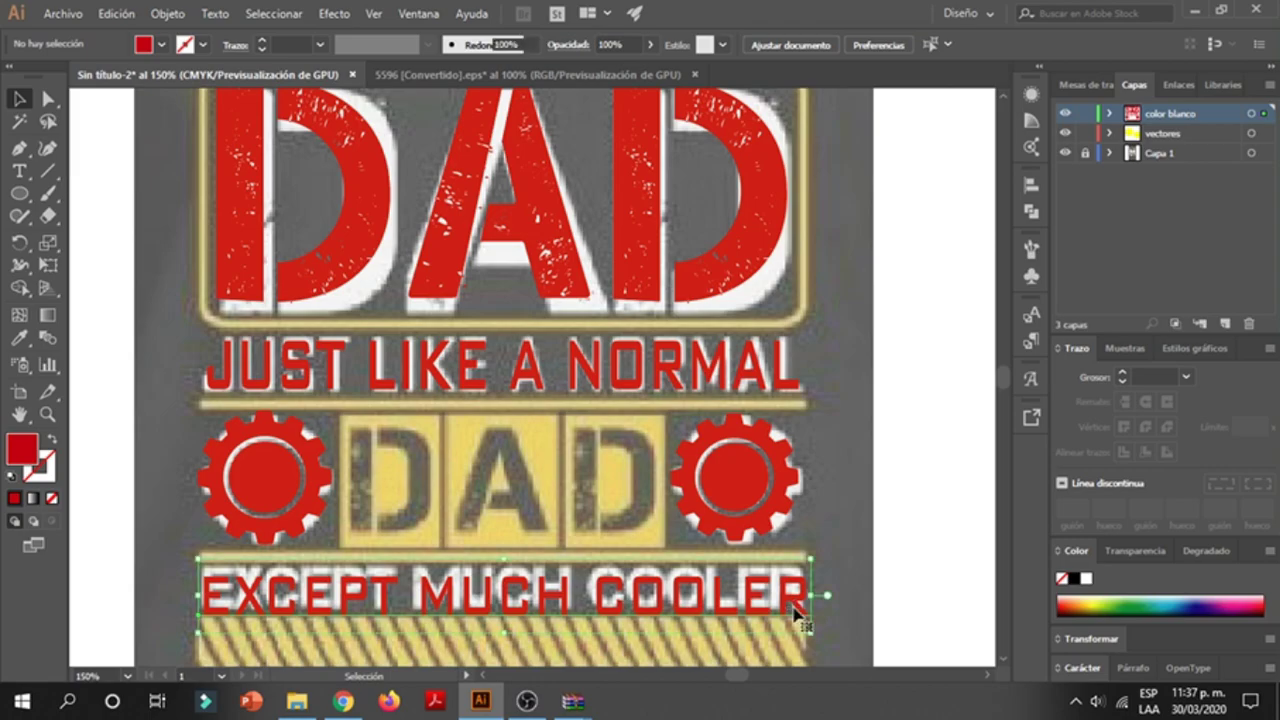
scroll(634, 409, "down", 1)
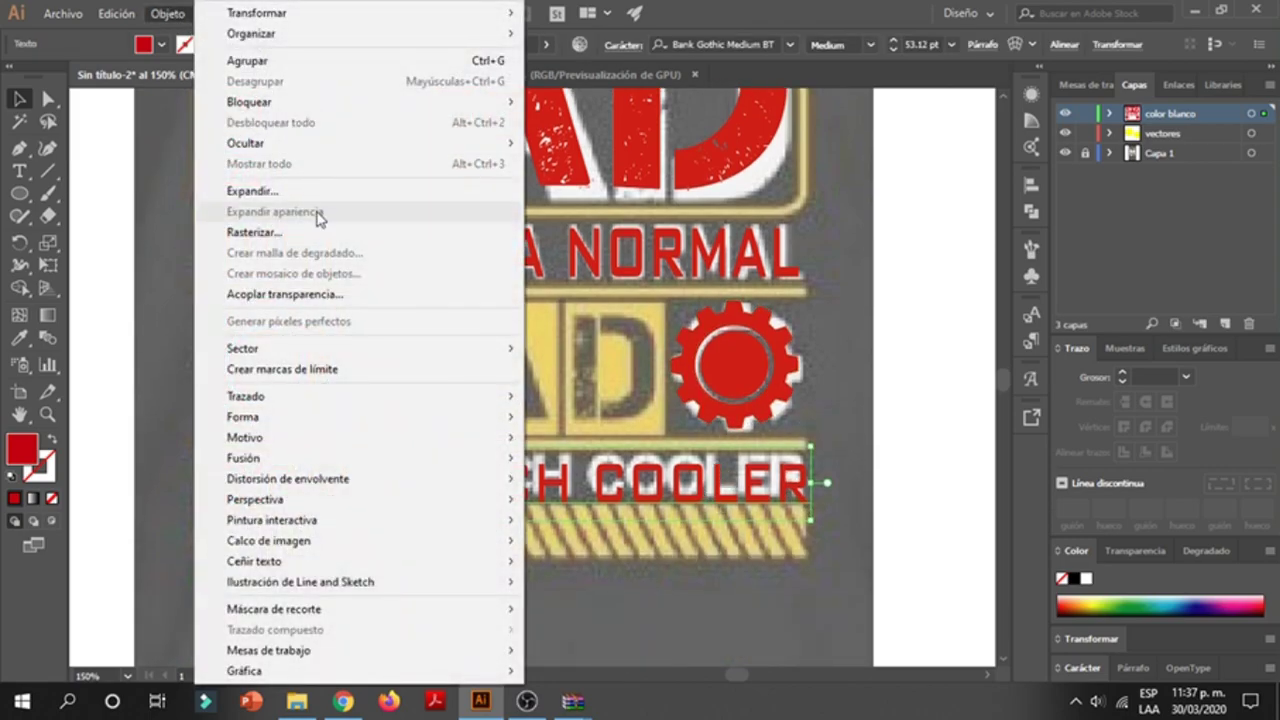
left_click(300, 191)
left_click(612, 454)
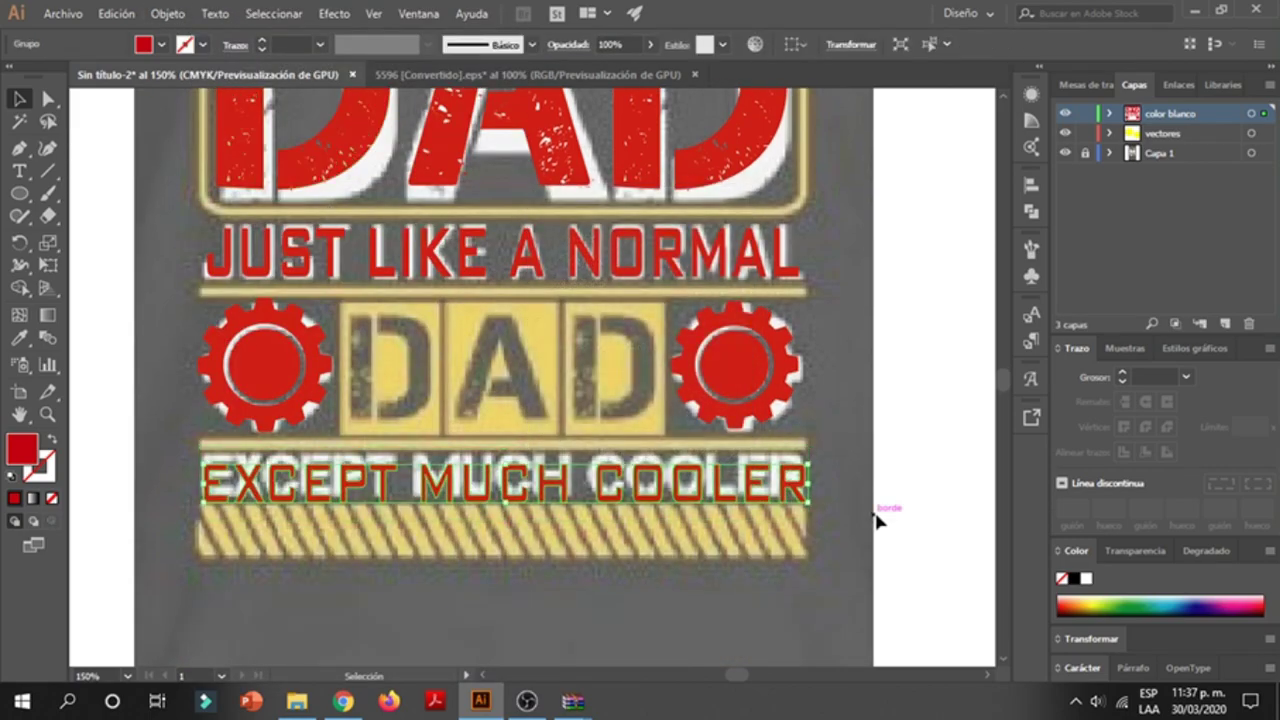
left_click_drag(815, 486, 800, 262)
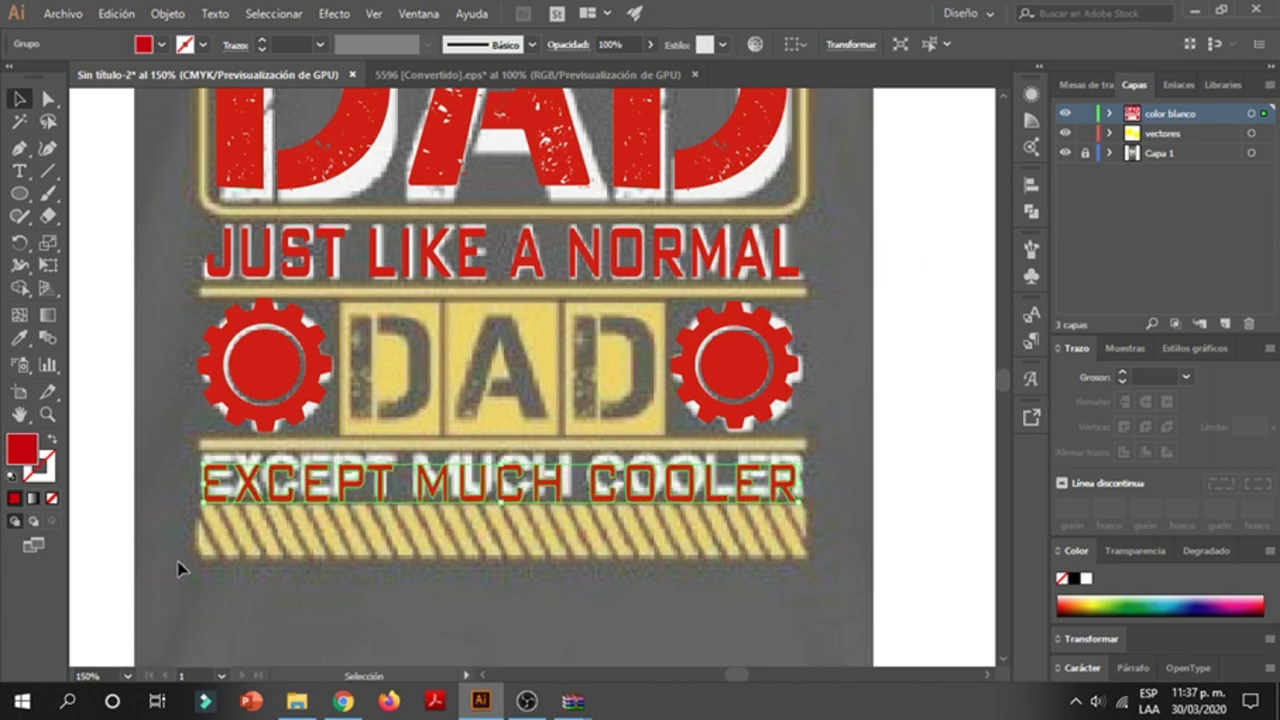
left_click_drag(203, 484, 210, 298)
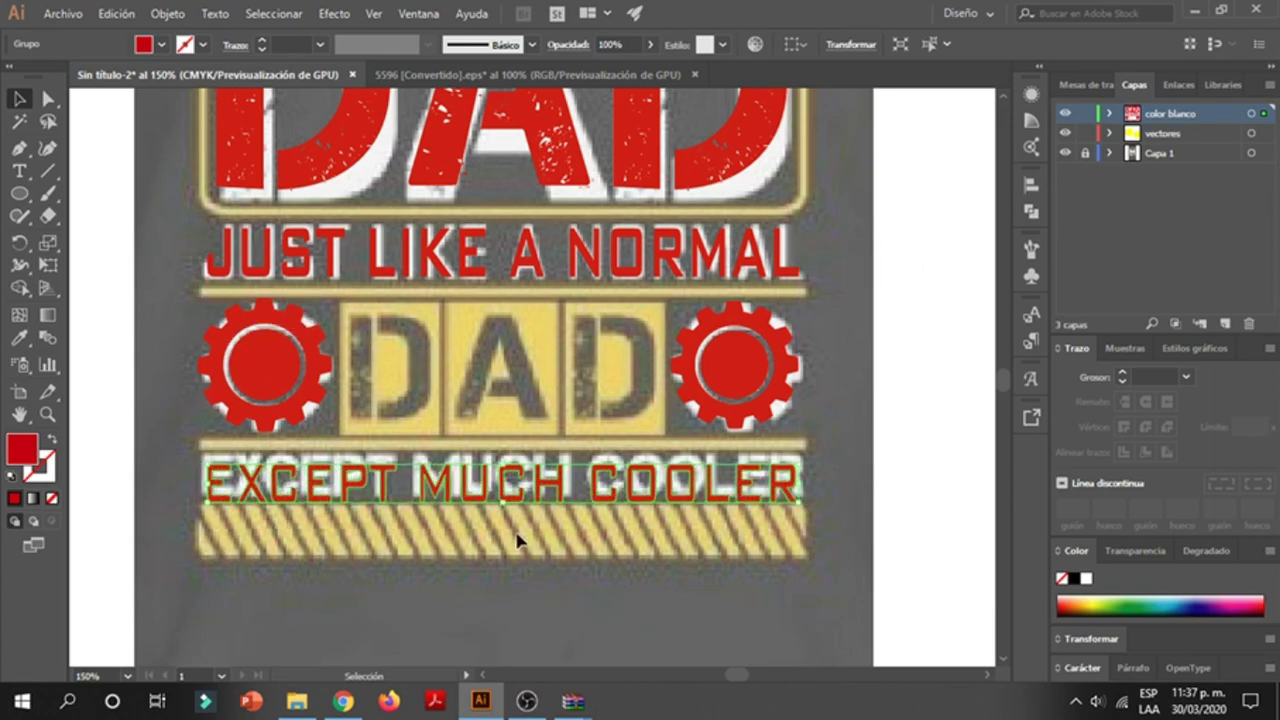
left_click_drag(508, 492, 502, 484)
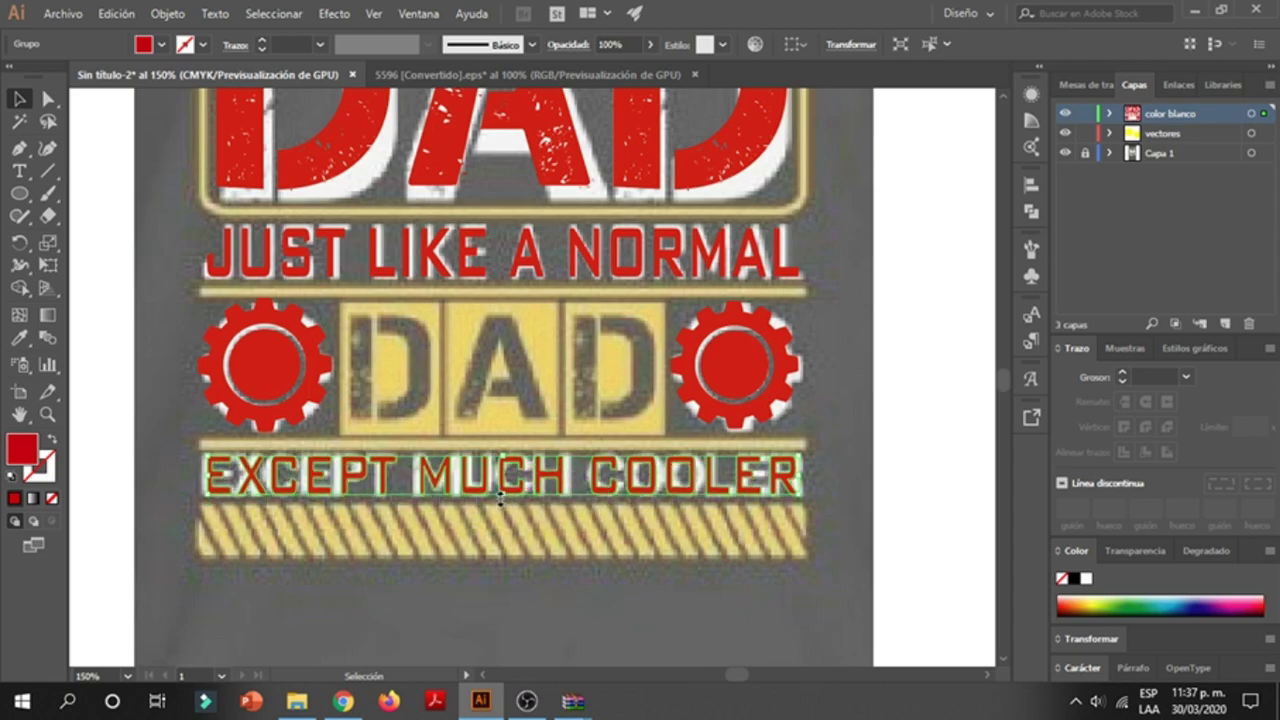
left_click_drag(502, 484, 502, 490)
left_click(657, 591)
- Zoom to inspect the whole design and lock the color blanco layer
key("ctrl+minus")
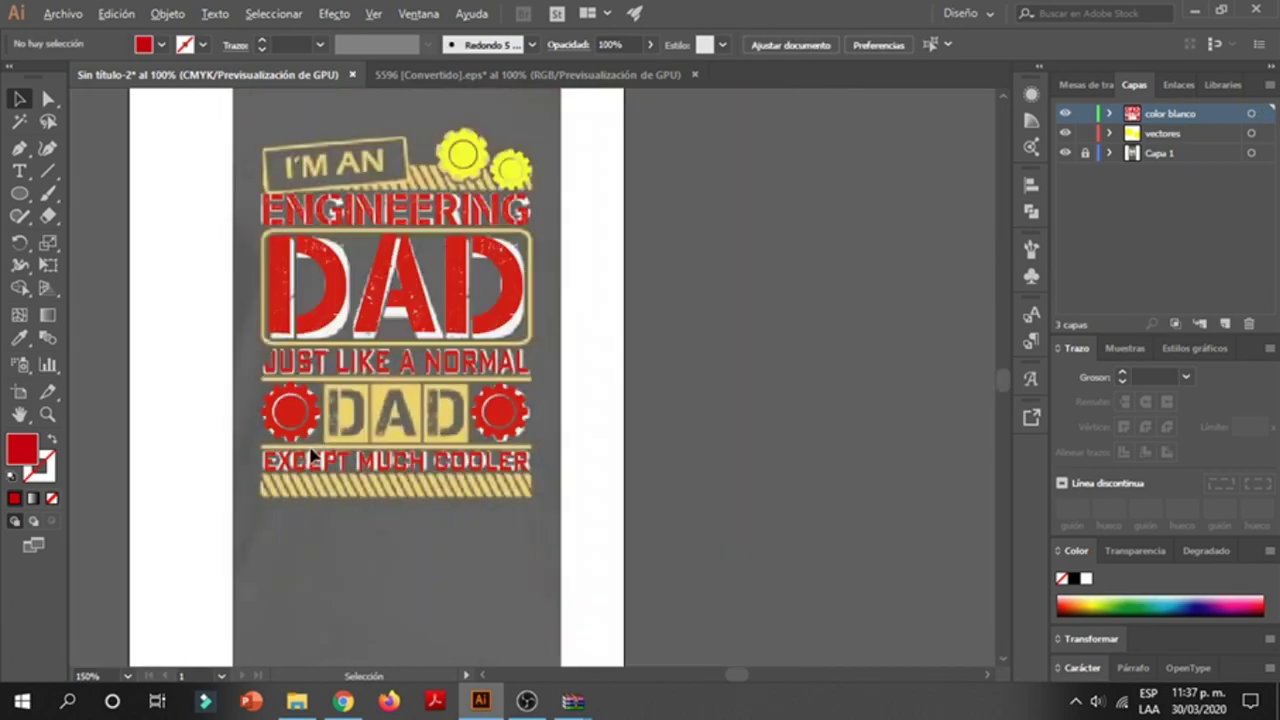
key("ctrl+minus")
left_click_drag(508, 525, 506, 521)
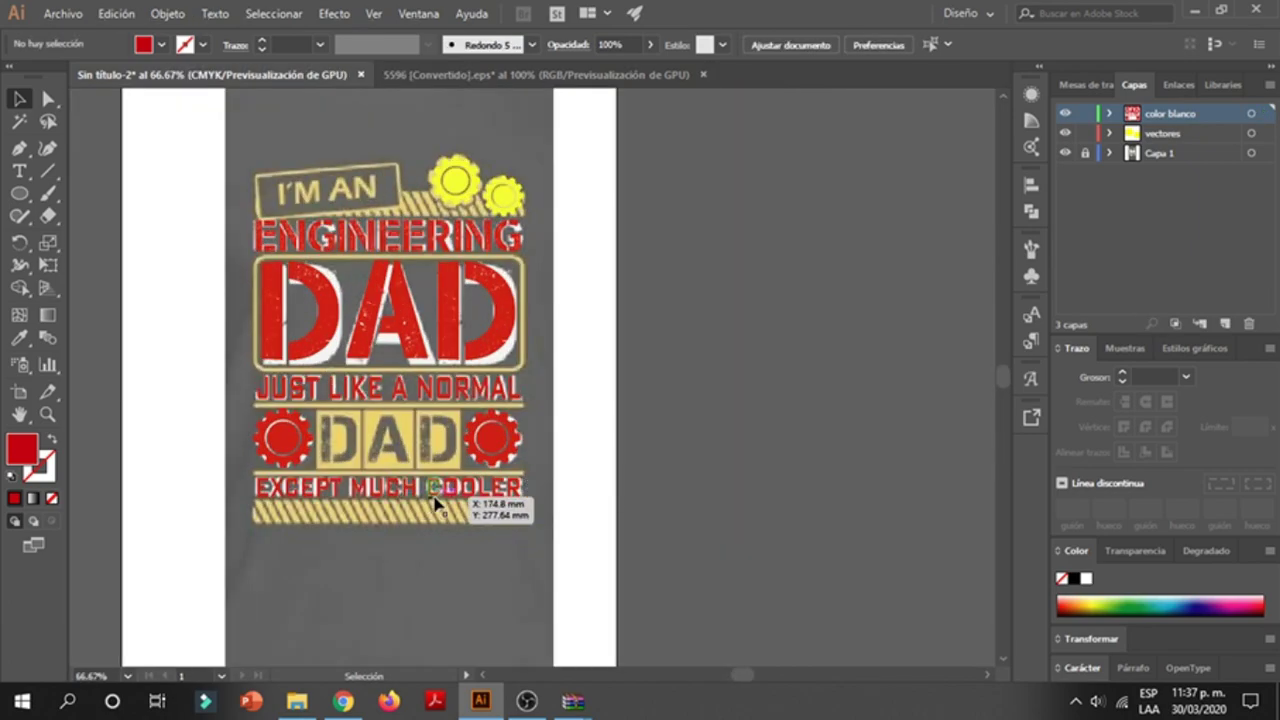
left_click(575, 263)
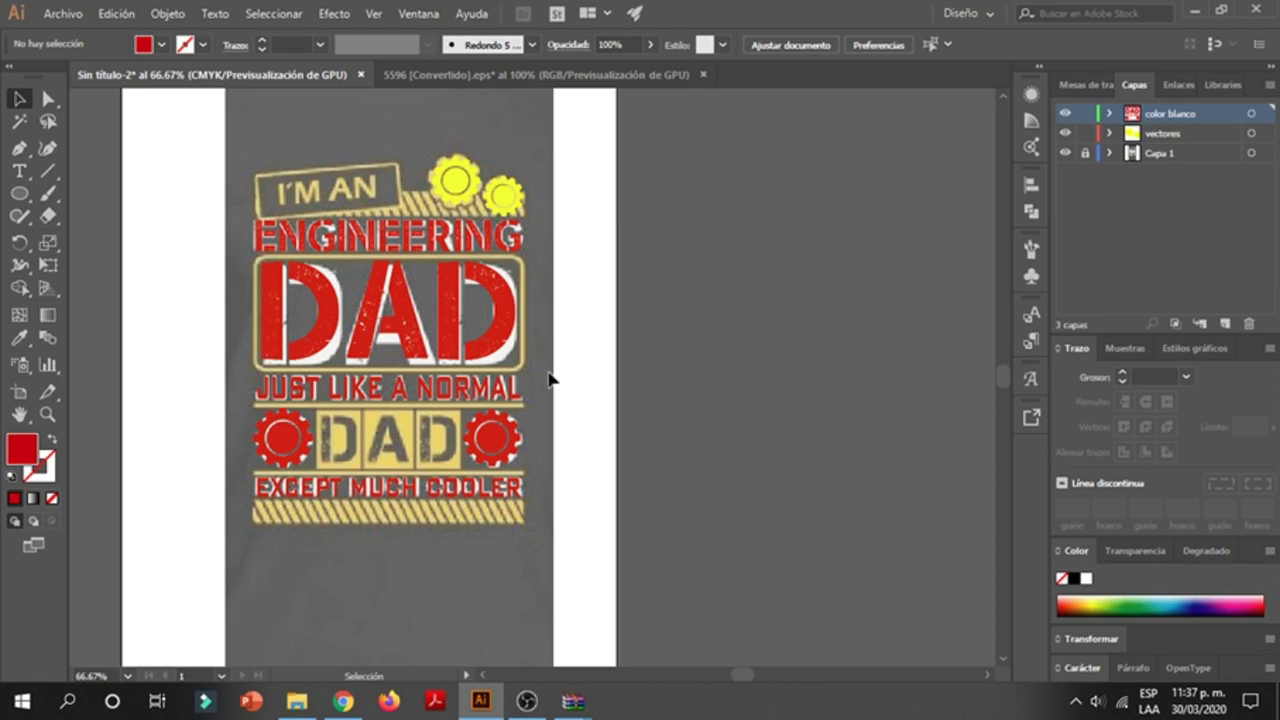
key("ctrl+plus")
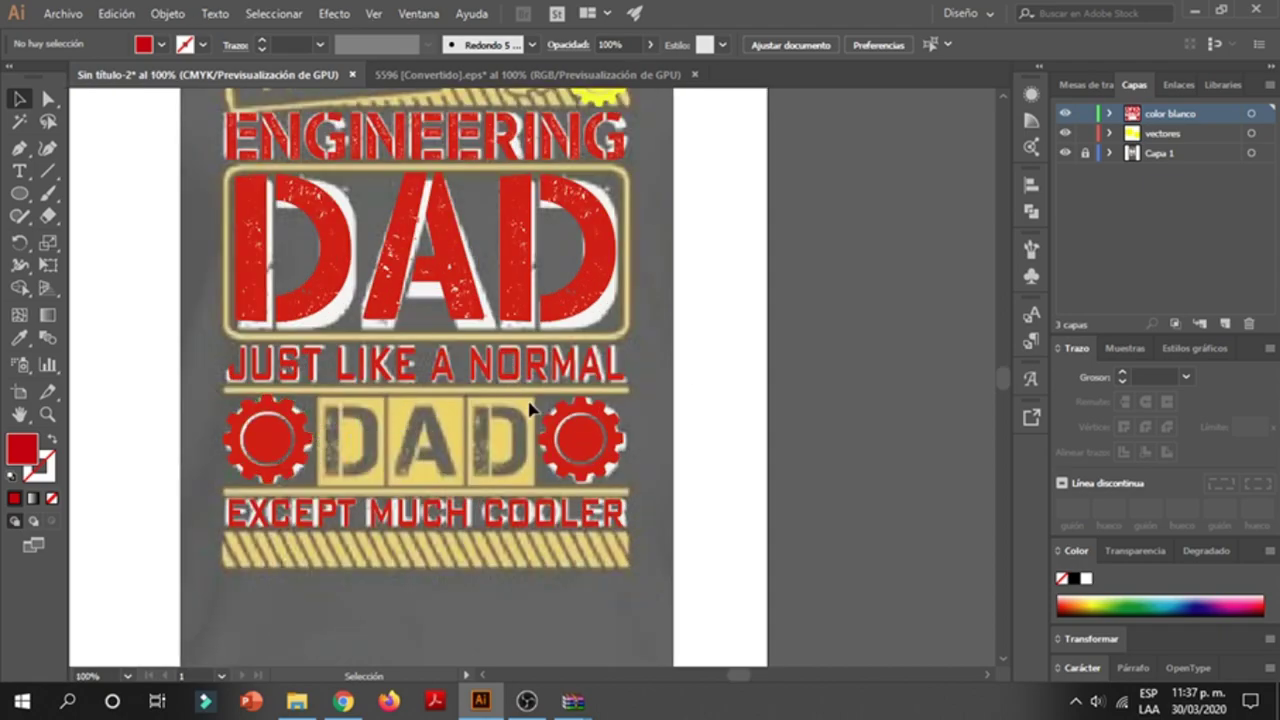
scroll(530, 408, "up", 2)
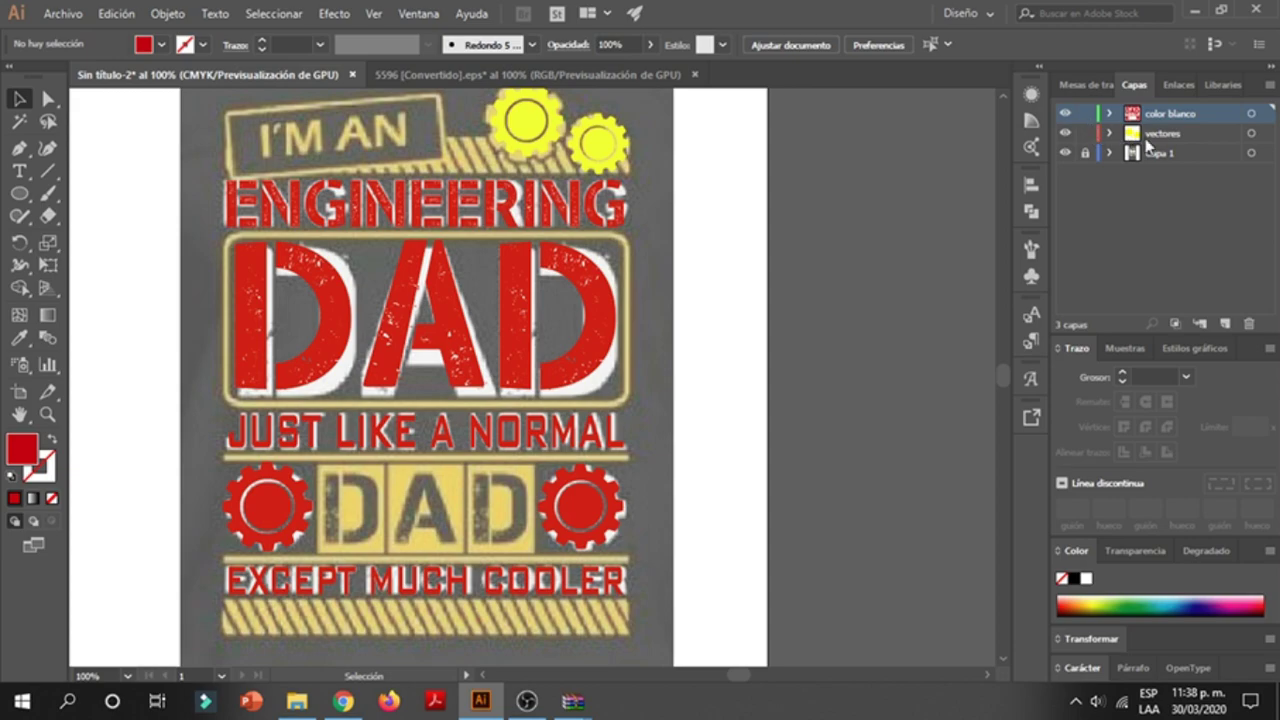
left_click(1086, 115)
left_click(600, 145)
left_click(729, 306)
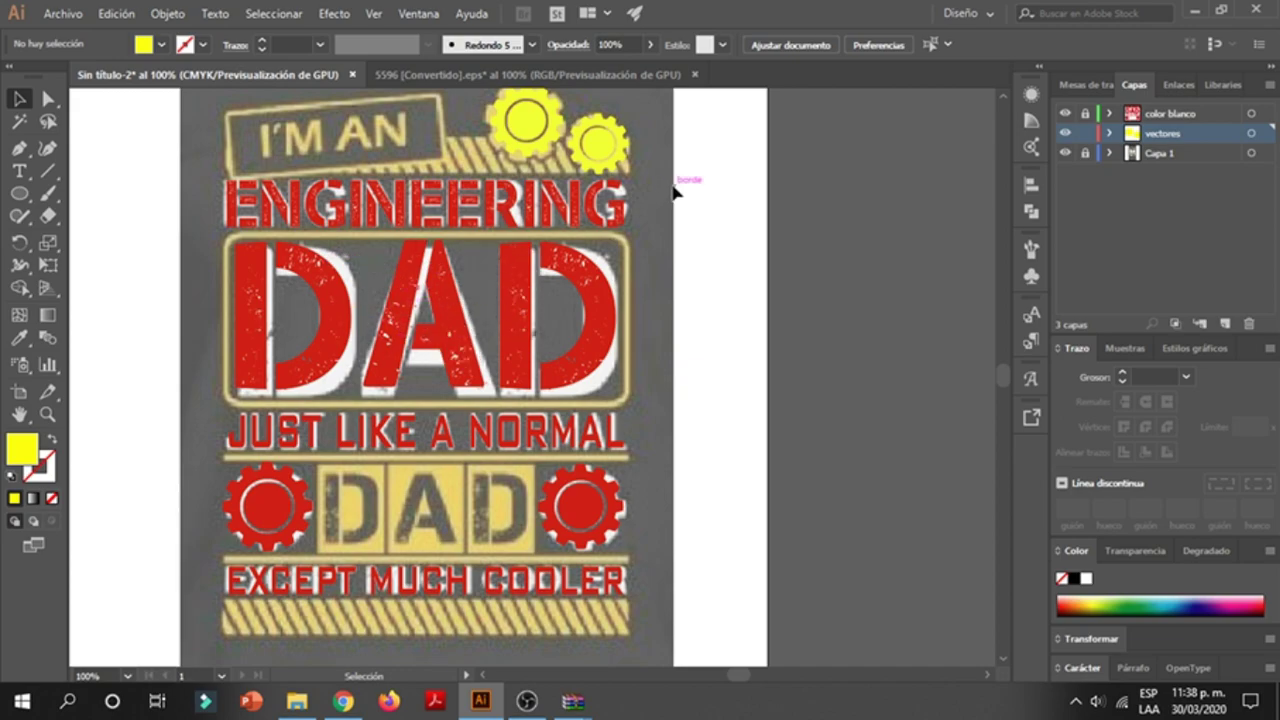
scroll(680, 200, "up", 1)
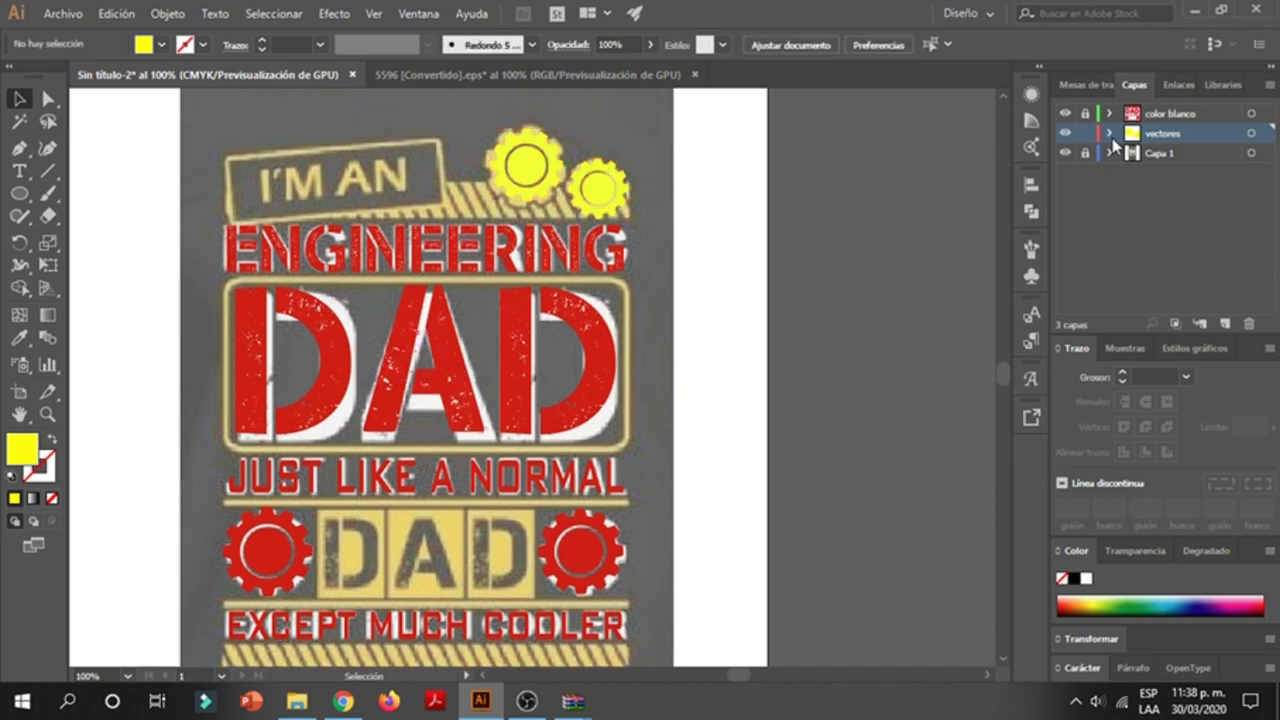
- Rename the middle 'vectores' layer in the Layers panel to 'Amarillo'
double_click(1168, 133)
type("c")
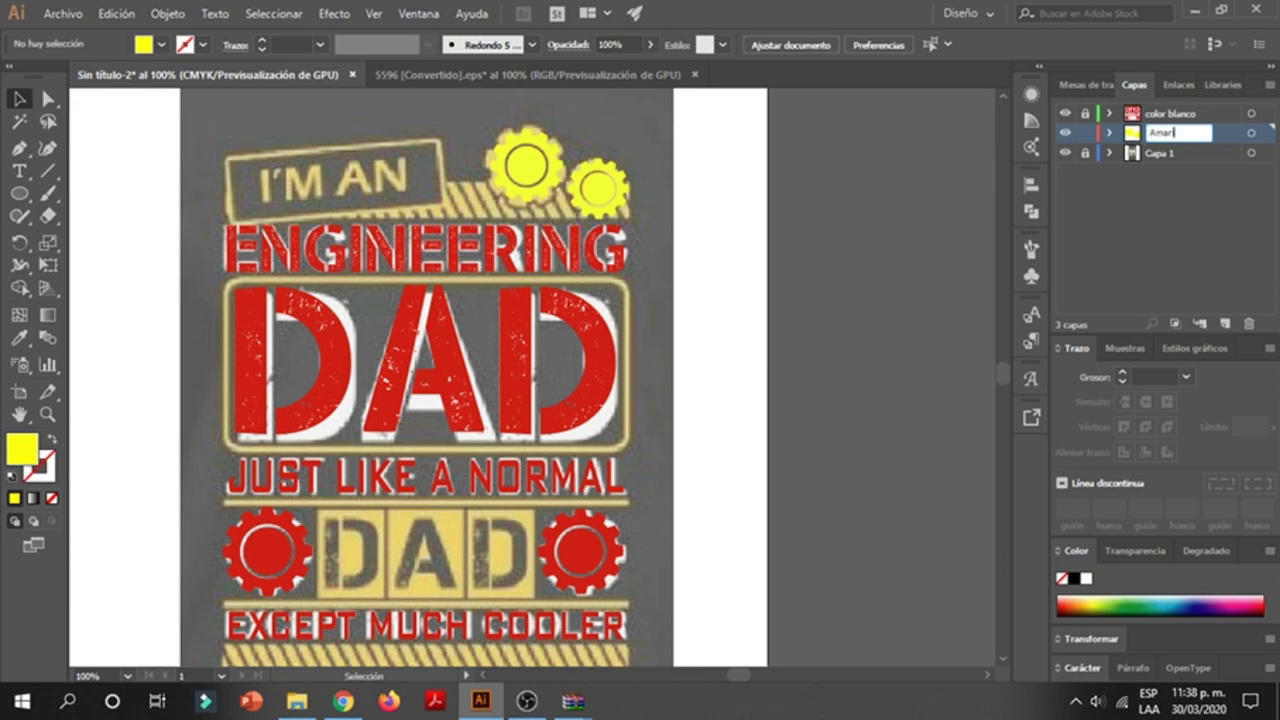
key("Return")
scroll(720, 285, "down", 2)
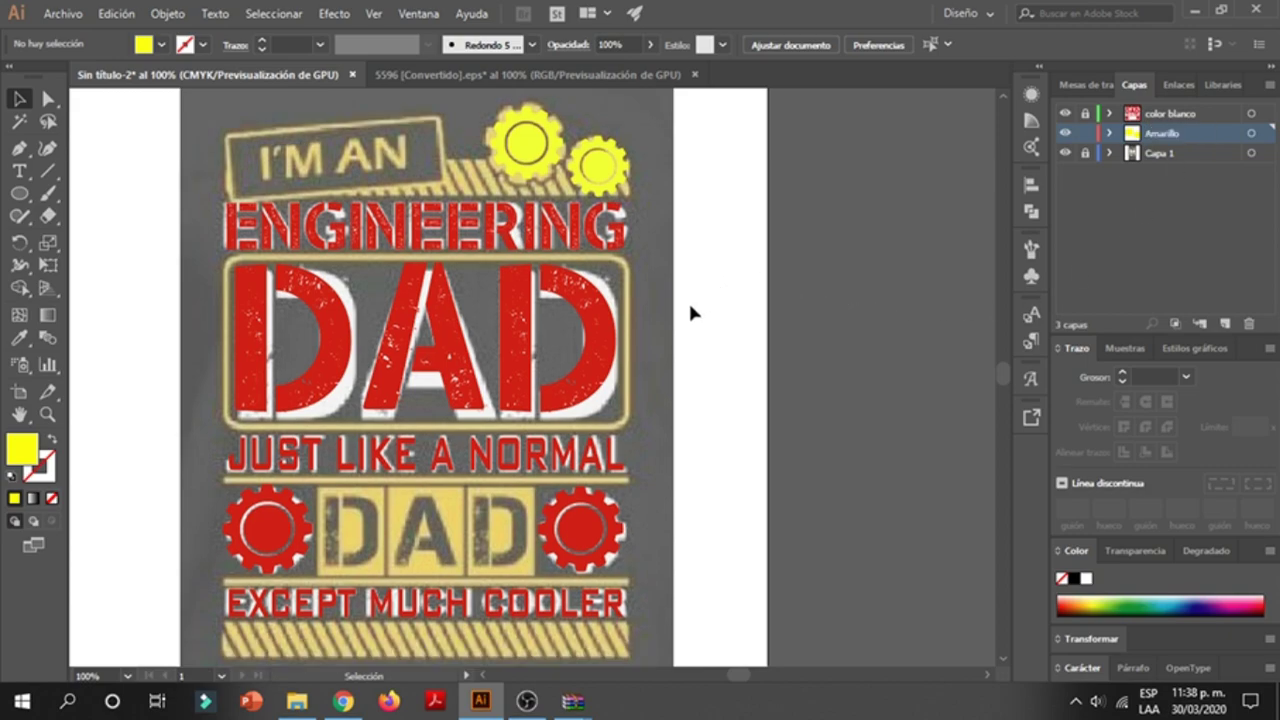
scroll(470, 430, "down", 2)
scroll(490, 400, "down", 2)
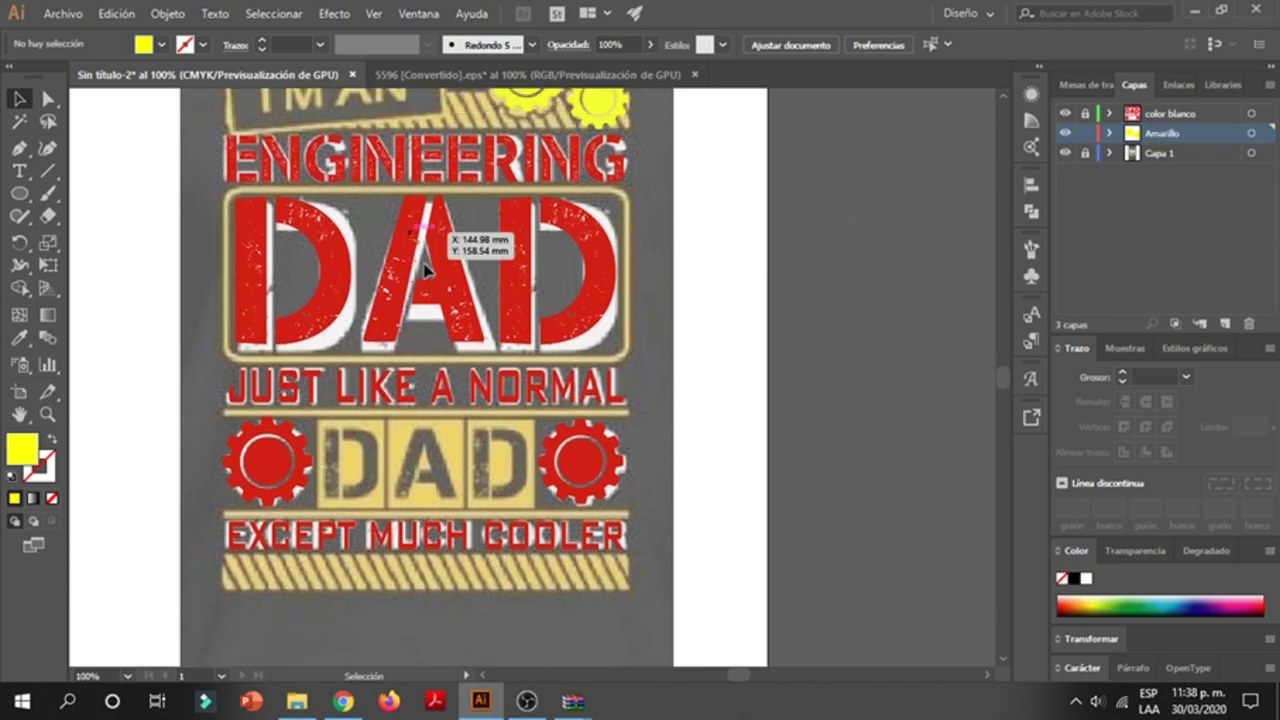
scroll(471, 243, "up", 4)
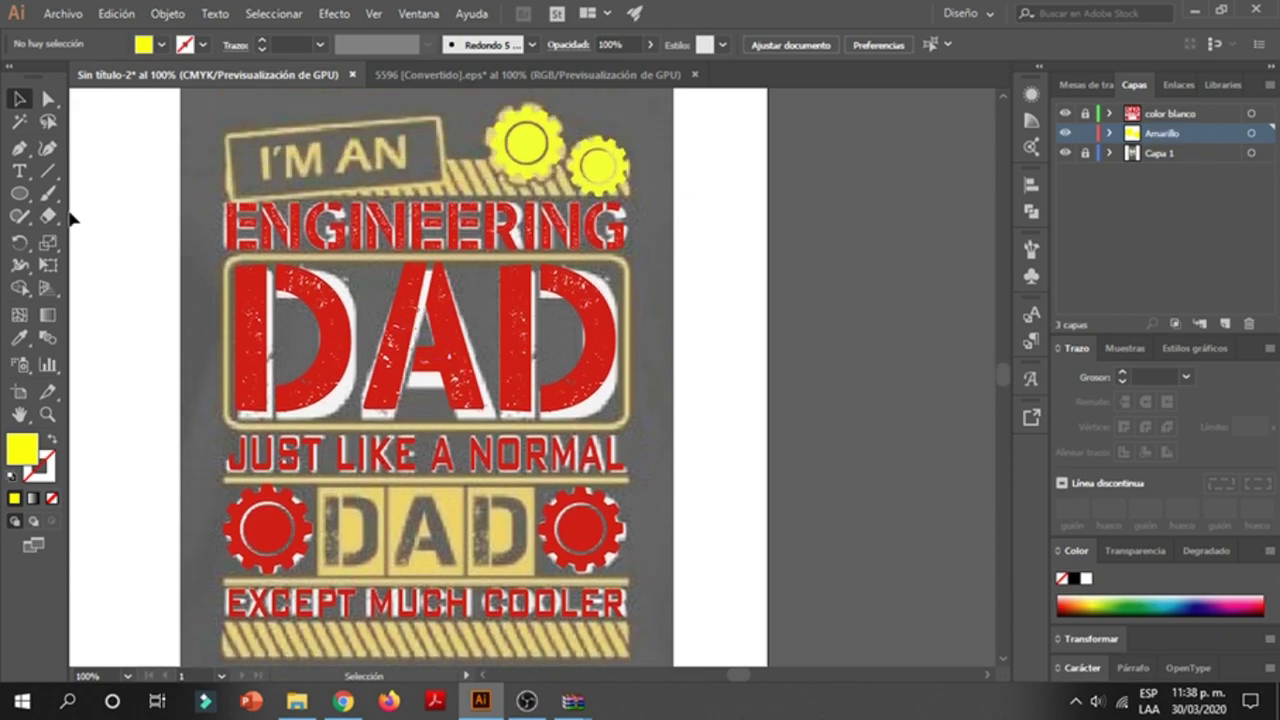
- Draw a rectangle enclosing the big red DAD letters
left_click(20, 194)
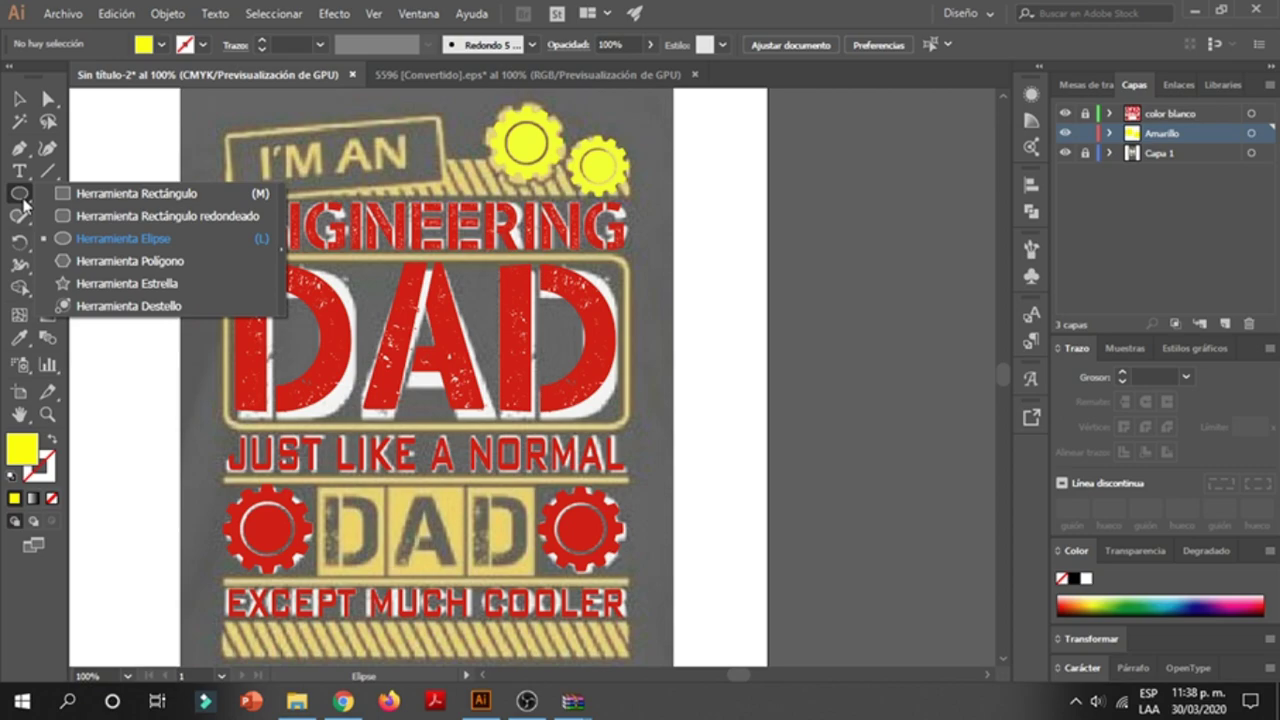
left_click(126, 193)
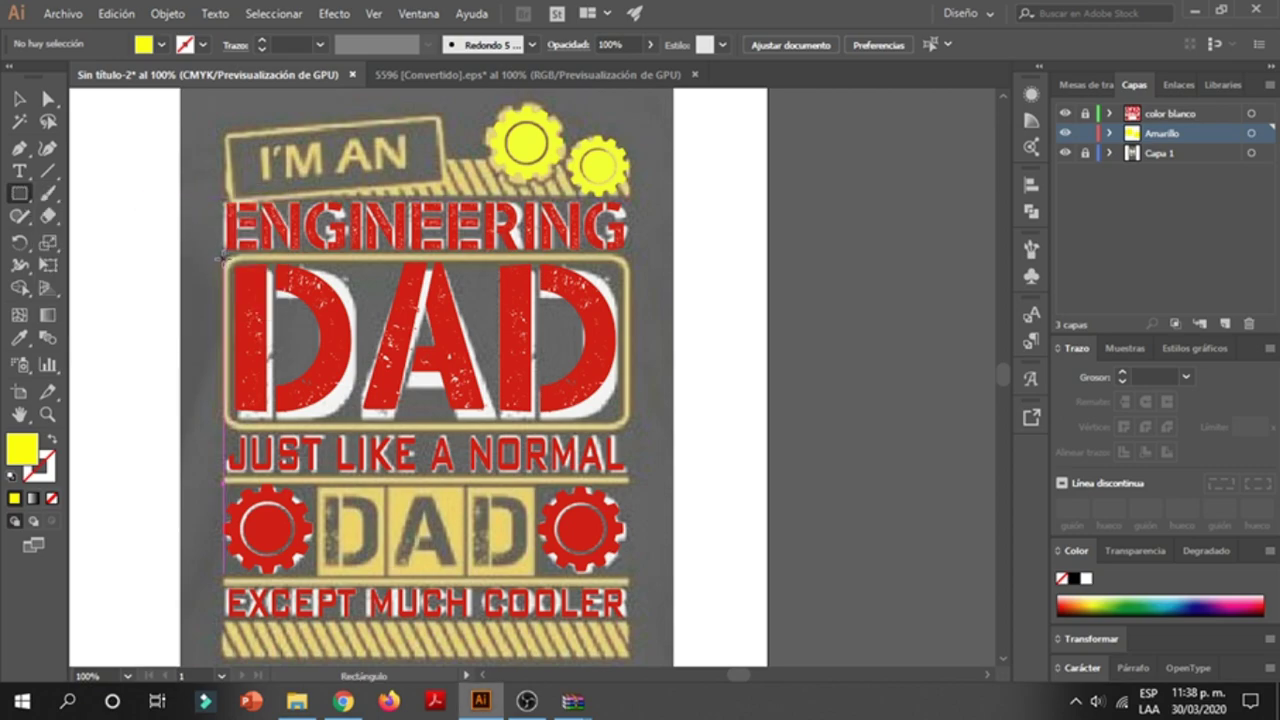
left_click_drag(224, 258, 624, 426)
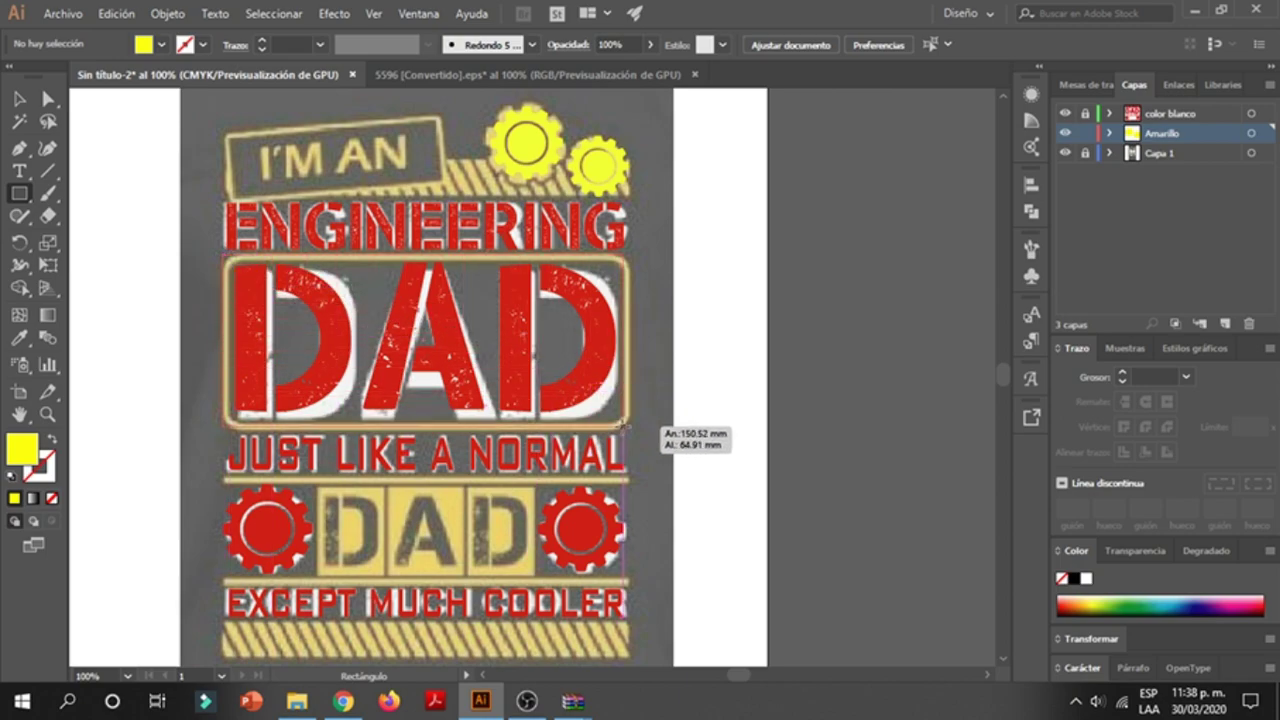
left_click_drag(624, 426, 628, 426)
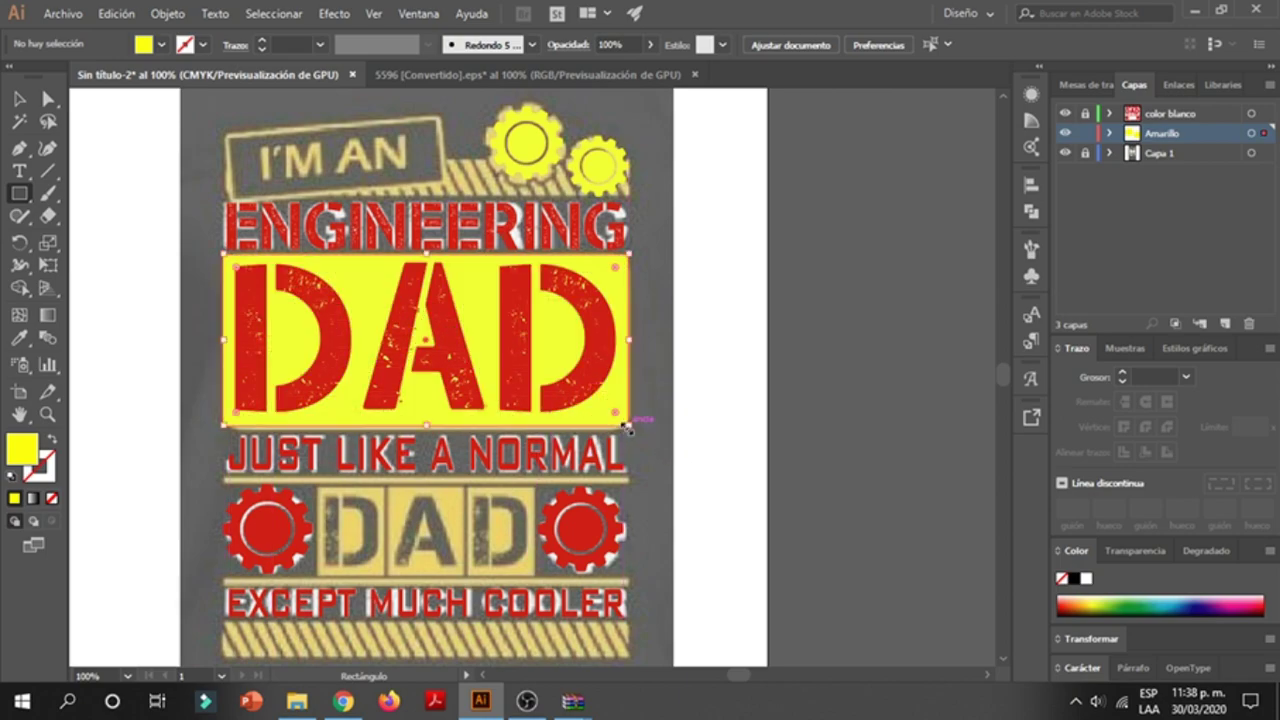
- Swap fill and stroke so the rectangle becomes a yellow outline with no fill
left_click(51, 444)
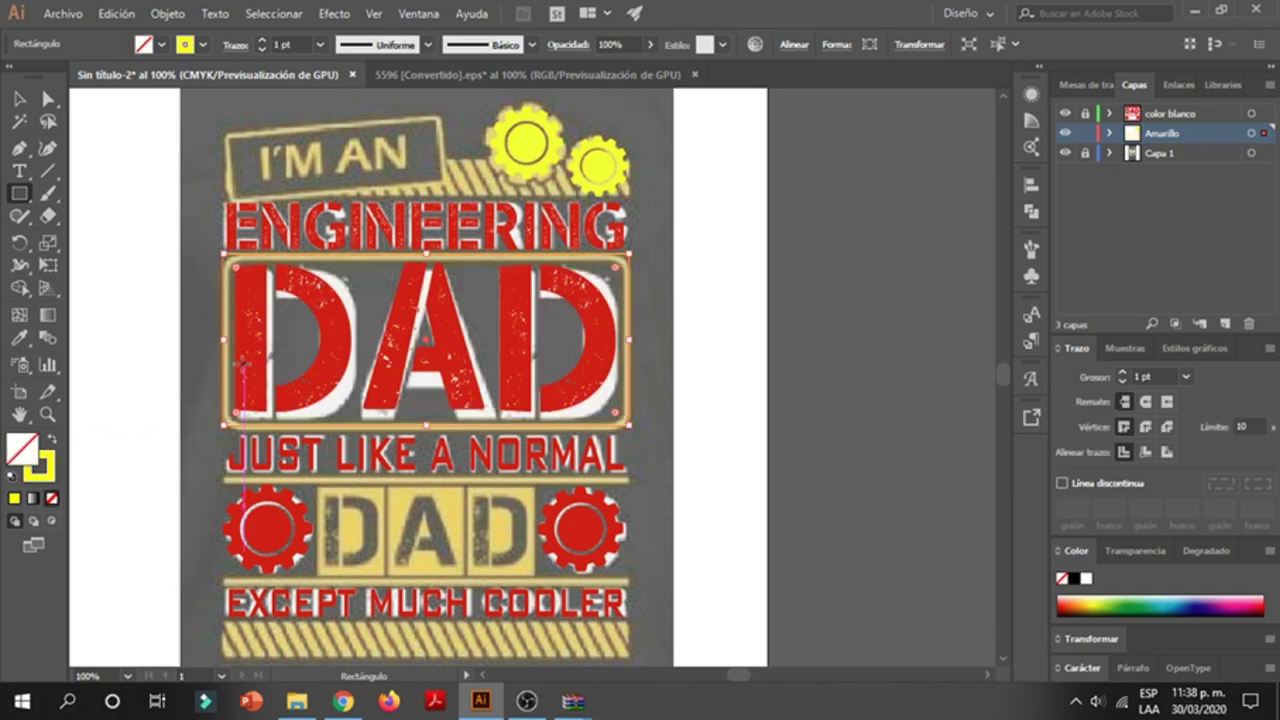
scroll(243, 380, "up", 2)
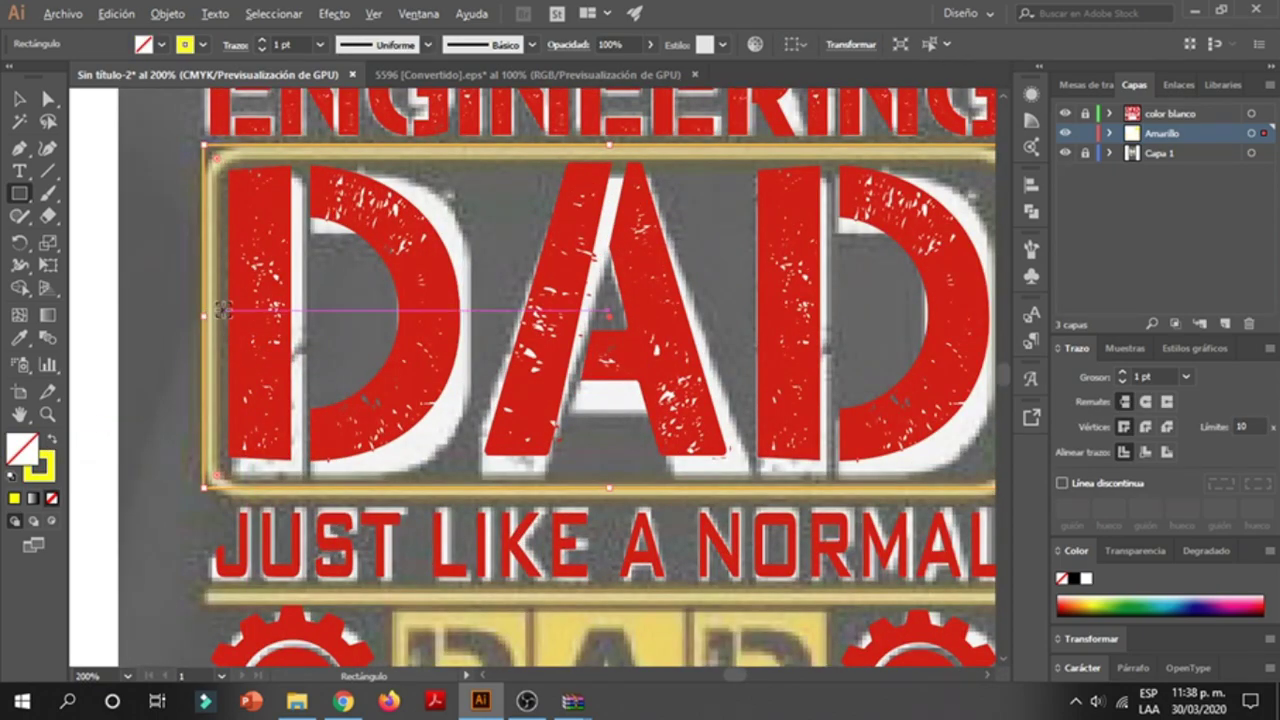
scroll(210, 314, "down", 2)
scroll(243, 312, "down", 1)
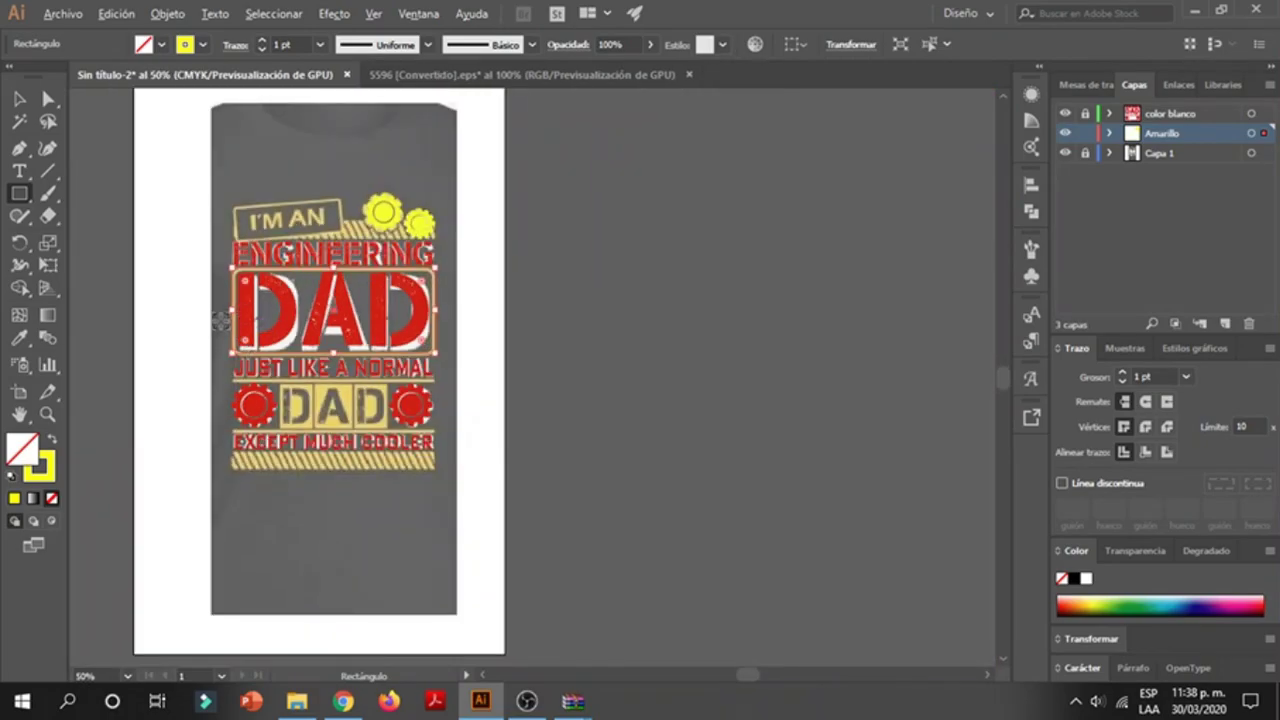
scroll(243, 312, "up", 3)
scroll(225, 310, "down", 5)
scroll(300, 298, "down", 3)
scroll(300, 297, "up", 1)
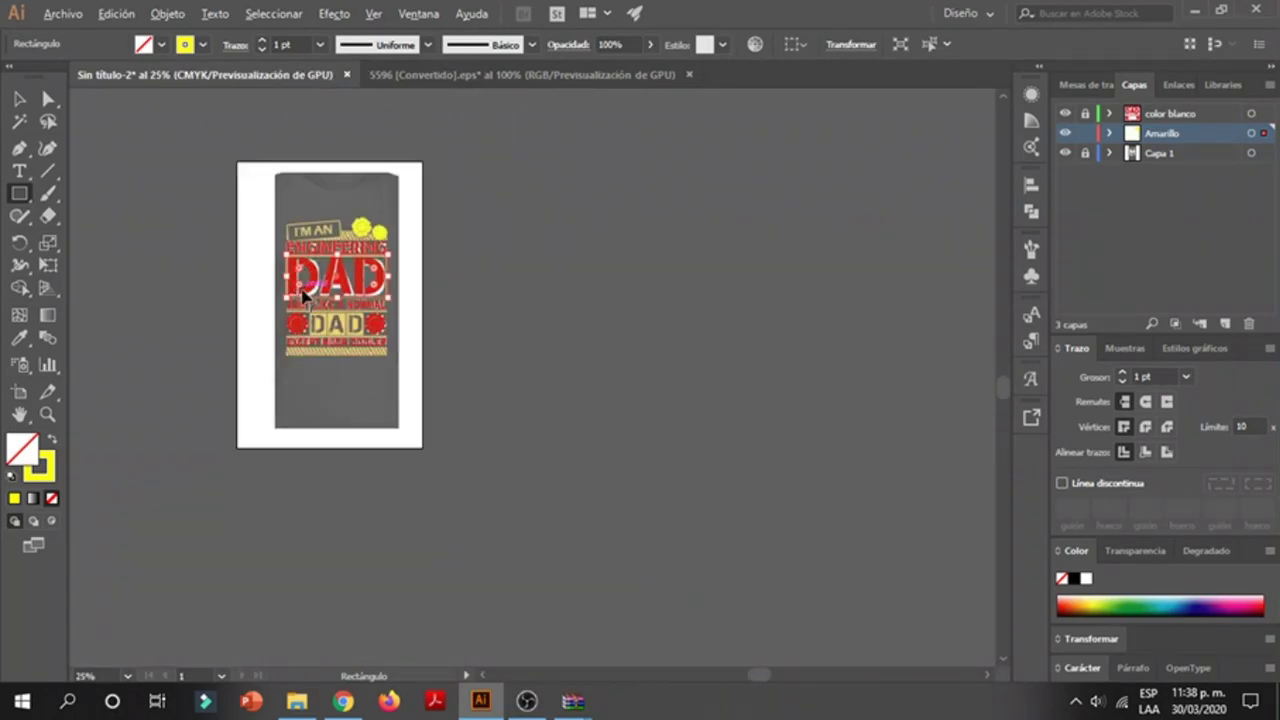
scroll(300, 297, "up", 2)
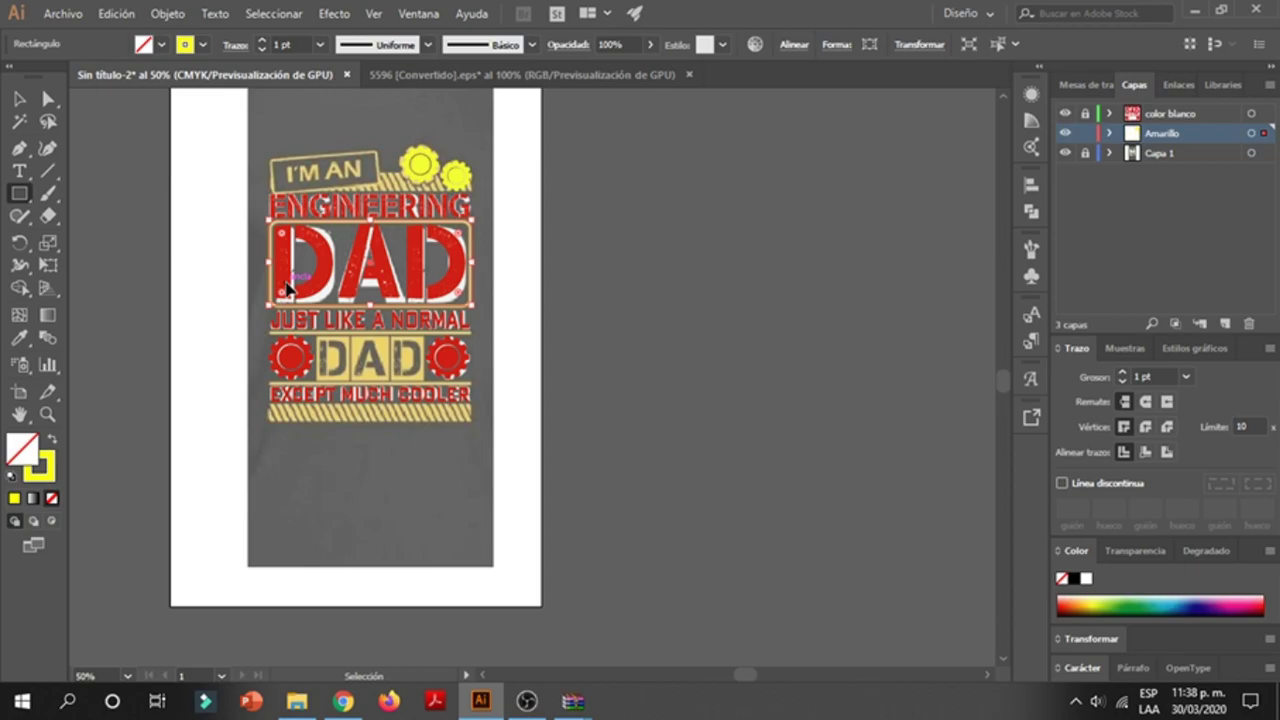
scroll(287, 290, "left", 2)
scroll(287, 290, "left", 1)
scroll(287, 290, "right", 1)
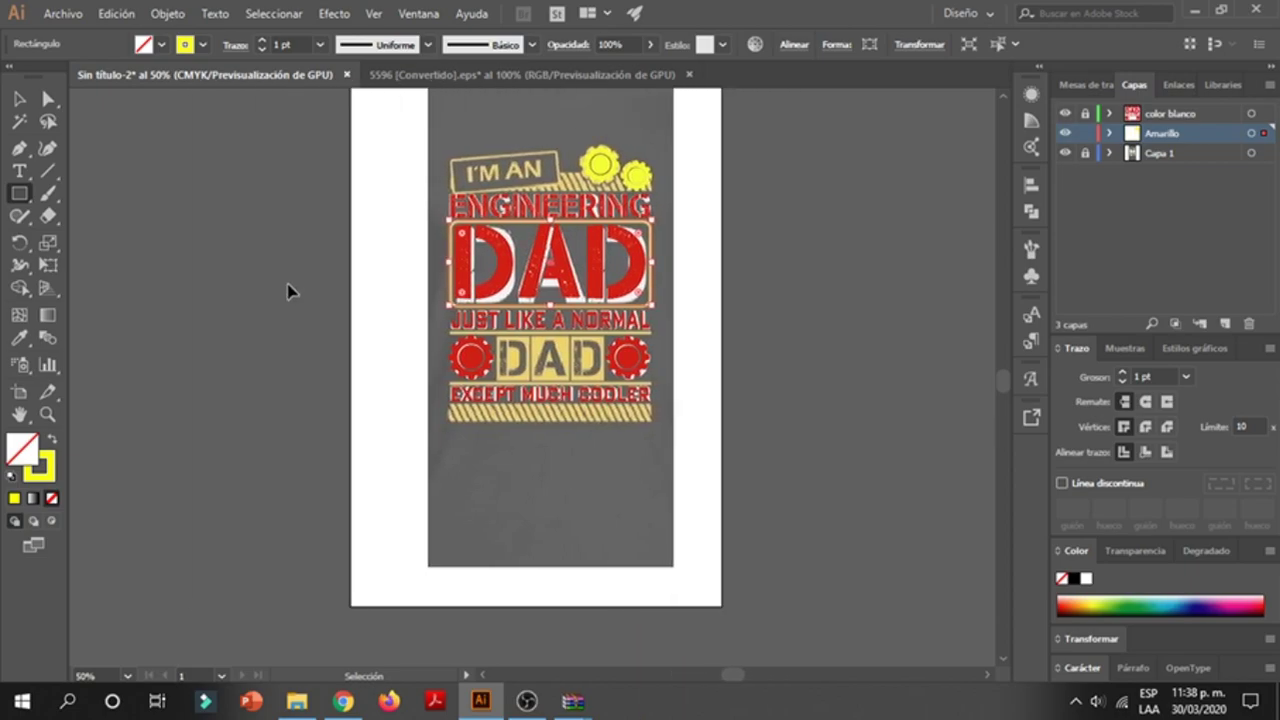
scroll(287, 290, "right", 1)
scroll(287, 290, "left", 1)
scroll(287, 290, "right", 2)
scroll(455, 229, "up", 1)
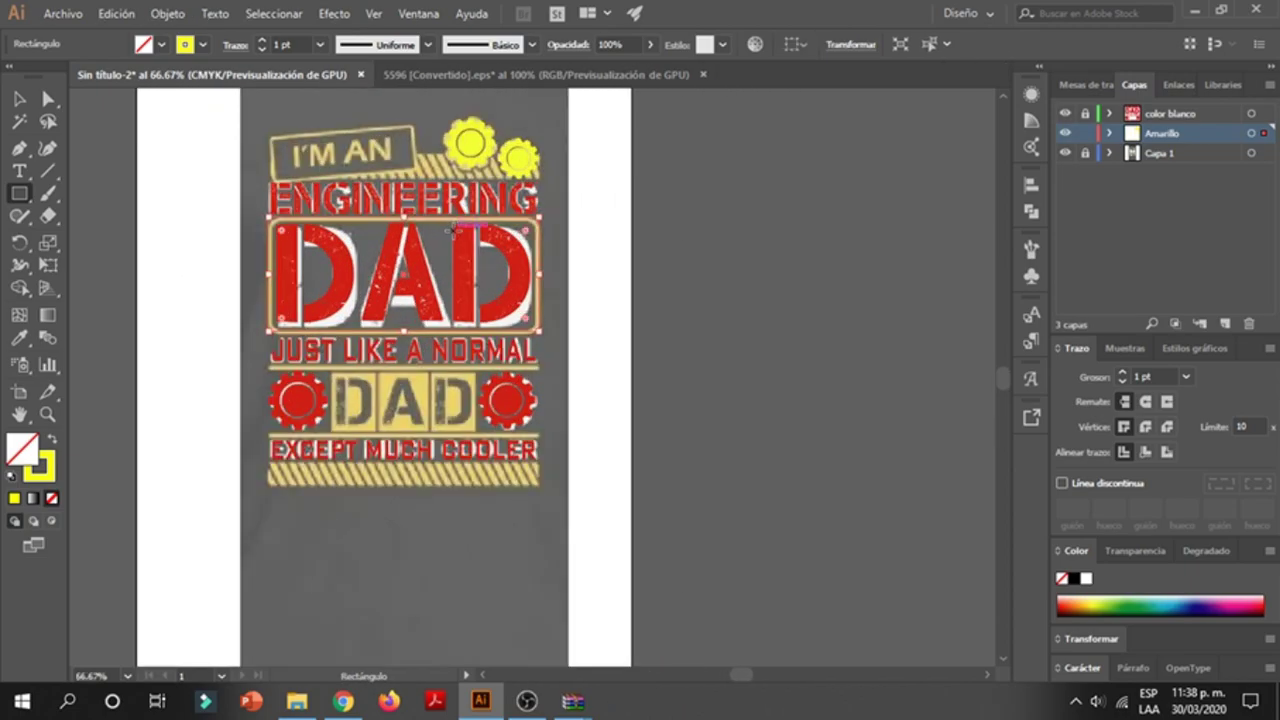
scroll(437, 240, "up", 1)
scroll(320, 260, "up", 1)
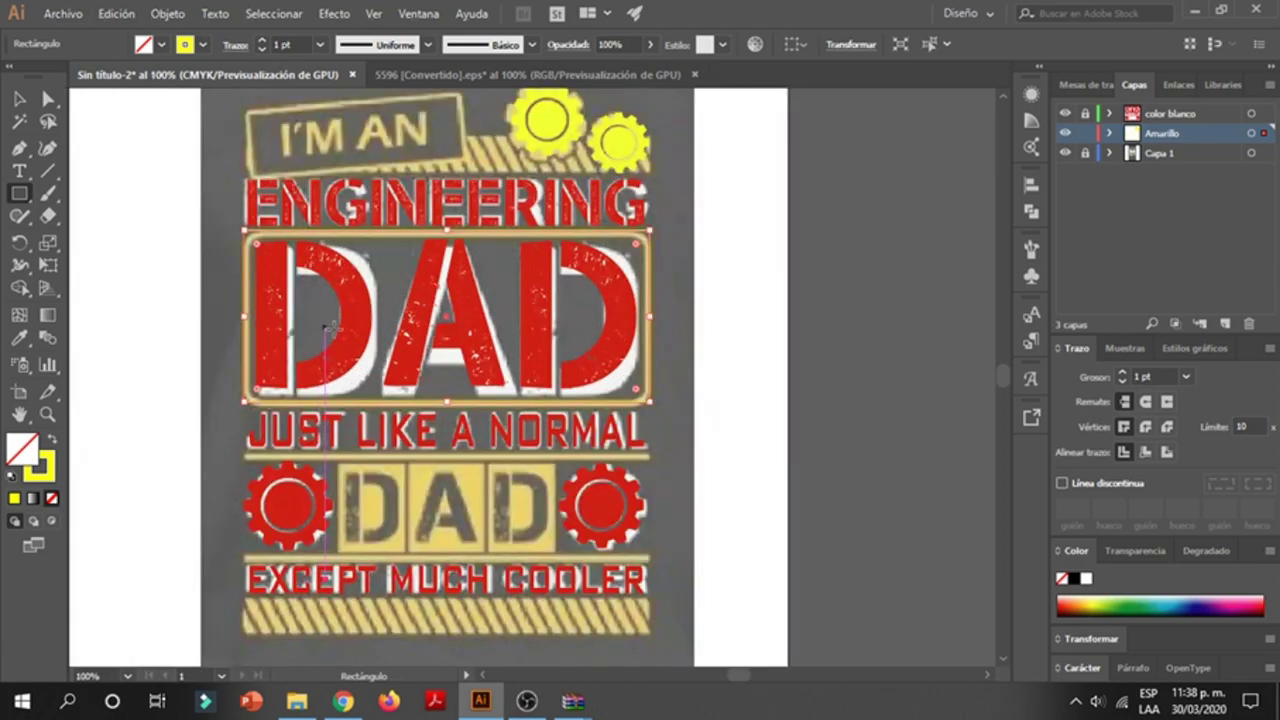
- Reselect the DAD frame rectangle and switch to Direct Selection for corner editing
left_click(17, 103)
left_click(167, 253)
scroll(250, 290, "up", 1)
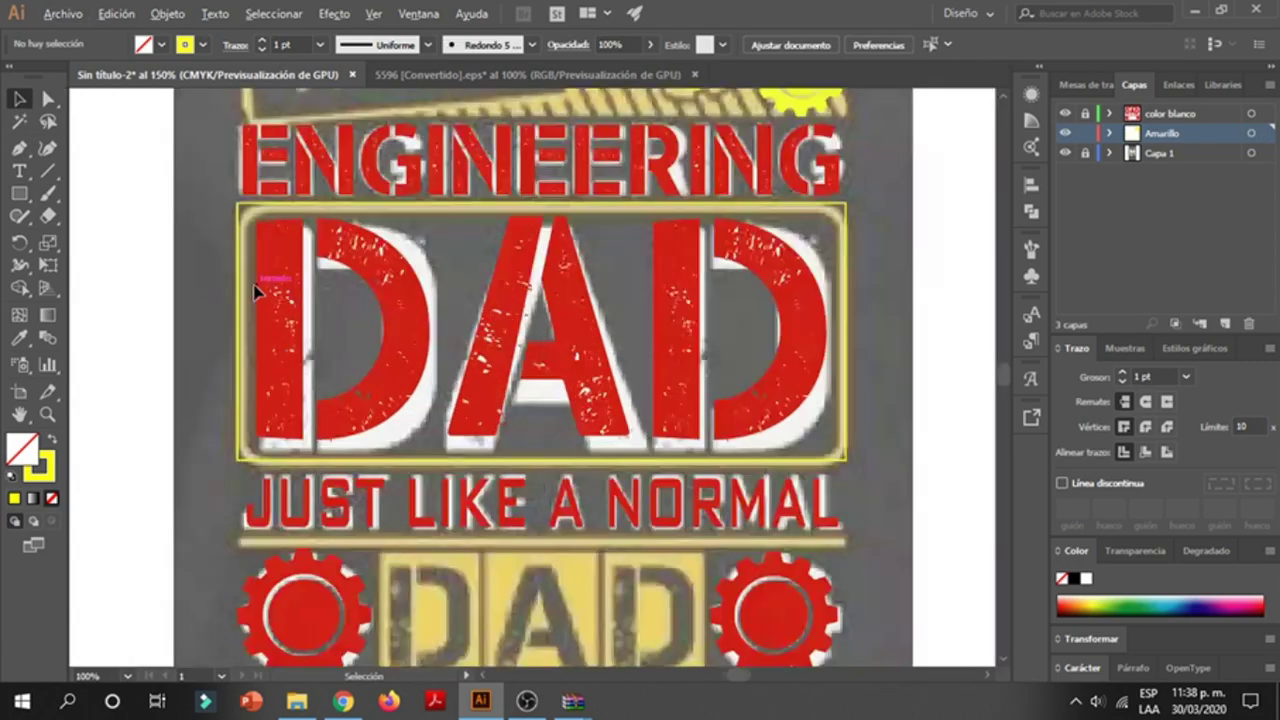
scroll(238, 300, "up", 1)
left_click(232, 298)
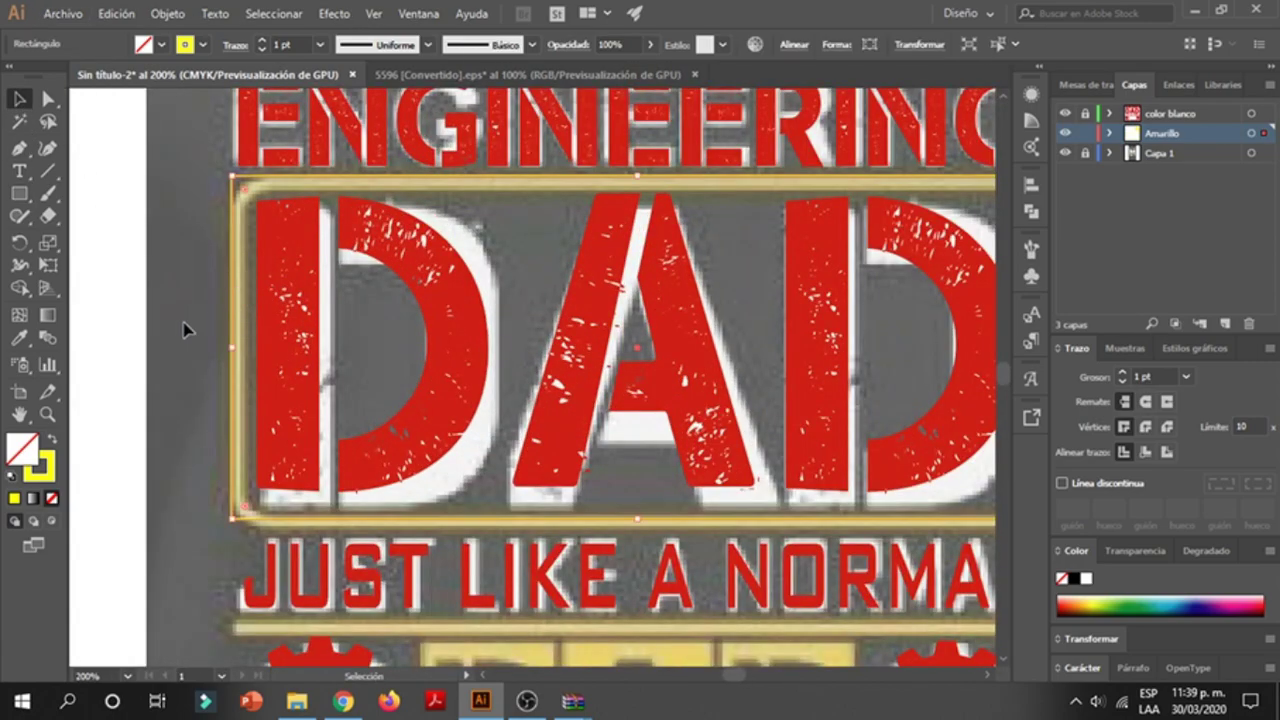
key("a")
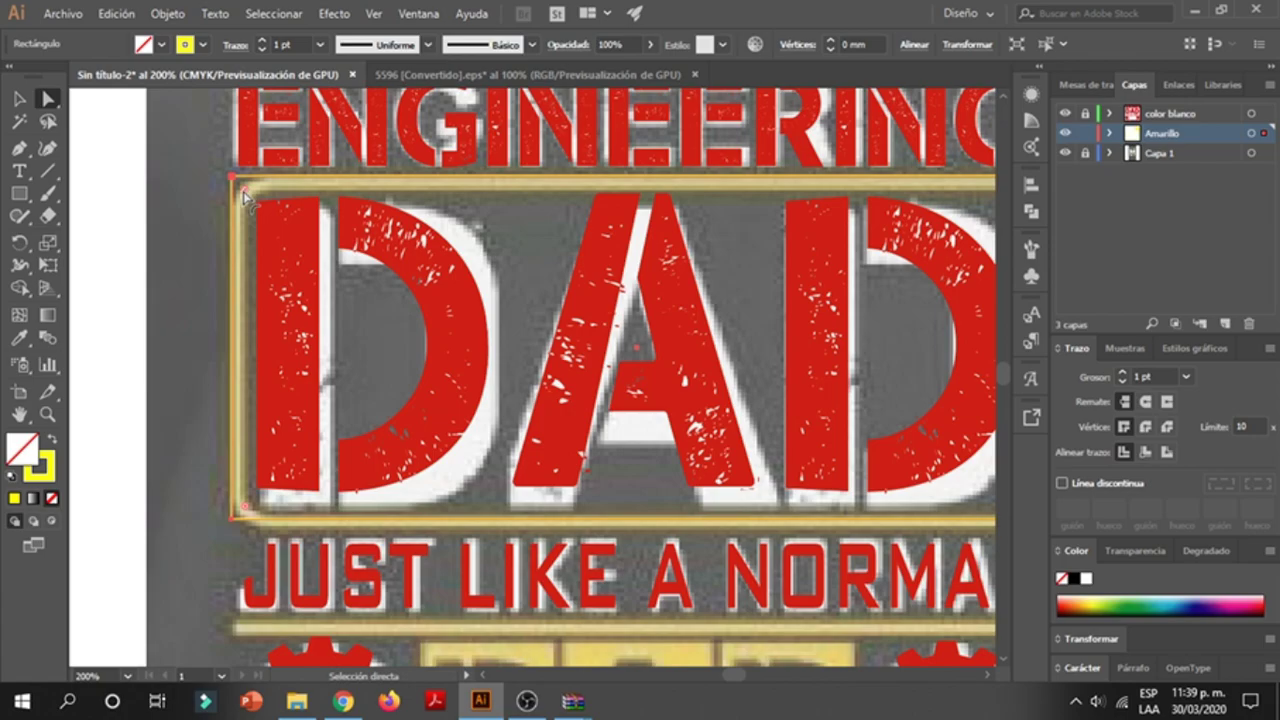
- Try rounding the frame's corners to about 6.55 mm, then reset them to sharp
scroll(208, 262, "down", 3)
scroll(228, 257, "up", 4)
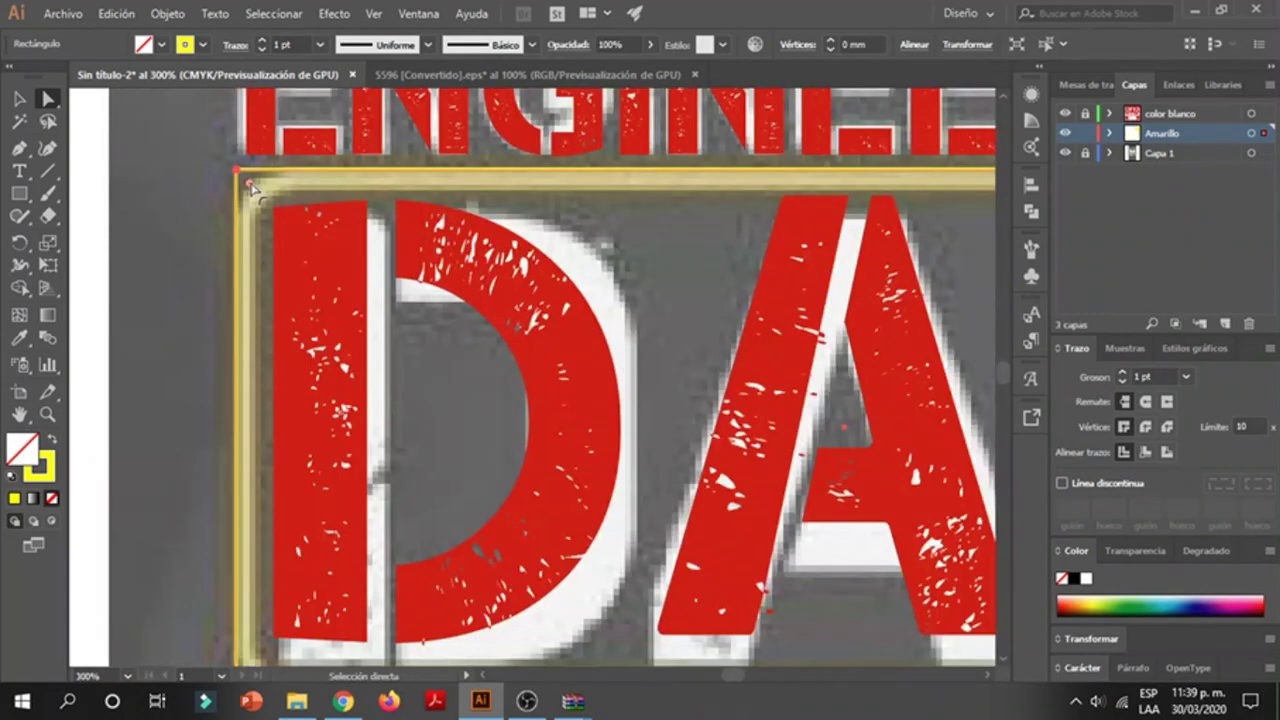
left_click_drag(250, 187, 290, 228)
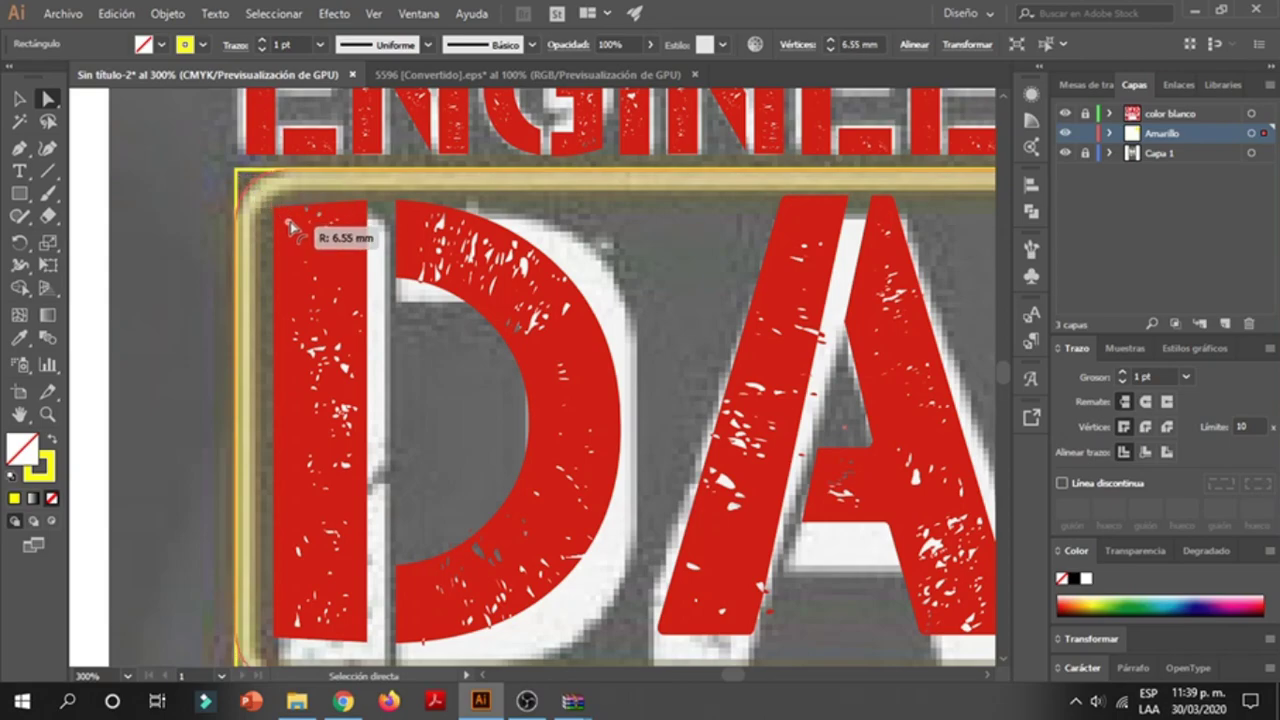
scroll(296, 340, "down", 1)
scroll(302, 455, "down", 1)
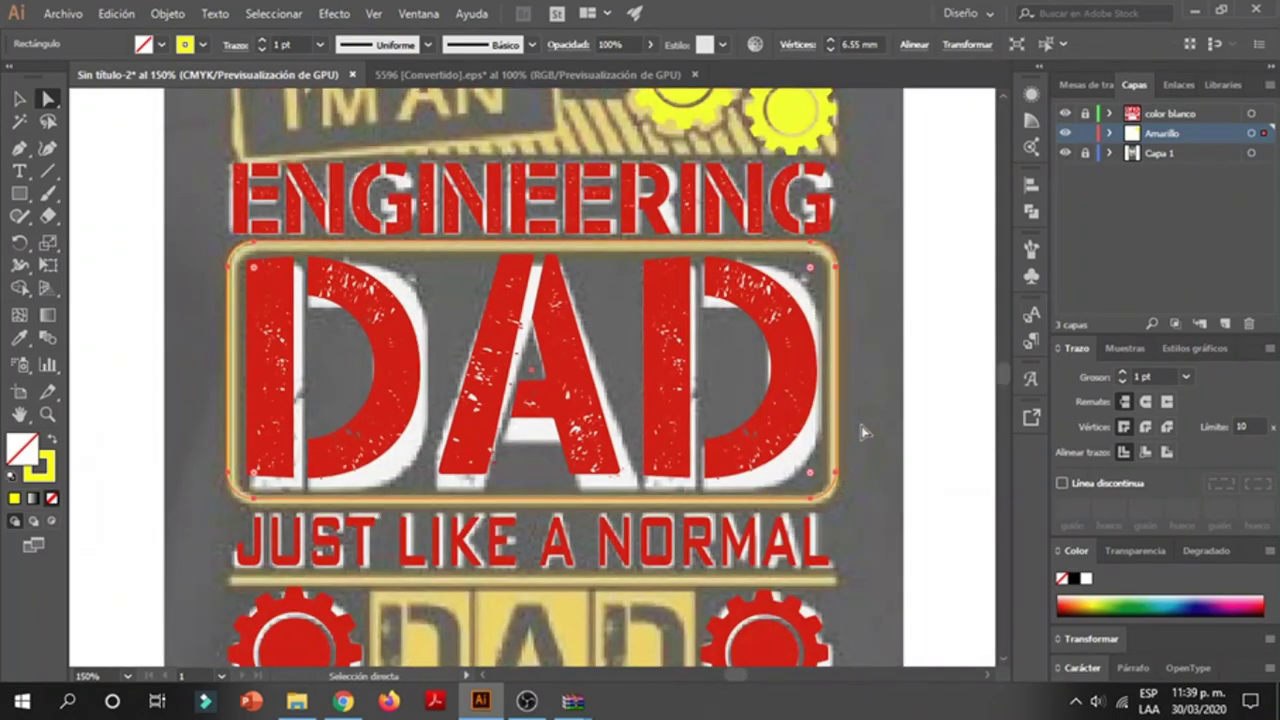
scroll(213, 297, "up", 3)
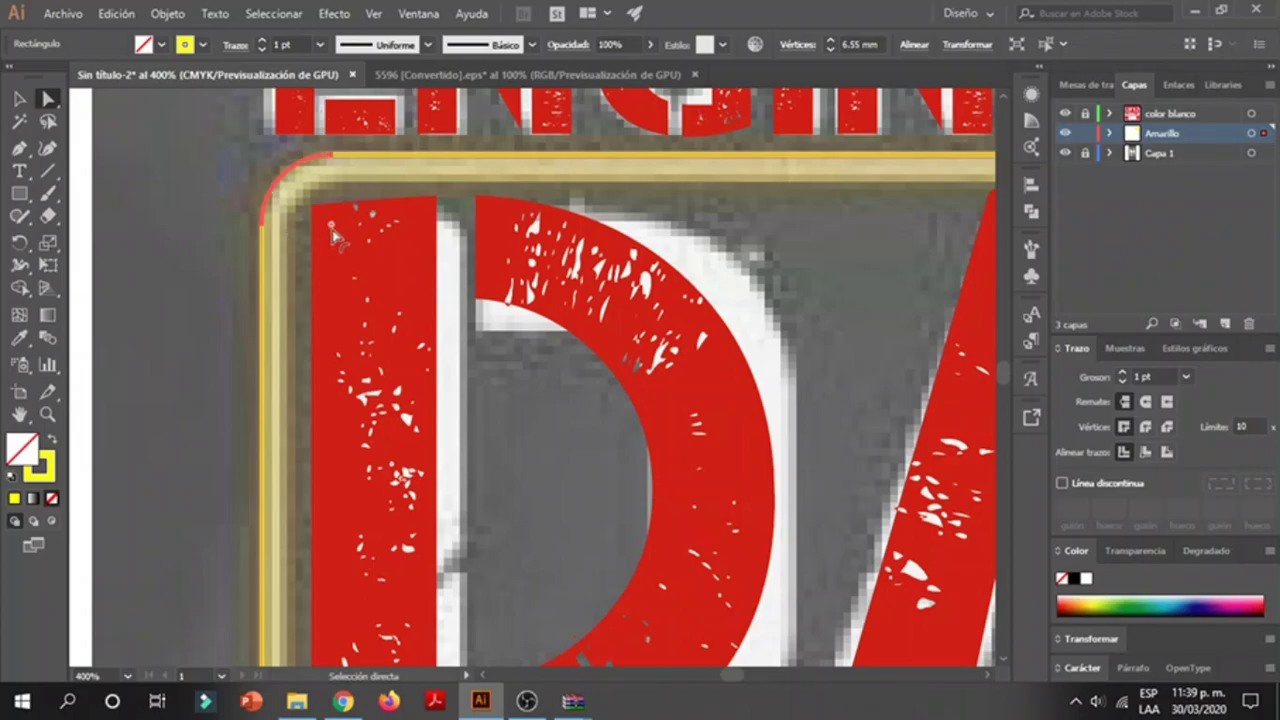
left_click_drag(338, 241, 287, 197)
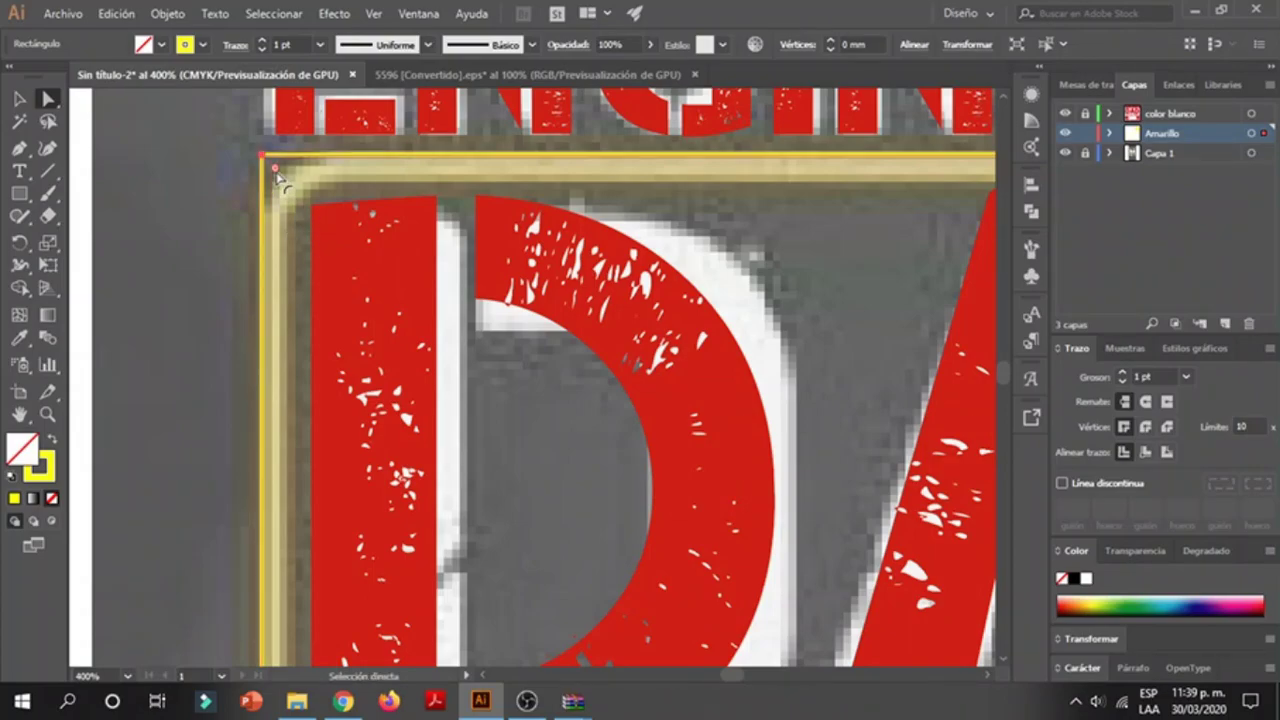
- Round the DAD frame's corners to a final 7.55 mm radius
scroll(280, 180, "down", 1)
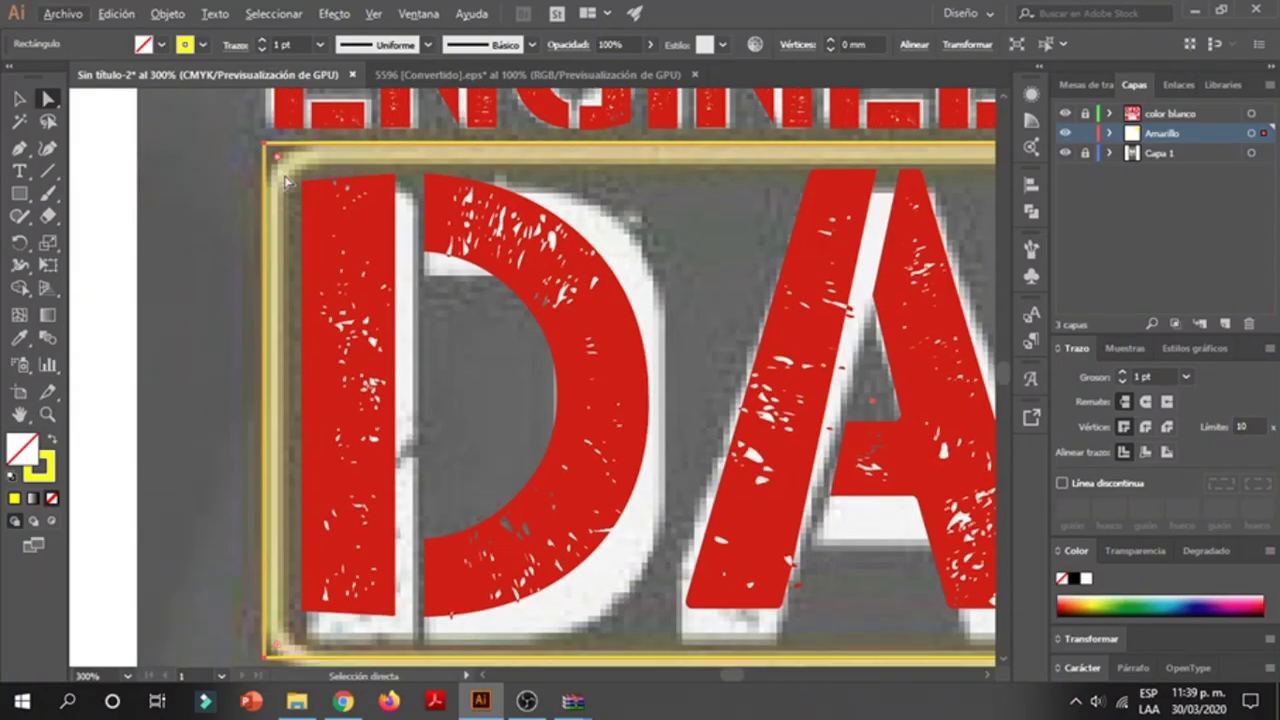
left_click_drag(280, 162, 269, 204)
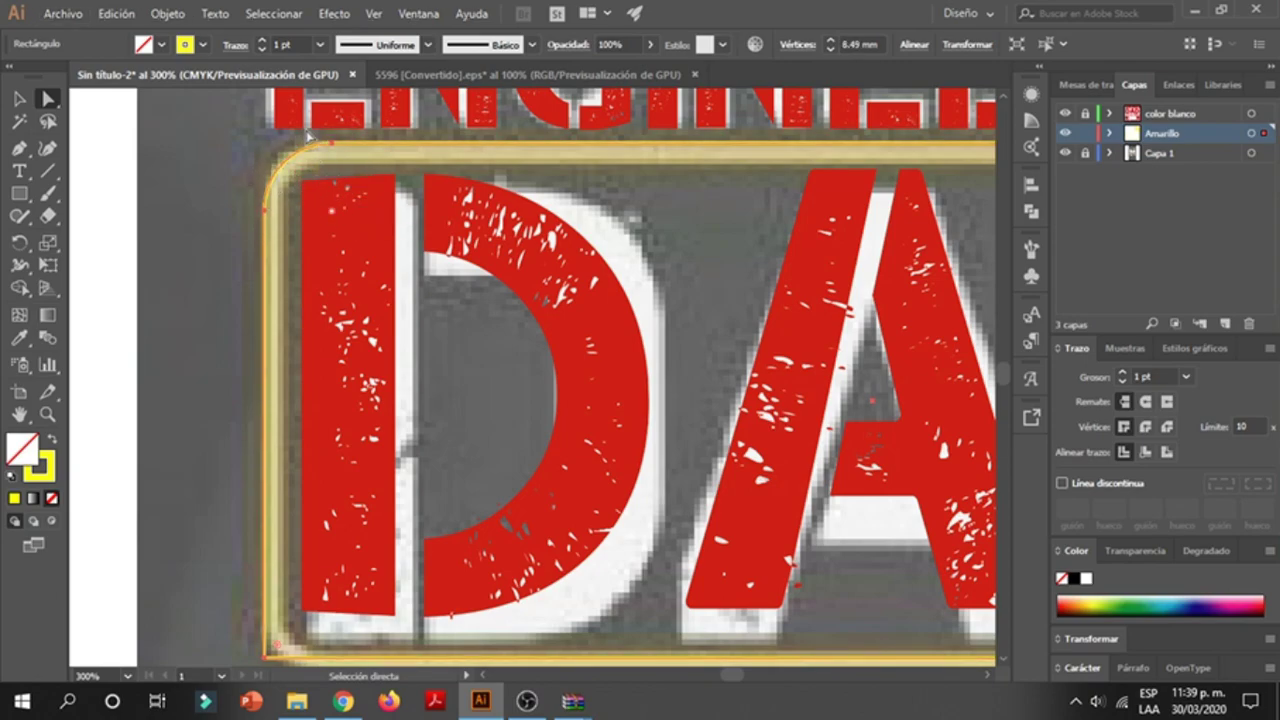
key("ctrl+z")
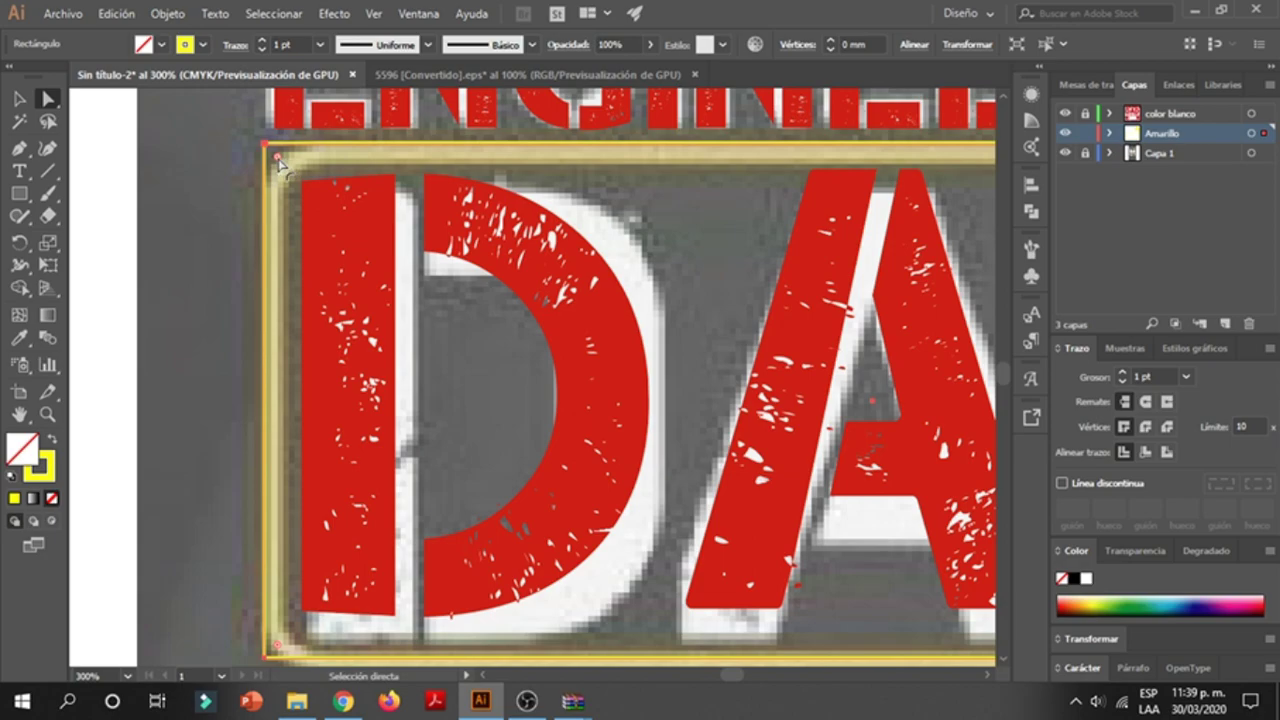
left_click_drag(280, 163, 325, 208)
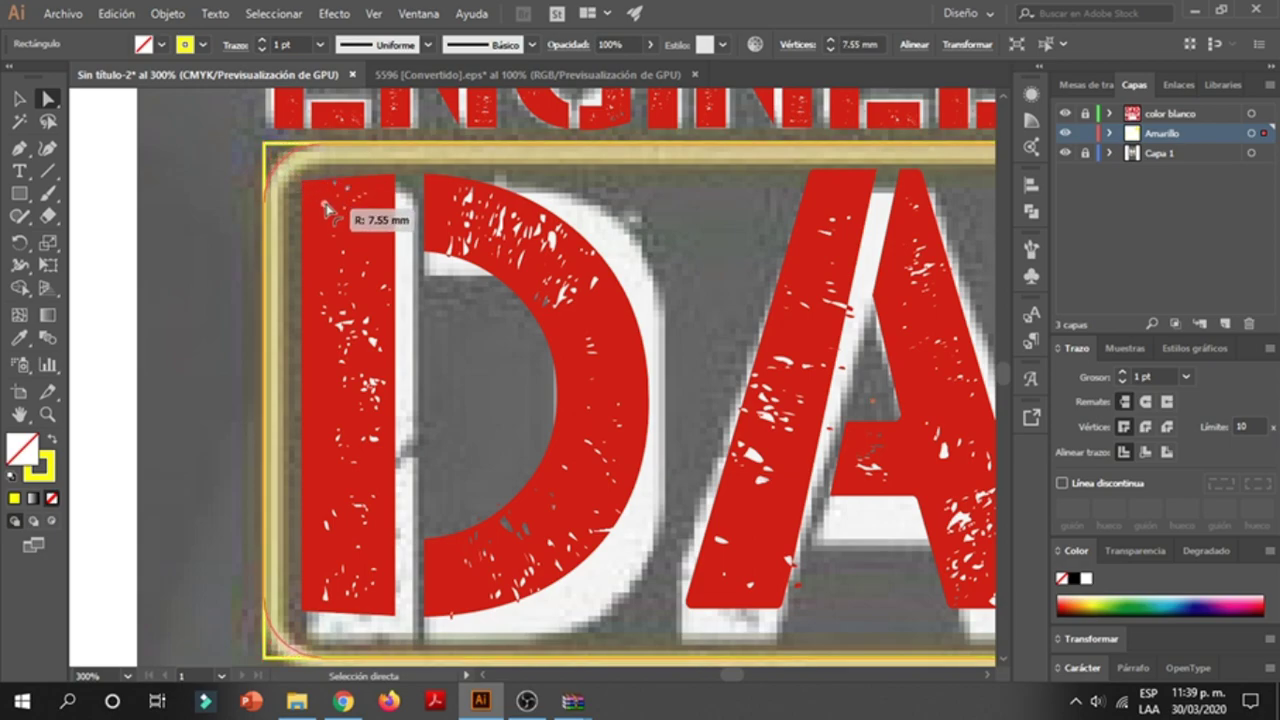
scroll(263, 240, "down", 1)
scroll(263, 240, "down", 1)
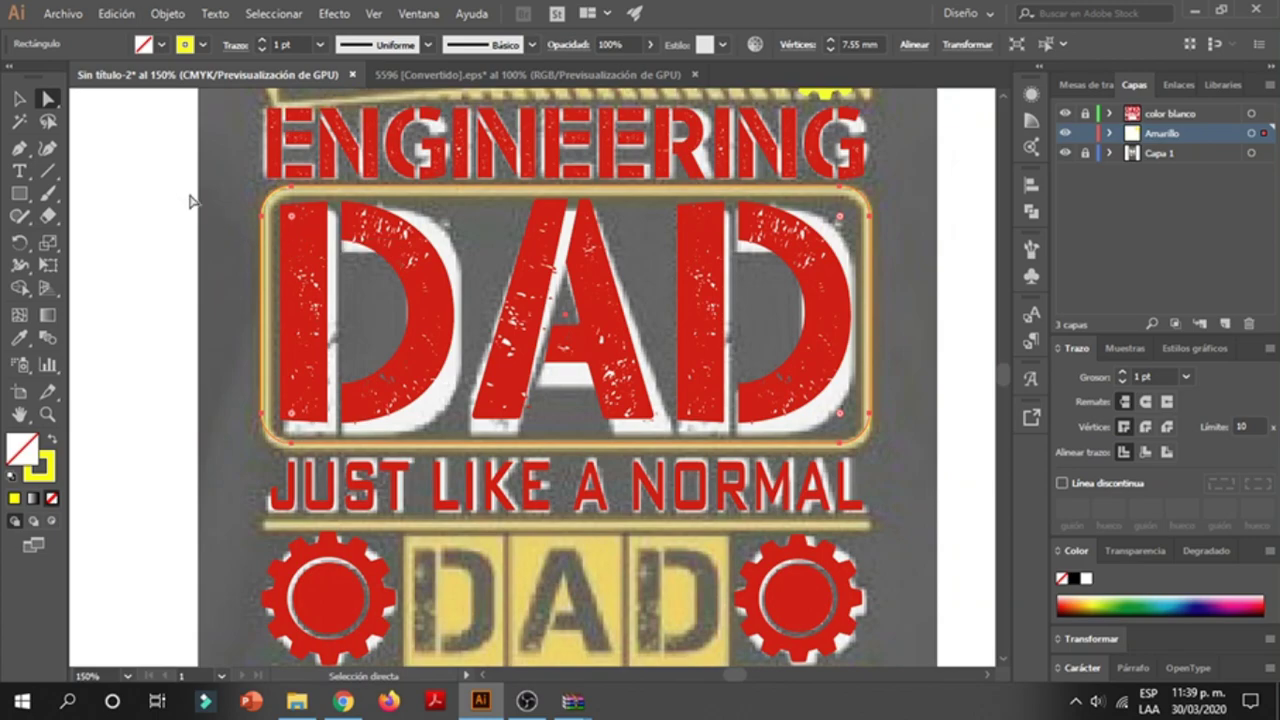
key("v")
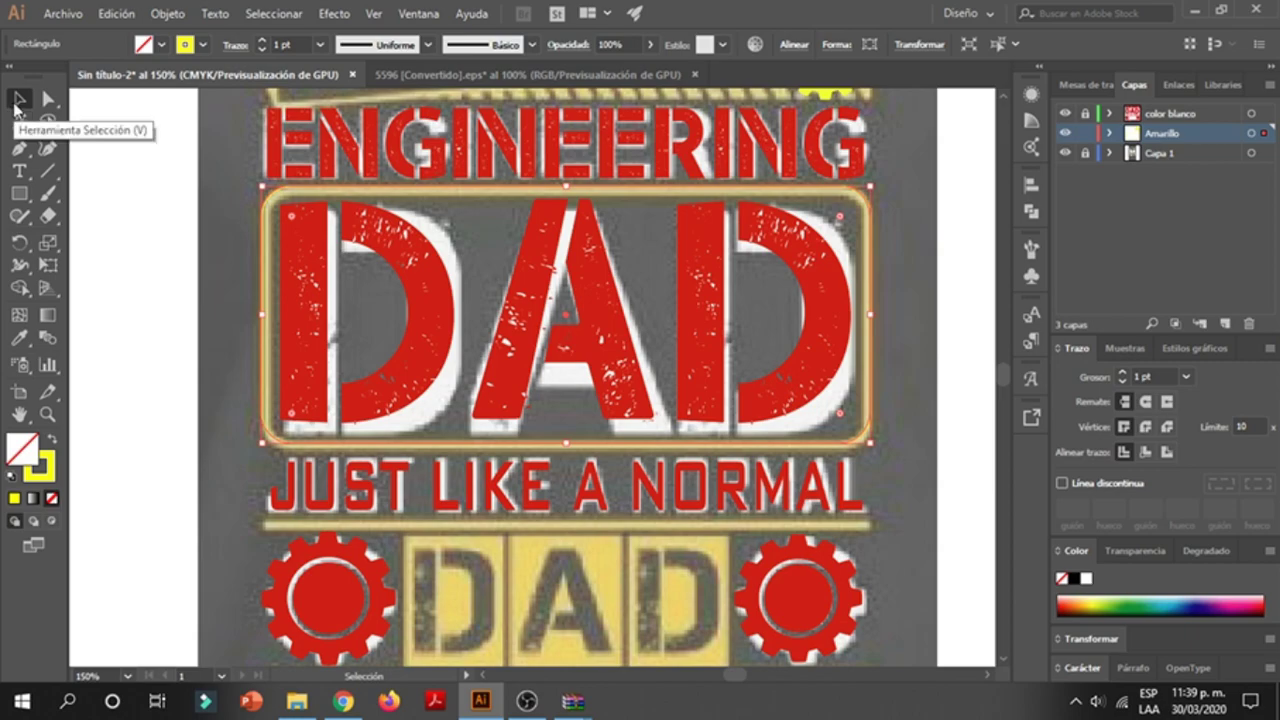
- Set the yellow DAD frame's stroke weight to 5 pt
left_click(222, 259)
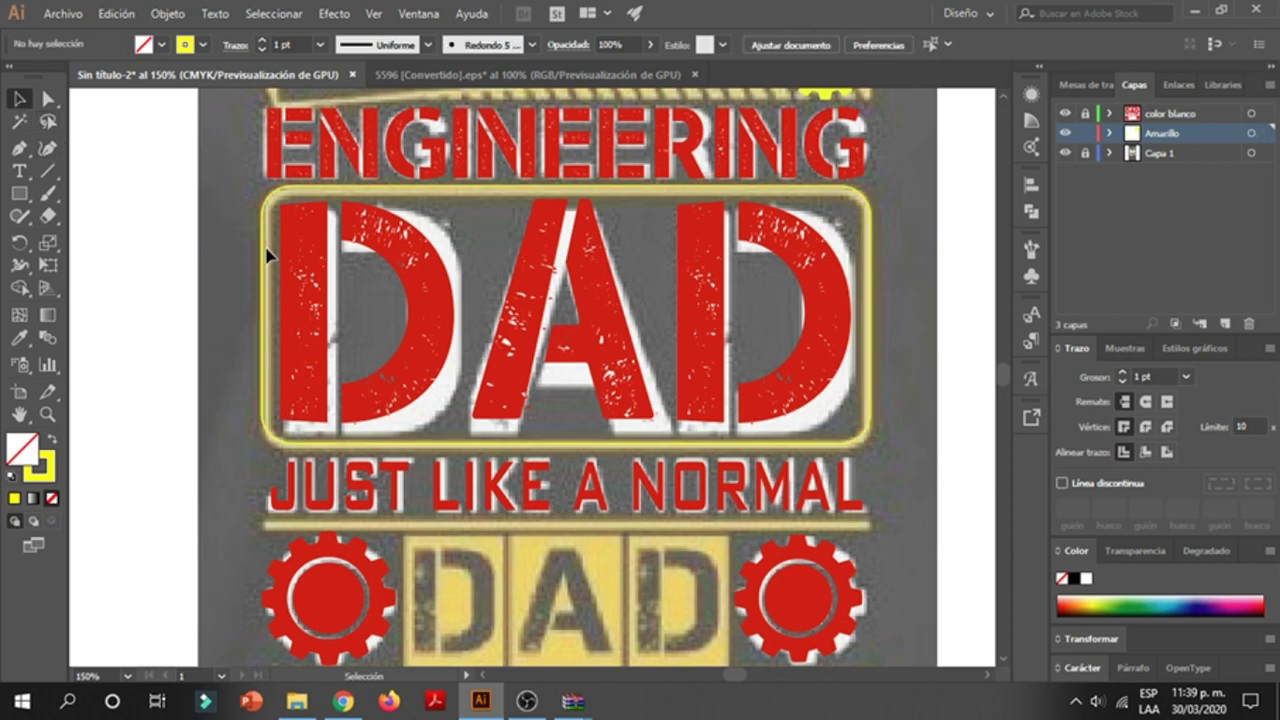
left_click(264, 256)
left_click(320, 44)
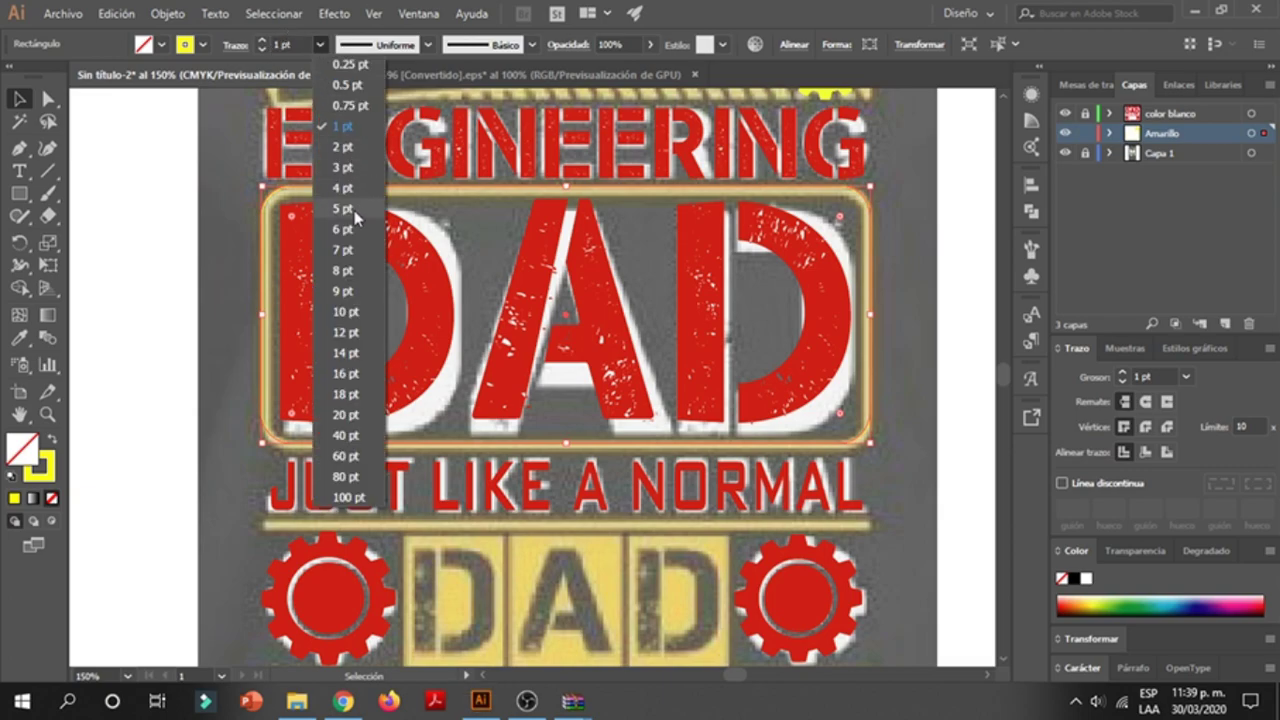
left_click(350, 209)
left_click(224, 248)
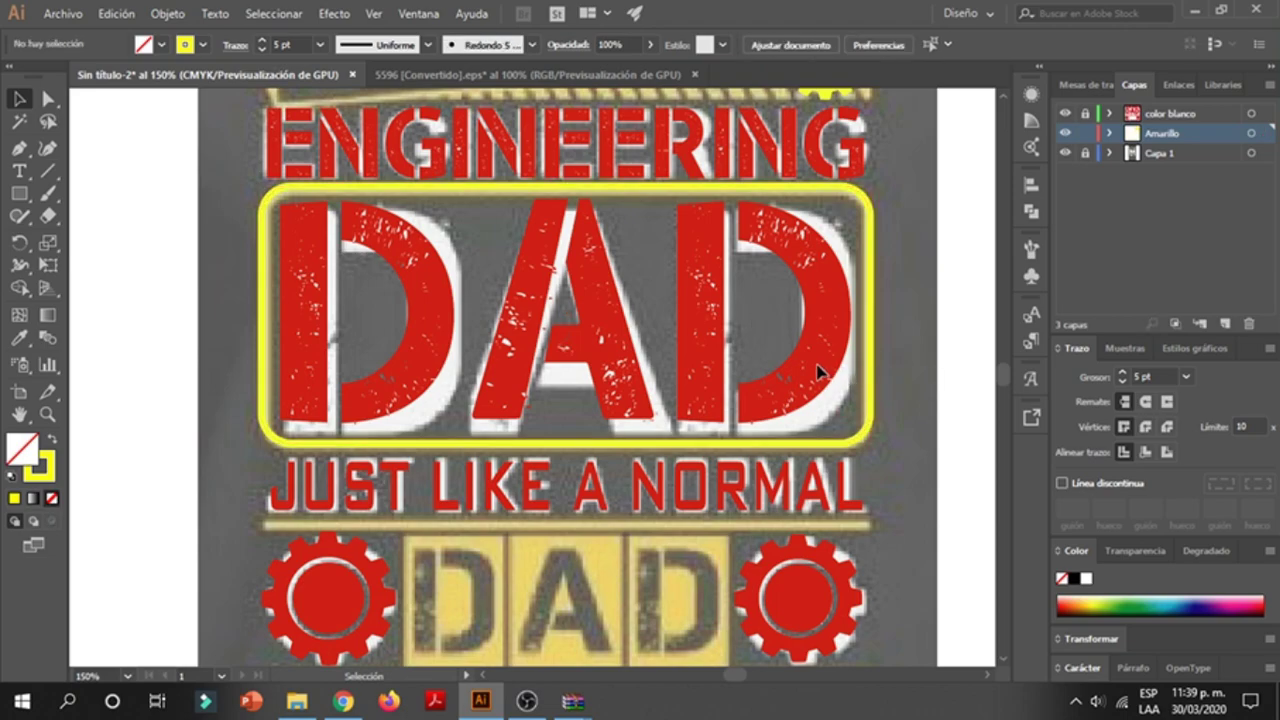
- Expand the frame's fill and stroke into a solid yellow shape and check it
left_click(866, 400)
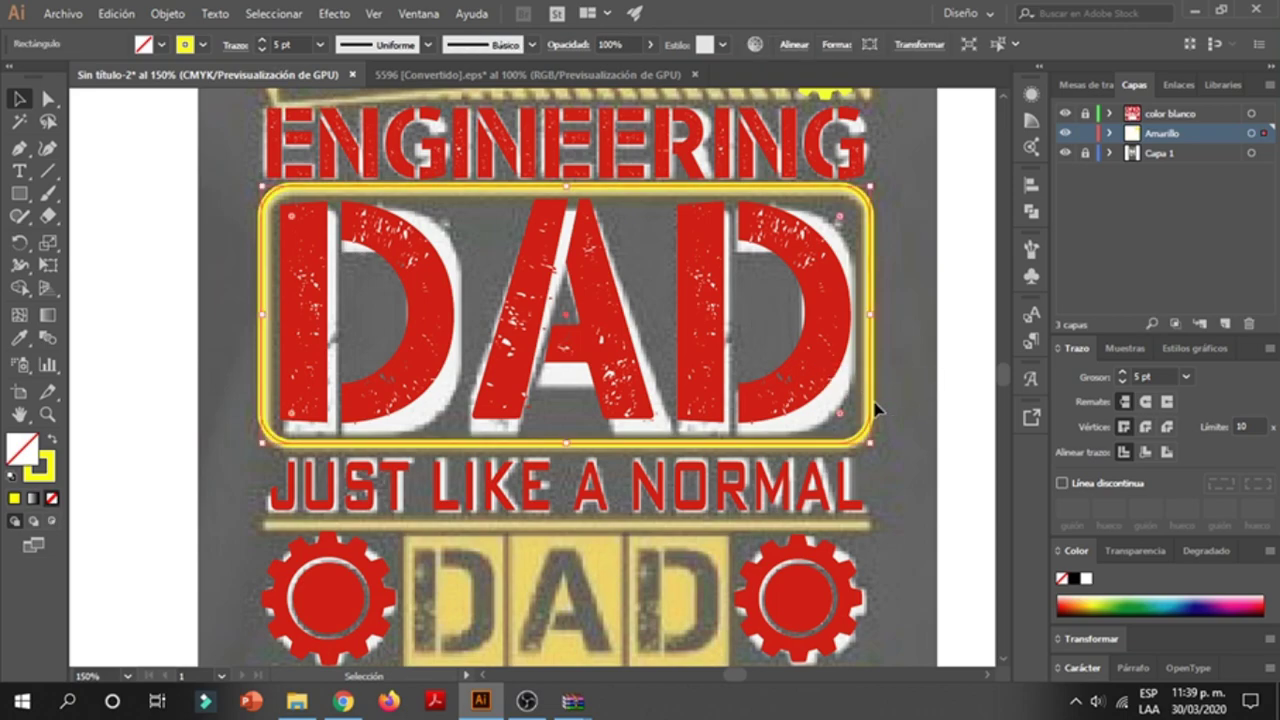
scroll(193, 229, "up", 1)
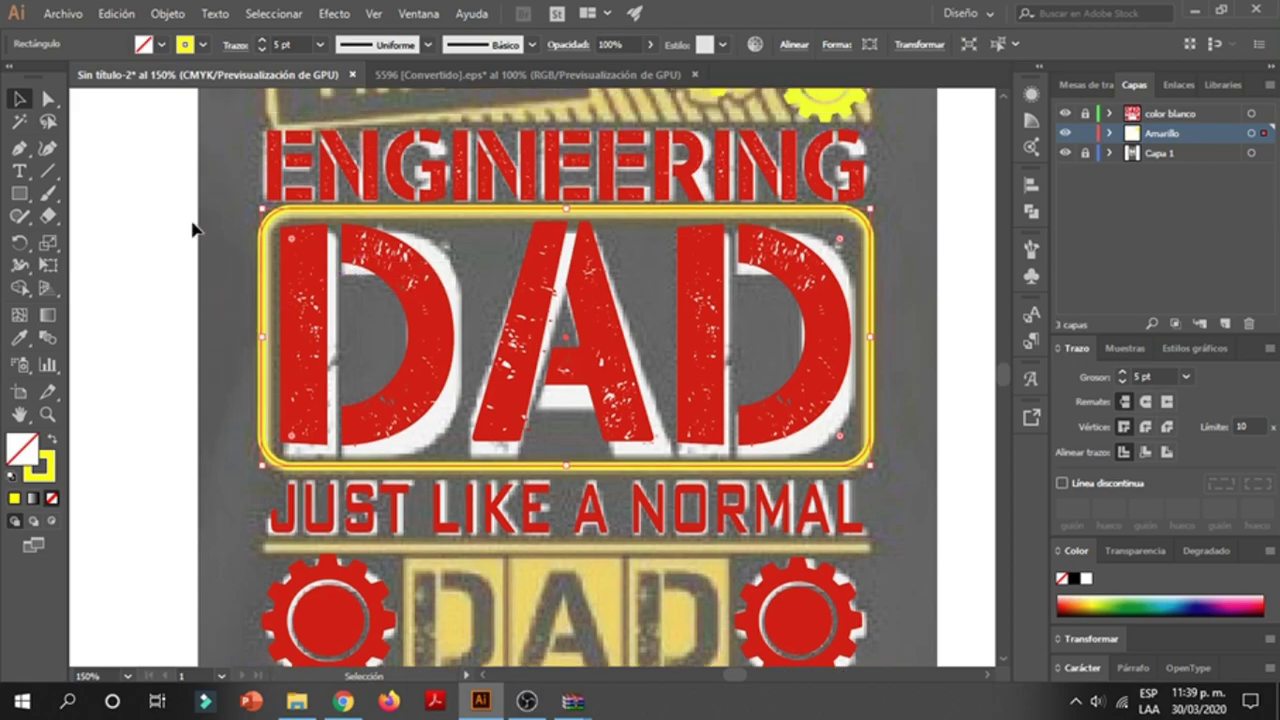
left_click(168, 14)
left_click(300, 192)
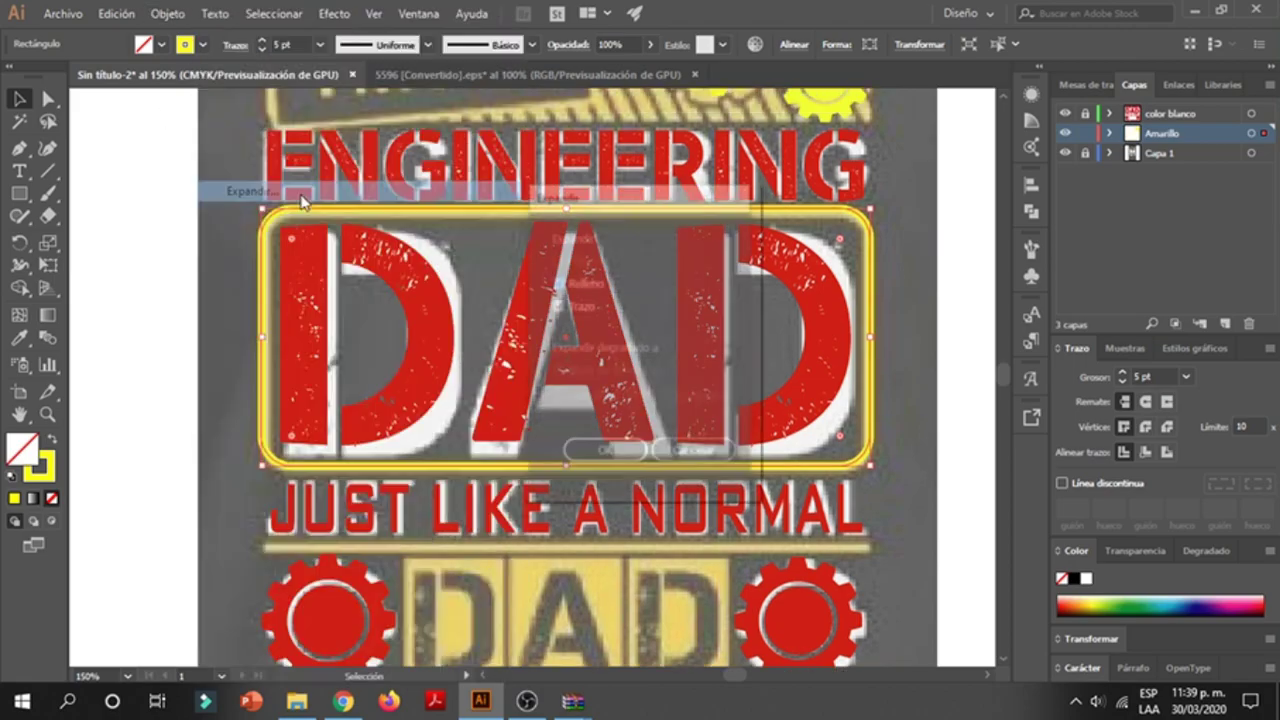
left_click(615, 451)
left_click(205, 355)
left_click(264, 344)
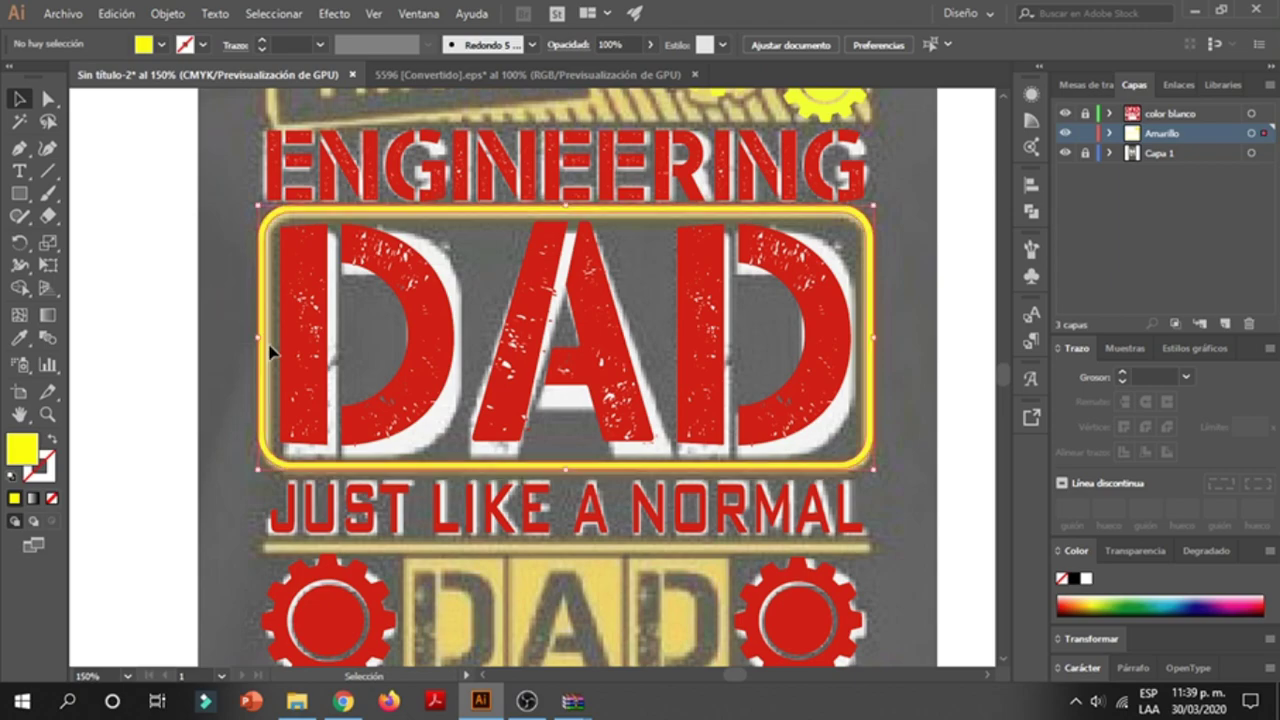
left_click(220, 356)
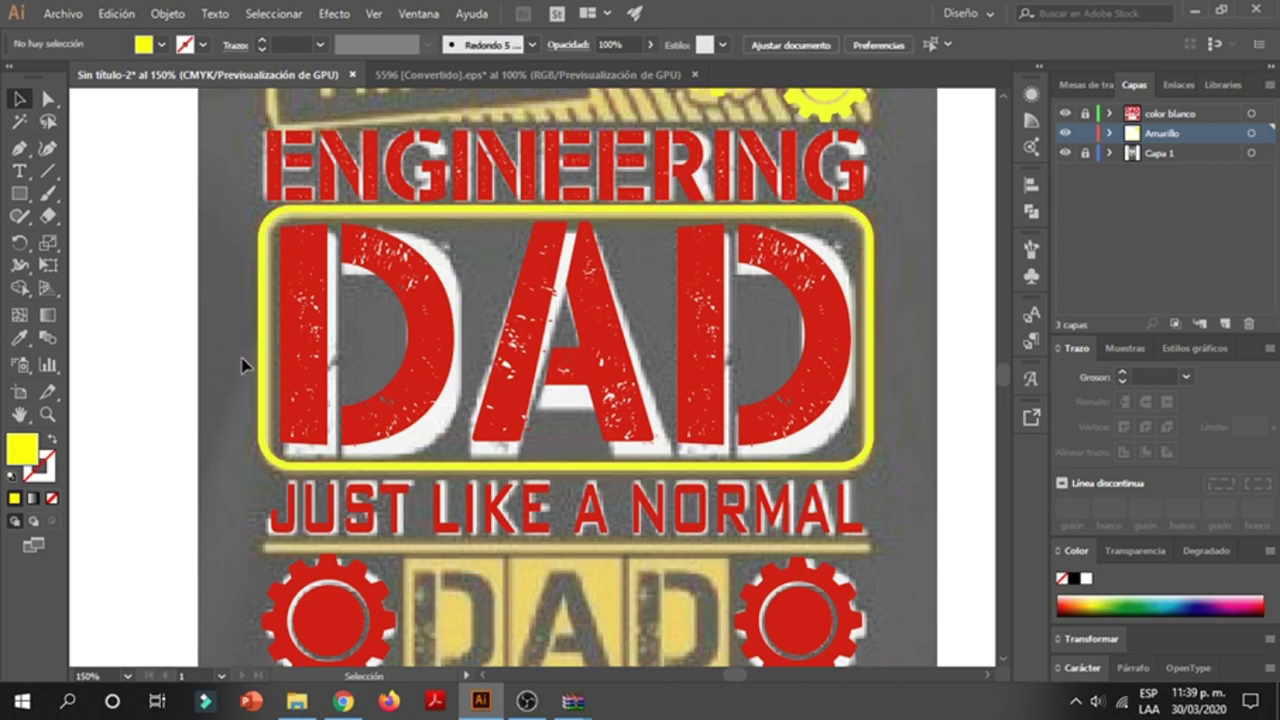
left_click(260, 362)
right_click(260, 360)
left_click(190, 373)
- Select the finished yellow frame around DAD to inspect it
scroll(180, 365, "up", 2)
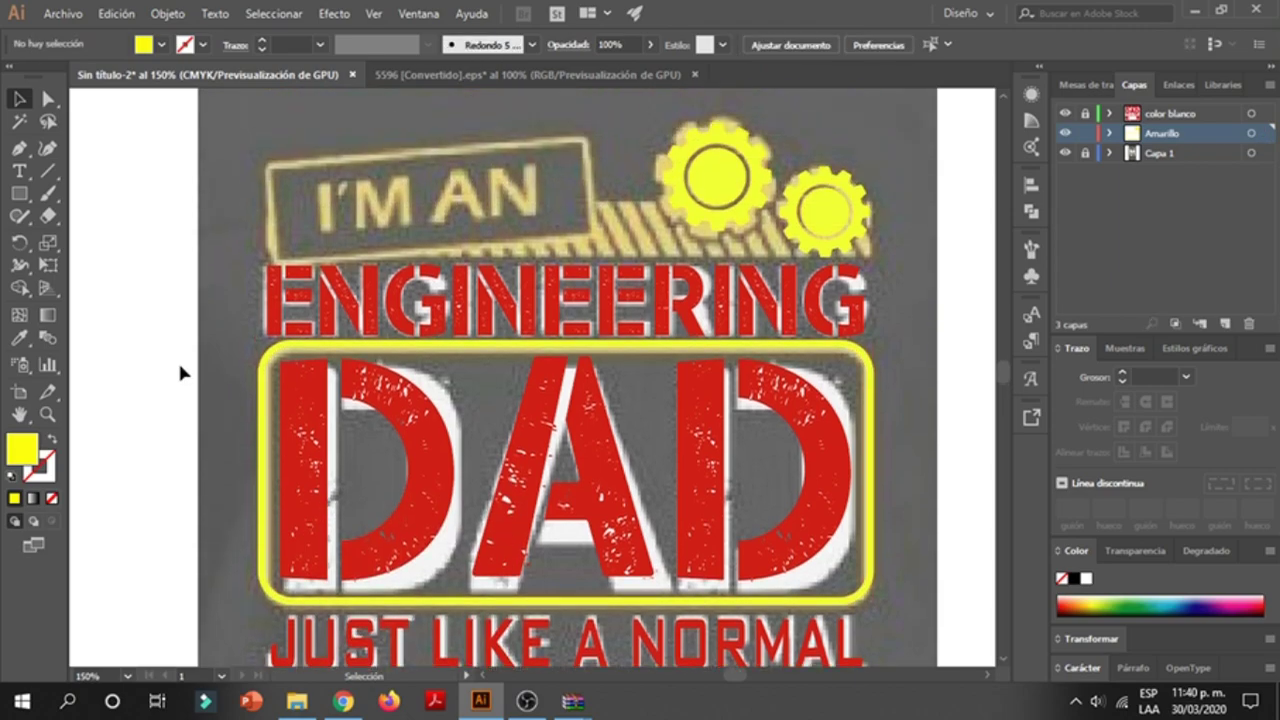
scroll(400, 194, "up", 1)
scroll(372, 203, "down", 2)
scroll(449, 391, "up", 1)
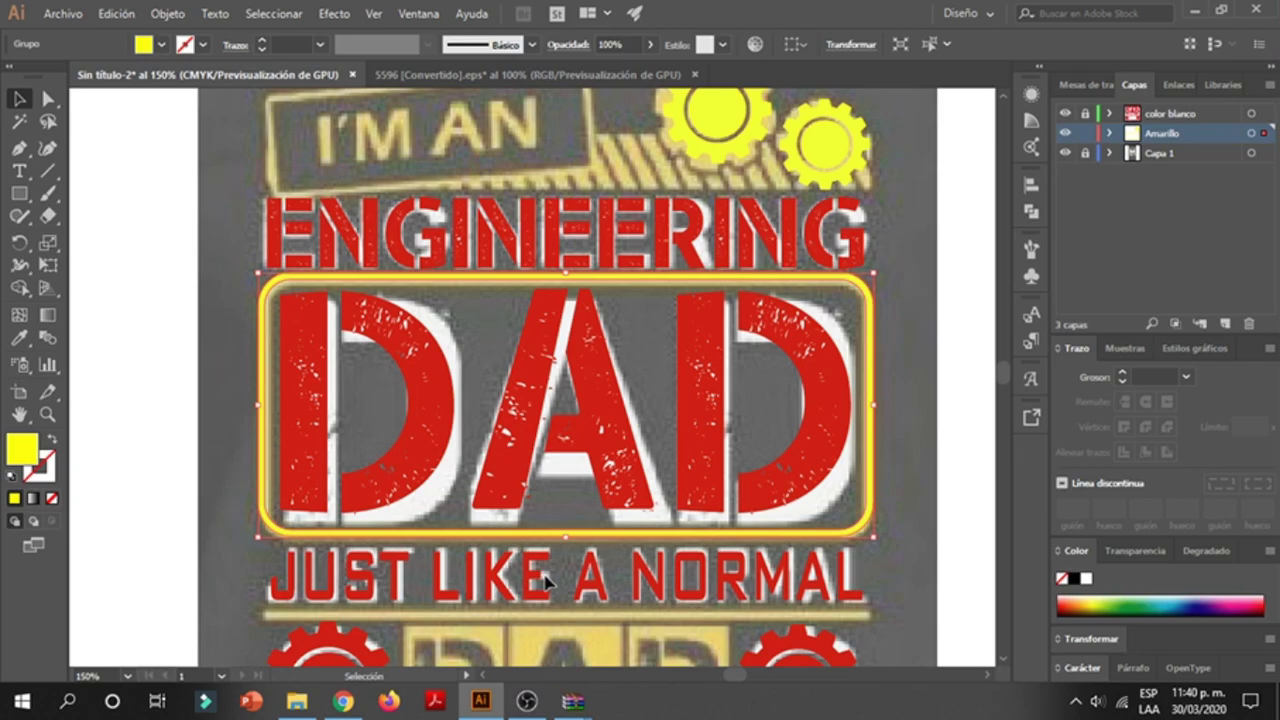
left_click(518, 522)
scroll(508, 570, "down", 1)
scroll(273, 537, "down", 1)
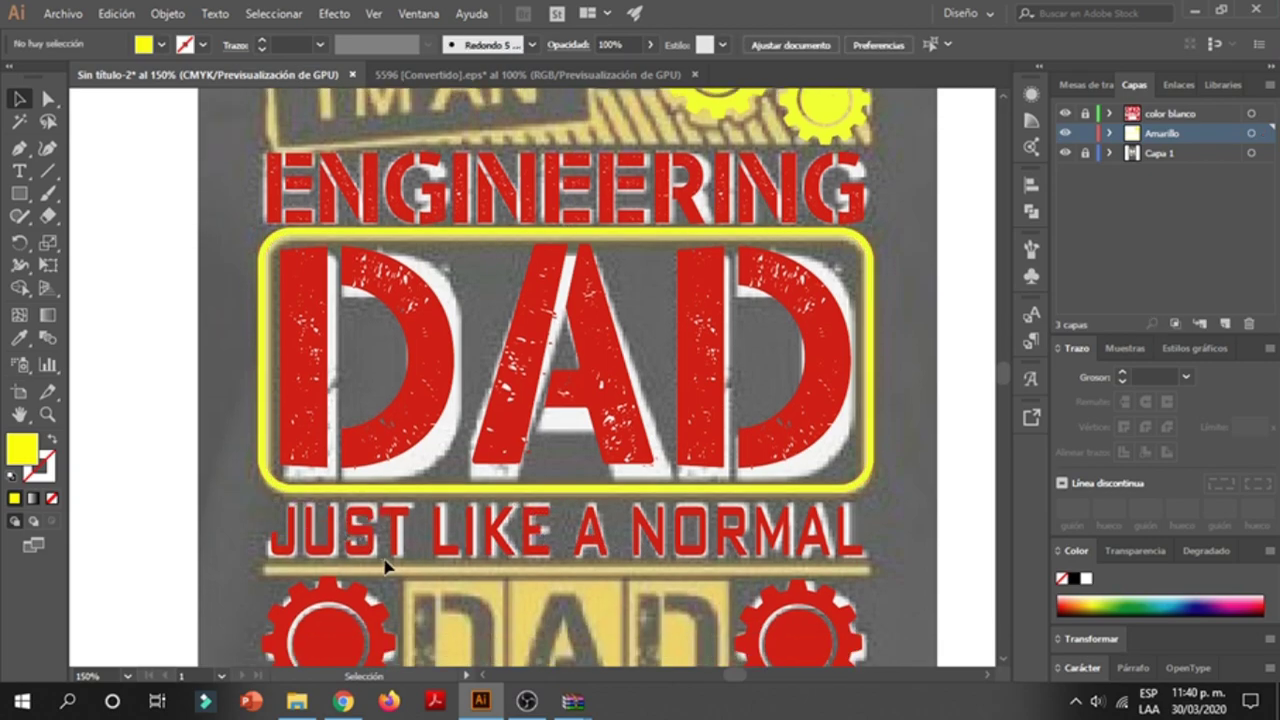
scroll(428, 571, "down", 3)
scroll(480, 462, "up", 2)
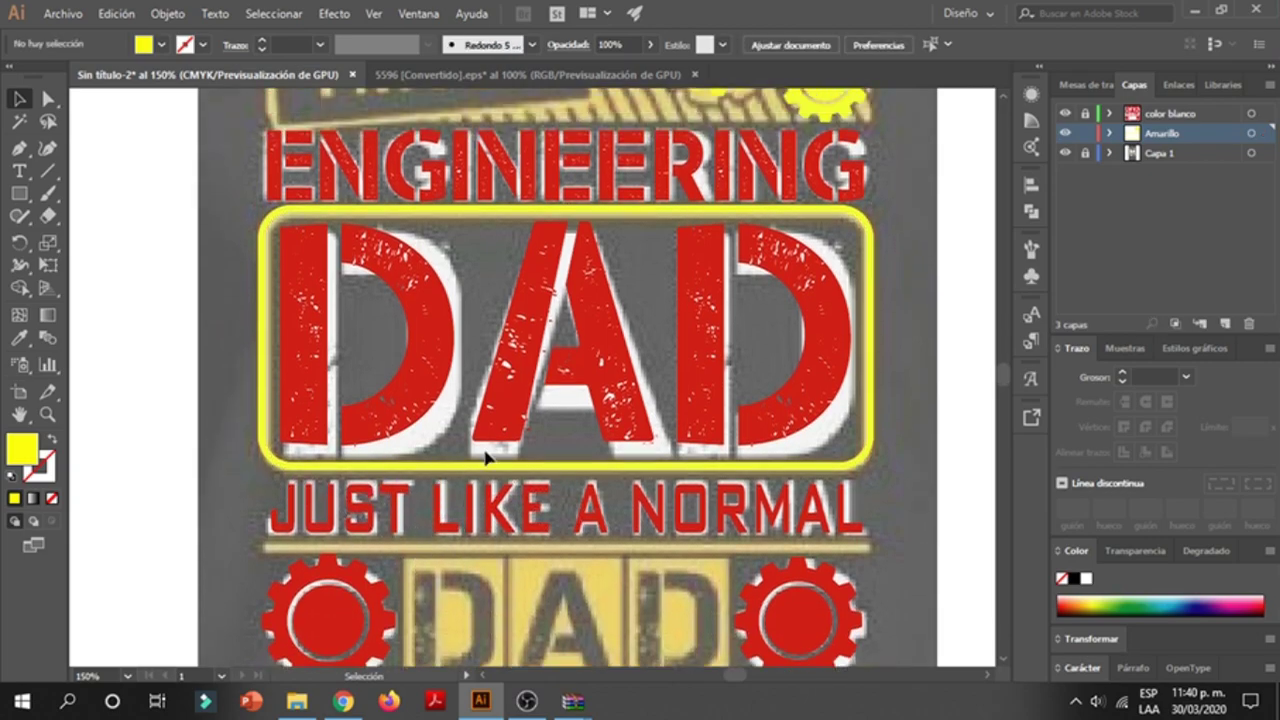
- Unlock the color blanco layer, inspect the JUST LIKE A NORMAL line, then pick the Type tool
left_click(1085, 113)
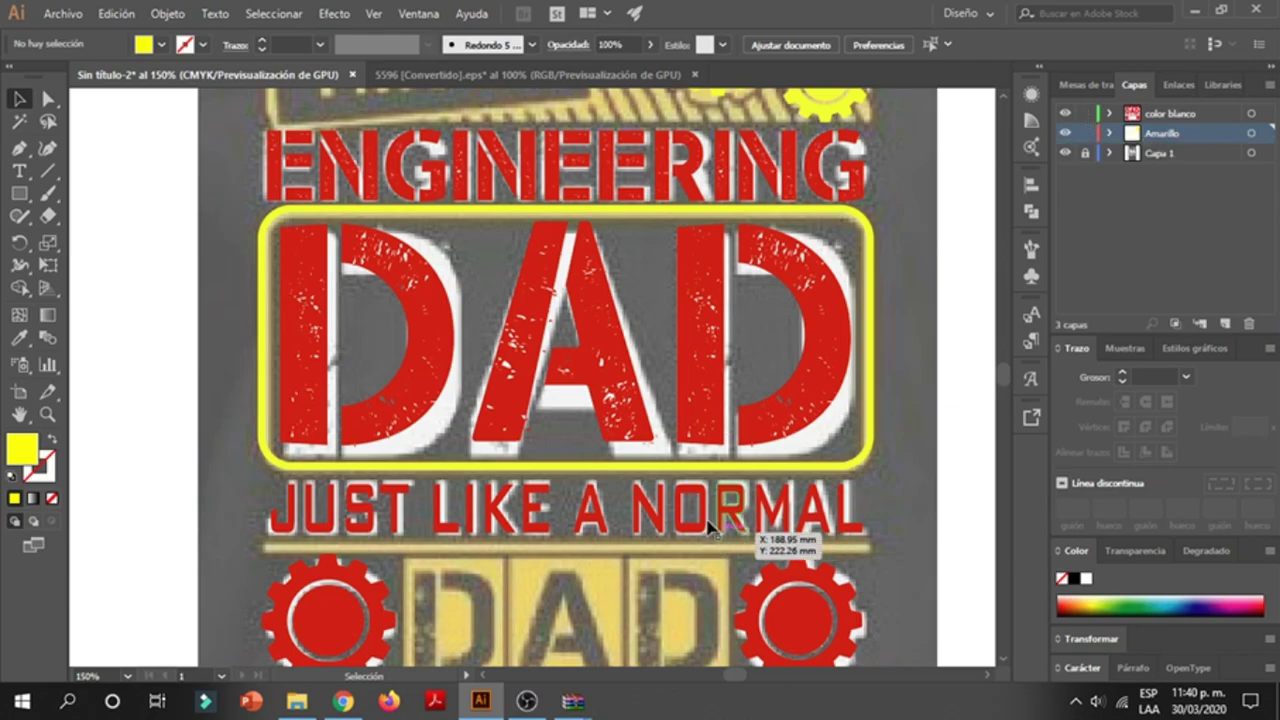
left_click(760, 520)
scroll(590, 552, "down", 8)
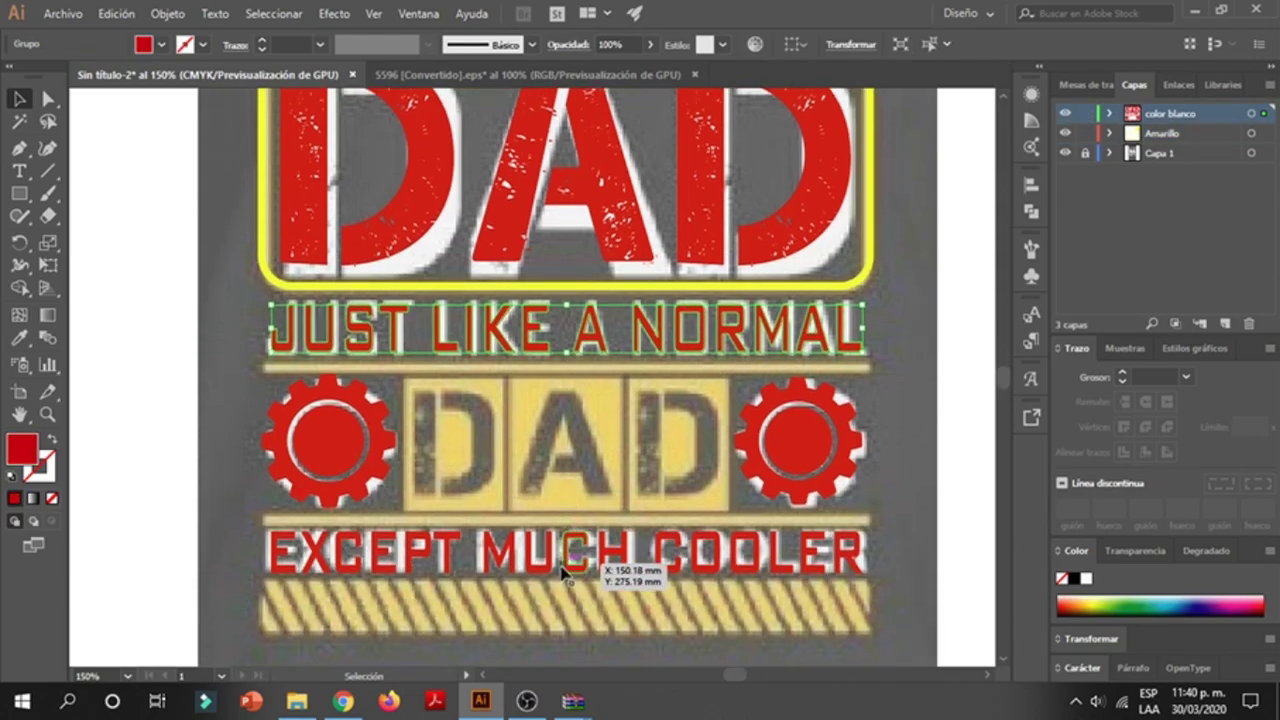
left_click(615, 420)
scroll(632, 385, "up", 7)
scroll(632, 420, "up", 4)
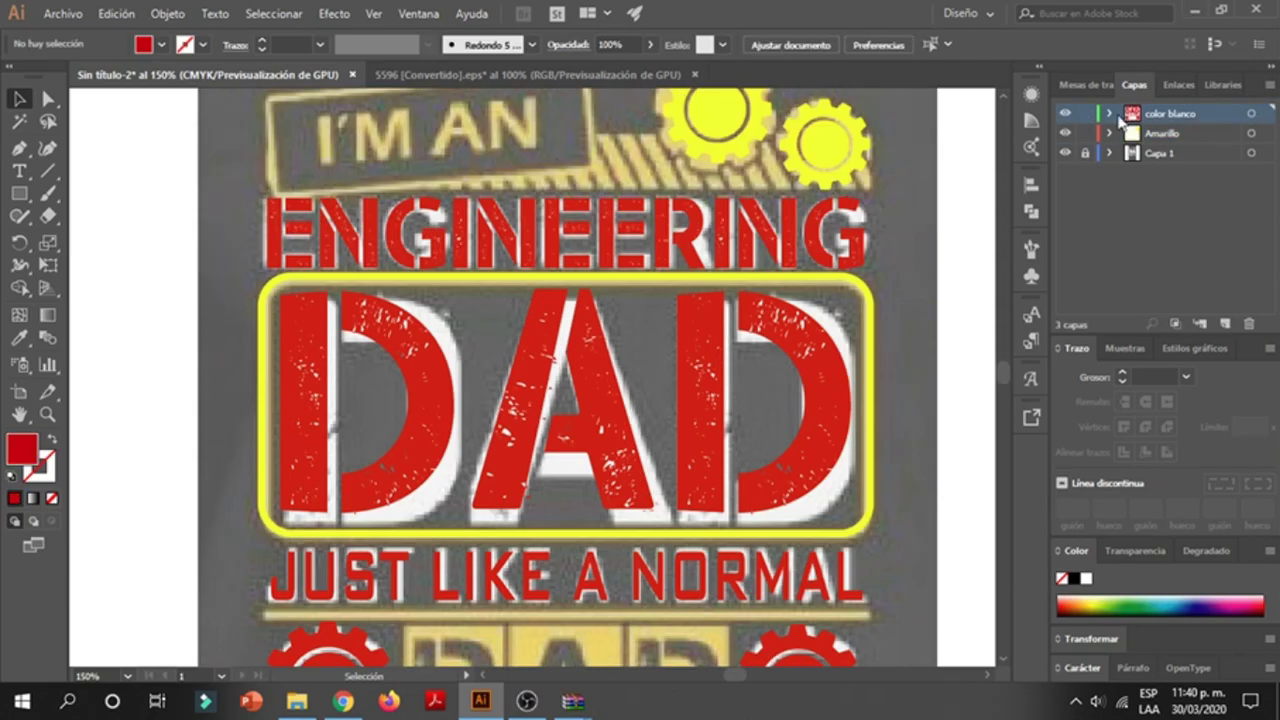
scroll(140, 240, "up", 4)
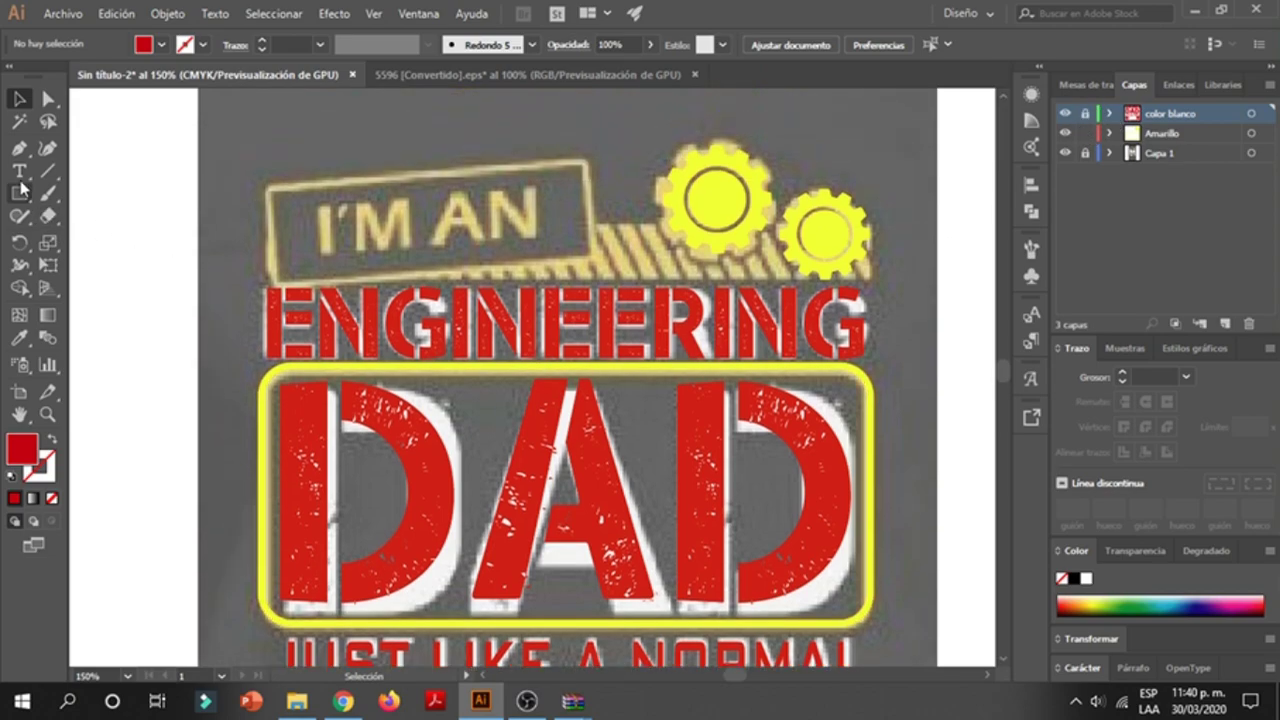
left_click(19, 171)
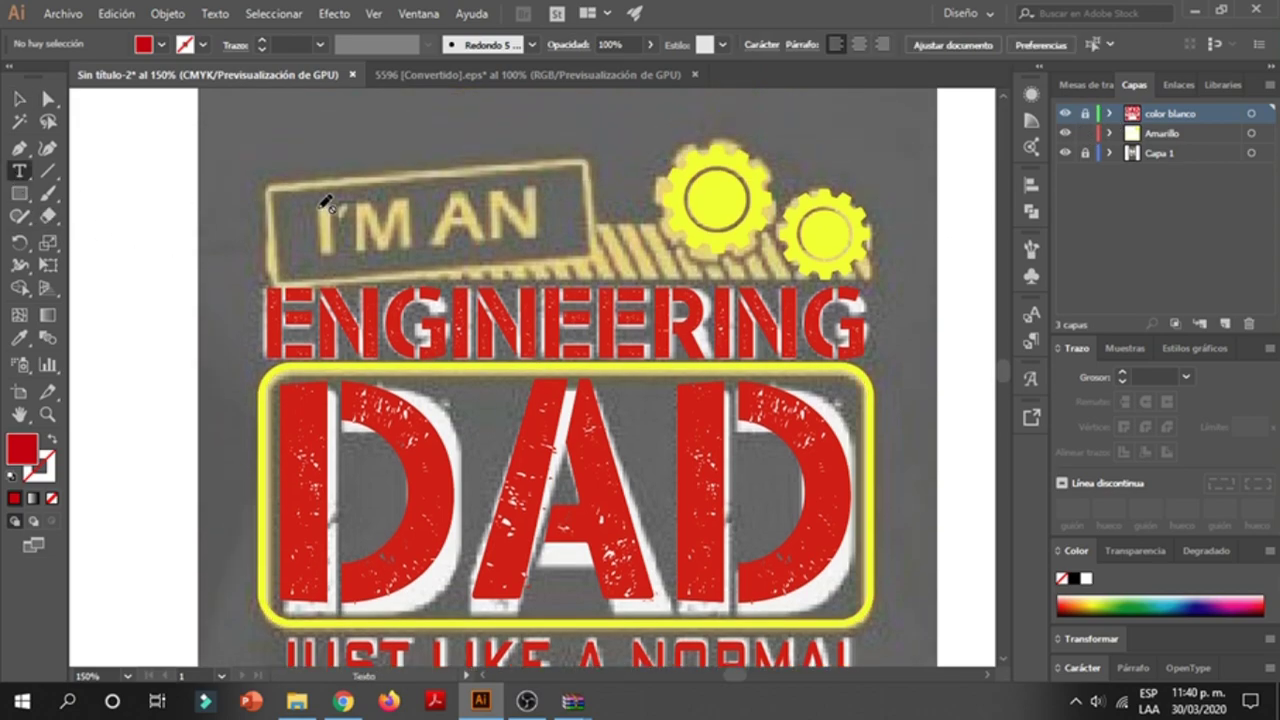
- Target the Amarillo layer and place an empty text object above the I'M AN banner
left_click(1209, 133)
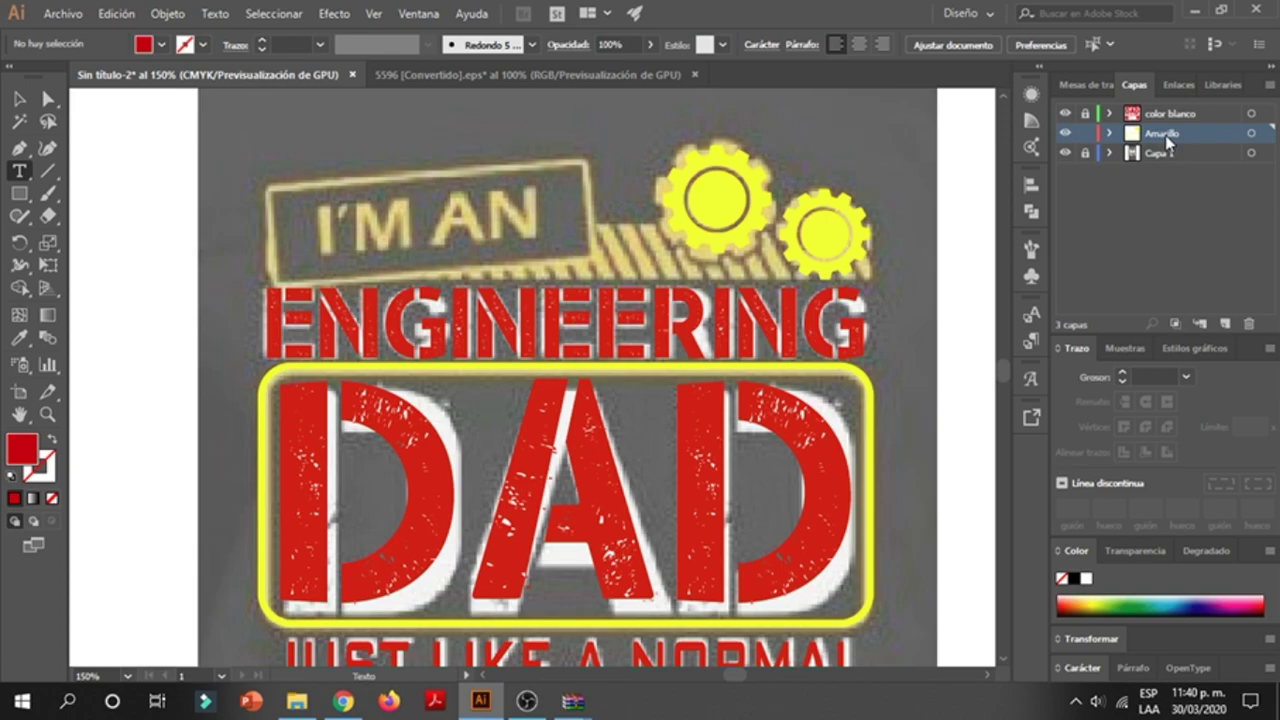
left_click(312, 238)
scroll(262, 312, "down", 2)
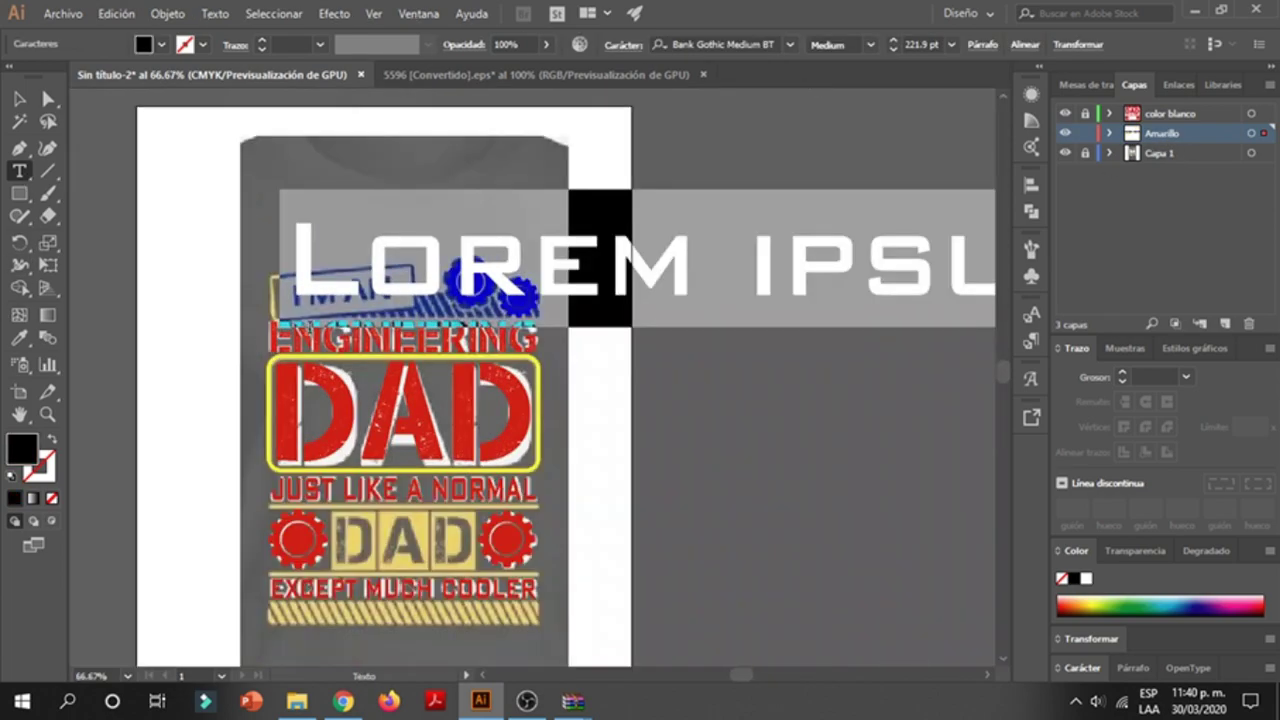
key("BackSpace")
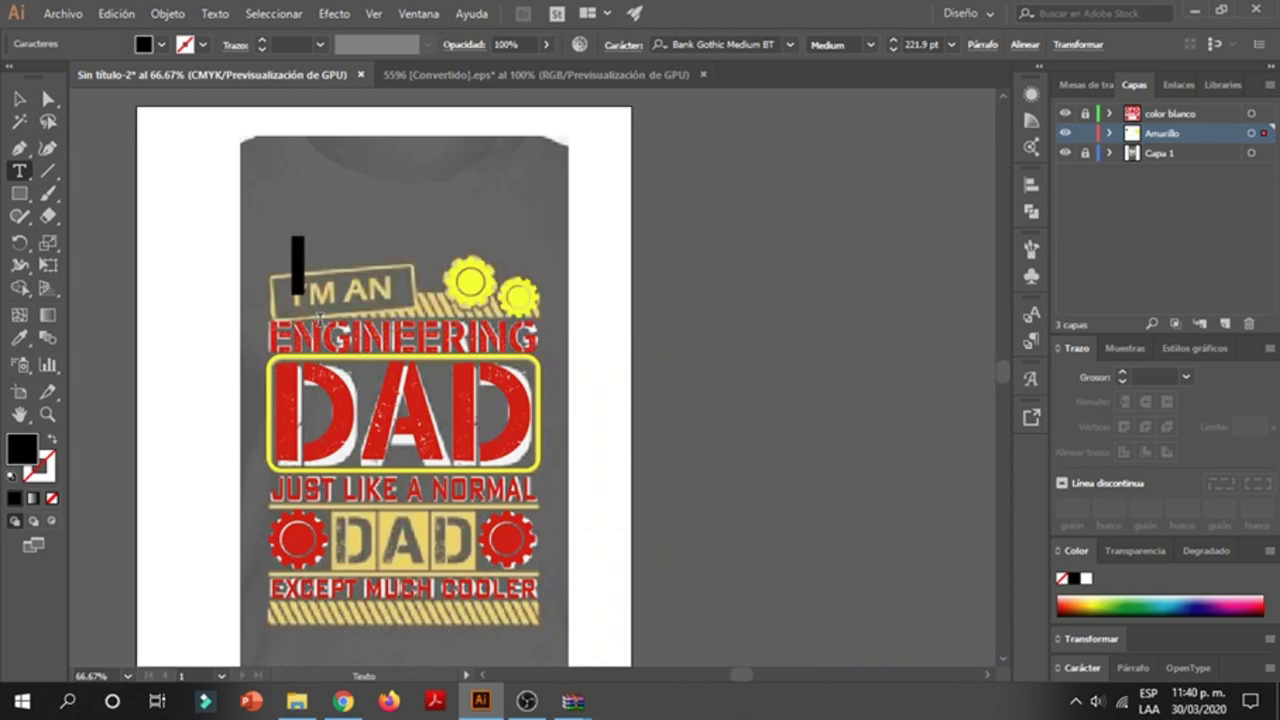